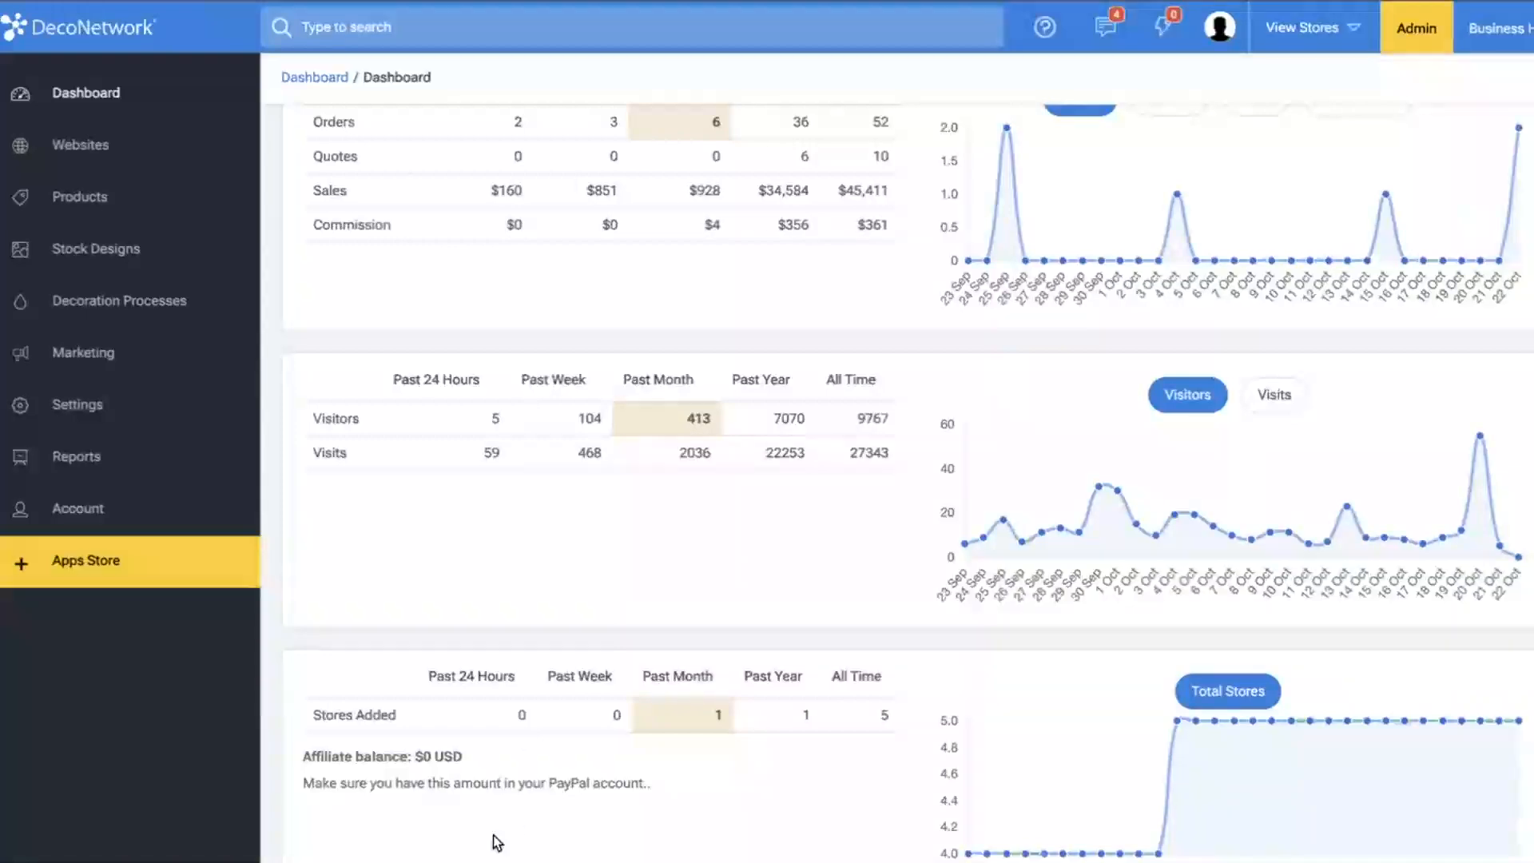
- Open Inventory On Hand in the Business Hub and search its product list for "pc45"
{"action": "scroll", "coordinate": [494, 838], "scroll_direction": "up", "scroll_amount": 2}
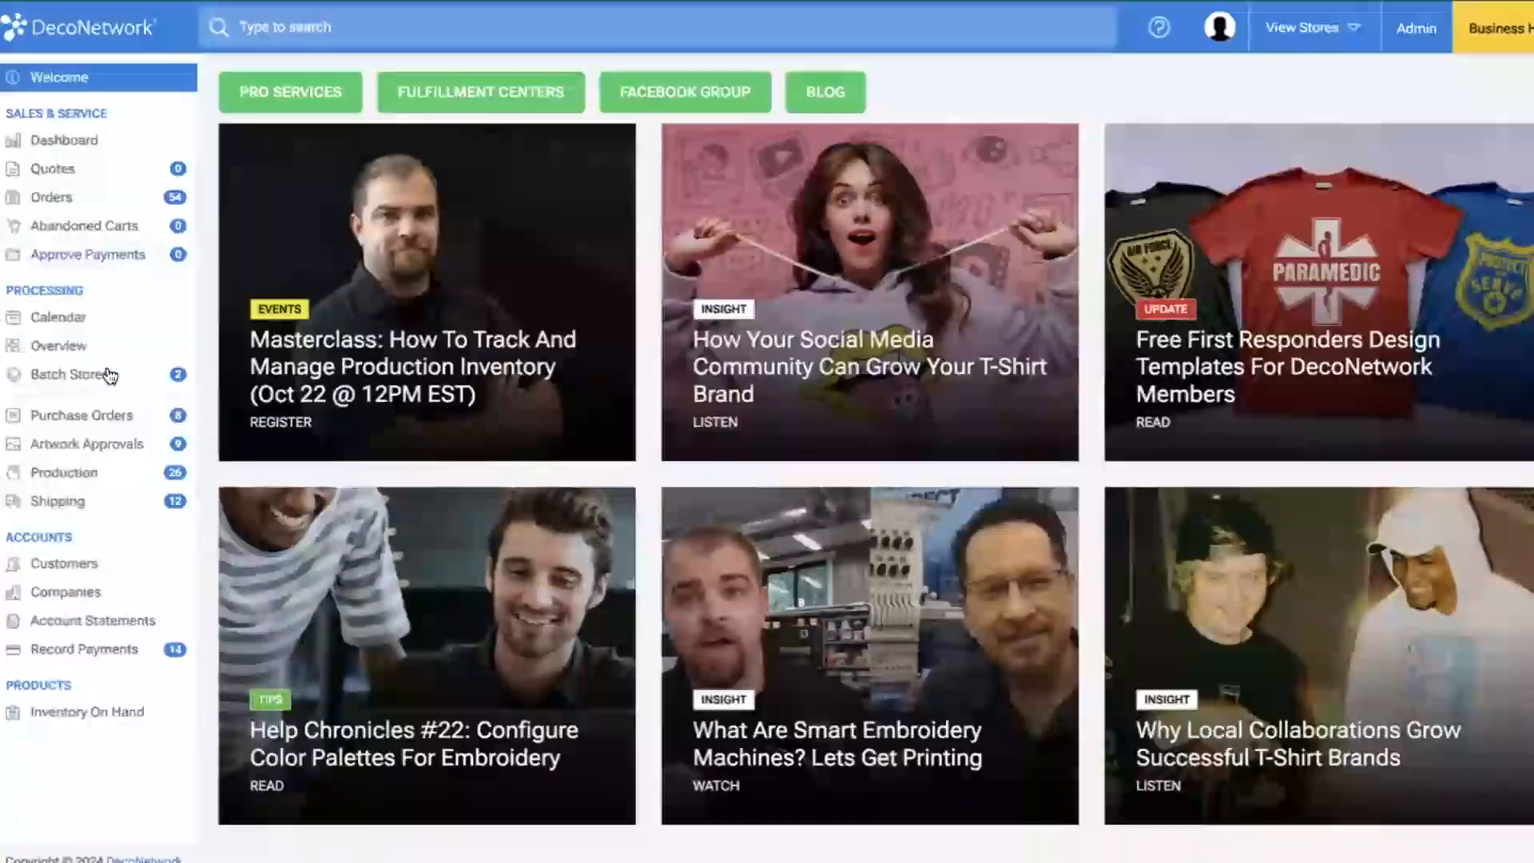
{"action": "left_click", "coordinate": [77, 714]}
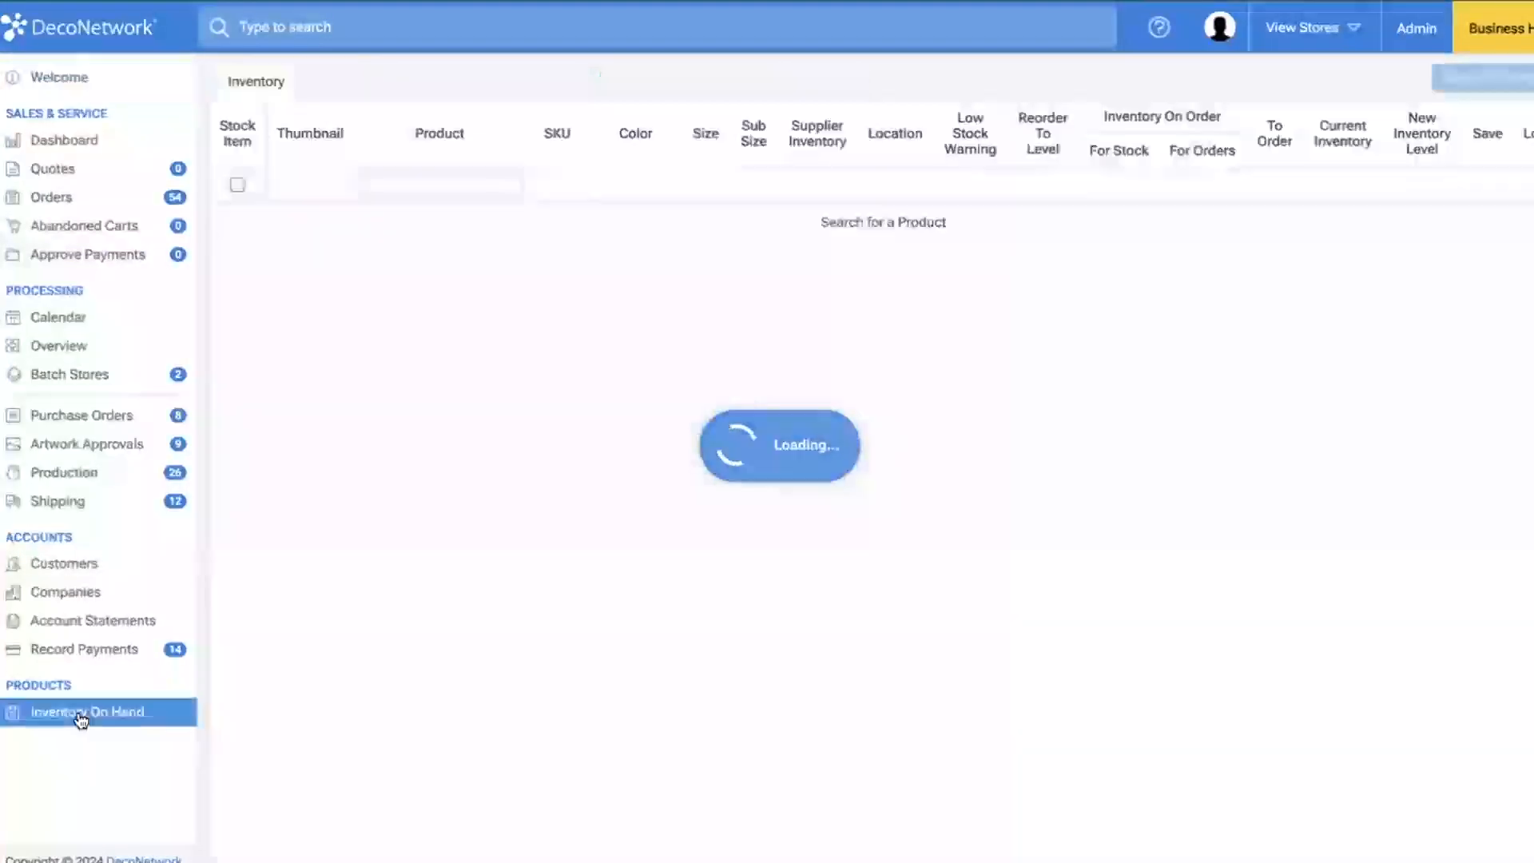
{"action": "left_click", "coordinate": [238, 186]}
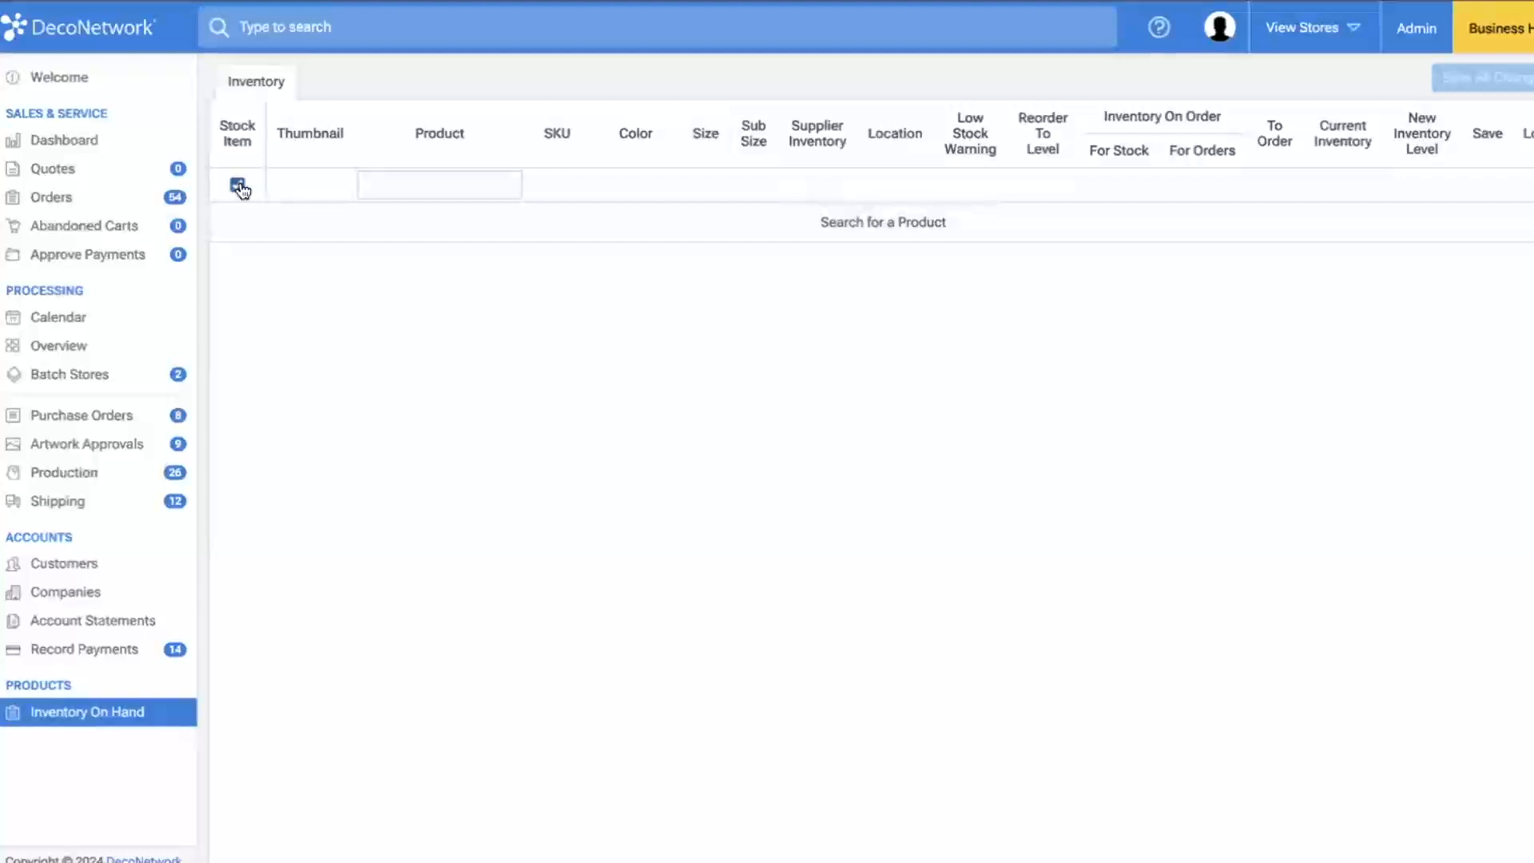
{"action": "left_click", "coordinate": [237, 185]}
{"action": "left_click", "coordinate": [448, 189]}
{"action": "type", "text": "pc45"}
{"action": "left_click", "coordinate": [461, 216]}
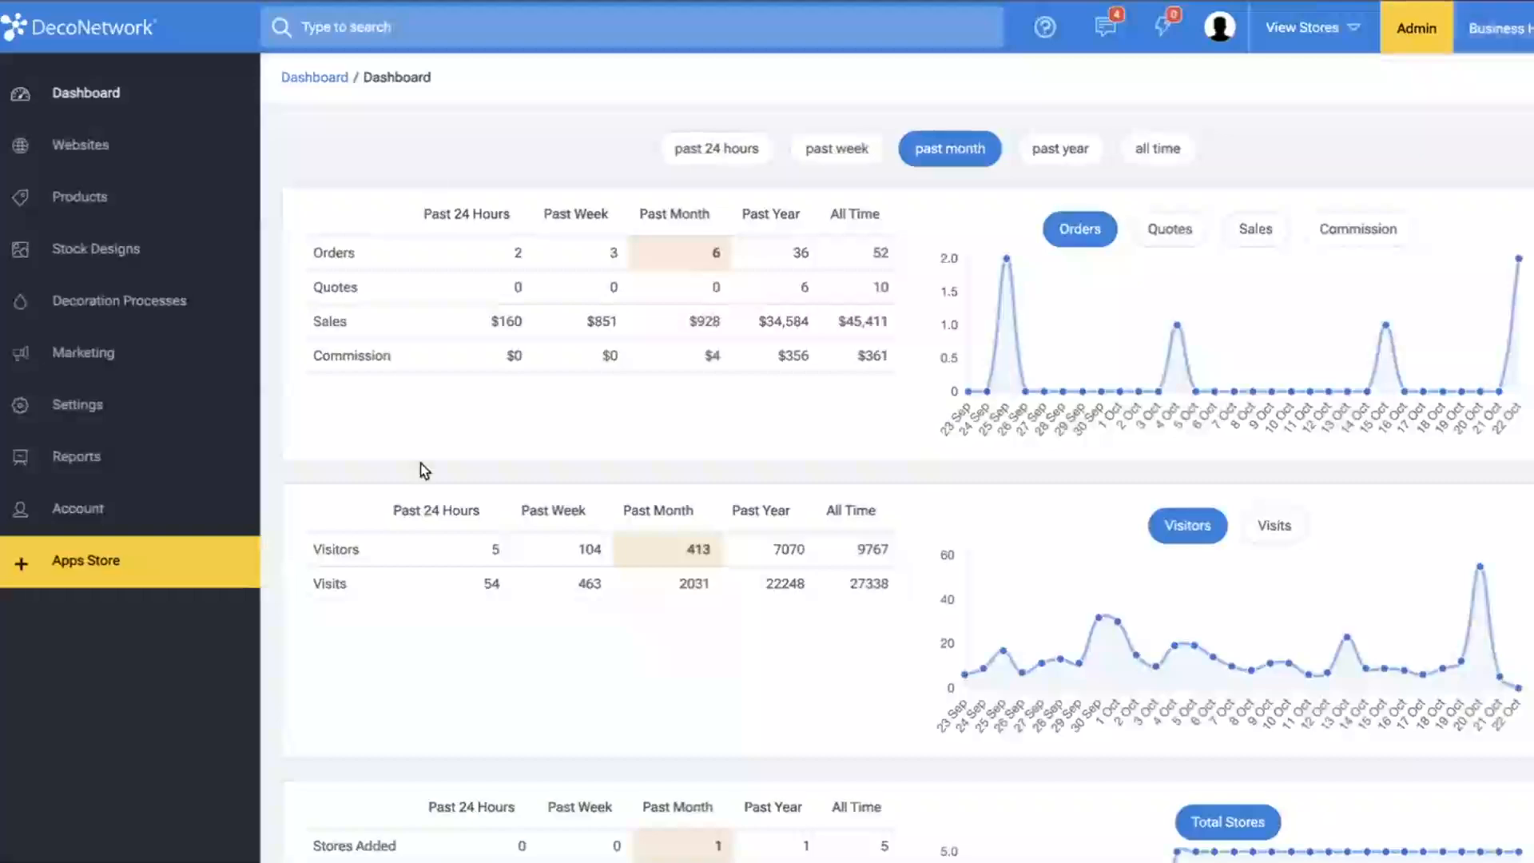
- Open the Fan Favorite Tee (PC450) product and review its stock item, low stock warning and reorder columns under SKU, GTIN & Inventory
{"action": "left_click", "coordinate": [93, 206]}
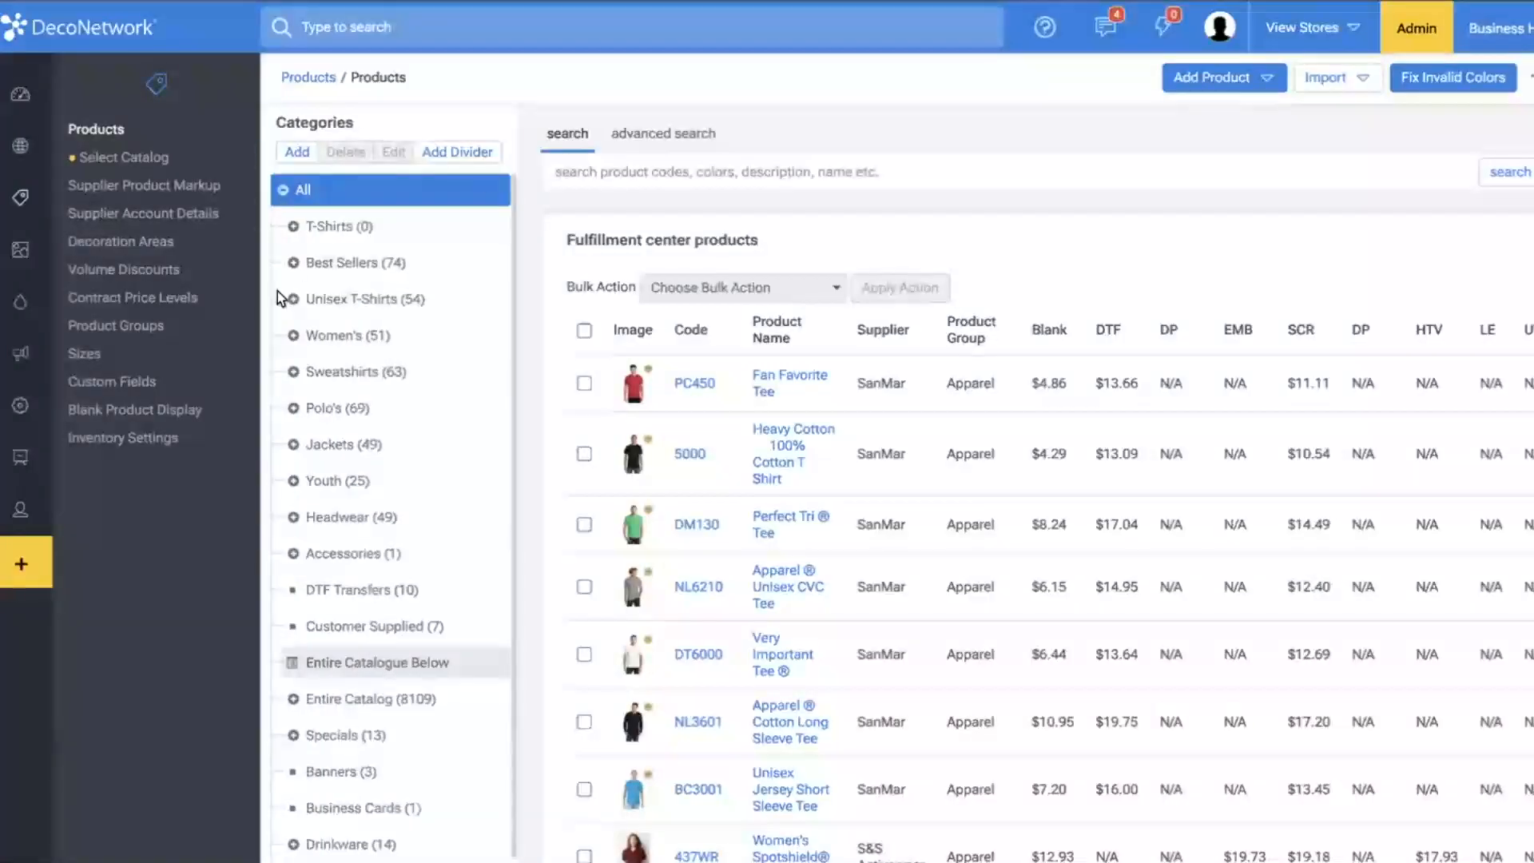
{"action": "left_click", "coordinate": [774, 383]}
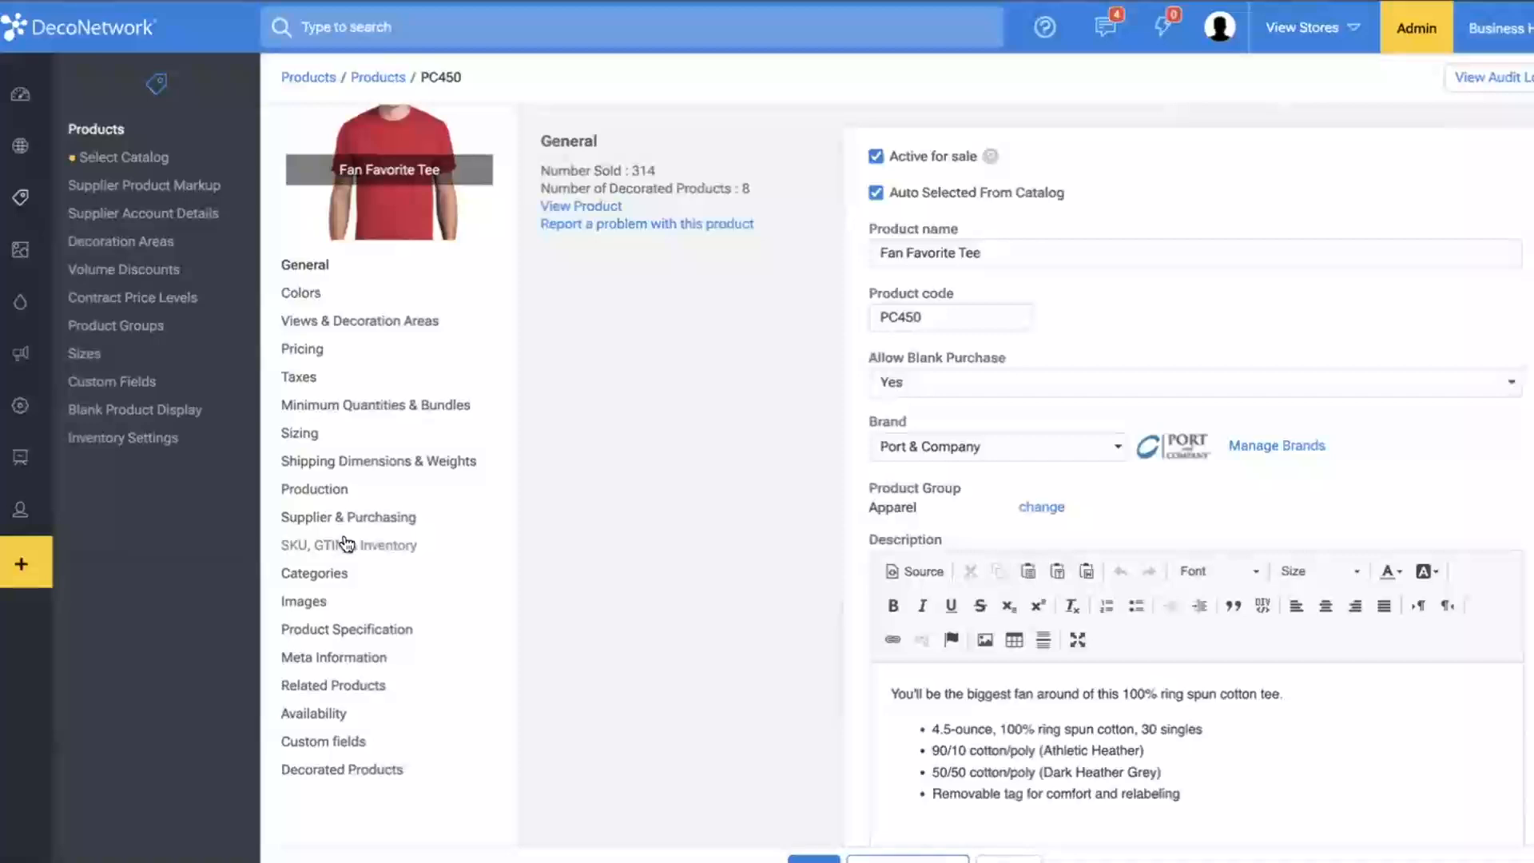
{"action": "left_click", "coordinate": [346, 544]}
{"action": "left_click", "coordinate": [621, 368]}
{"action": "left_click", "coordinate": [615, 370]}
{"action": "scroll", "coordinate": [1099, 479], "scroll_direction": "down", "scroll_amount": 2}
{"action": "scroll", "coordinate": [1098, 480], "scroll_direction": "right", "scroll_amount": 3}
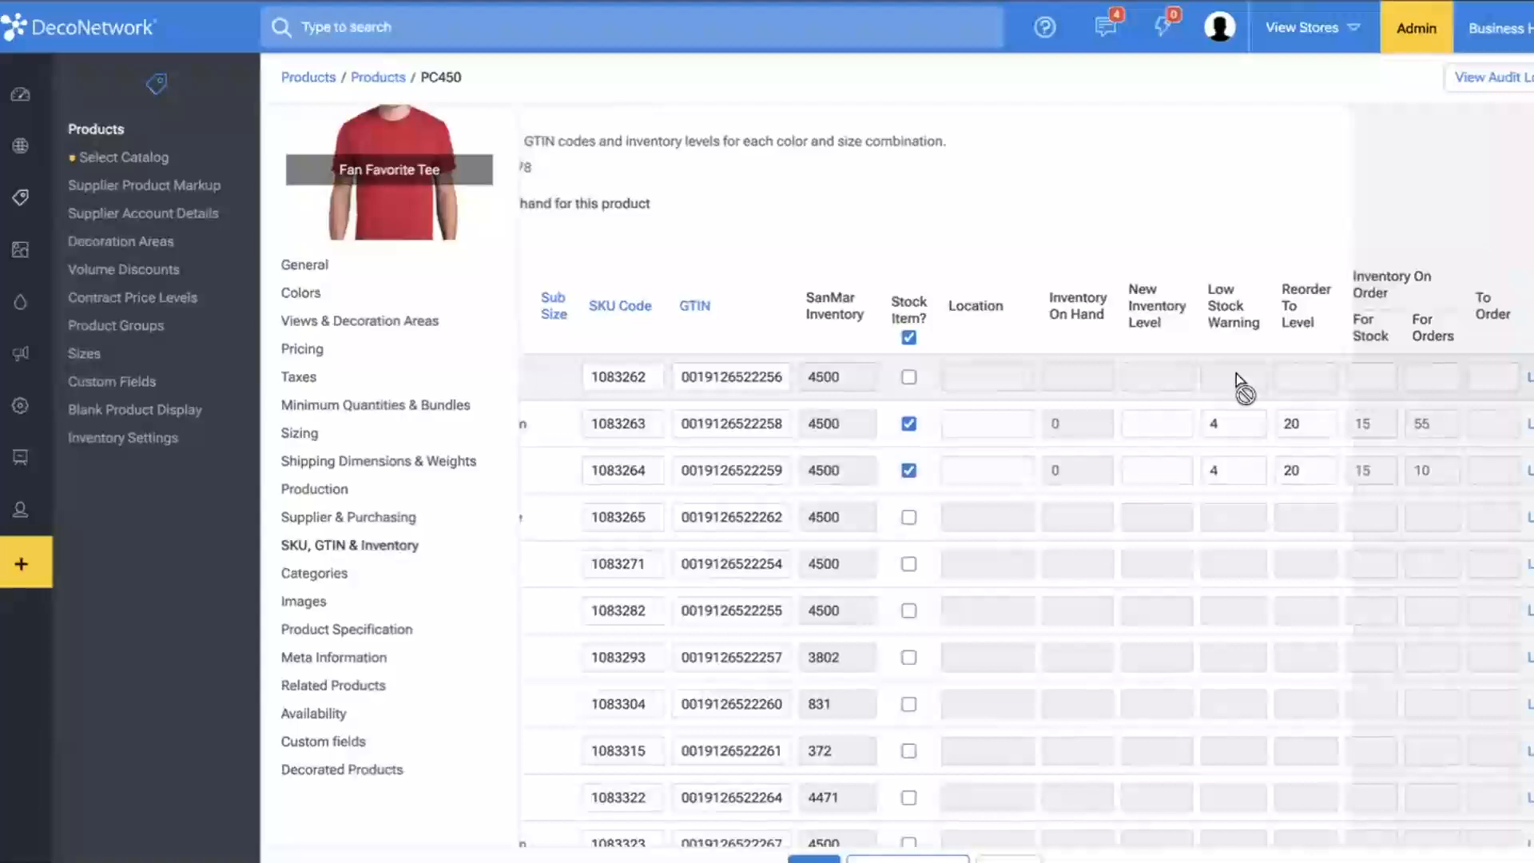
{"action": "scroll", "coordinate": [1236, 372], "scroll_direction": "left", "scroll_amount": 5}
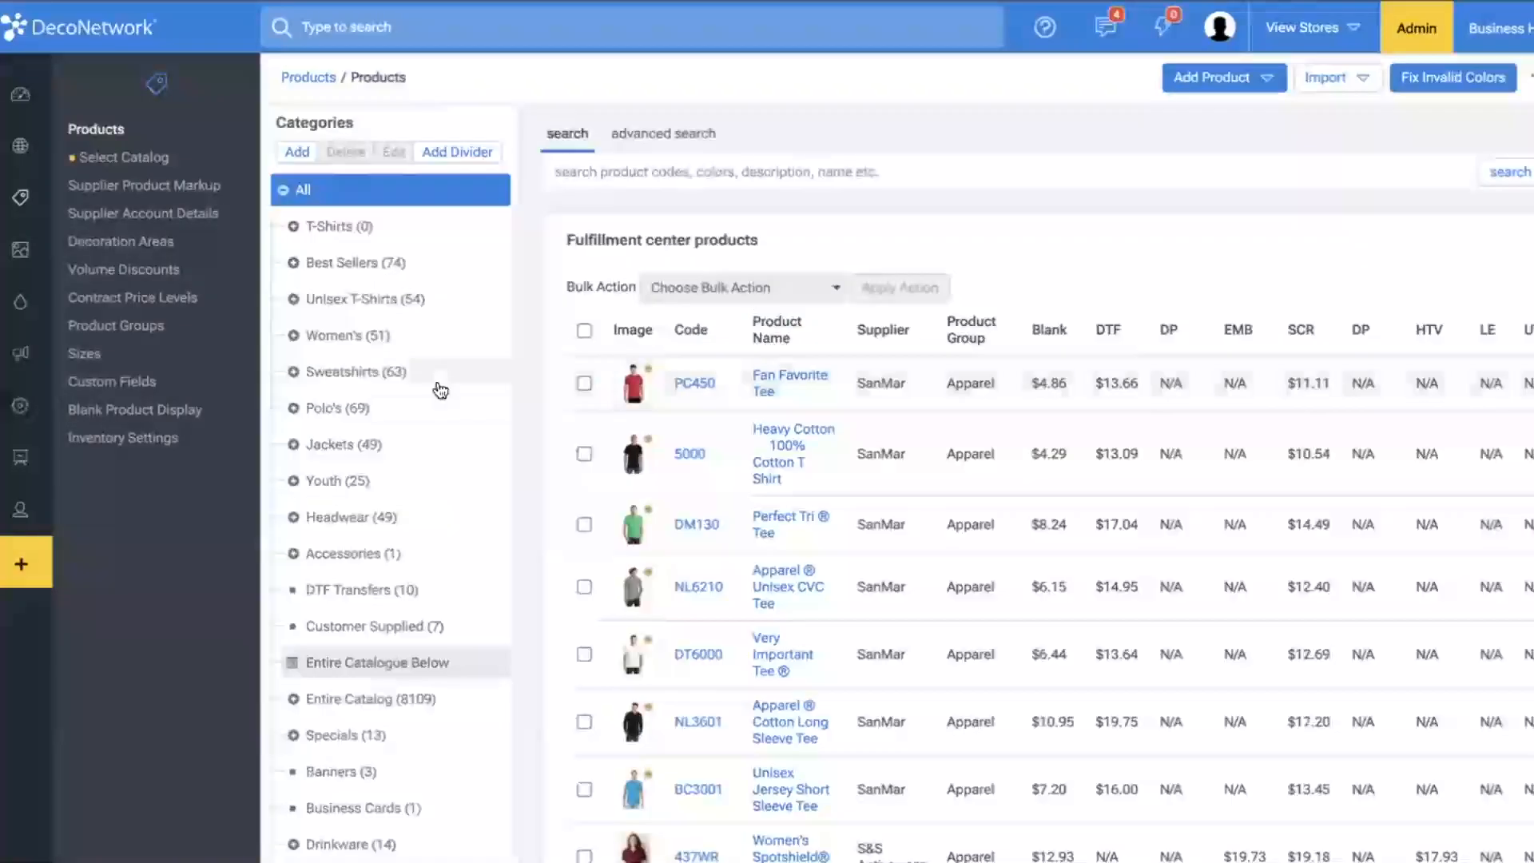
- Select all products on the Best Sellers category page and choose Export Inventory Levels as the bulk action, then check the import options
{"action": "left_click", "coordinate": [344, 271]}
{"action": "left_click", "coordinate": [585, 331]}
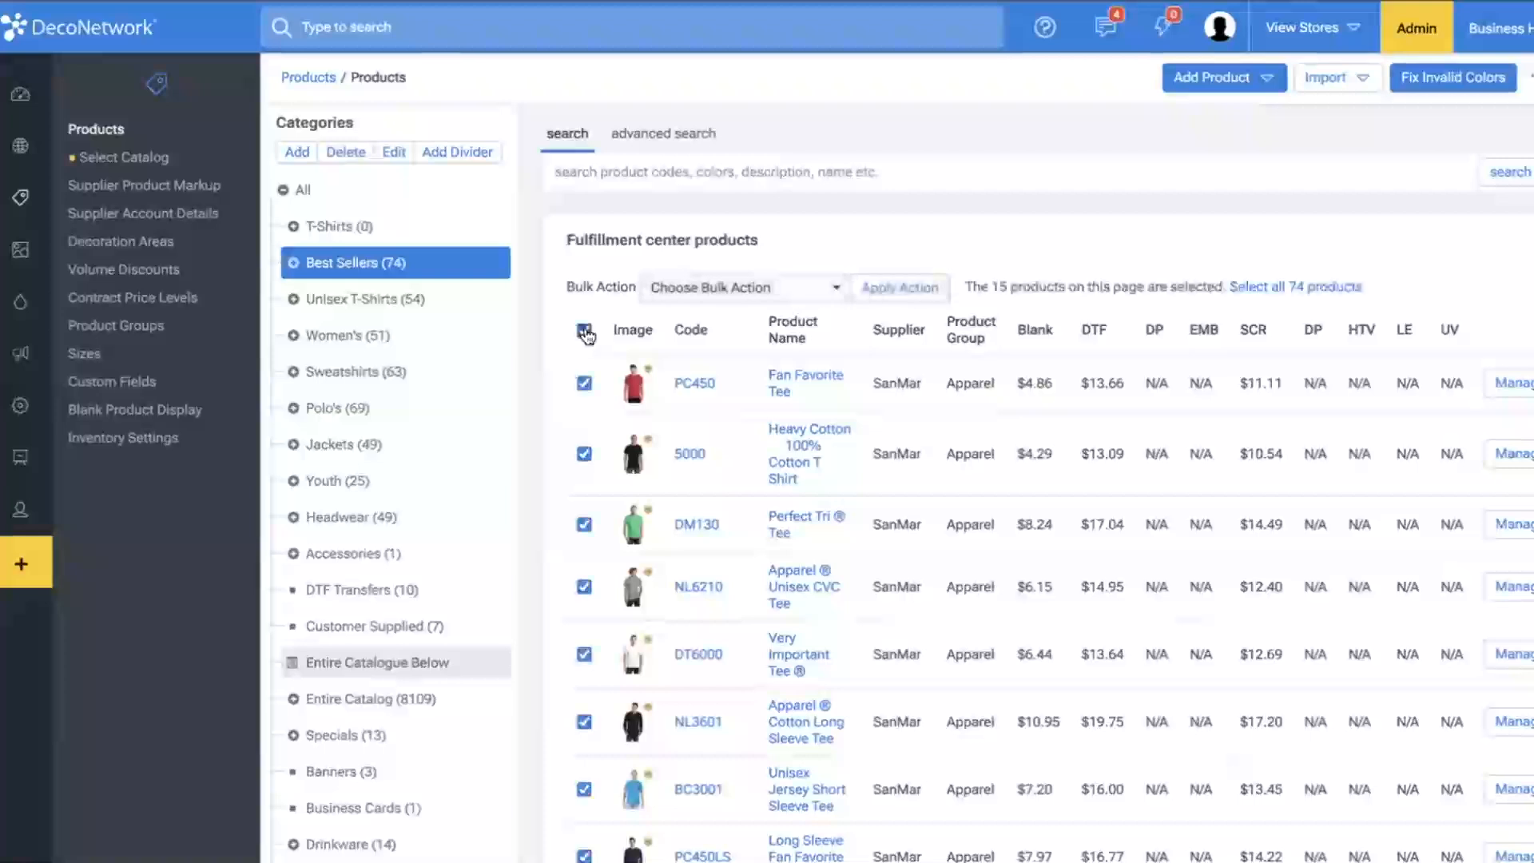
{"action": "left_click", "coordinate": [772, 286]}
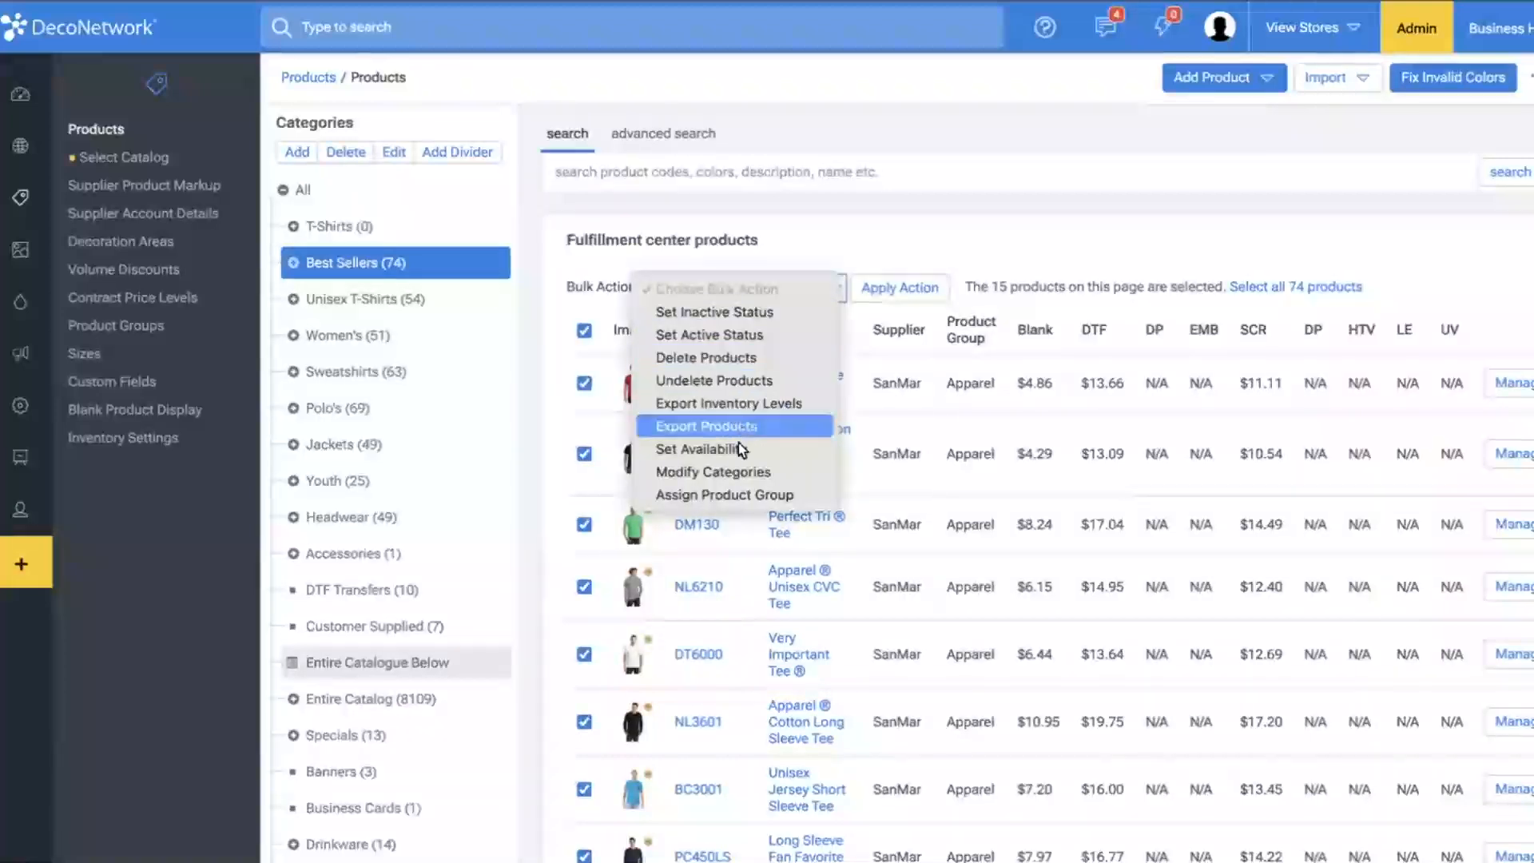
{"action": "key", "text": "Escape"}
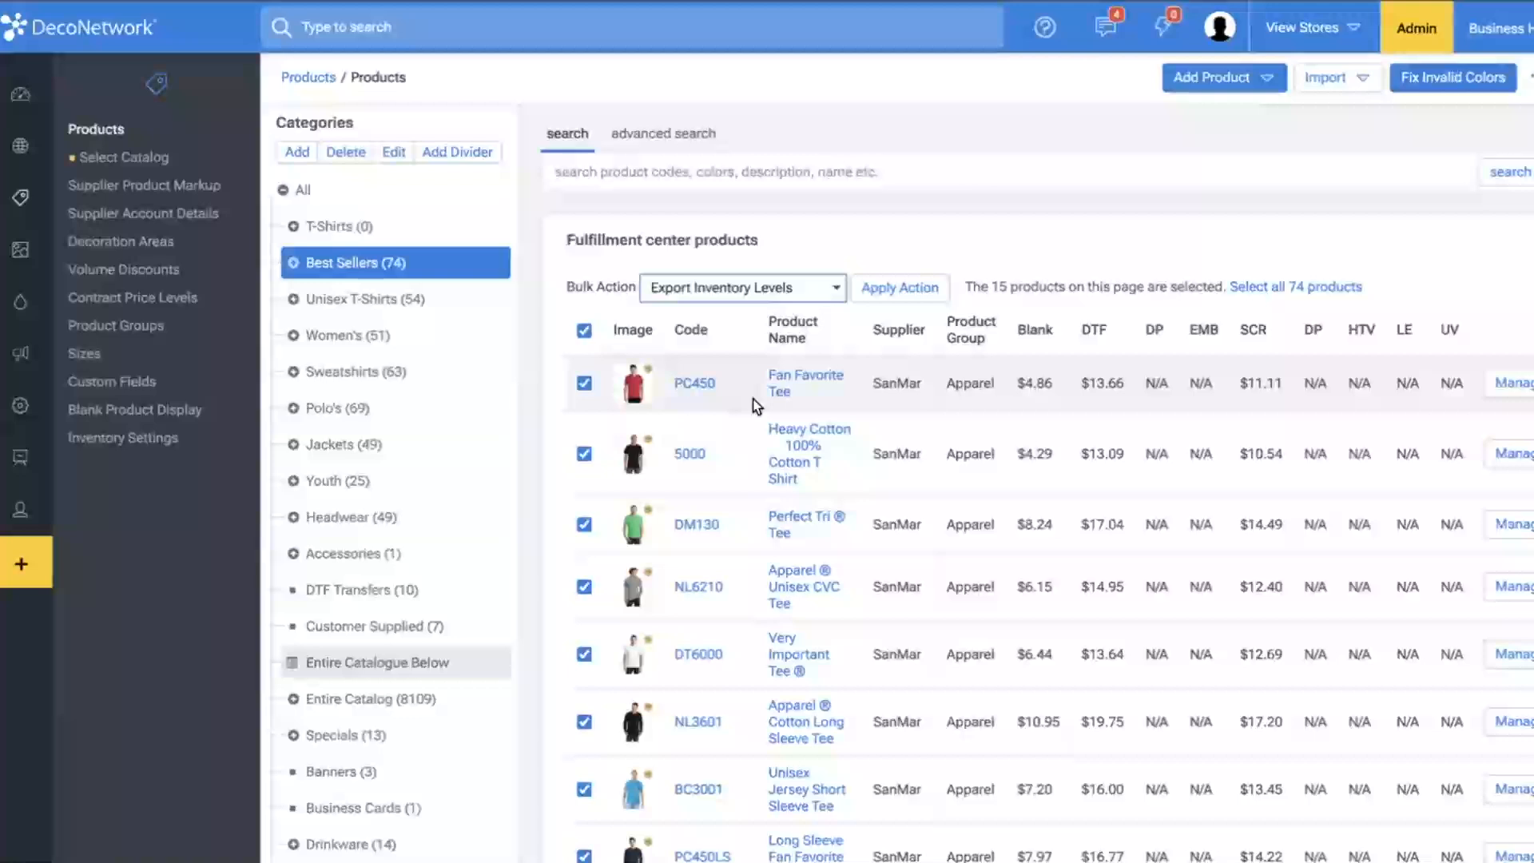
{"action": "left_click", "coordinate": [1356, 79]}
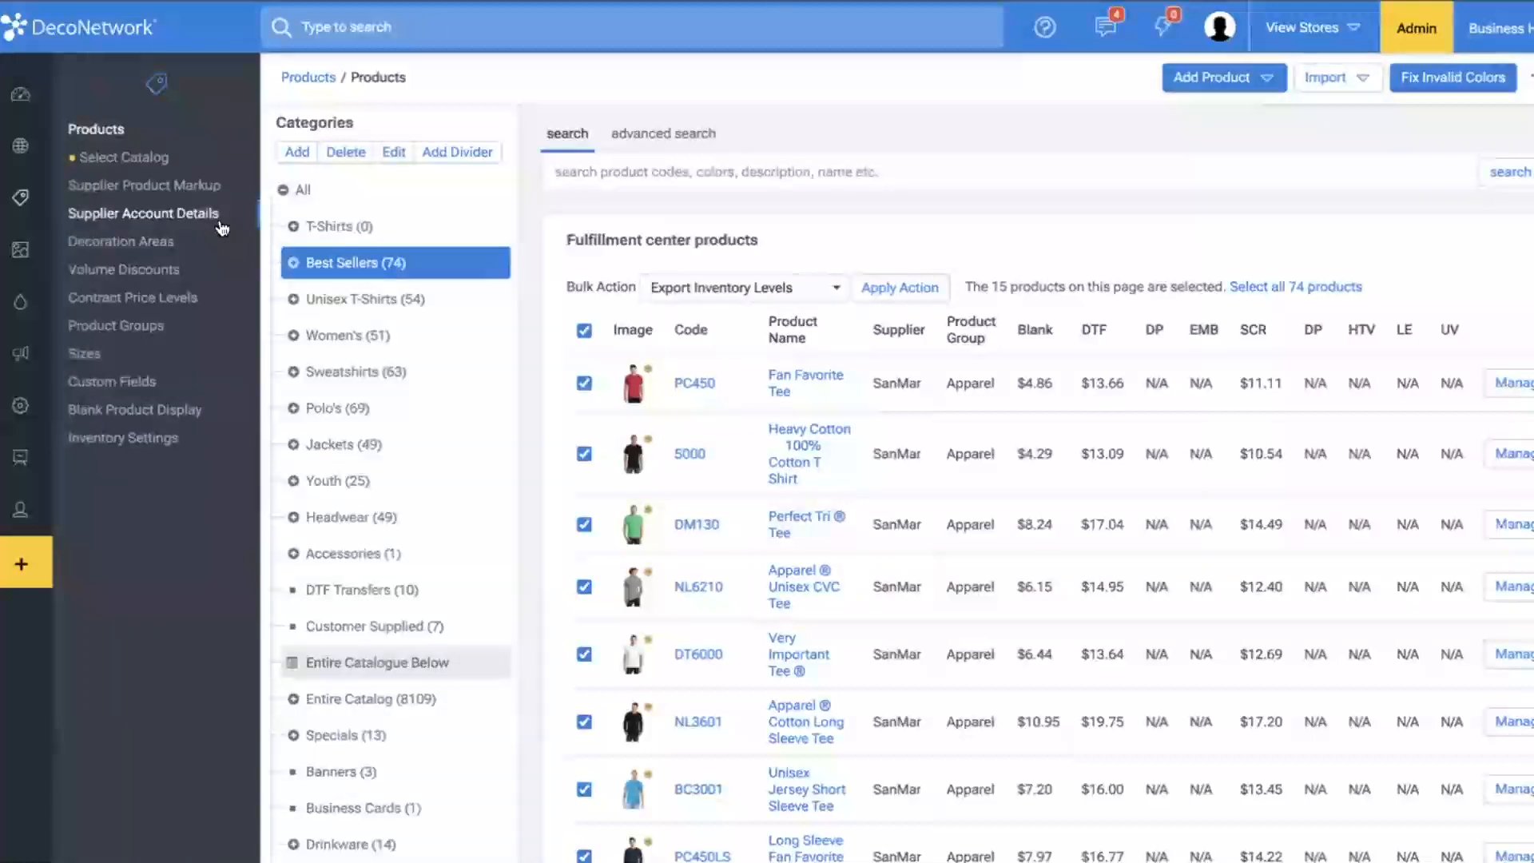
- Open the SanMar supplier account for editing and review its pricing, tax, shipping and SmartPO integration settings
{"action": "left_click", "coordinate": [222, 229]}
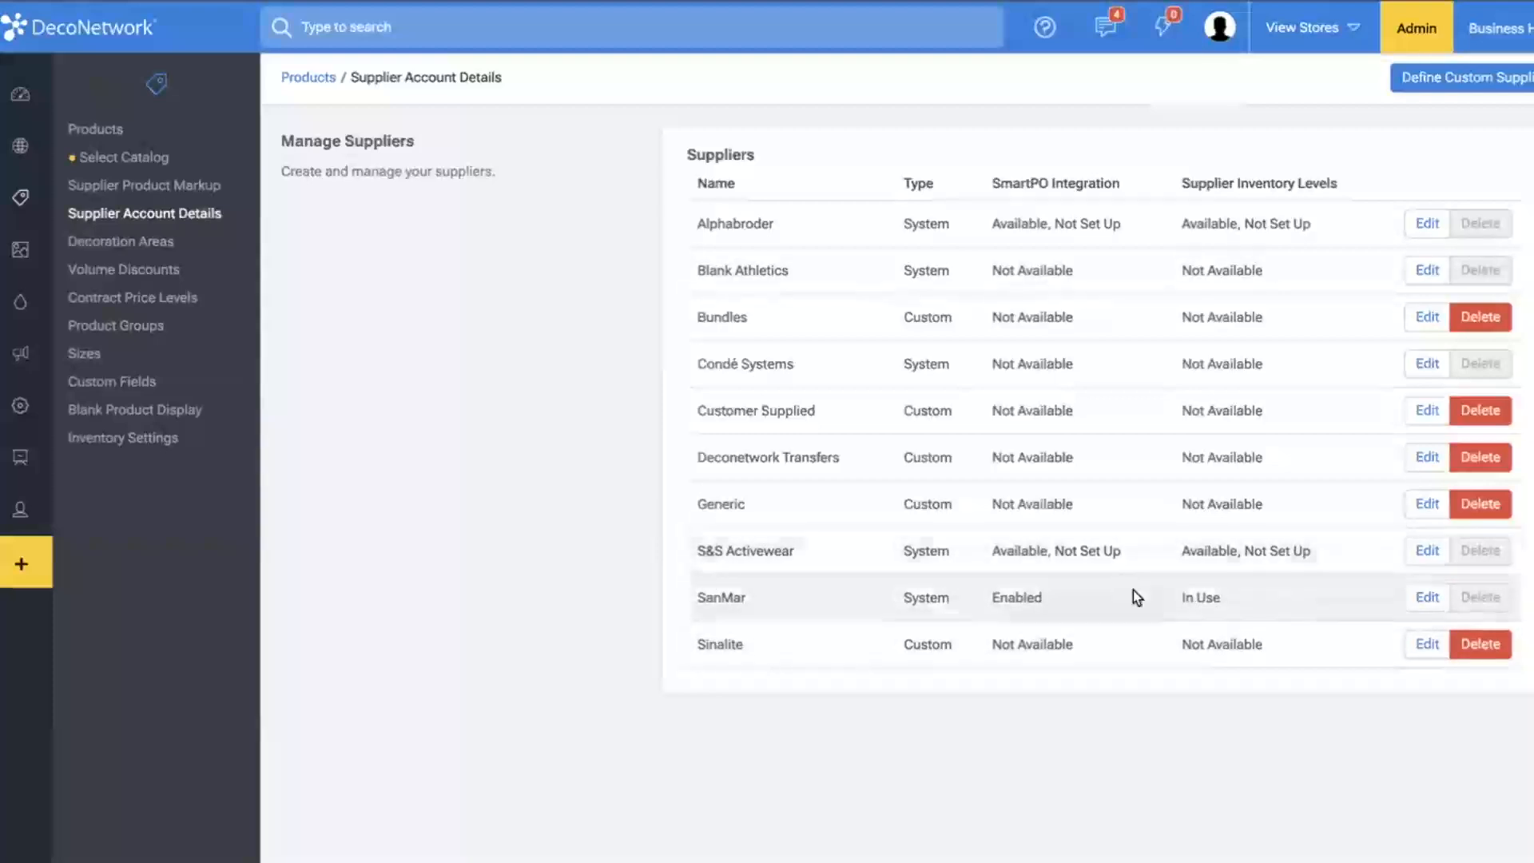
{"action": "left_click", "coordinate": [1431, 598]}
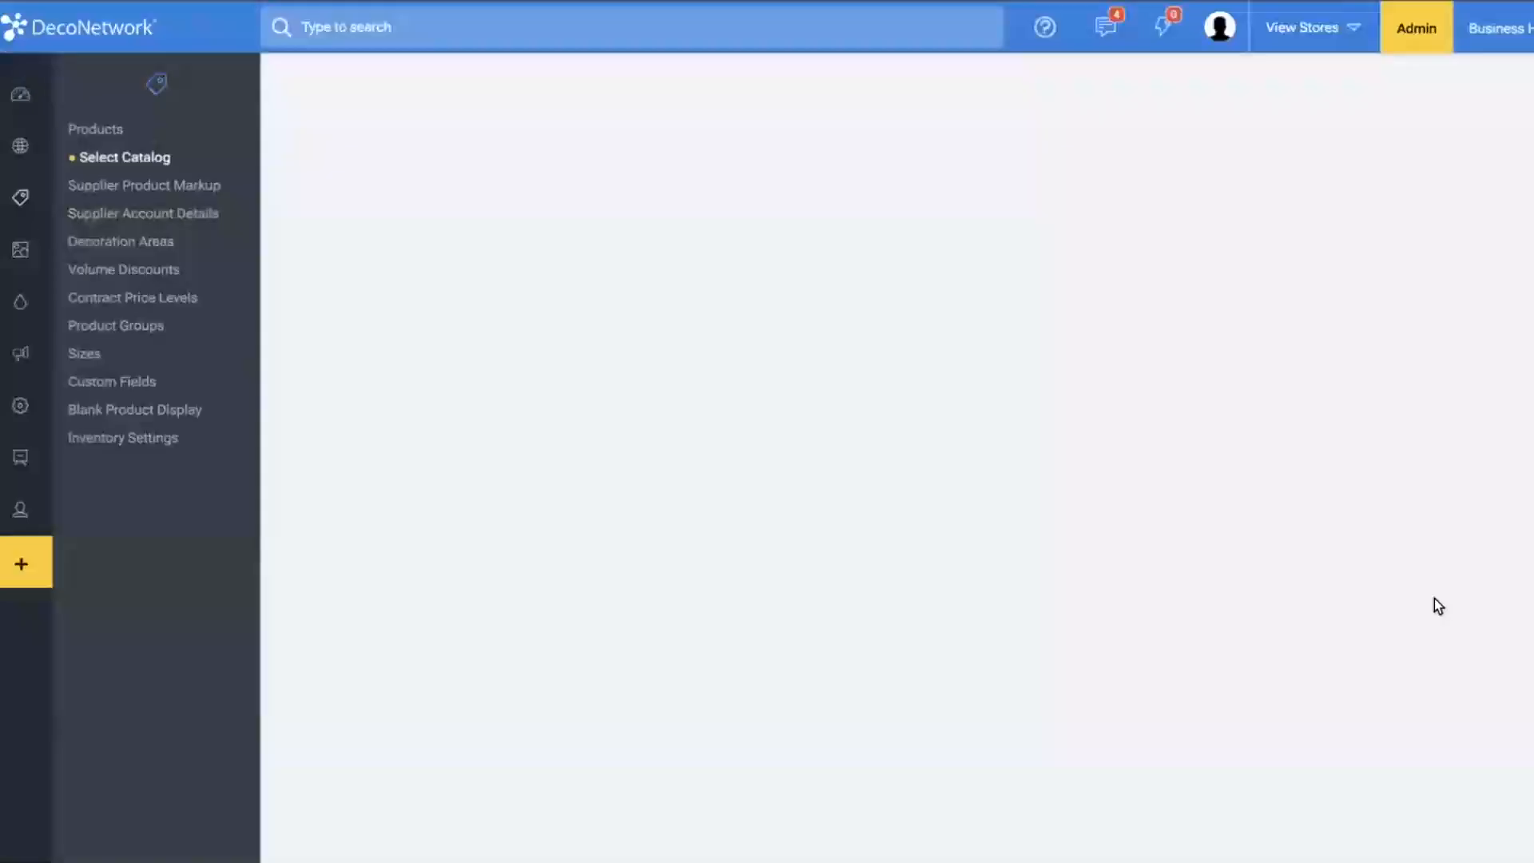
{"action": "scroll", "coordinate": [1435, 598], "scroll_direction": "down", "scroll_amount": 2}
{"action": "scroll", "coordinate": [1435, 597], "scroll_direction": "down", "scroll_amount": 5}
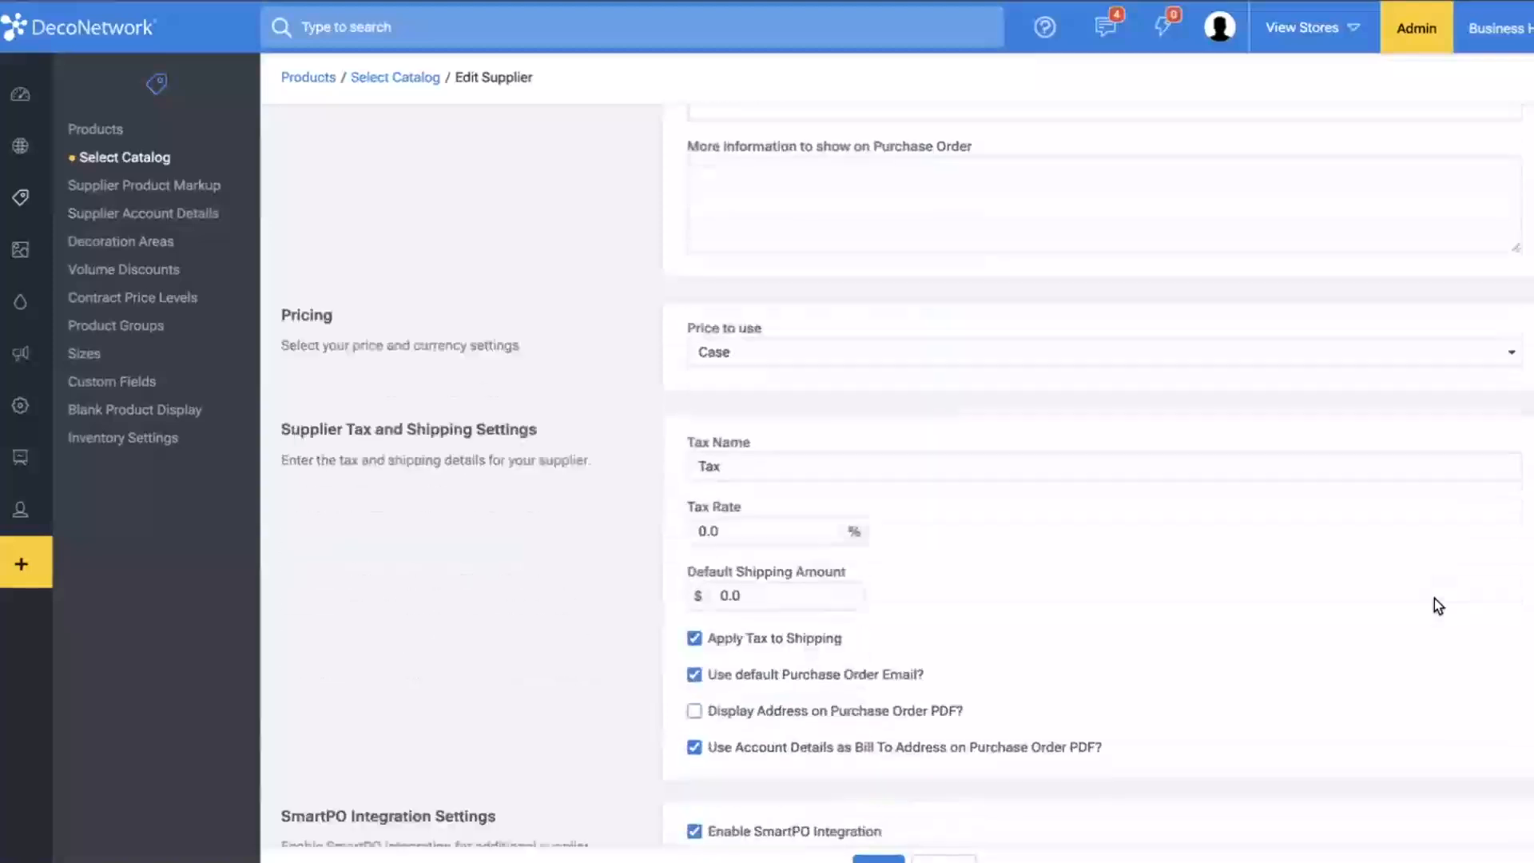
{"action": "scroll", "coordinate": [1067, 747], "scroll_direction": "down", "scroll_amount": 1}
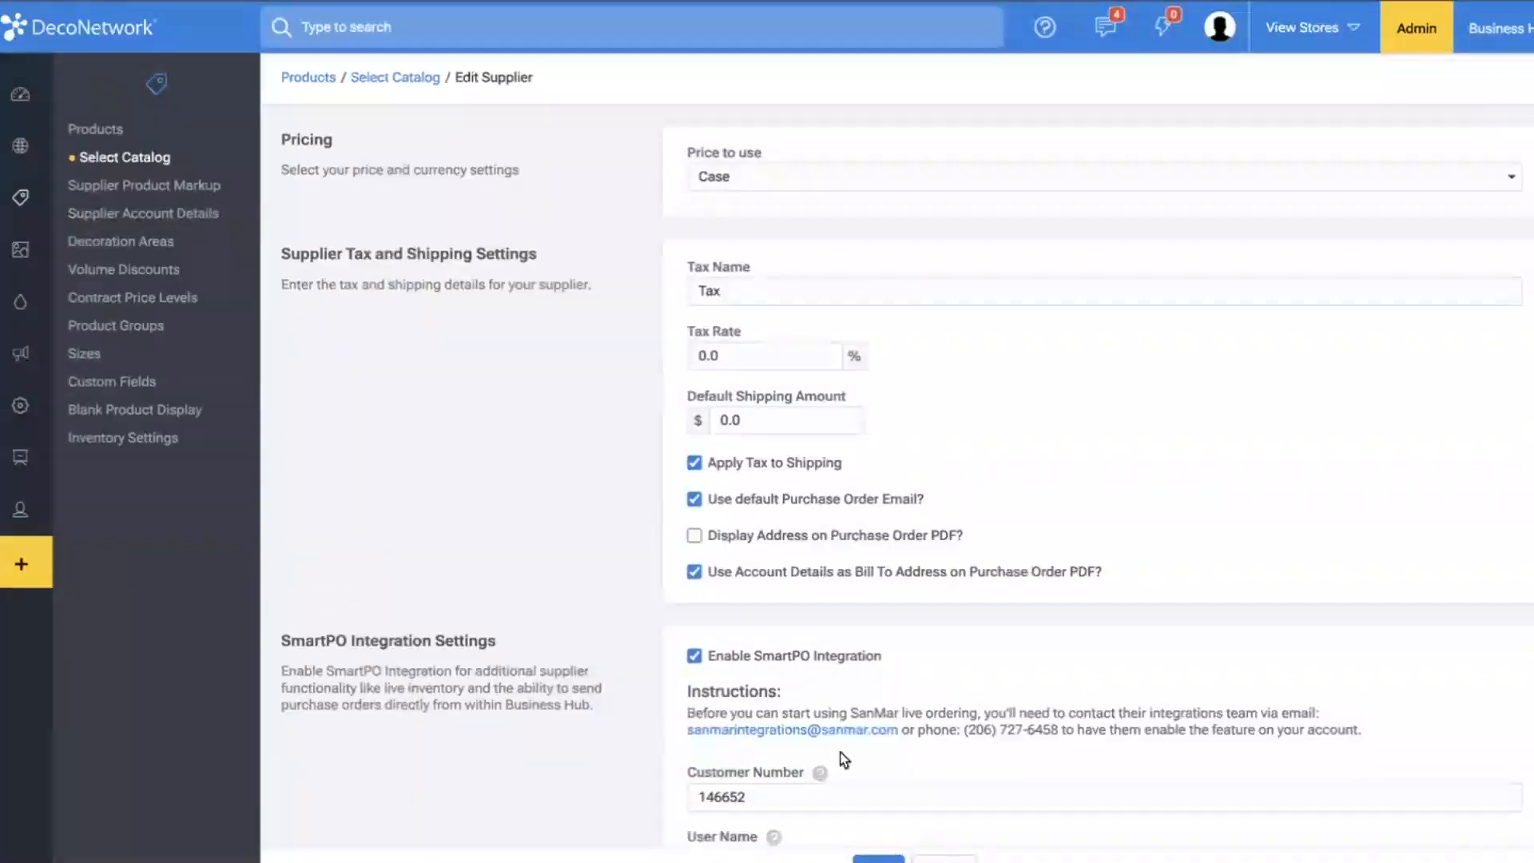
{"action": "scroll", "coordinate": [780, 748], "scroll_direction": "up", "scroll_amount": 1}
{"action": "scroll", "coordinate": [776, 698], "scroll_direction": "up", "scroll_amount": 6}
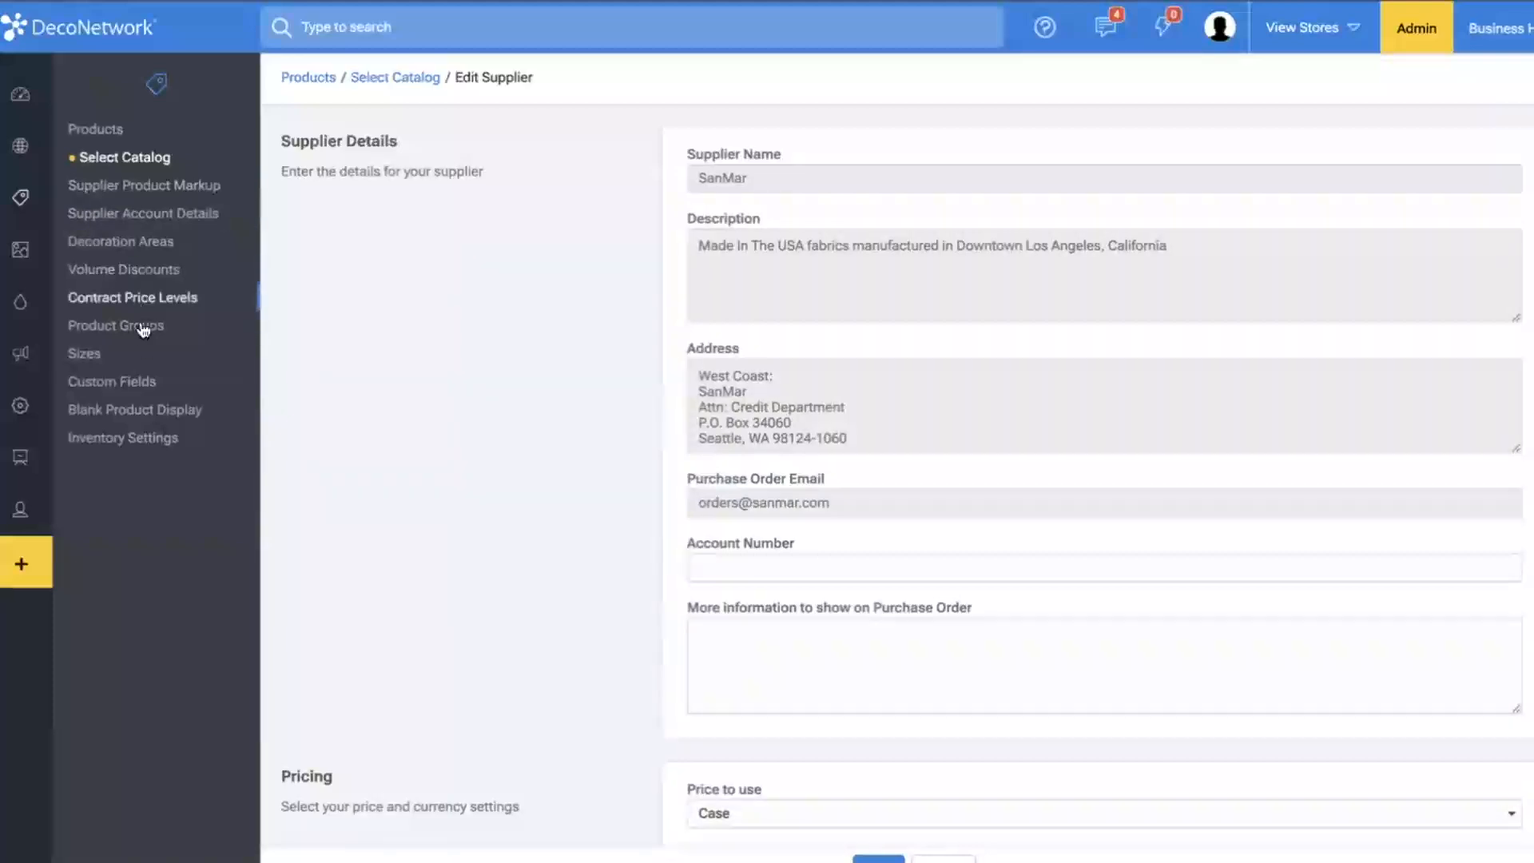
- In Inventory Settings, set the out-of-stock cart behavior to "Do not allow adding to cart (check both on-hand and supplier inventory)"
{"action": "left_click", "coordinate": [148, 441]}
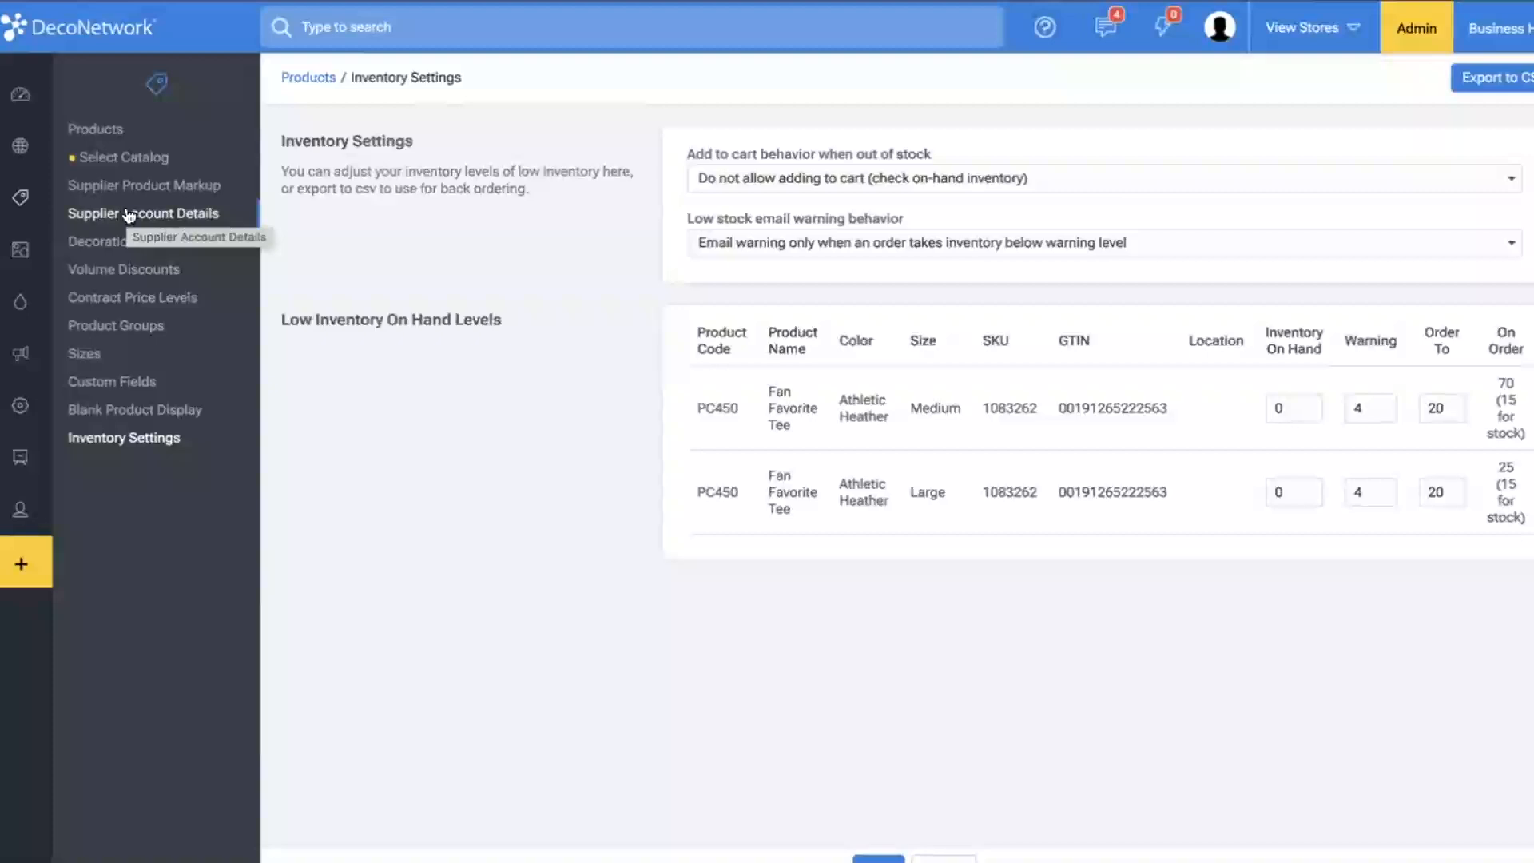
{"action": "left_click", "coordinate": [711, 175]}
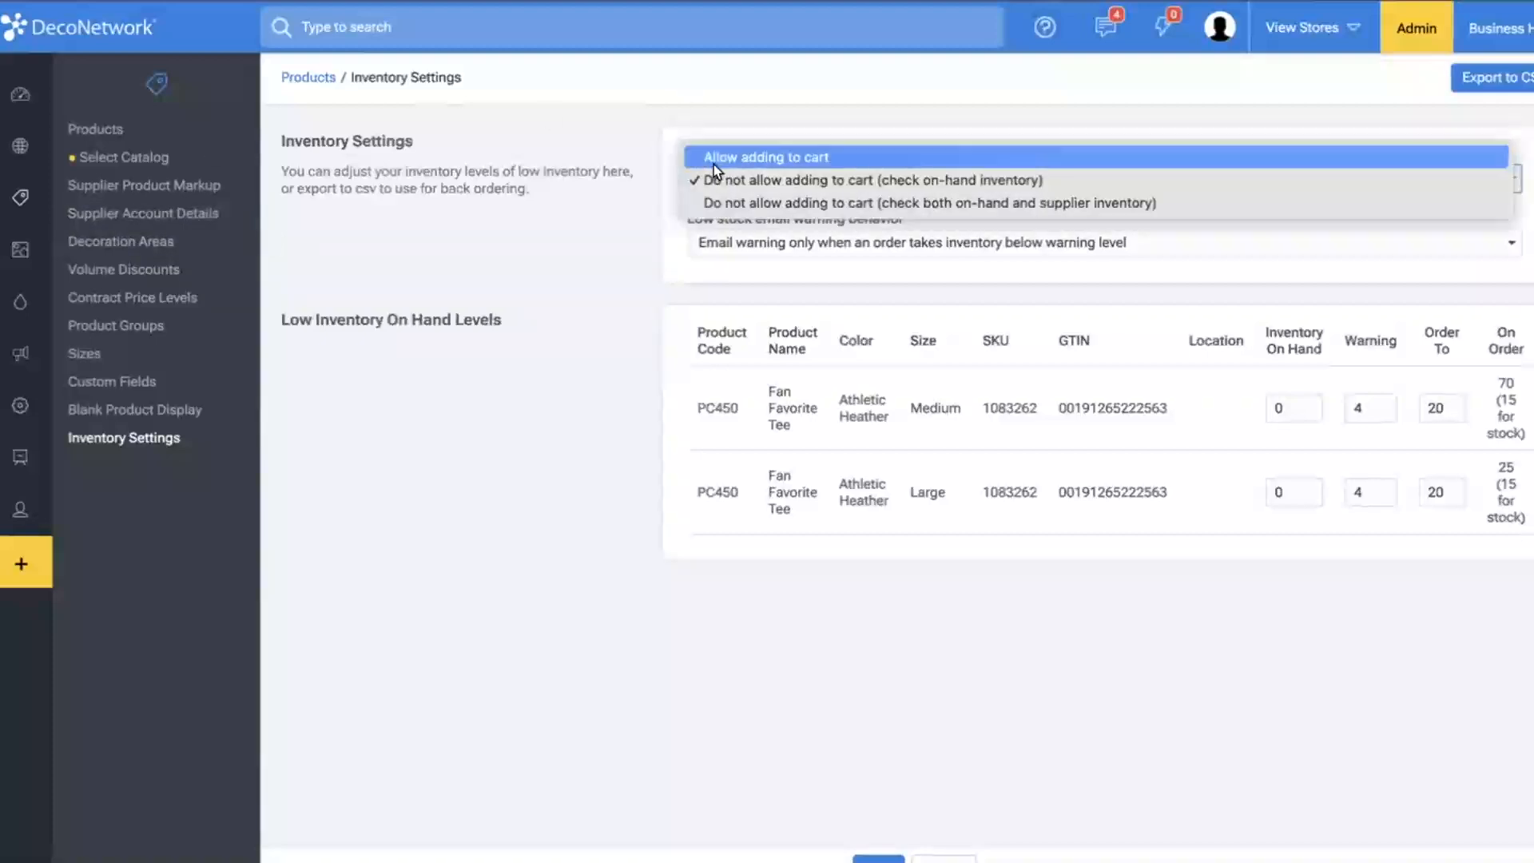
{"action": "left_click", "coordinate": [713, 159]}
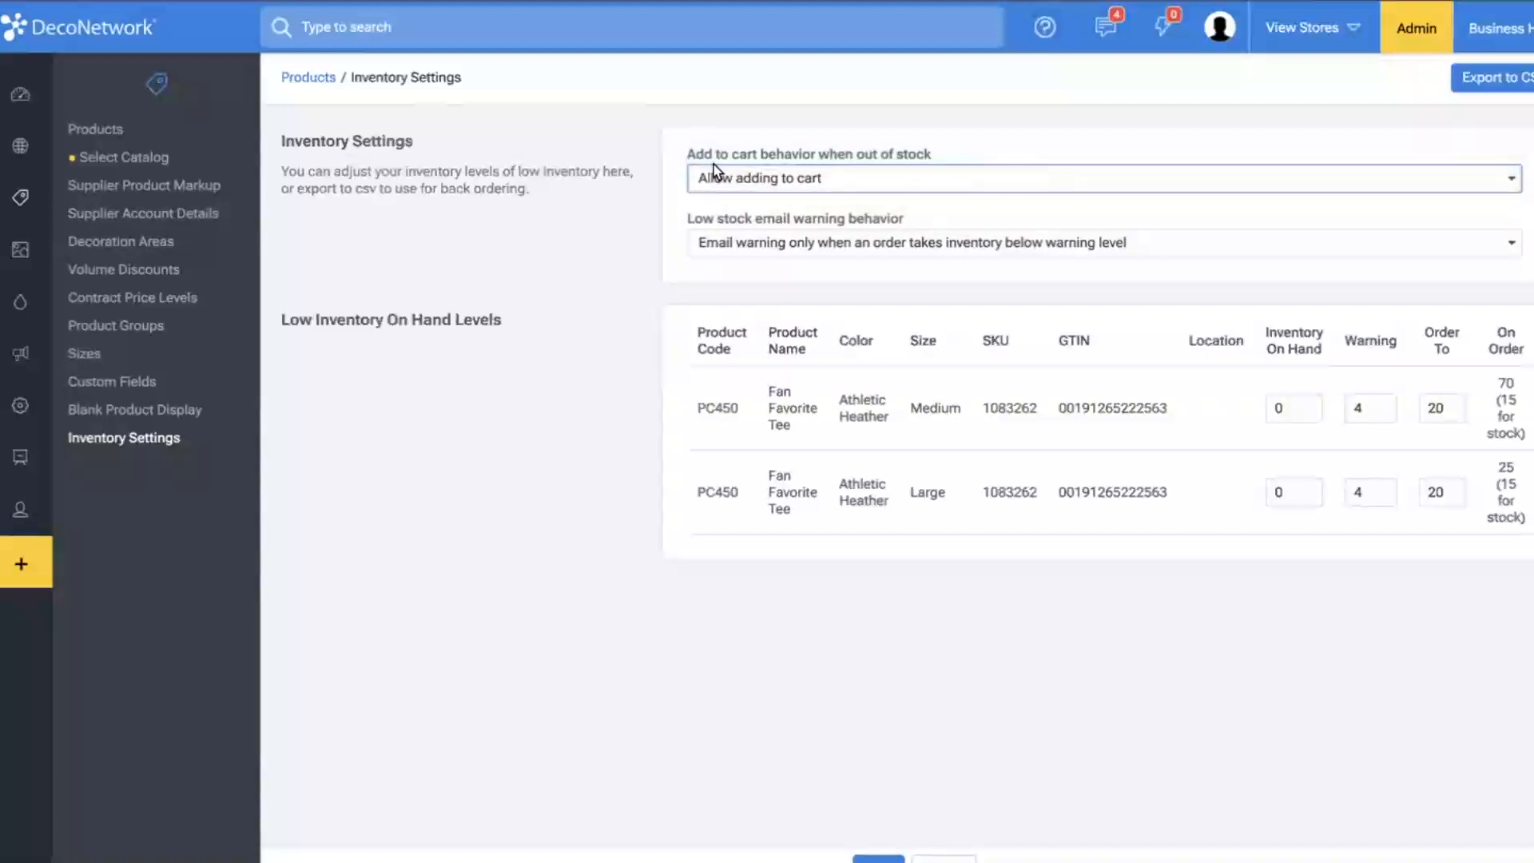
{"action": "left_click", "coordinate": [714, 170]}
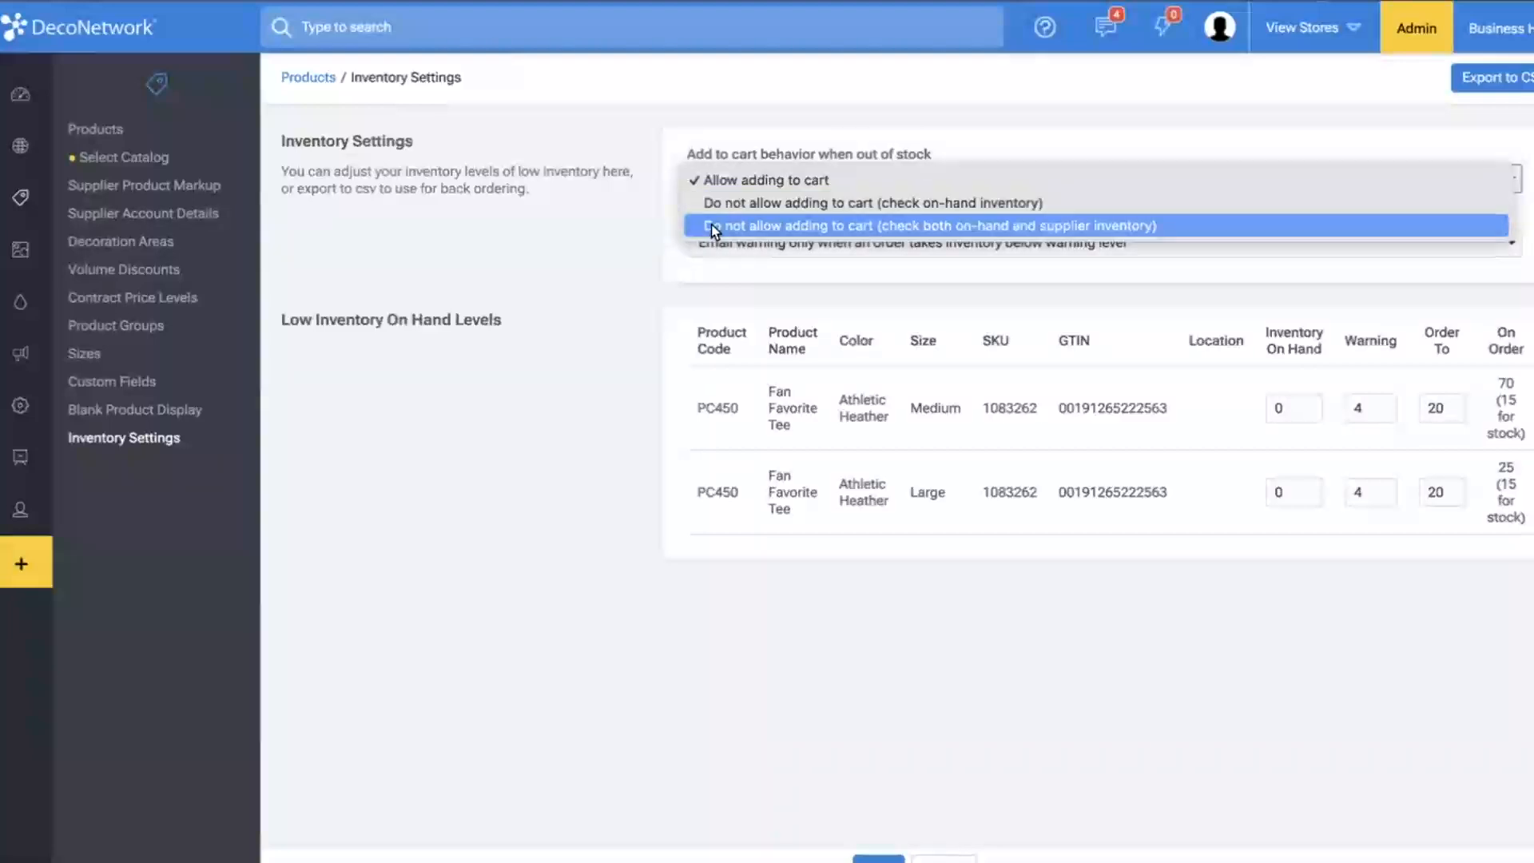
{"action": "left_click", "coordinate": [711, 226]}
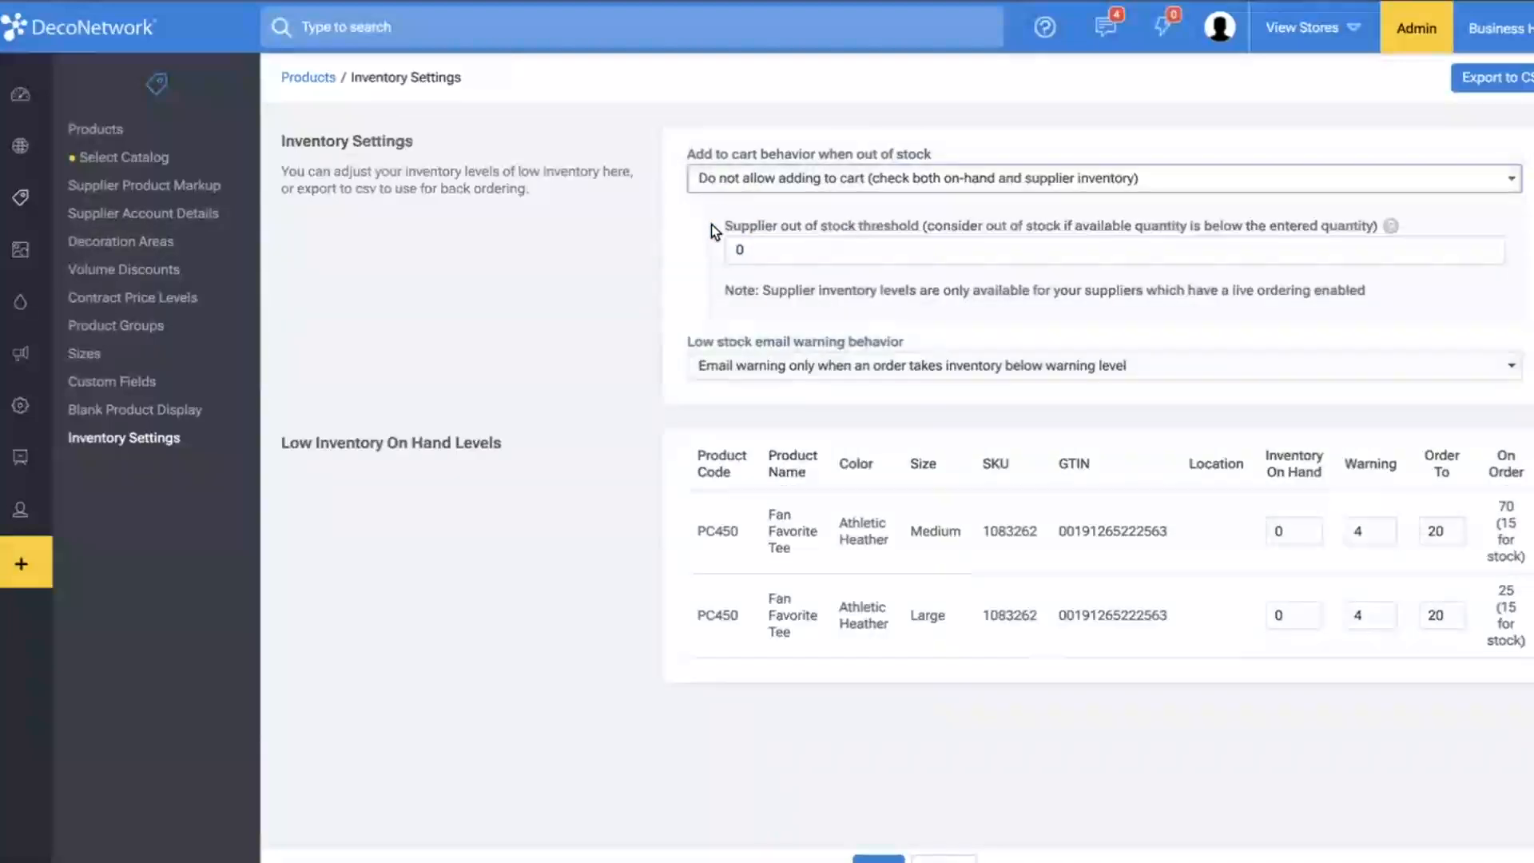
- Set the supplier out of stock threshold to 10 and review the low stock email warning options
{"action": "left_click", "coordinate": [734, 253]}
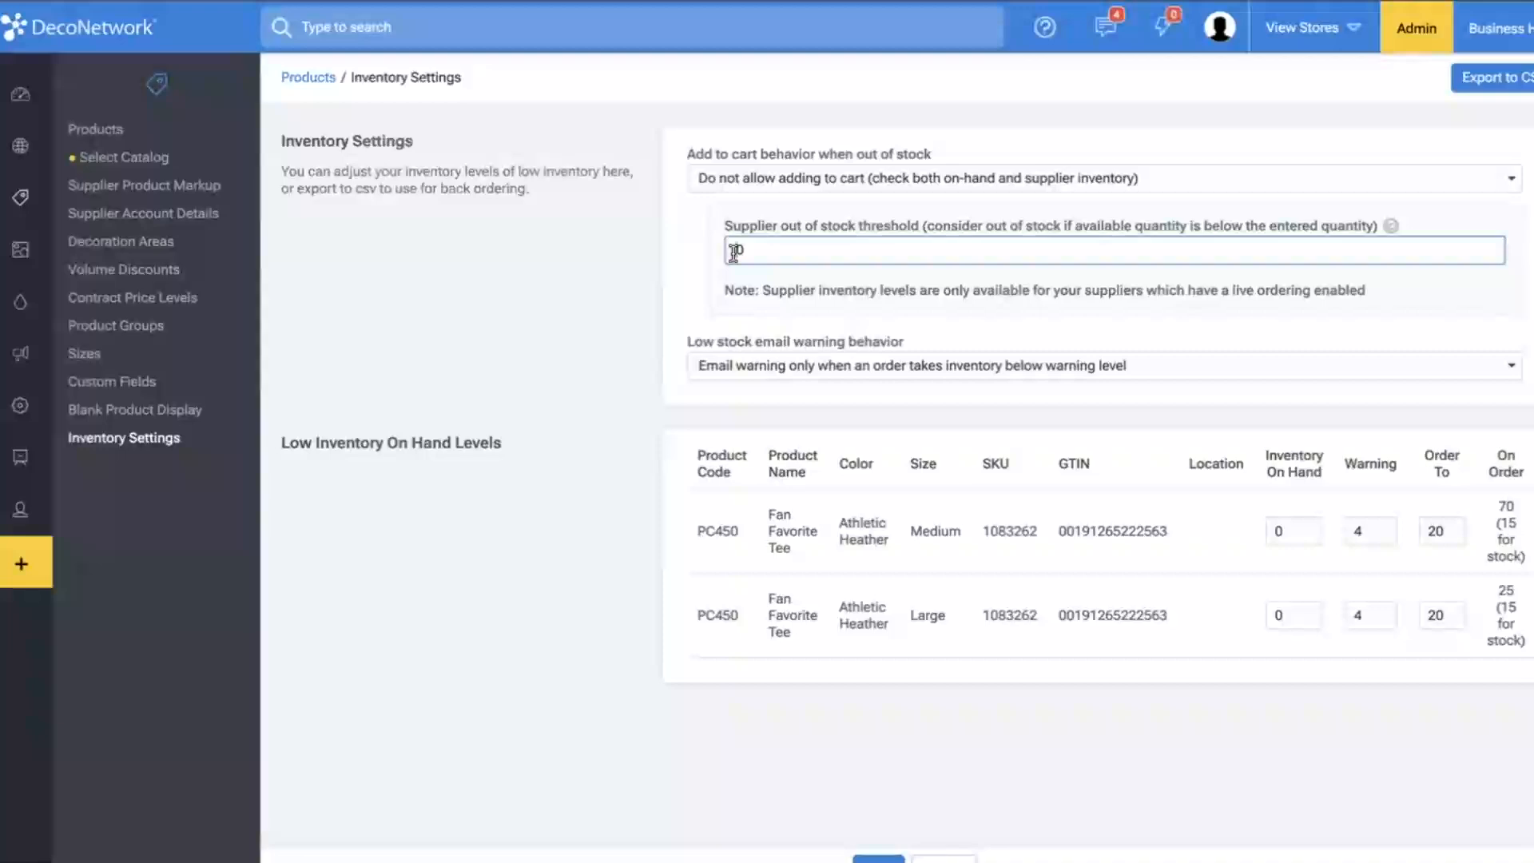
{"action": "type", "text": "1"}
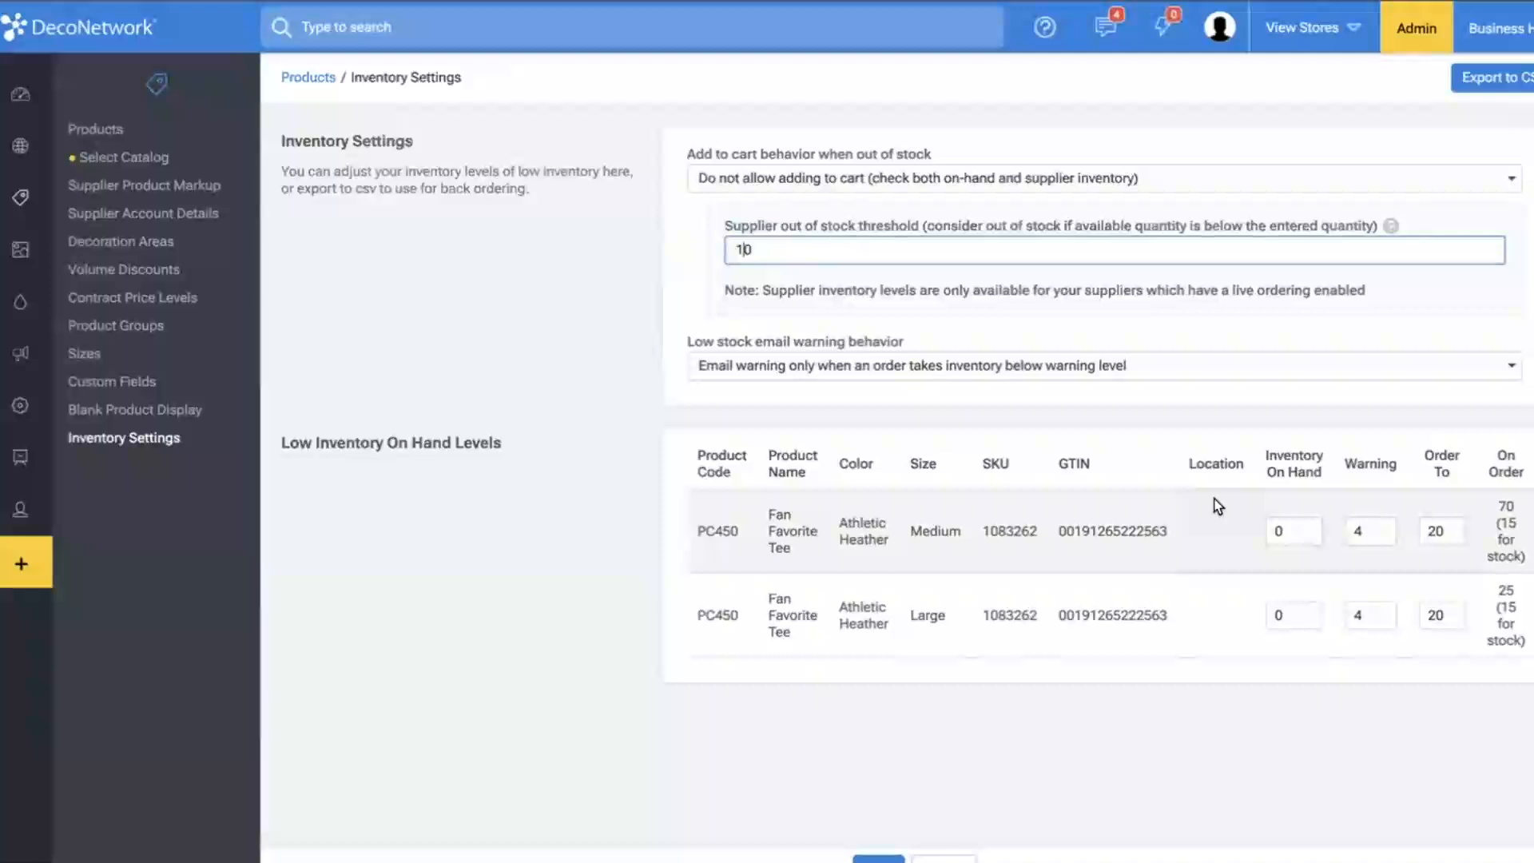
{"action": "left_click", "coordinate": [817, 368]}
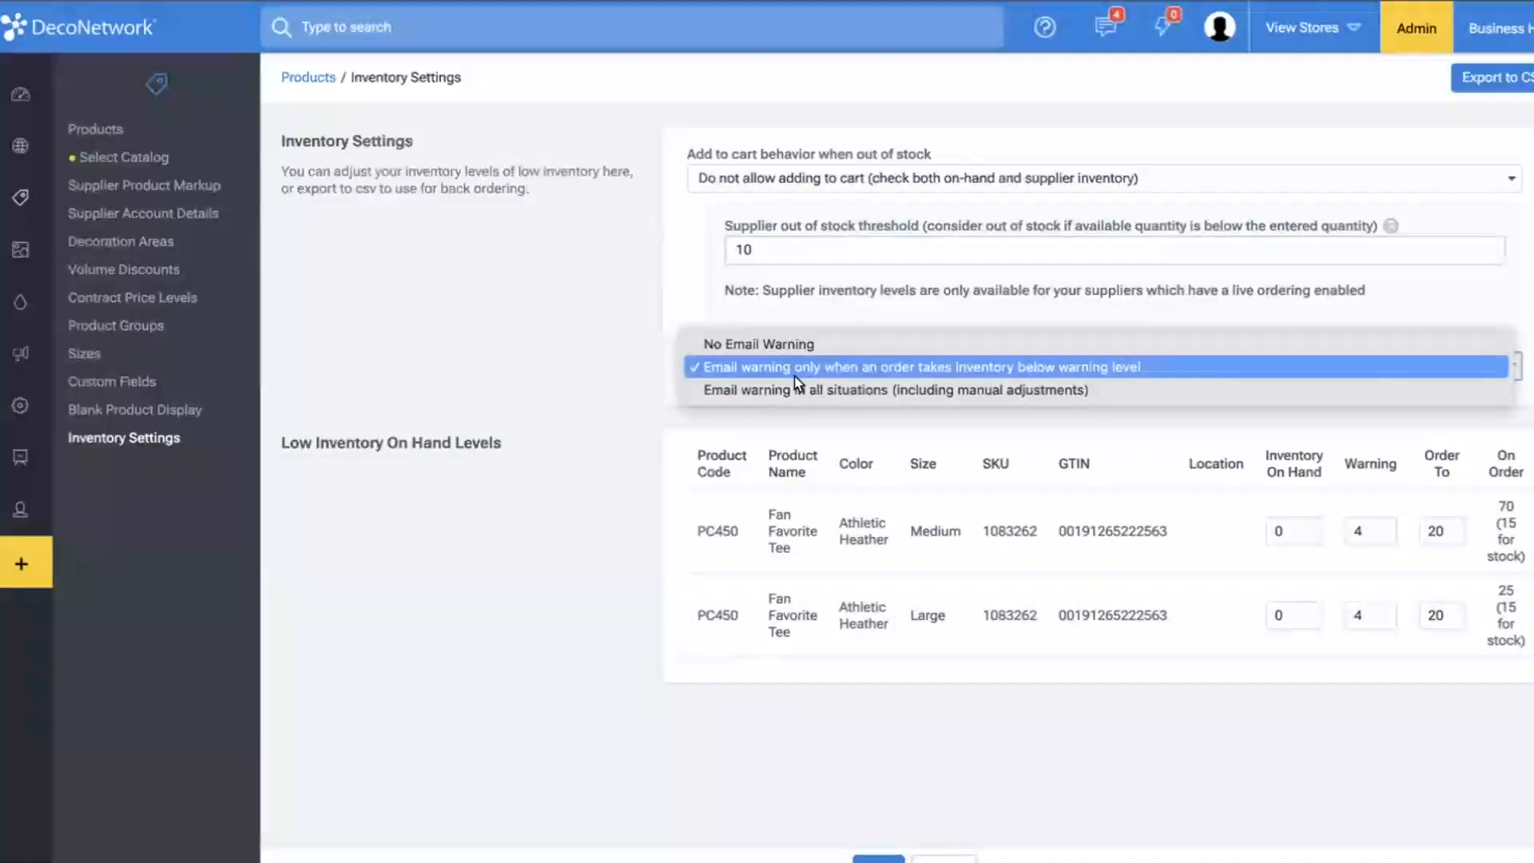
{"action": "left_click", "coordinate": [629, 372]}
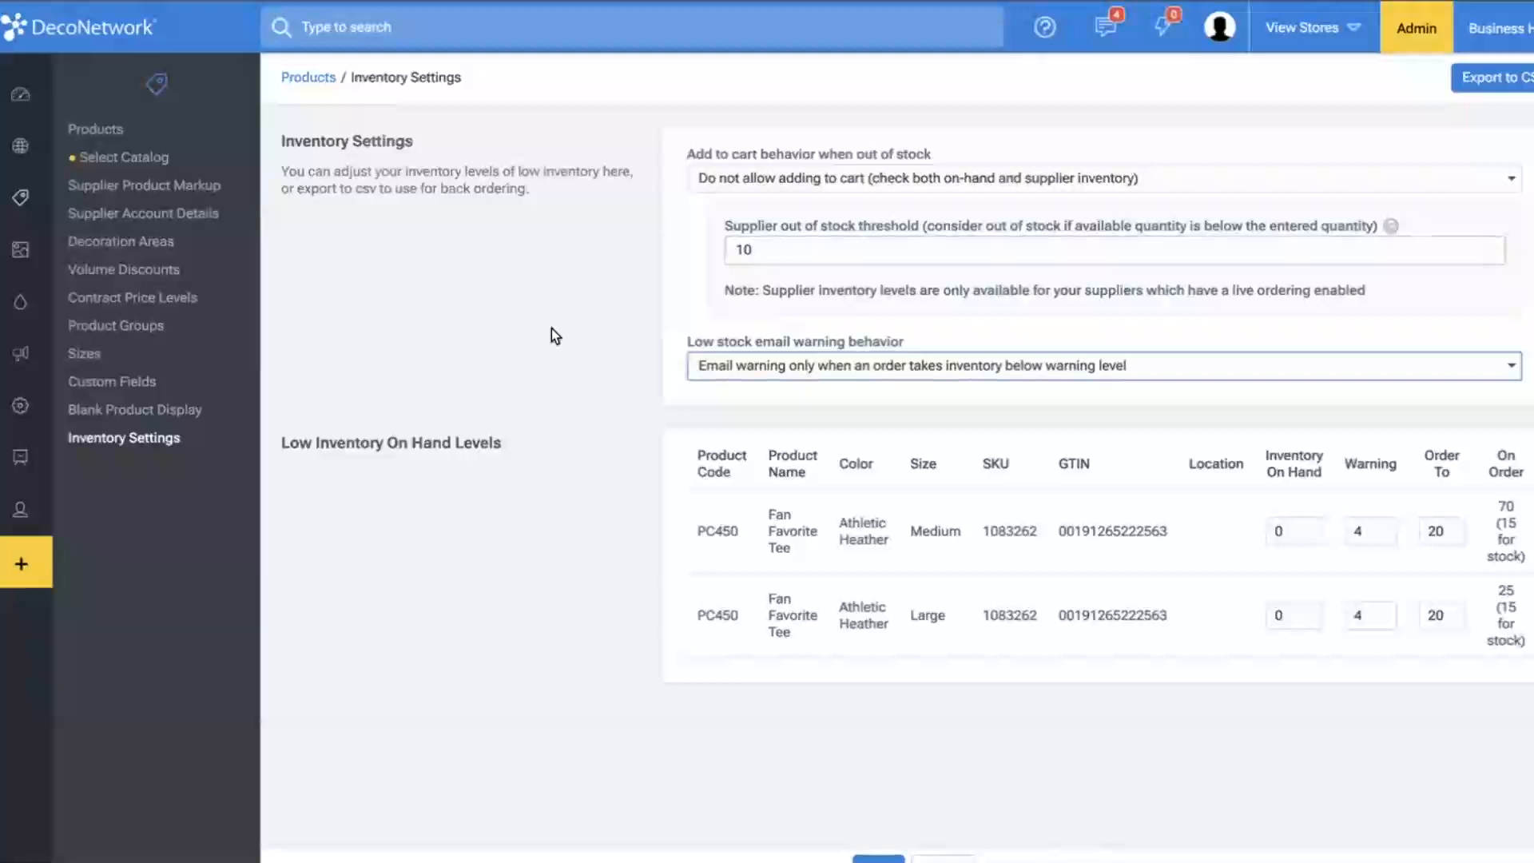
- Open Purchase Order Settings and review the workflow, delivery date, general and overage behavior options
{"action": "mouse_move", "coordinate": [23, 352]}
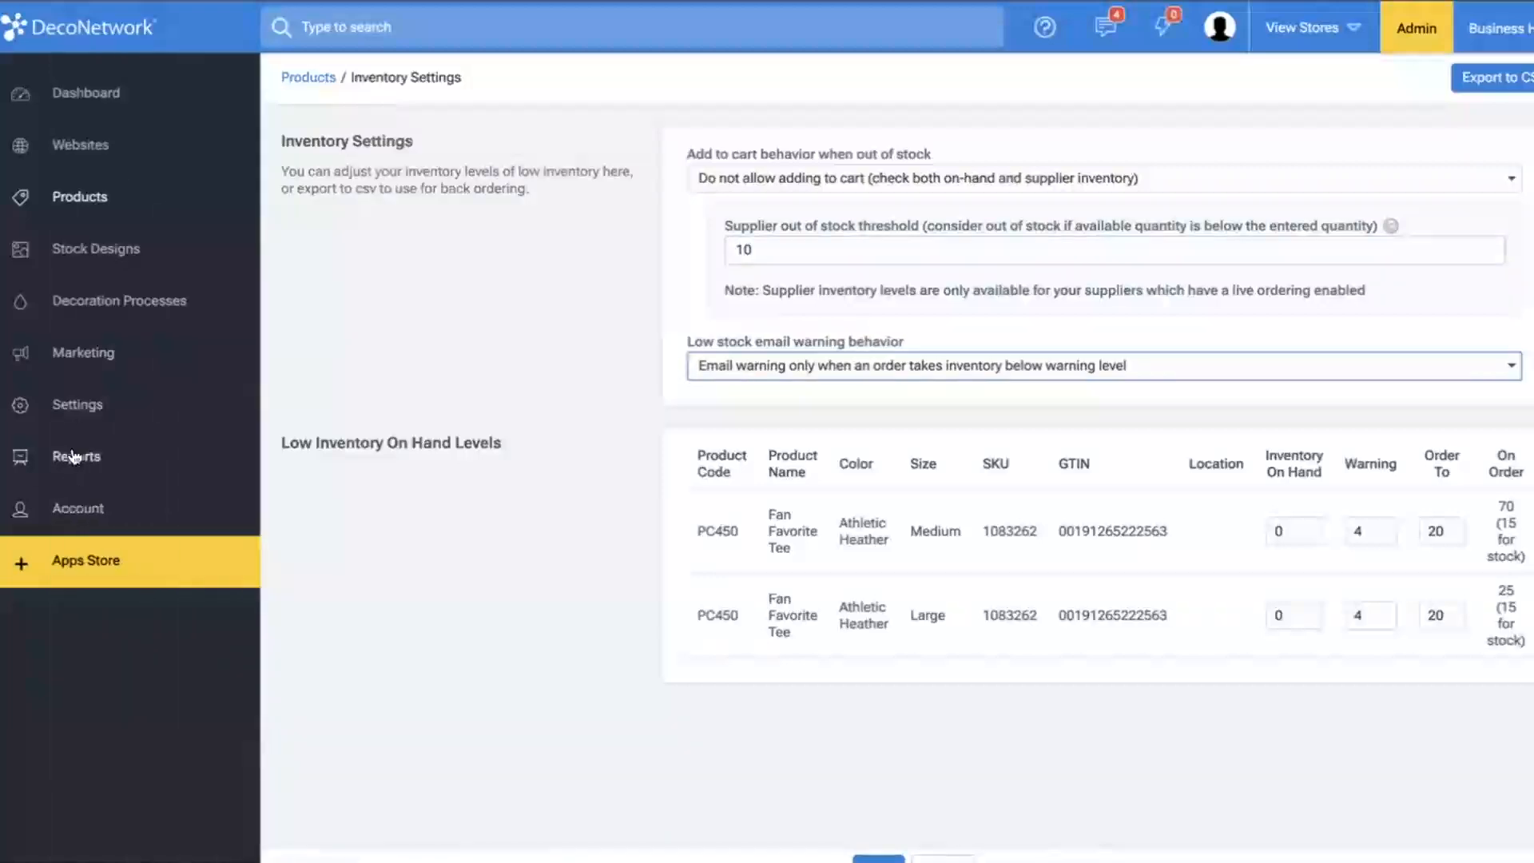
{"action": "left_click", "coordinate": [76, 414]}
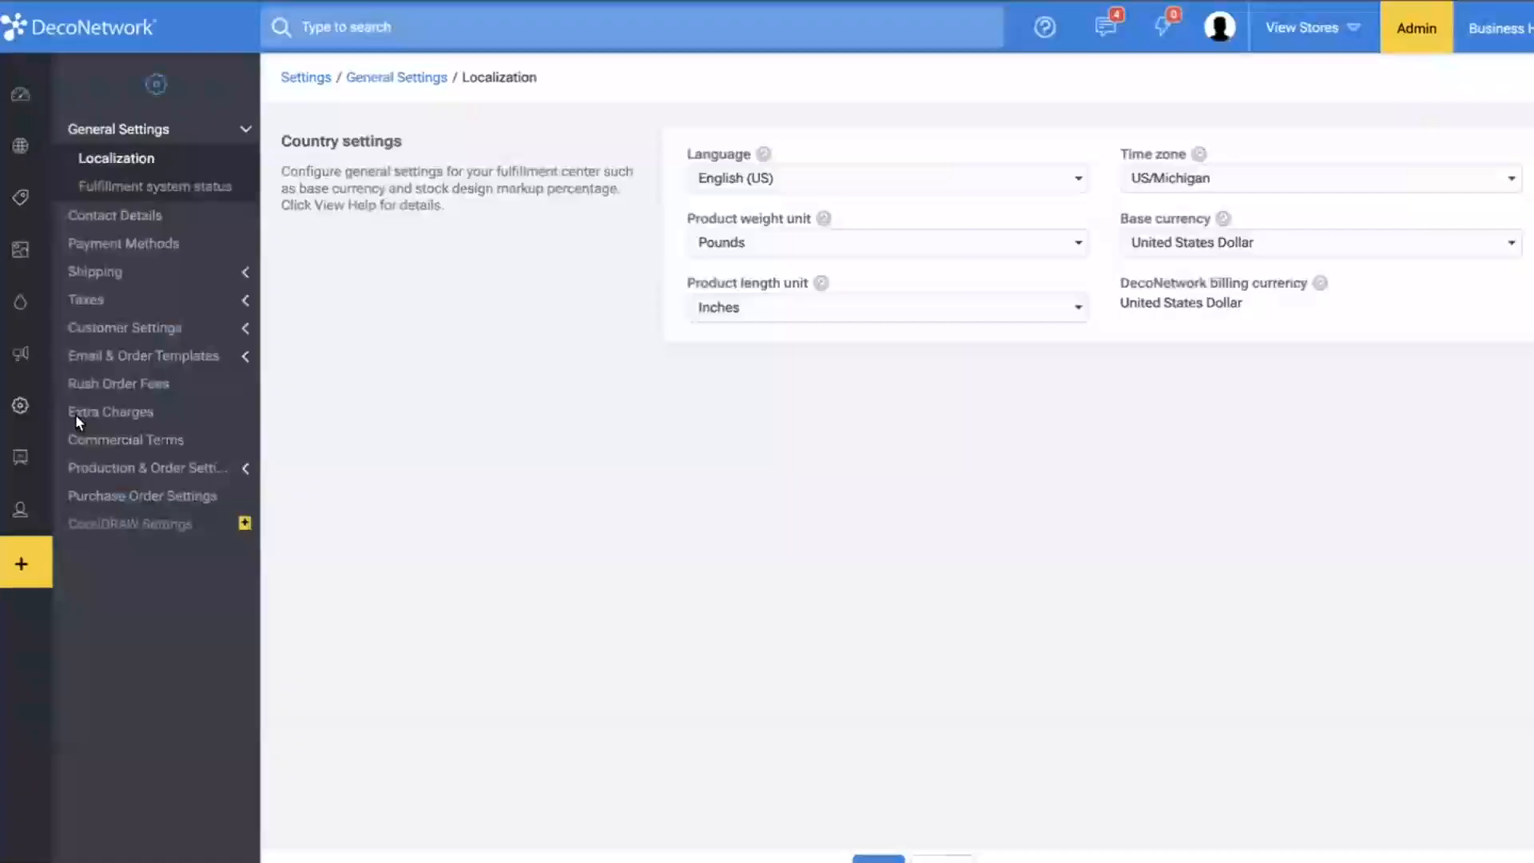
{"action": "mouse_move", "coordinate": [18, 415]}
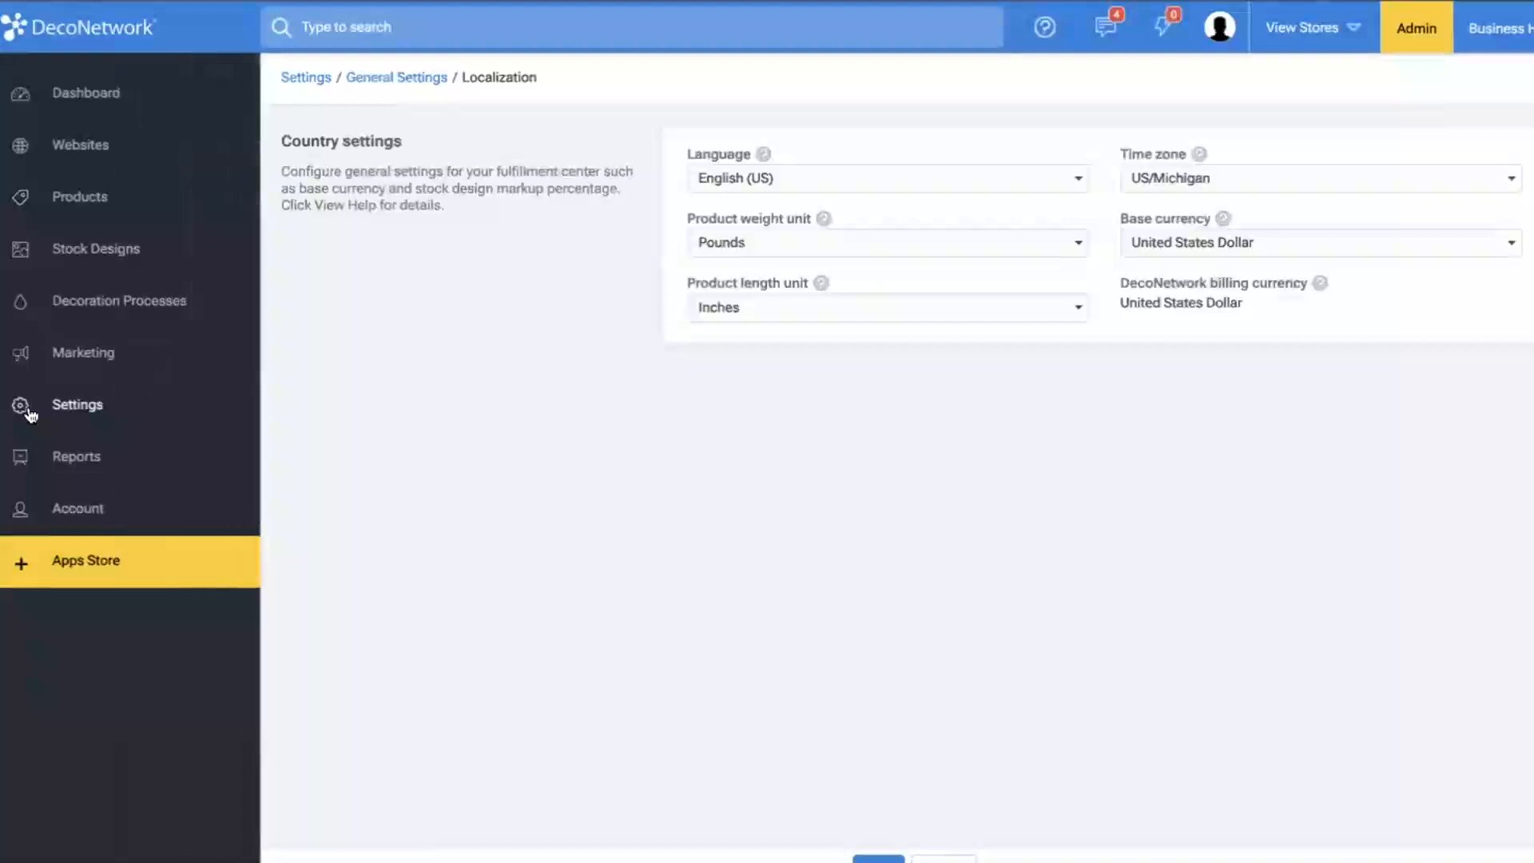
{"action": "left_click", "coordinate": [135, 499]}
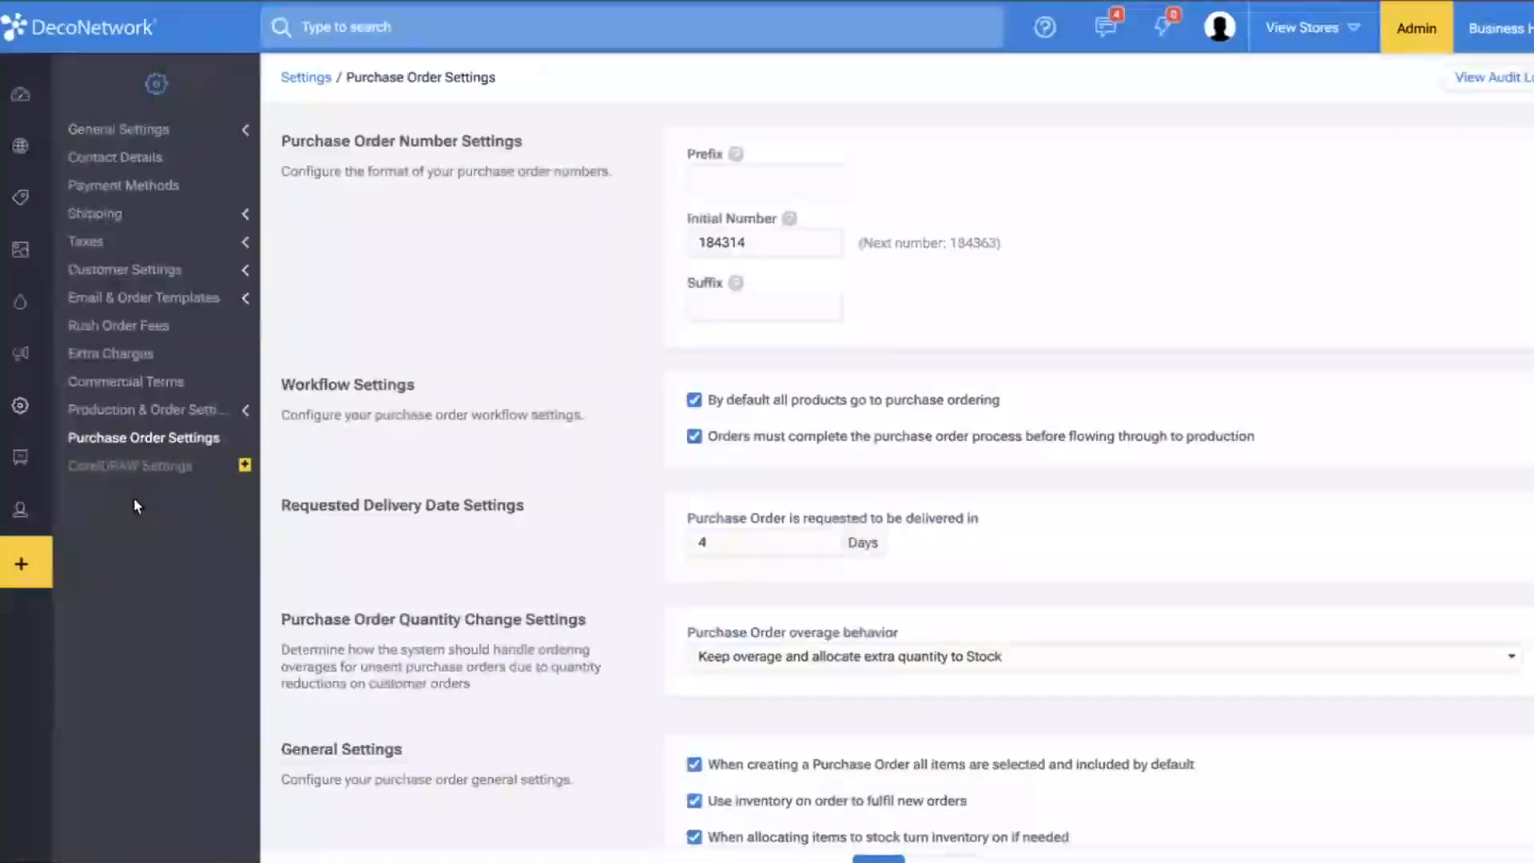
{"action": "scroll", "coordinate": [424, 531], "scroll_direction": "down", "scroll_amount": 1}
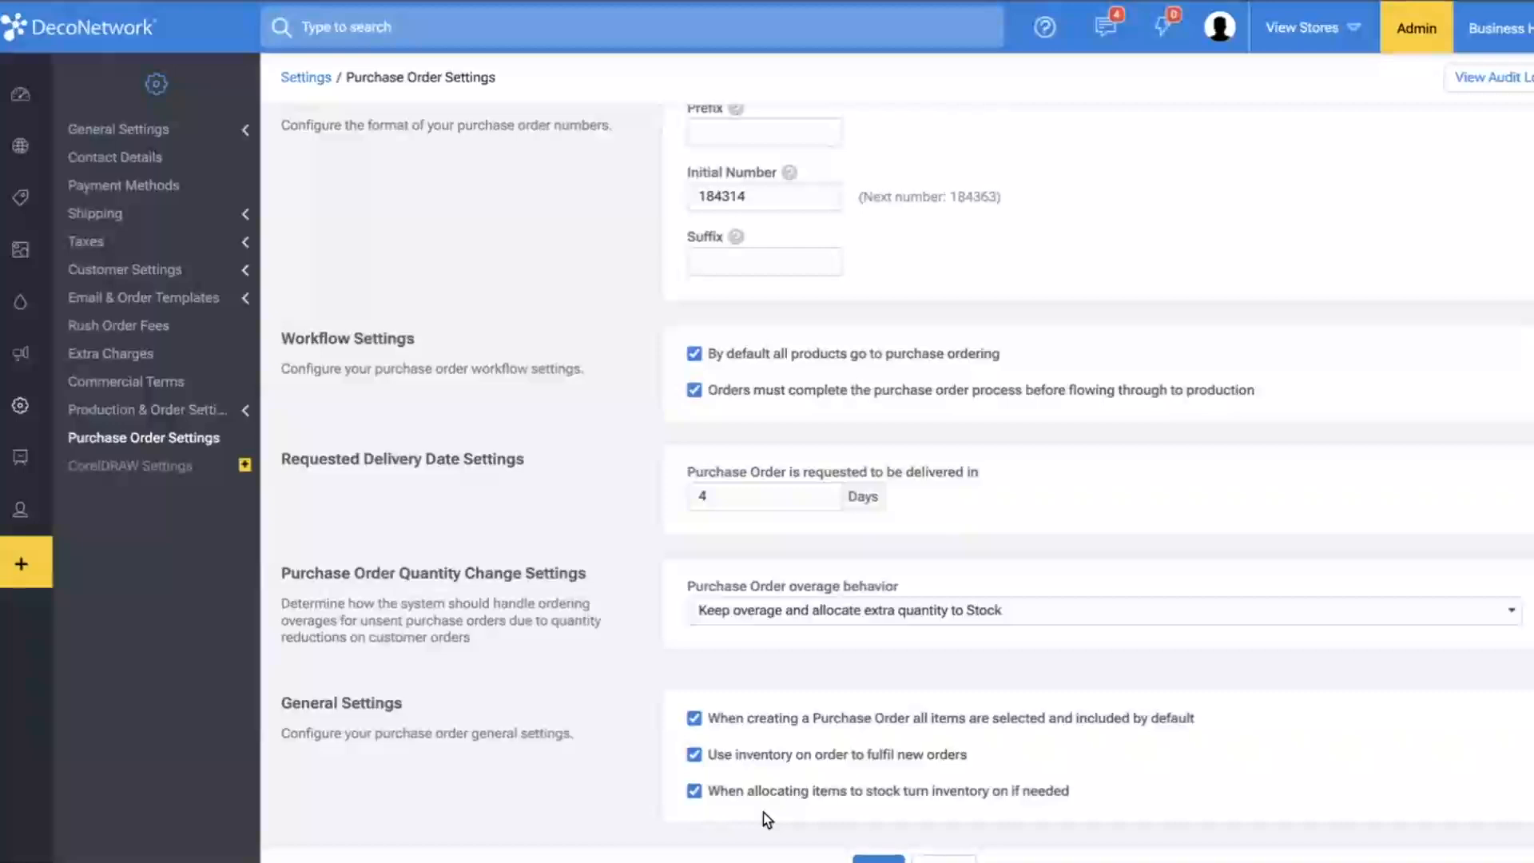
{"action": "left_click", "coordinate": [943, 625]}
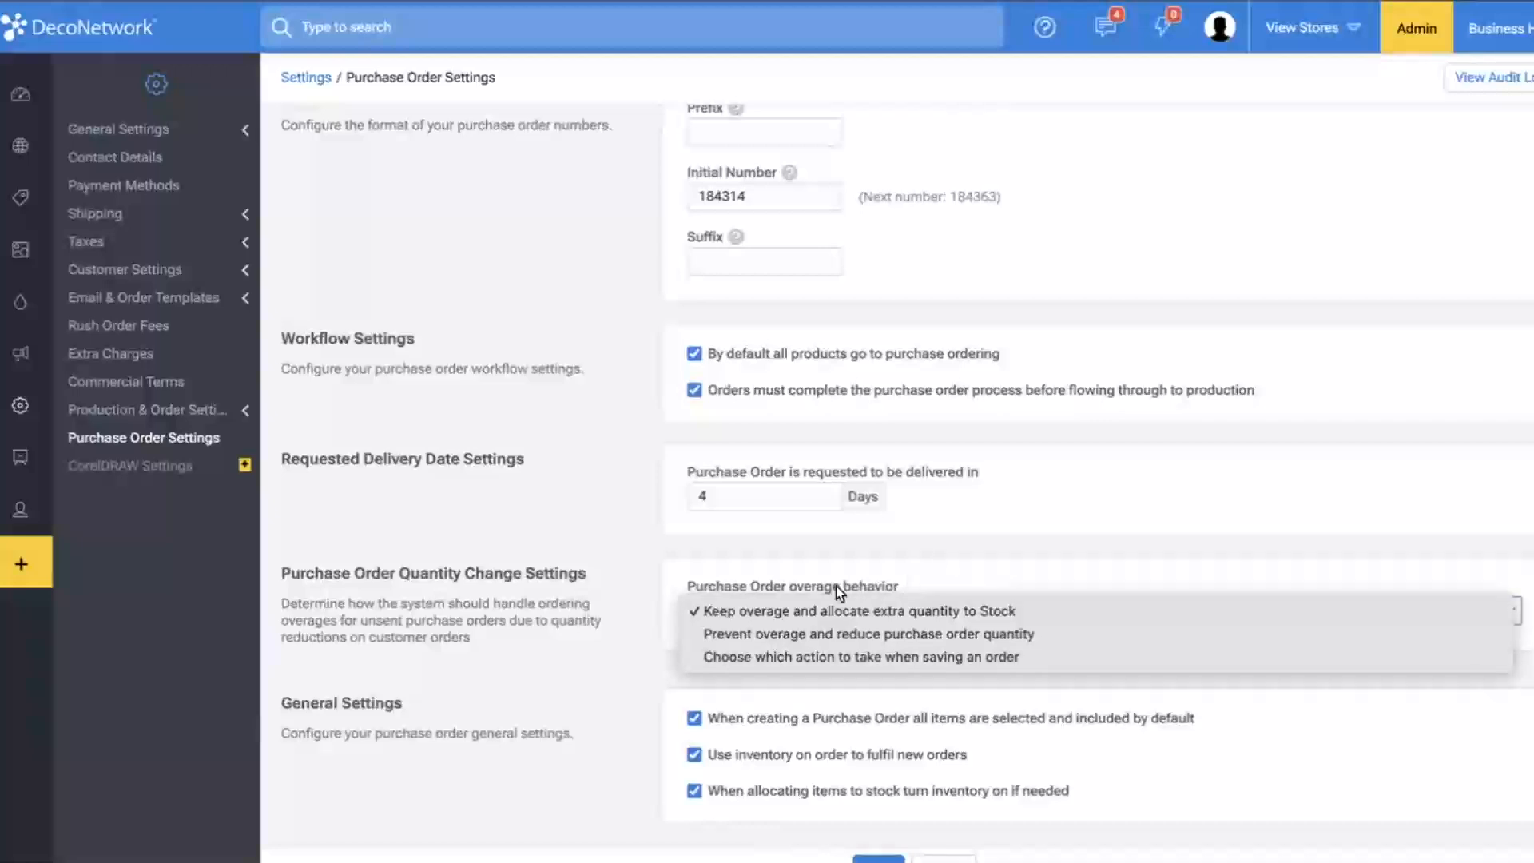
{"action": "left_click", "coordinate": [912, 581]}
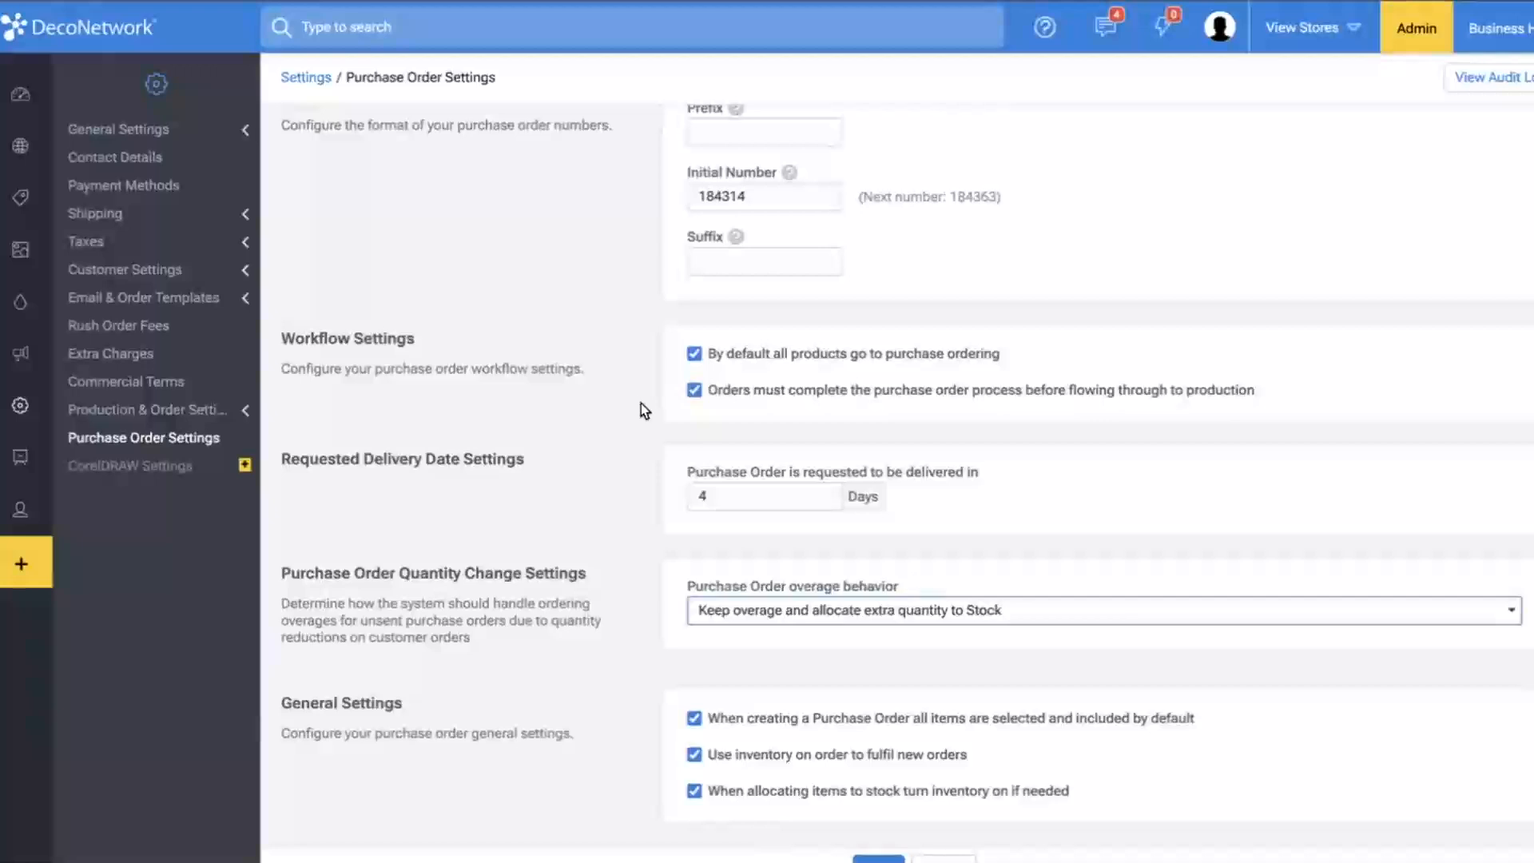
{"action": "mouse_move", "coordinate": [20, 82]}
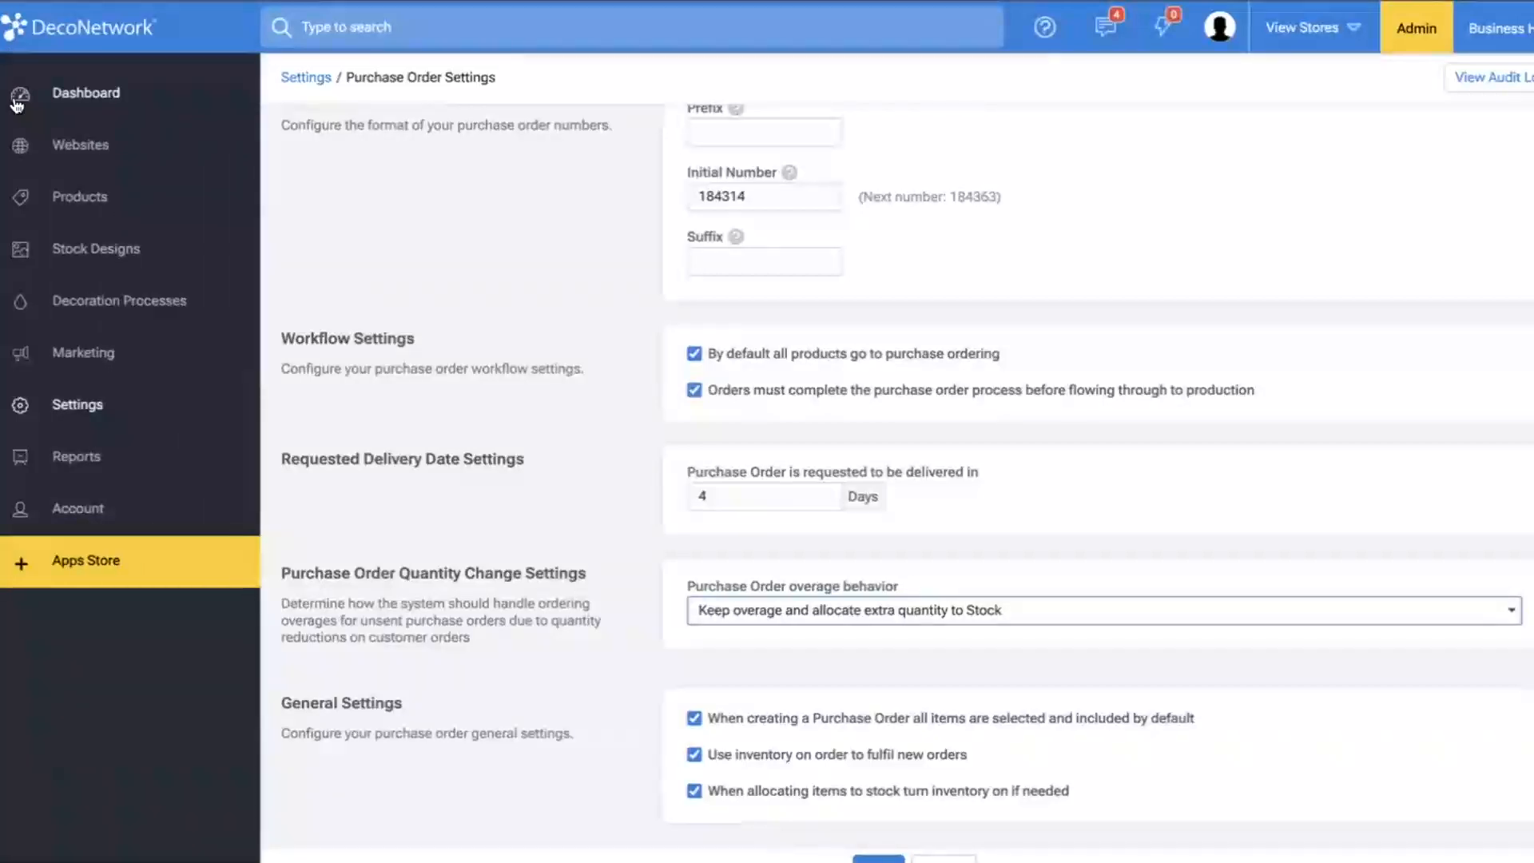
{"action": "left_click", "coordinate": [77, 405]}
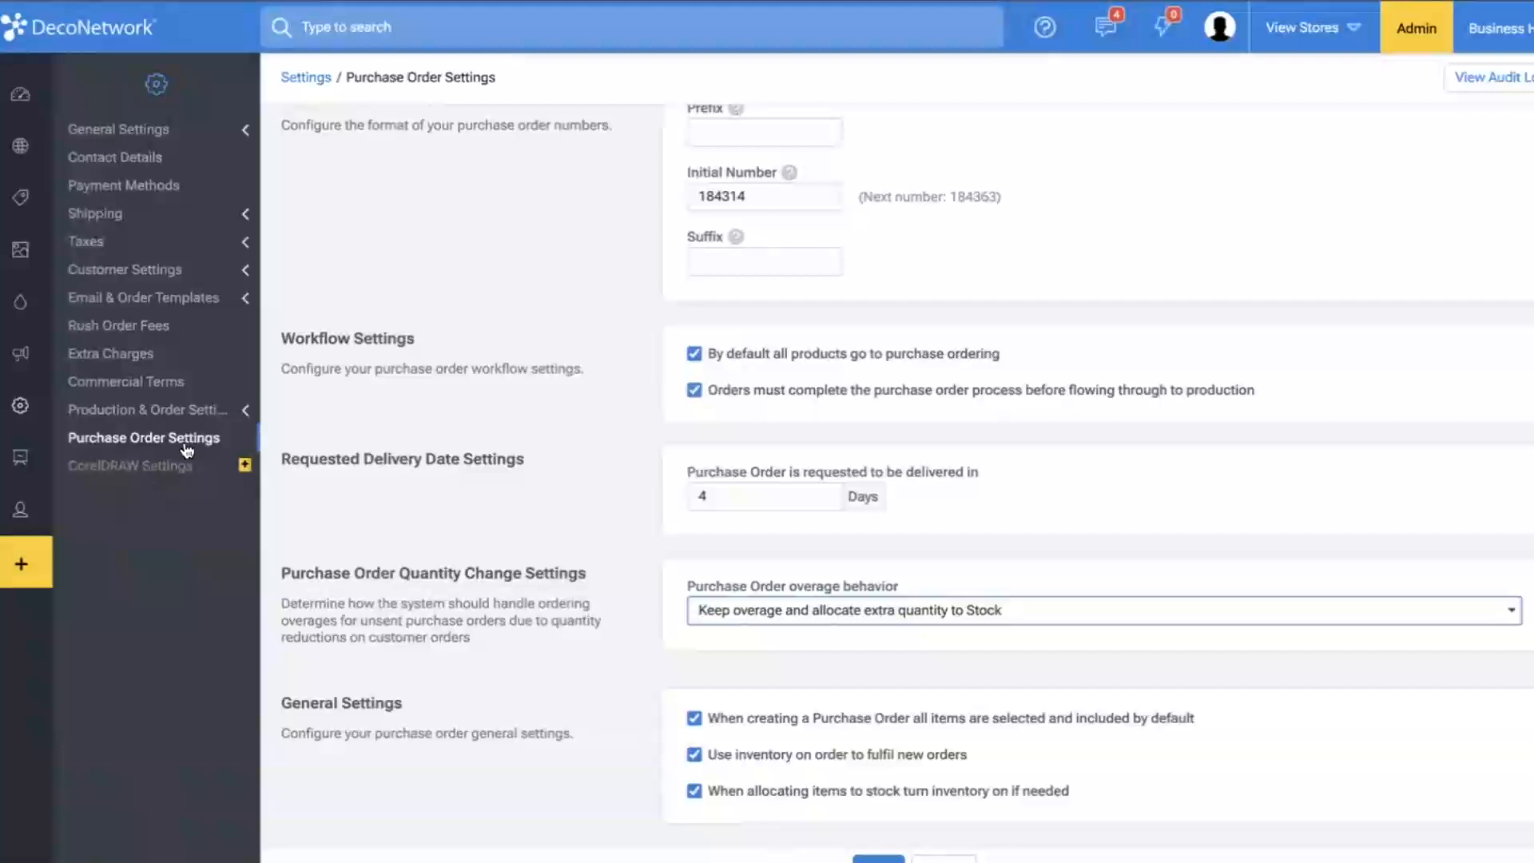
- Open the SKU, GTIN & Inventory settings of the Very Important Tee (DT6000) from the product list
{"action": "left_click", "coordinate": [123, 439]}
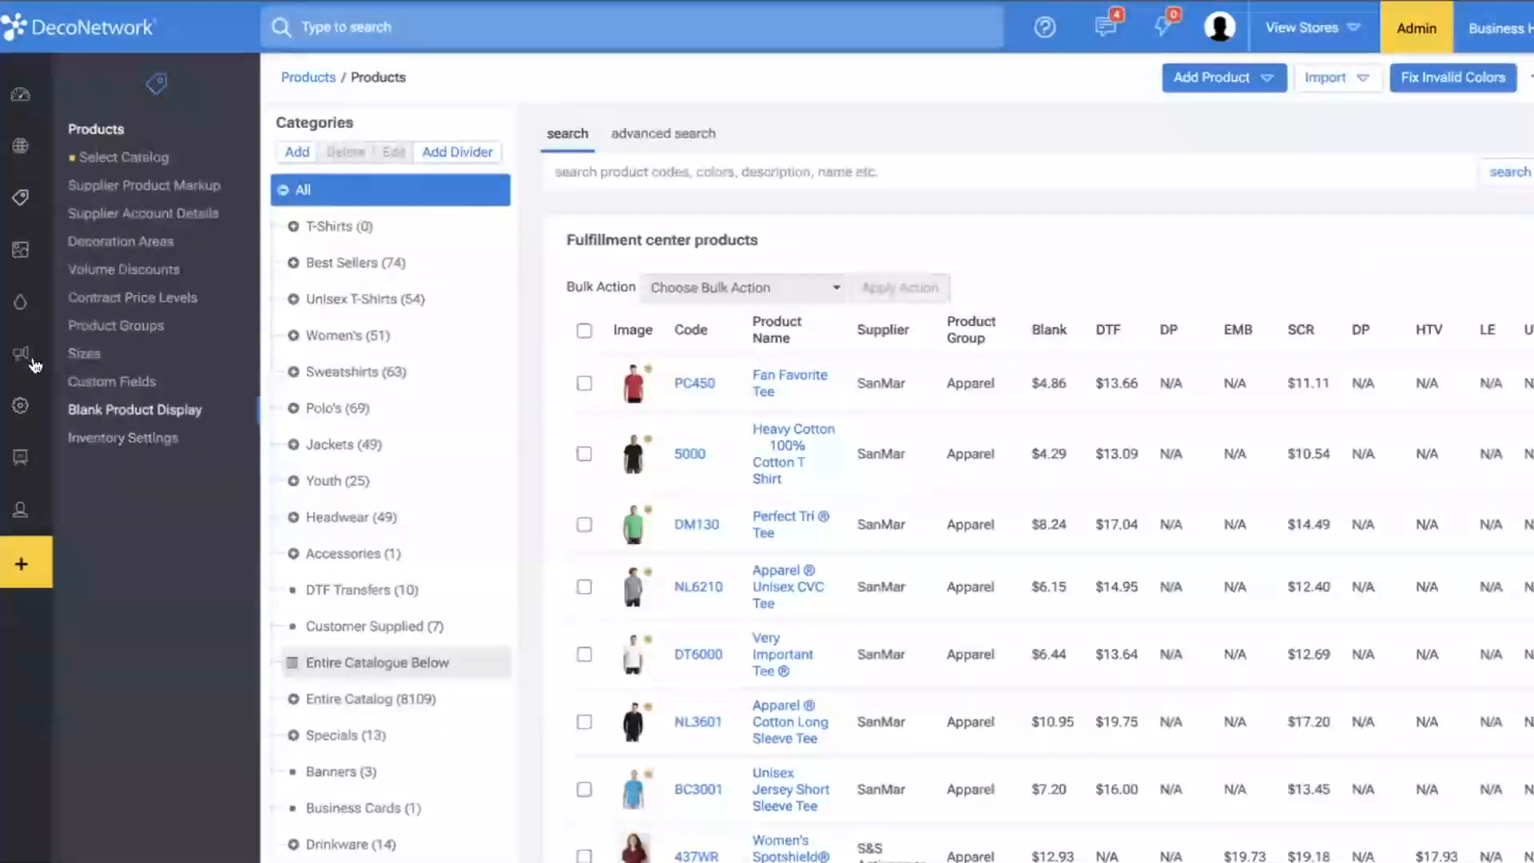
{"action": "mouse_move", "coordinate": [16, 247]}
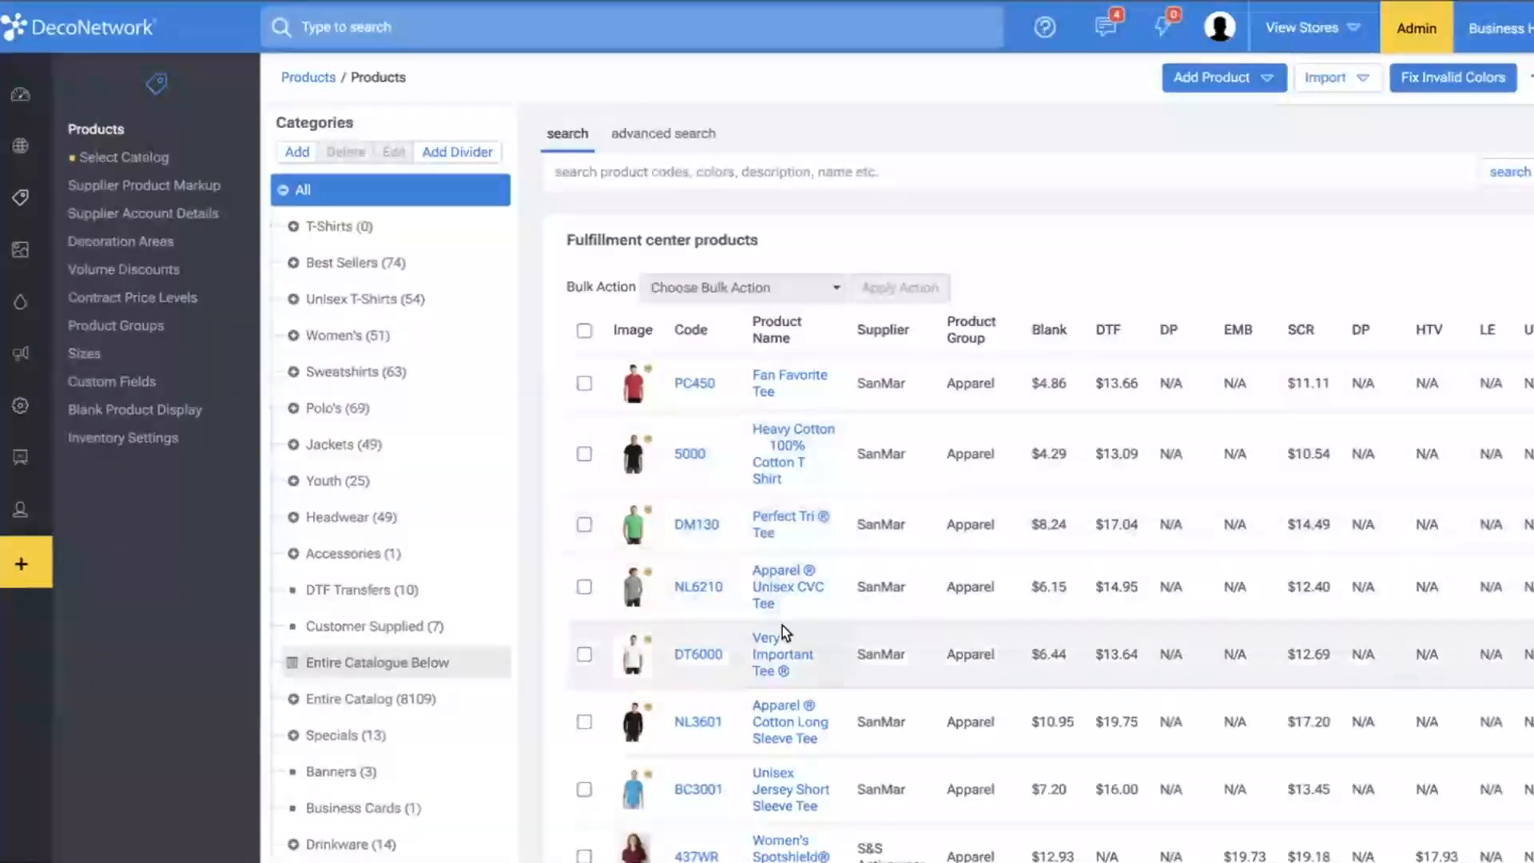
{"action": "left_click", "coordinate": [772, 652]}
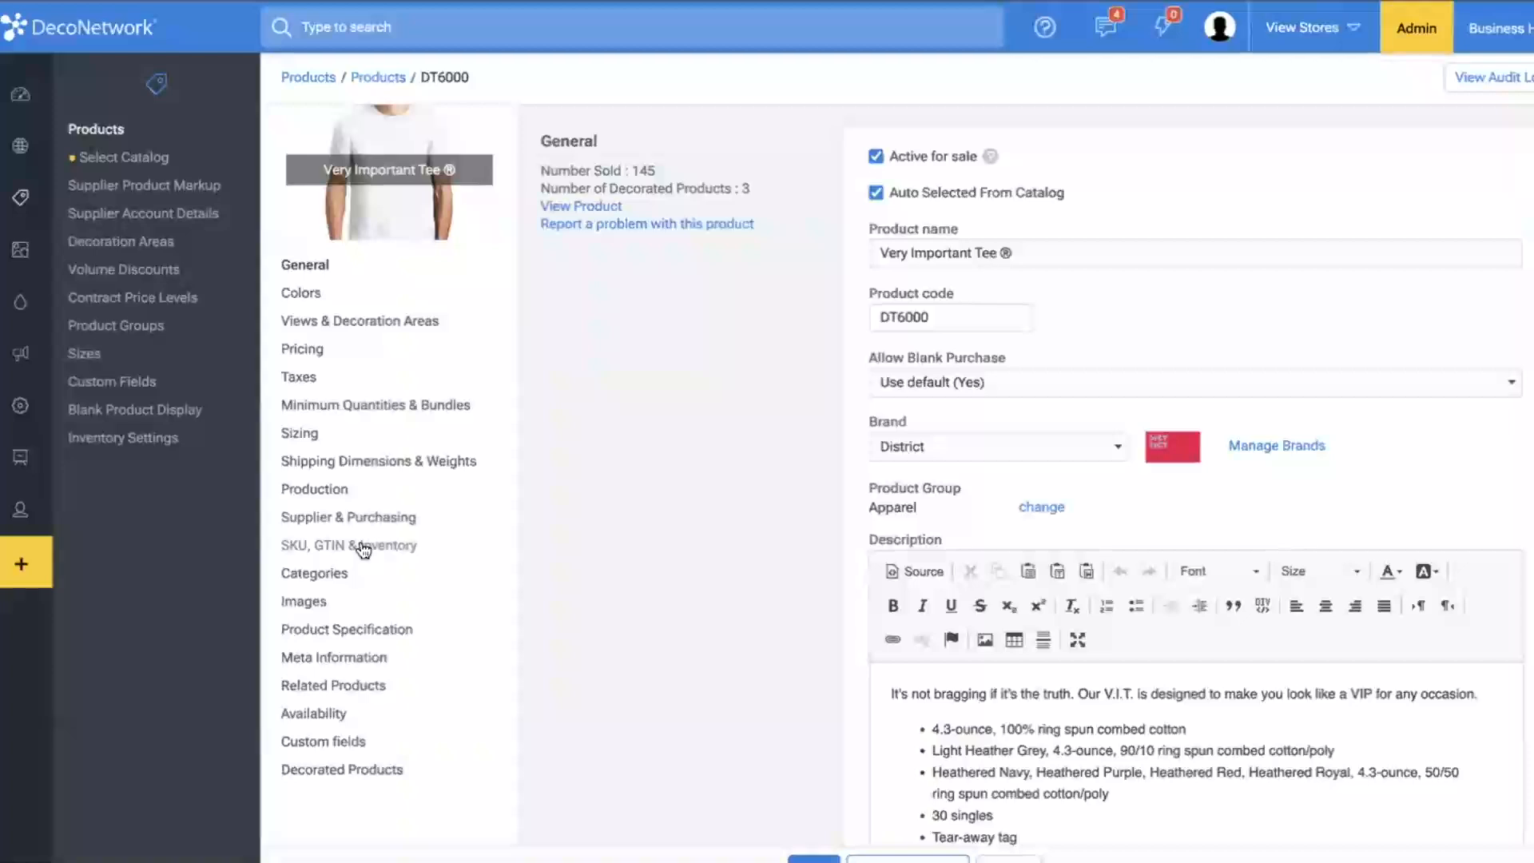
{"action": "left_click", "coordinate": [364, 550]}
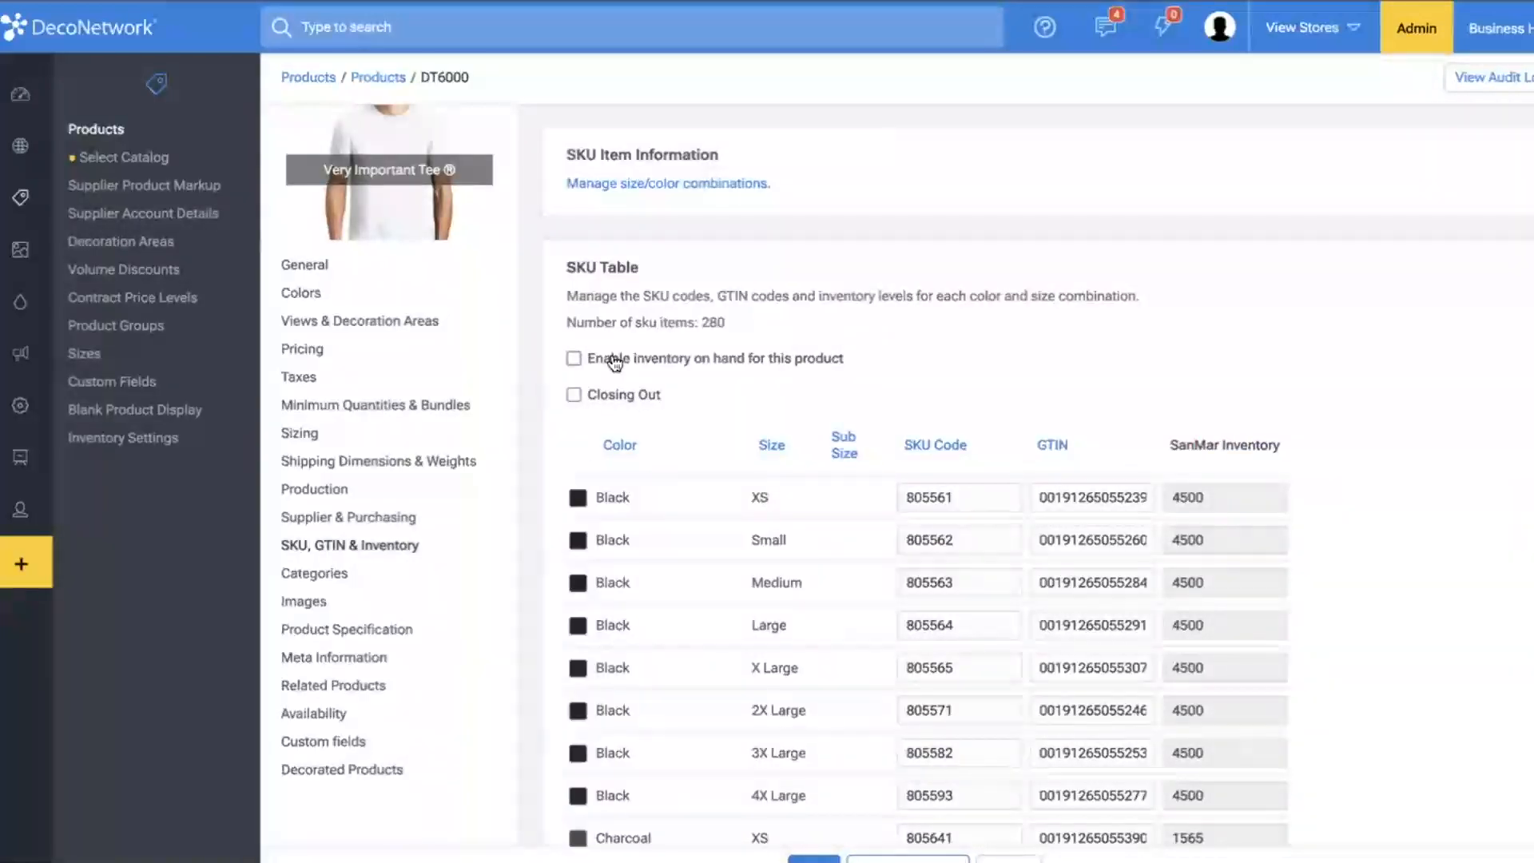
- Enable inventory on hand for this product, mark the Black Small SKU as a stock item, and review its location and reorder fields
{"action": "left_click", "coordinate": [615, 362]}
{"action": "scroll", "coordinate": [1039, 511], "scroll_direction": "down", "scroll_amount": 1}
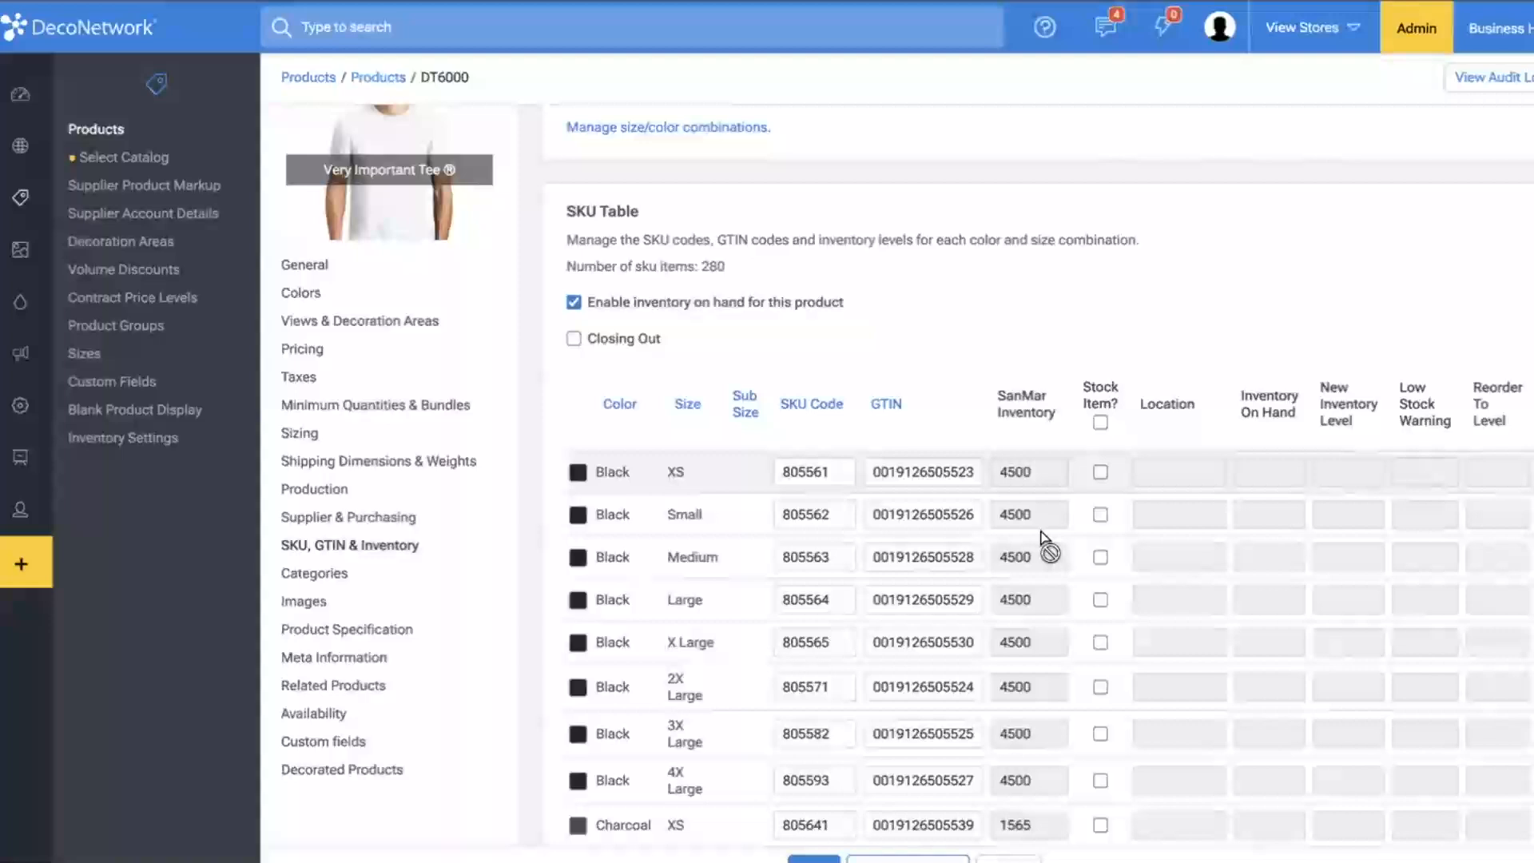
{"action": "left_click", "coordinate": [1101, 513]}
{"action": "scroll", "coordinate": [1103, 519], "scroll_direction": "right", "scroll_amount": 3}
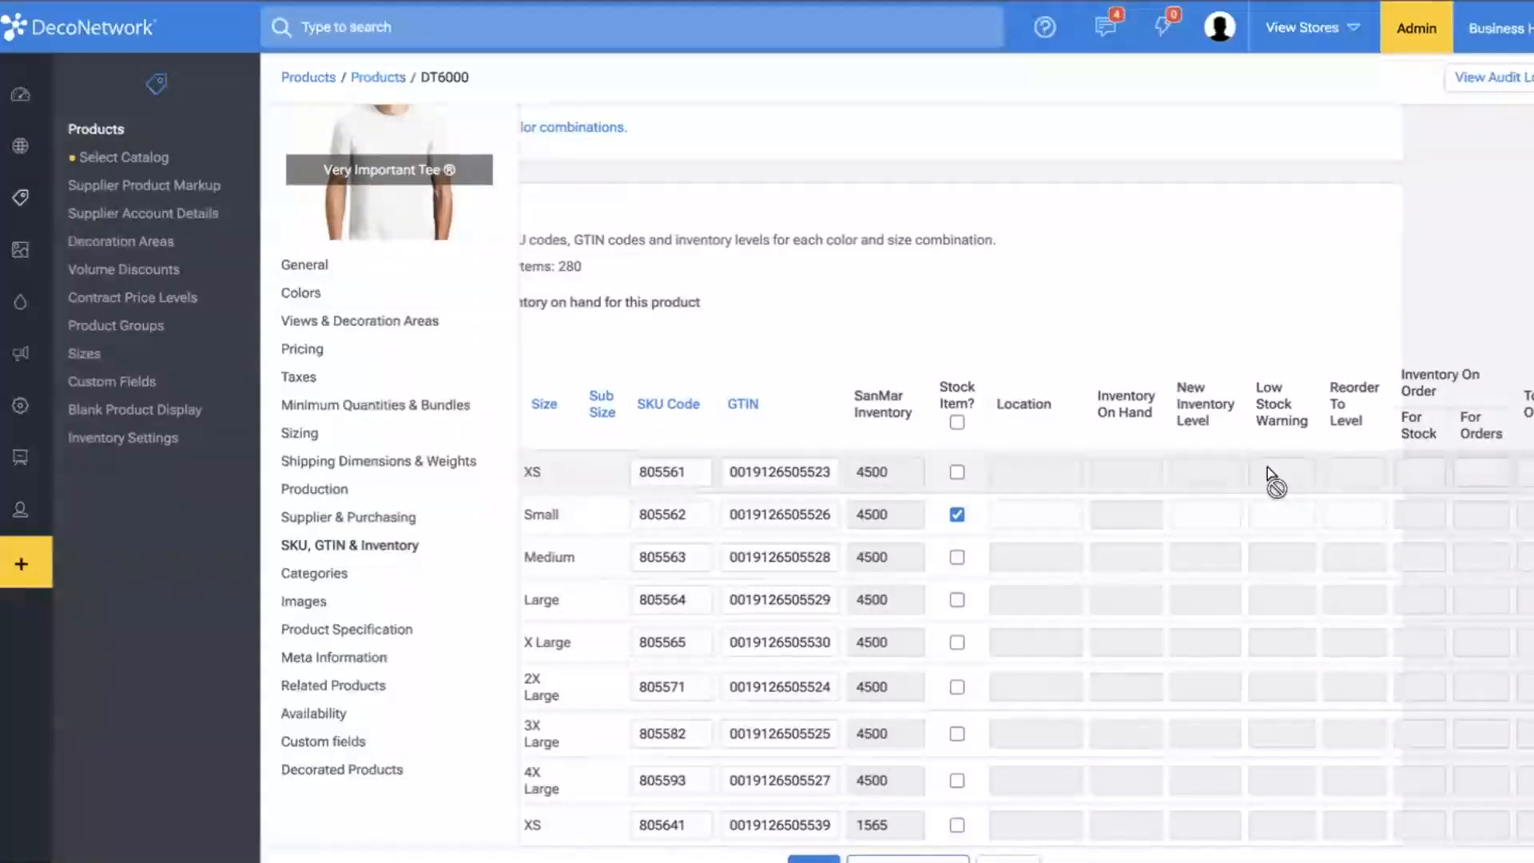
{"action": "left_click", "coordinate": [1347, 504]}
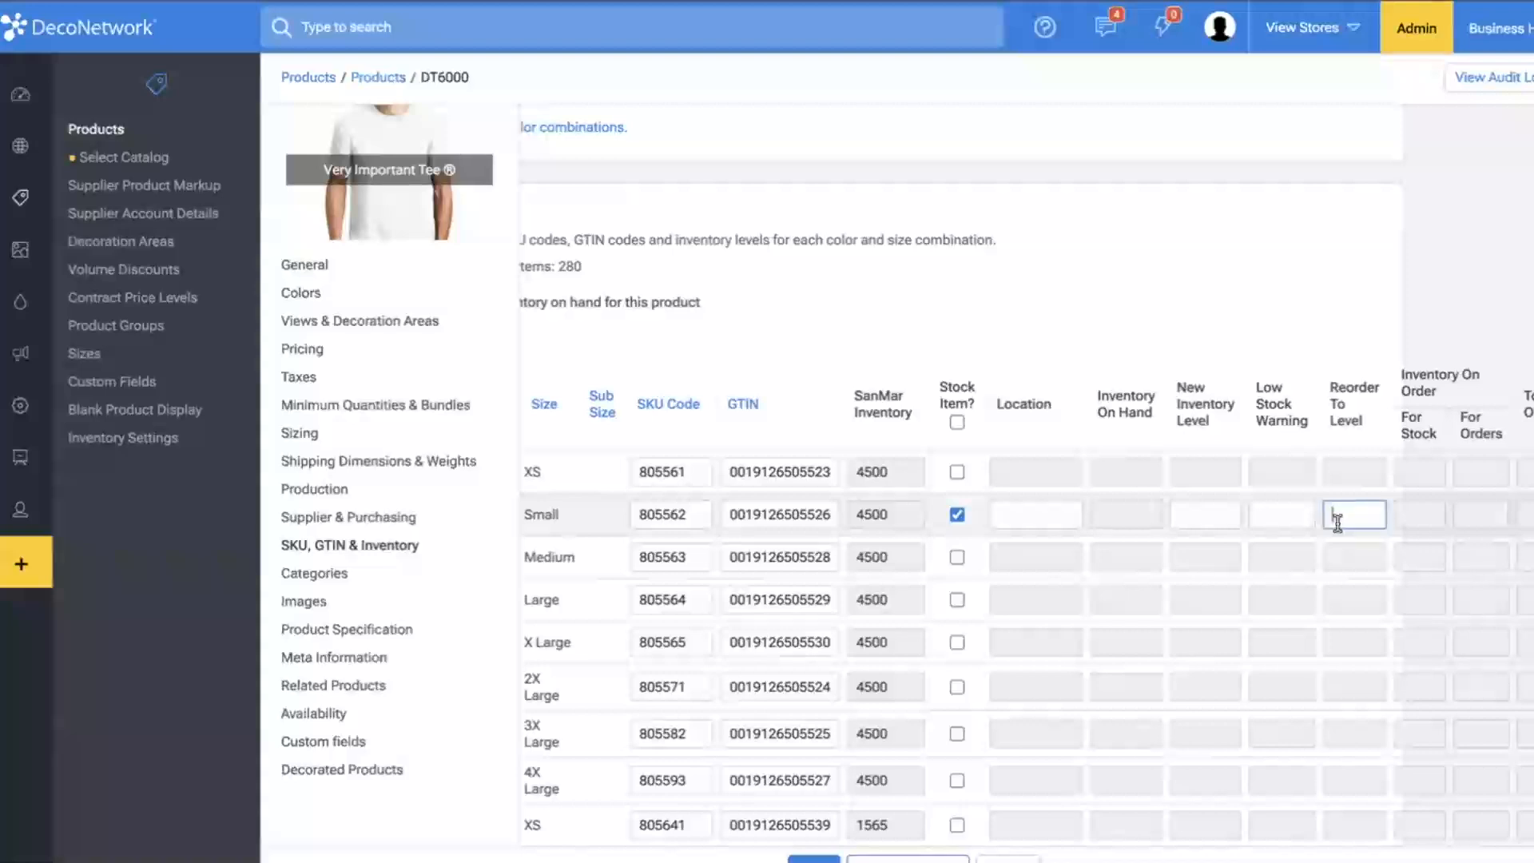
{"action": "left_click", "coordinate": [1024, 514]}
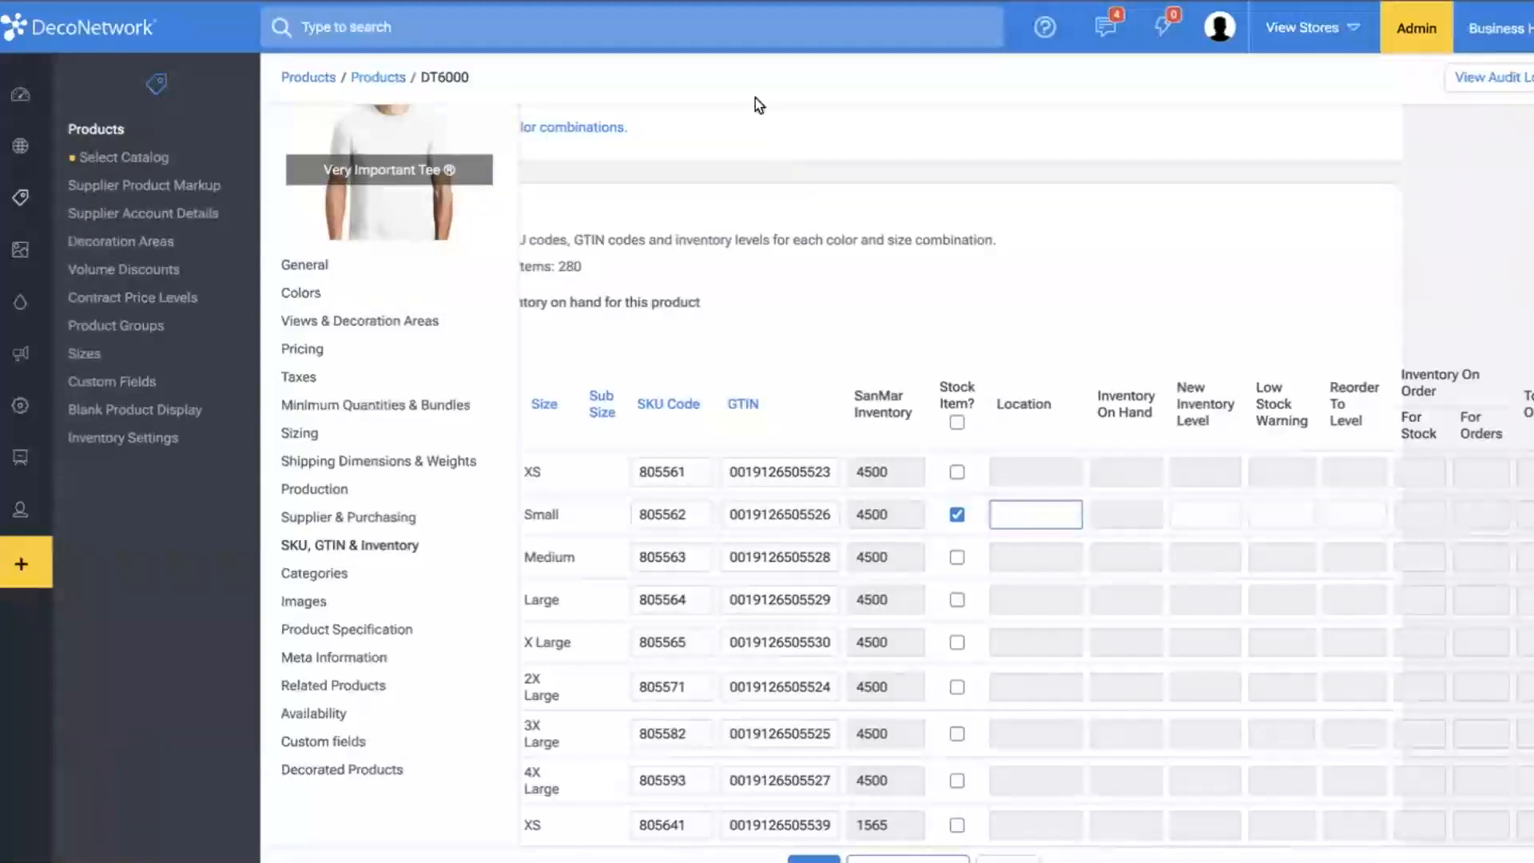
- Examine the DecoNetwork help articles on configuring inventory settings and inventory pull management
{"action": "left_click", "coordinate": [559, 40]}
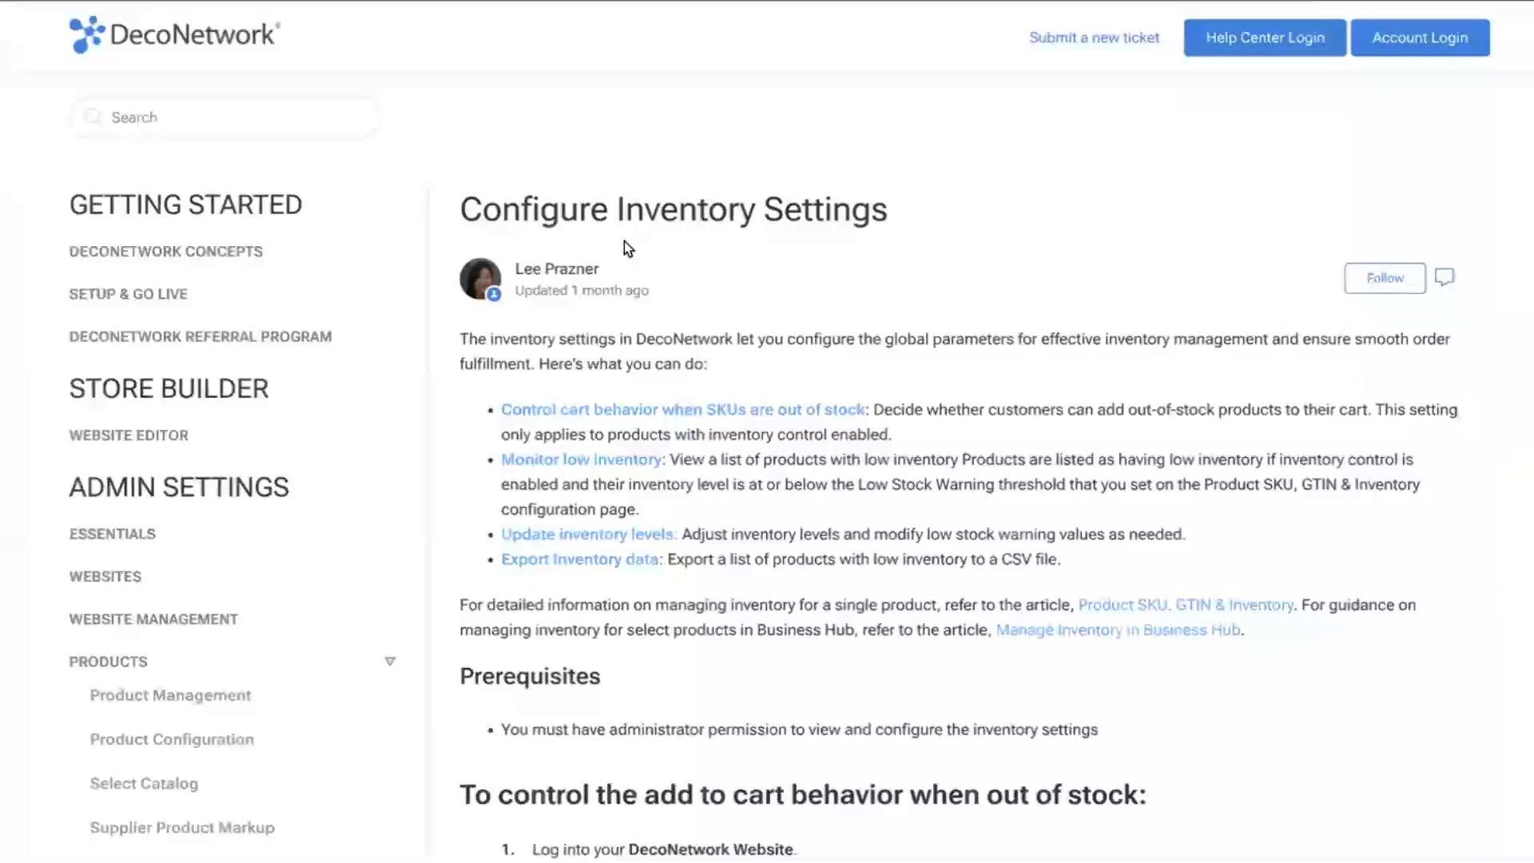
{"action": "scroll", "coordinate": [623, 245], "scroll_direction": "down", "scroll_amount": 1}
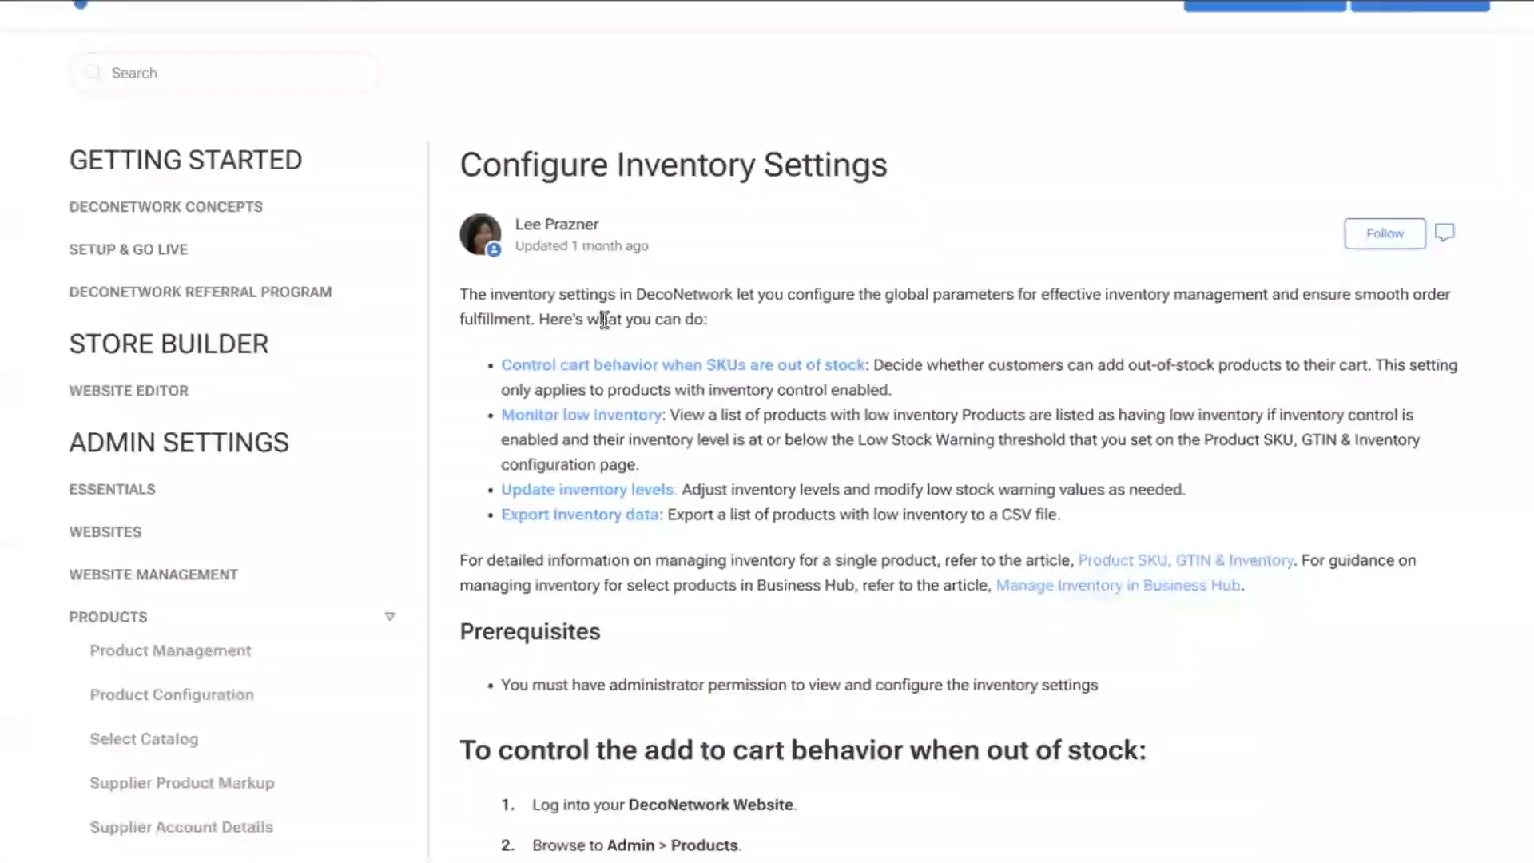
{"action": "scroll", "coordinate": [605, 320], "scroll_direction": "down", "scroll_amount": 8}
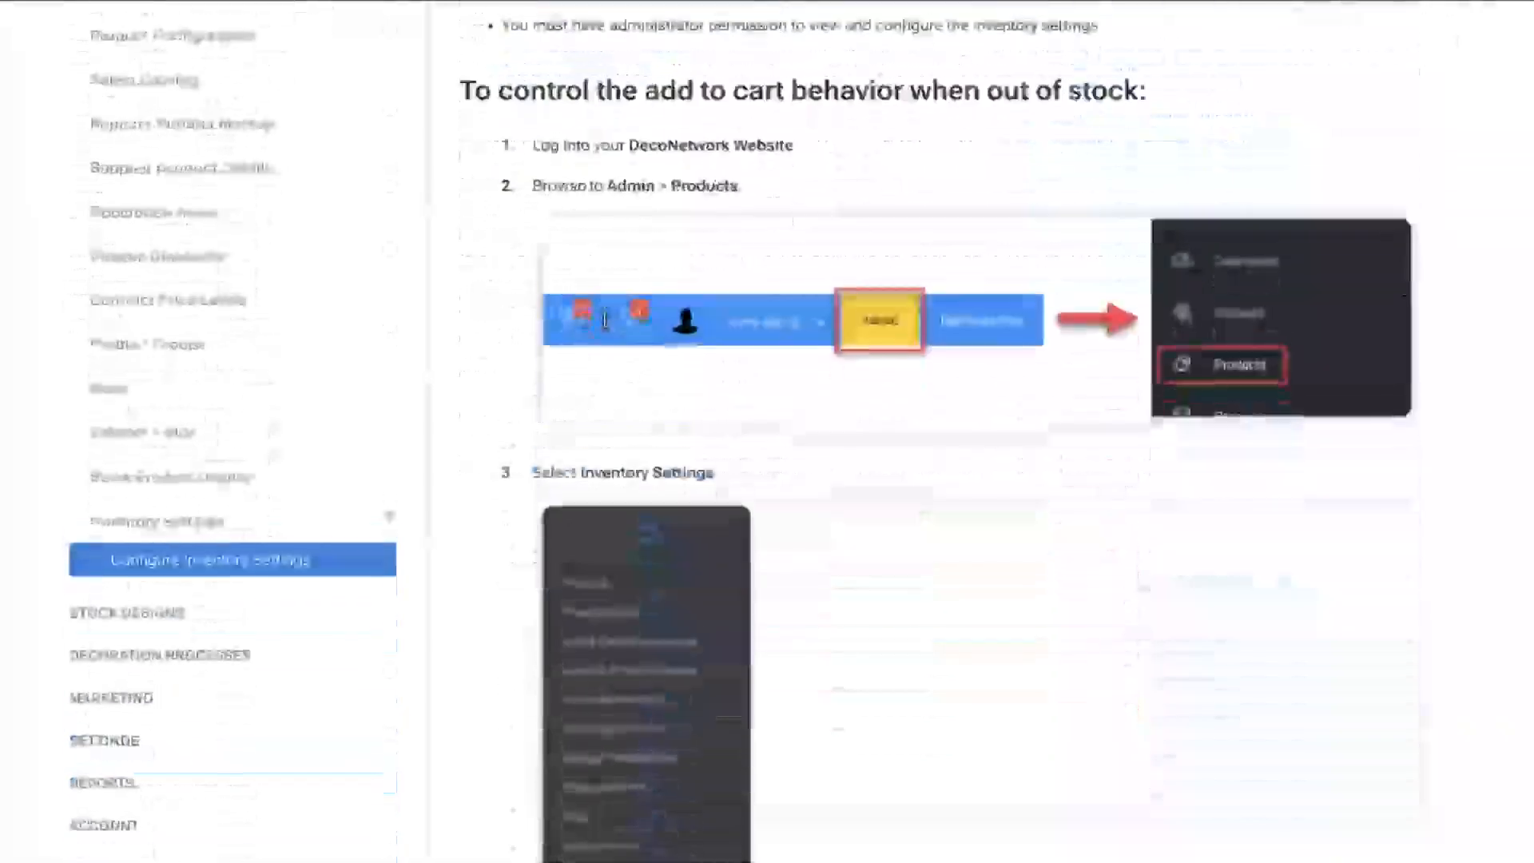
{"action": "scroll", "coordinate": [605, 320], "scroll_direction": "down", "scroll_amount": 13}
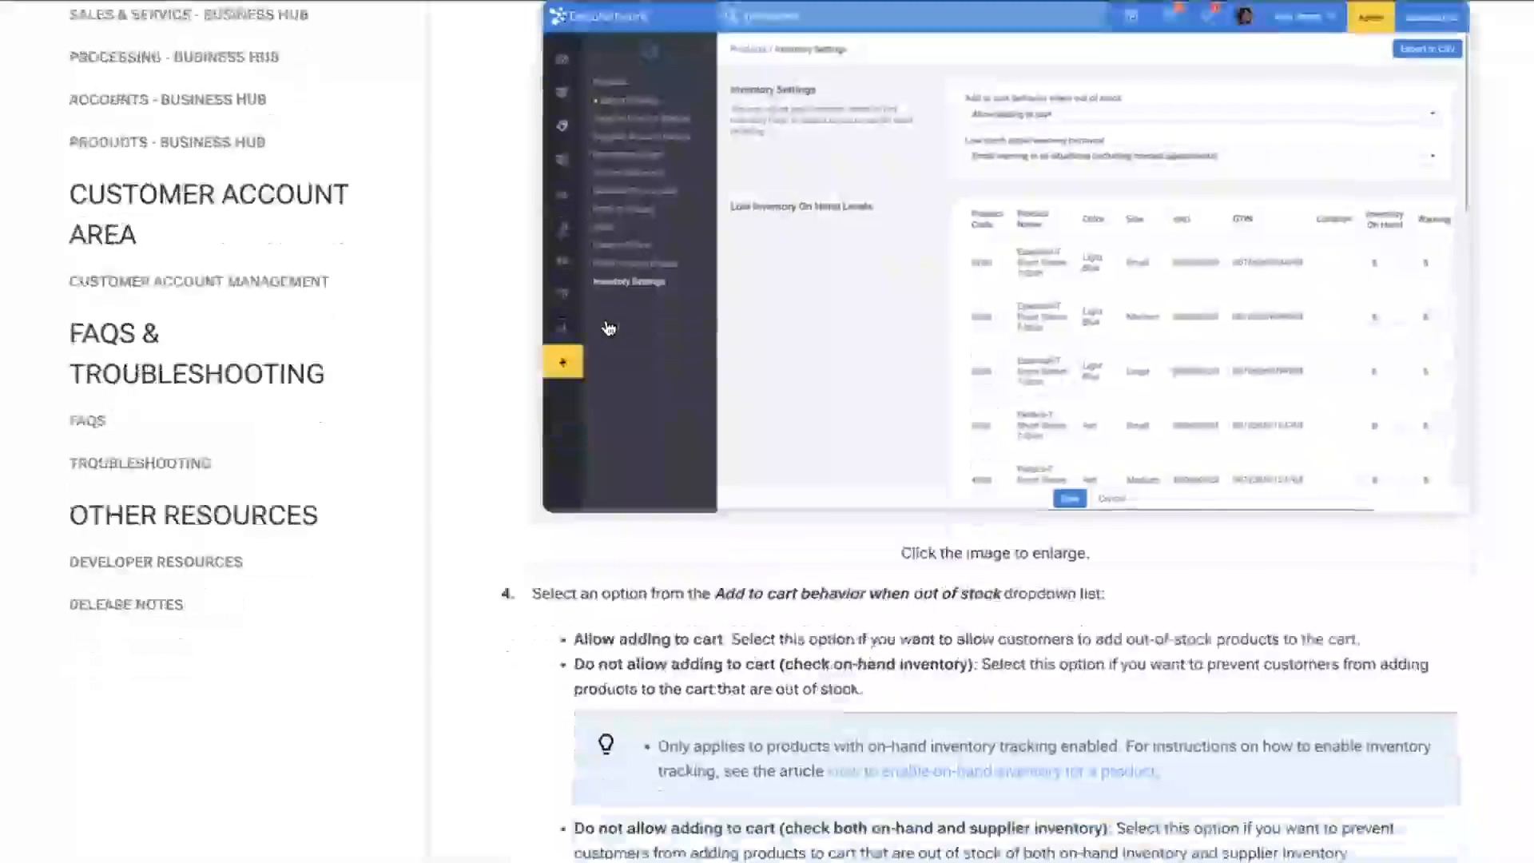
{"action": "scroll", "coordinate": [609, 328], "scroll_direction": "down", "scroll_amount": 1}
{"action": "scroll", "coordinate": [627, 555], "scroll_direction": "down", "scroll_amount": 3}
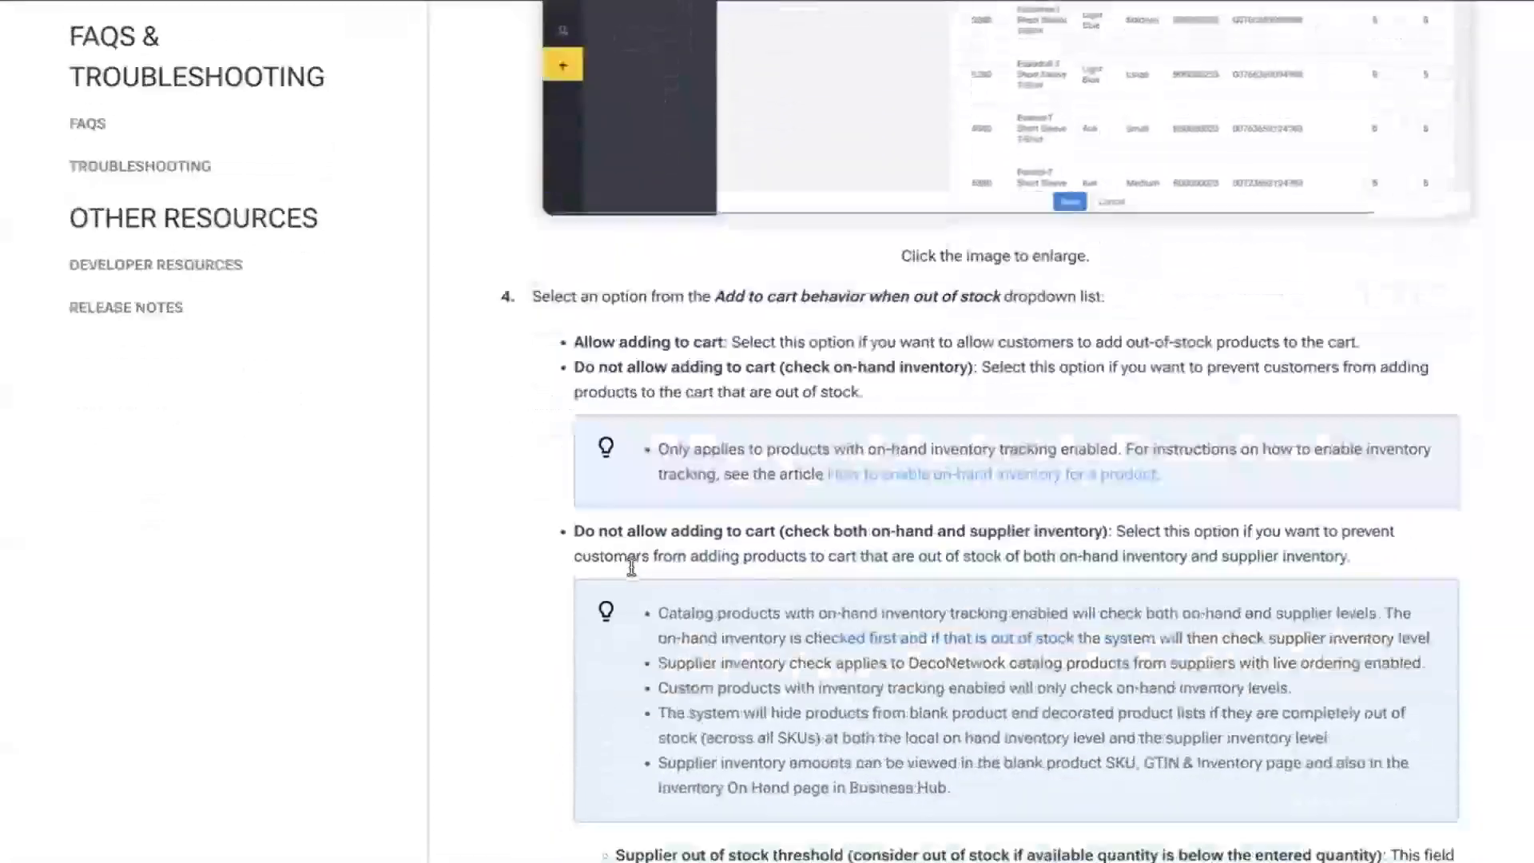
{"action": "scroll", "coordinate": [632, 568], "scroll_direction": "down", "scroll_amount": 17}
{"action": "scroll", "coordinate": [636, 520], "scroll_direction": "up", "scroll_amount": 20}
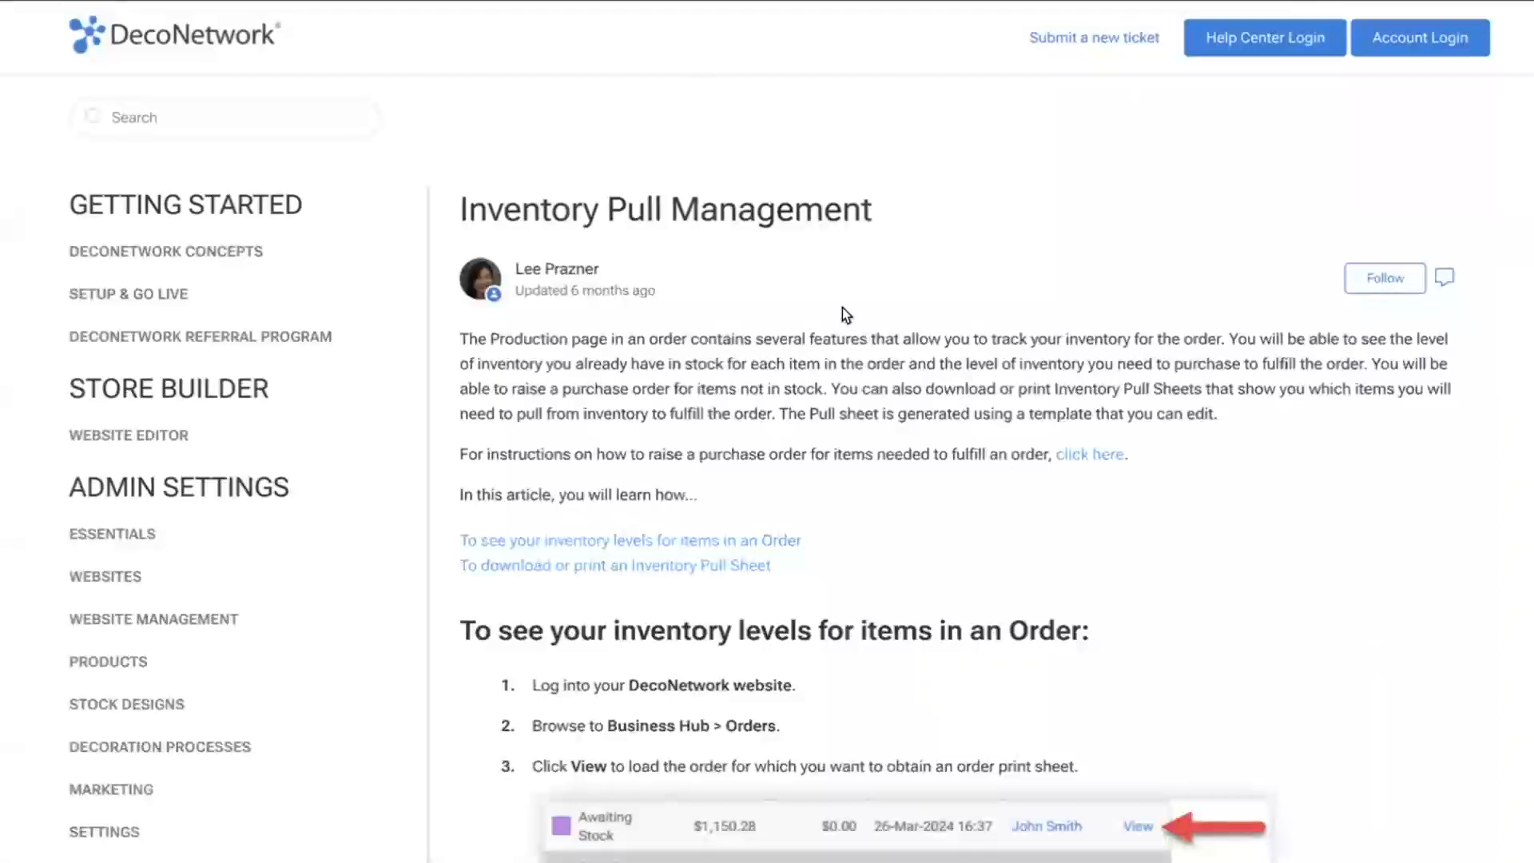
{"action": "scroll", "coordinate": [842, 308], "scroll_direction": "down", "scroll_amount": 20}
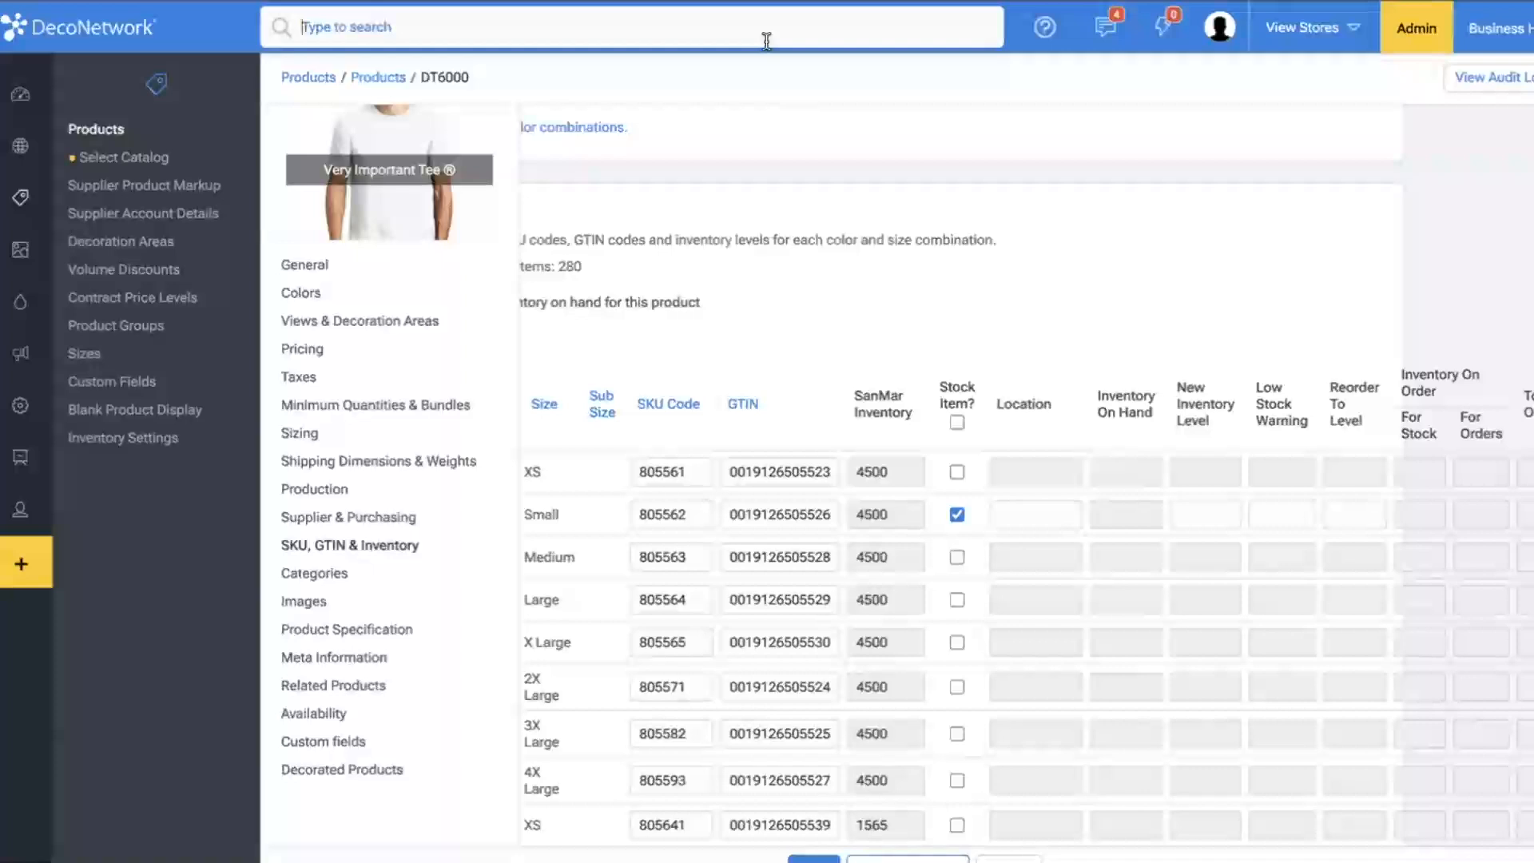
- Search for "inventory" from the product page and review the Black Small SKU's stock level fields
{"action": "type", "text": "inventory"}
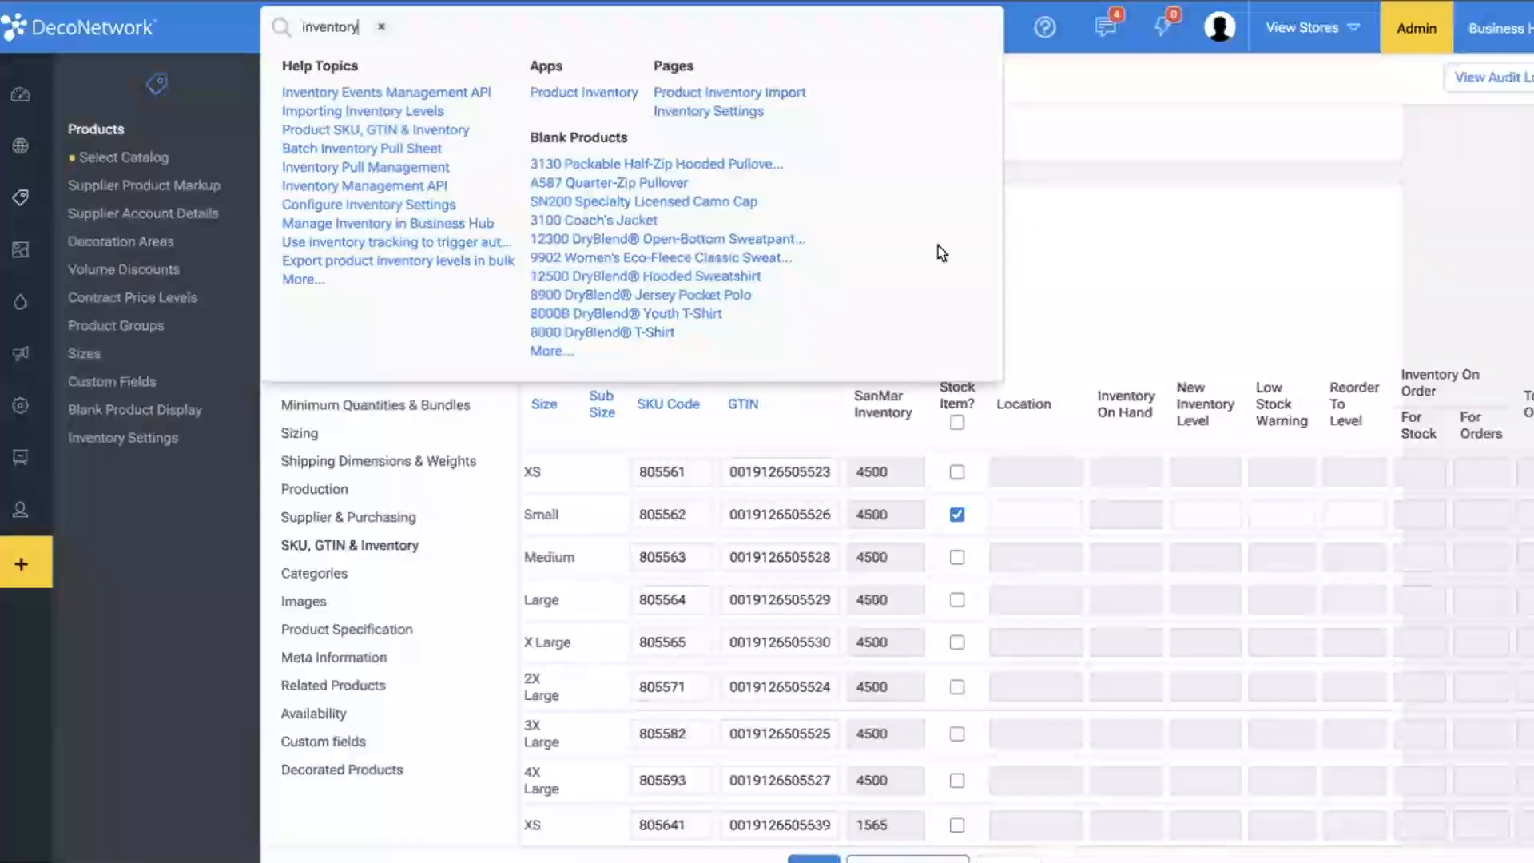
{"action": "left_click", "coordinate": [1237, 216]}
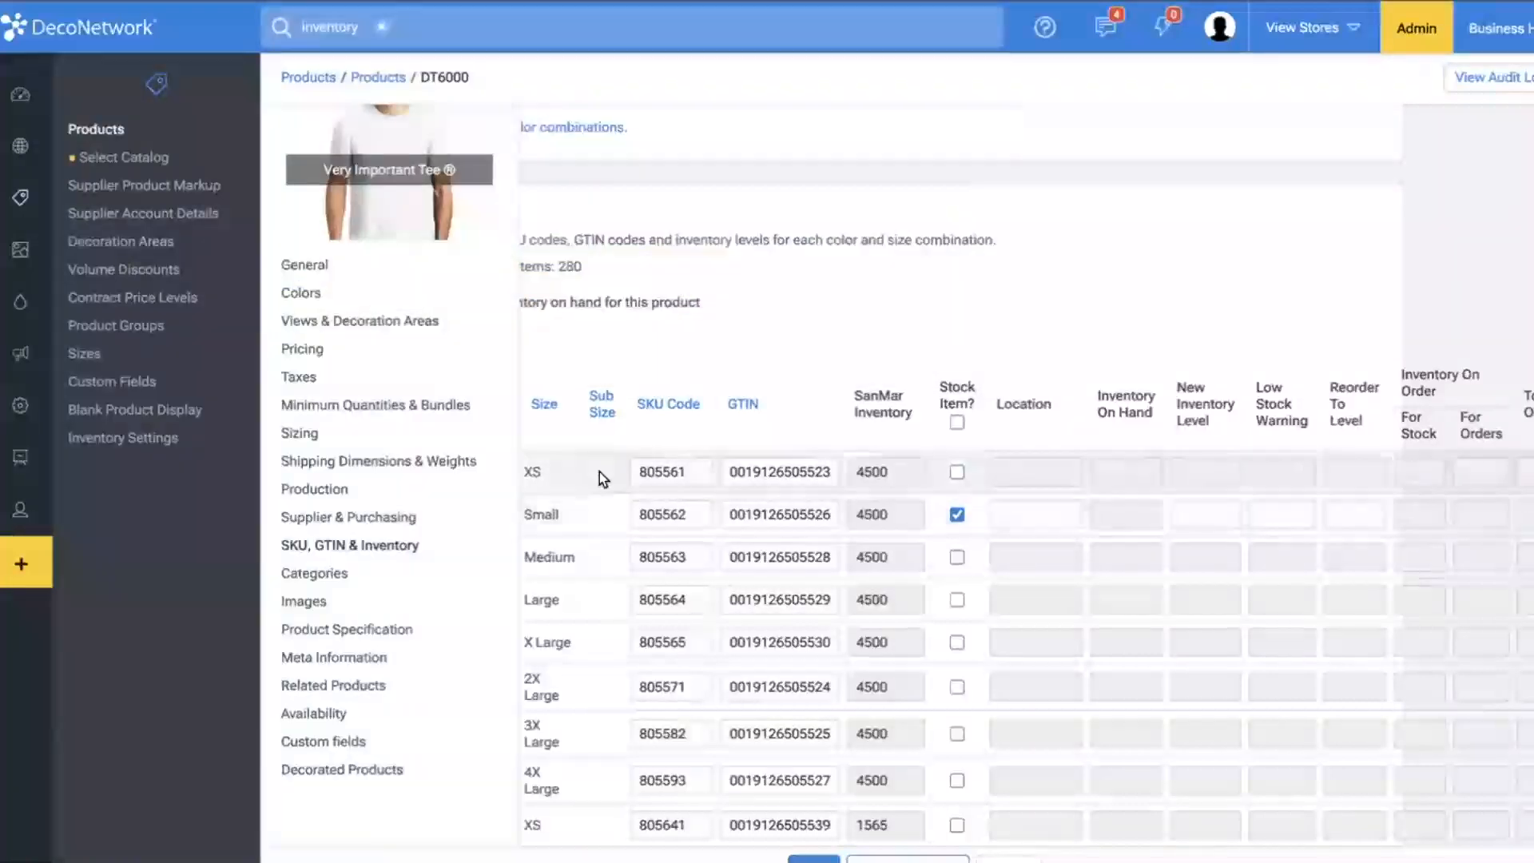
{"action": "scroll", "coordinate": [650, 429], "scroll_direction": "right", "scroll_amount": 3}
{"action": "left_click", "coordinate": [1226, 516]}
{"action": "scroll", "coordinate": [1298, 520], "scroll_direction": "left", "scroll_amount": 5}
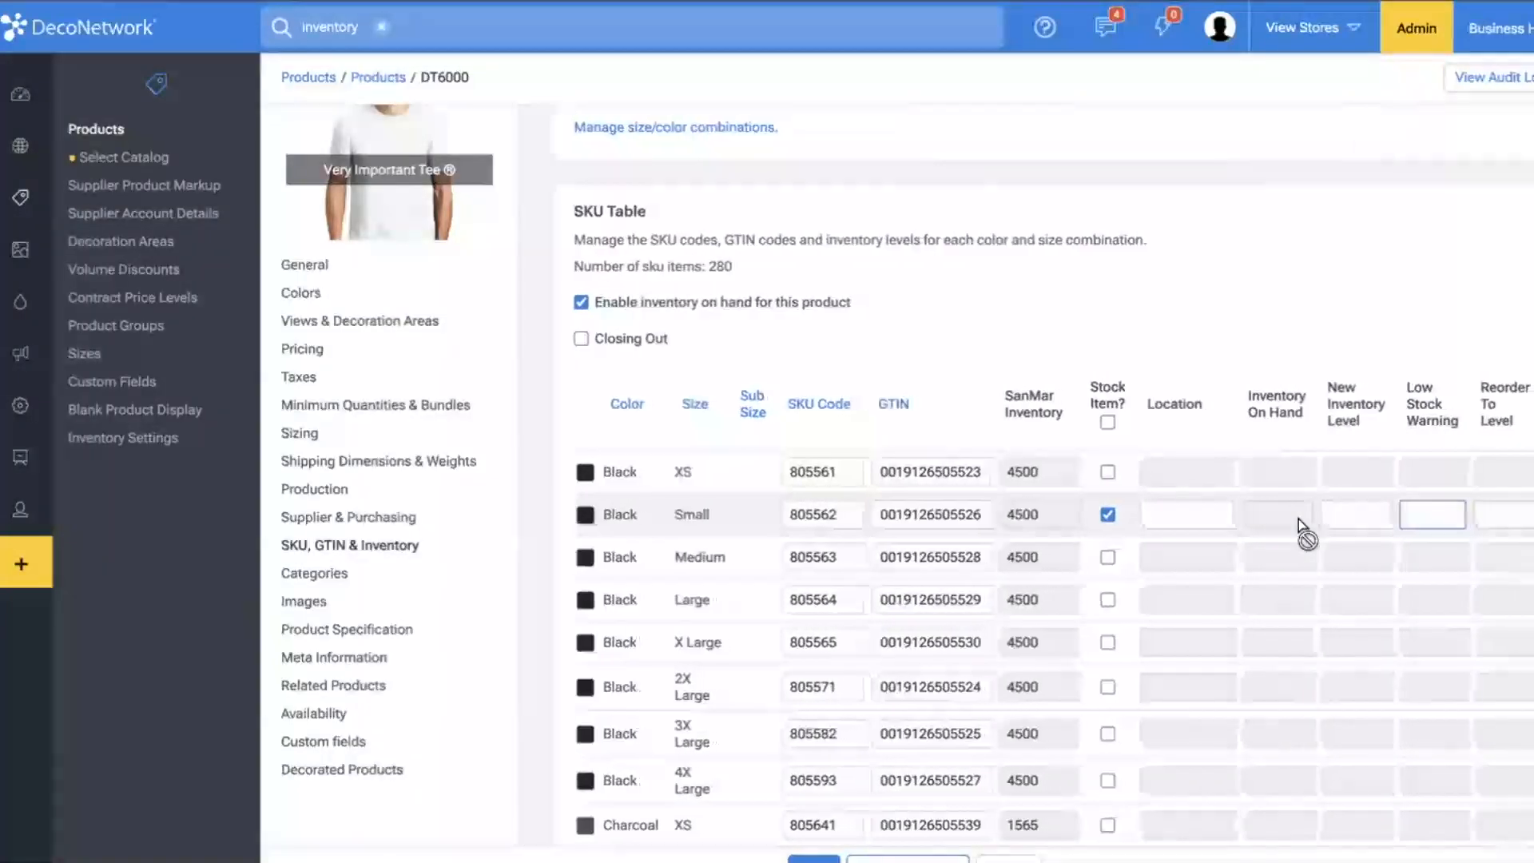
- Return to the product list and show the Best Sellers subcategory of Unisex T-Shirts
{"action": "key", "text": "alt+Left"}
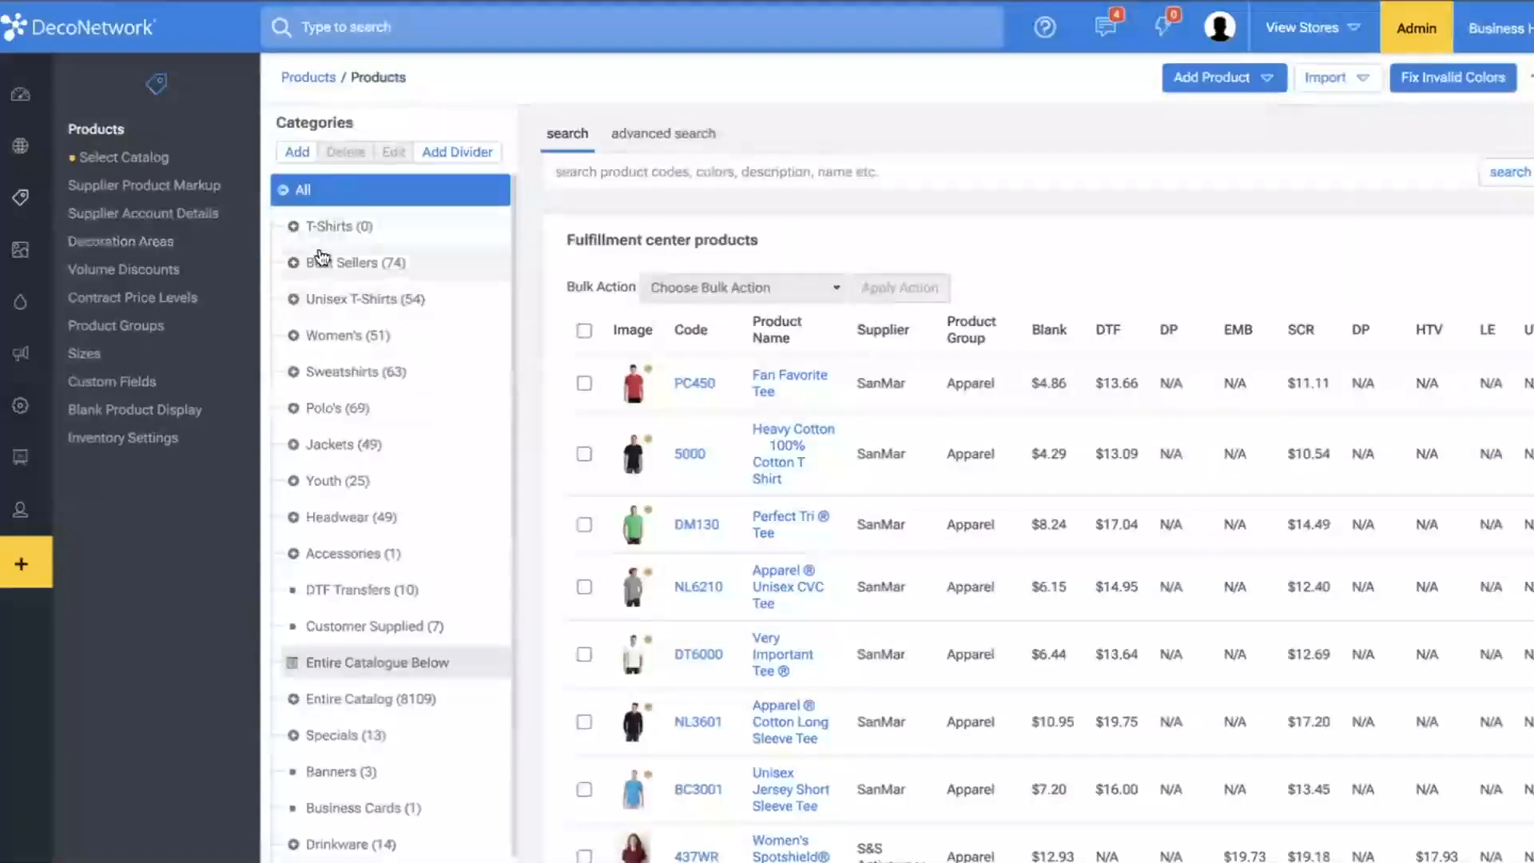
{"action": "left_click", "coordinate": [293, 227]}
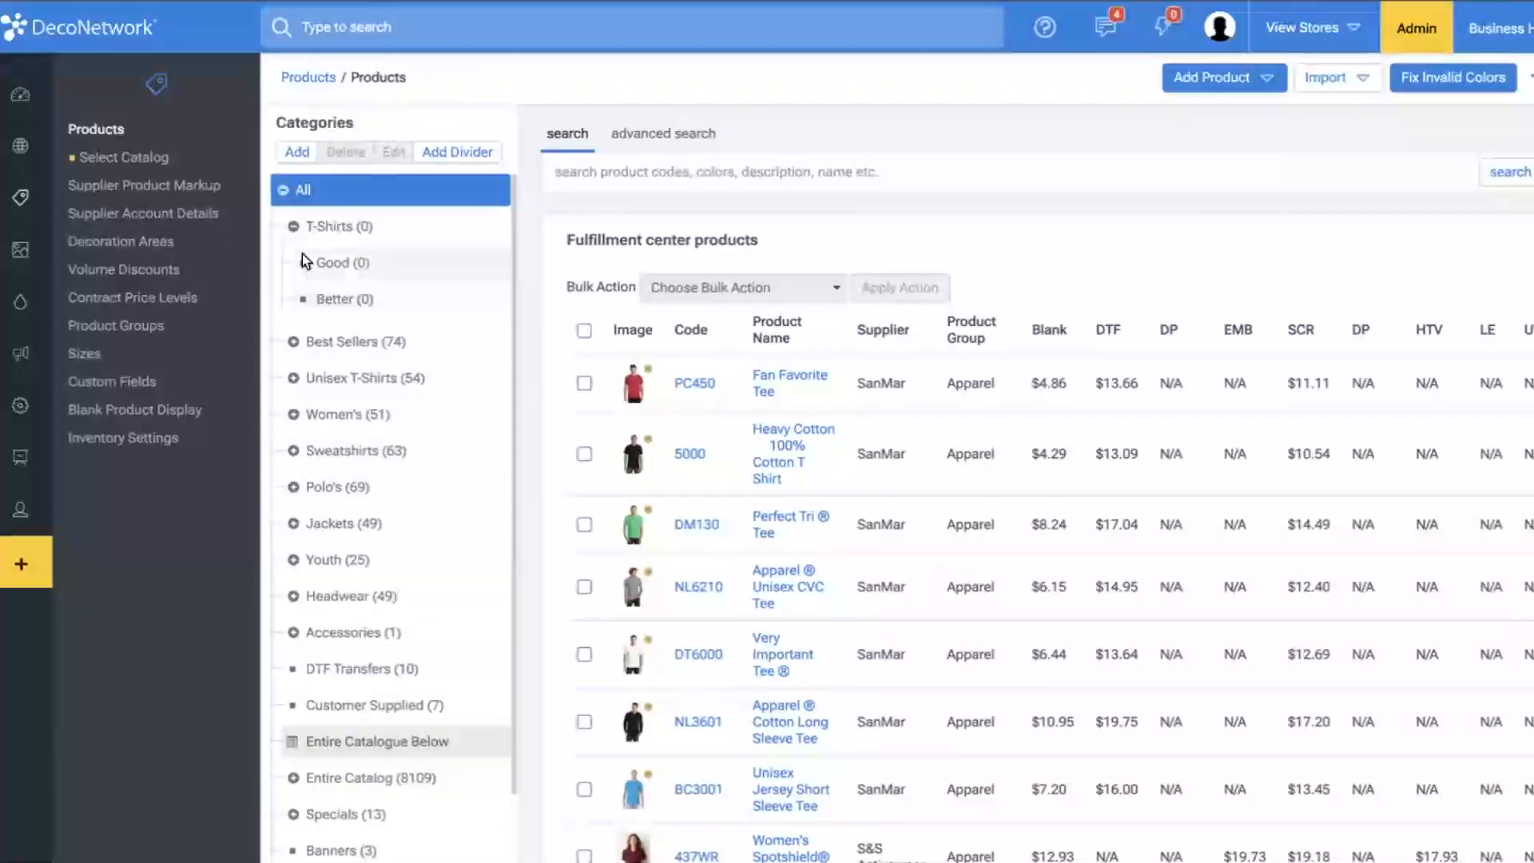
{"action": "left_click", "coordinate": [294, 227]}
{"action": "left_click", "coordinate": [294, 300]}
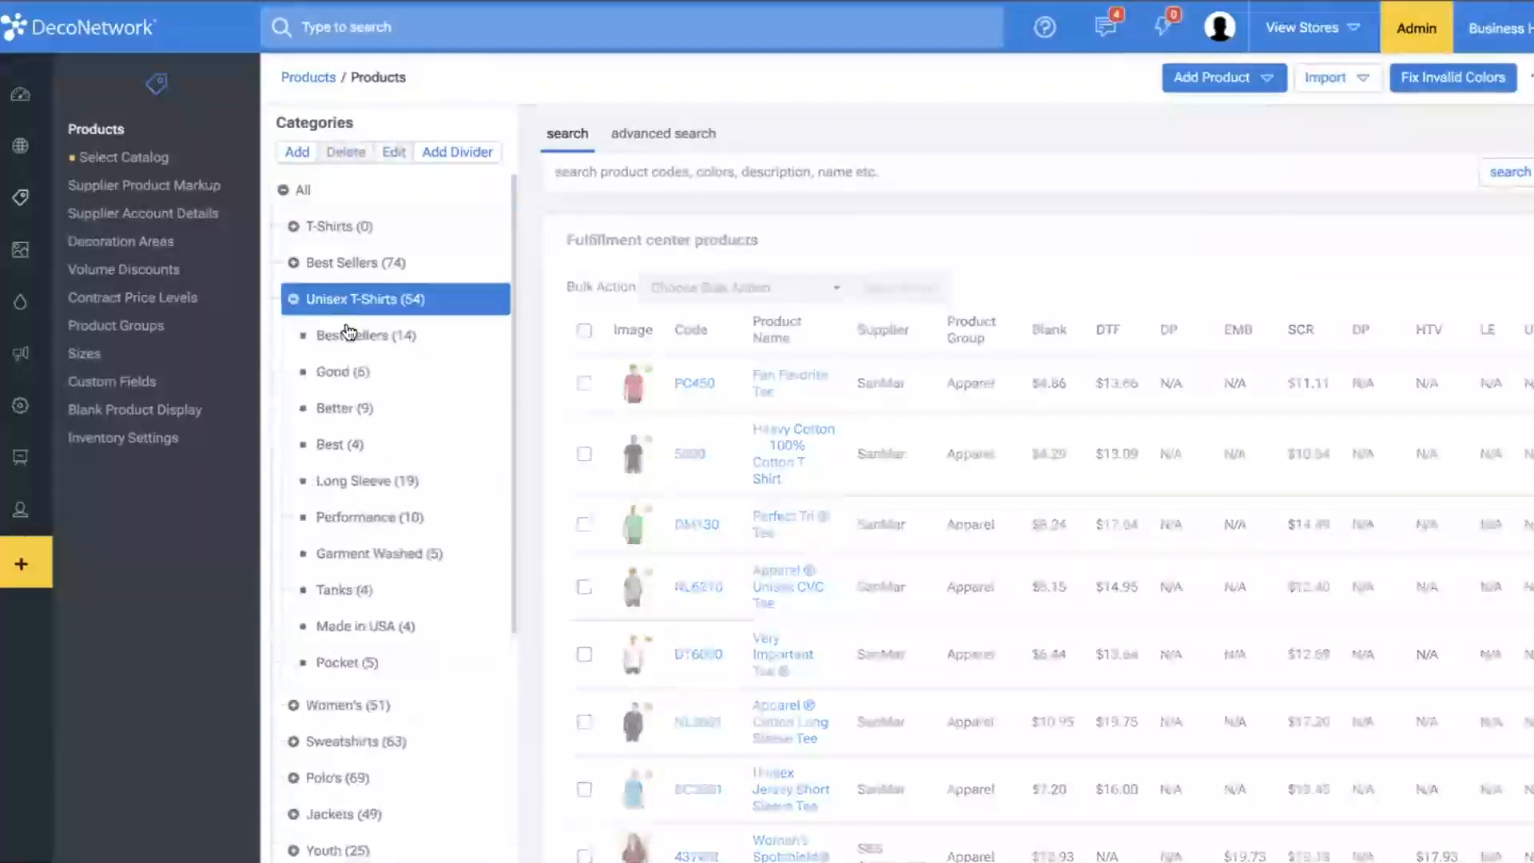
{"action": "left_click", "coordinate": [355, 336]}
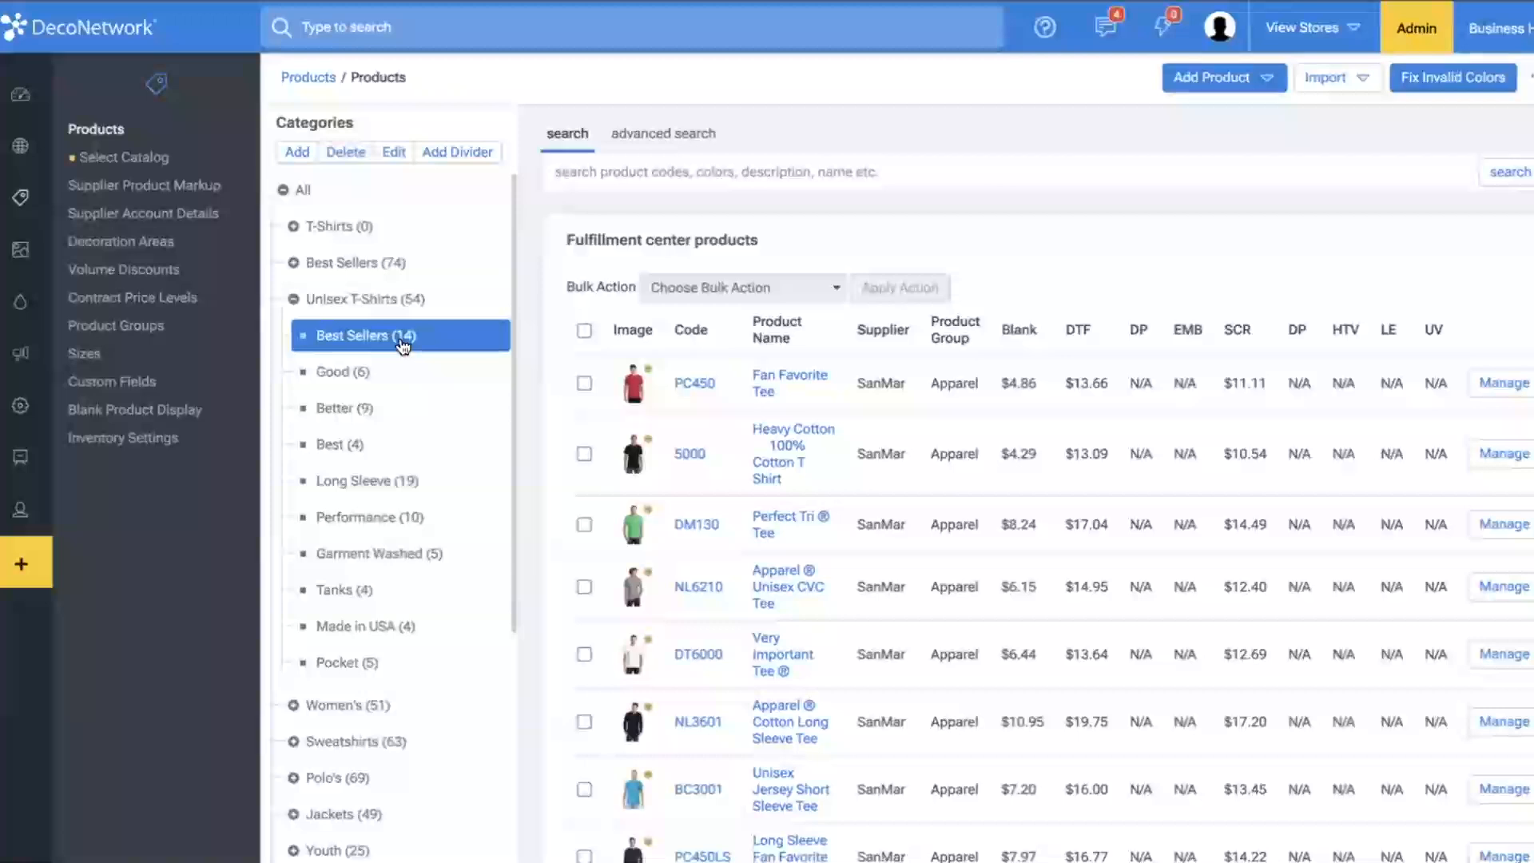
- Select all listed products and export their inventory levels to Downloads as supplier_product_inventory (1)
{"action": "left_click", "coordinate": [585, 331]}
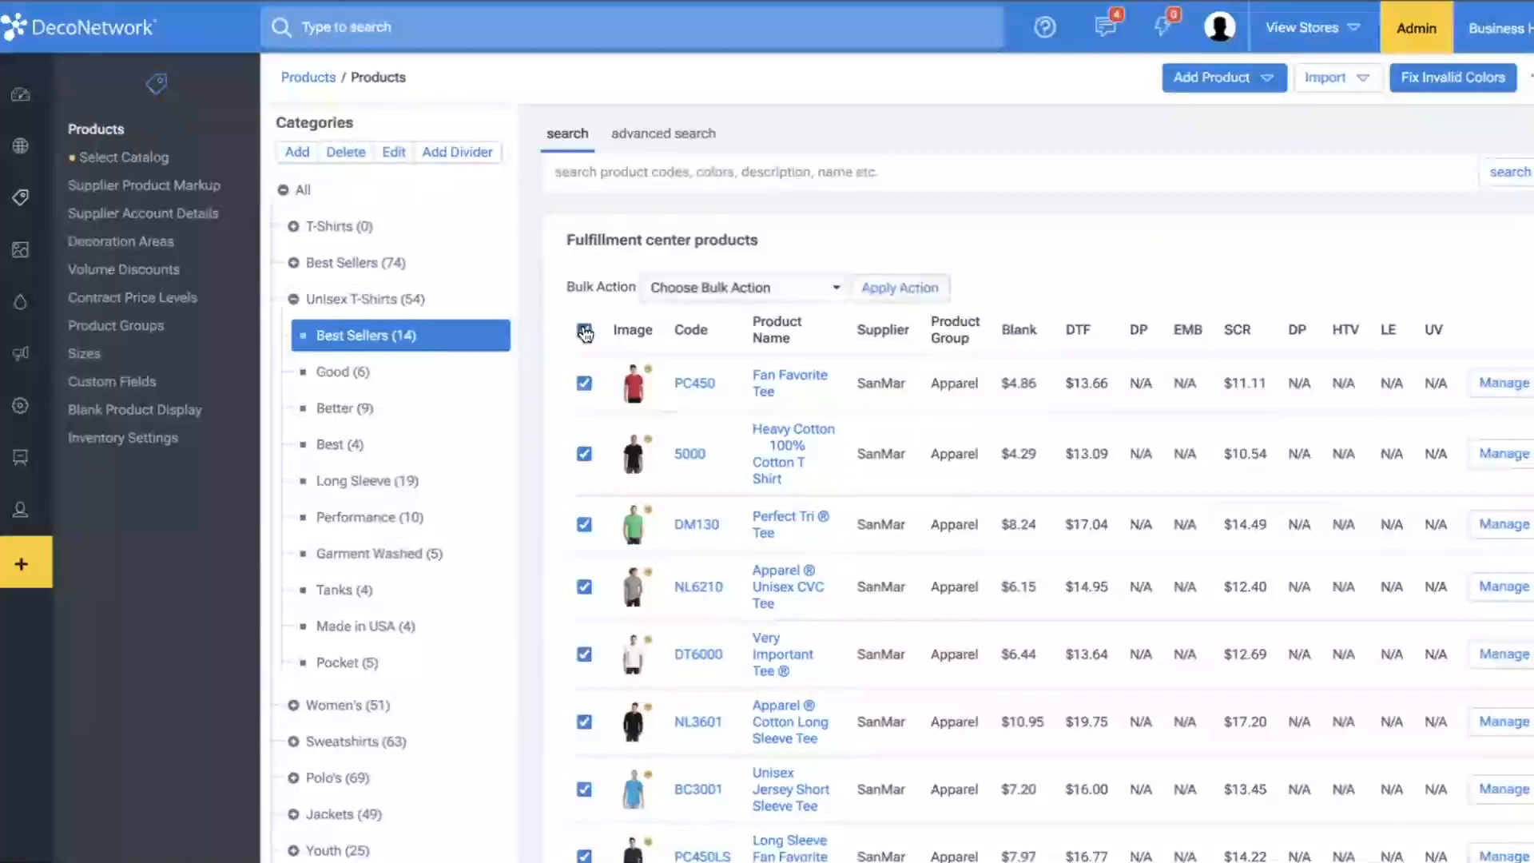
{"action": "left_click", "coordinate": [809, 290]}
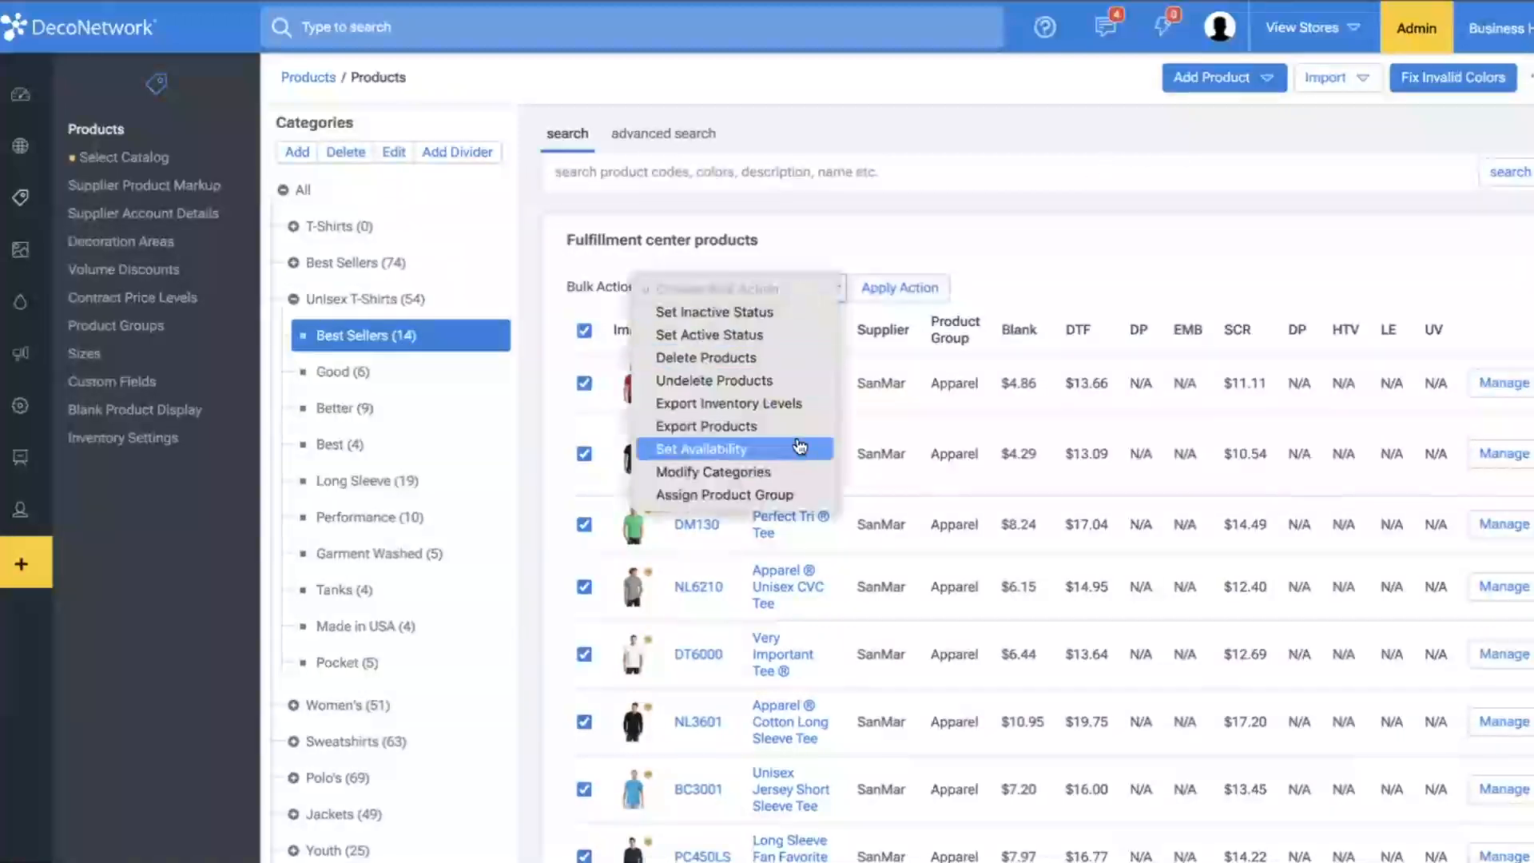
{"action": "left_click", "coordinate": [792, 404]}
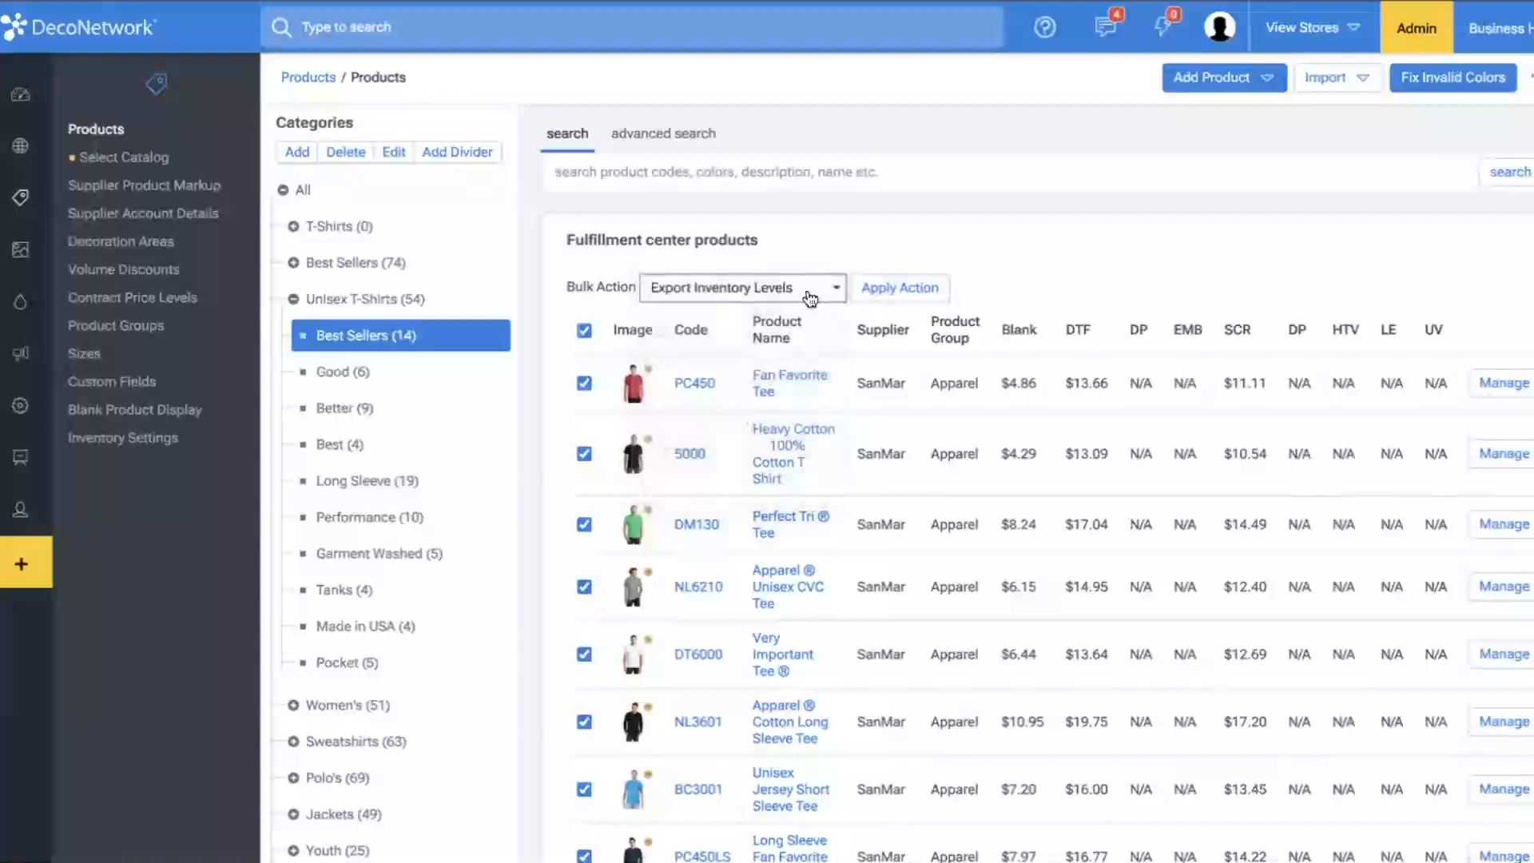
{"action": "left_click", "coordinate": [929, 284]}
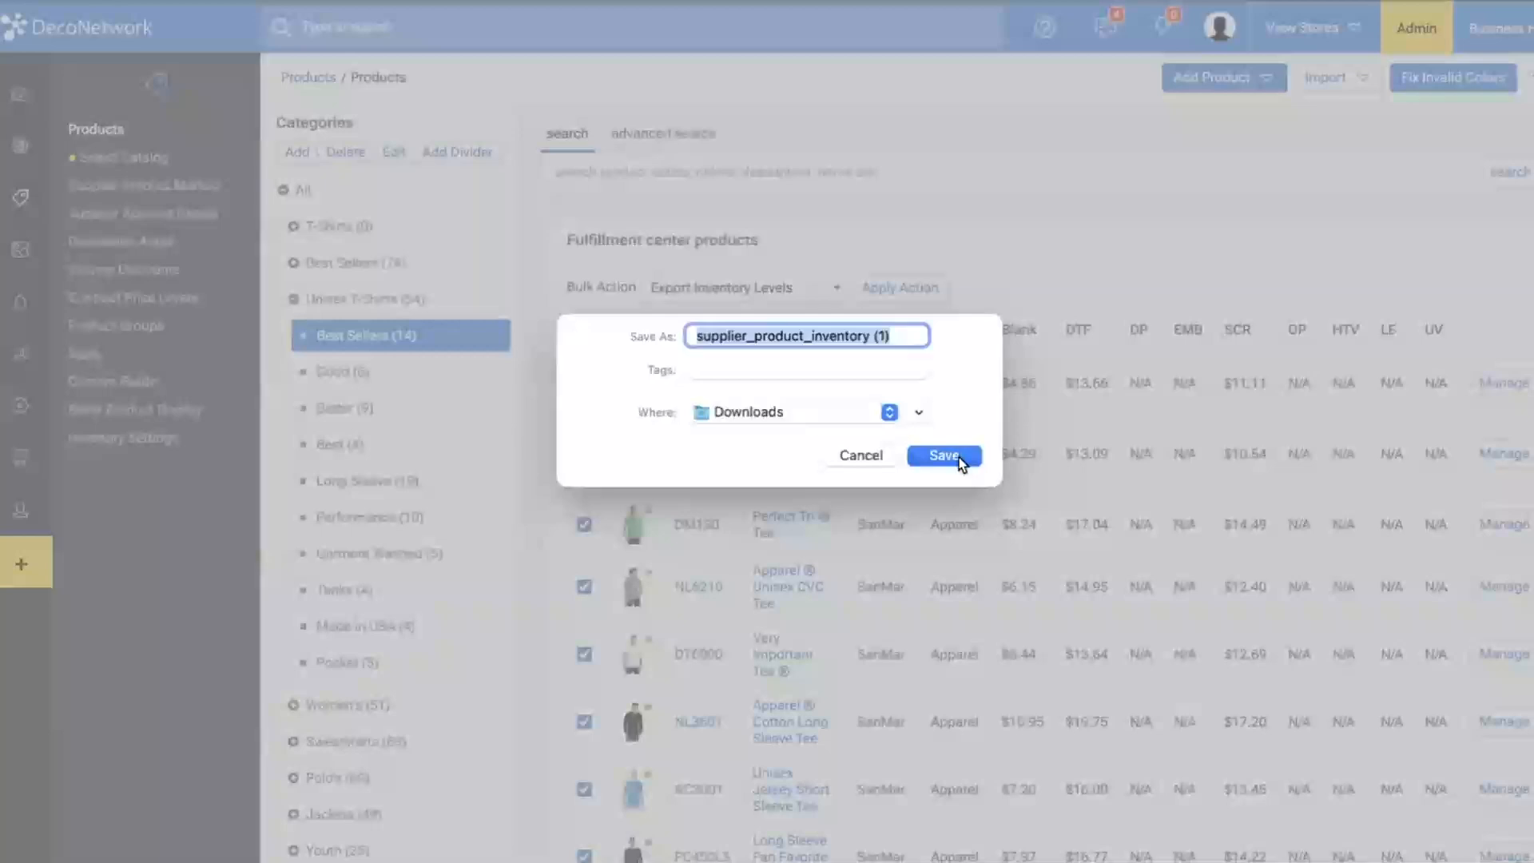
{"action": "left_click", "coordinate": [944, 455]}
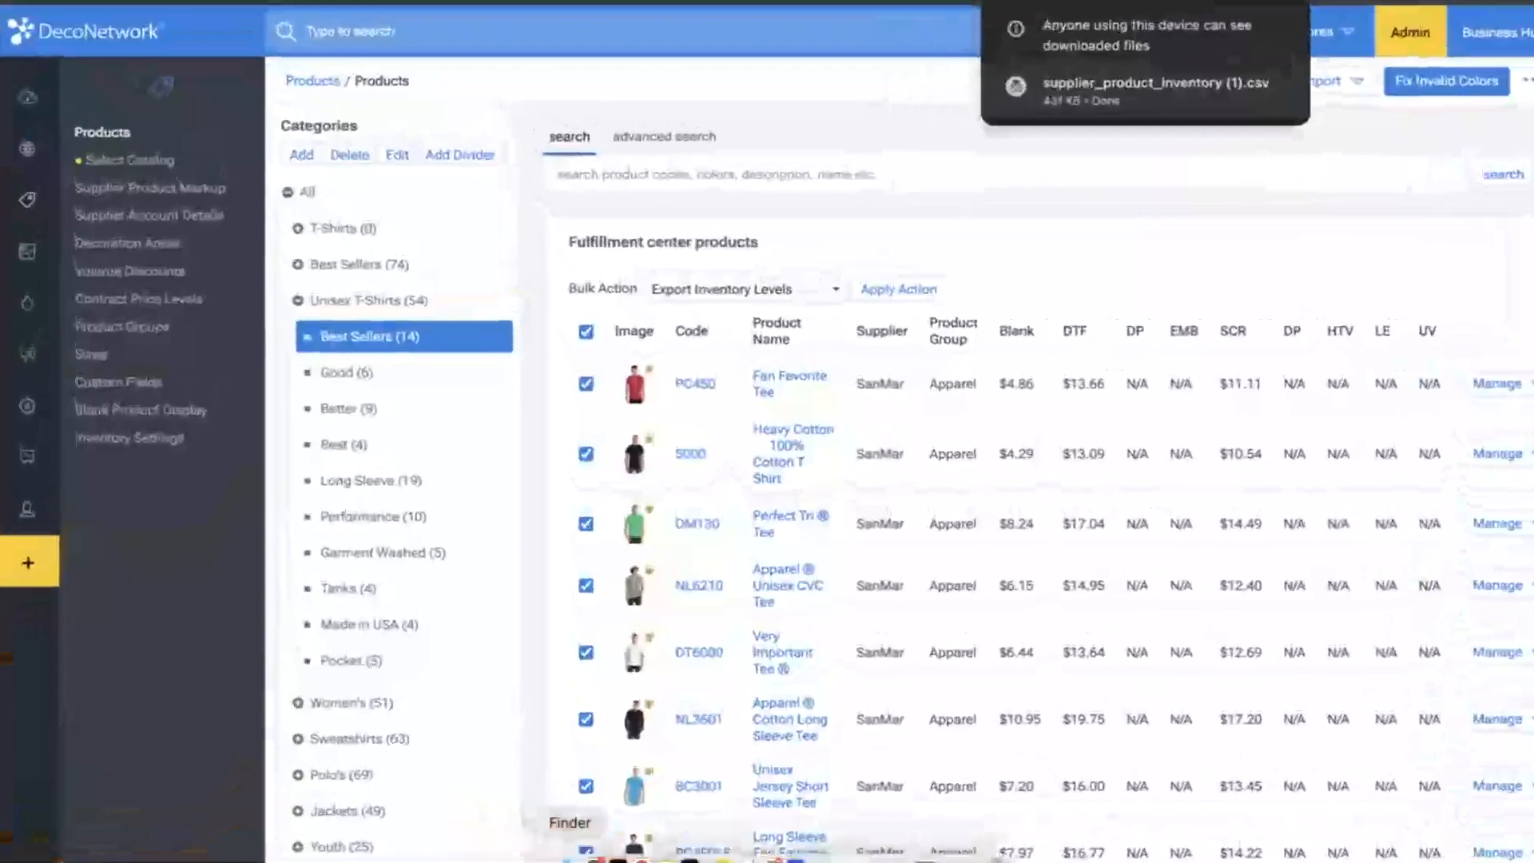
- Switch to Finder and open supplier_product_inventory (1).csv from the Downloads folder
{"action": "left_click", "coordinate": [569, 855]}
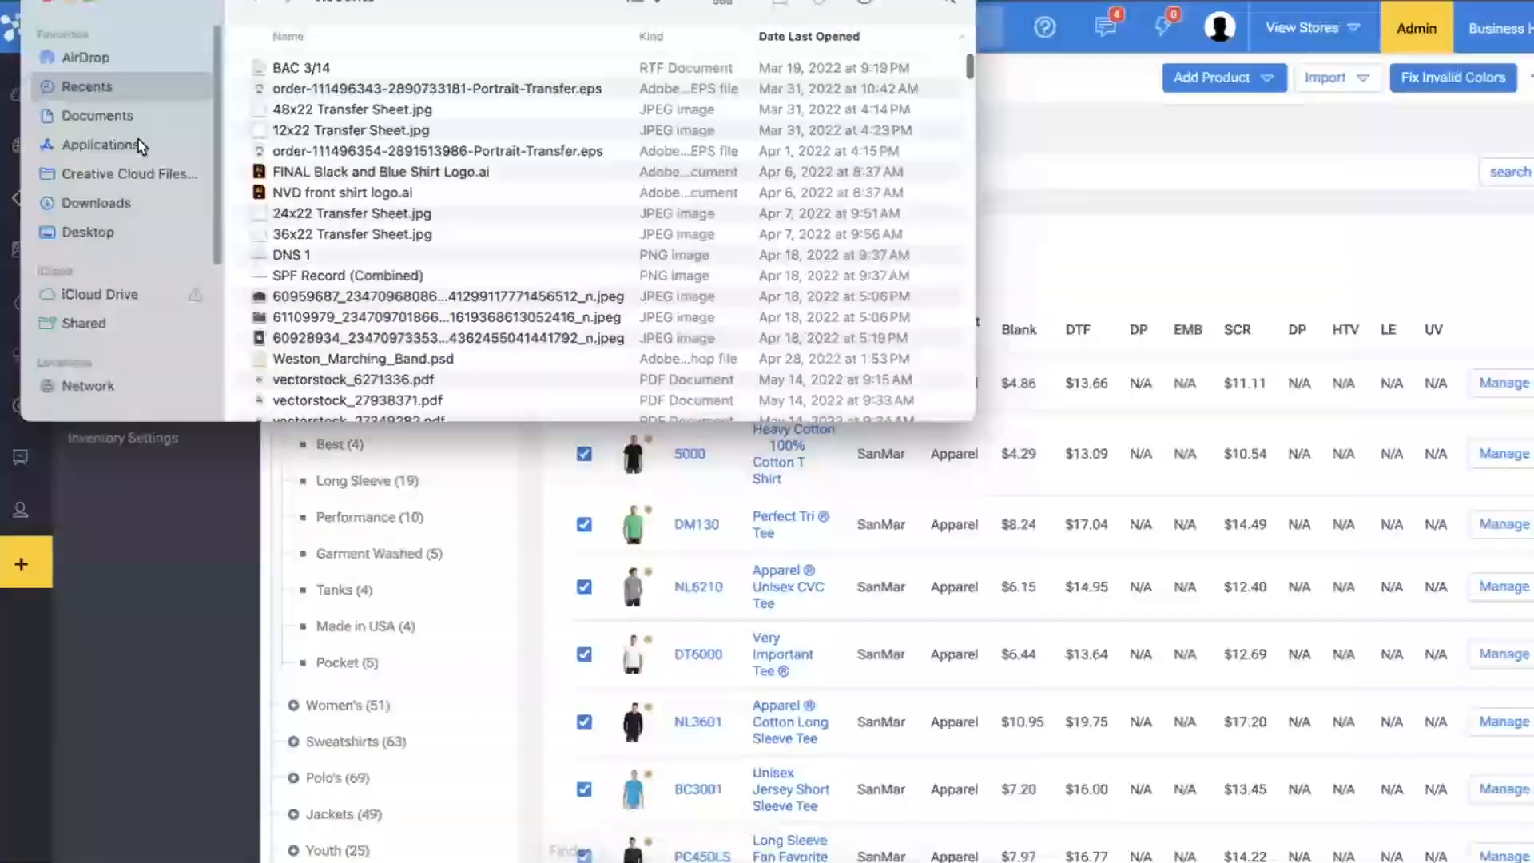
{"action": "left_click", "coordinate": [118, 115]}
{"action": "left_click", "coordinate": [115, 204]}
{"action": "left_click", "coordinate": [315, 67]}
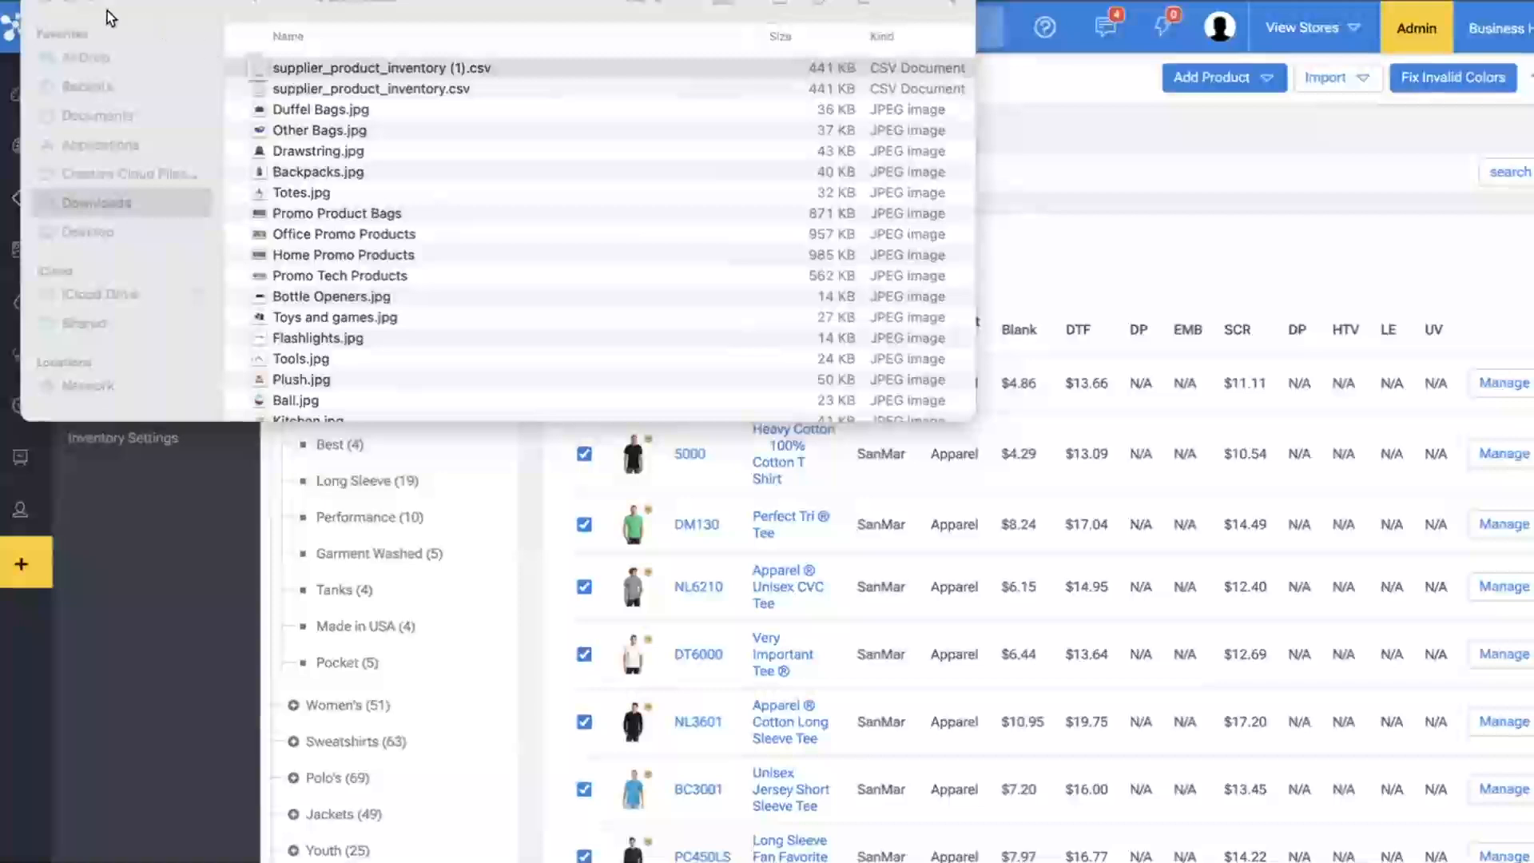
{"action": "double_click", "coordinate": [360, 67]}
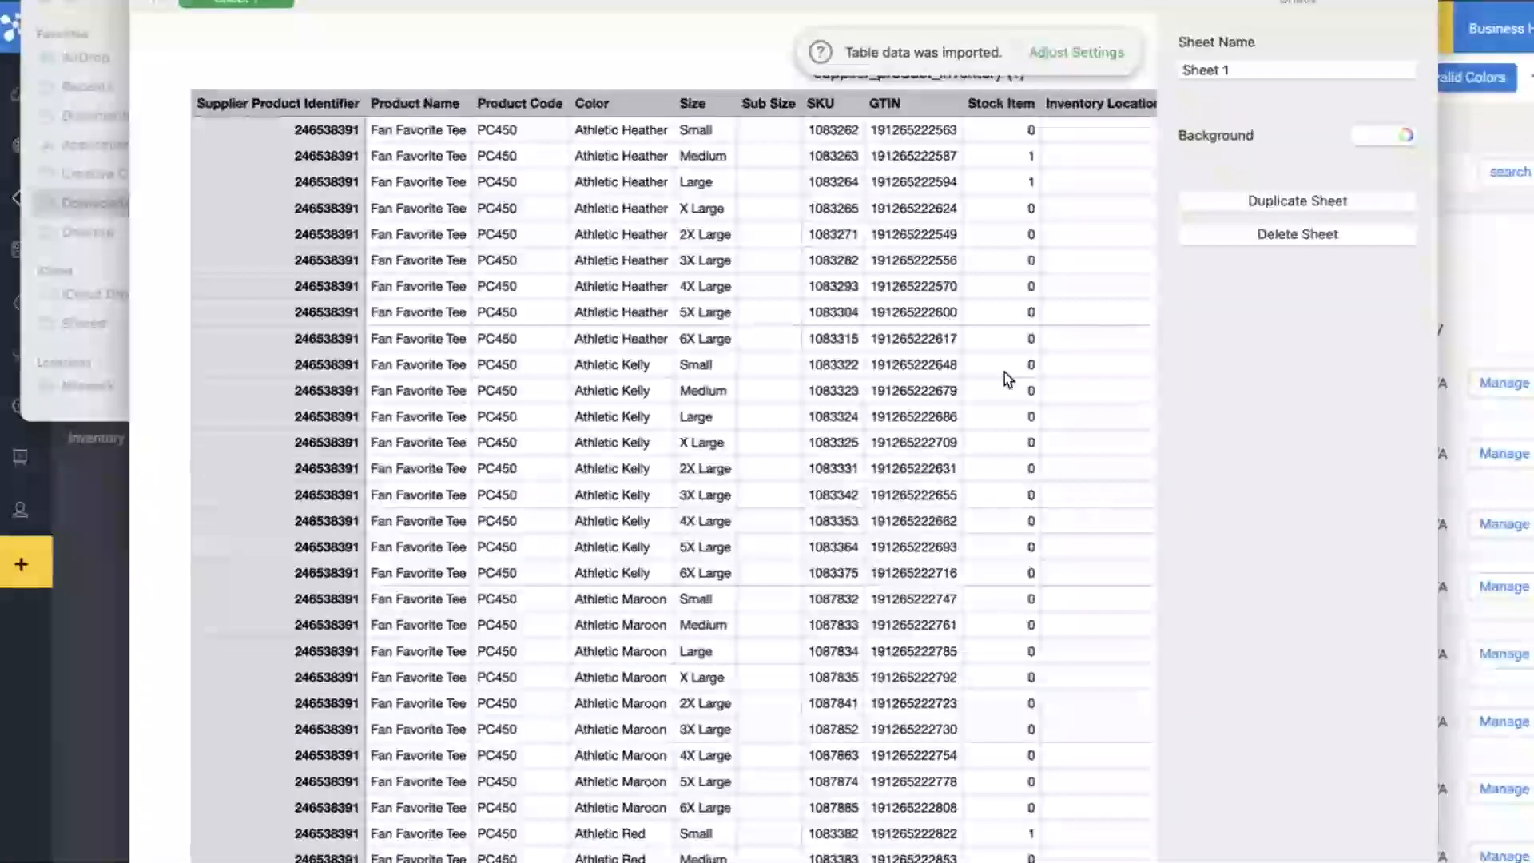
- Examine the stock item and inventory columns and the product rows of the exported inventory spreadsheet
{"action": "scroll", "coordinate": [807, 382], "scroll_direction": "right", "scroll_amount": 5}
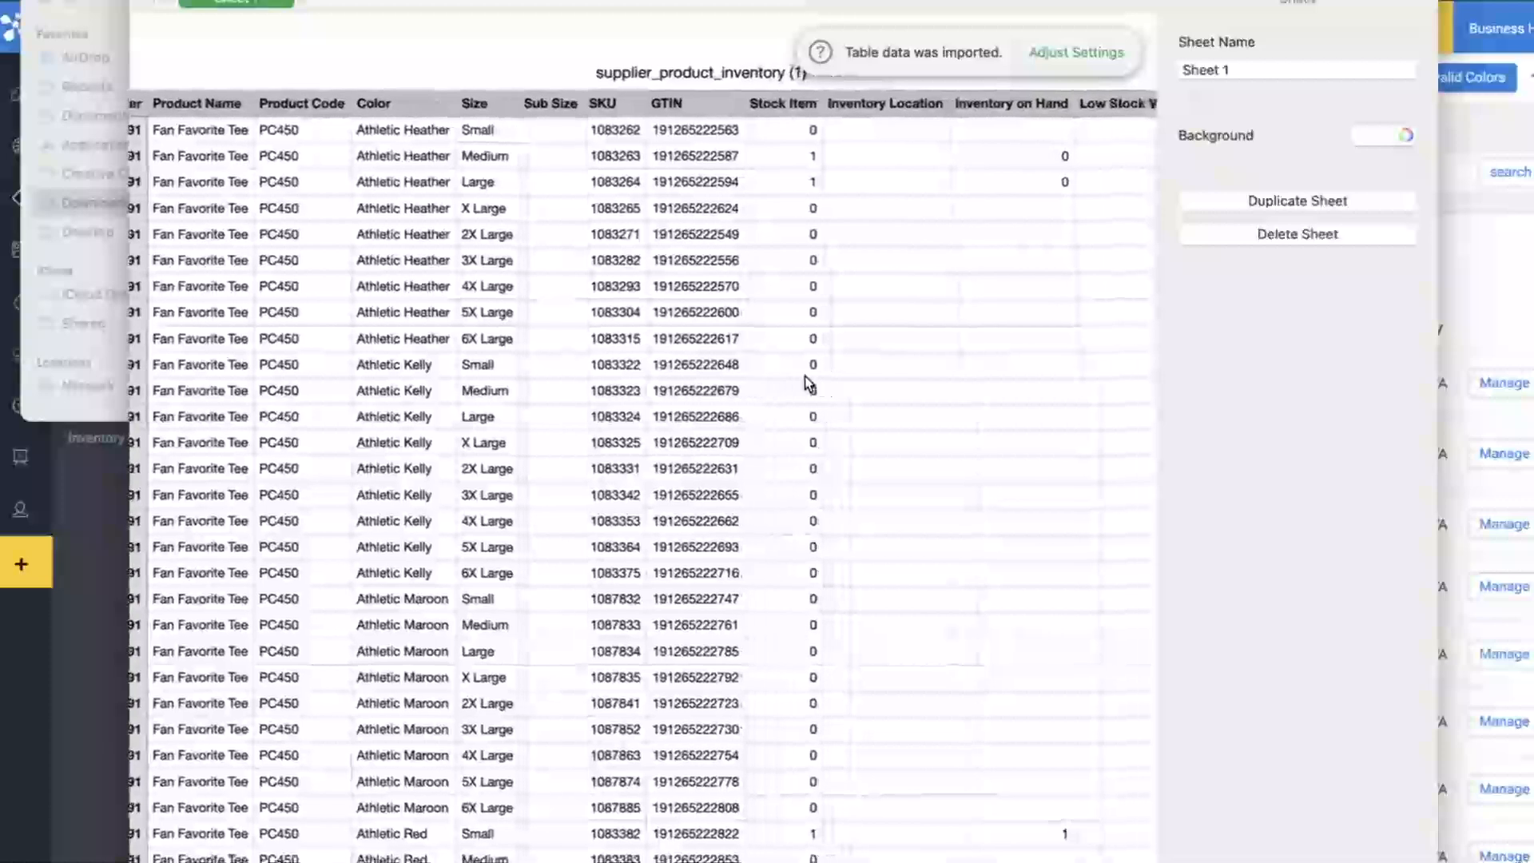
{"action": "scroll", "coordinate": [804, 376], "scroll_direction": "left", "scroll_amount": 5}
{"action": "scroll", "coordinate": [806, 379], "scroll_direction": "down", "scroll_amount": 10}
{"action": "scroll", "coordinate": [805, 382], "scroll_direction": "down", "scroll_amount": 20}
{"action": "scroll", "coordinate": [806, 382], "scroll_direction": "down", "scroll_amount": 20}
{"action": "scroll", "coordinate": [805, 382], "scroll_direction": "down", "scroll_amount": 20}
{"action": "scroll", "coordinate": [806, 382], "scroll_direction": "up", "scroll_amount": 20}
{"action": "scroll", "coordinate": [806, 382], "scroll_direction": "up", "scroll_amount": 20}
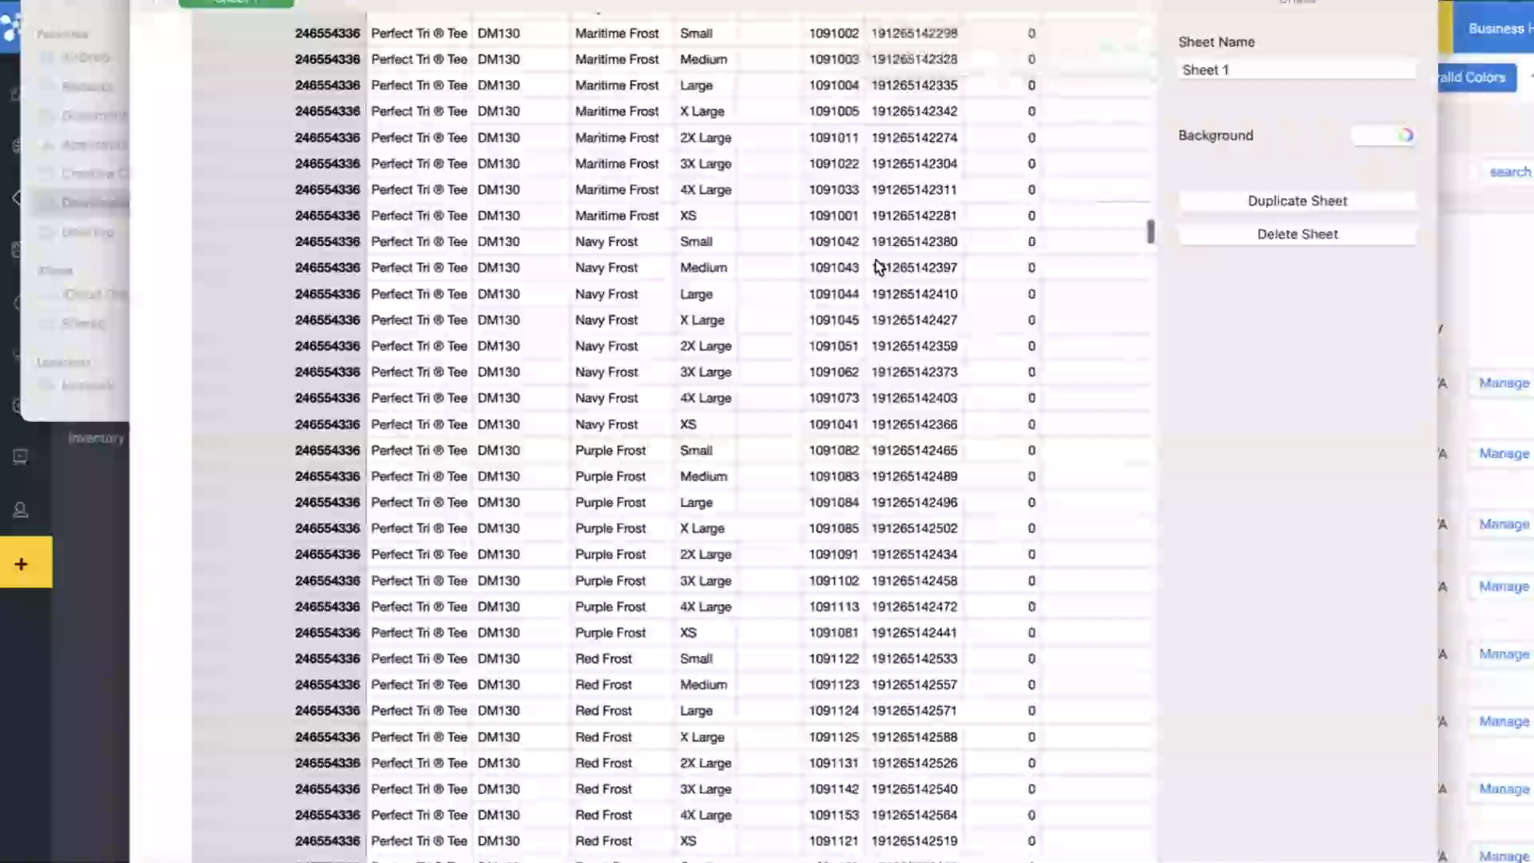
- Find "dt6000" in the spreadsheet and inspect the Light Turquoise rows of that product
{"action": "key", "text": "super+f"}
{"action": "type", "text": "dt6000"}
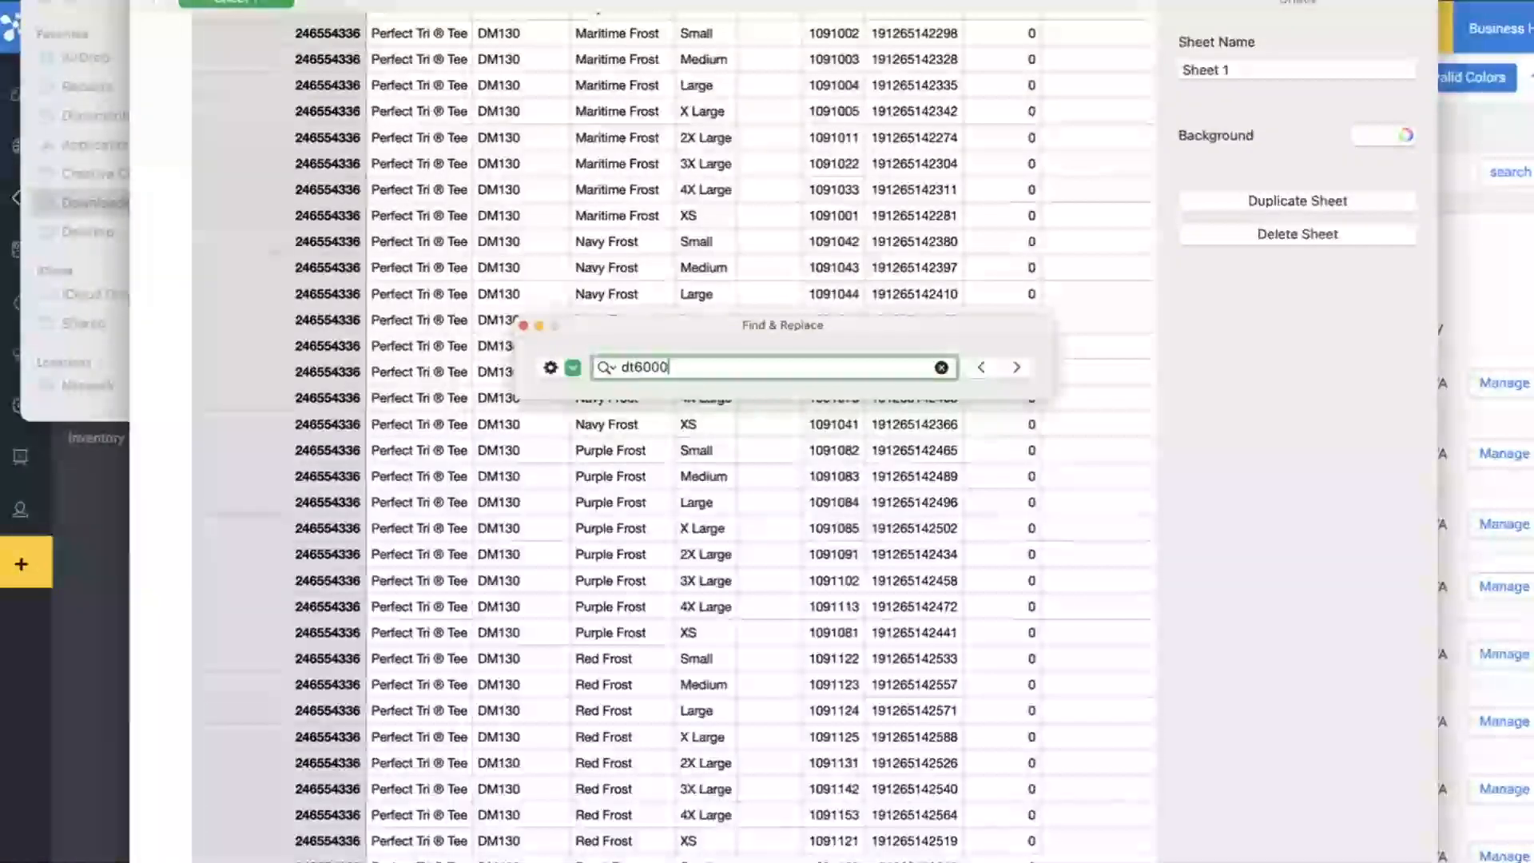
{"action": "key", "text": "Return"}
{"action": "left_click", "coordinate": [681, 557]}
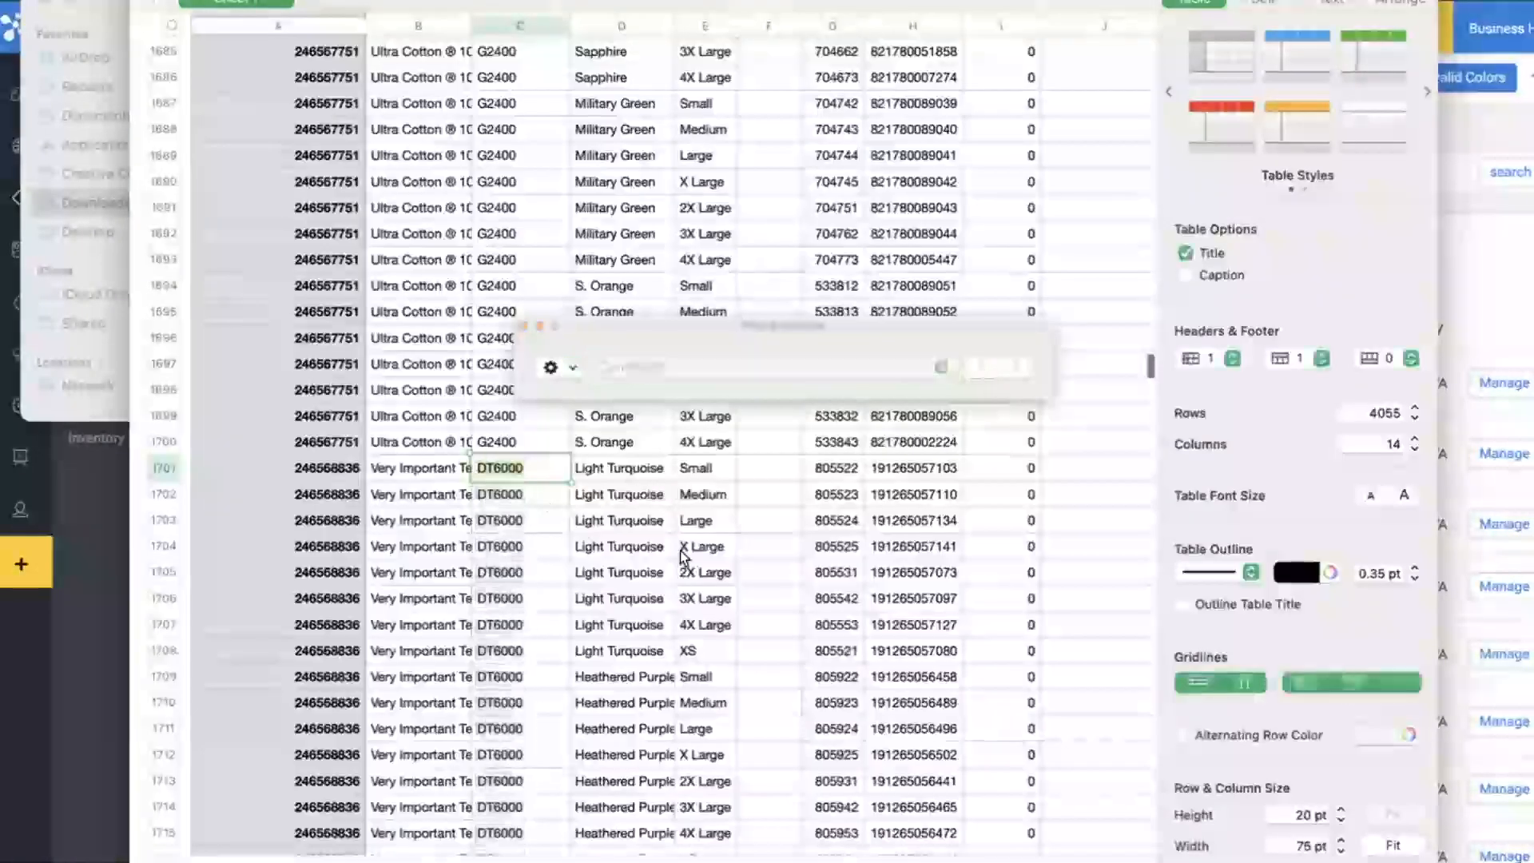
{"action": "scroll", "coordinate": [669, 550], "scroll_direction": "down", "scroll_amount": 1}
{"action": "scroll", "coordinate": [668, 550], "scroll_direction": "right", "scroll_amount": 2}
{"action": "left_click", "coordinate": [635, 579]}
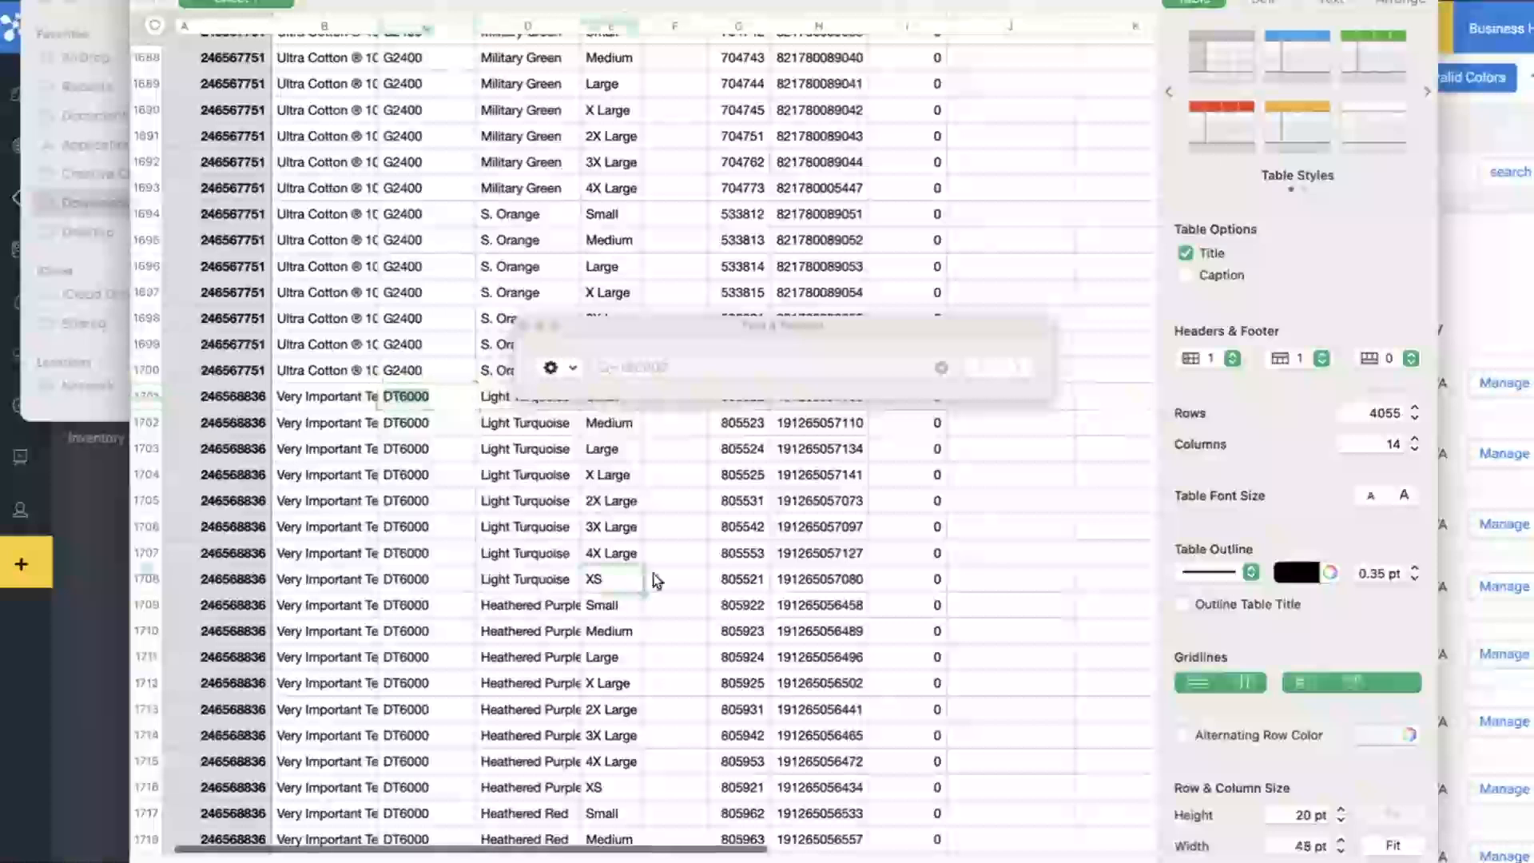
- Set Stock Item to 1 for the Medium and Large sizes of the DT6000 Light Turquoise shirt
{"action": "left_click", "coordinate": [525, 326]}
{"action": "scroll", "coordinate": [689, 552], "scroll_direction": "up", "scroll_amount": 1}
{"action": "scroll", "coordinate": [689, 552], "scroll_direction": "right", "scroll_amount": 2}
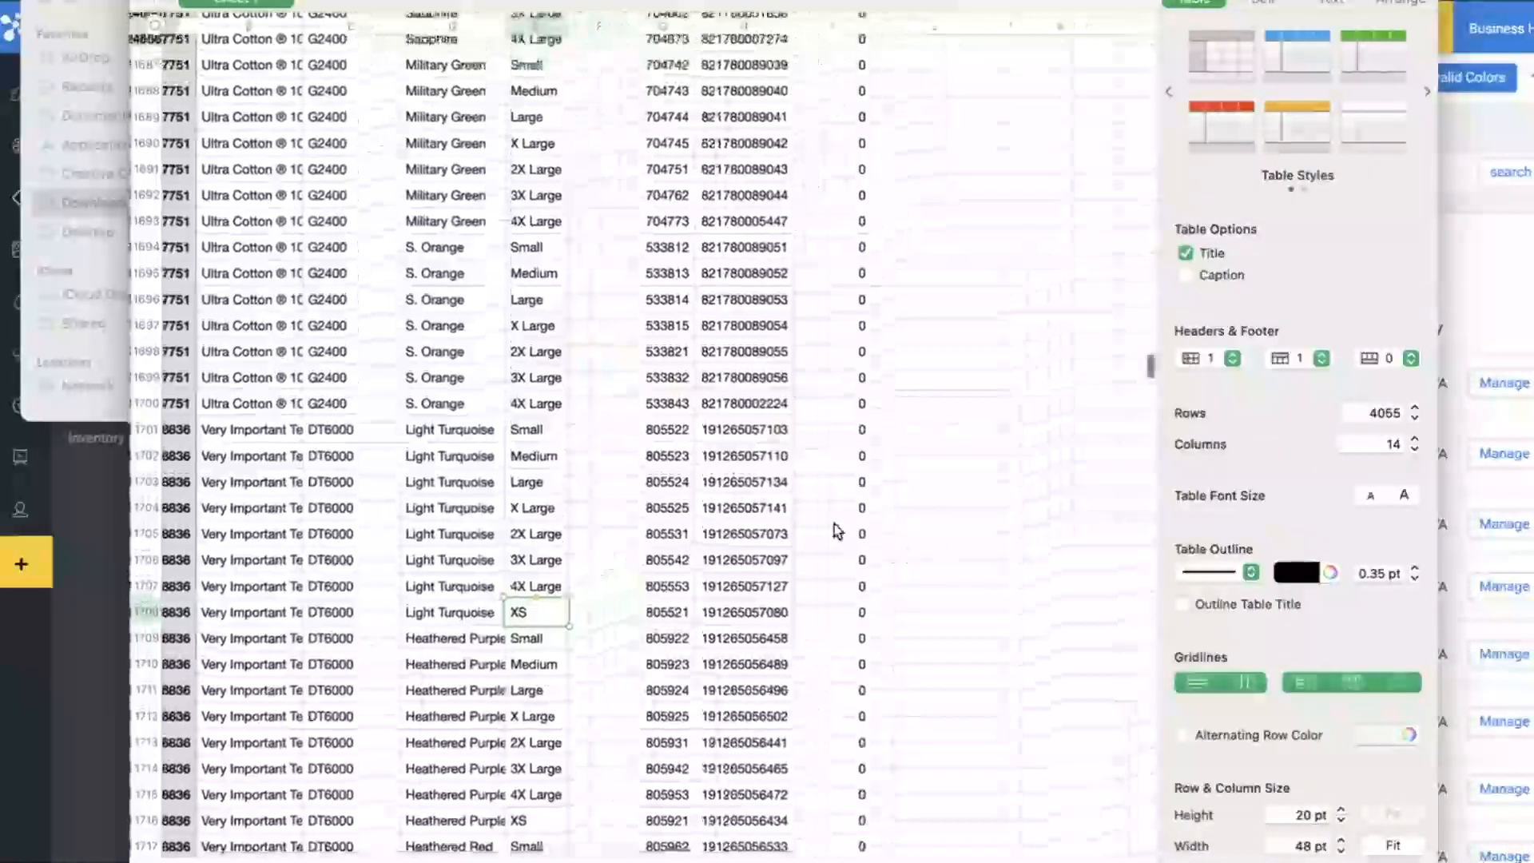
{"action": "left_click", "coordinate": [829, 516]}
{"action": "scroll", "coordinate": [828, 518], "scroll_direction": "right", "scroll_amount": 5}
{"action": "scroll", "coordinate": [829, 518], "scroll_direction": "down", "scroll_amount": 1}
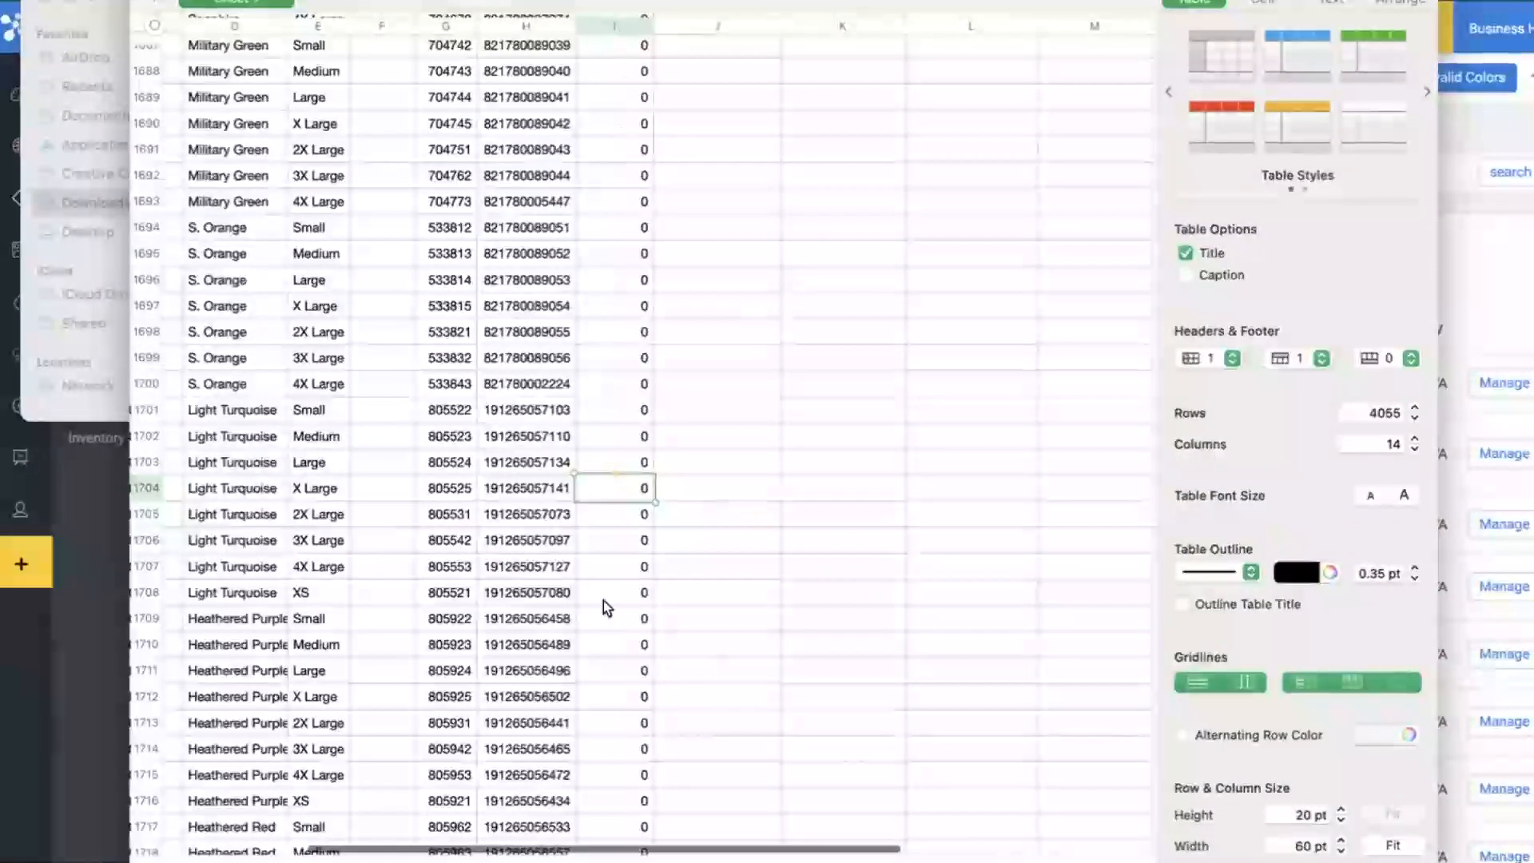
{"action": "left_click", "coordinate": [635, 465]}
{"action": "key", "text": "Up"}
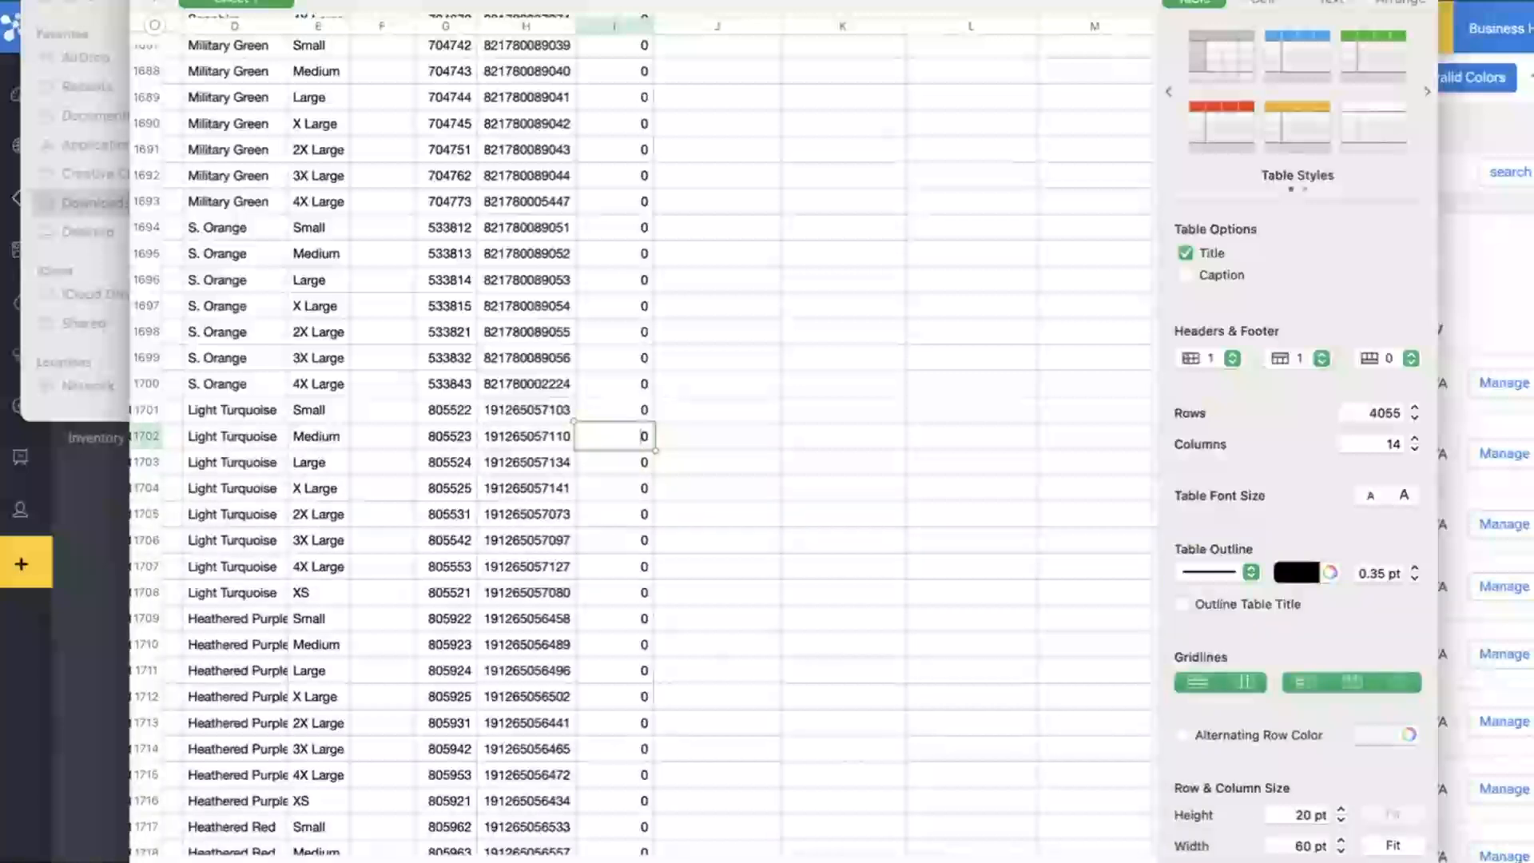
{"action": "type", "text": "1"}
{"action": "left_click", "coordinate": [637, 464]}
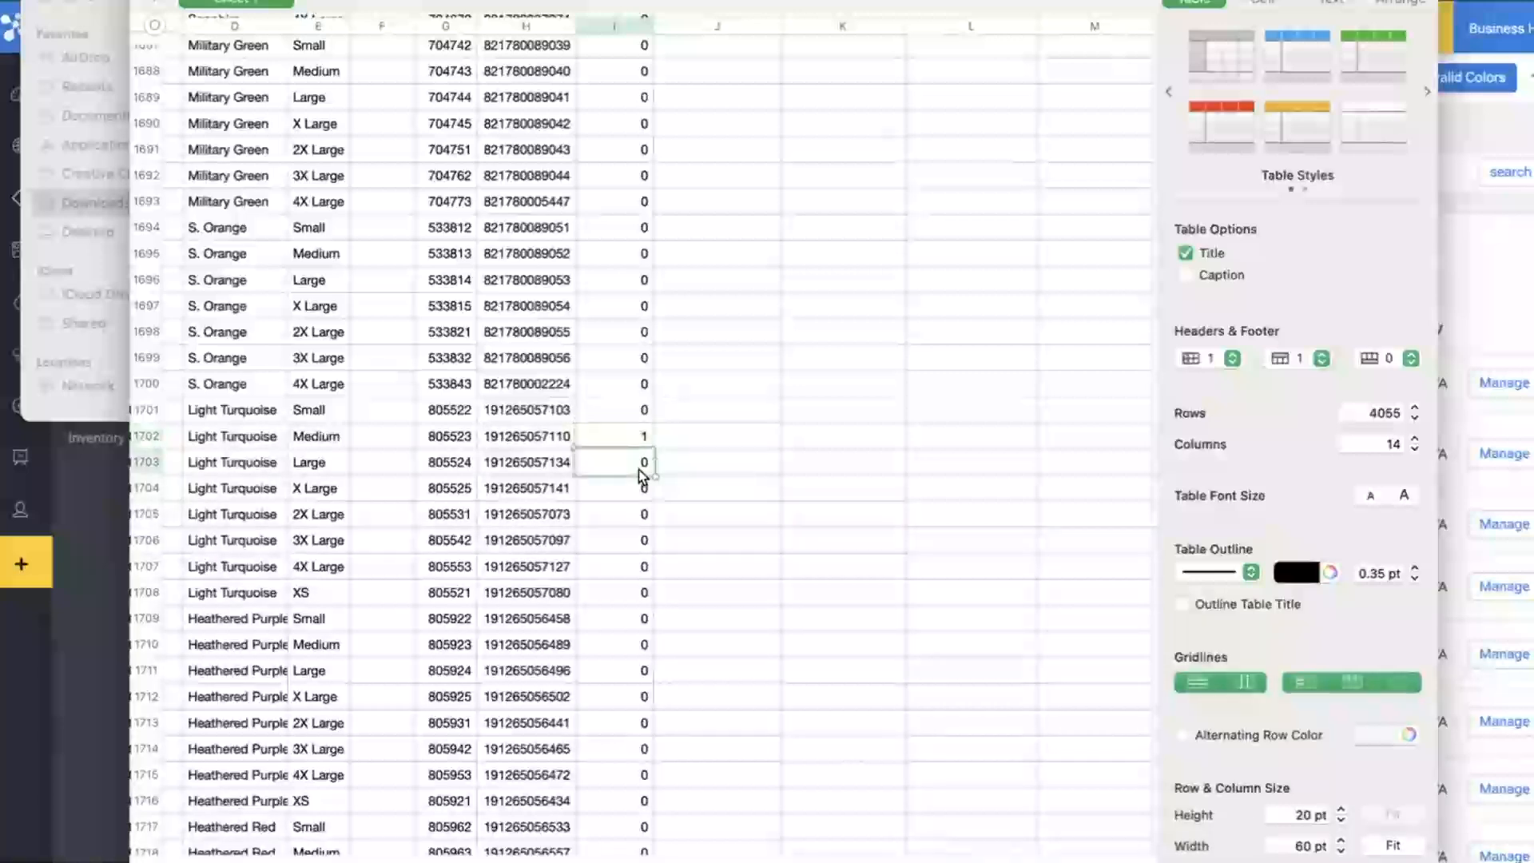
{"action": "type", "text": "1"}
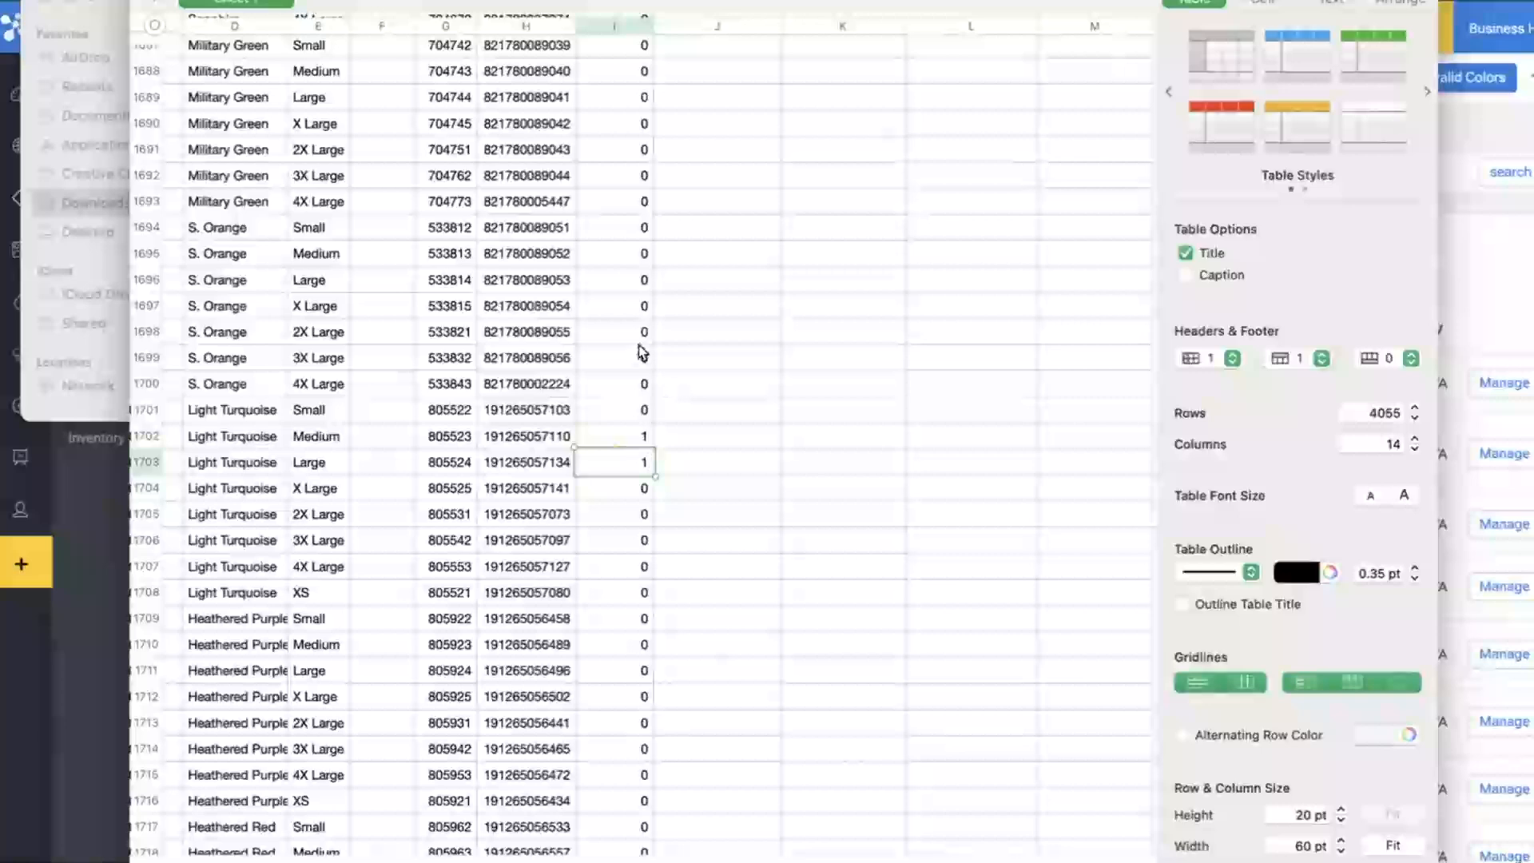
- Check the inventory column headings at the top of the spreadsheet and return to the DT6000 Light Turquoise rows
{"action": "scroll", "coordinate": [642, 352], "scroll_direction": "down", "scroll_amount": 20}
{"action": "scroll", "coordinate": [642, 352], "scroll_direction": "right", "scroll_amount": 3}
{"action": "scroll", "coordinate": [642, 352], "scroll_direction": "up", "scroll_amount": 20}
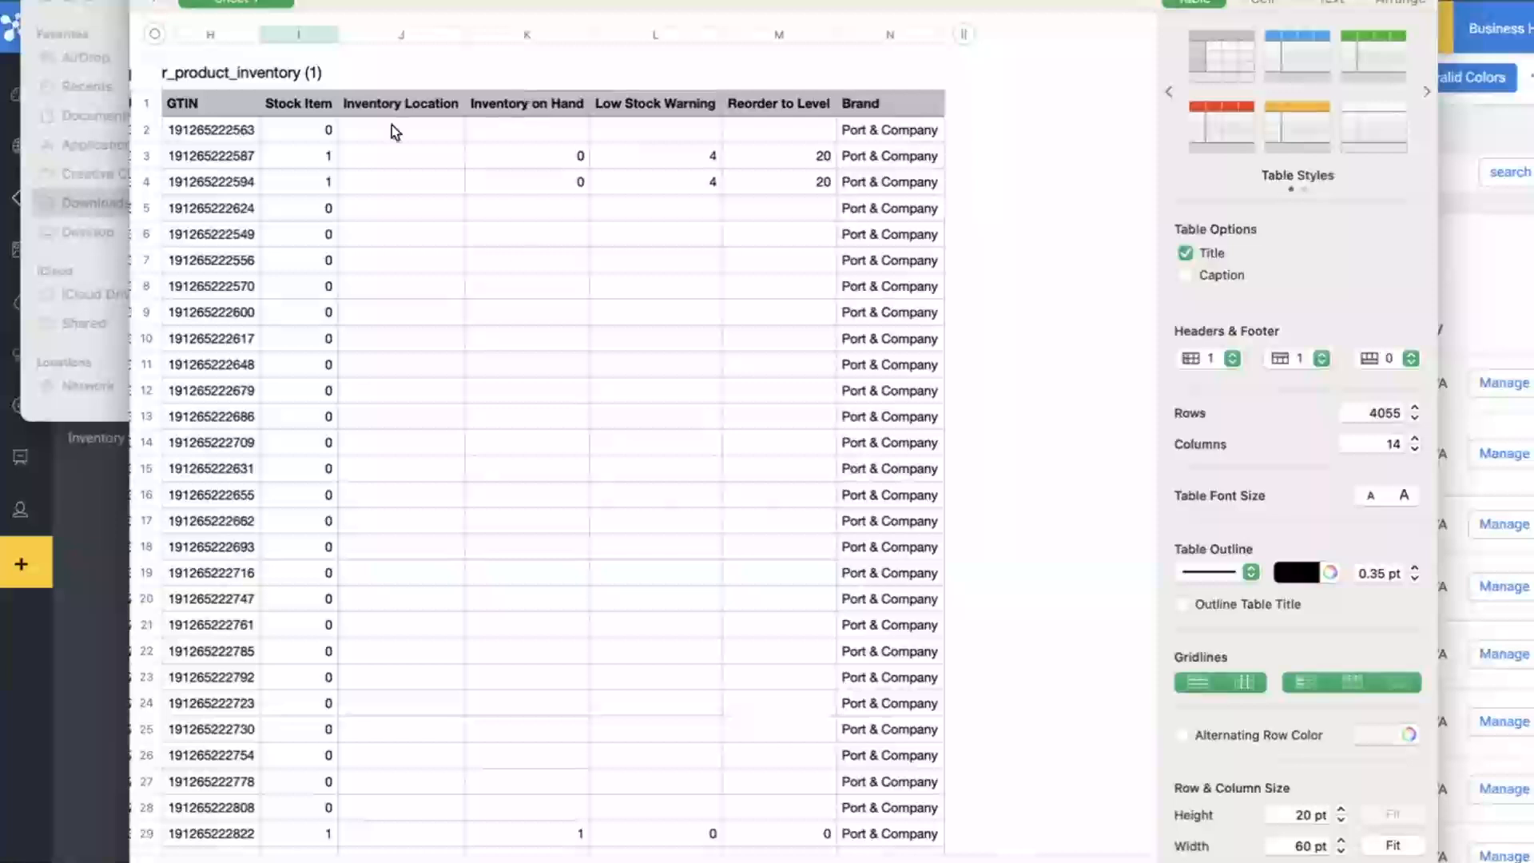
{"action": "scroll", "coordinate": [464, 181], "scroll_direction": "down", "scroll_amount": 20}
{"action": "scroll", "coordinate": [464, 181], "scroll_direction": "left", "scroll_amount": 3}
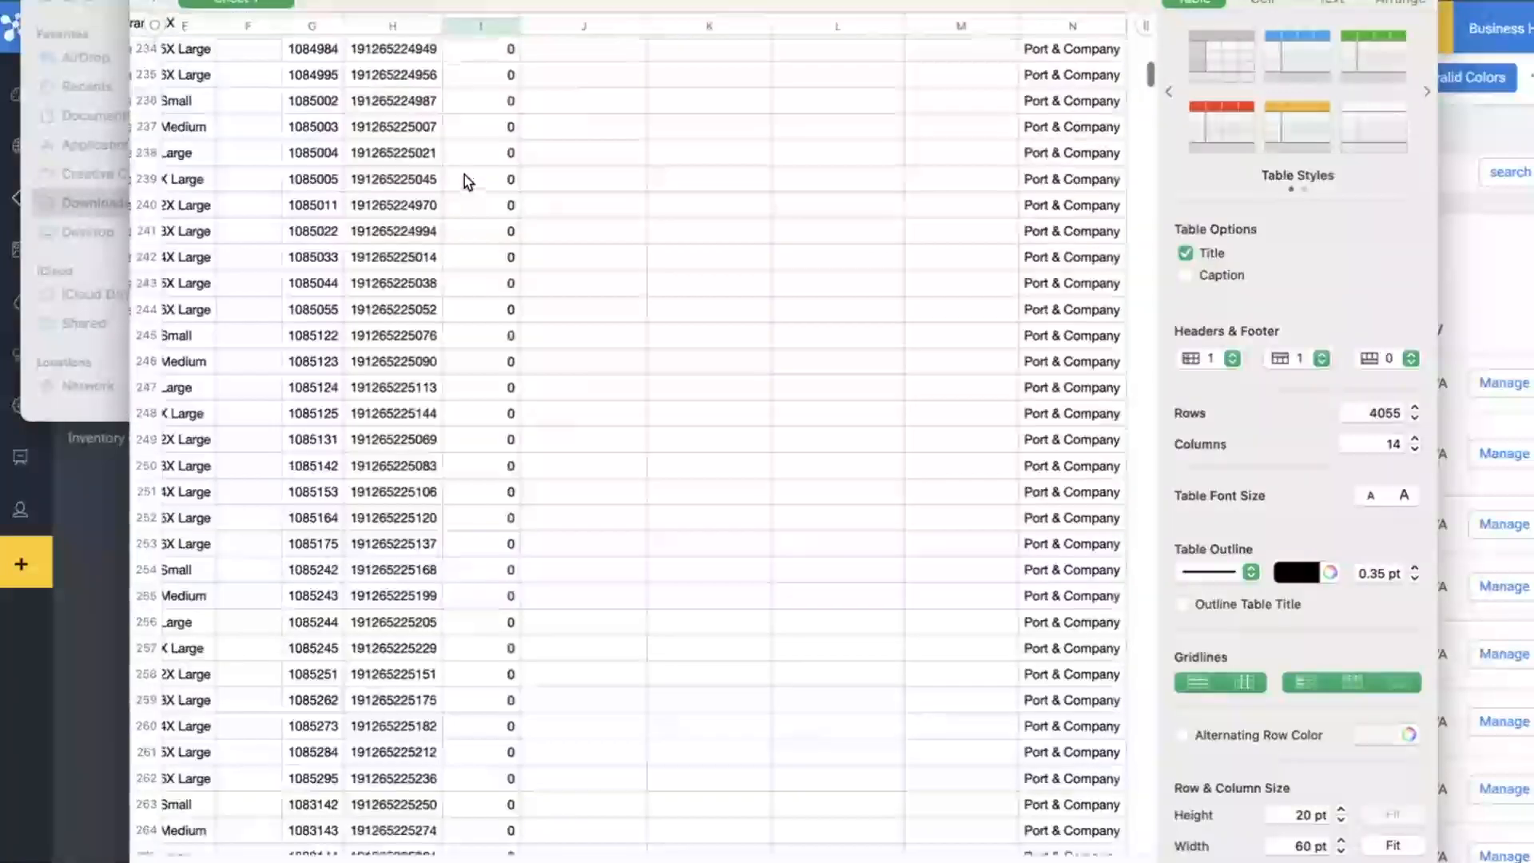
{"action": "scroll", "coordinate": [466, 180], "scroll_direction": "down", "scroll_amount": 20}
{"action": "scroll", "coordinate": [466, 181], "scroll_direction": "left", "scroll_amount": 4}
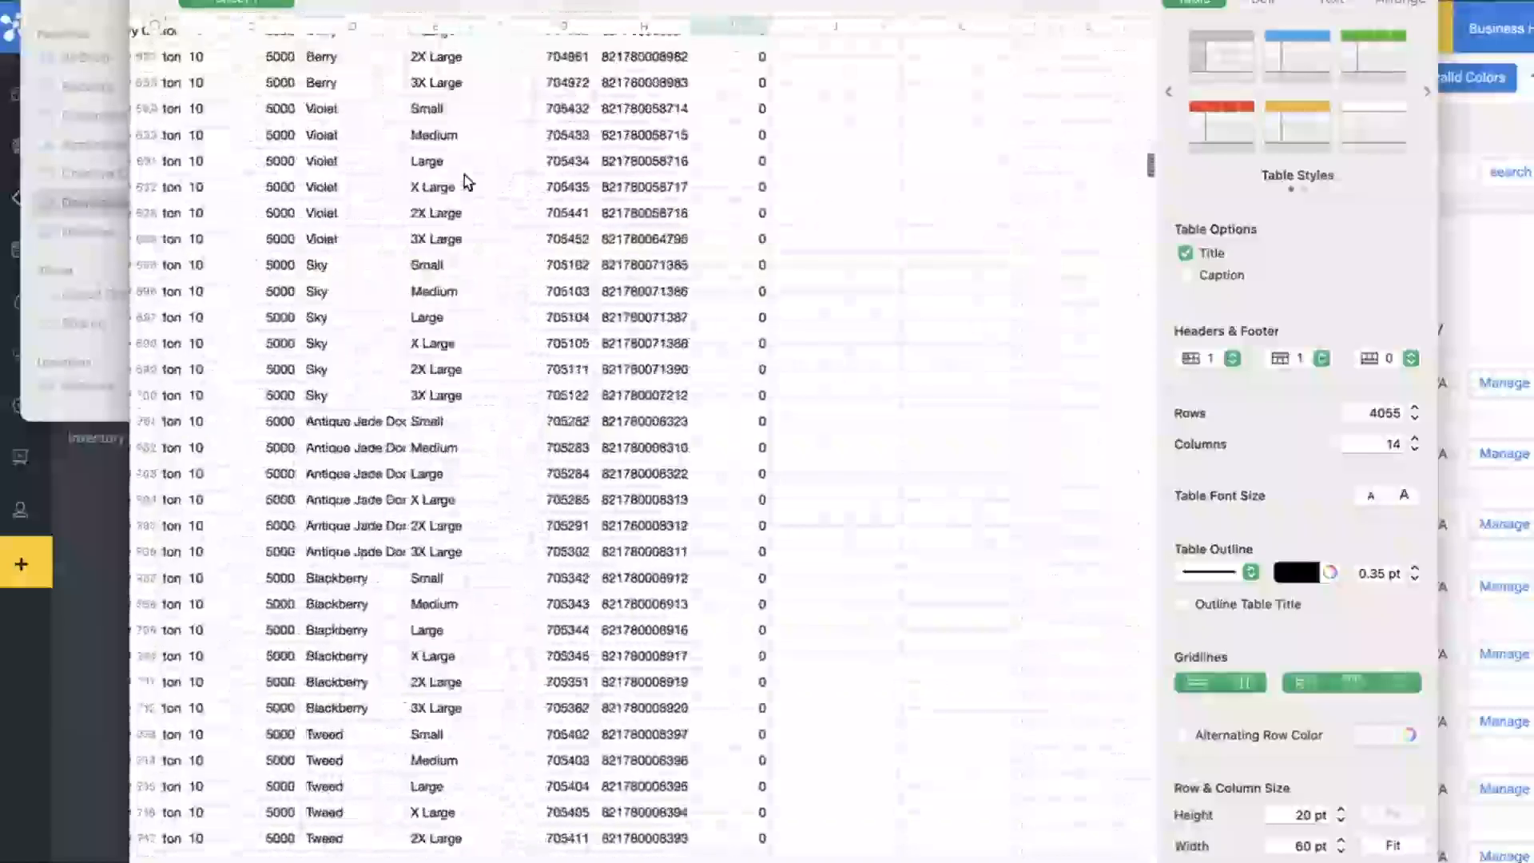
{"action": "scroll", "coordinate": [467, 180], "scroll_direction": "down", "scroll_amount": 20}
{"action": "scroll", "coordinate": [467, 181], "scroll_direction": "left", "scroll_amount": 2}
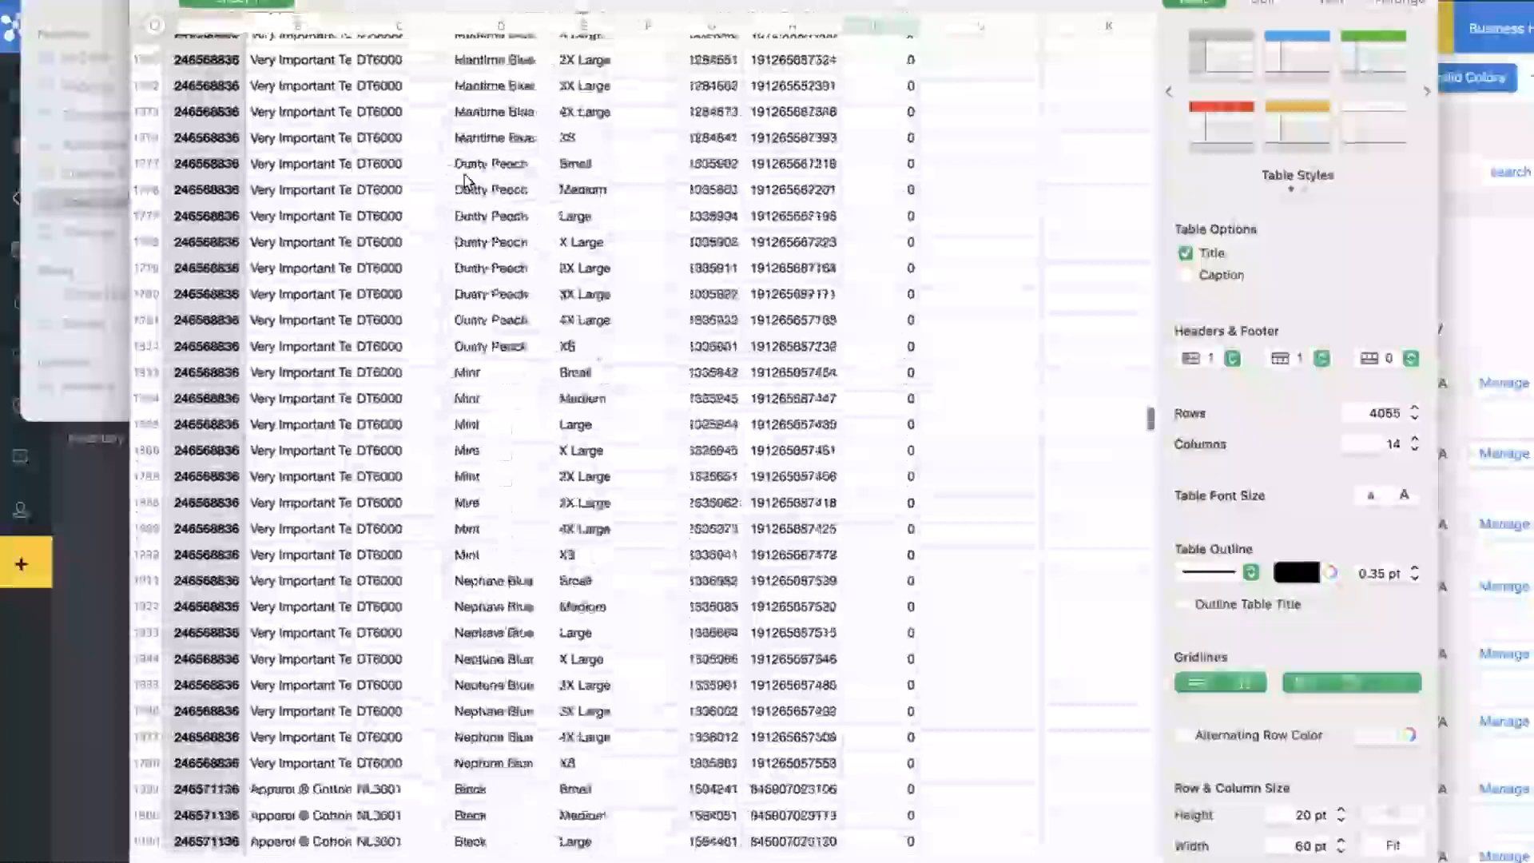
{"action": "scroll", "coordinate": [468, 180], "scroll_direction": "up", "scroll_amount": 20}
{"action": "scroll", "coordinate": [467, 180], "scroll_direction": "left", "scroll_amount": 2}
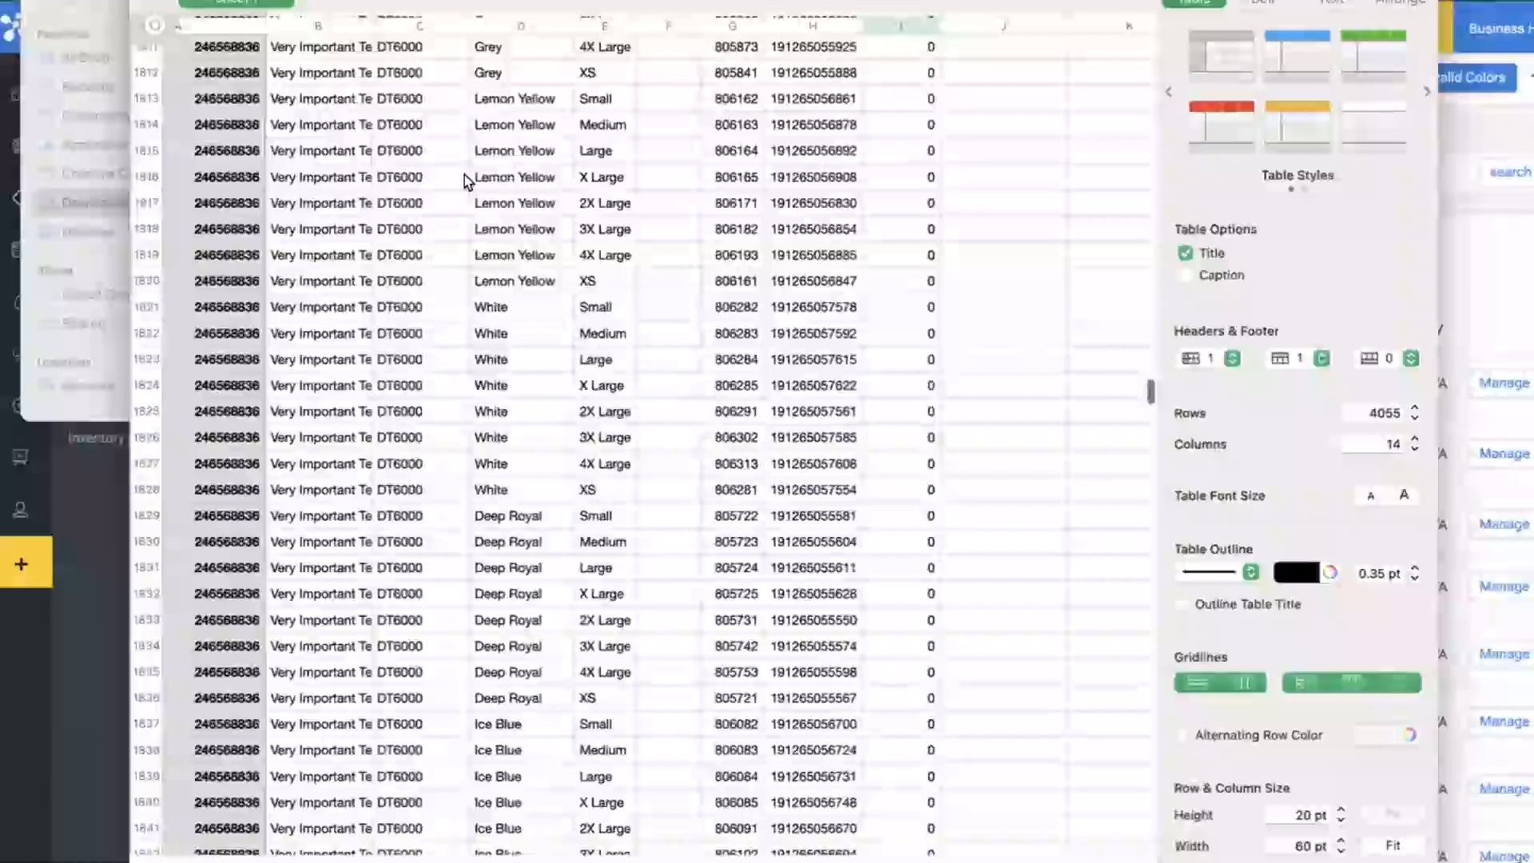
{"action": "scroll", "coordinate": [468, 181], "scroll_direction": "up", "scroll_amount": 15}
{"action": "scroll", "coordinate": [467, 181], "scroll_direction": "right", "scroll_amount": 3}
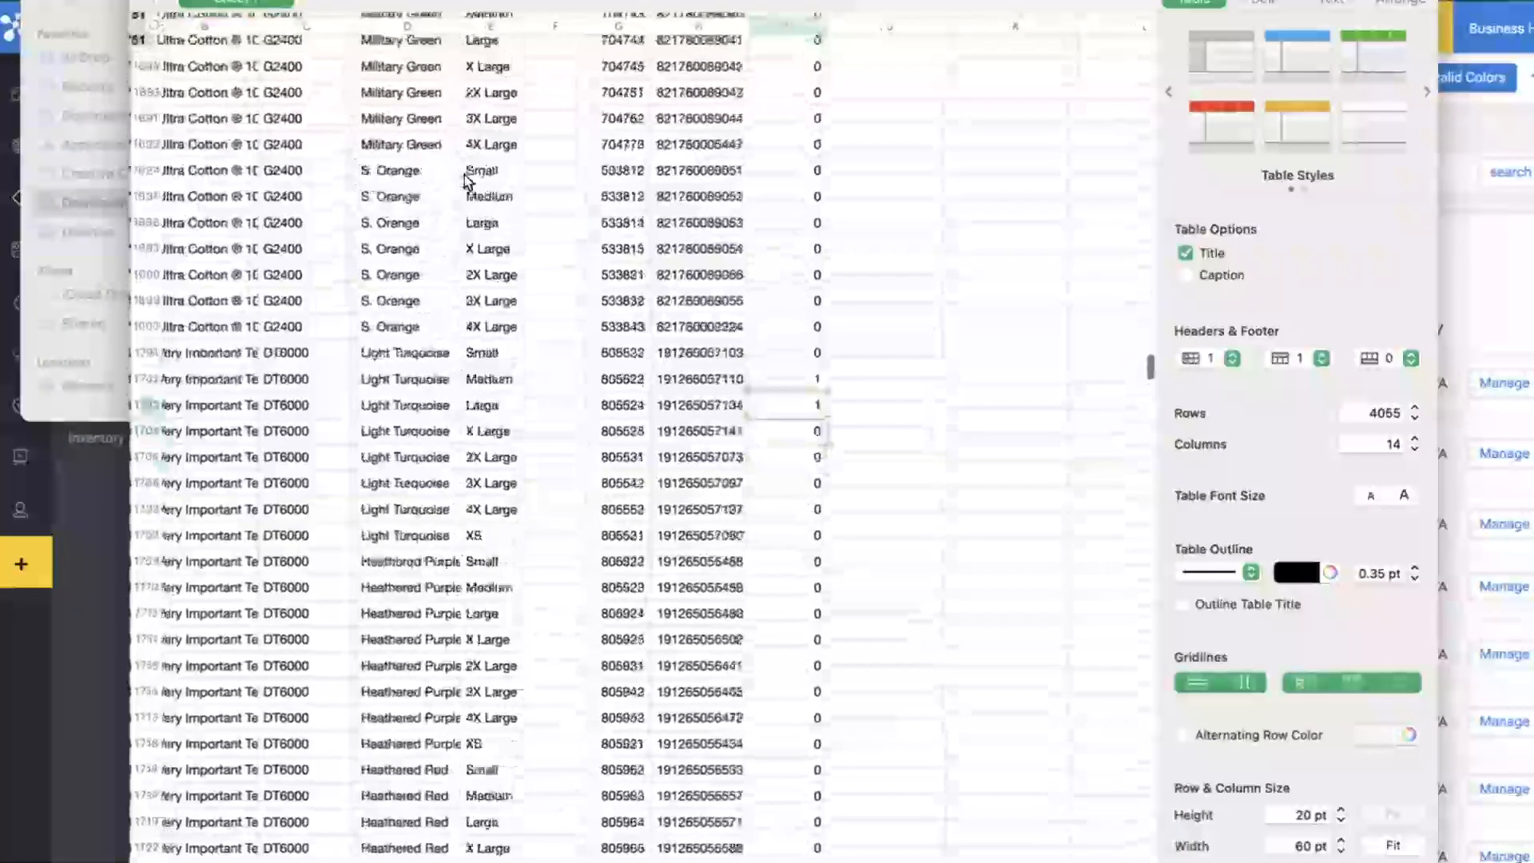
- Enter an Inventory on Hand of 20 for the Medium and Large sizes of DT6000 Light Turquoise
{"action": "left_click", "coordinate": [849, 358]}
{"action": "key", "text": "Right"}
{"action": "key", "text": "Right"}
{"action": "key", "text": "Right"}
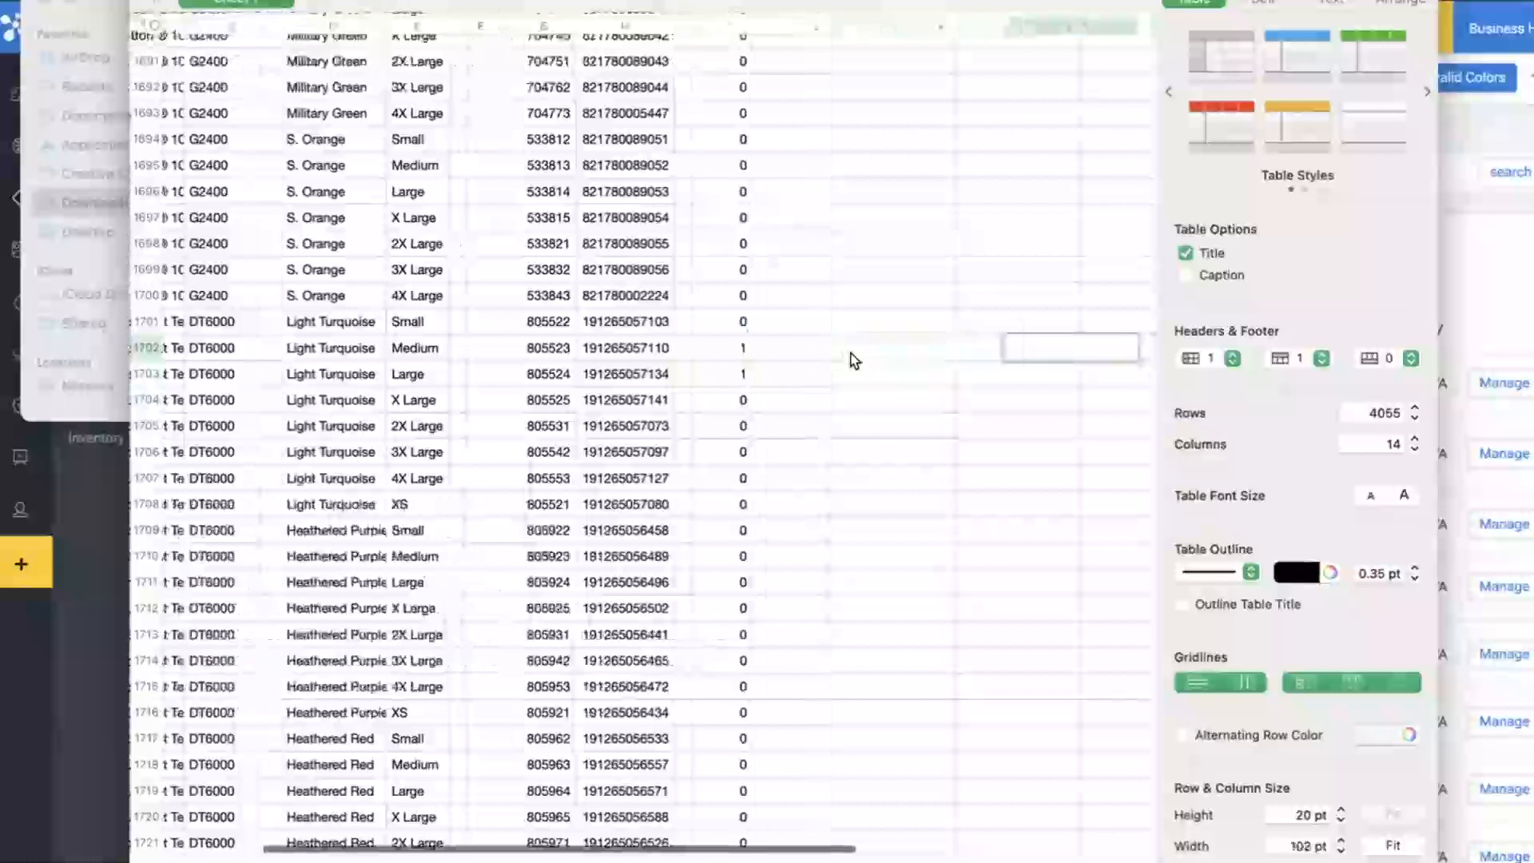
{"action": "left_click", "coordinate": [852, 360]}
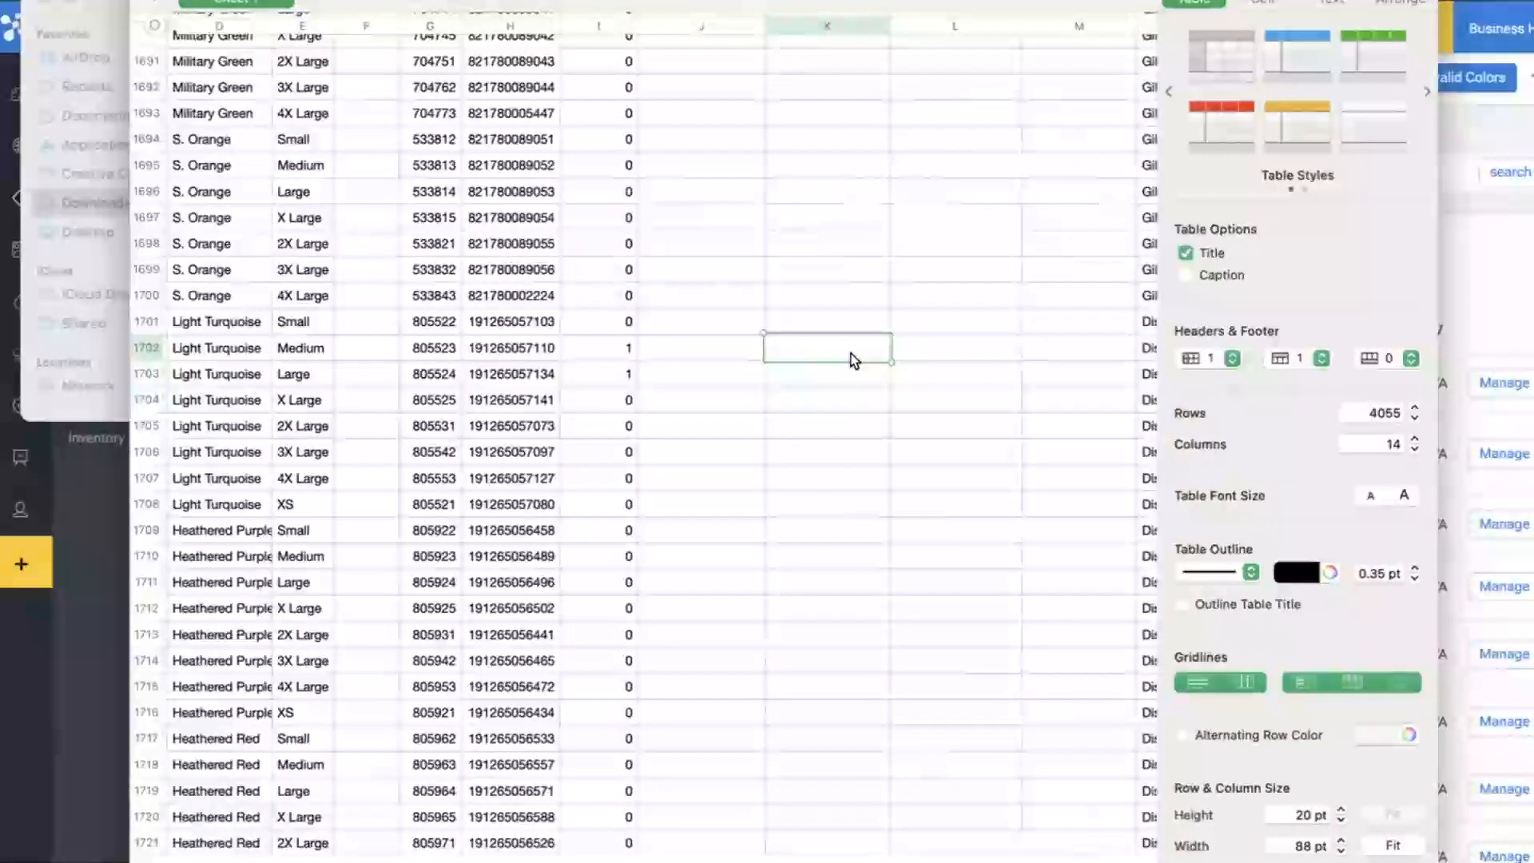
{"action": "type", "text": "20"}
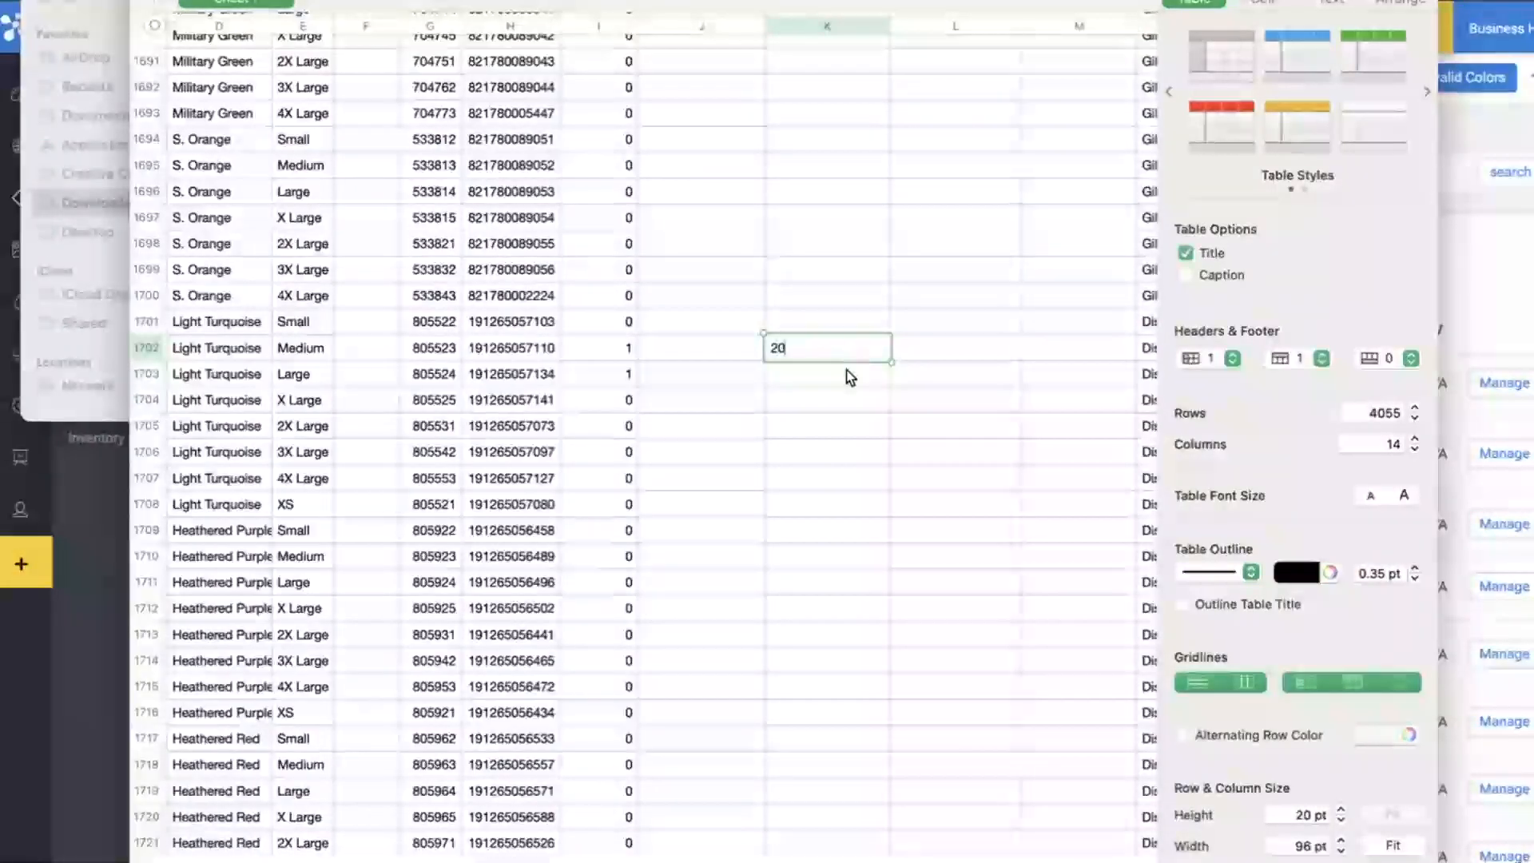
{"action": "key", "text": "Return"}
{"action": "type", "text": "20"}
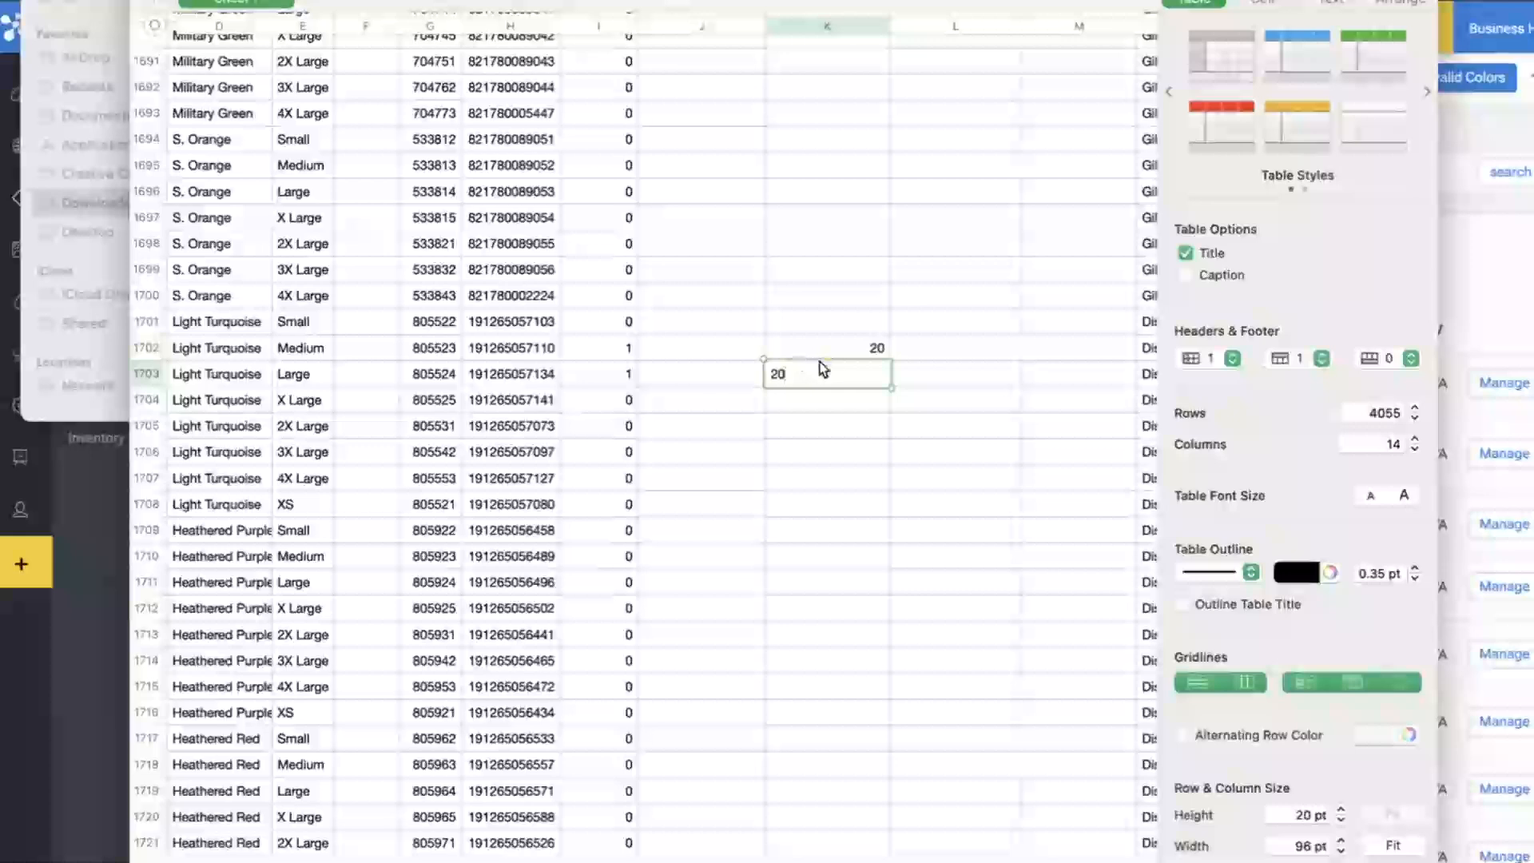
{"action": "left_click", "coordinate": [817, 428]}
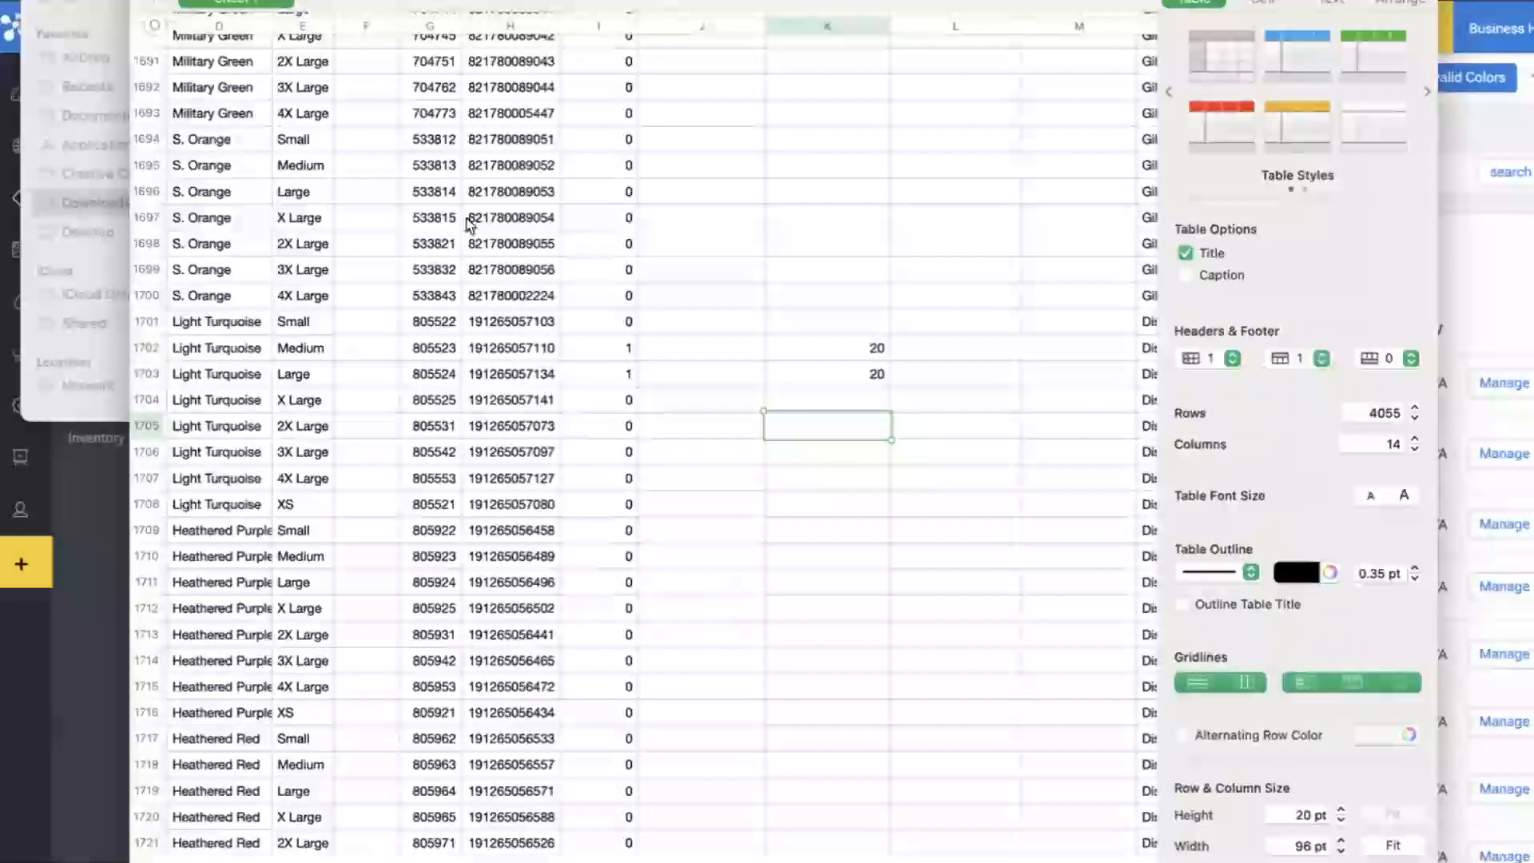
- Export the spreadsheet as a CSV file named Inventory Import 1 to the Documents folder
{"action": "left_click", "coordinate": [151, 0]}
{"action": "mouse_move", "coordinate": [198, 147]}
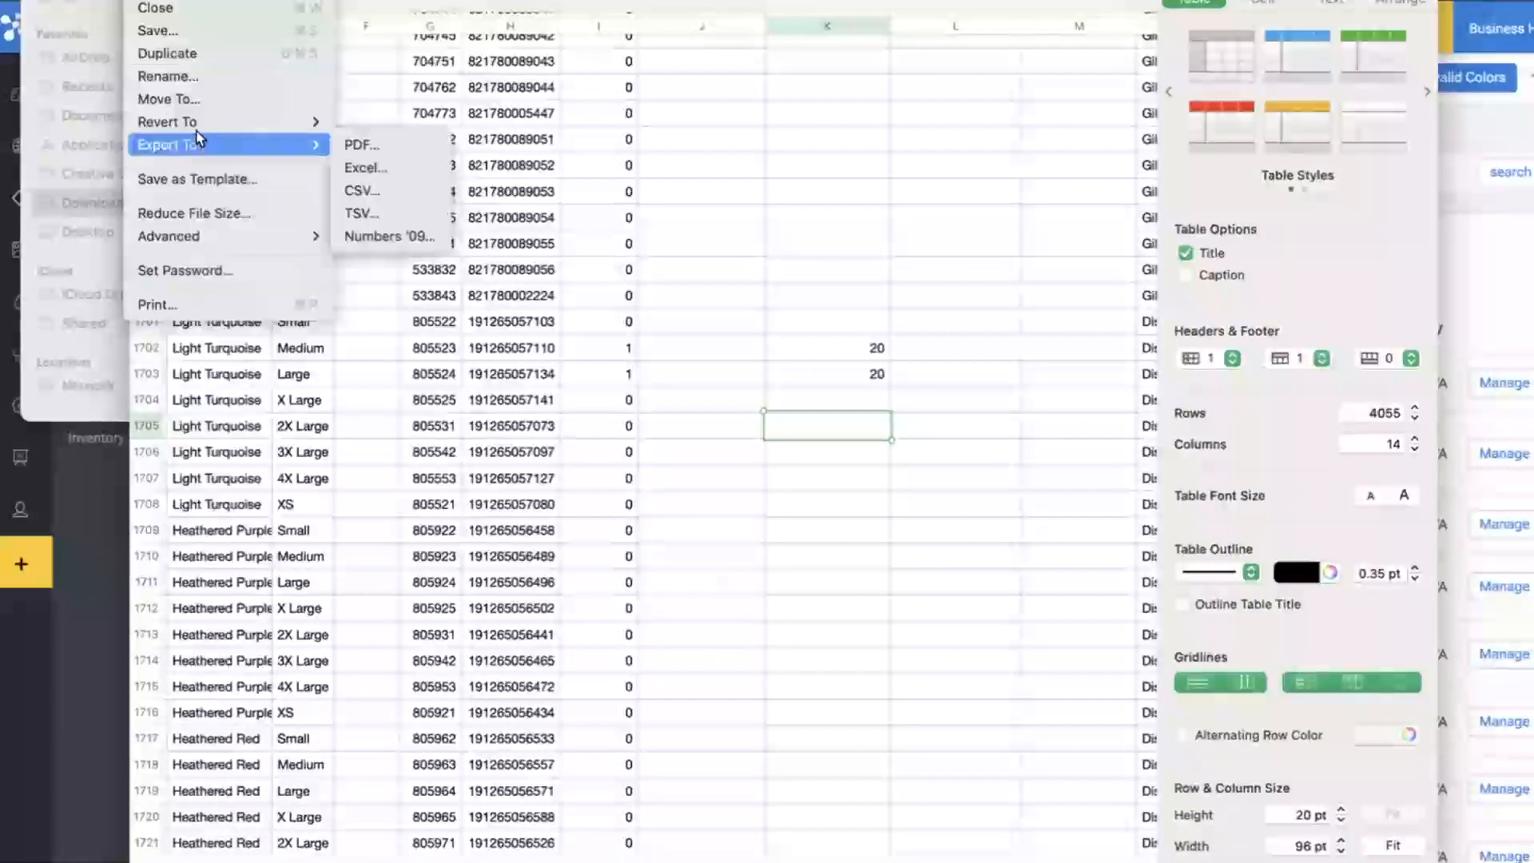
{"action": "left_click", "coordinate": [377, 192]}
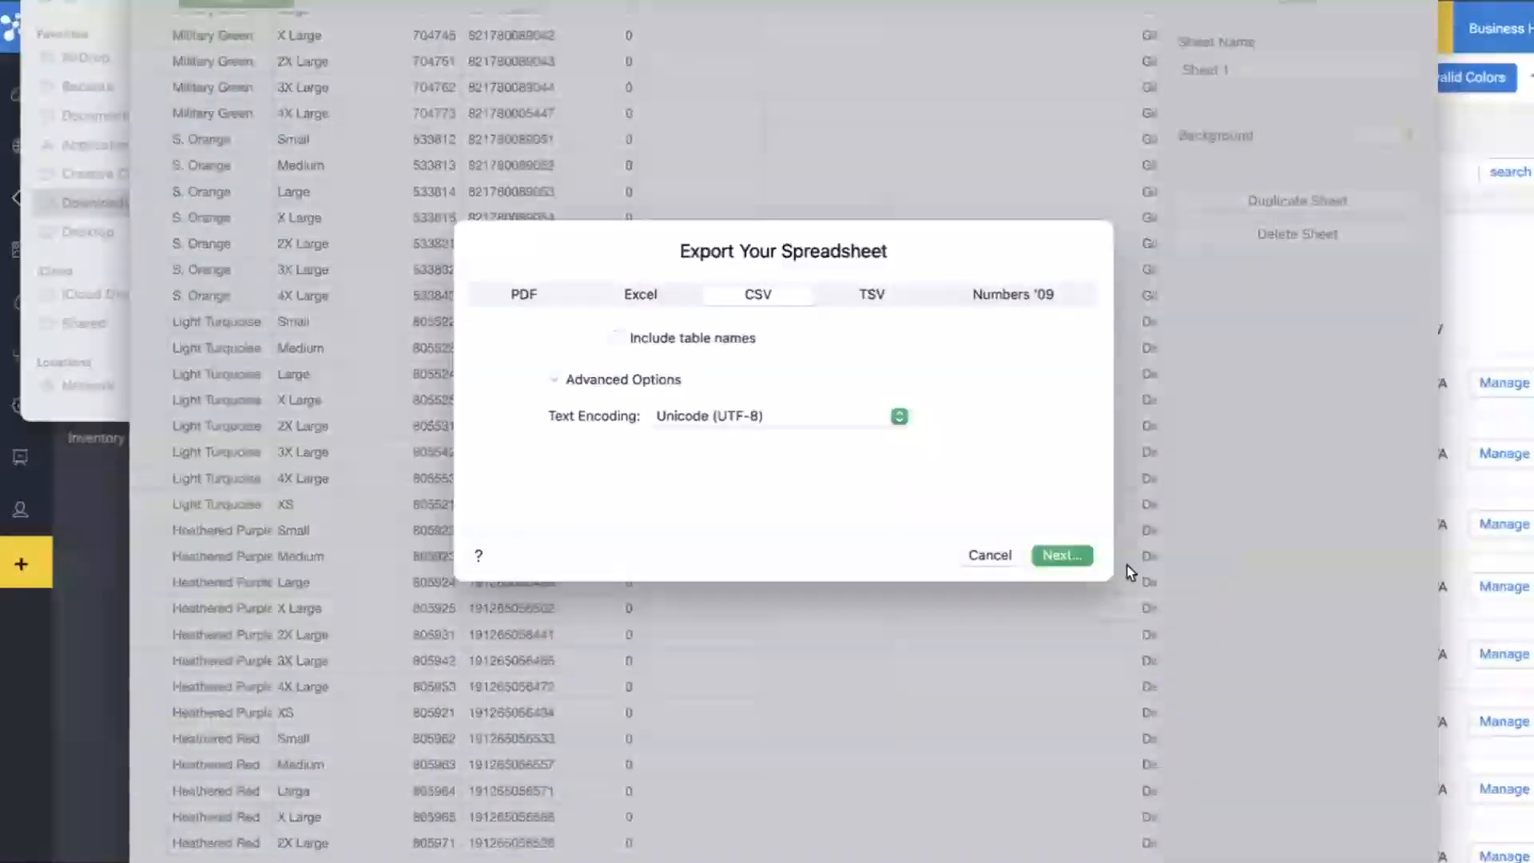
{"action": "left_click", "coordinate": [1061, 554]}
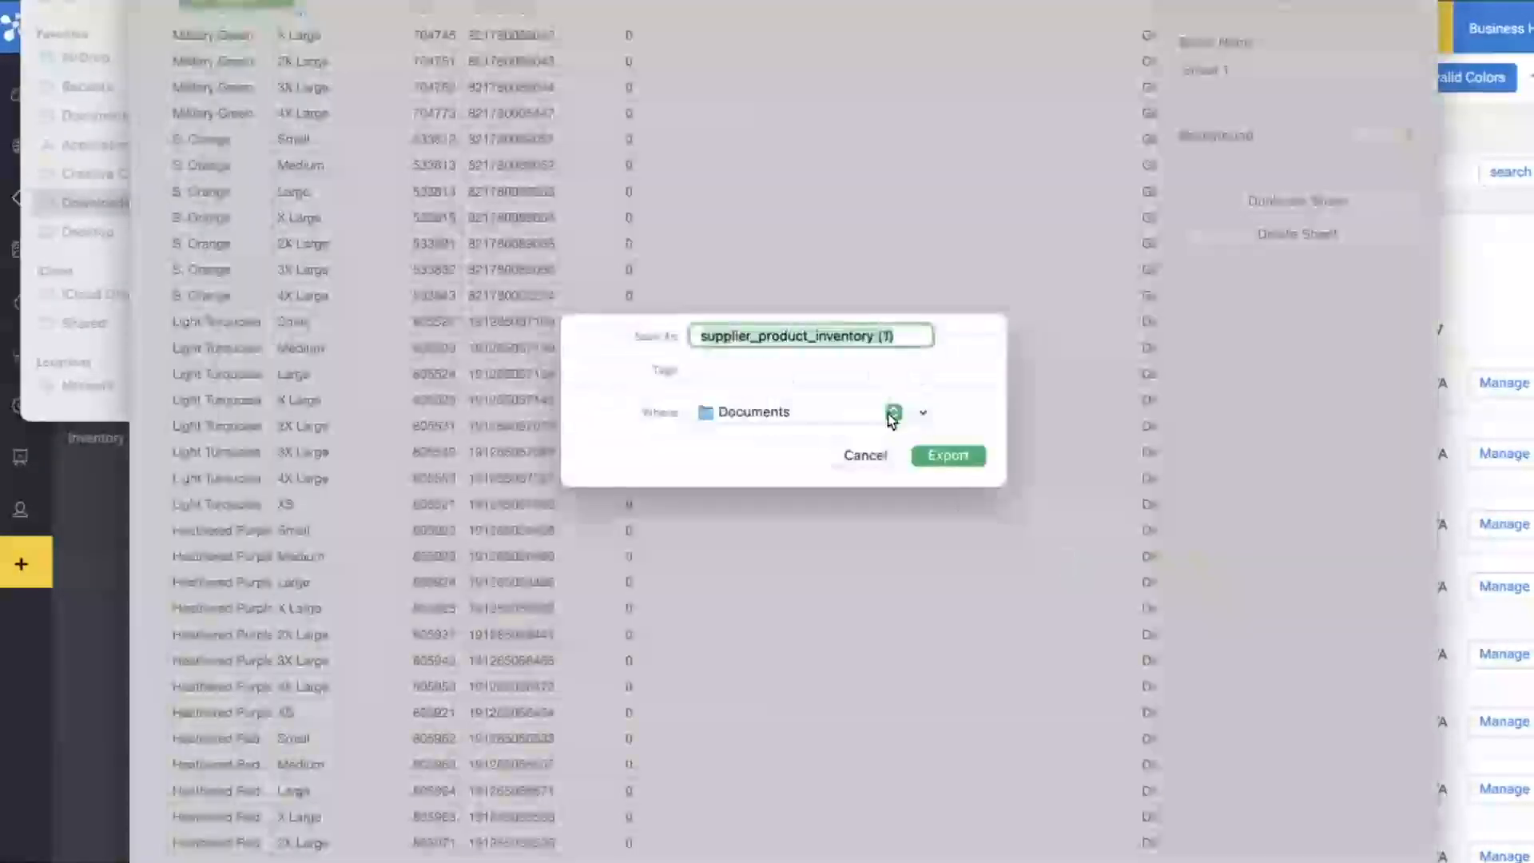
{"action": "type", "text": "Sup"}
{"action": "key", "text": "BackSpace"}
{"action": "key", "text": "BackSpace"}
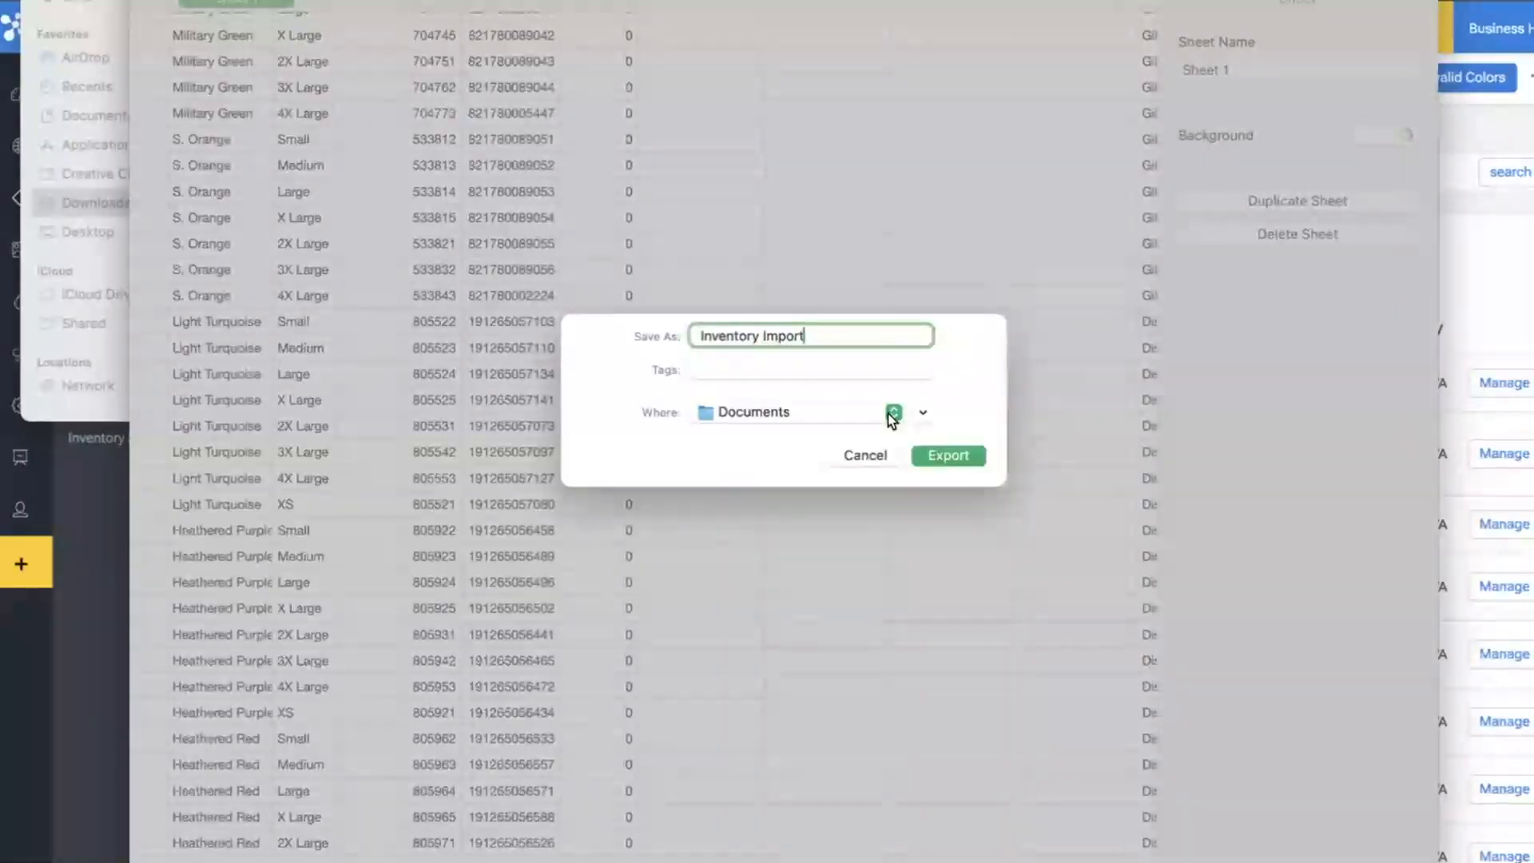
{"action": "key", "text": "Return"}
- Switch to DecoNetwork and start a new inventory levels import, continuing to its file upload stage
{"action": "key", "text": "ctrl+Up"}
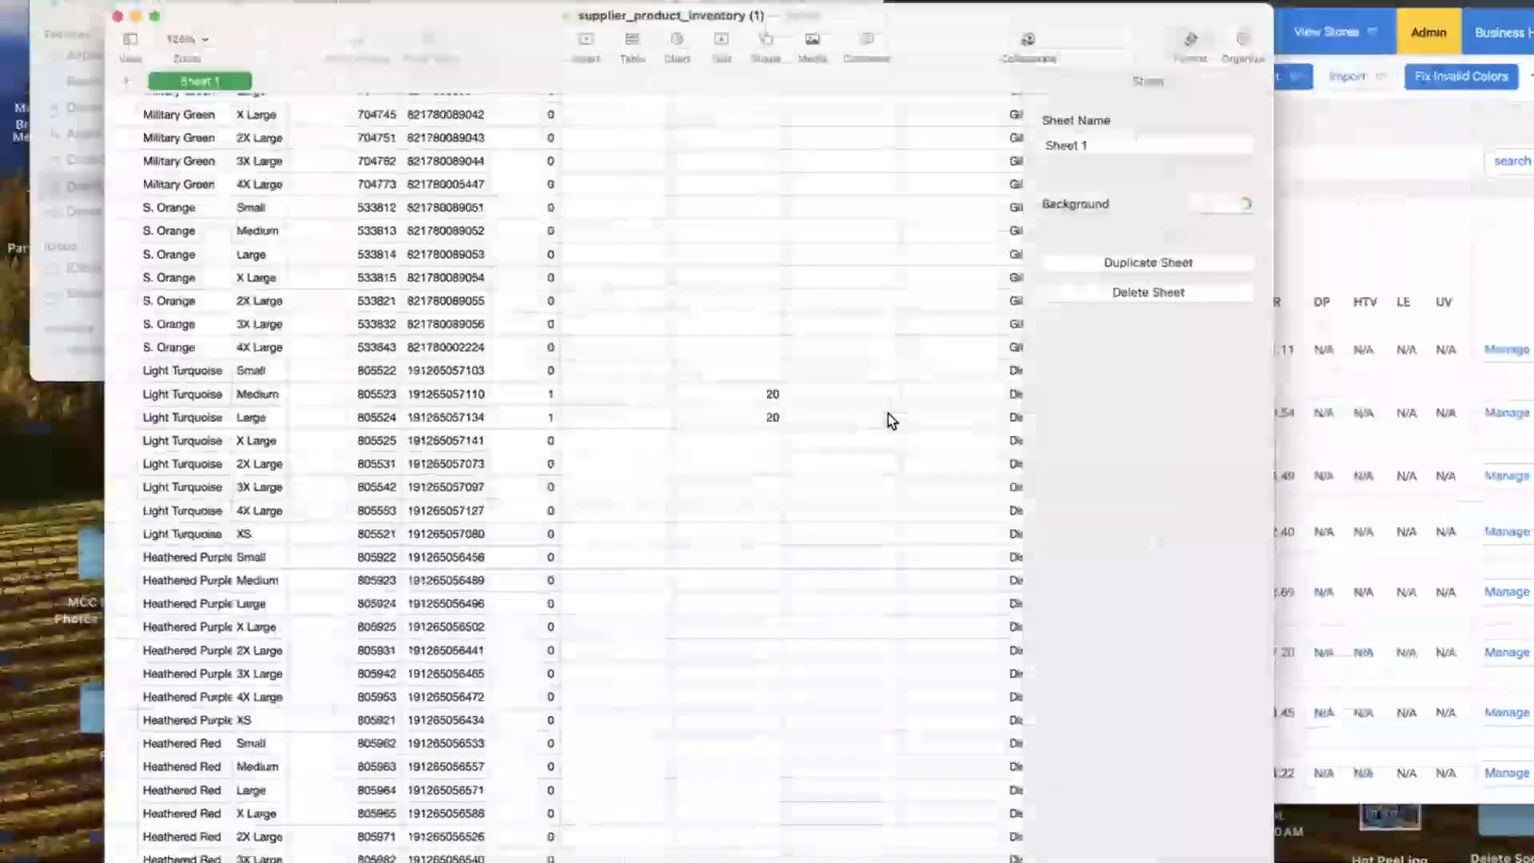
{"action": "left_click", "coordinate": [952, 387]}
{"action": "left_click", "coordinate": [1421, 70]}
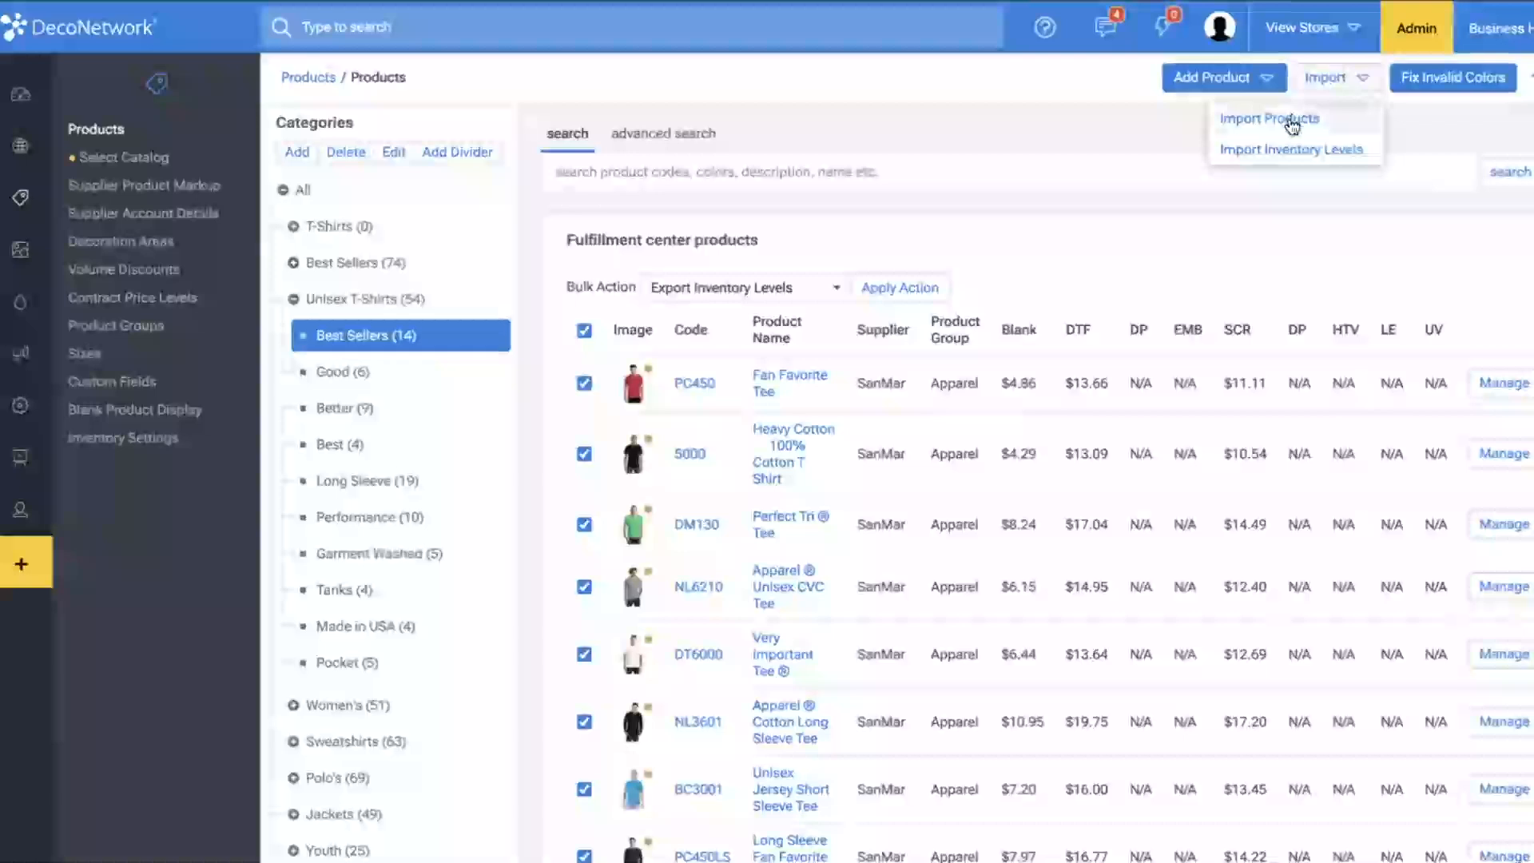
{"action": "left_click", "coordinate": [1289, 151]}
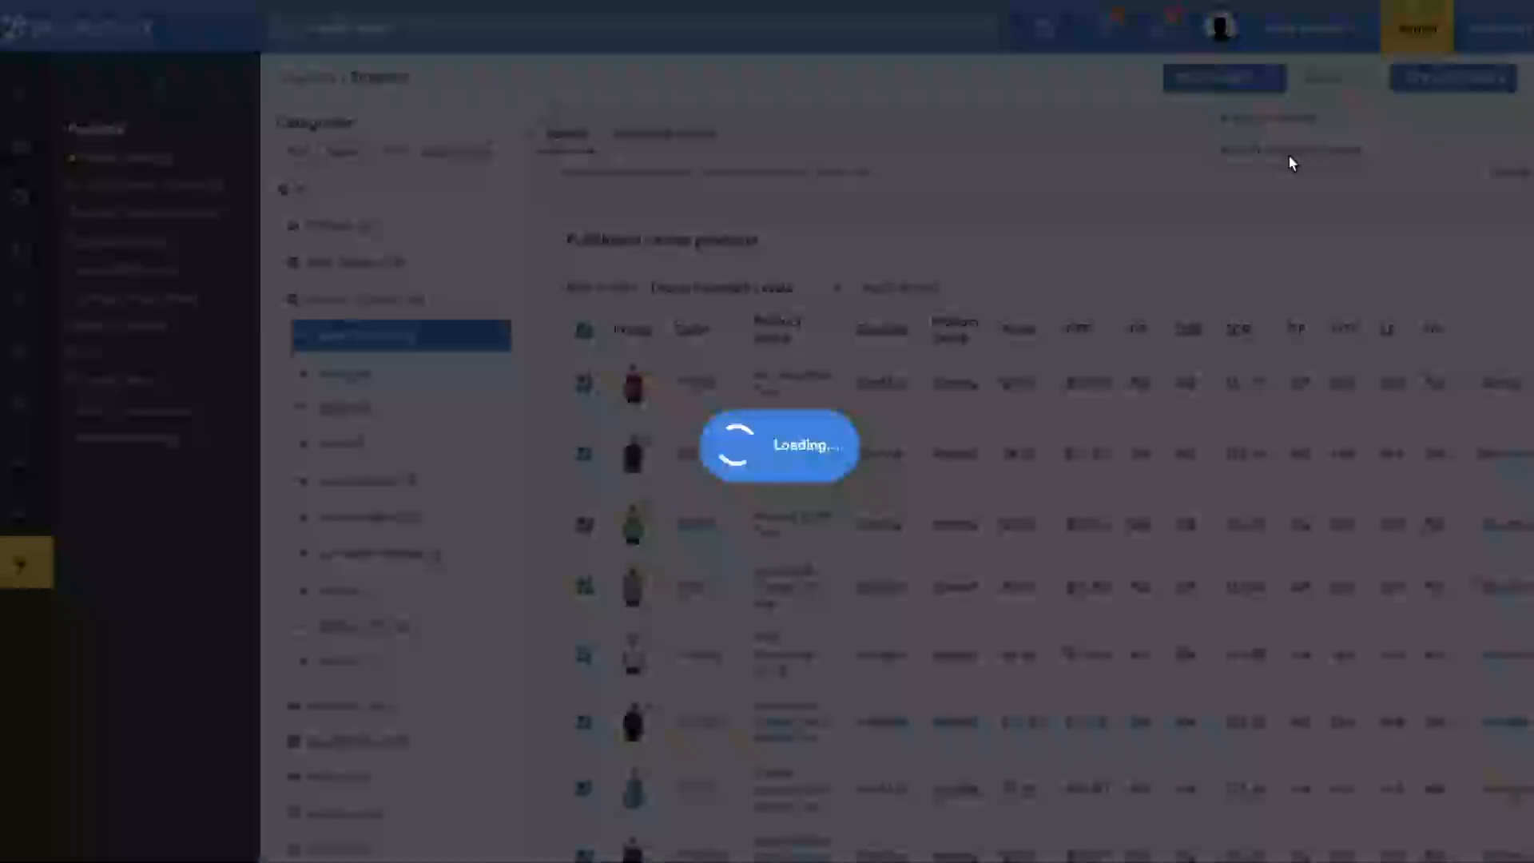
{"action": "left_click", "coordinate": [1455, 85]}
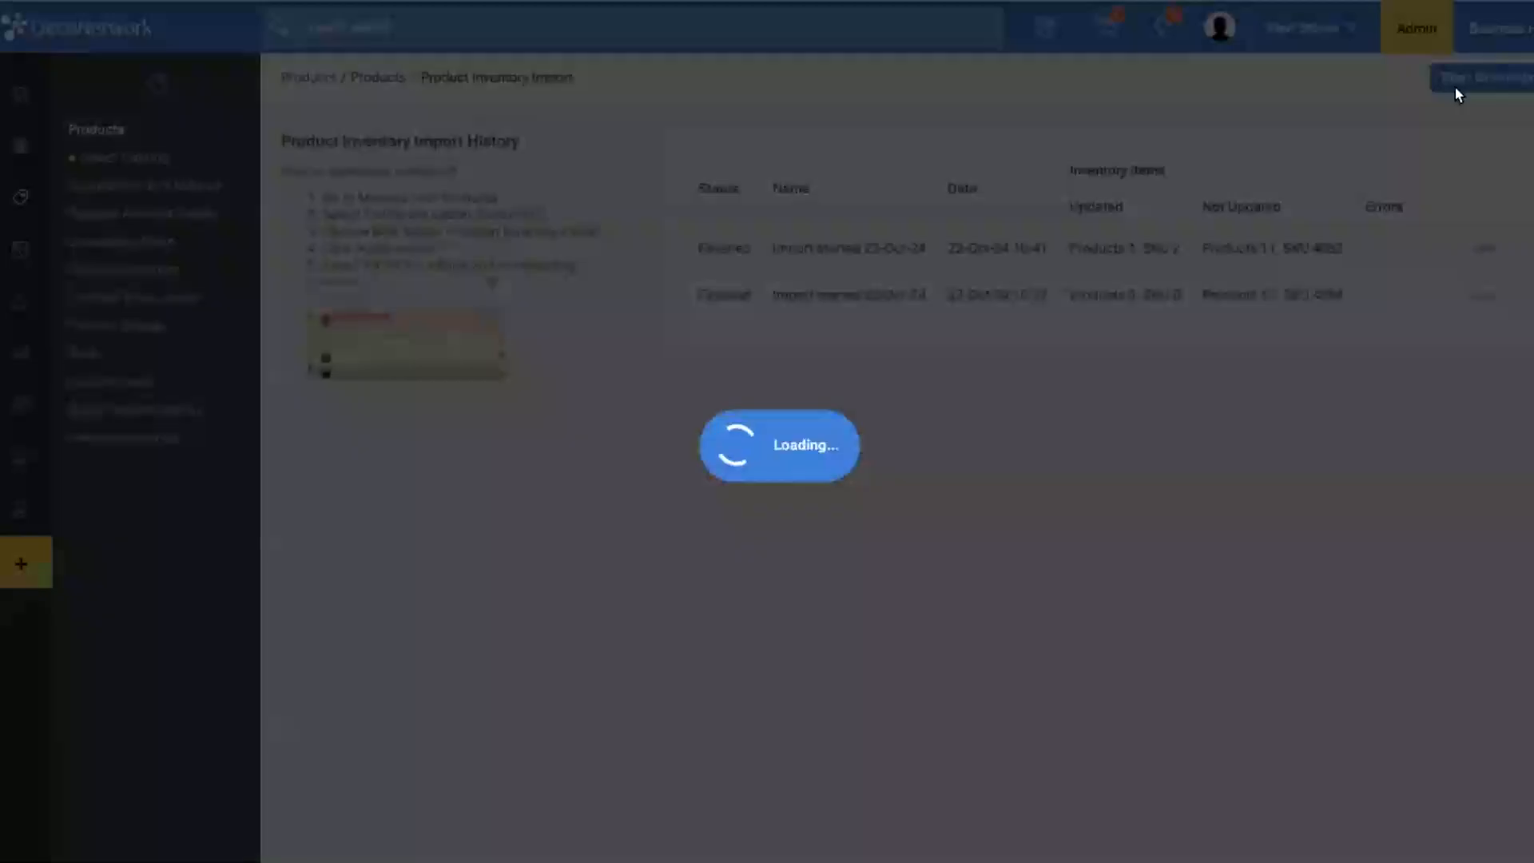
{"action": "left_click", "coordinate": [950, 860]}
- Upload Inventory Import 1 from the Documents folder and run the inventory import past its summary
{"action": "left_click", "coordinate": [731, 216]}
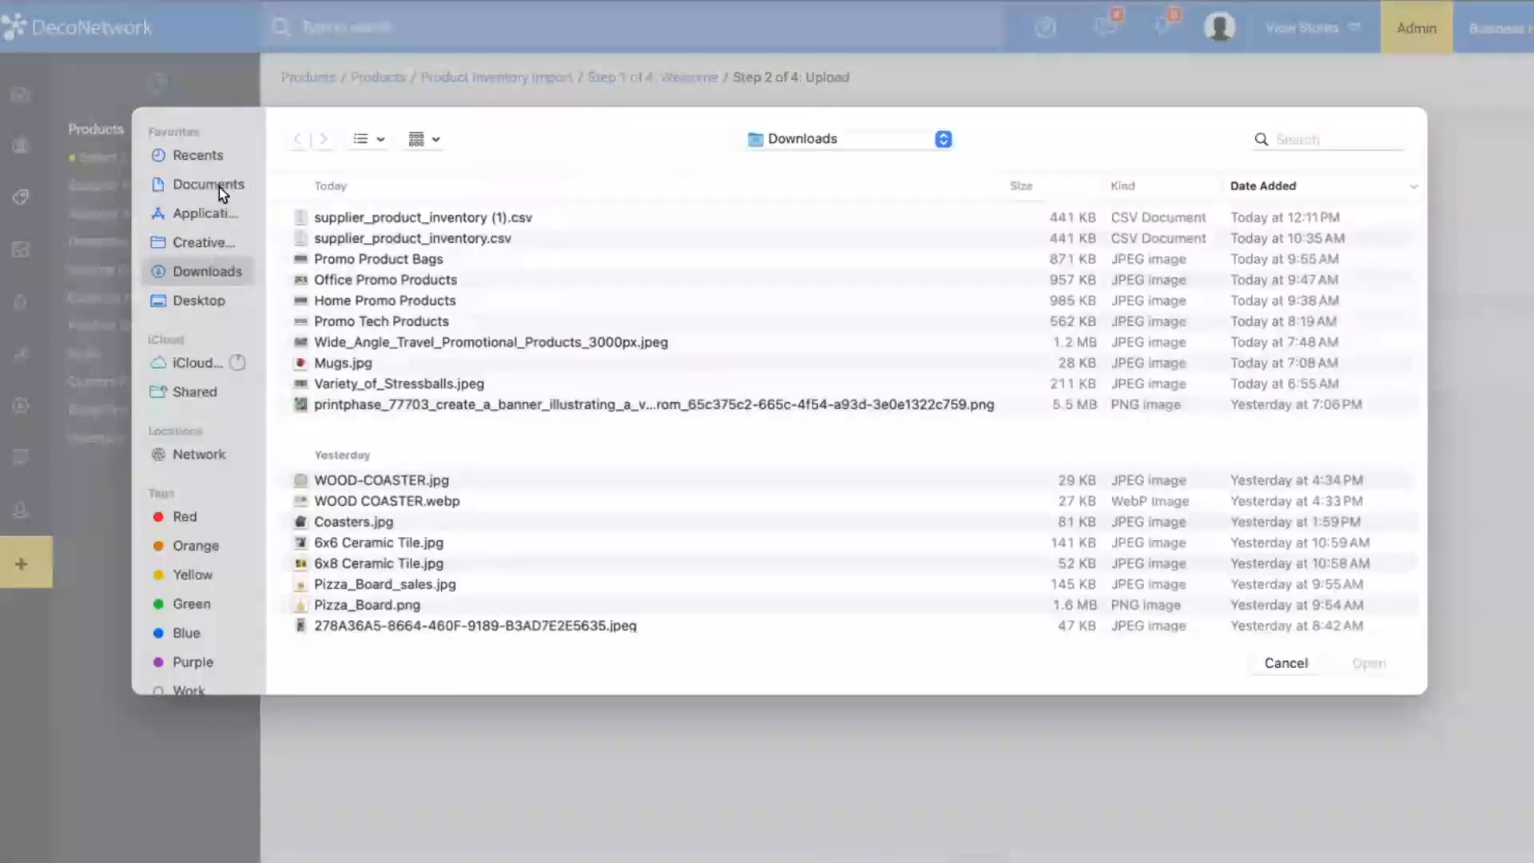
{"action": "left_click", "coordinate": [209, 185]}
{"action": "double_click", "coordinate": [439, 214]}
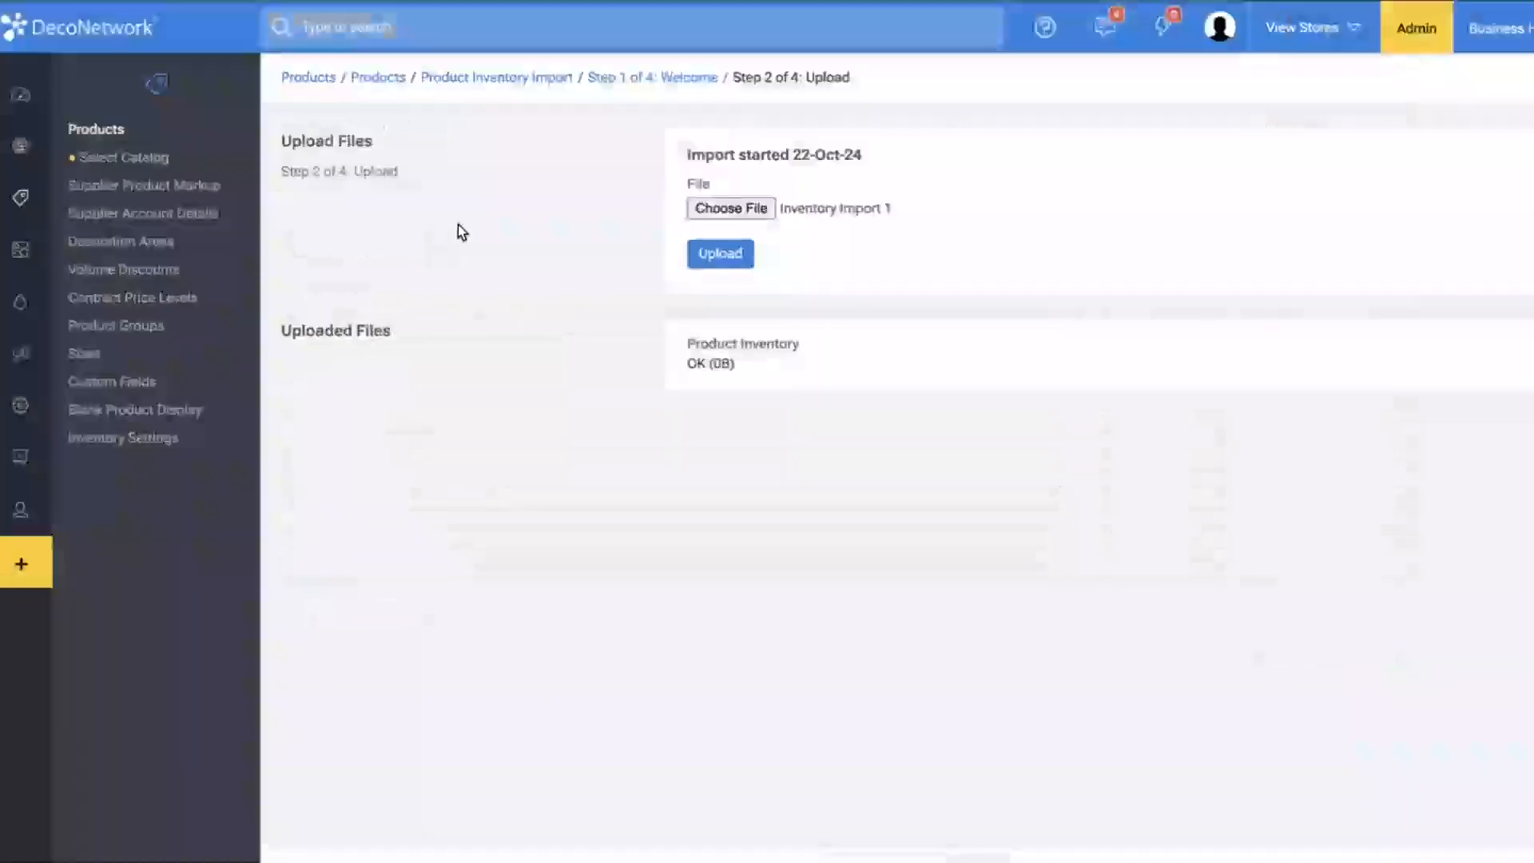
{"action": "left_click", "coordinate": [708, 254]}
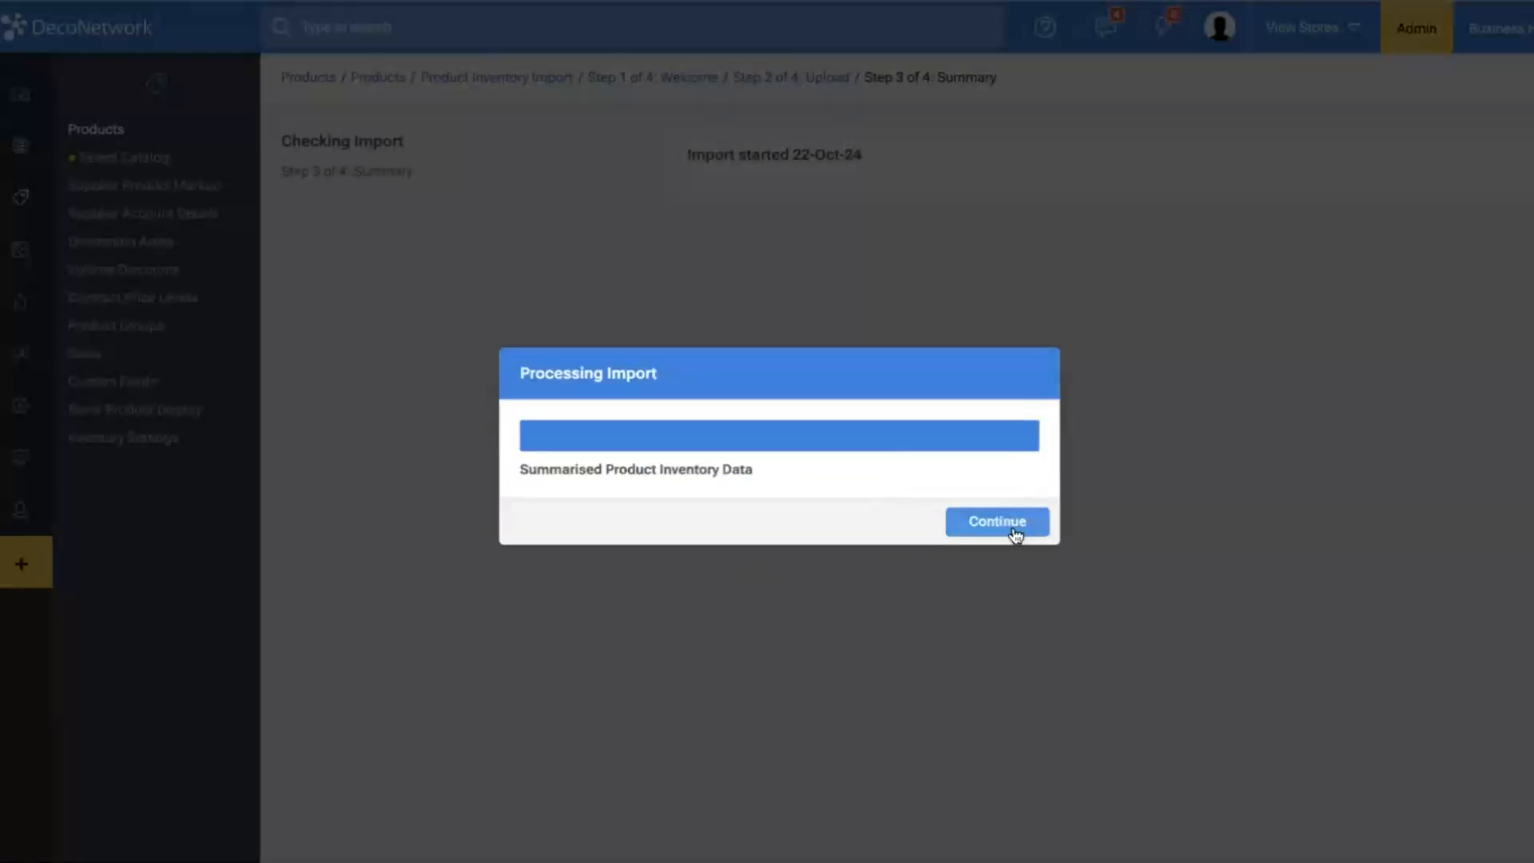
{"action": "left_click", "coordinate": [1013, 529]}
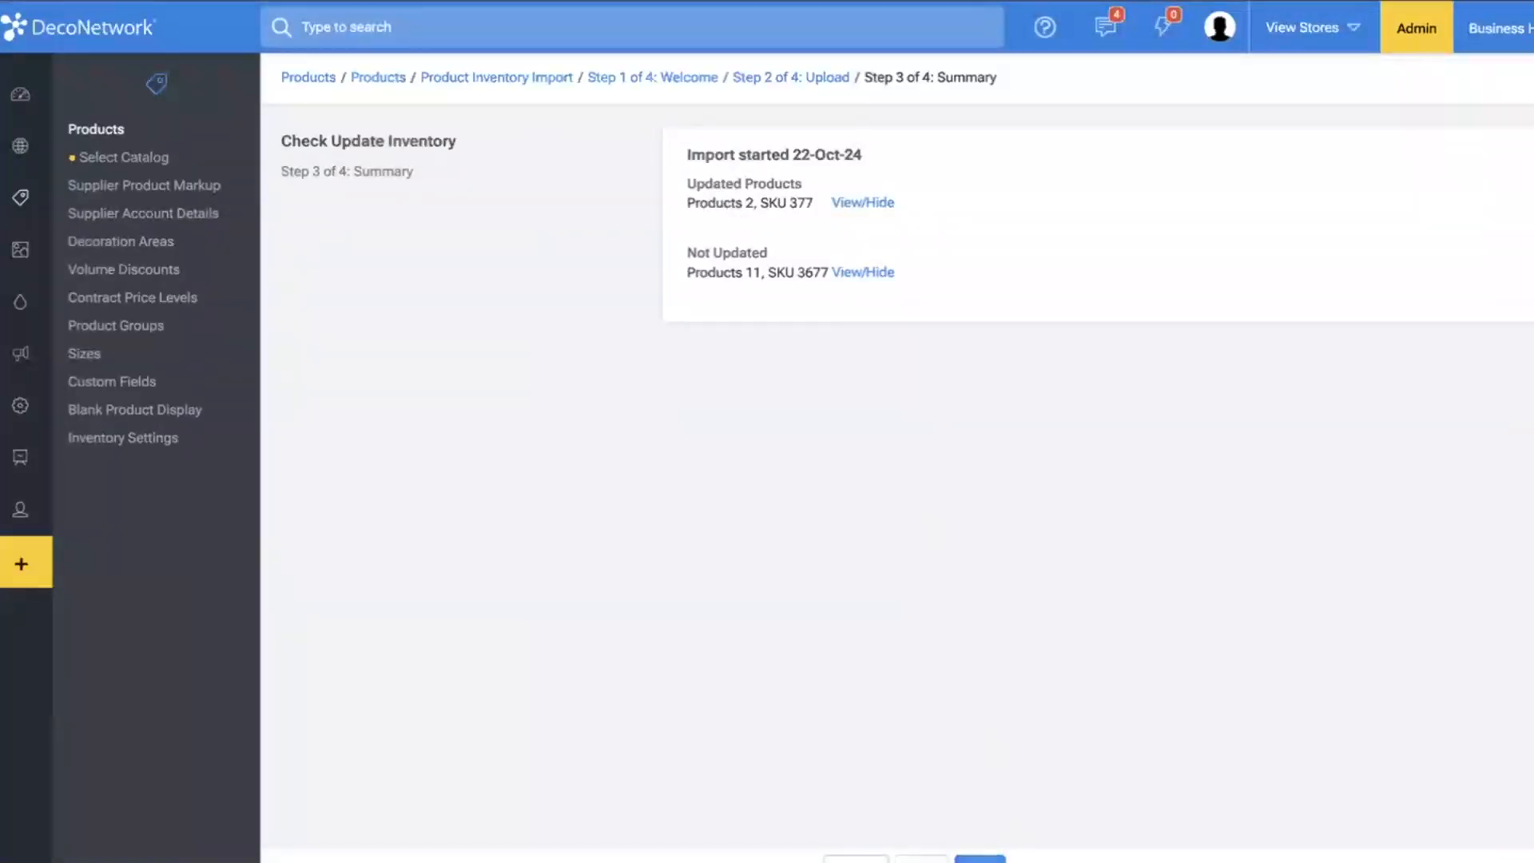
{"action": "left_click", "coordinate": [980, 859]}
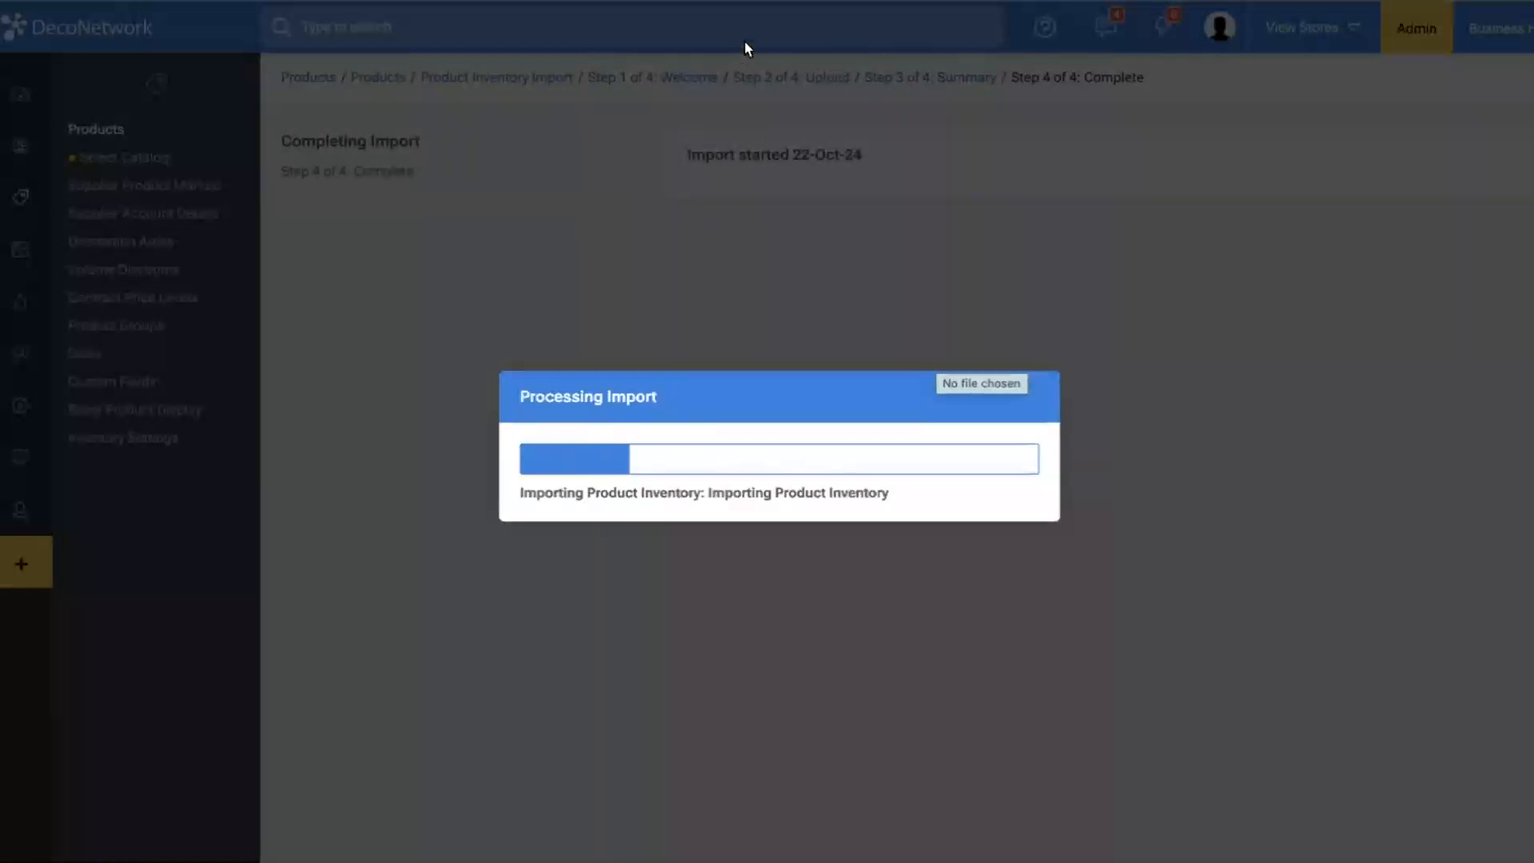
- Switch to the Numbers spreadsheet and review the Stock Item and Inventory on Hand entries for DT6000 Light Turquoise Medium and Large
{"action": "left_click", "coordinate": [592, 309]}
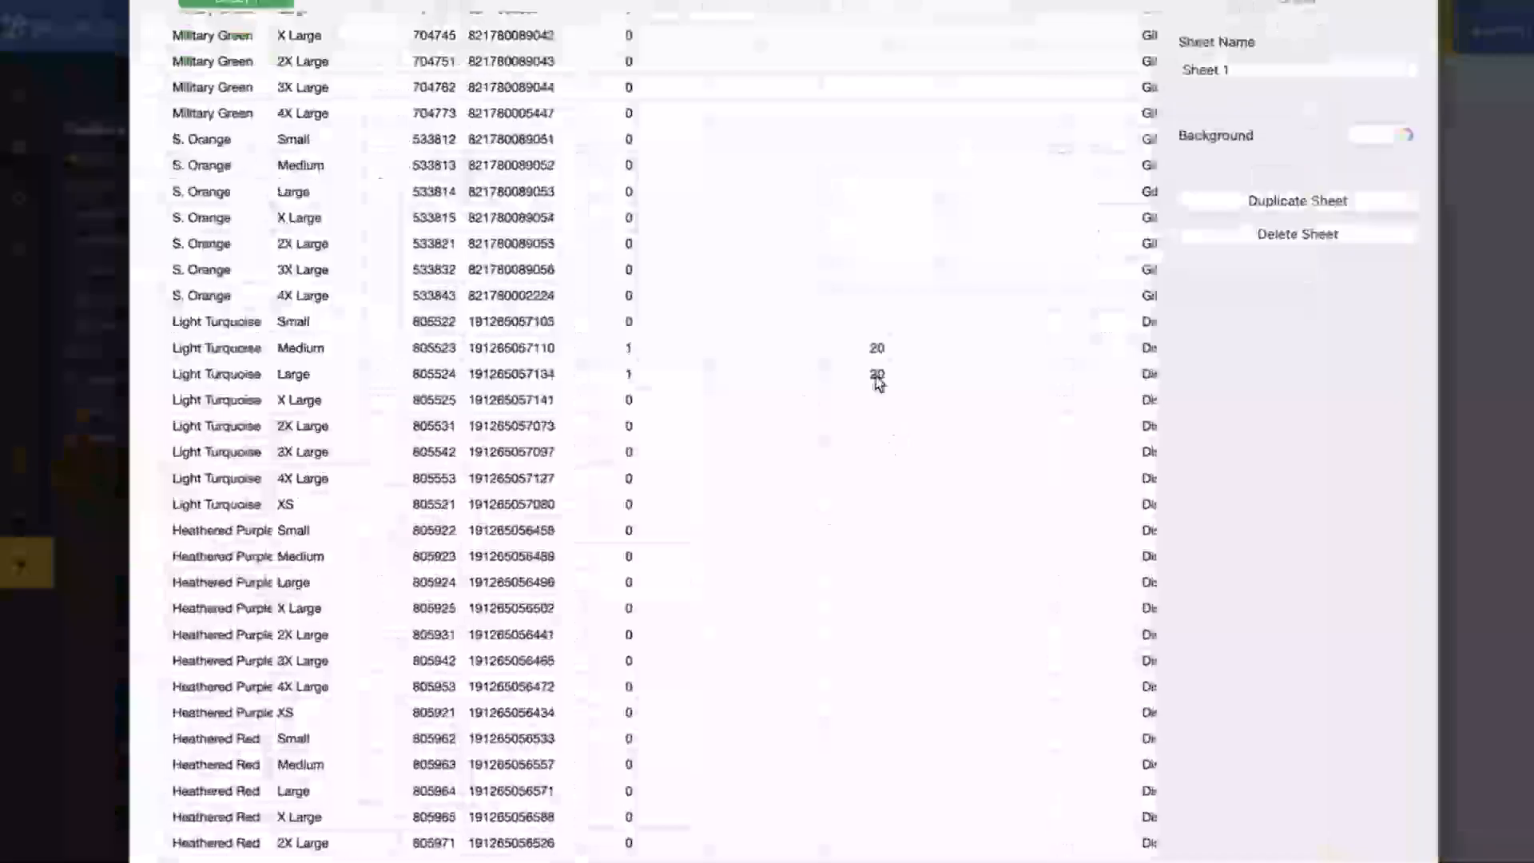
{"action": "left_click", "coordinate": [877, 356]}
{"action": "left_click", "coordinate": [875, 377]}
{"action": "left_click", "coordinate": [877, 349]}
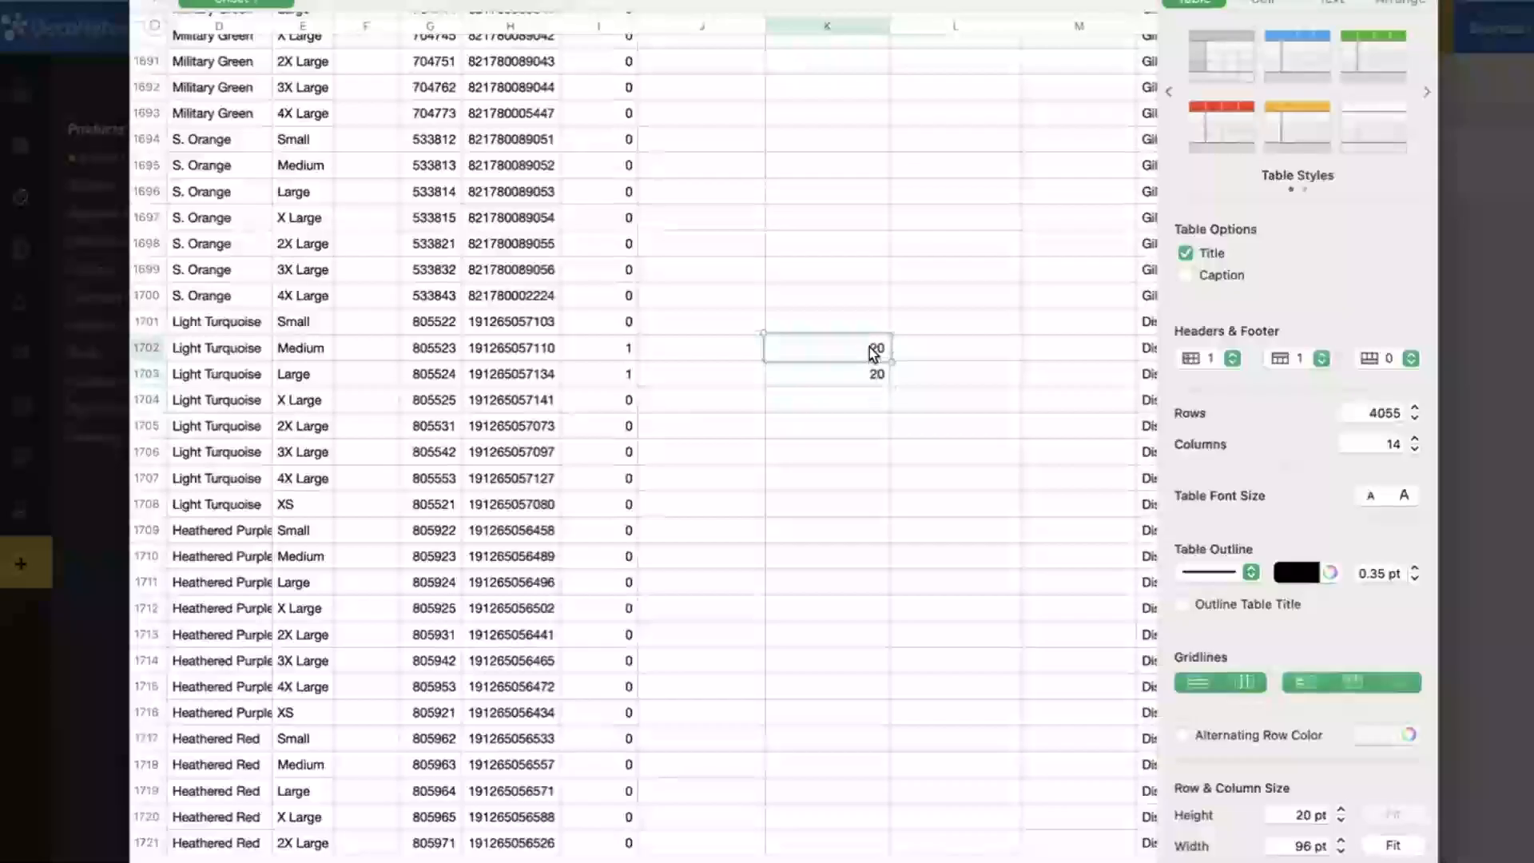
{"action": "left_click", "coordinate": [628, 351]}
{"action": "left_click_drag", "start_coordinate": [622, 345], "coordinate": [625, 364]}
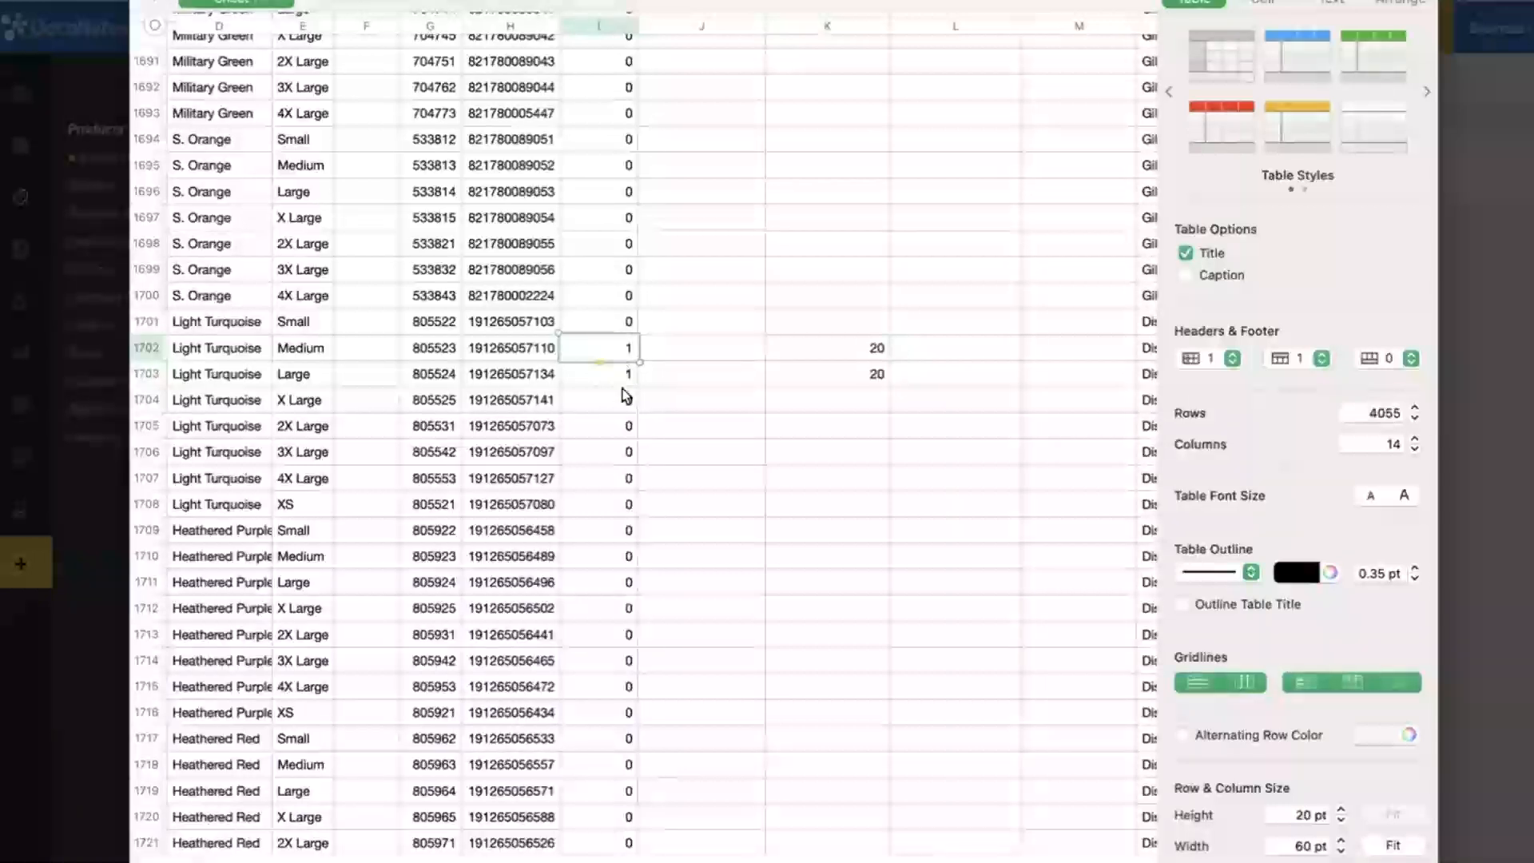
{"action": "left_click", "coordinate": [862, 353]}
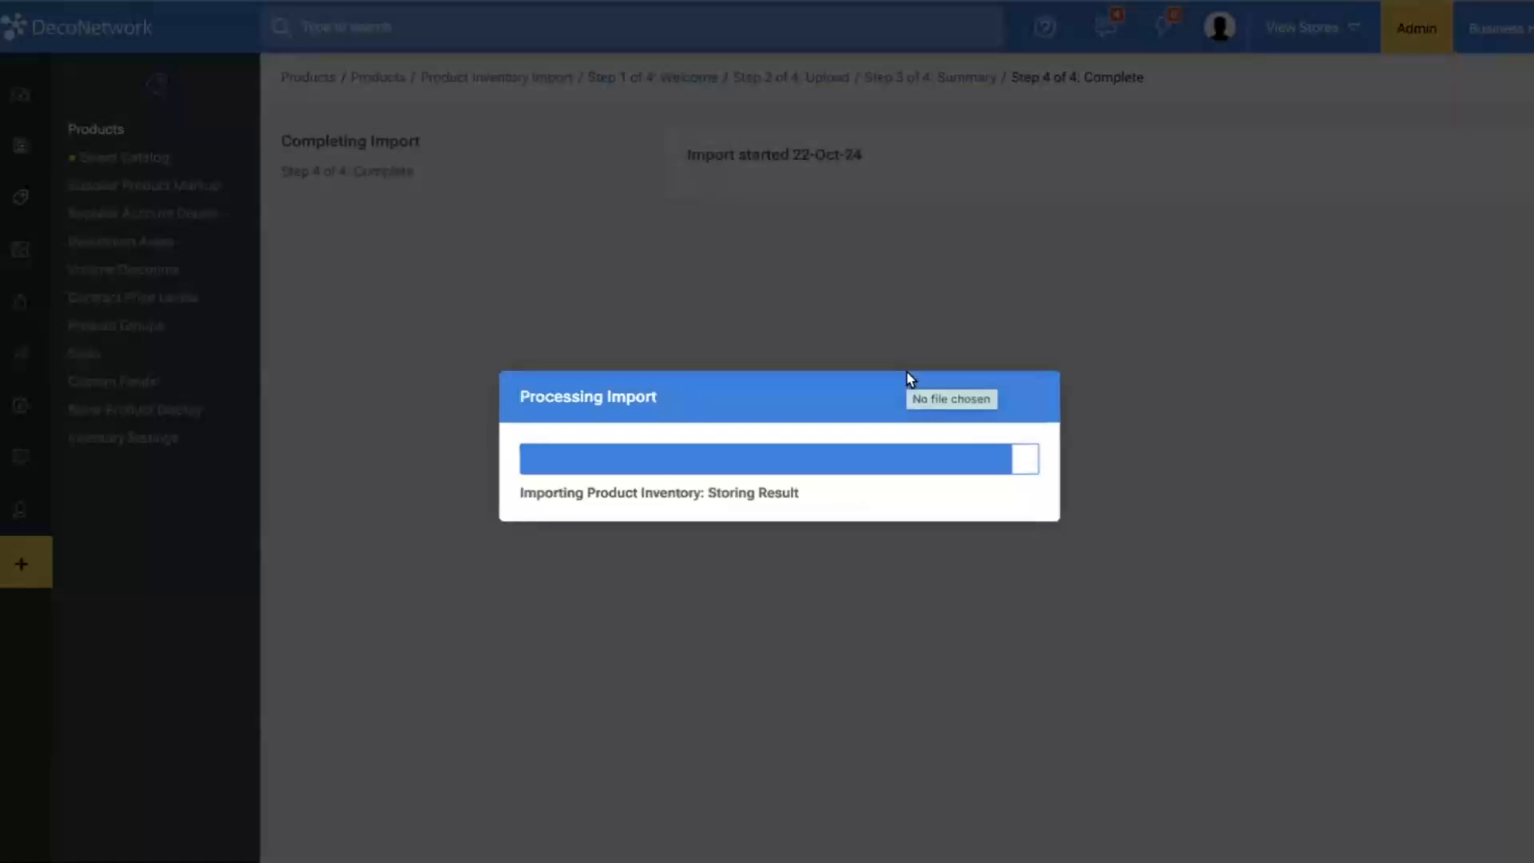
- Finish the inventory import in DecoNetwork and open product DT6000 from the product list
{"action": "left_click", "coordinate": [1004, 516]}
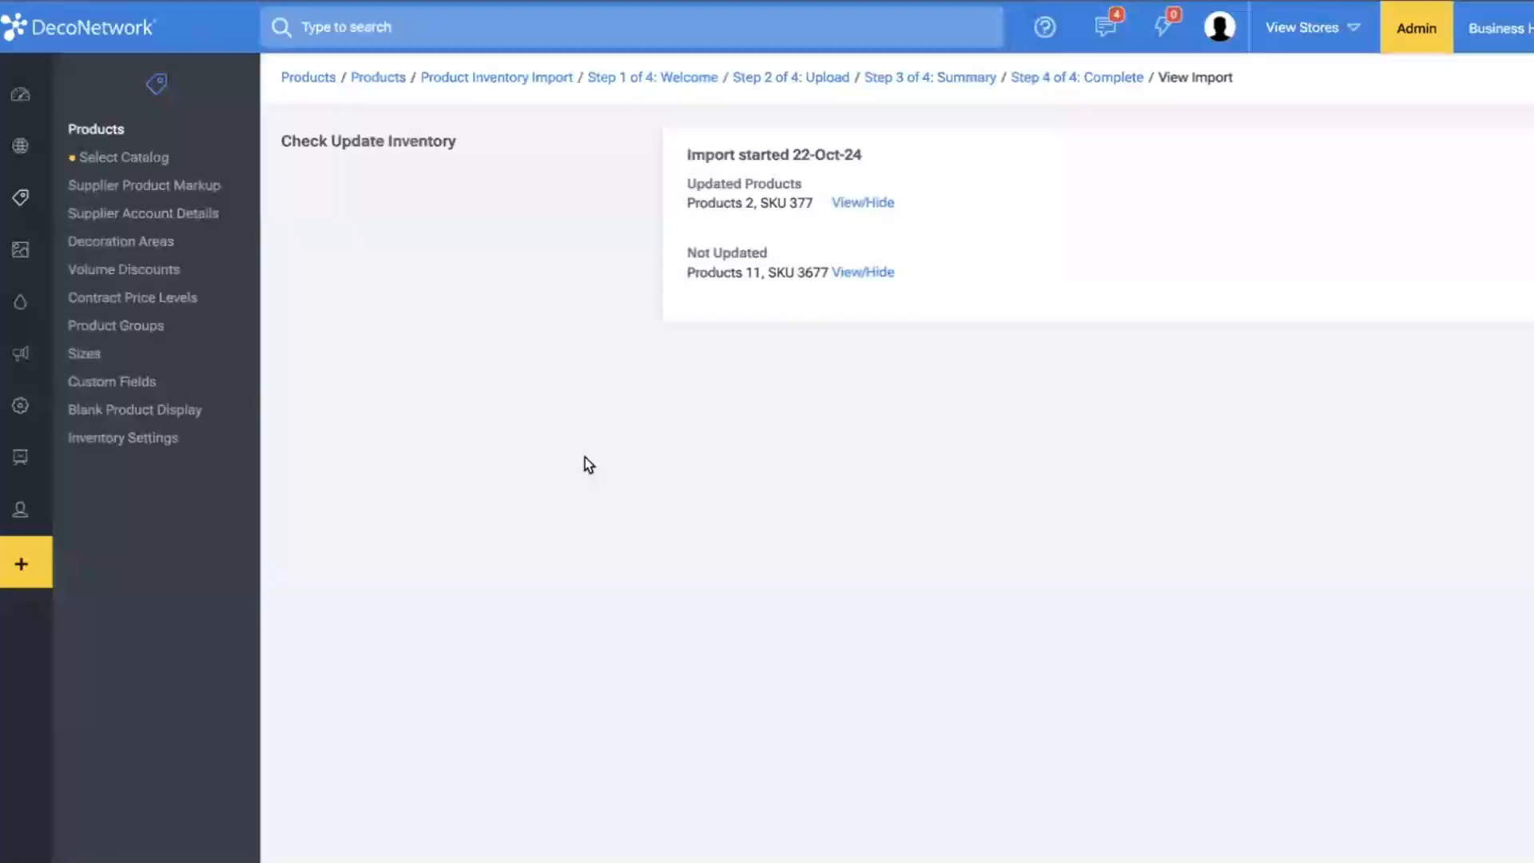
{"action": "left_click", "coordinate": [119, 128]}
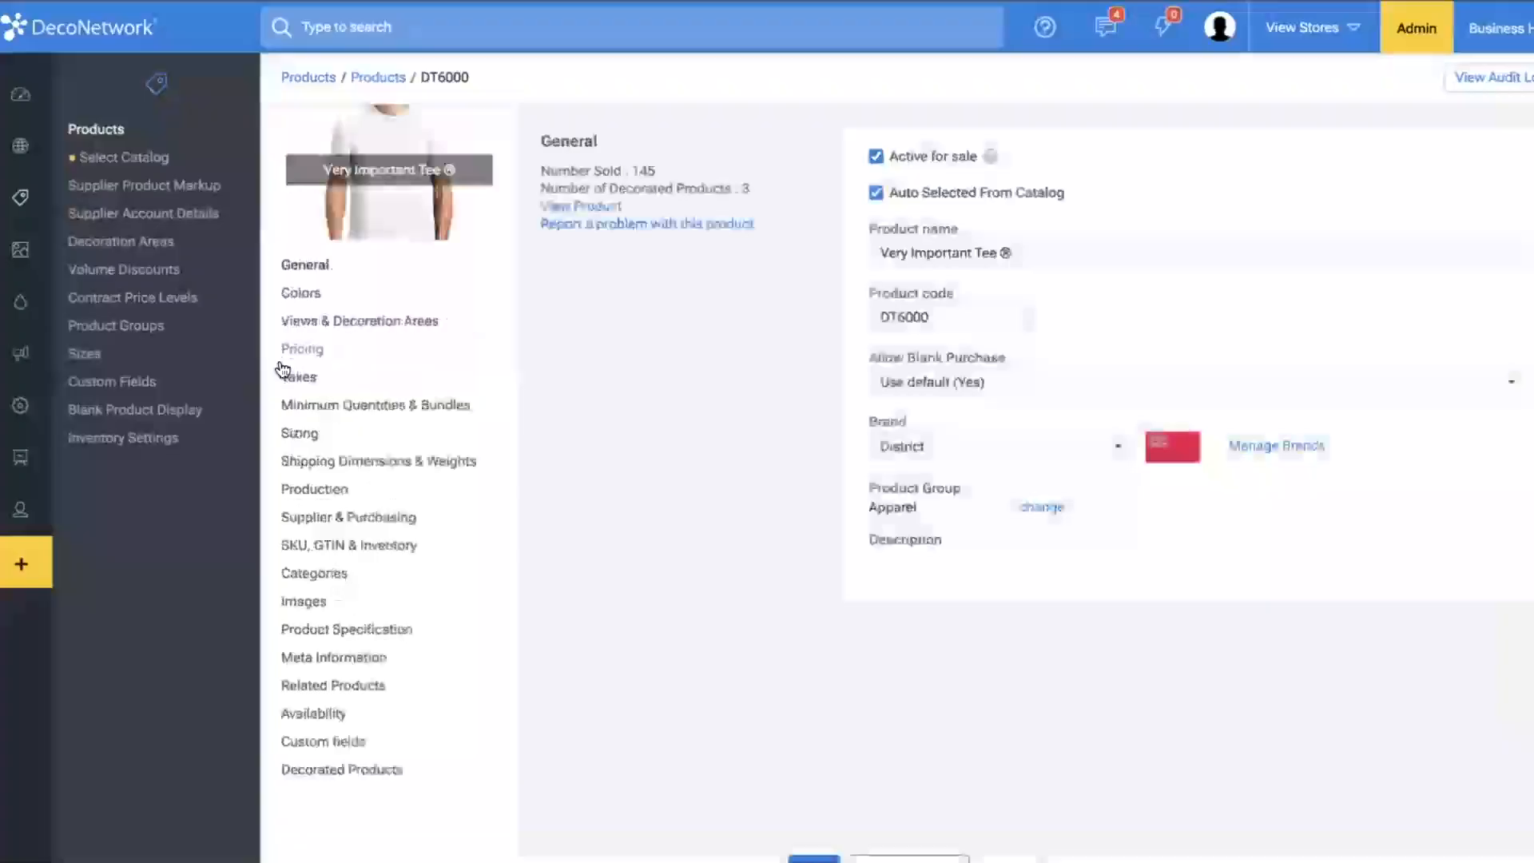
- Open the product's SKU, GTIN & Inventory section and examine the stock item and inventory columns for Light Turquoise Medium and Large
{"action": "left_click", "coordinate": [336, 546]}
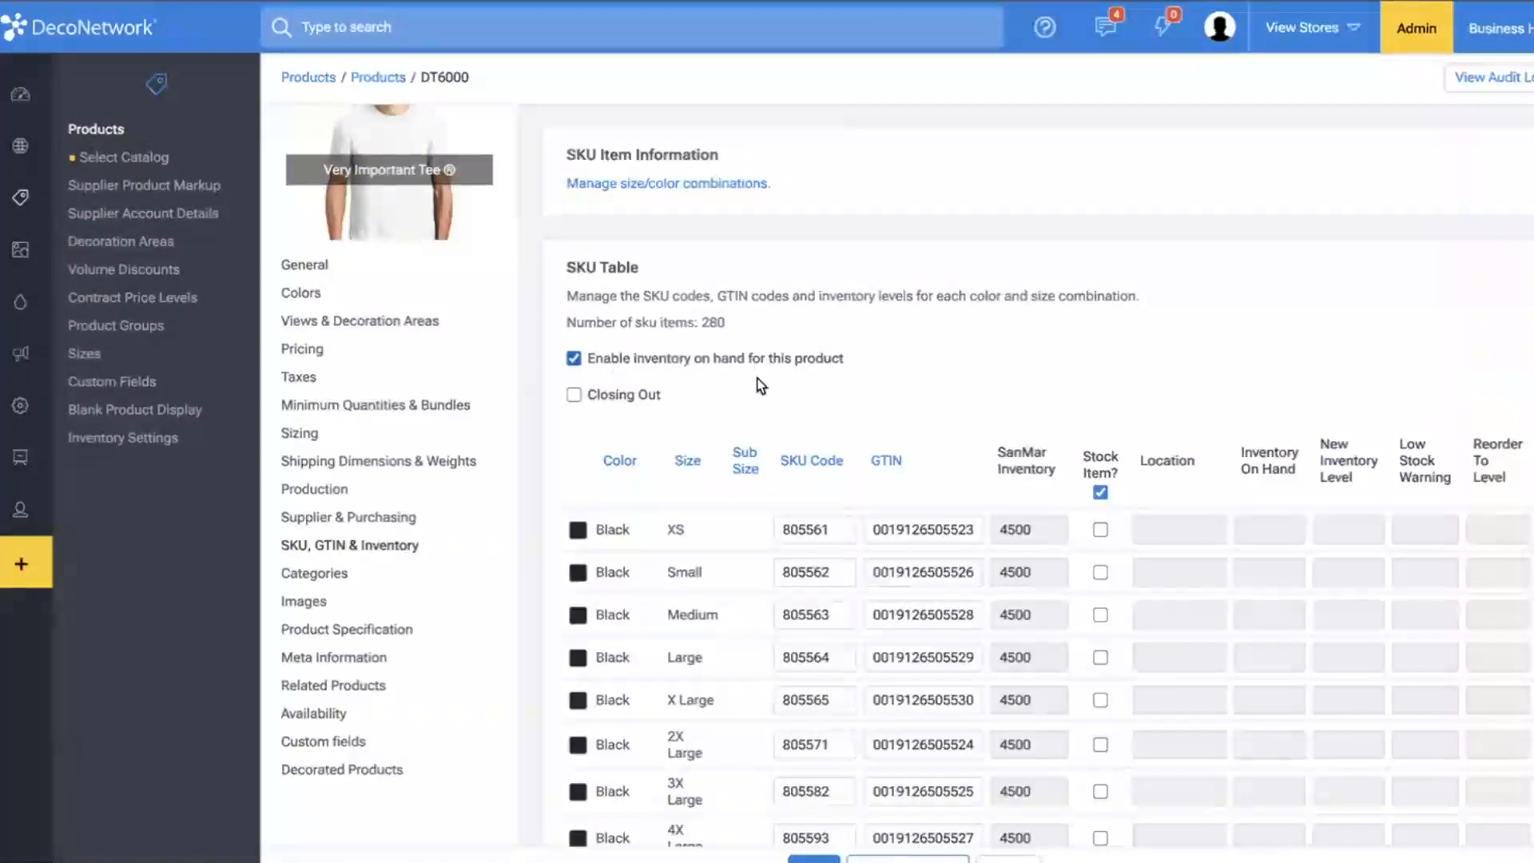
{"action": "scroll", "coordinate": [847, 467], "scroll_direction": "down", "scroll_amount": 20}
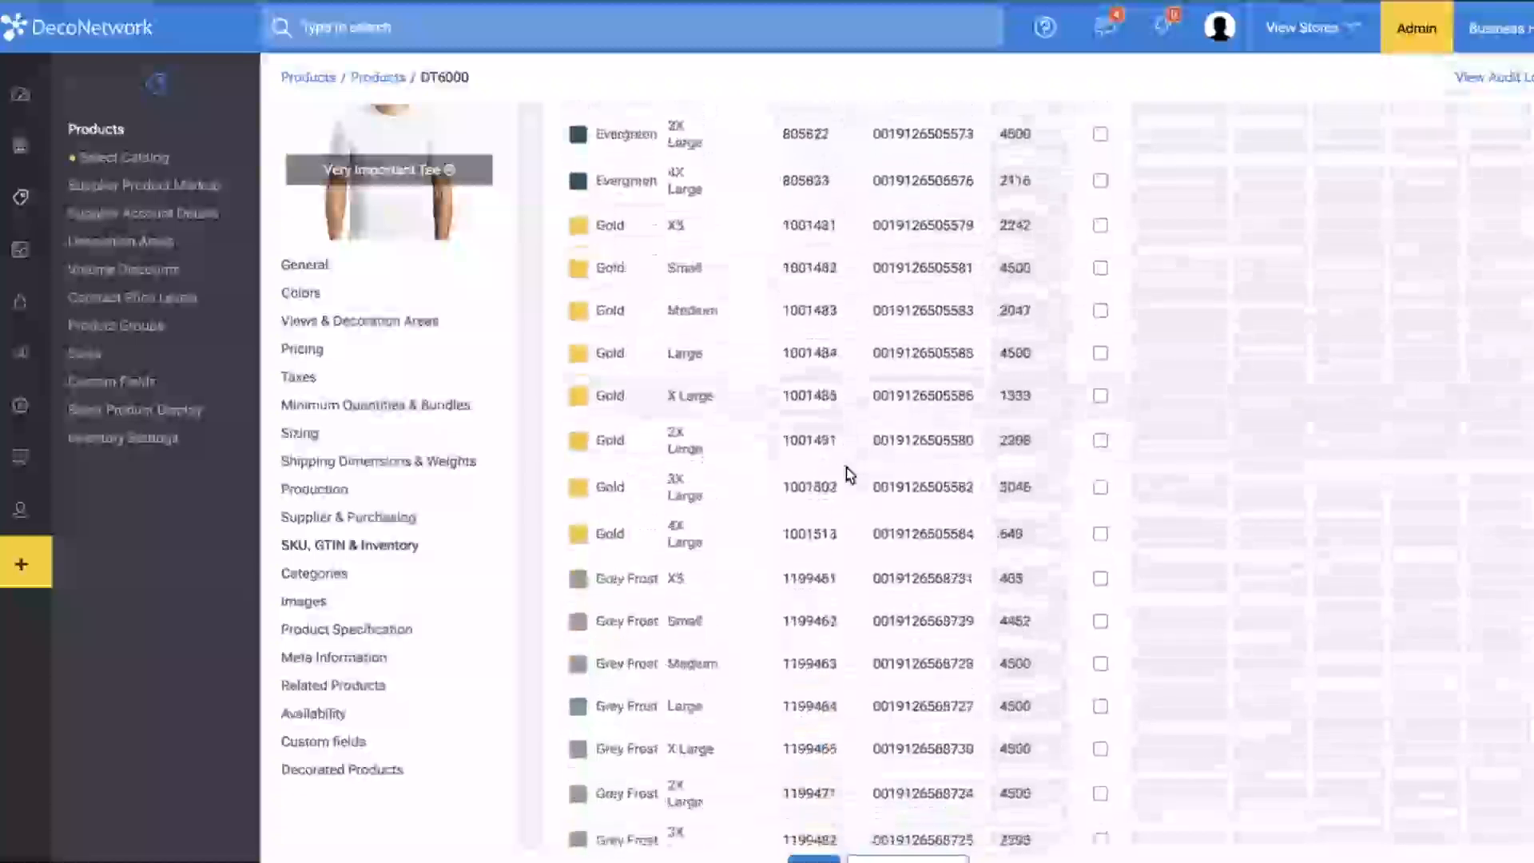
{"action": "scroll", "coordinate": [847, 467], "scroll_direction": "down", "scroll_amount": 12}
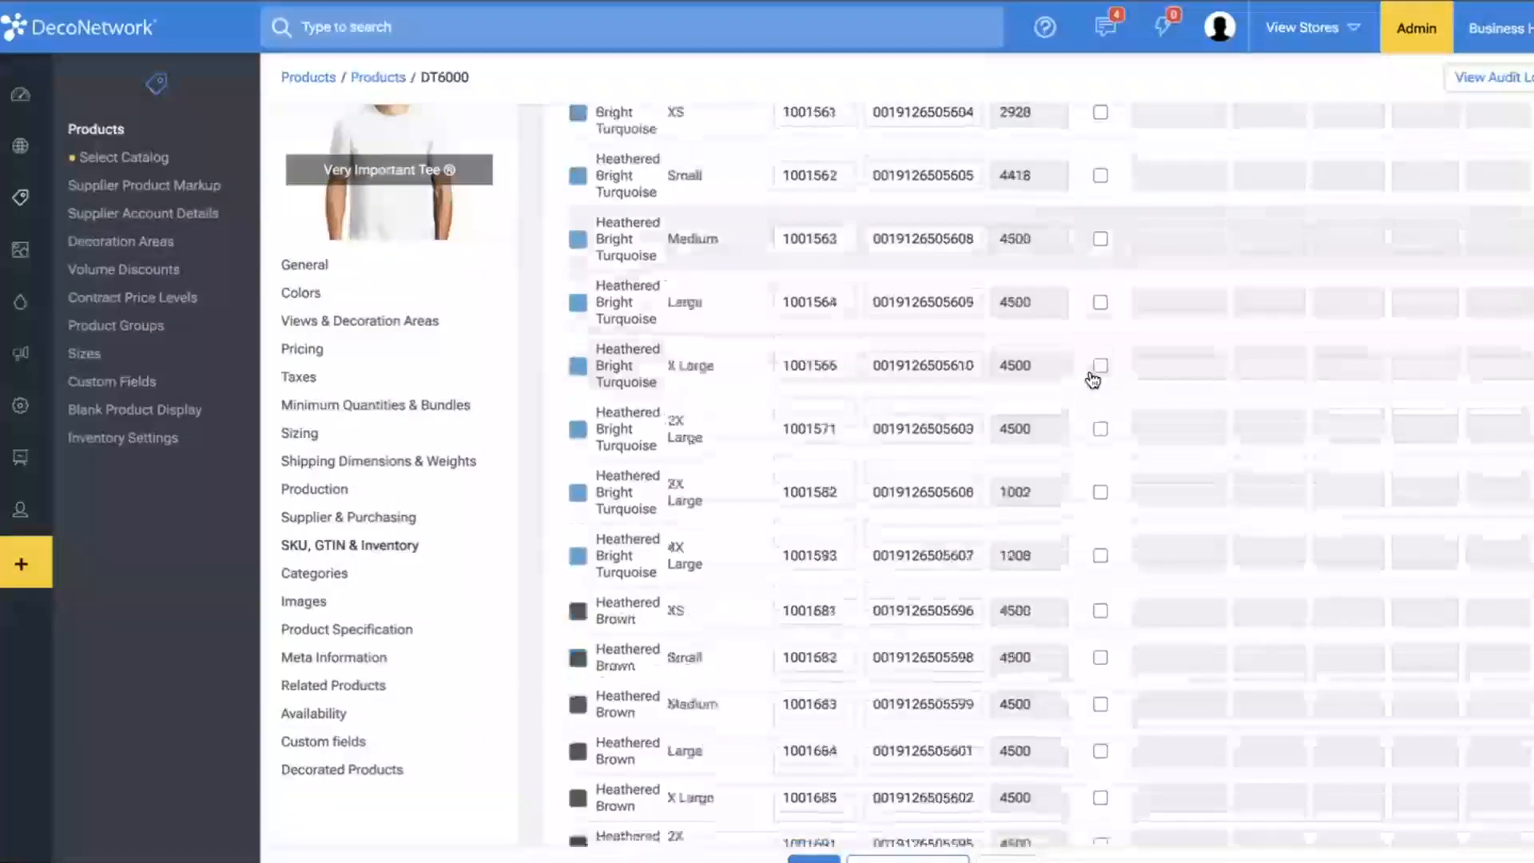
{"action": "scroll", "coordinate": [1093, 380], "scroll_direction": "down", "scroll_amount": 20}
{"action": "scroll", "coordinate": [1094, 380], "scroll_direction": "down", "scroll_amount": 15}
{"action": "scroll", "coordinate": [1093, 380], "scroll_direction": "up", "scroll_amount": 20}
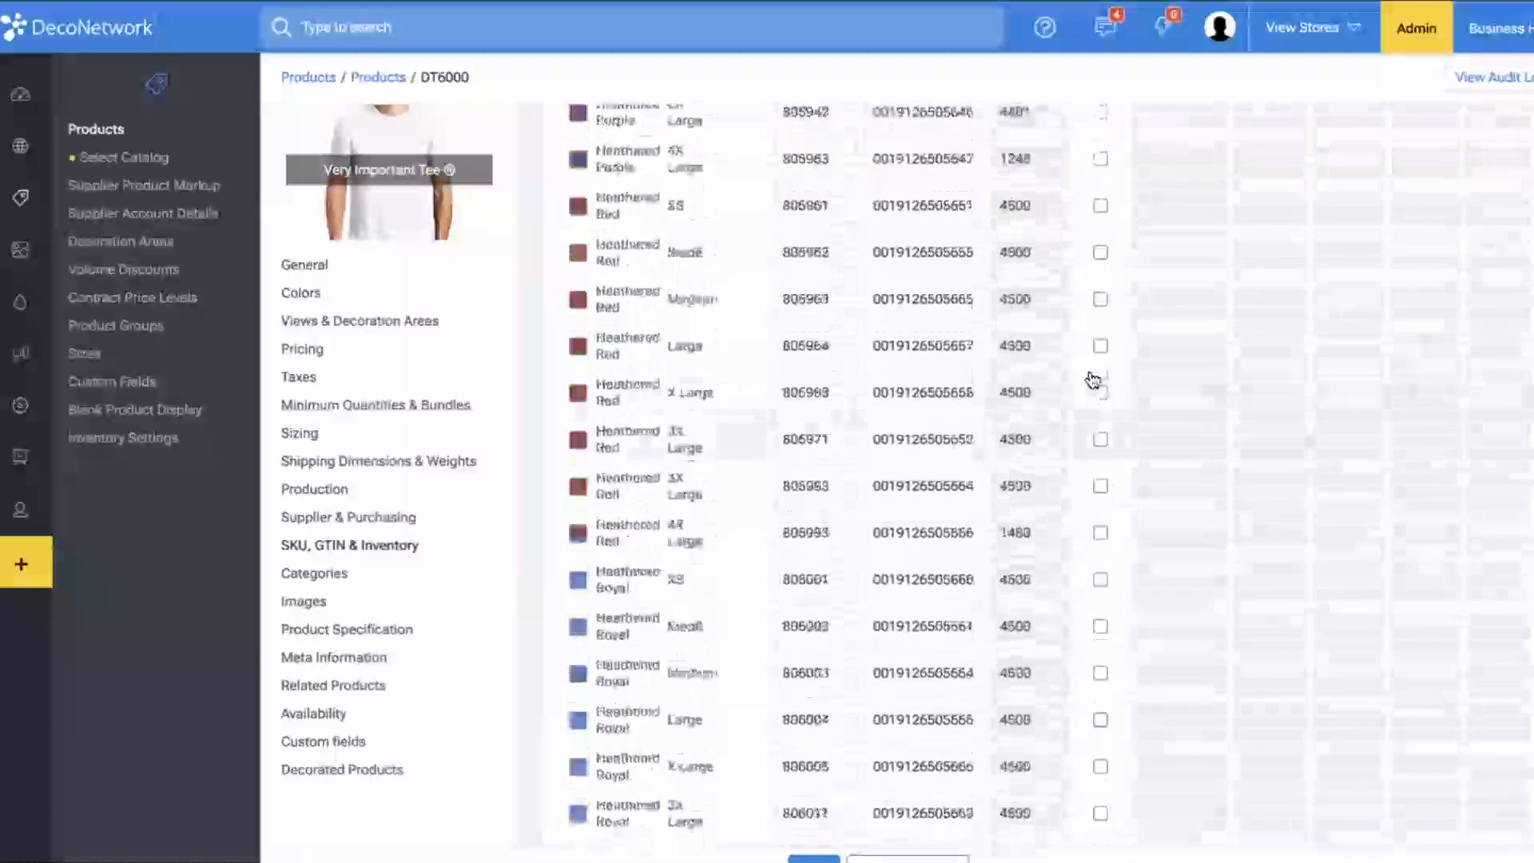
{"action": "scroll", "coordinate": [1093, 380], "scroll_direction": "down", "scroll_amount": 20}
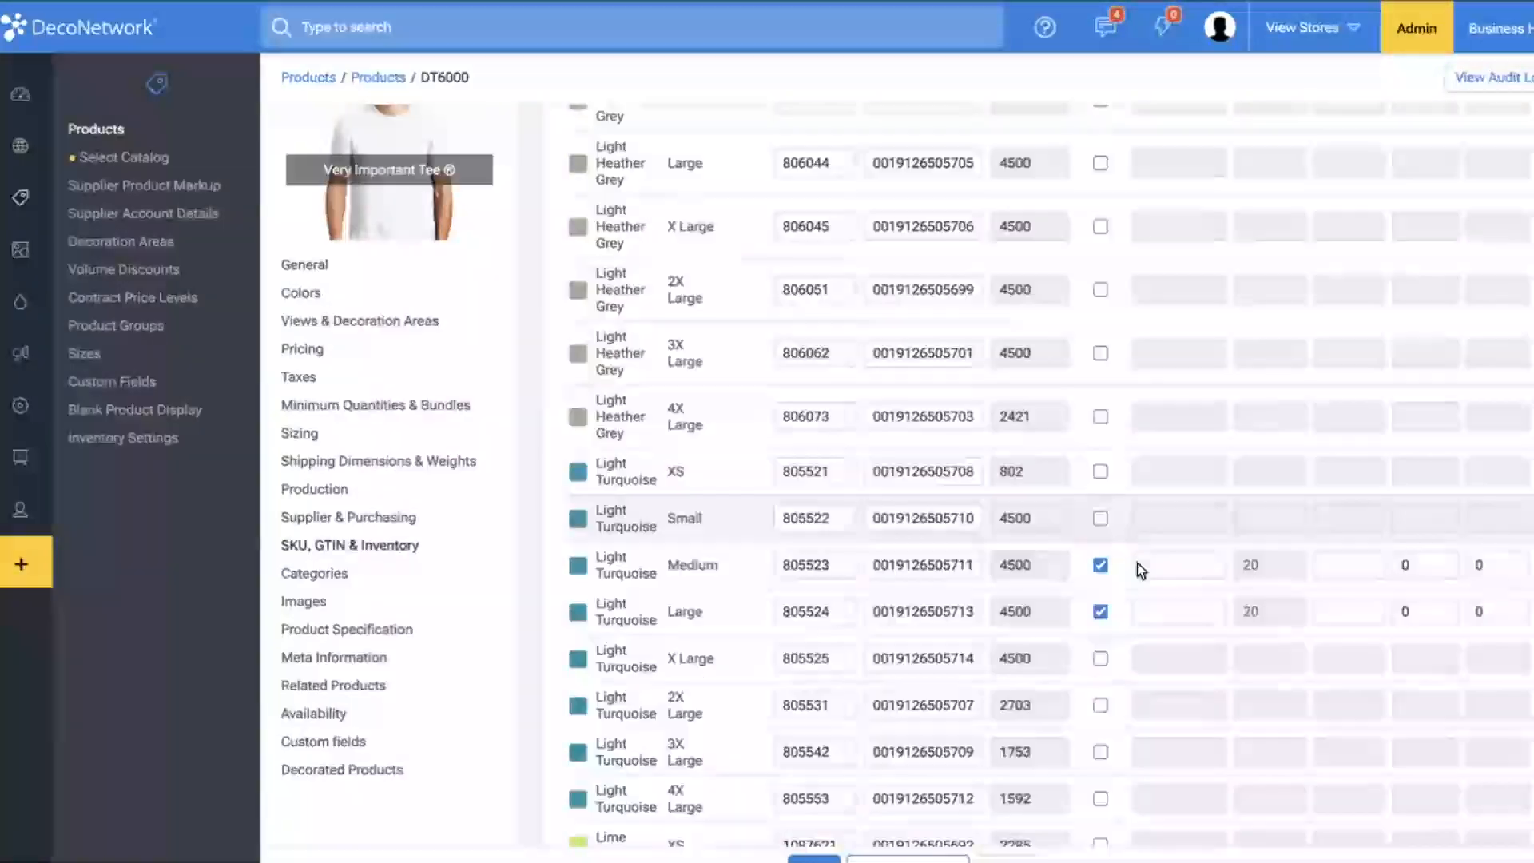
{"action": "scroll", "coordinate": [1130, 565], "scroll_direction": "right", "scroll_amount": 5}
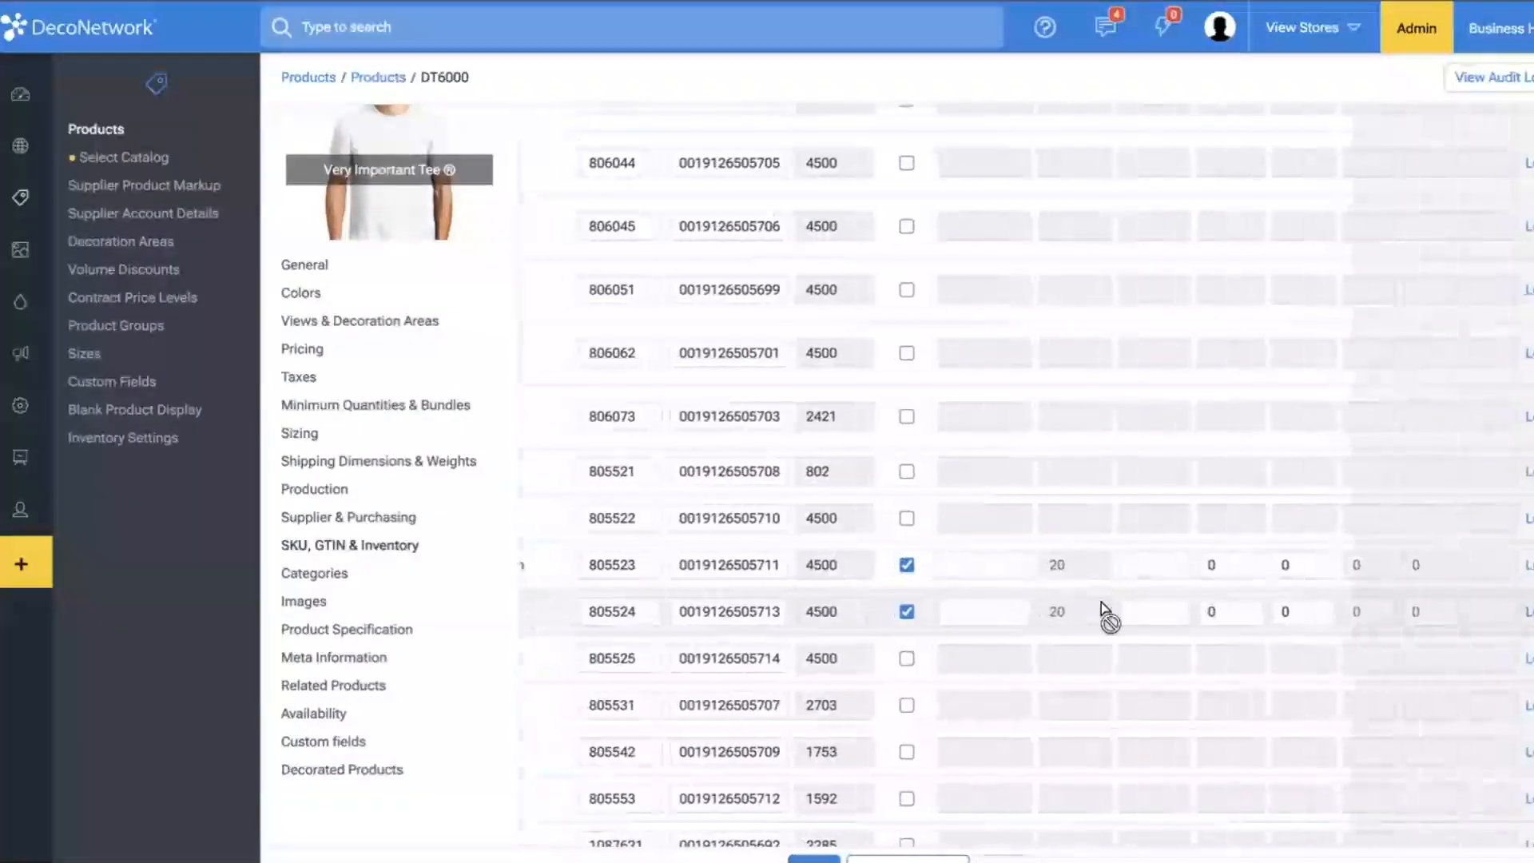
{"action": "scroll", "coordinate": [1057, 595], "scroll_direction": "up", "scroll_amount": 1}
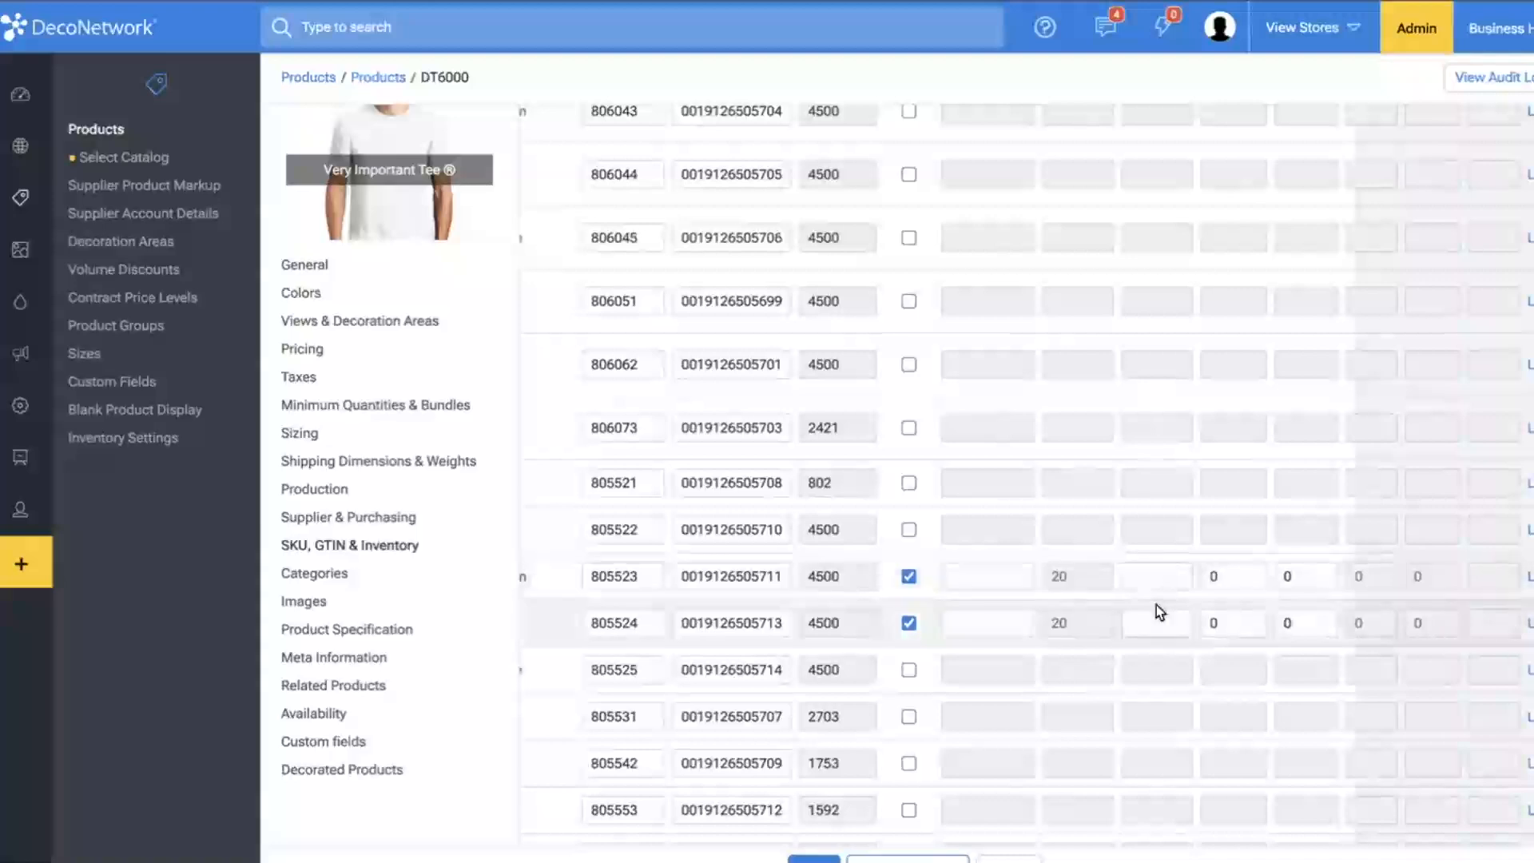
{"action": "scroll", "coordinate": [1157, 606], "scroll_direction": "up", "scroll_amount": 20}
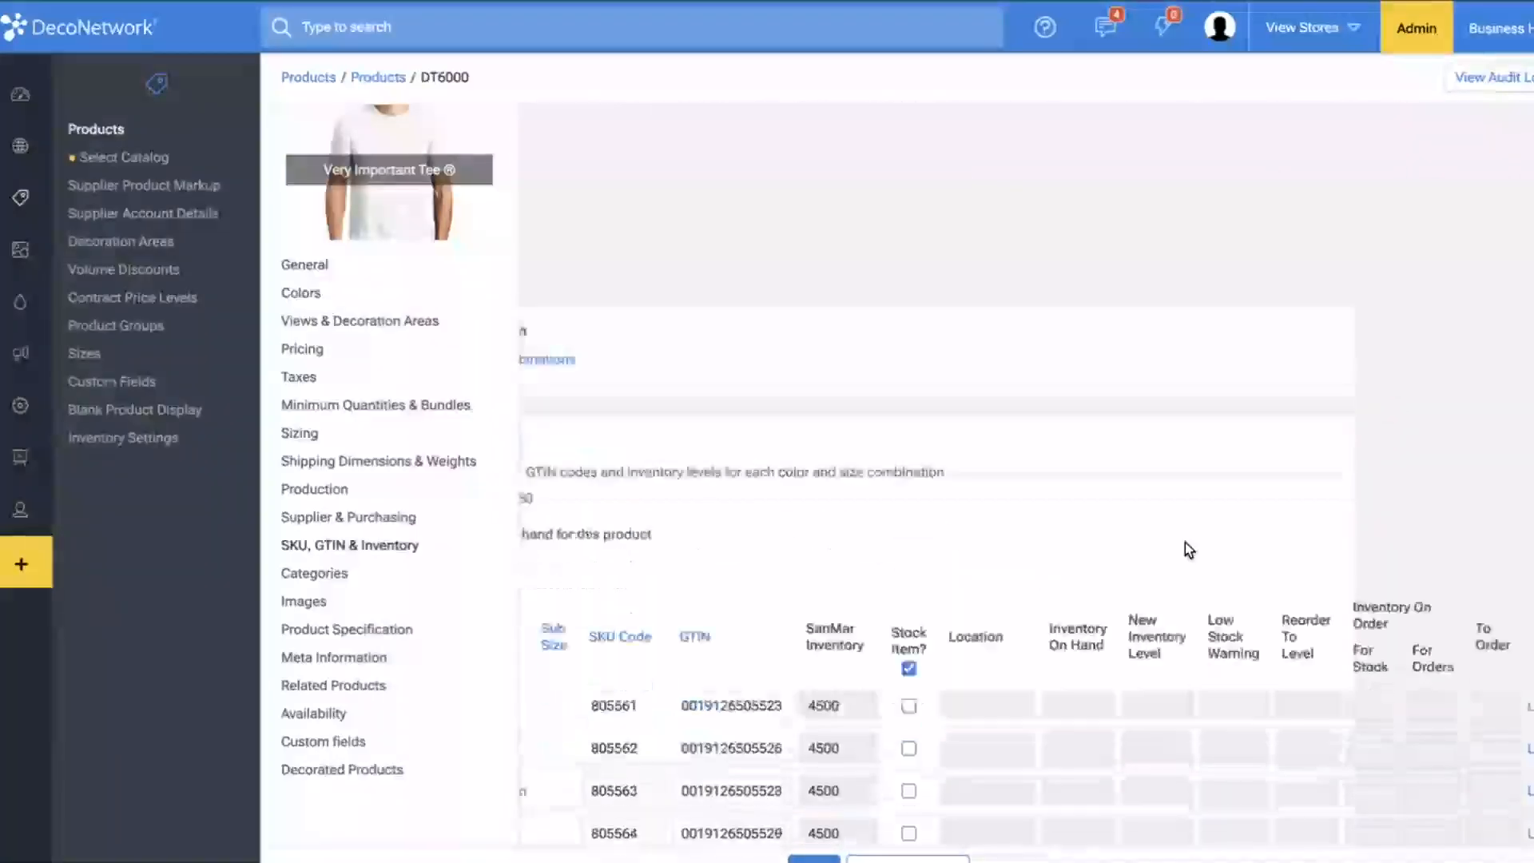
{"action": "scroll", "coordinate": [1186, 550], "scroll_direction": "down", "scroll_amount": 2}
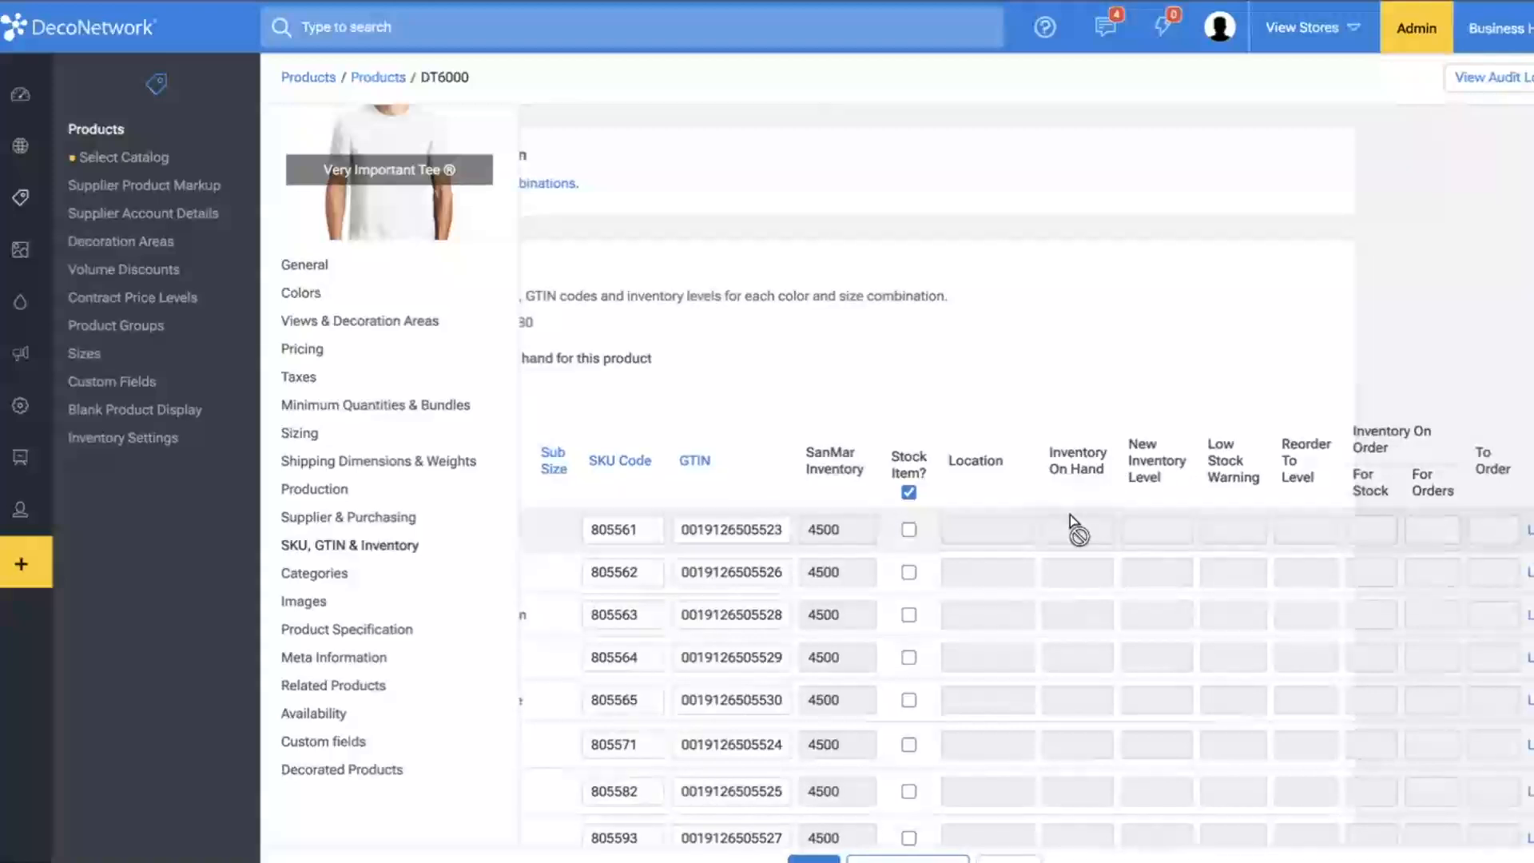
{"action": "scroll", "coordinate": [1071, 514], "scroll_direction": "down", "scroll_amount": 10}
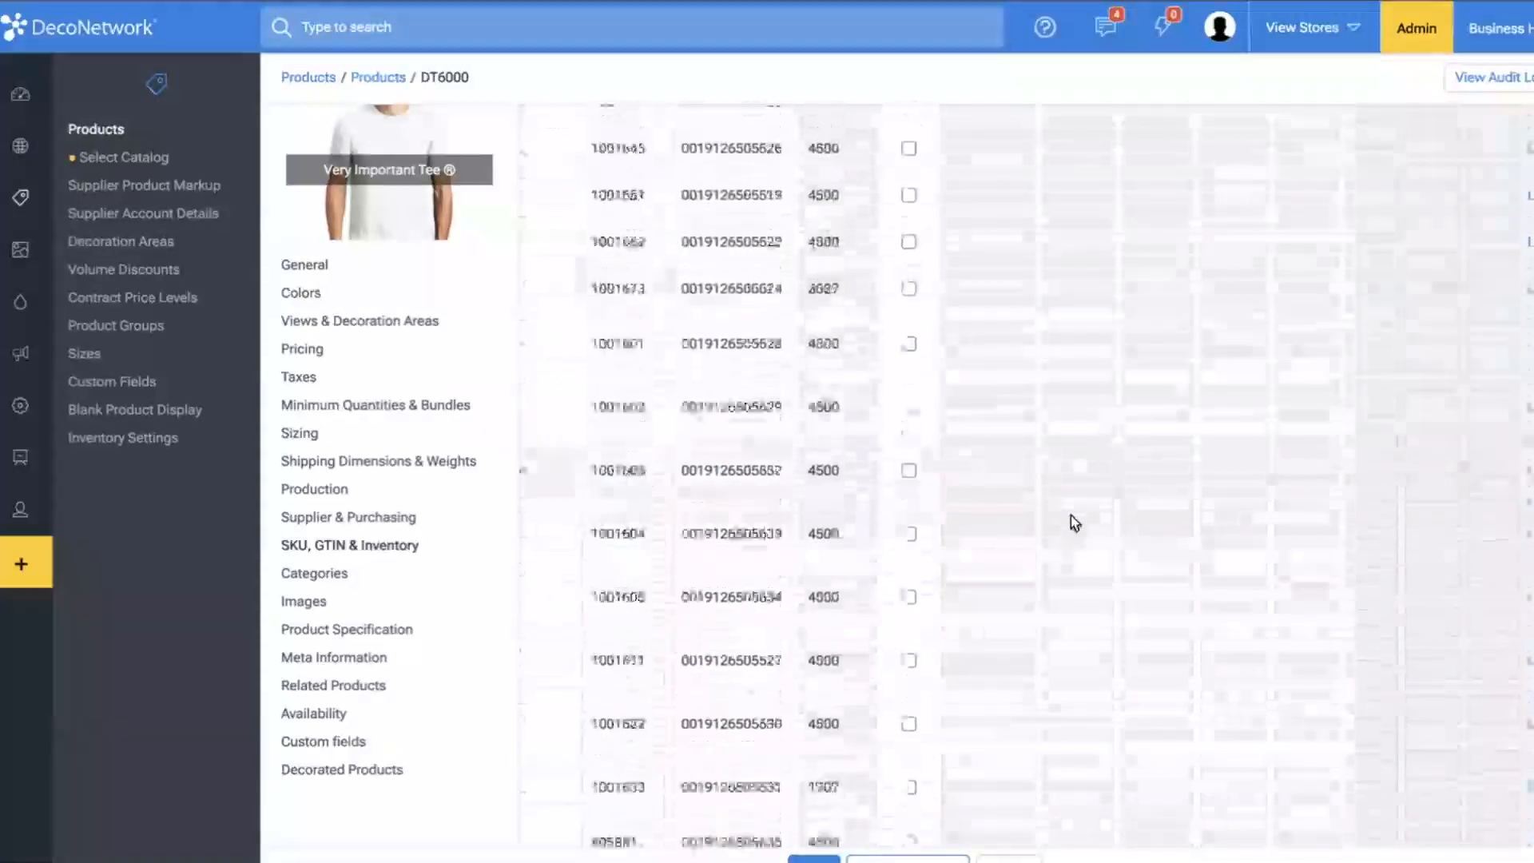
{"action": "scroll", "coordinate": [1071, 514], "scroll_direction": "down", "scroll_amount": 10}
{"action": "scroll", "coordinate": [1071, 515], "scroll_direction": "up", "scroll_amount": 6}
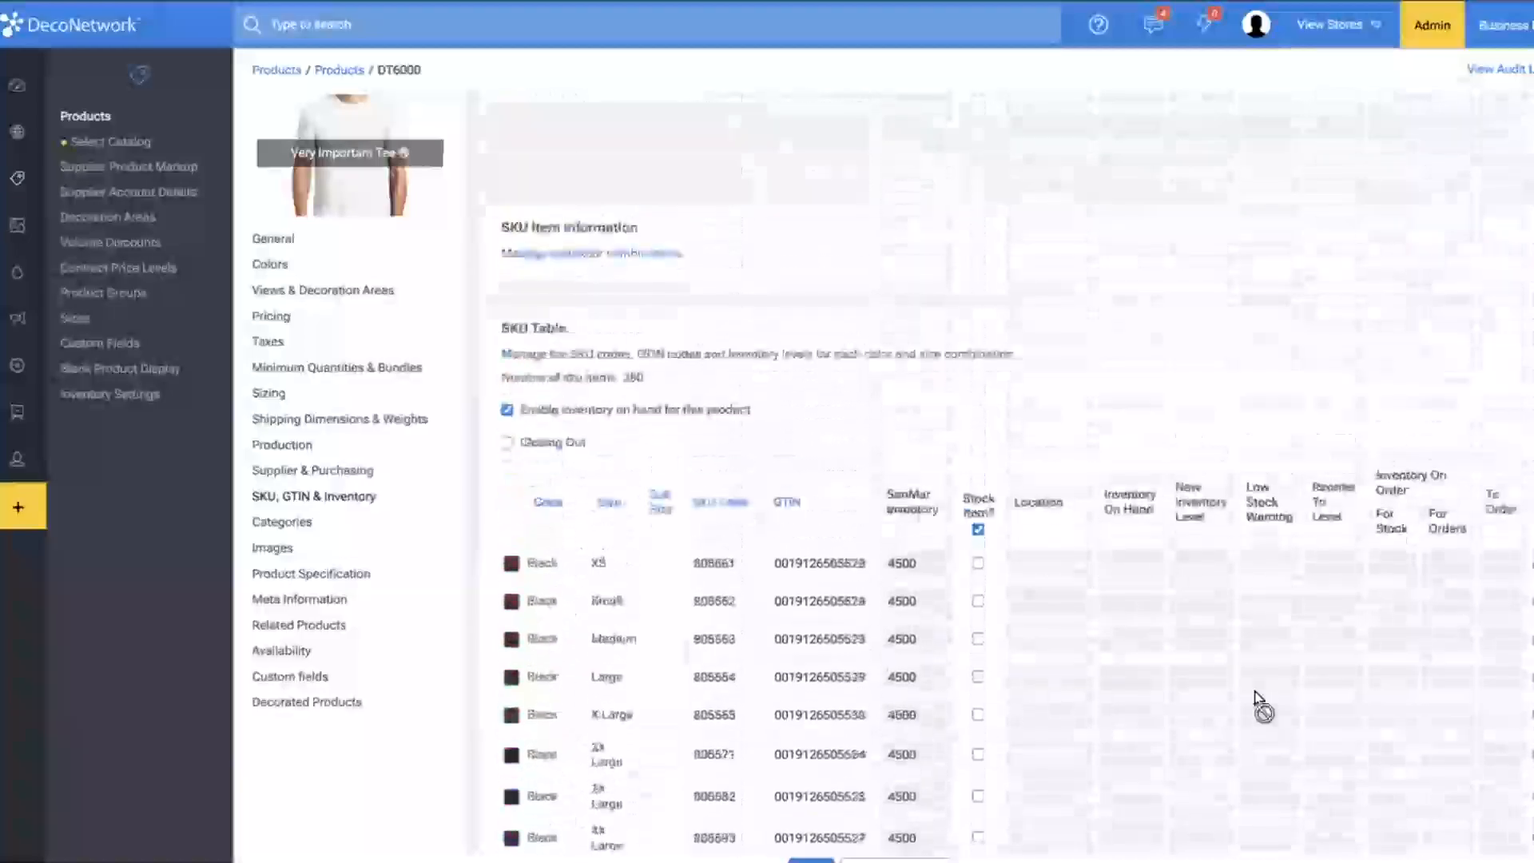
- Set the Low Stock Warning to 15 for the Light Turquoise Medium and Large SKUs
{"action": "scroll", "coordinate": [1254, 694], "scroll_direction": "down", "scroll_amount": 3}
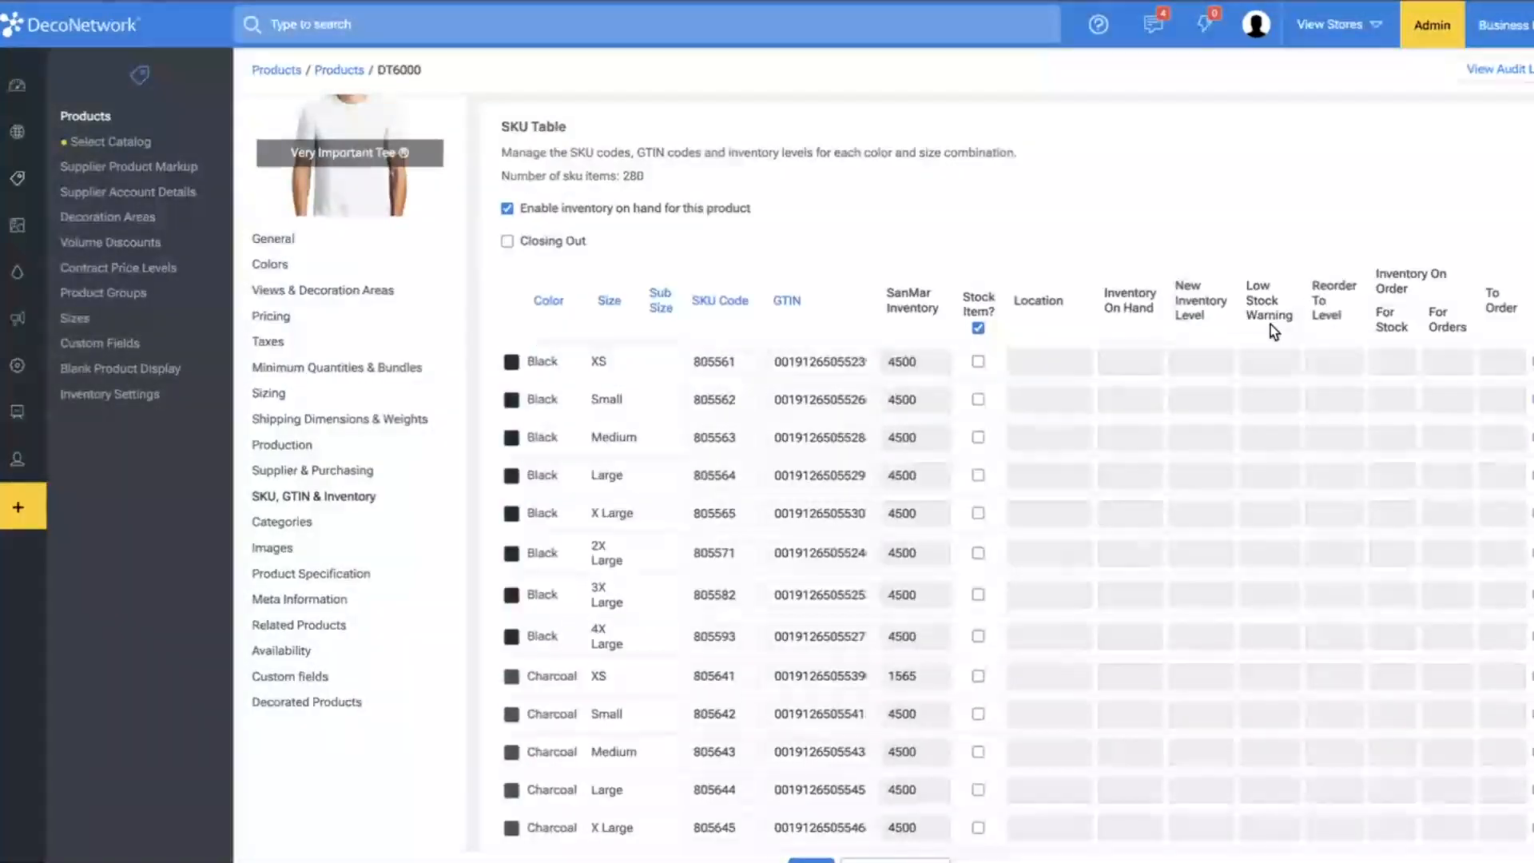
{"action": "scroll", "coordinate": [1268, 397], "scroll_direction": "down", "scroll_amount": 10}
{"action": "scroll", "coordinate": [1268, 397], "scroll_direction": "down", "scroll_amount": 10}
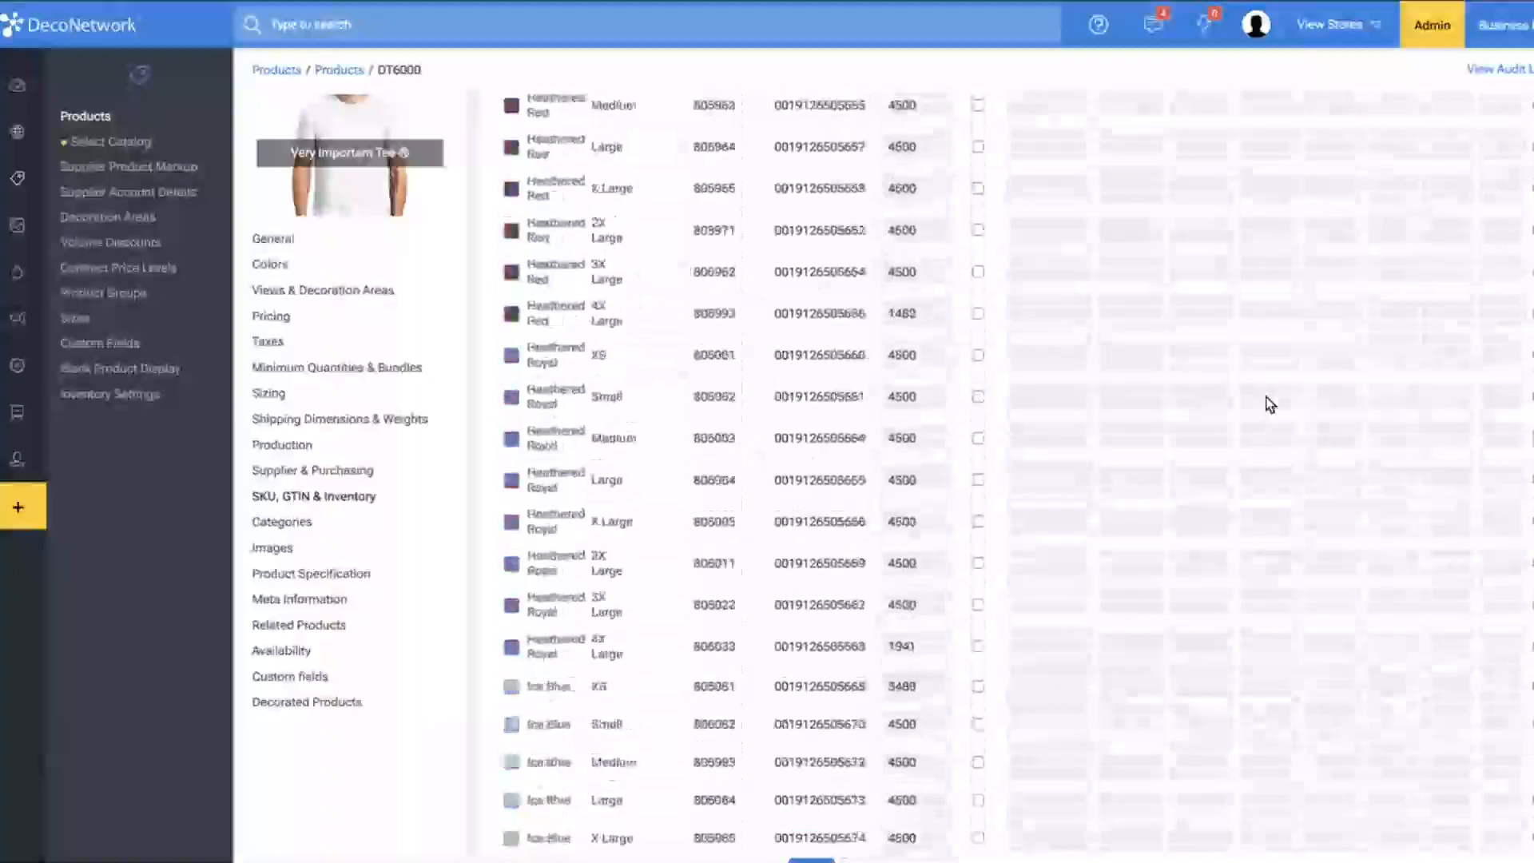
{"action": "left_click", "coordinate": [1276, 416]}
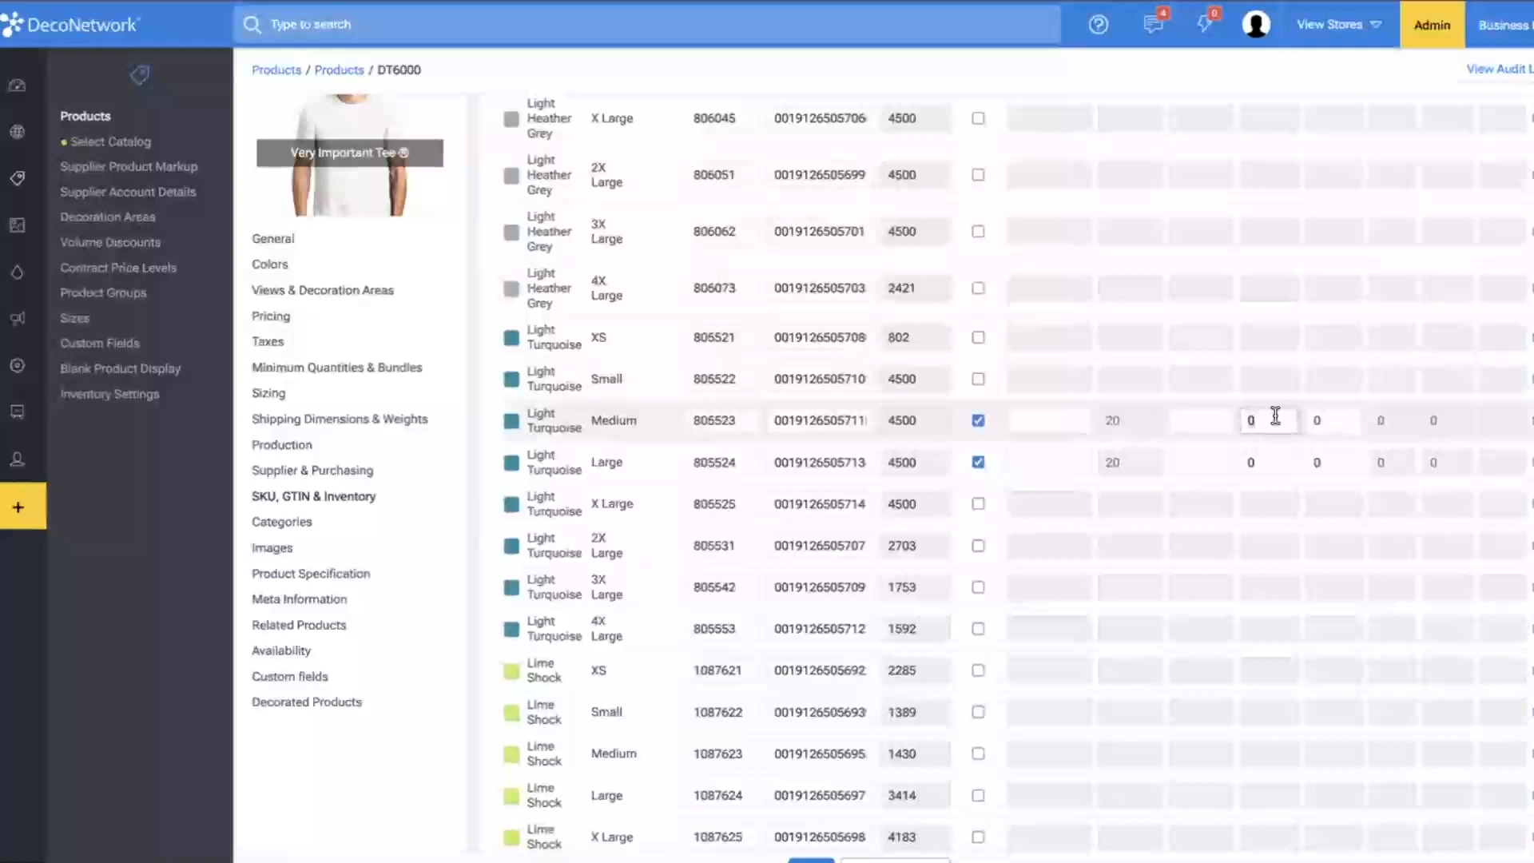
{"action": "type", "text": "15"}
{"action": "left_click", "coordinate": [1263, 458]}
{"action": "type", "text": "15"}
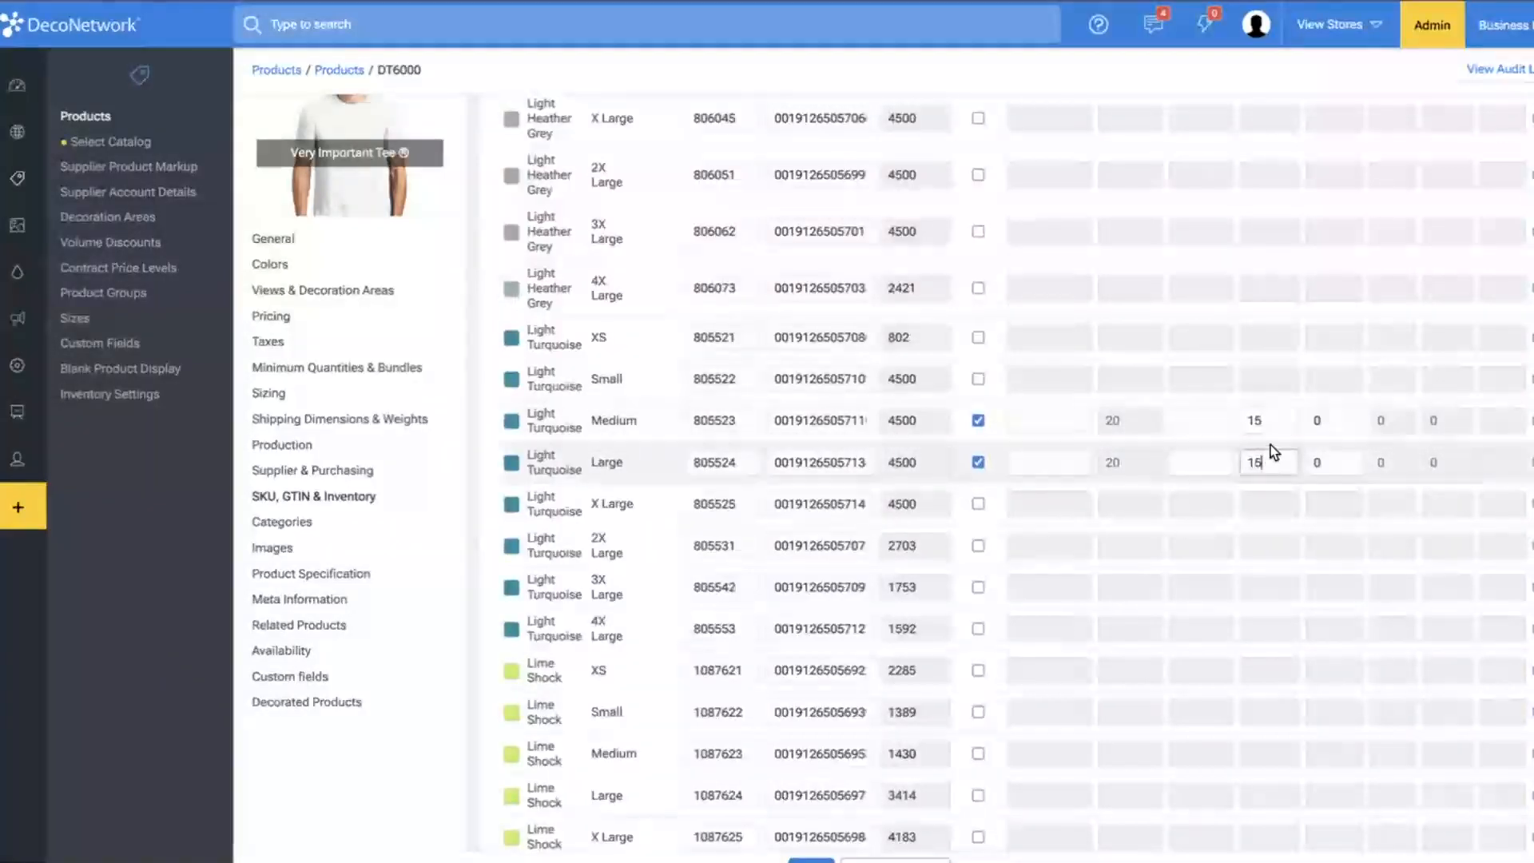
- Set Reorder To Level to 5 for Light Turquoise Medium and Large and save the product
{"action": "left_click", "coordinate": [1320, 420]}
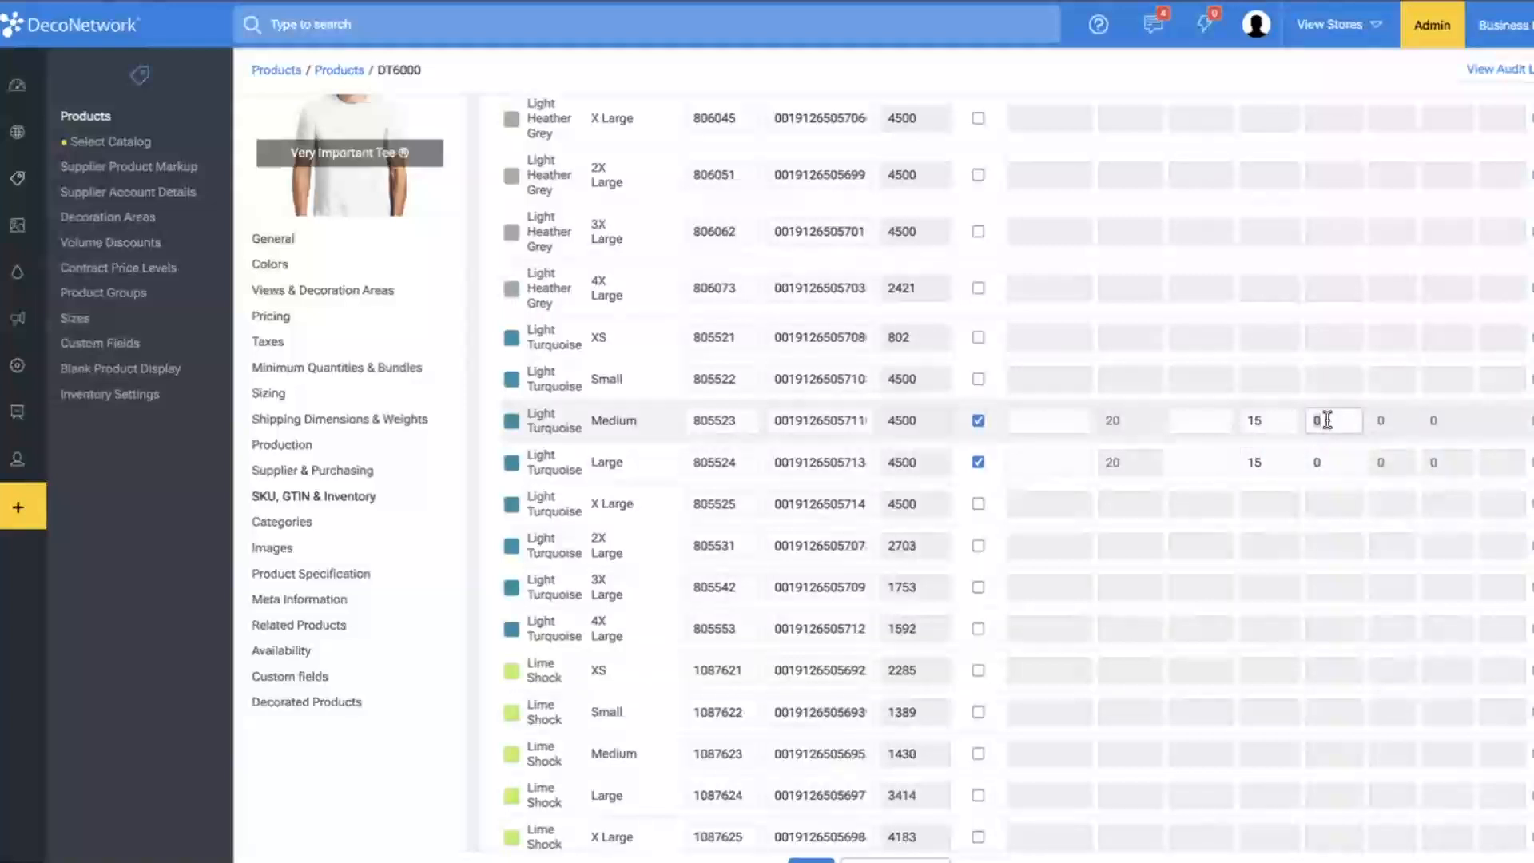
{"action": "type", "text": "5"}
{"action": "left_click", "coordinate": [1330, 462]}
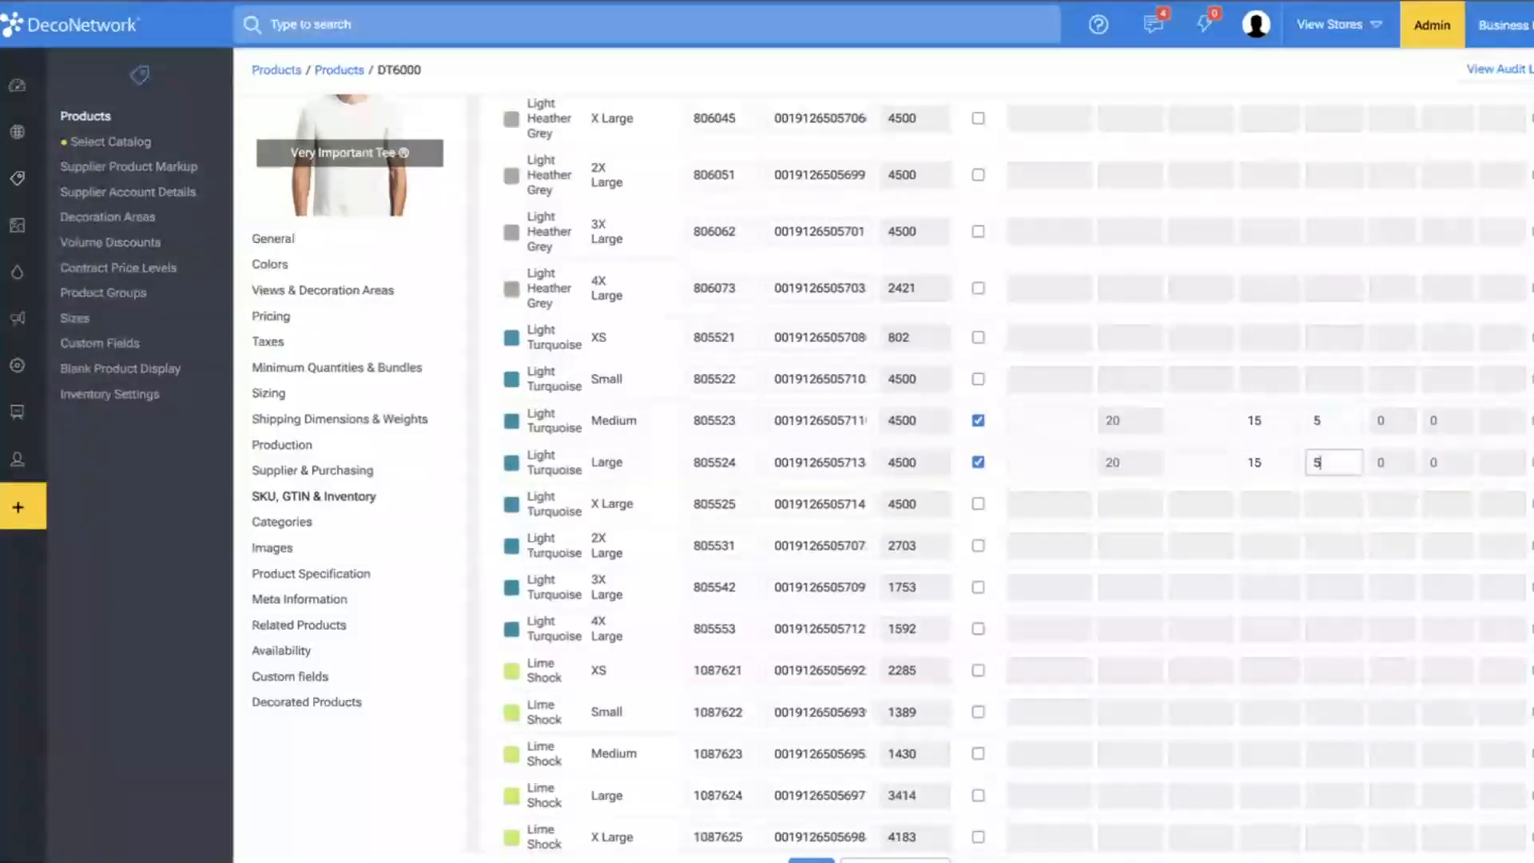
{"action": "scroll", "coordinate": [941, 524], "scroll_direction": "up", "scroll_amount": 15}
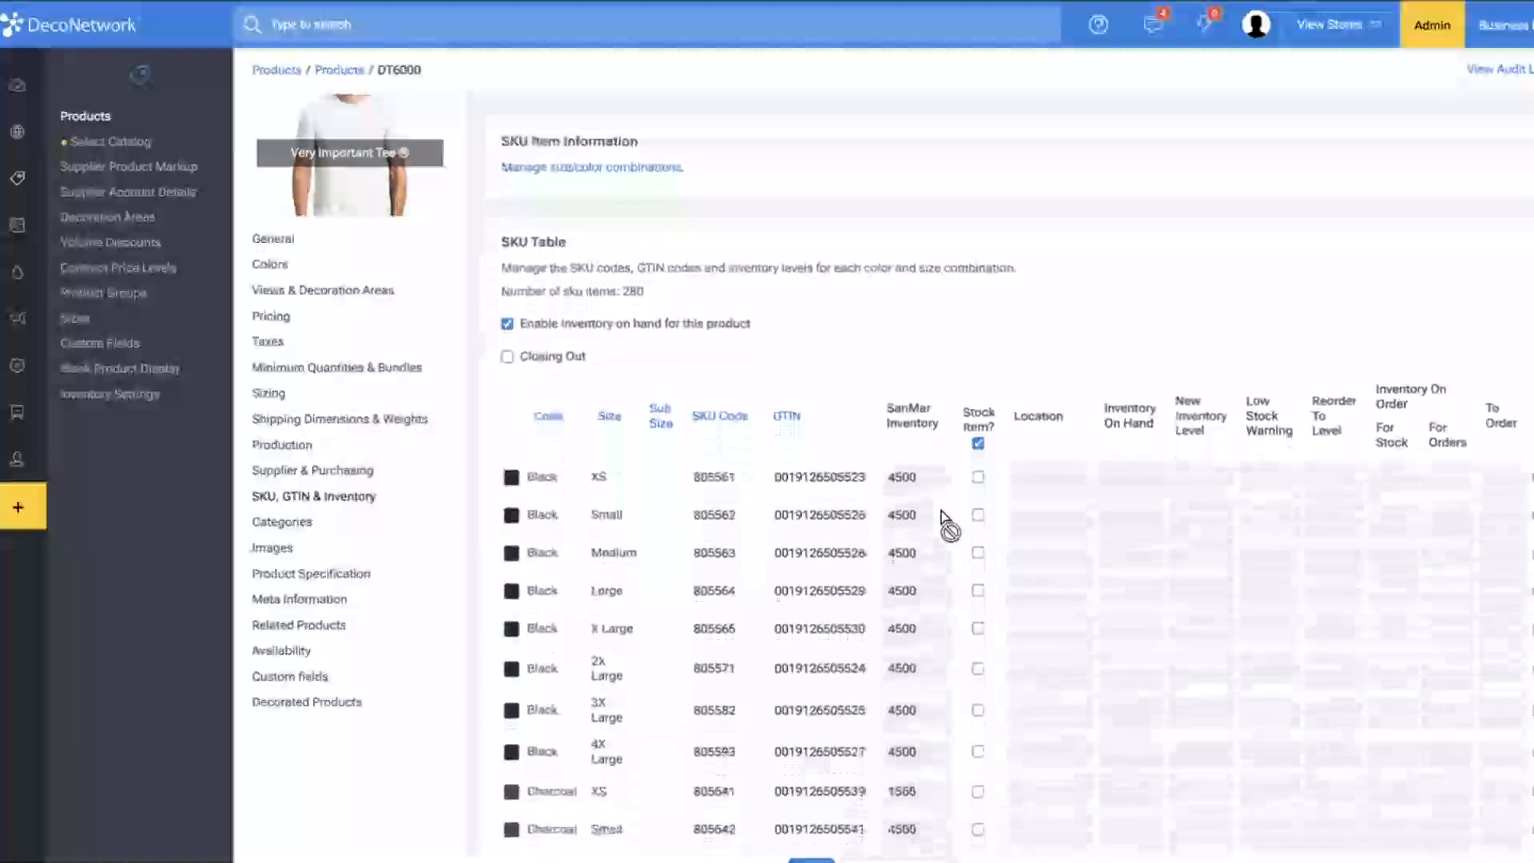
{"action": "key", "text": "ctrl+plus"}
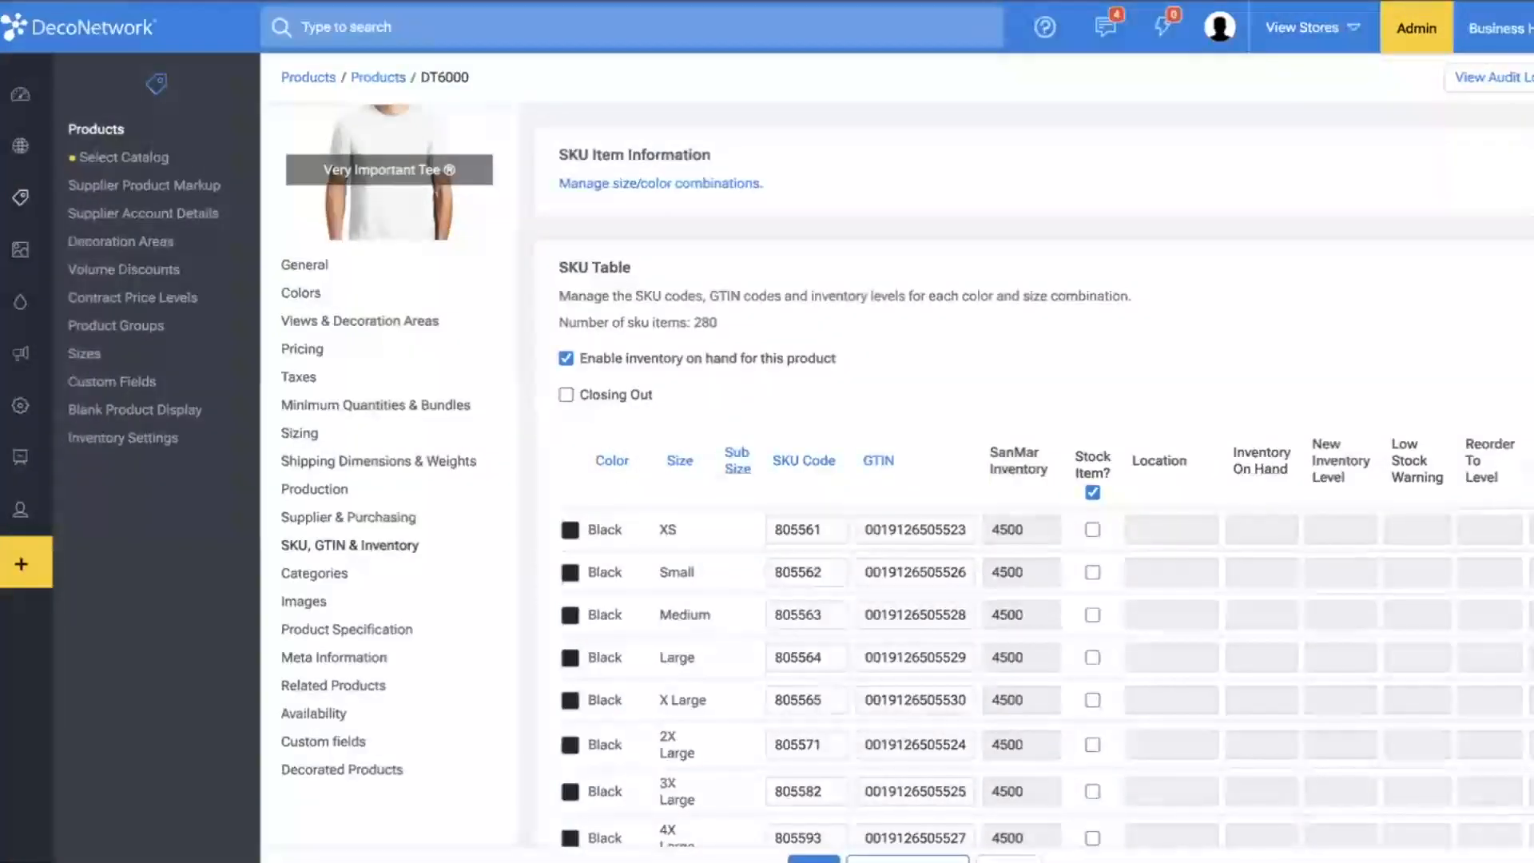
{"action": "left_click", "coordinate": [889, 859]}
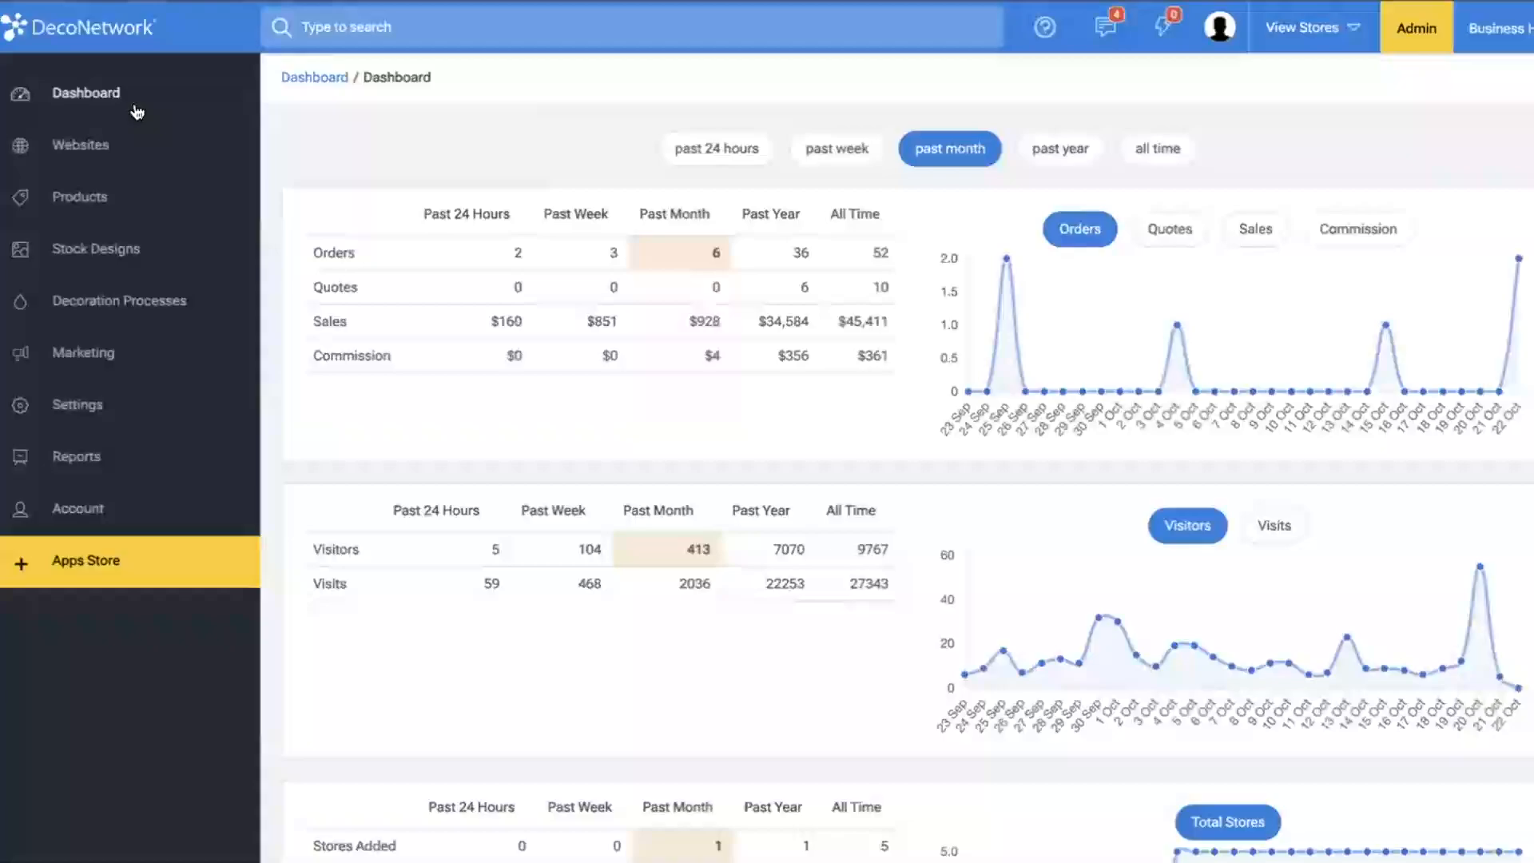
{"action": "left_click", "coordinate": [104, 151]}
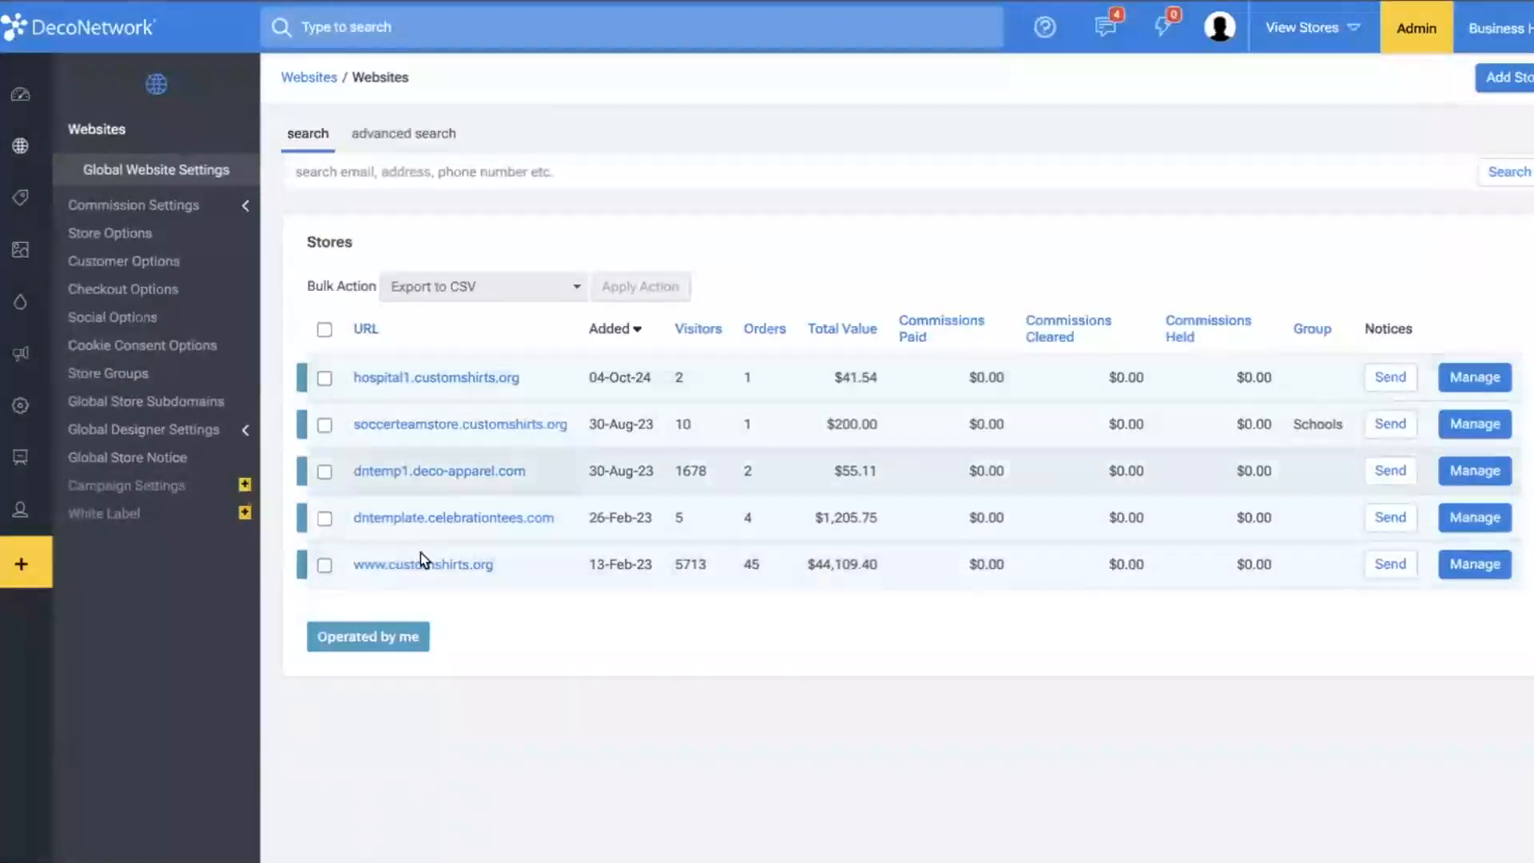
{"action": "left_click", "coordinate": [425, 568]}
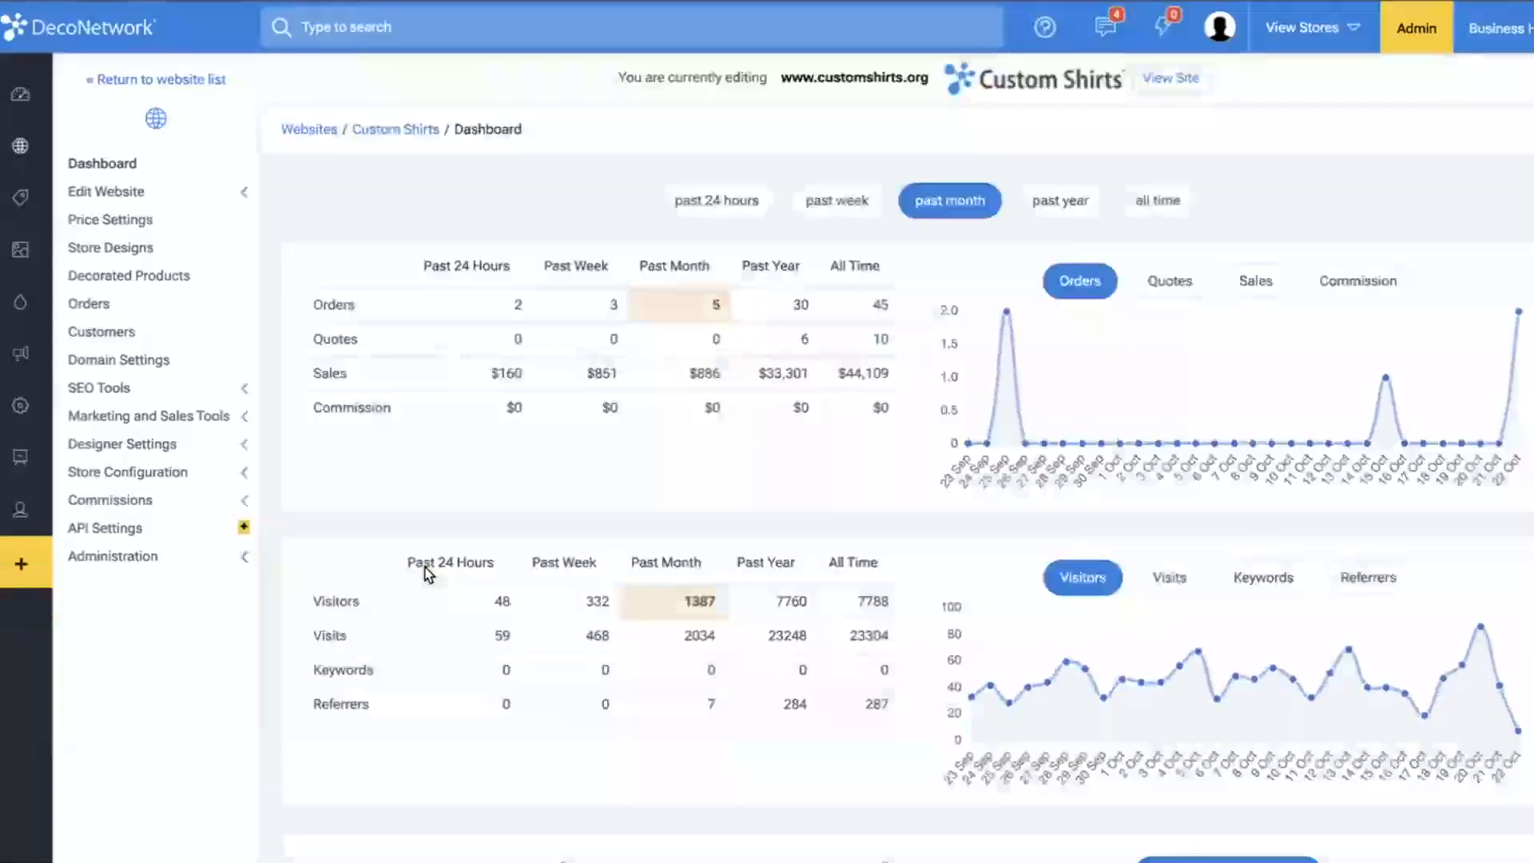
{"action": "left_click", "coordinate": [190, 197]}
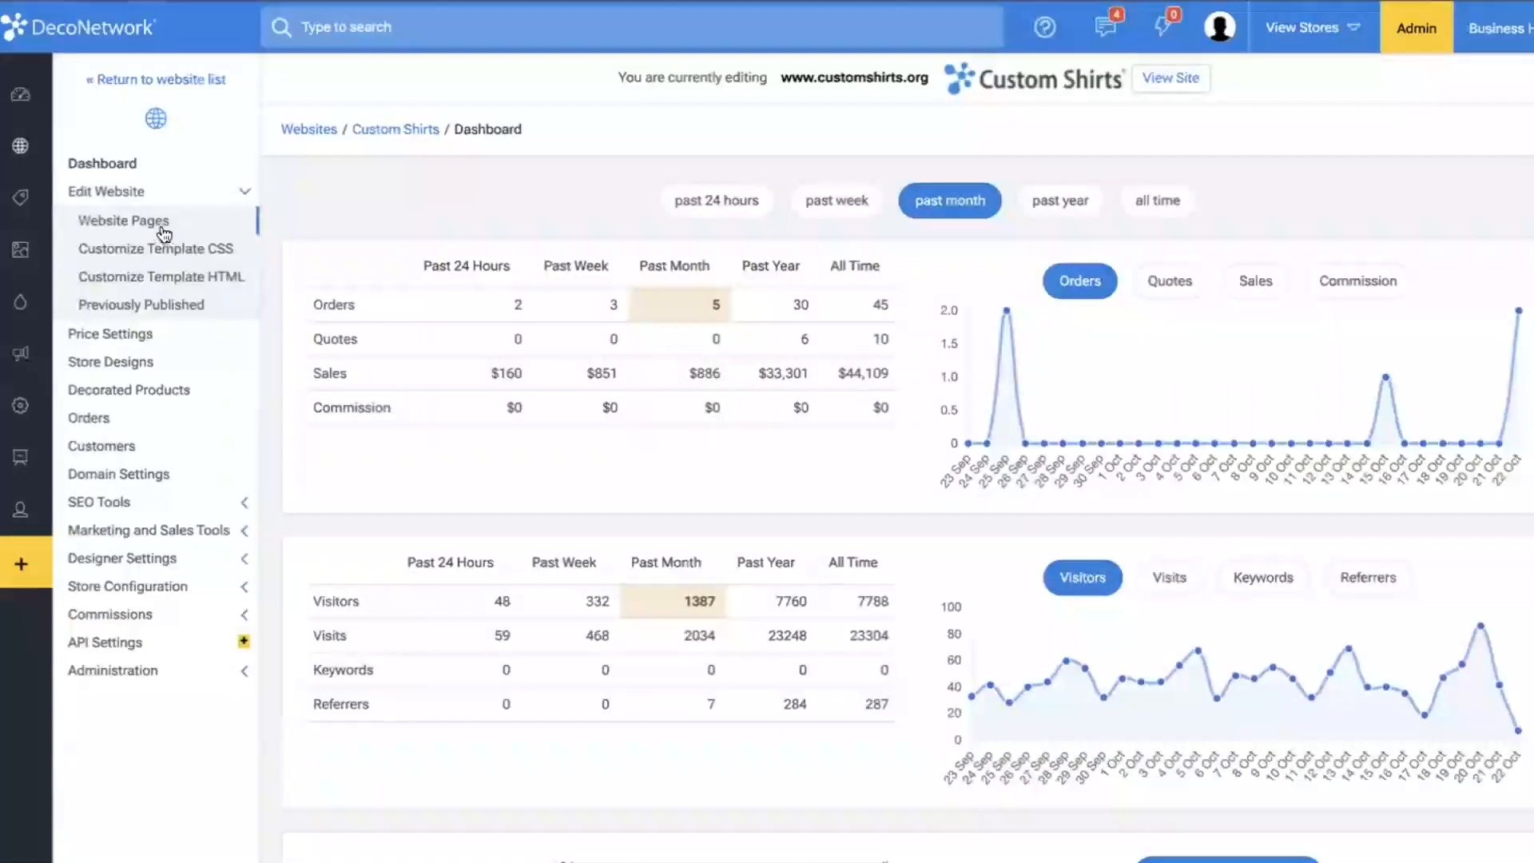
{"action": "left_click", "coordinate": [161, 225]}
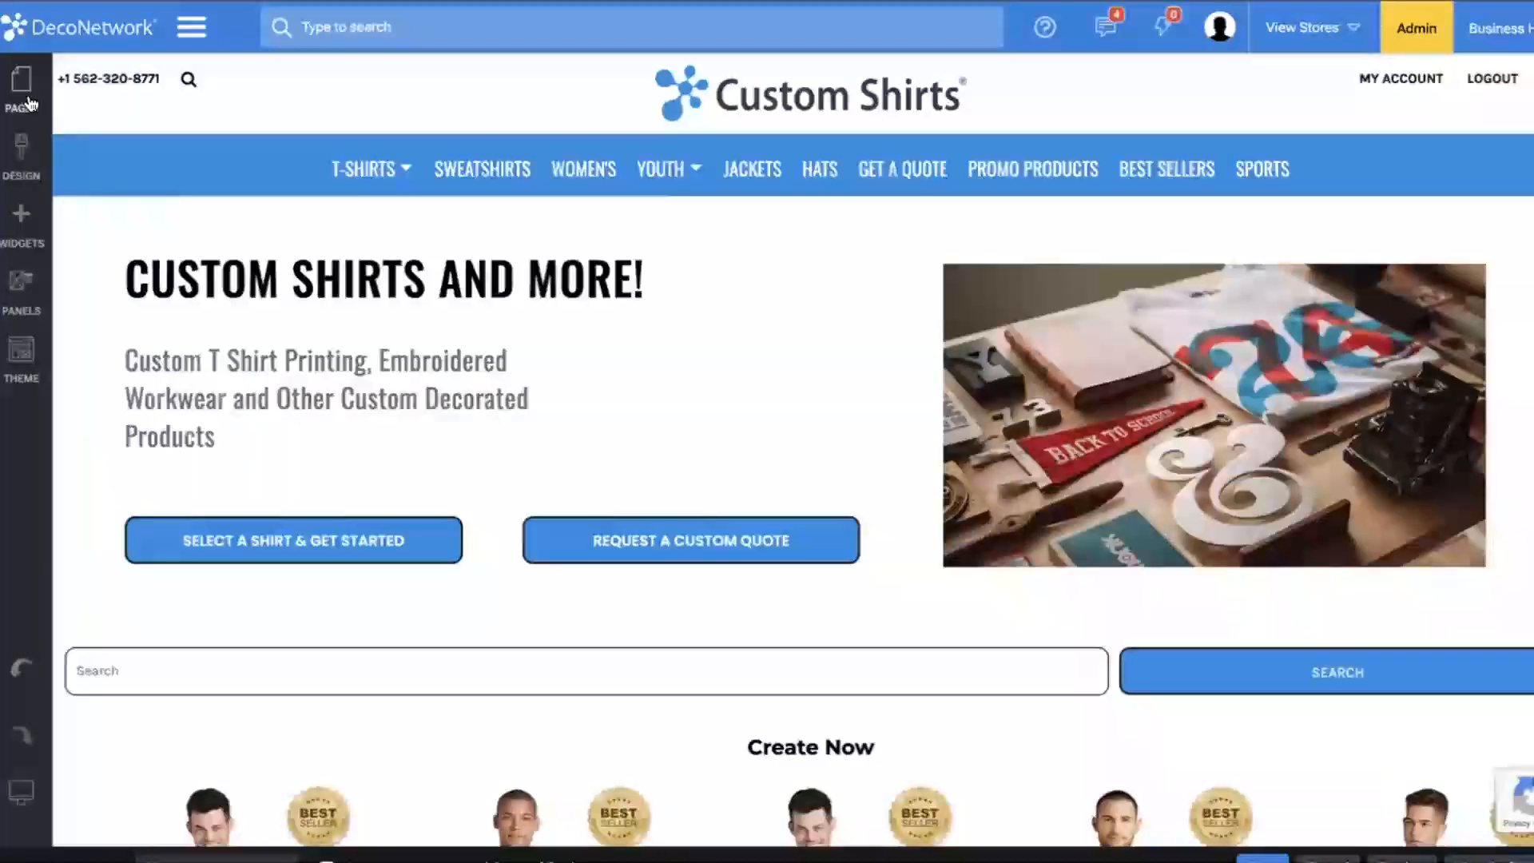
- Open the View Blank Product page from the Product group of the store's system pages
{"action": "left_click", "coordinate": [27, 100]}
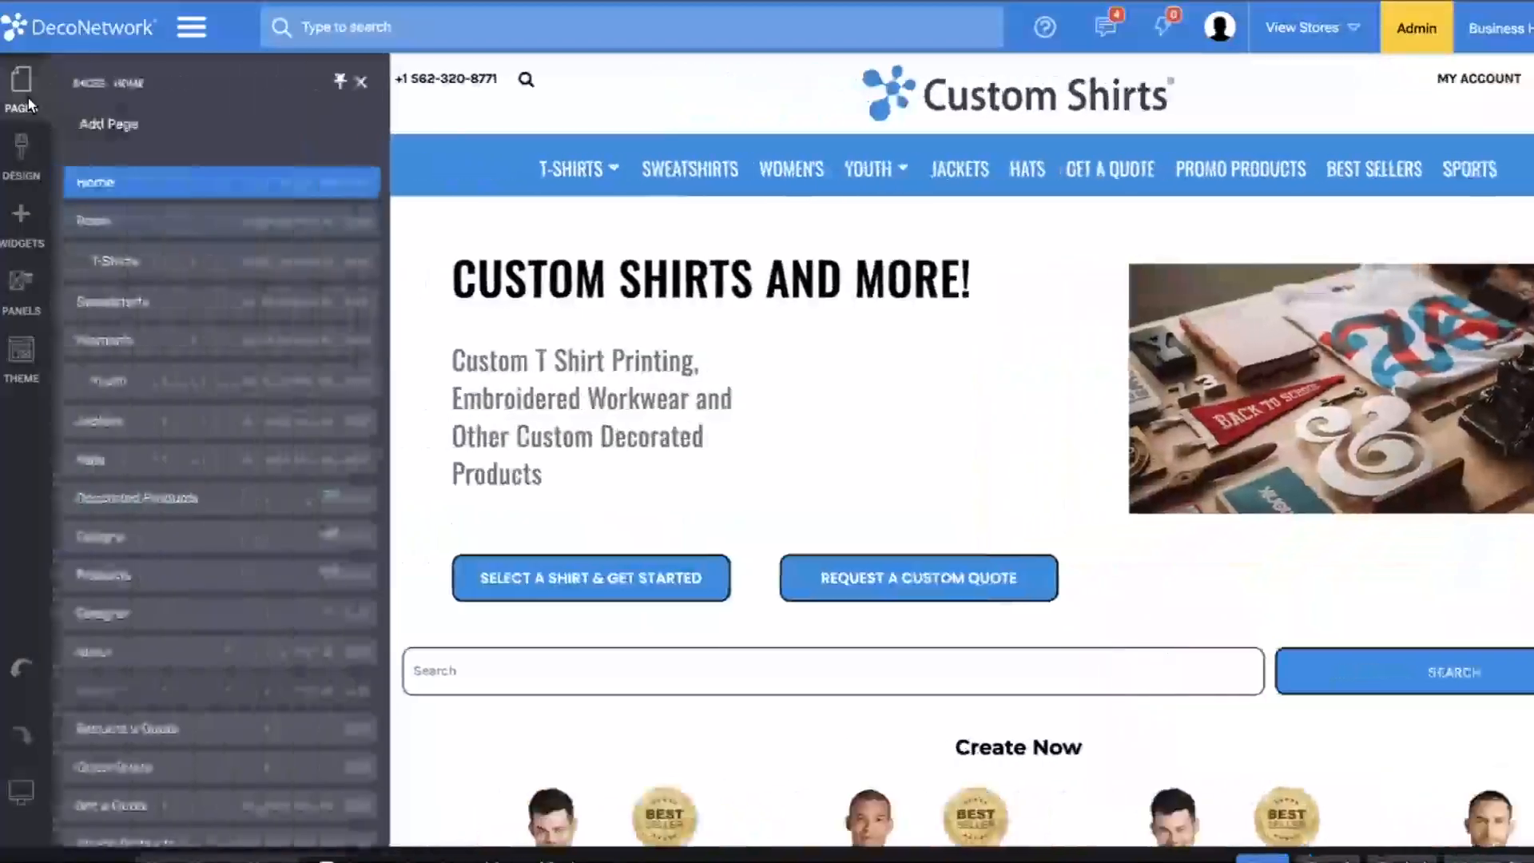
{"action": "scroll", "coordinate": [76, 412], "scroll_direction": "down", "scroll_amount": 3}
{"action": "scroll", "coordinate": [76, 415], "scroll_direction": "down", "scroll_amount": 3}
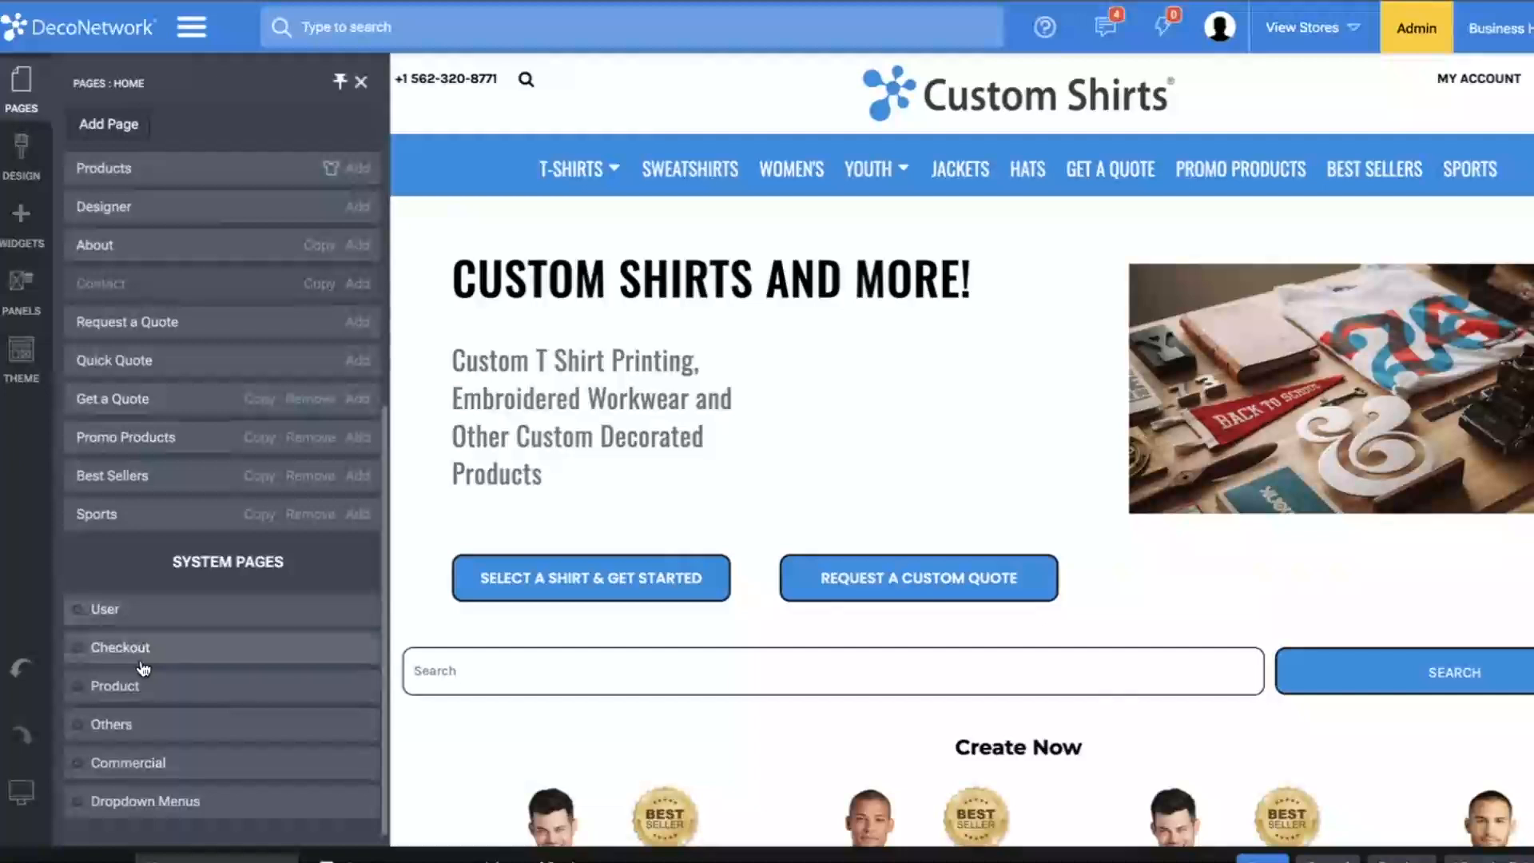
{"action": "left_click", "coordinate": [83, 689]}
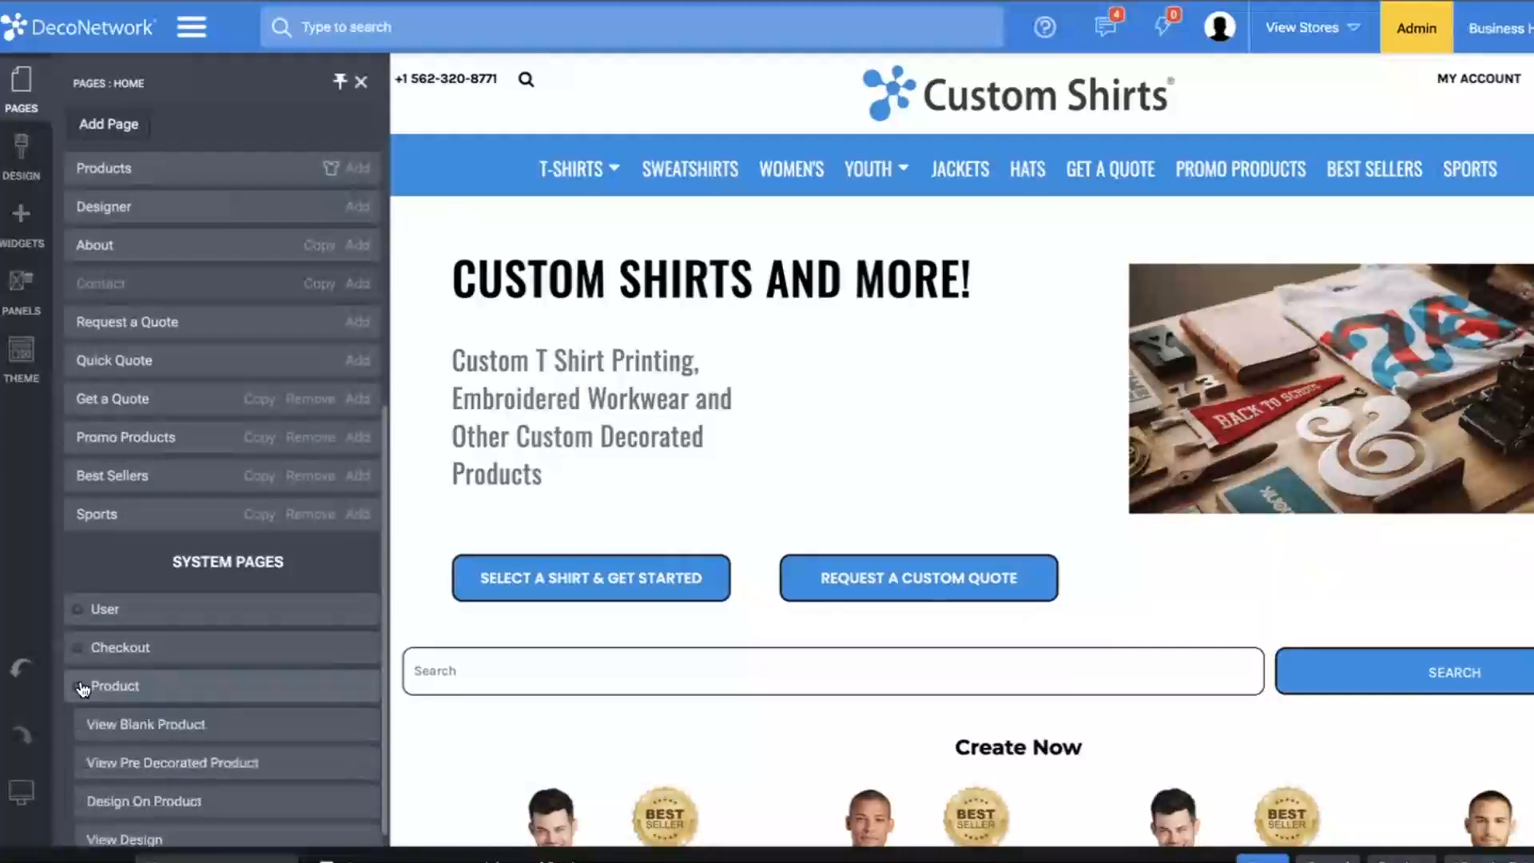
{"action": "left_click", "coordinate": [109, 727]}
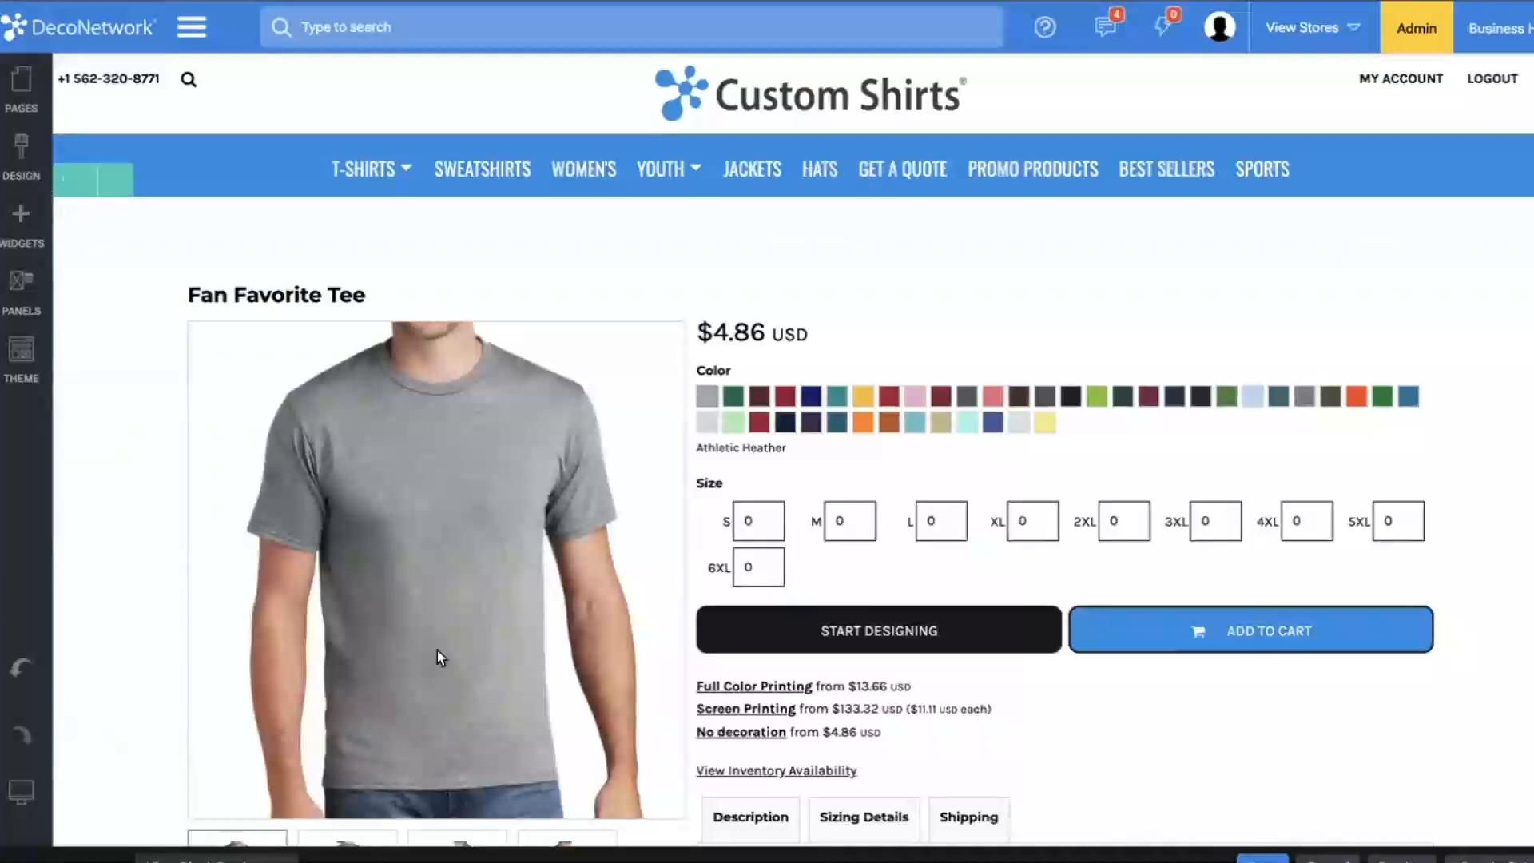
- Check the Show Inventory Levels Link setting in the View Blank Product widget's properties and accept them
{"action": "double_click", "coordinate": [687, 500]}
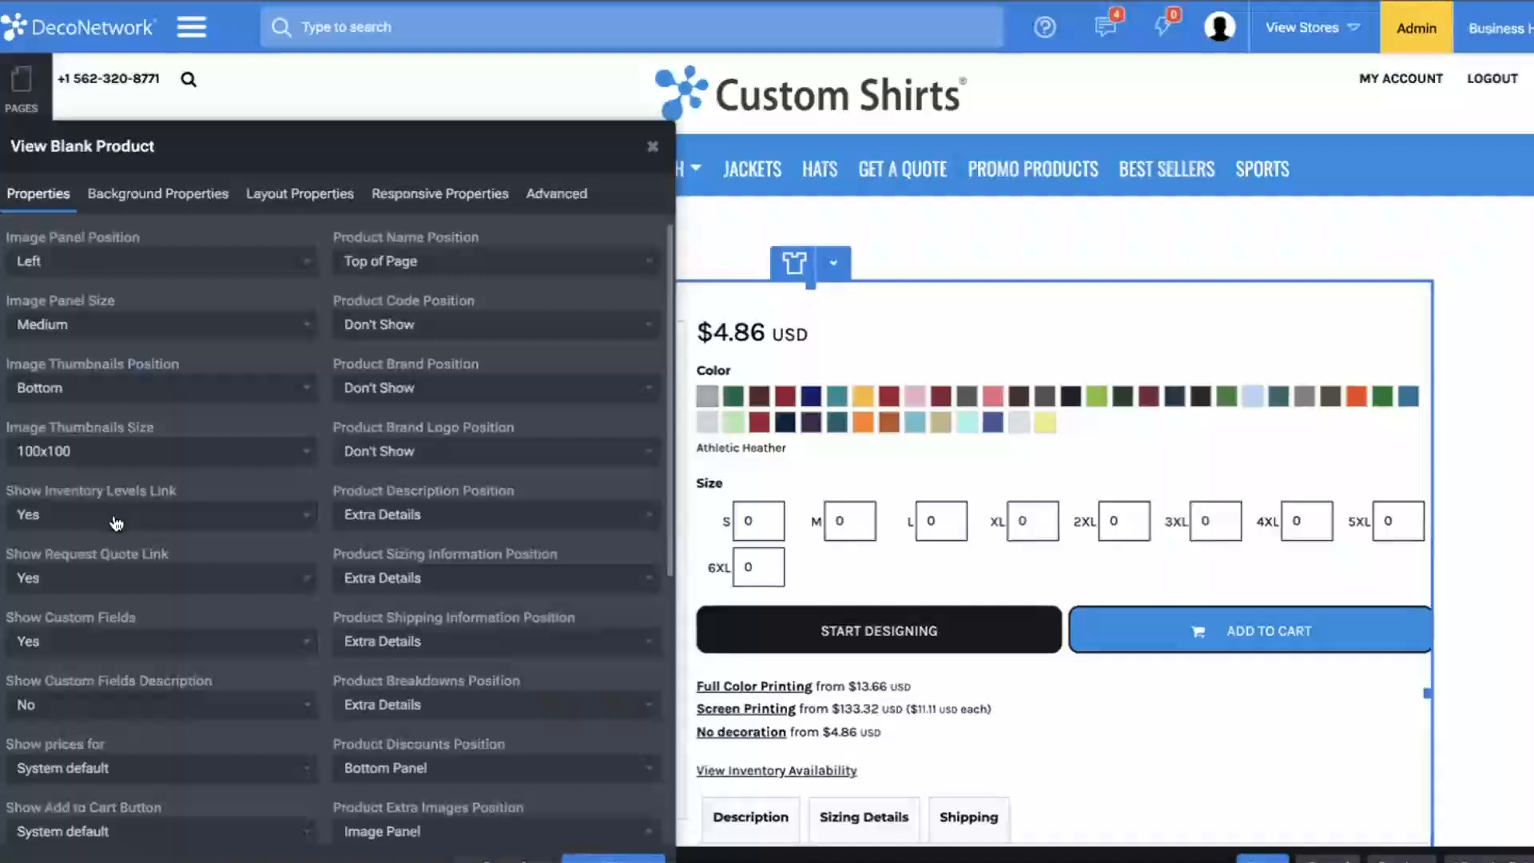
{"action": "scroll", "coordinate": [424, 136], "scroll_direction": "down", "scroll_amount": 2}
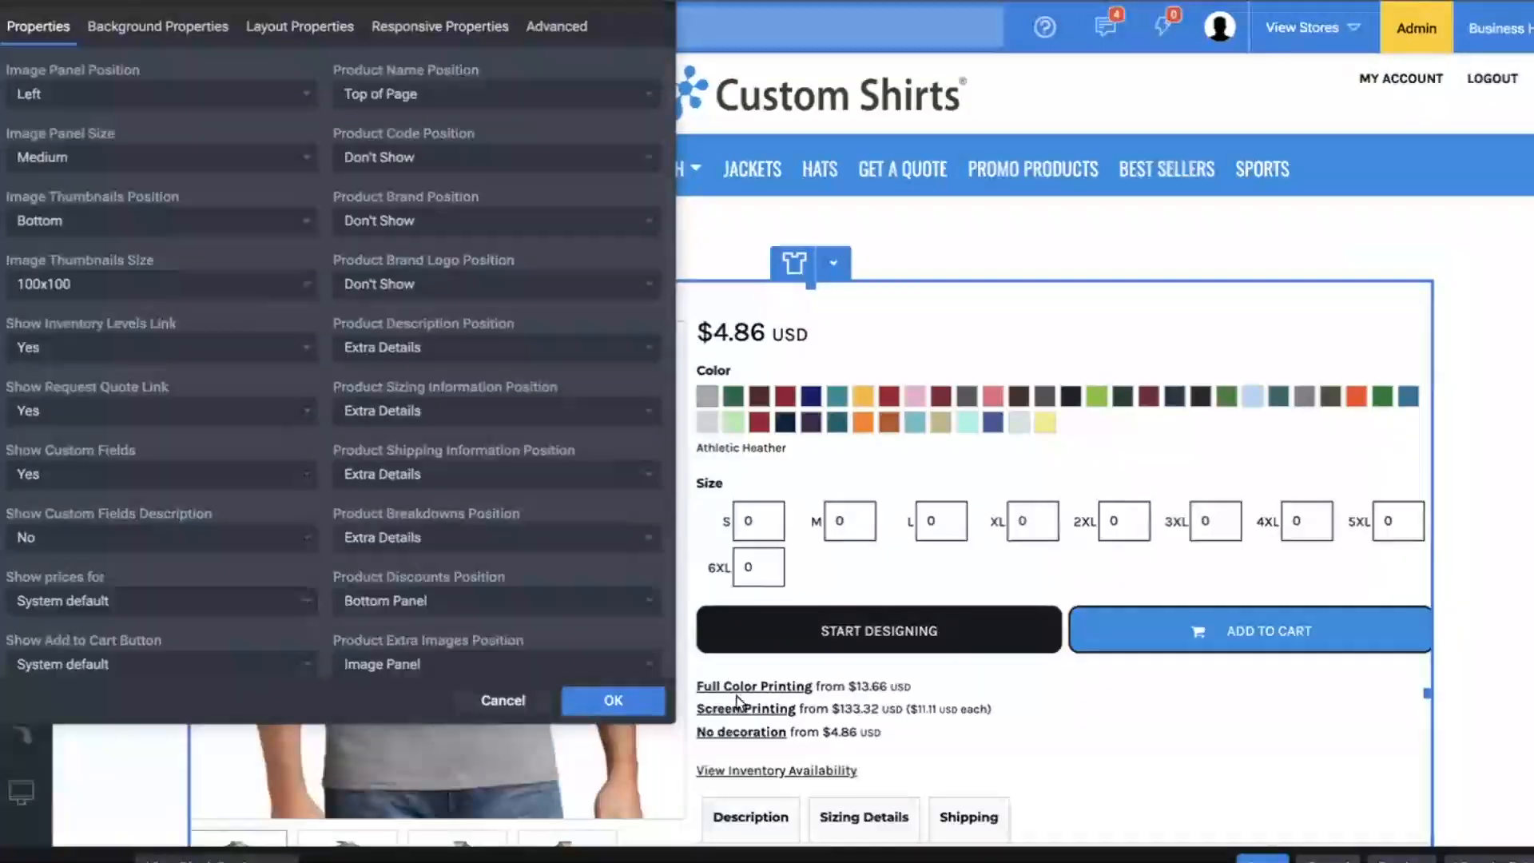
{"action": "left_click", "coordinate": [620, 703]}
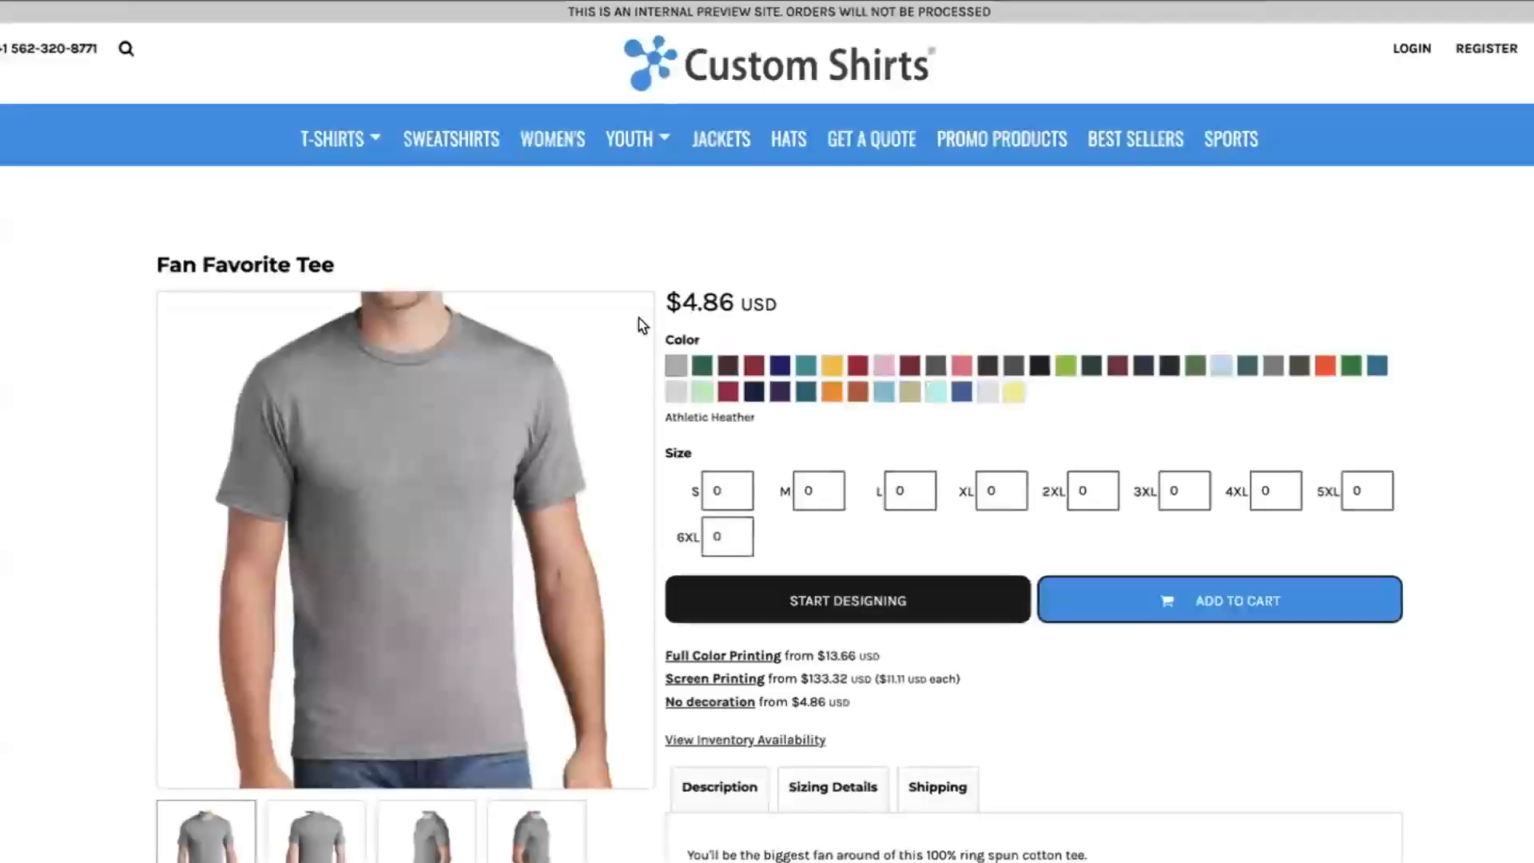
- In the store preview, browse T-Shirts in the Better category, open Very Important Tee DT6000 and view its inventory availability
{"action": "left_click", "coordinate": [348, 142]}
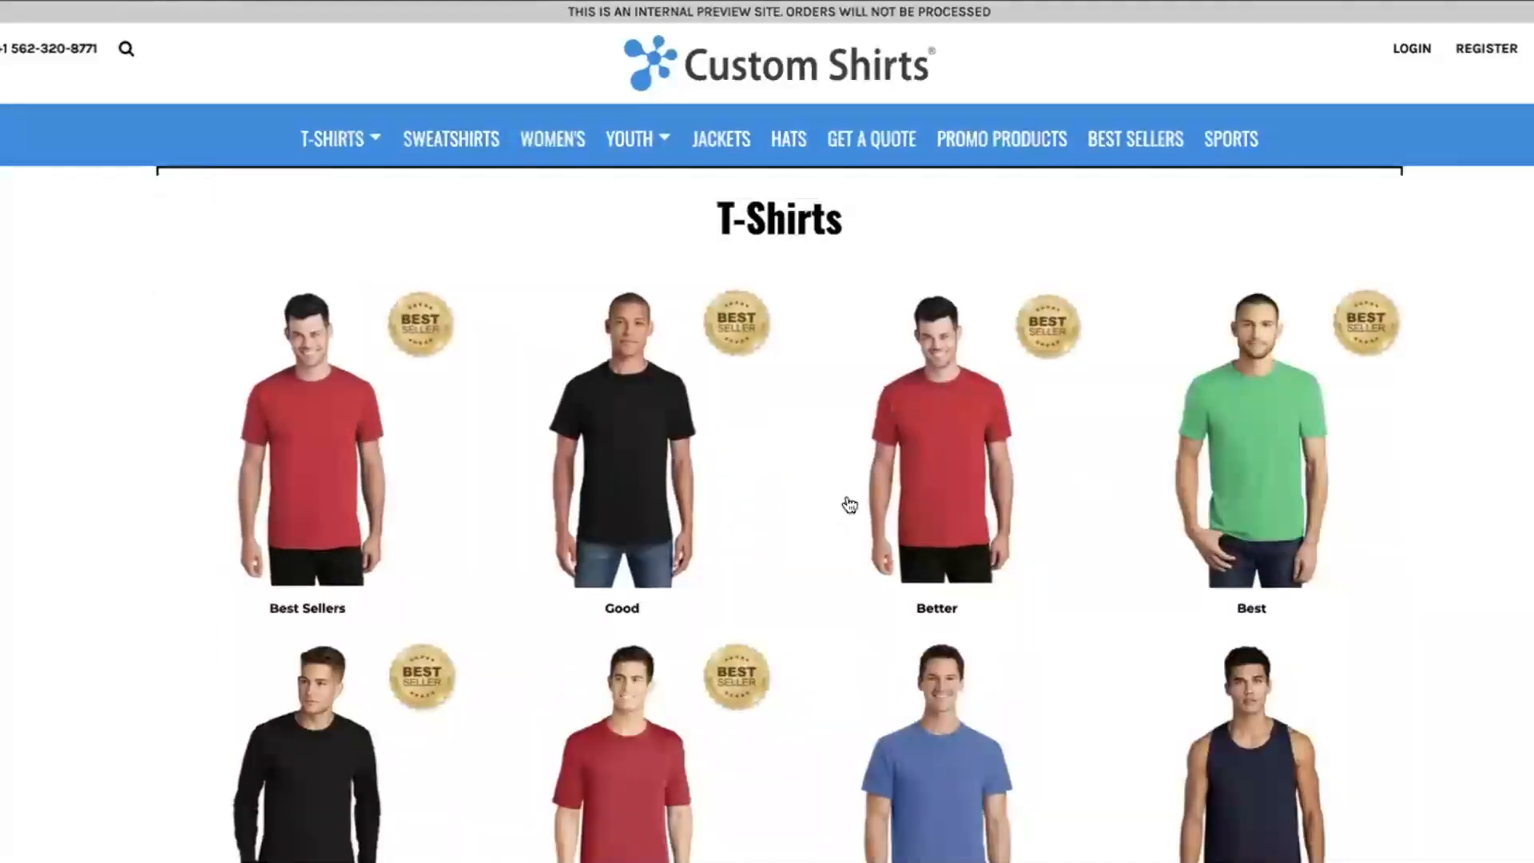
{"action": "left_click", "coordinate": [960, 436]}
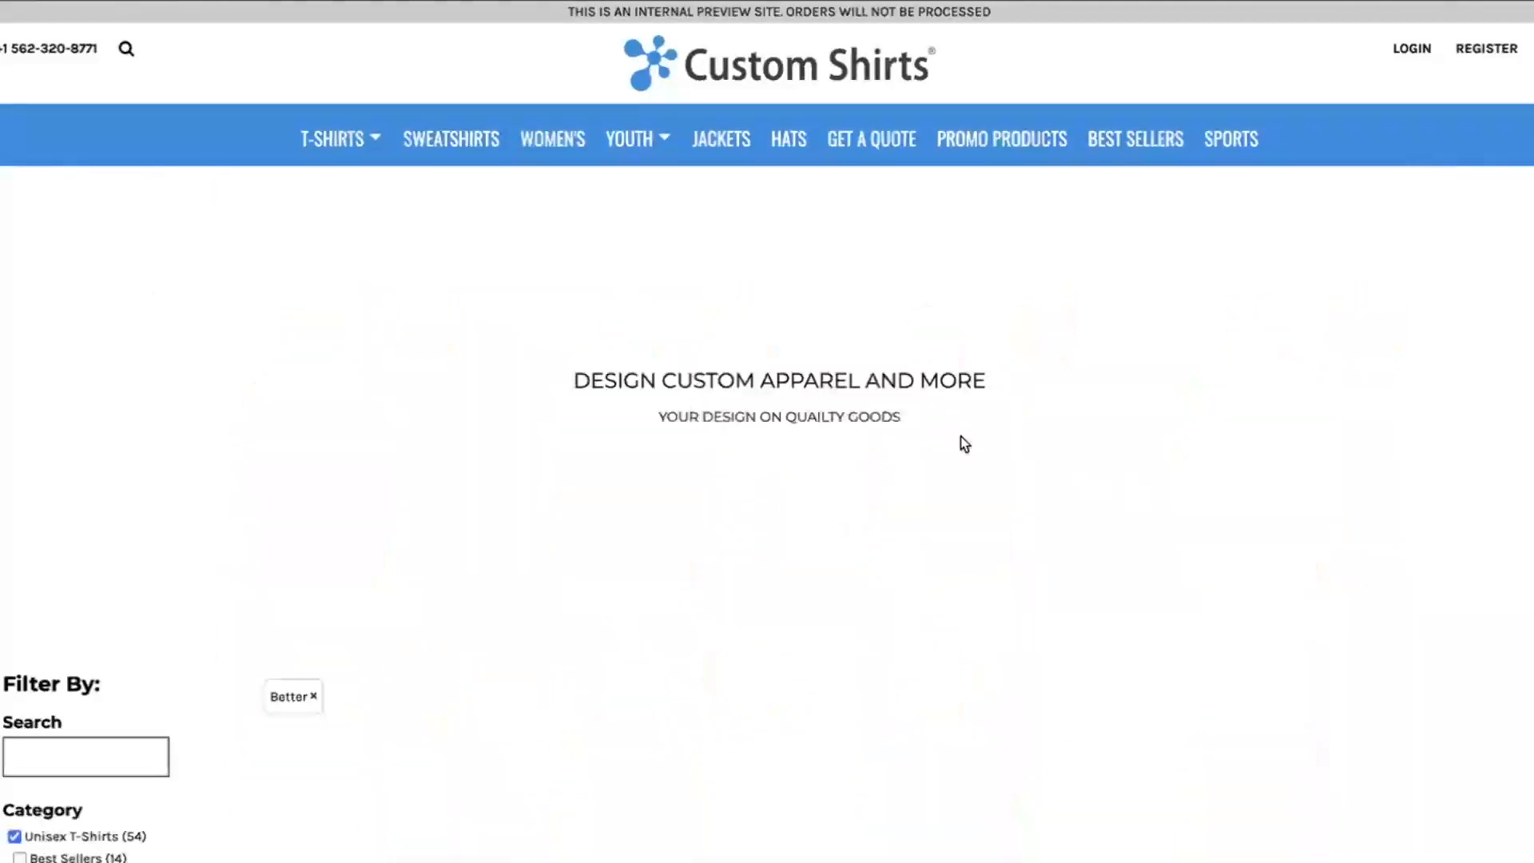
{"action": "scroll", "coordinate": [723, 591], "scroll_direction": "down", "scroll_amount": 12}
{"action": "scroll", "coordinate": [723, 591], "scroll_direction": "up", "scroll_amount": 7}
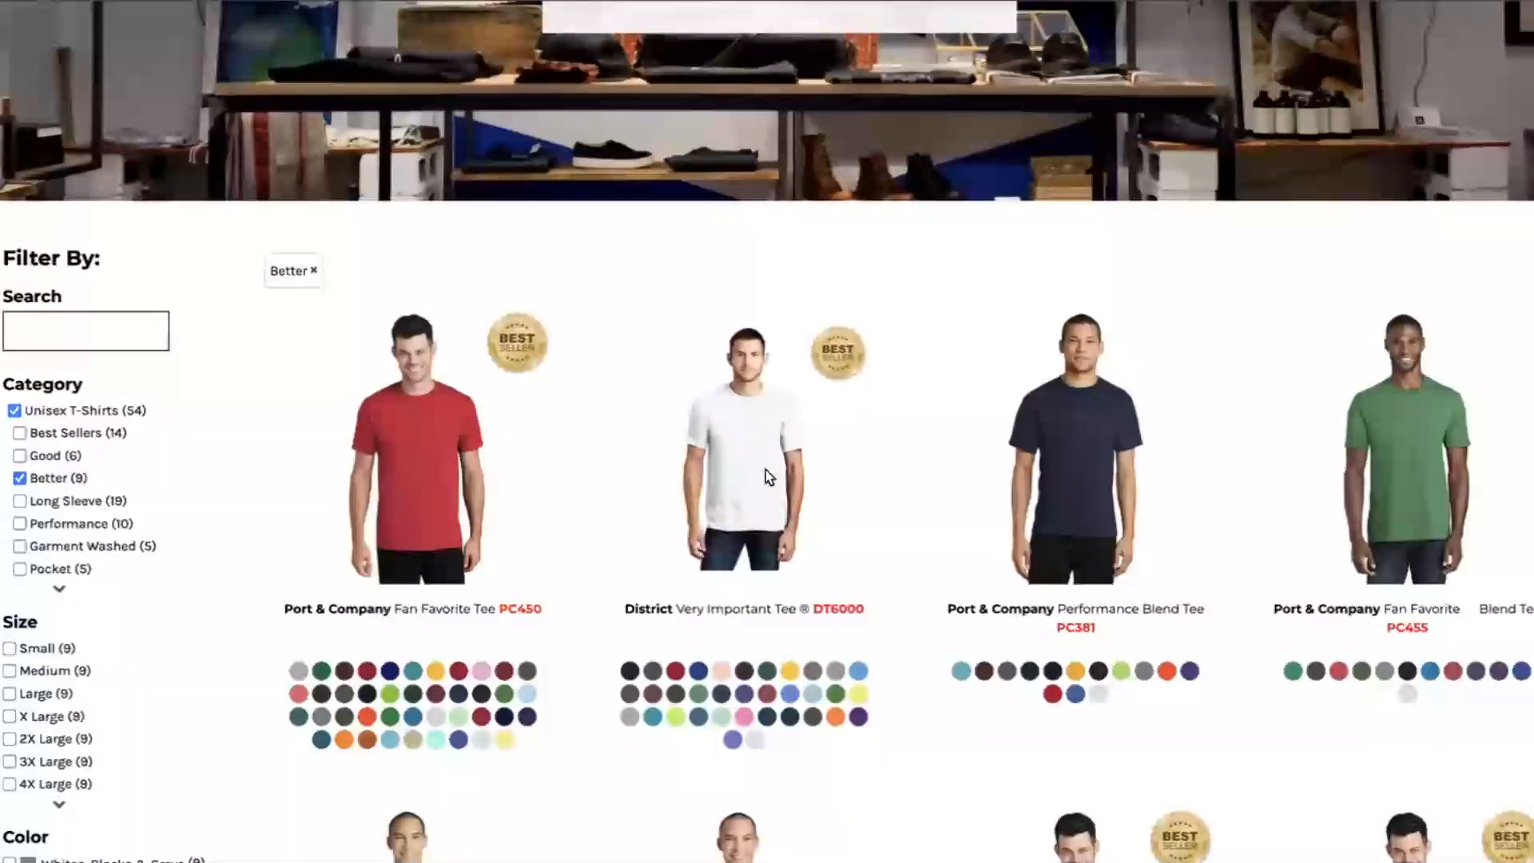
{"action": "left_click", "coordinate": [768, 472]}
{"action": "left_click", "coordinate": [787, 693]}
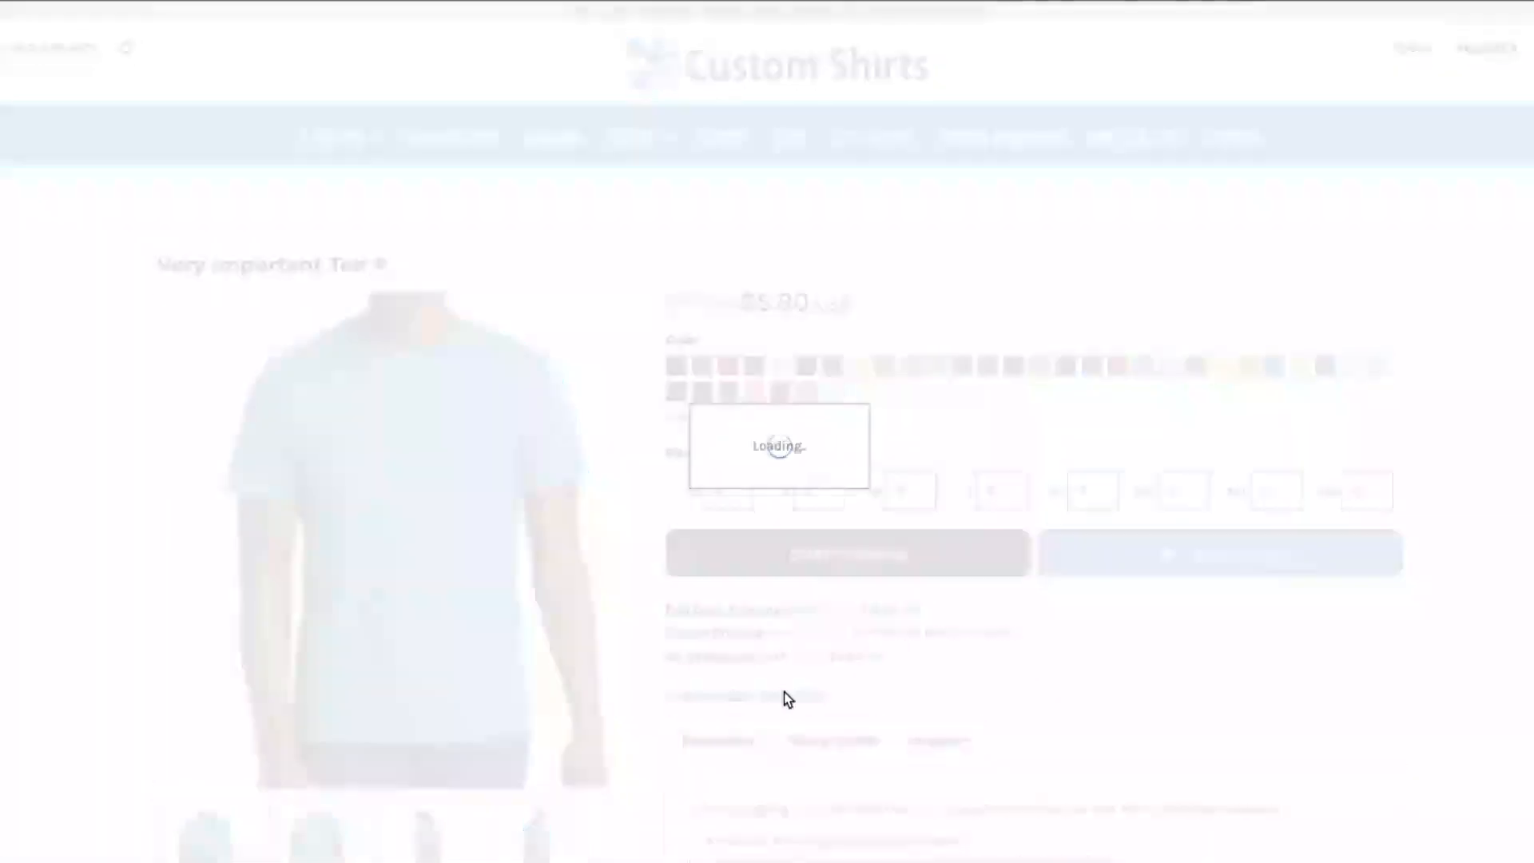
- Review the stock for every color of Very Important Tee in the Inventory Availability list and close it
{"action": "scroll", "coordinate": [768, 456], "scroll_direction": "down", "scroll_amount": 4}
{"action": "scroll", "coordinate": [767, 447], "scroll_direction": "down", "scroll_amount": 1}
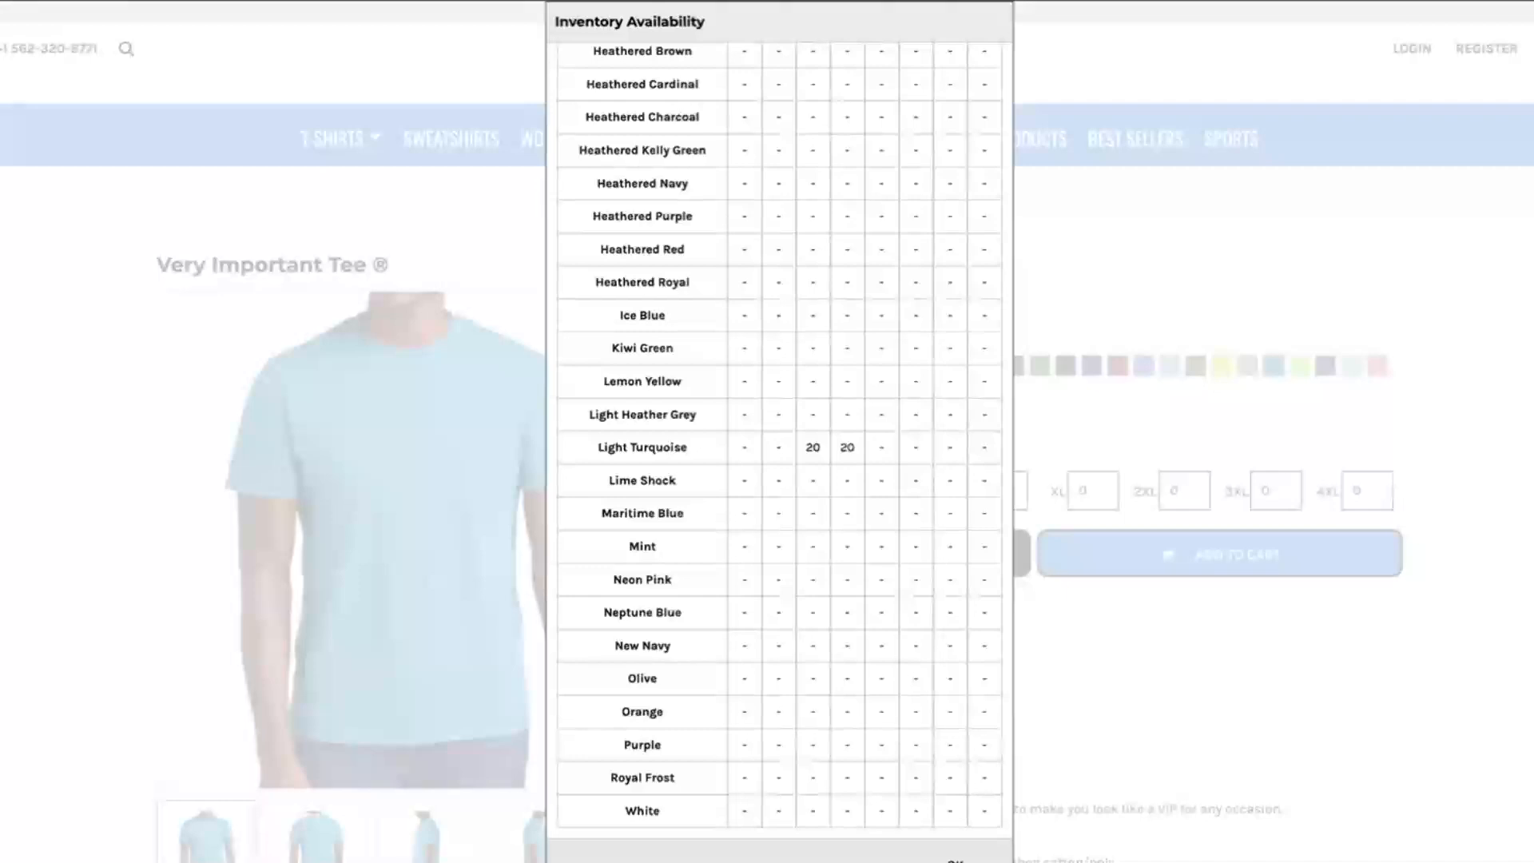
{"action": "left_click", "coordinate": [955, 859]}
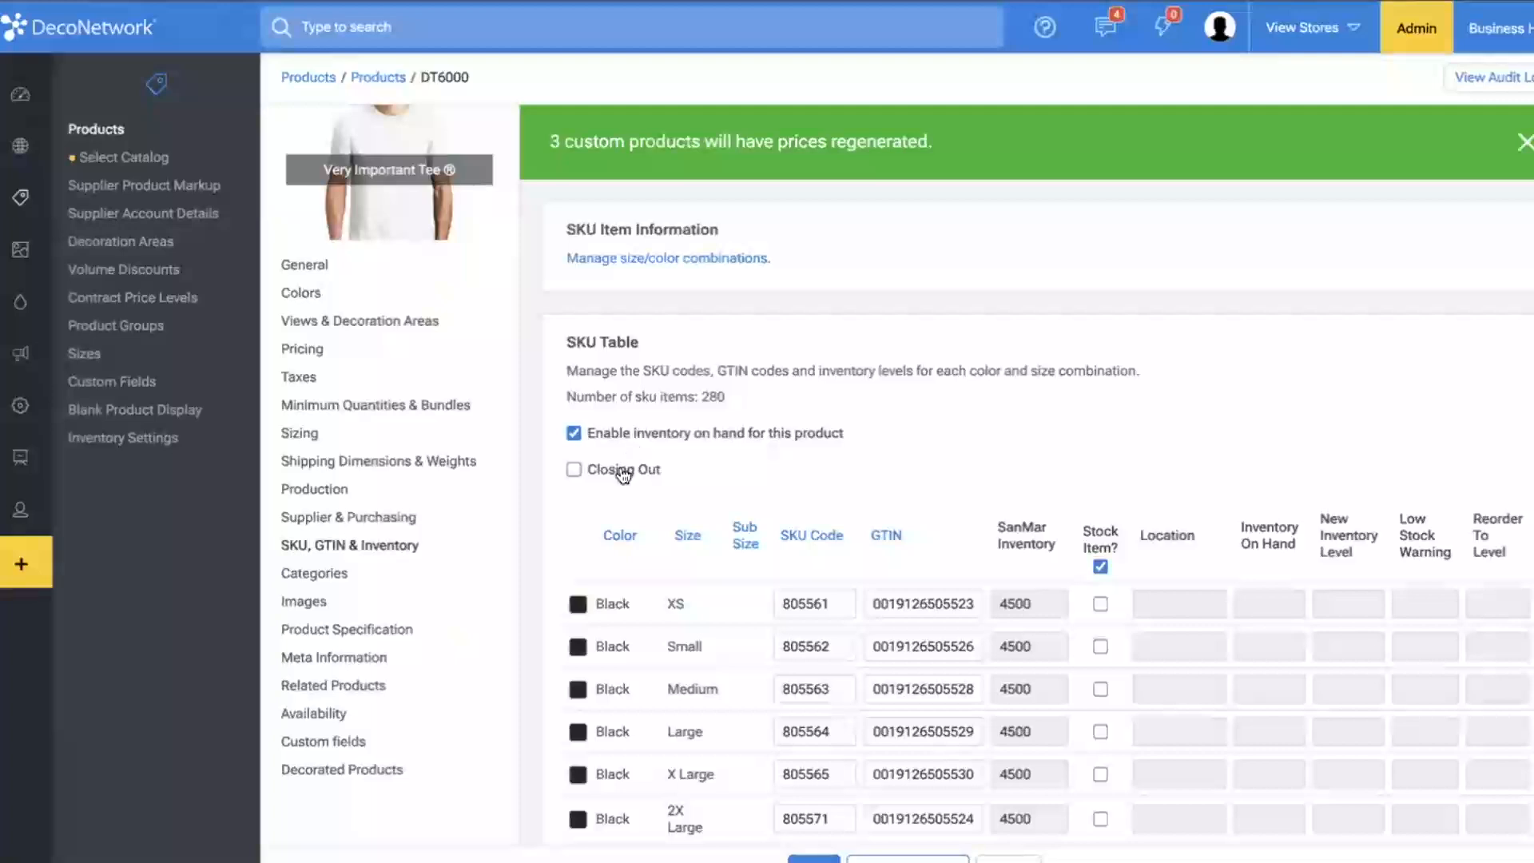
- Mark DT6000 as Closing Out in its SKU settings, and check its remaining colors, sizes and inventory availability on the storefront
{"action": "left_click", "coordinate": [624, 473]}
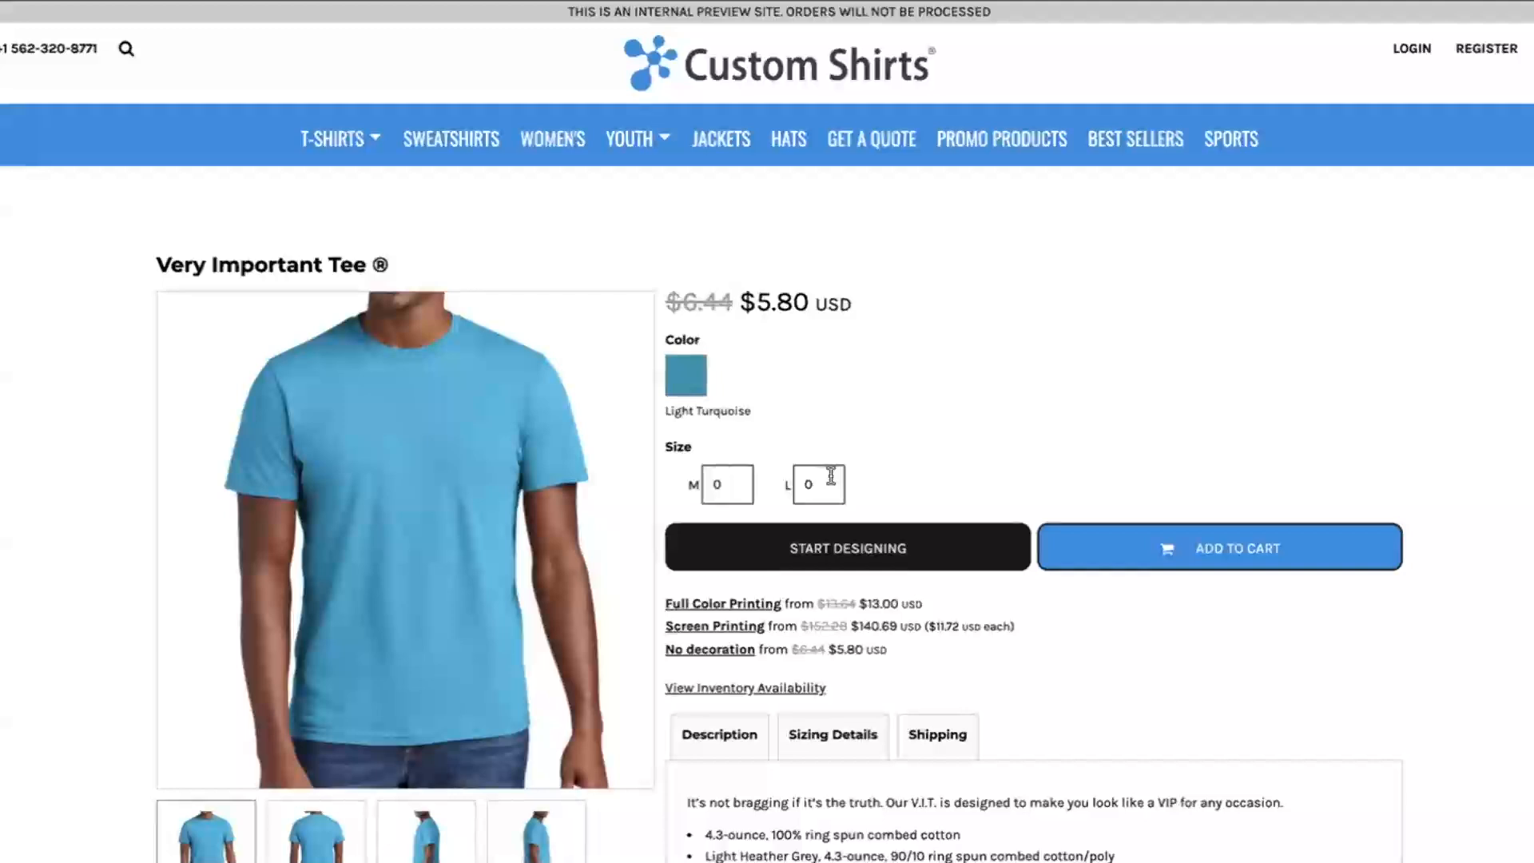
{"action": "left_click", "coordinate": [761, 690]}
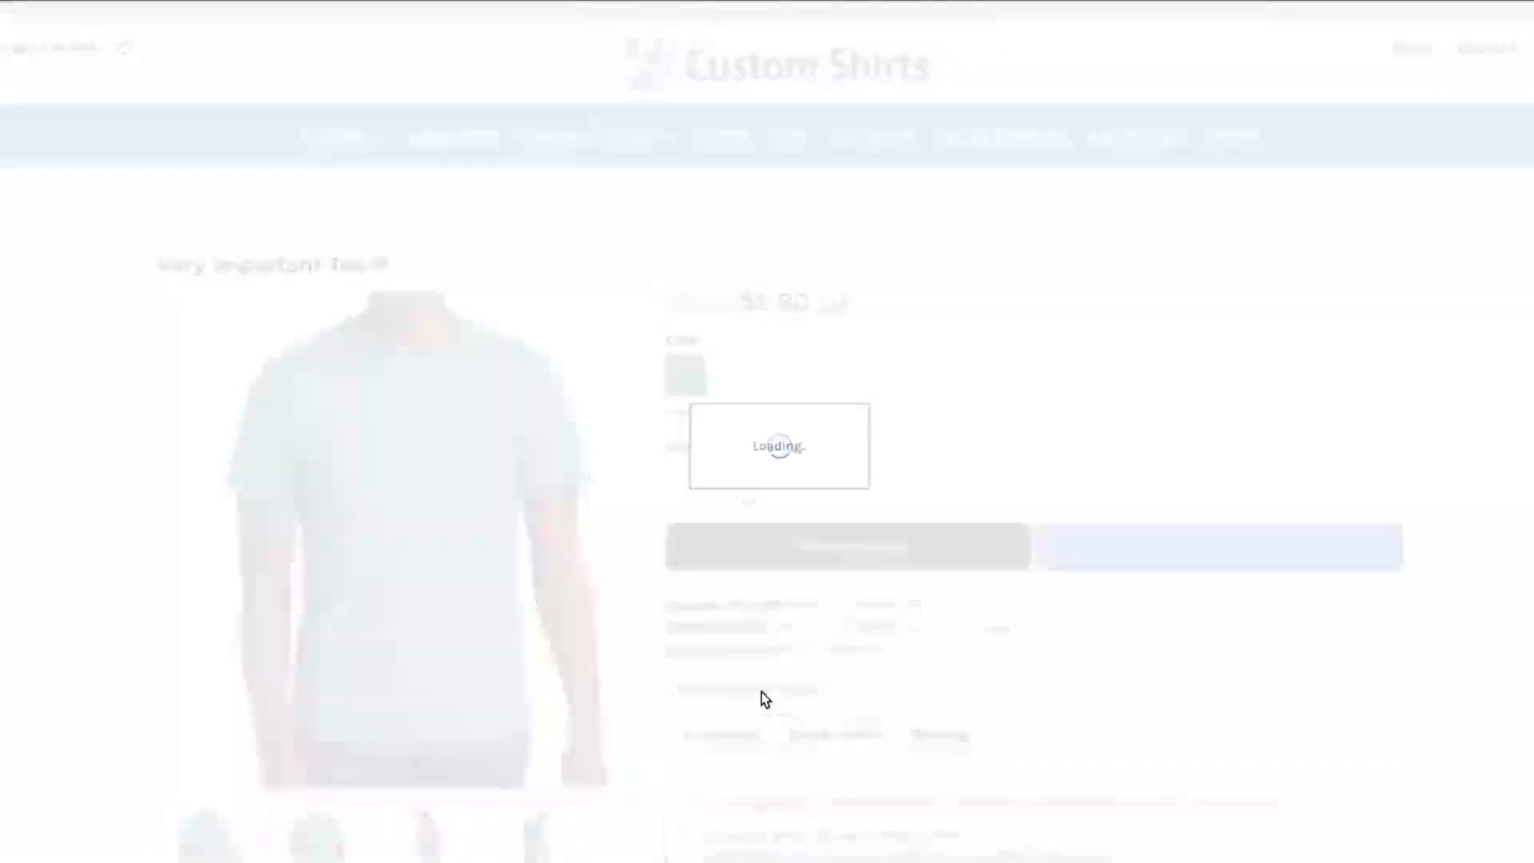
{"action": "scroll", "coordinate": [849, 448], "scroll_direction": "down", "scroll_amount": 5}
{"action": "scroll", "coordinate": [849, 448], "scroll_direction": "up", "scroll_amount": 4}
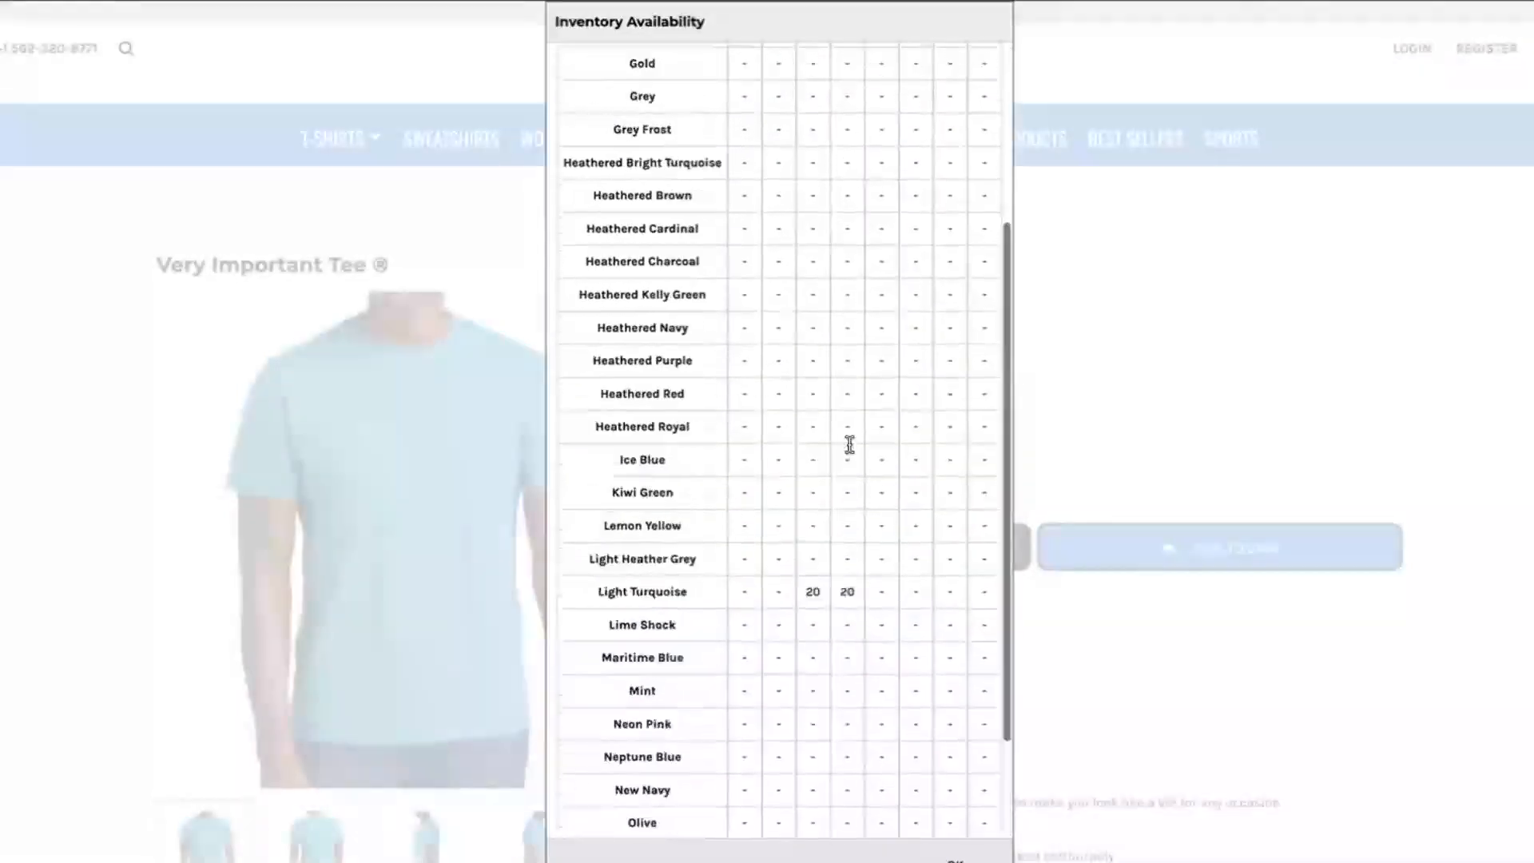
{"action": "scroll", "coordinate": [849, 448], "scroll_direction": "down", "scroll_amount": 5}
{"action": "key", "text": "Escape"}
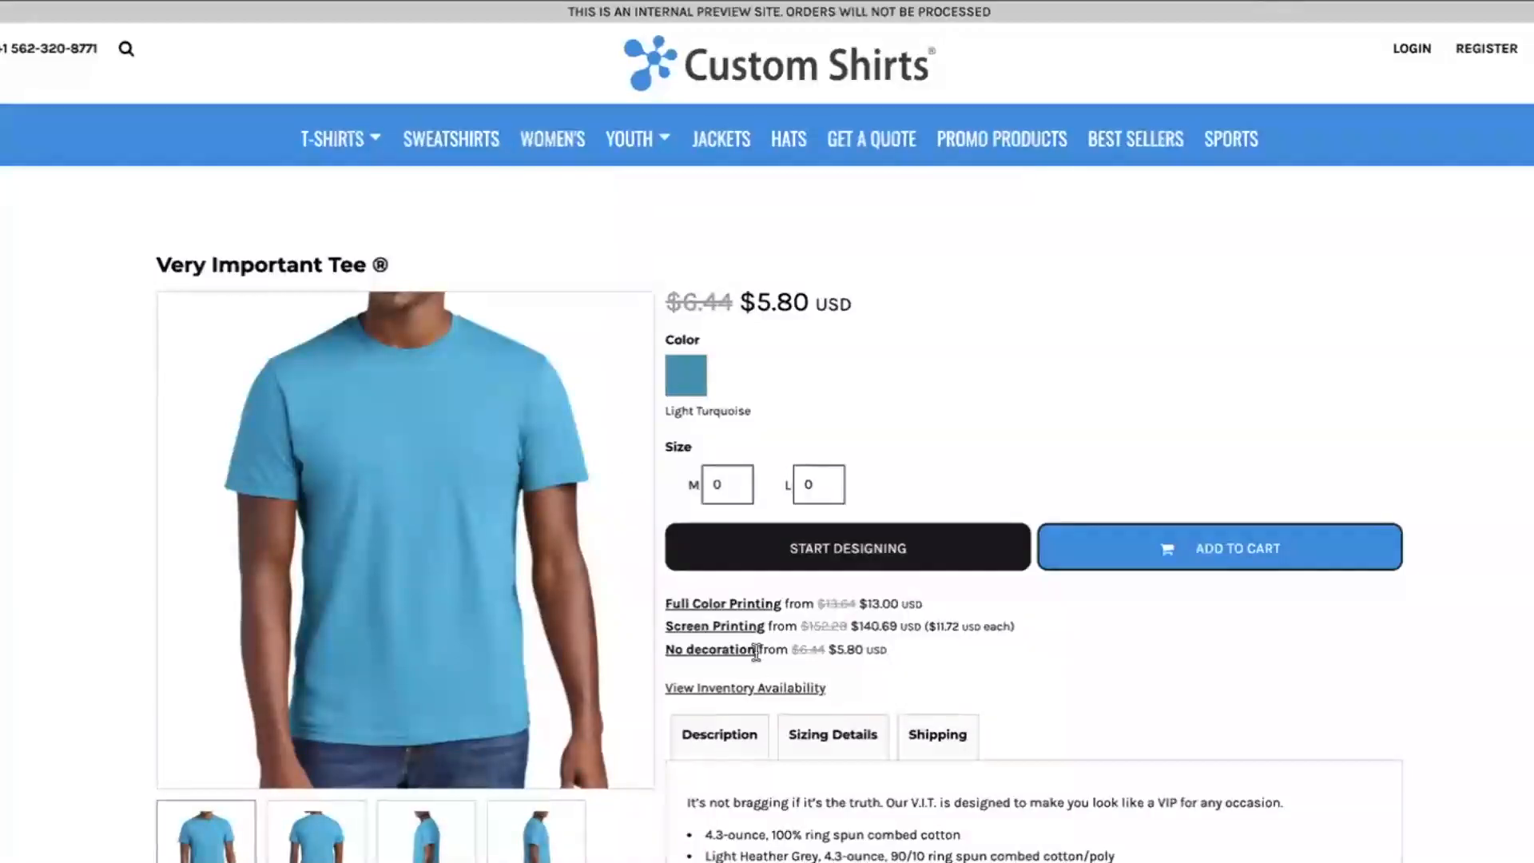
- Browse the store's list of pages in the website editor
{"action": "left_click", "coordinate": [720, 558]}
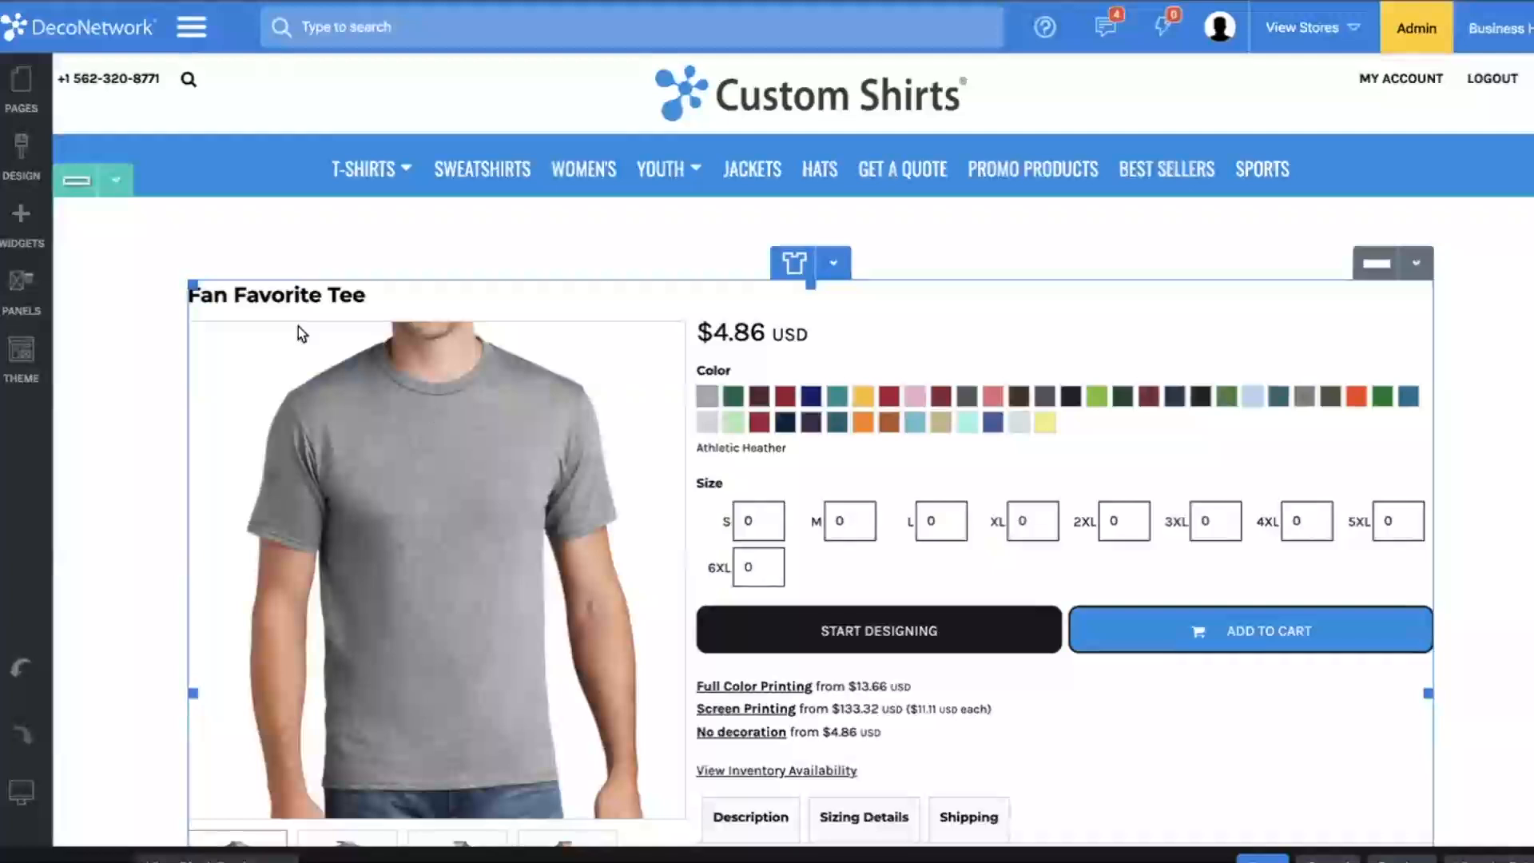
{"action": "left_click", "coordinate": [21, 80]}
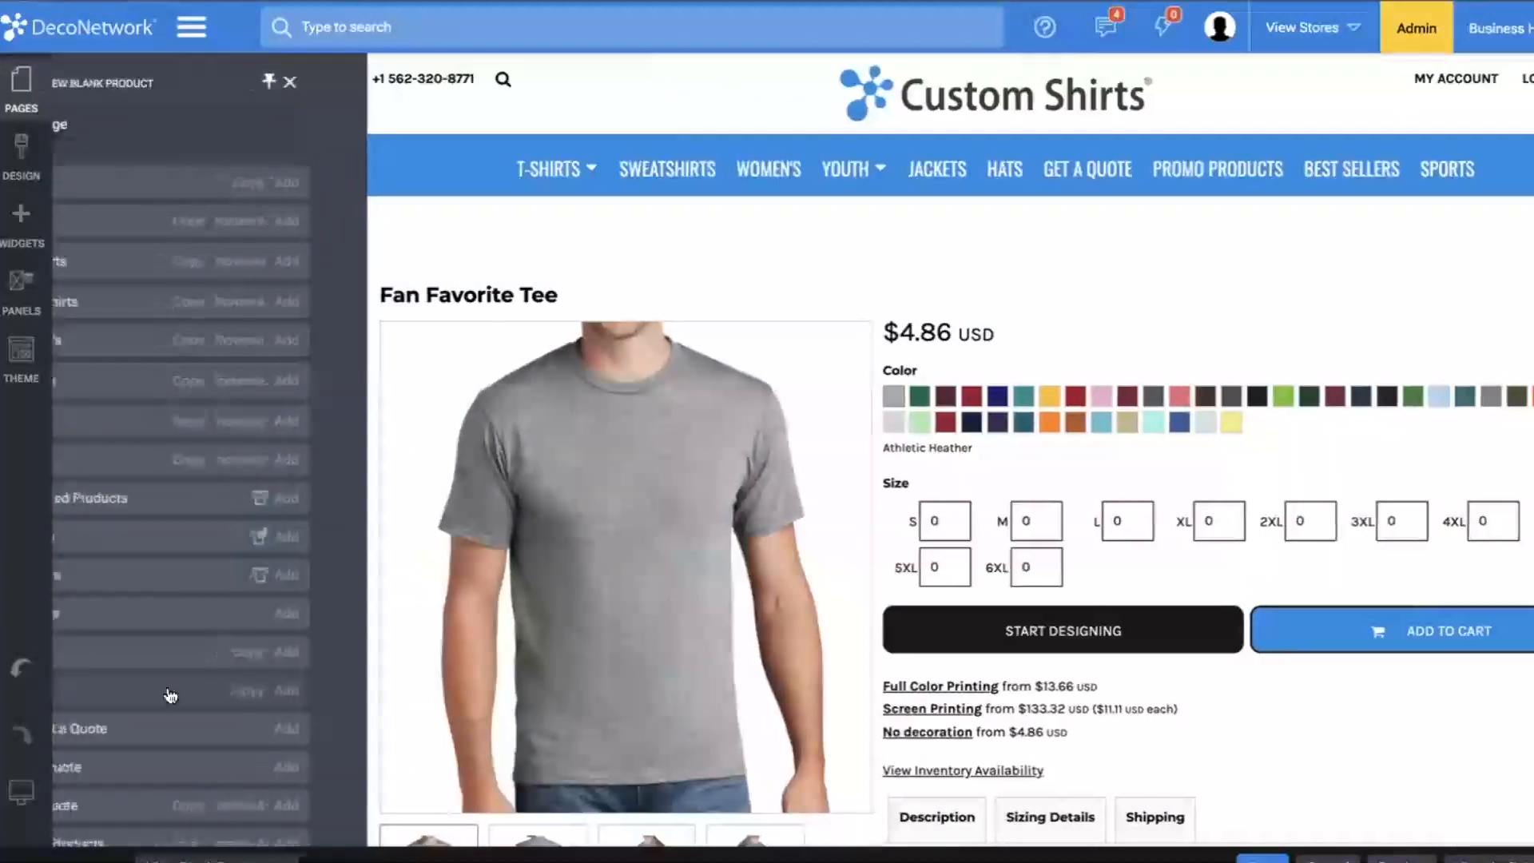
{"action": "scroll", "coordinate": [144, 600], "scroll_direction": "down", "scroll_amount": 3}
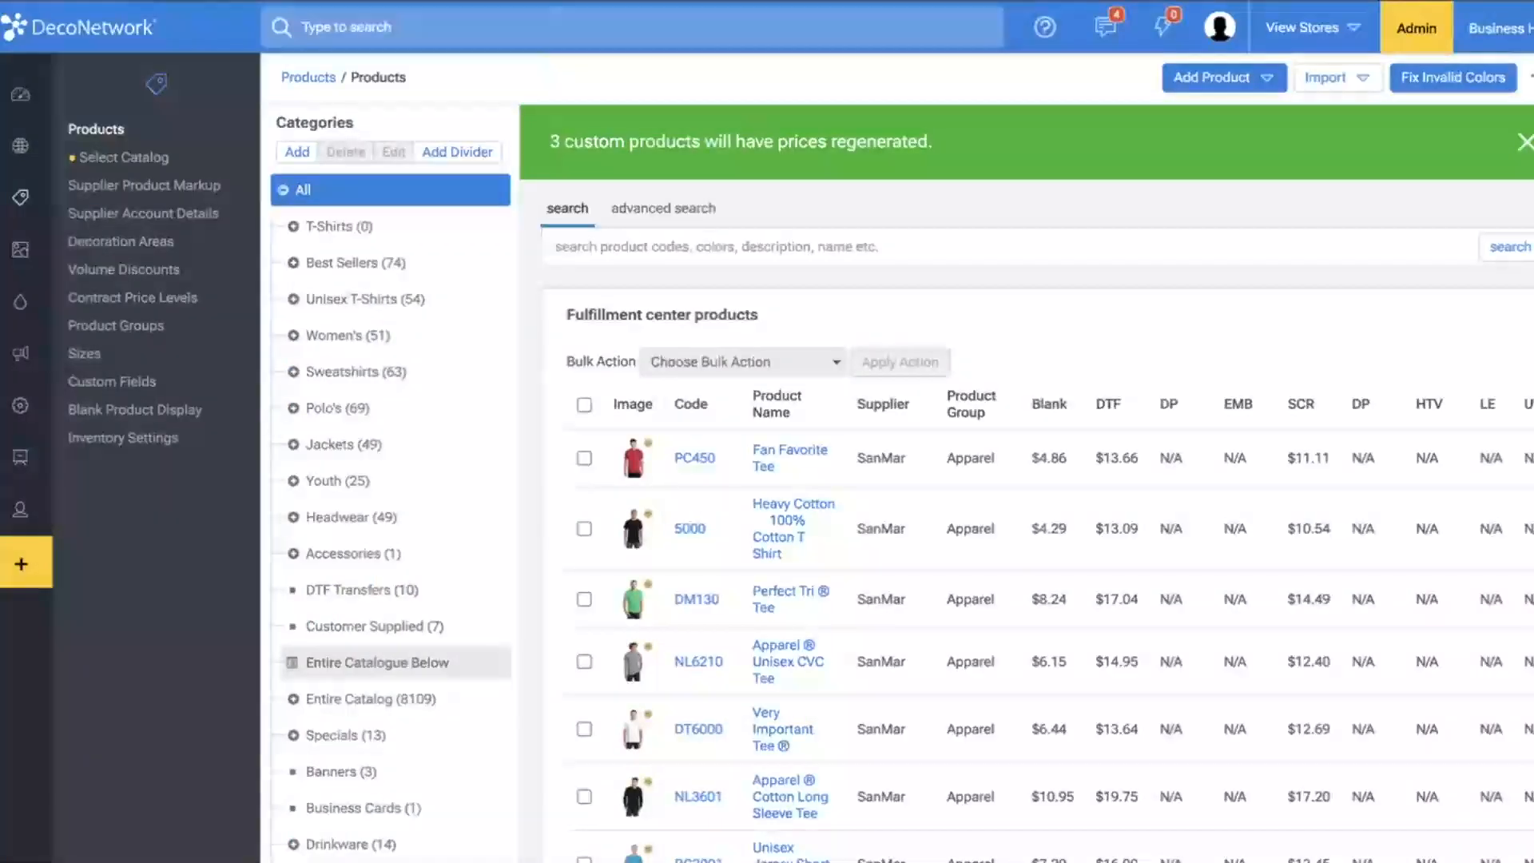
- Open DT6000 Very Important Tee from the product list and turn off Closing Out in its SKU, GTIN & Inventory settings
{"action": "scroll", "coordinate": [719, 687], "scroll_direction": "down", "scroll_amount": 1}
{"action": "left_click", "coordinate": [764, 693]}
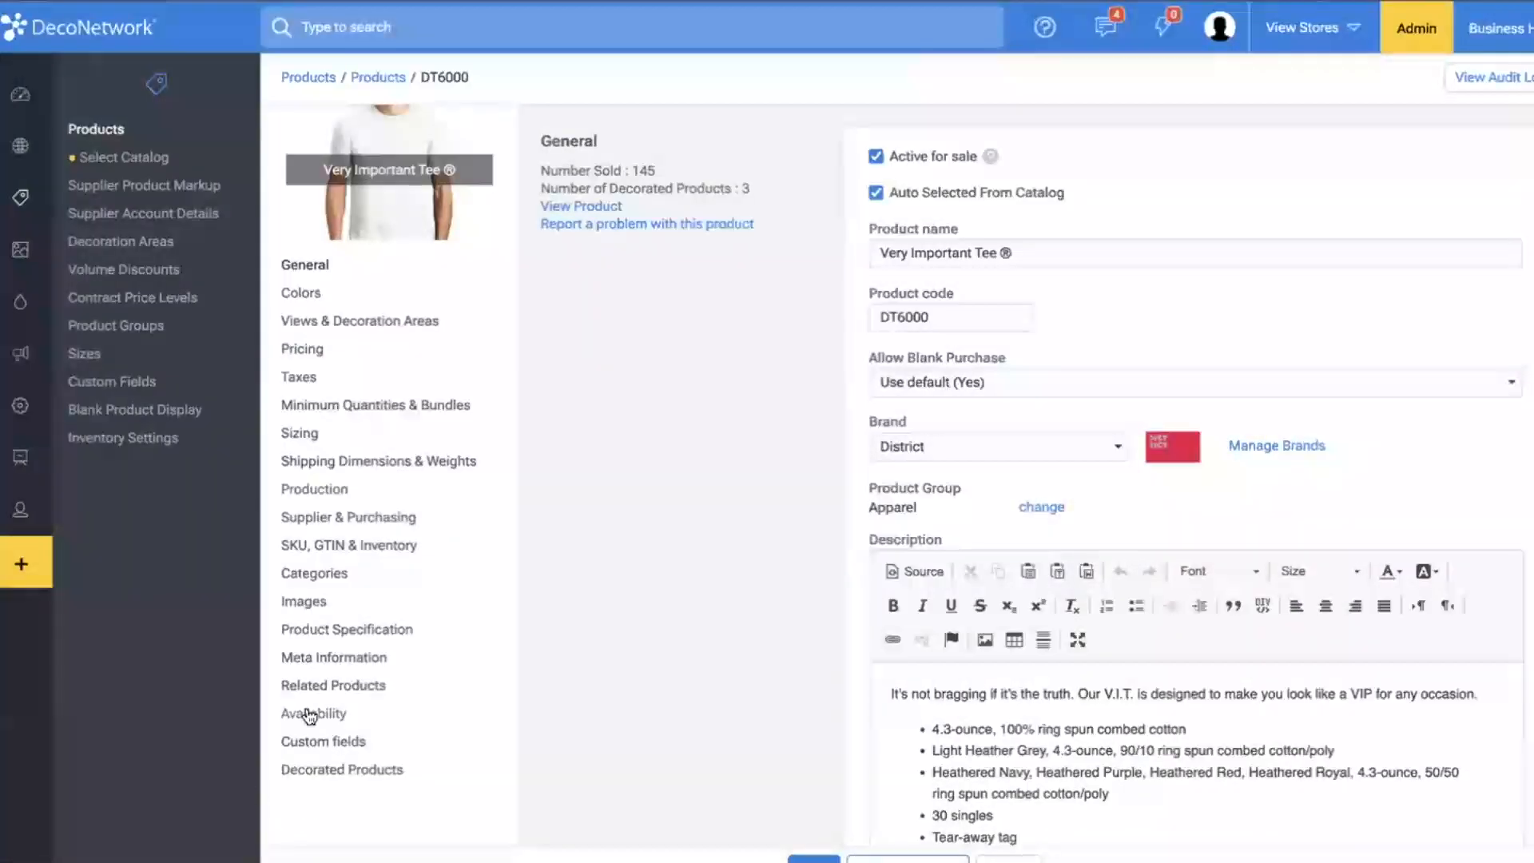
{"action": "left_click", "coordinate": [335, 546]}
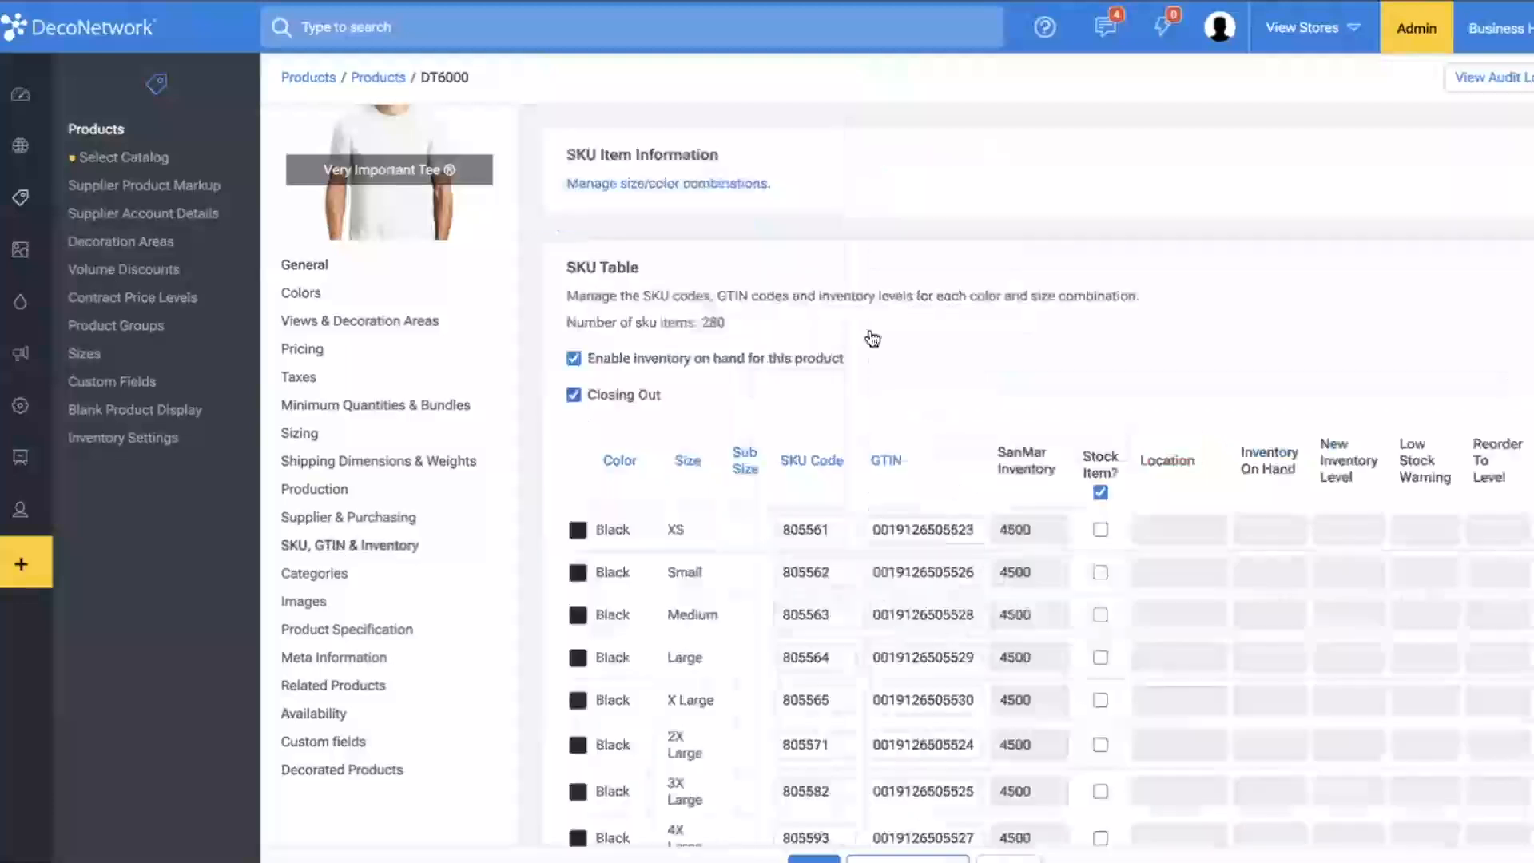
{"action": "left_click", "coordinate": [638, 400]}
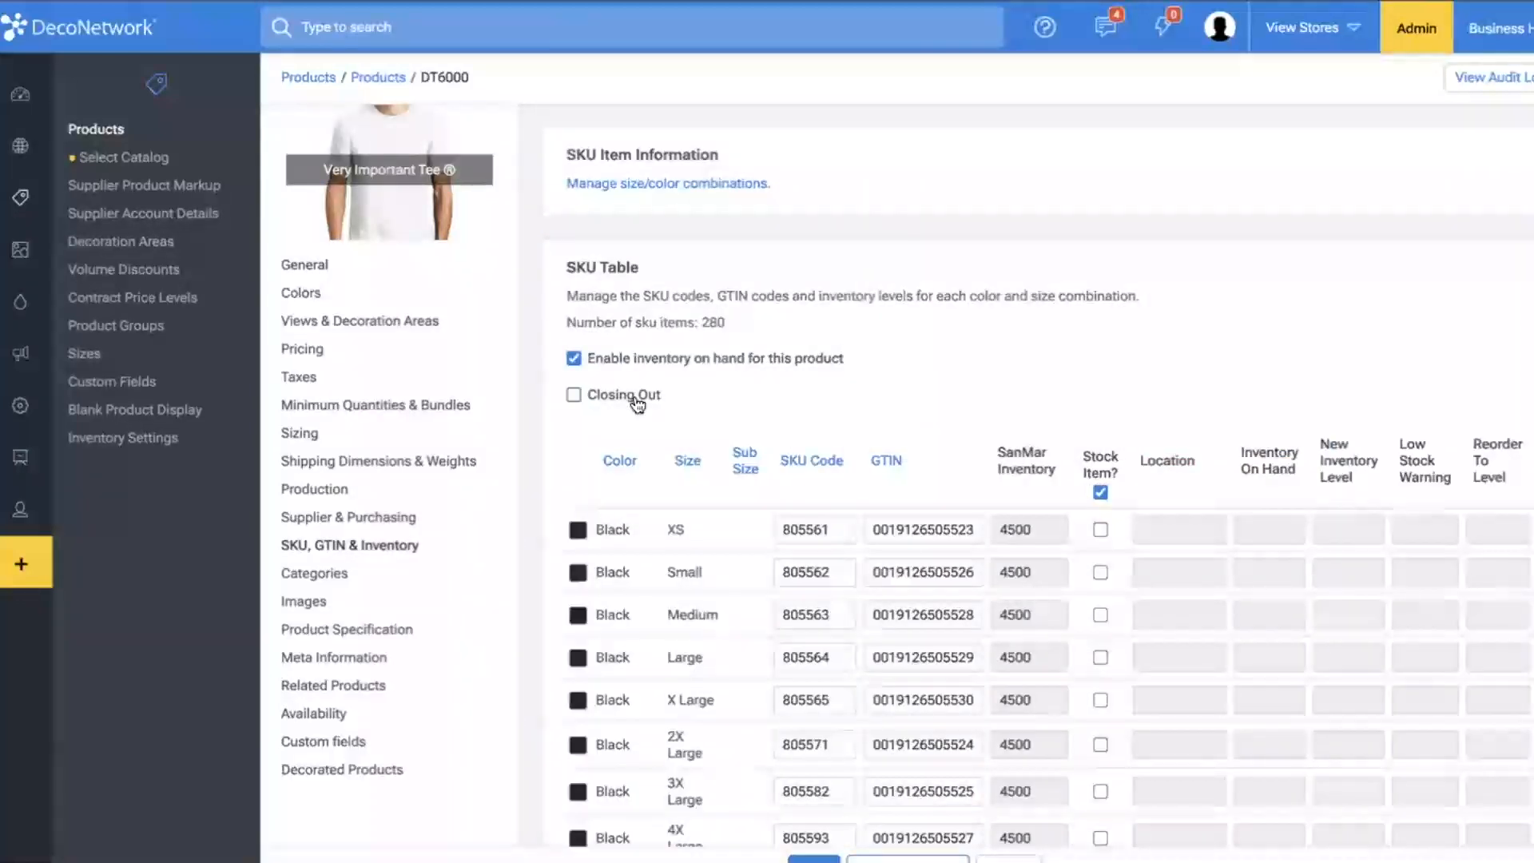
{"action": "scroll", "coordinate": [984, 757], "scroll_direction": "down", "scroll_amount": 15}
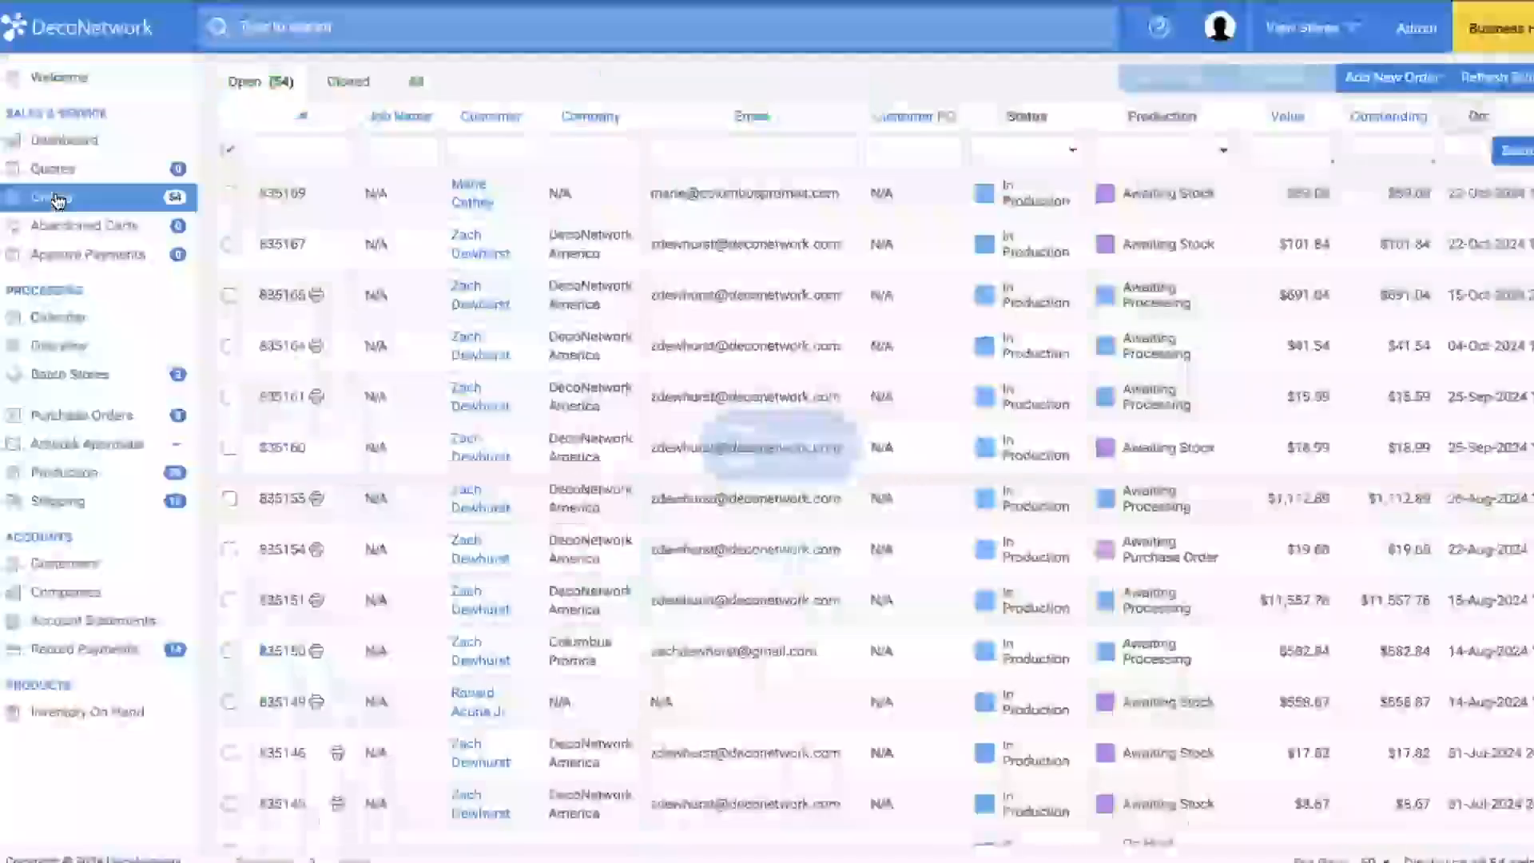
- Create a new order and assign the existing Columbus Promos contact as its customer, searching by first name
{"action": "left_click", "coordinate": [1392, 77]}
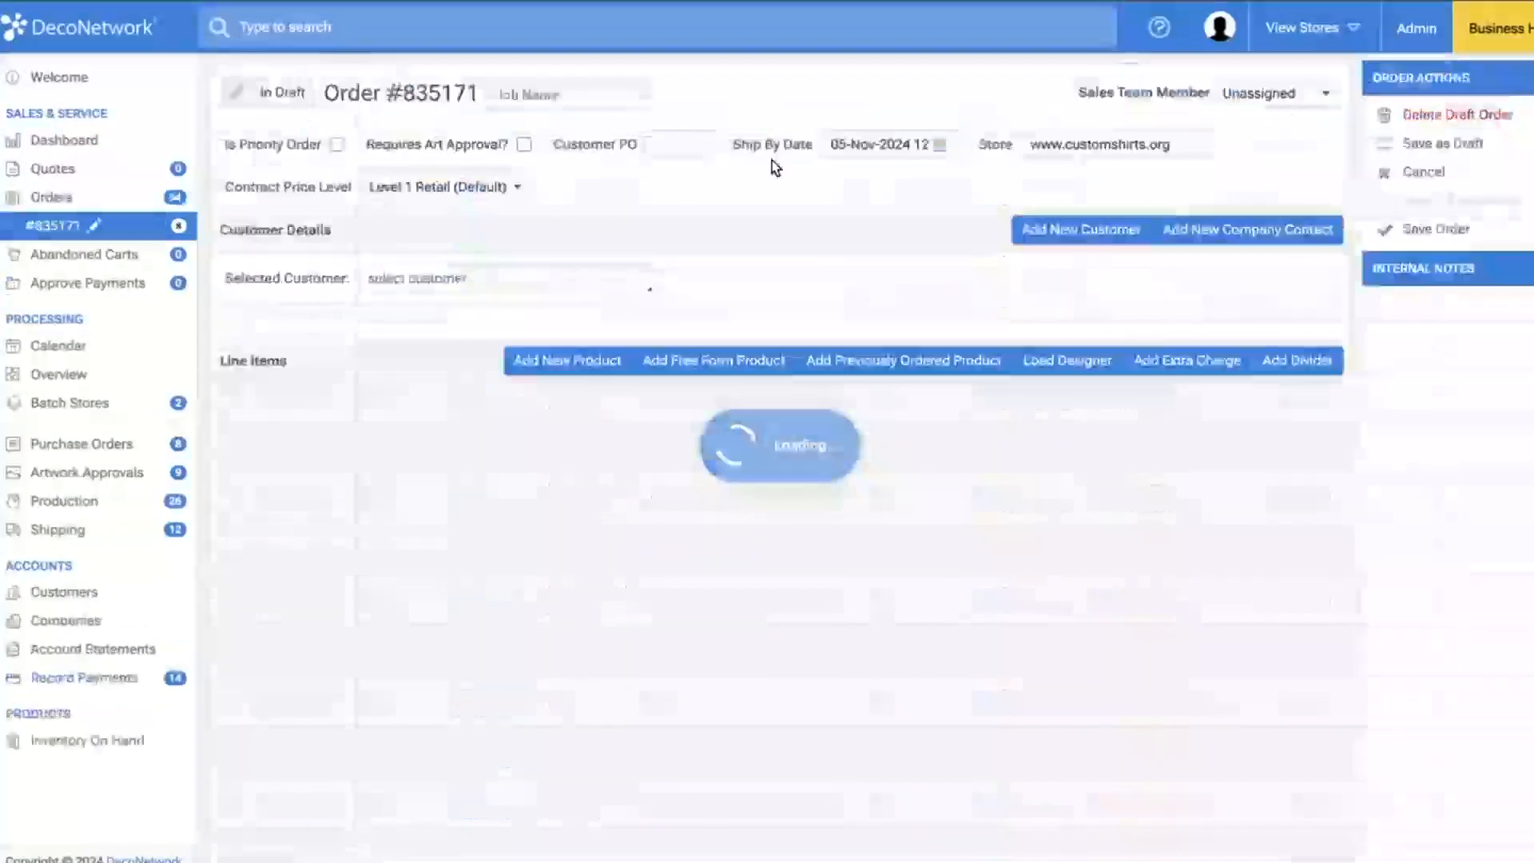
{"action": "left_click", "coordinate": [506, 280]}
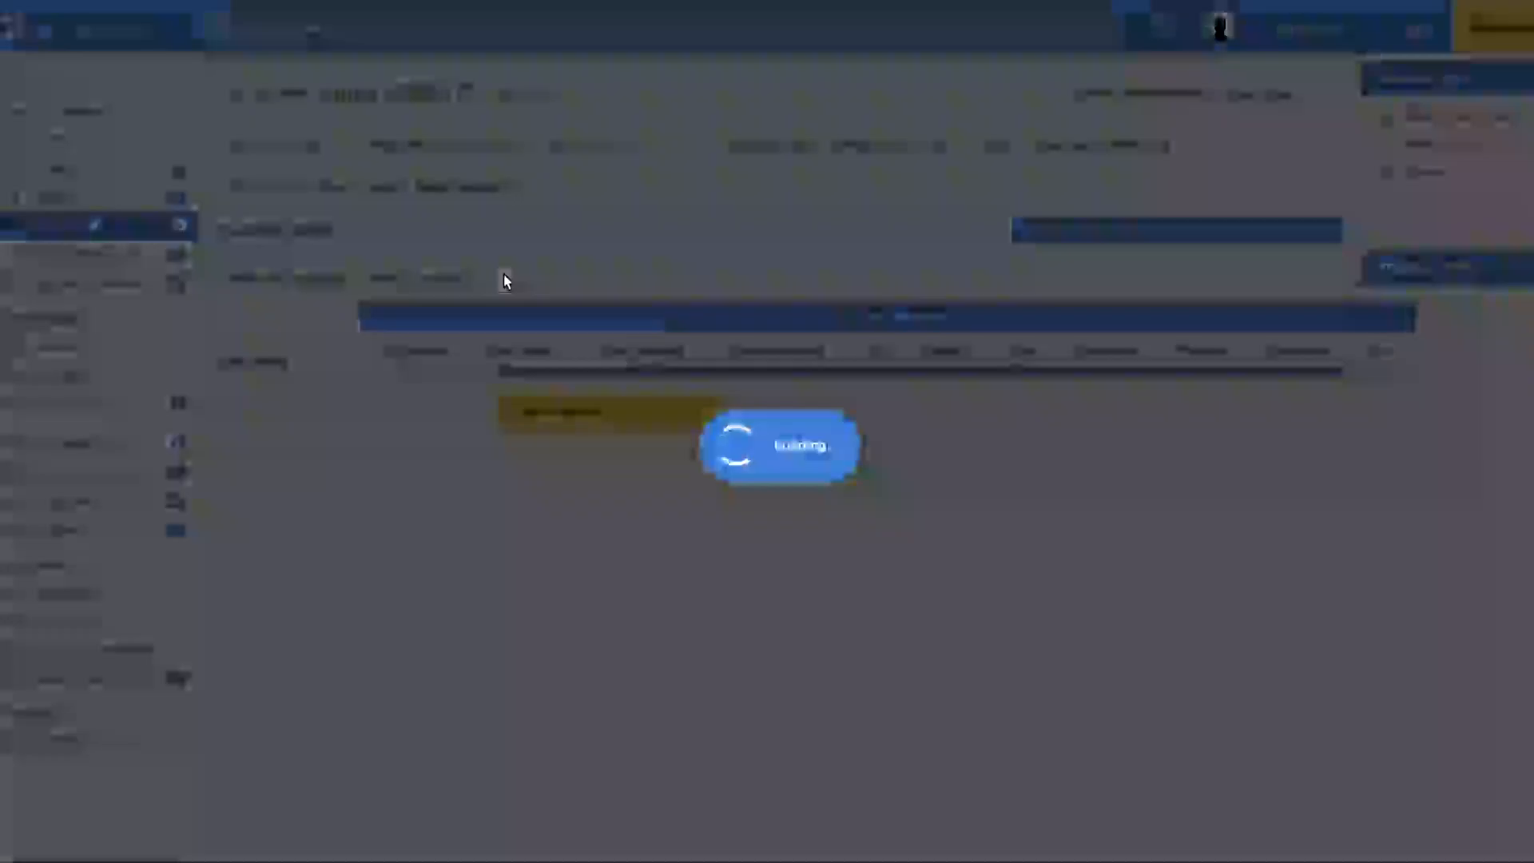
{"action": "type", "text": "zach"}
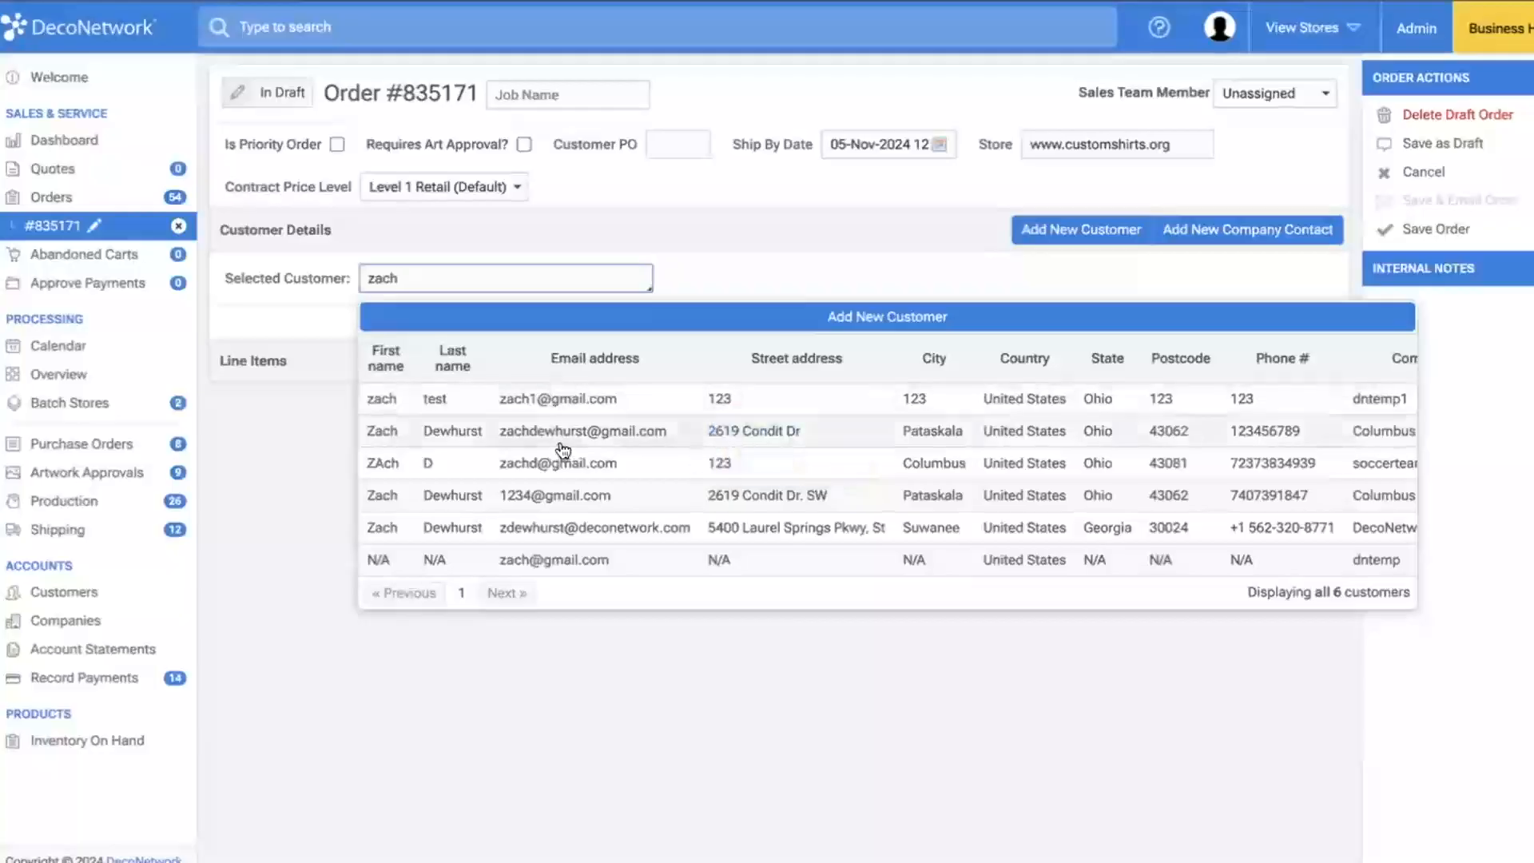
{"action": "left_click", "coordinate": [562, 436]}
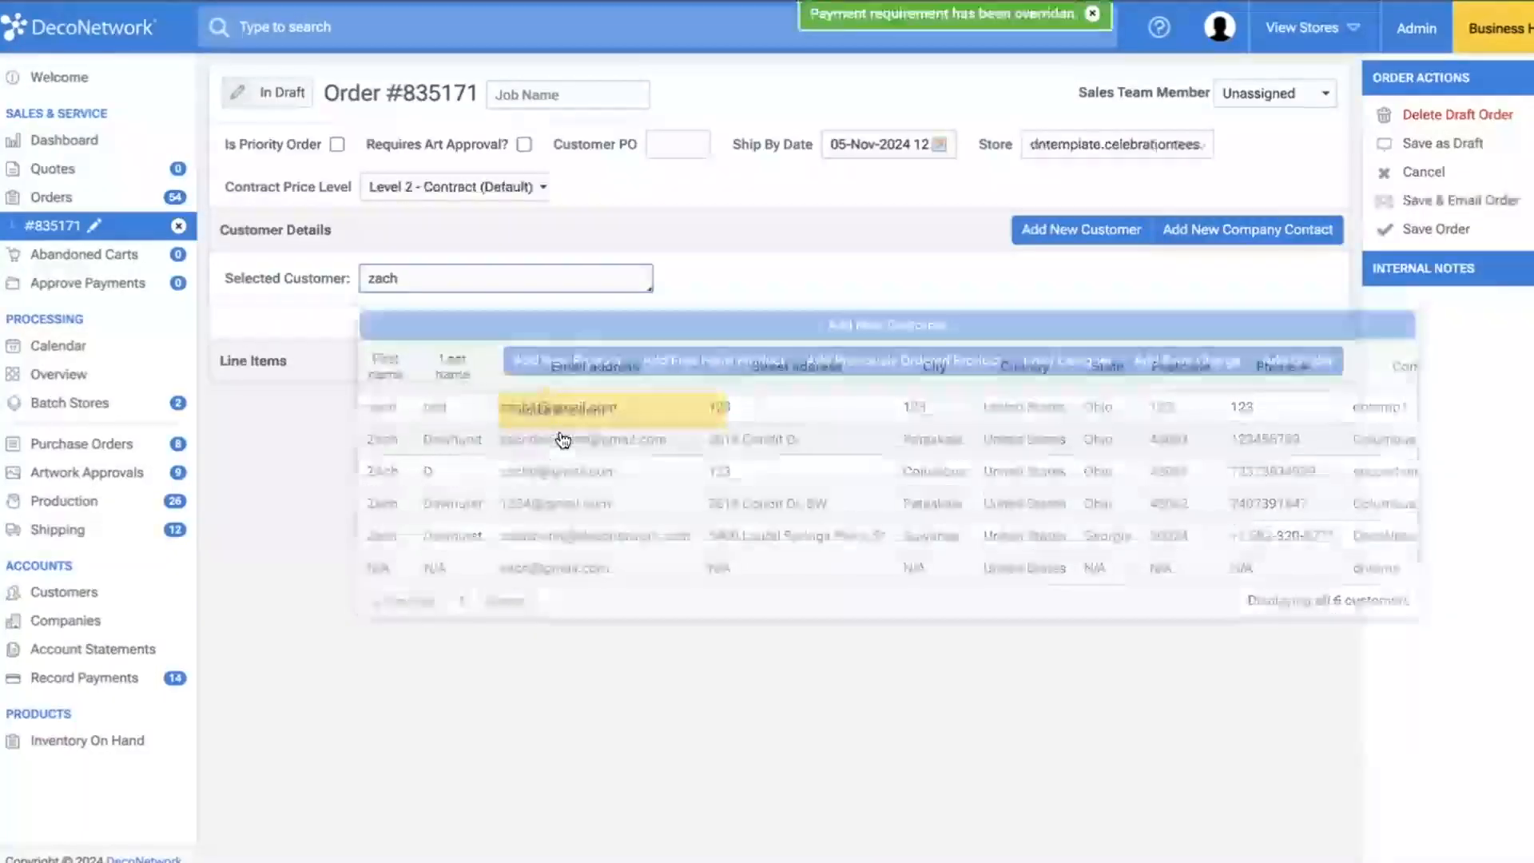
- Add DT6000 - Very Important Tee from SanMar as the order's first line item
{"action": "left_click", "coordinate": [560, 577]}
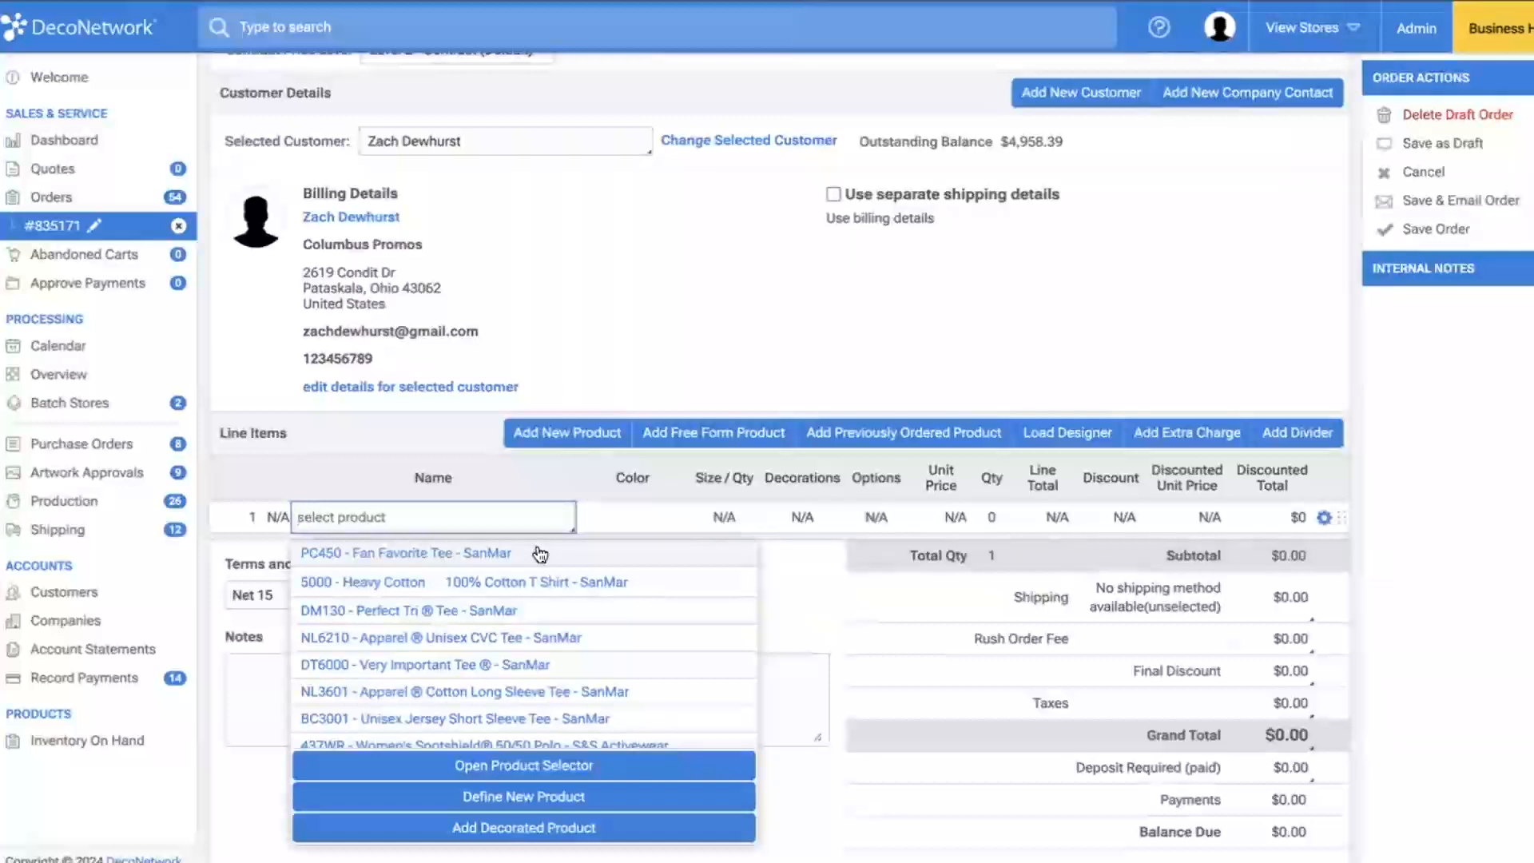
{"action": "type", "text": "st600"}
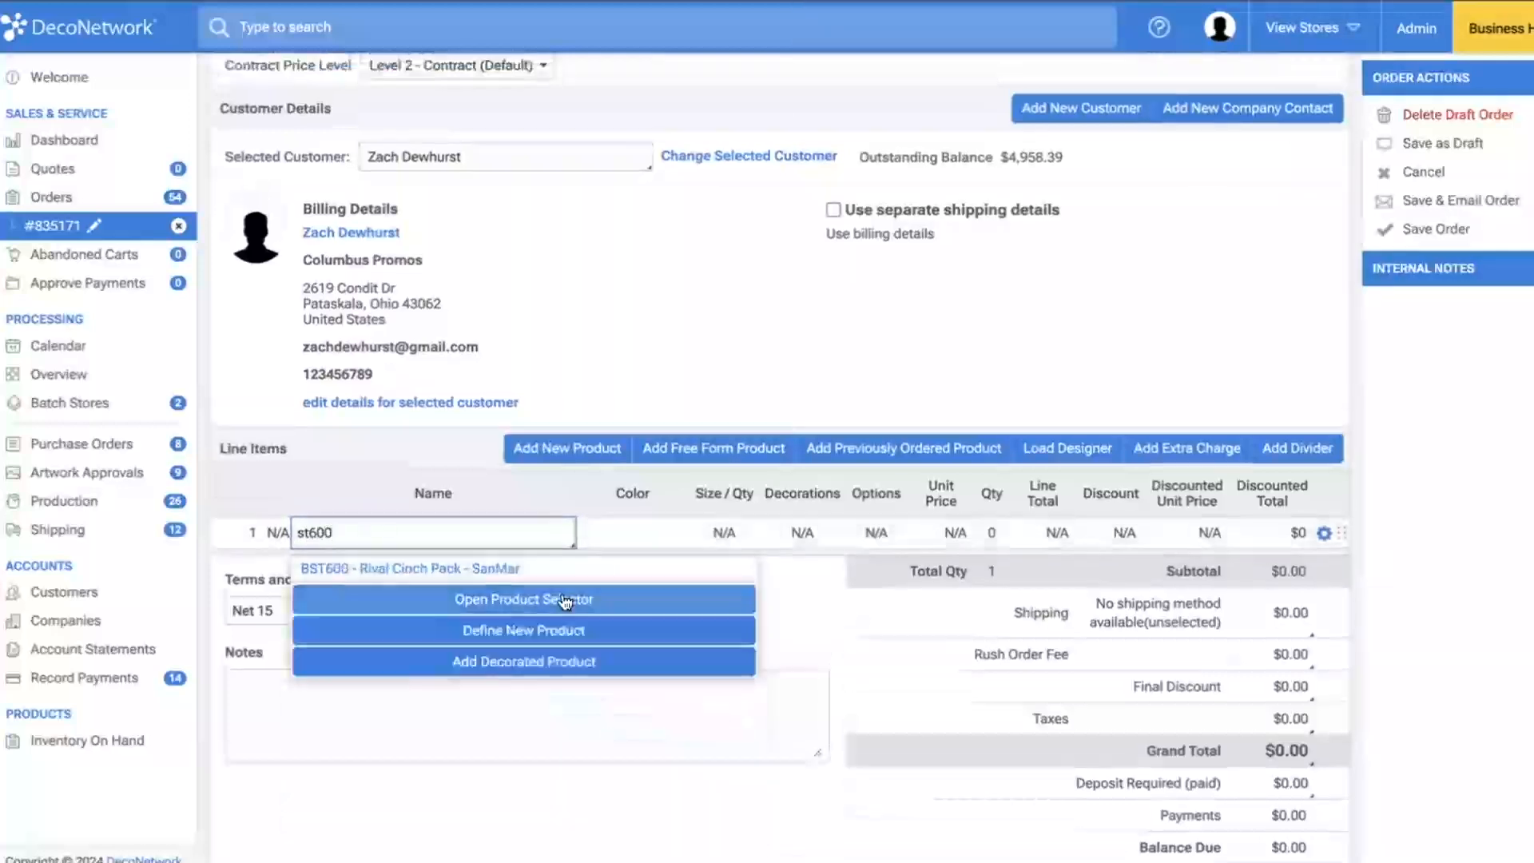
{"action": "key", "text": "BackSpace"}
{"action": "key", "text": "BackSpace"}
{"action": "key", "text": "BackSpace"}
{"action": "key", "text": "BackSpace"}
{"action": "key", "text": "BackSpace"}
{"action": "type", "text": "dt6000"}
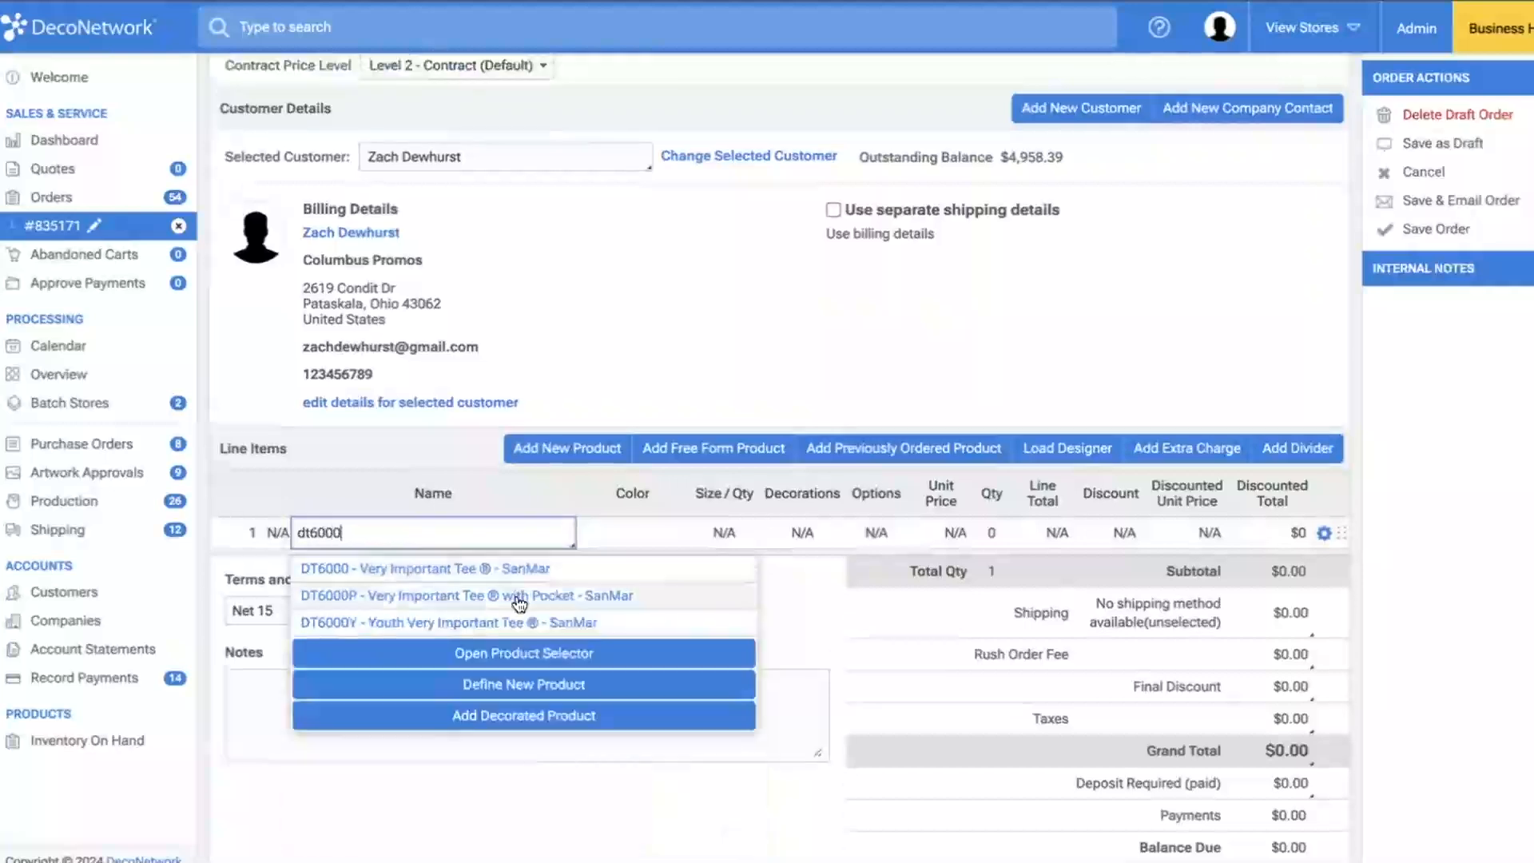
{"action": "left_click", "coordinate": [480, 570]}
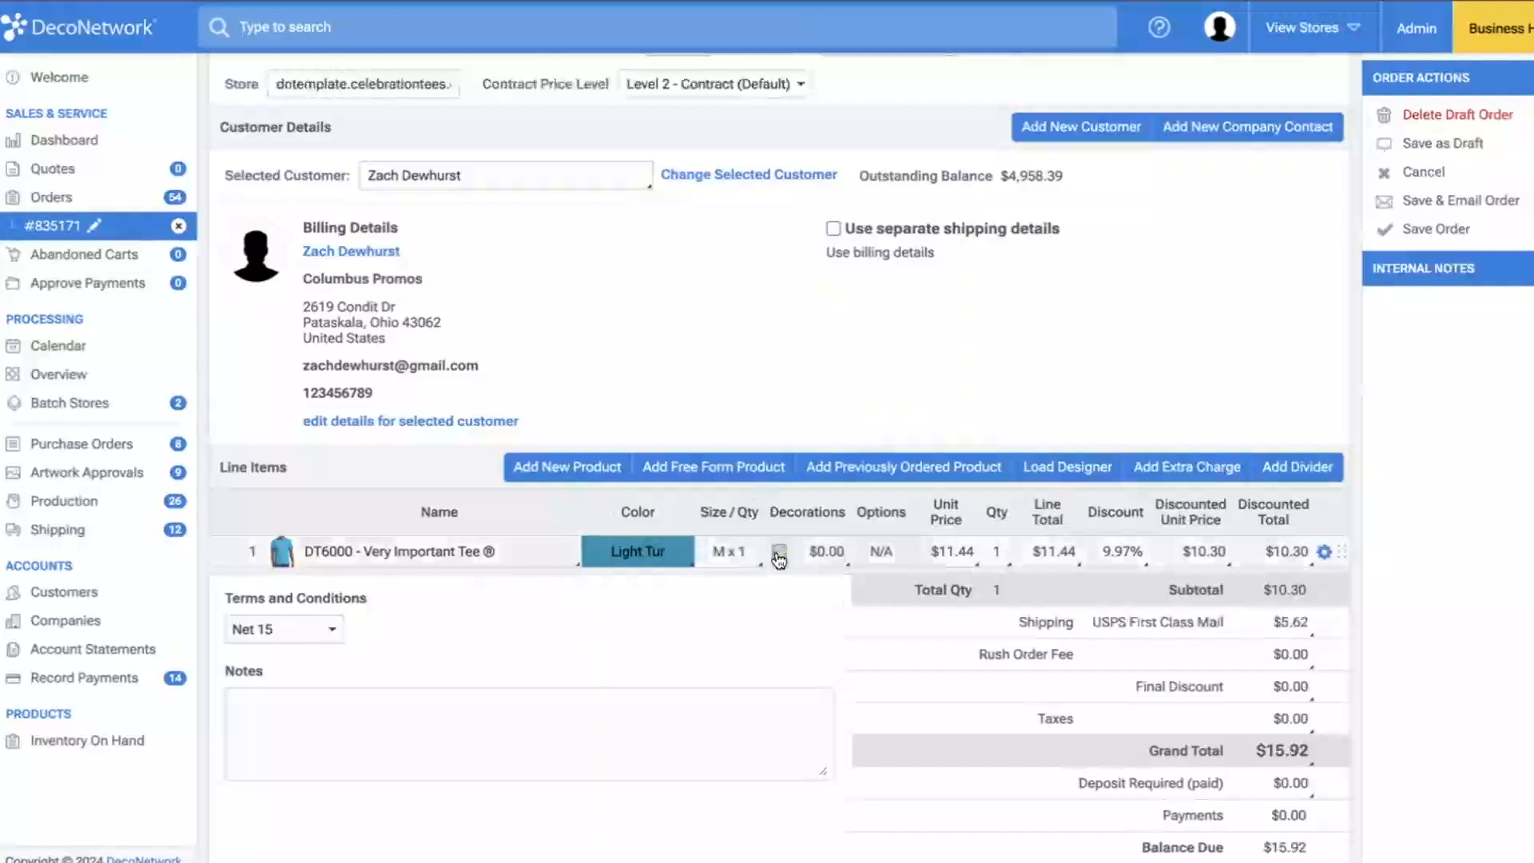
- Enter quantities of 10 medium, 25 large and 5 XL for the Very Important Tee line item
{"action": "left_click", "coordinate": [729, 552]}
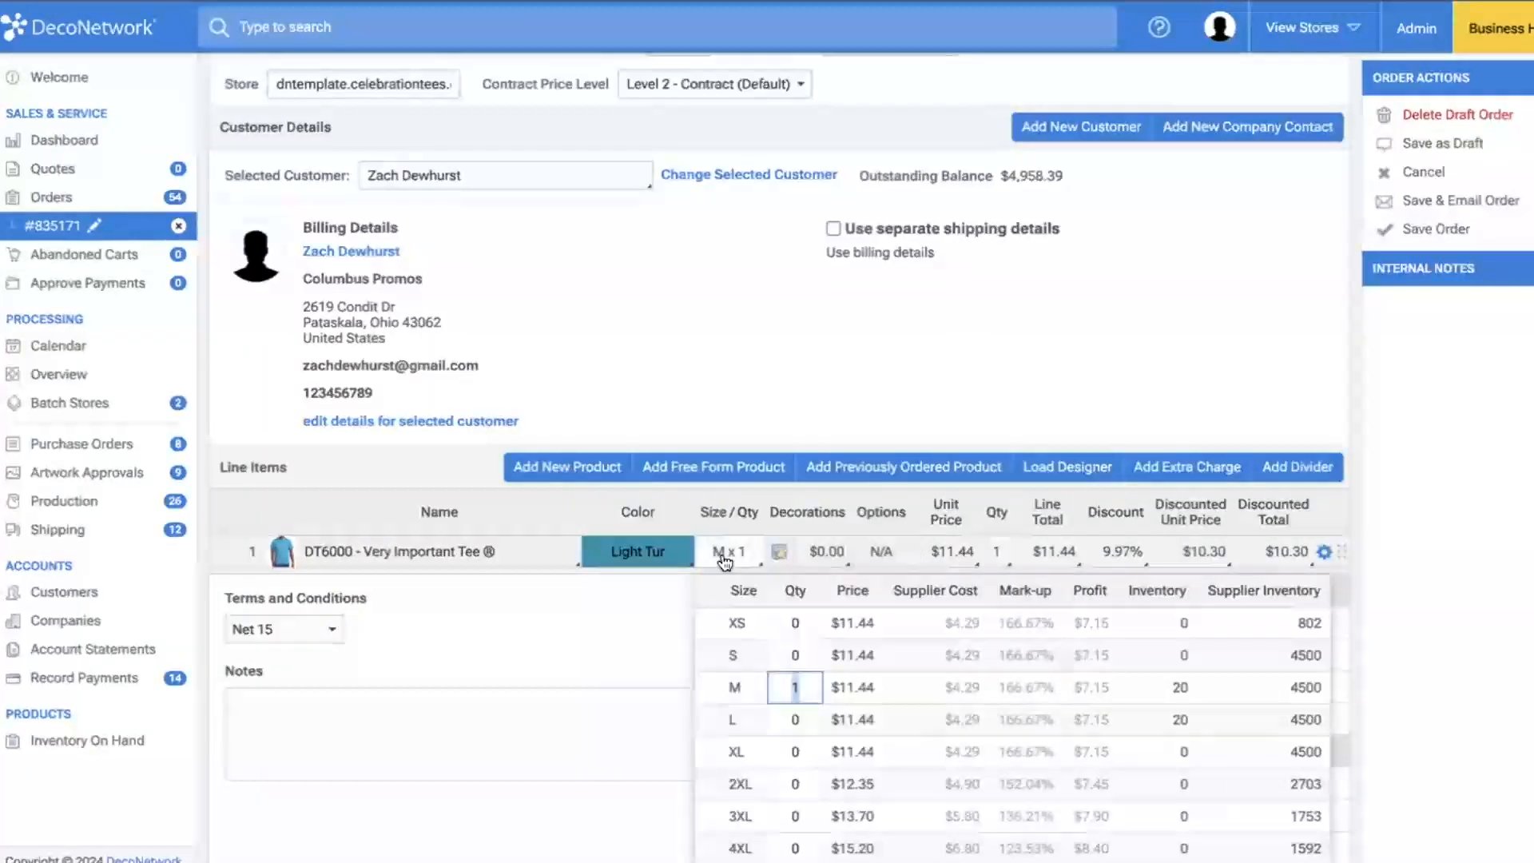
{"action": "scroll", "coordinate": [783, 655], "scroll_direction": "down", "scroll_amount": 1}
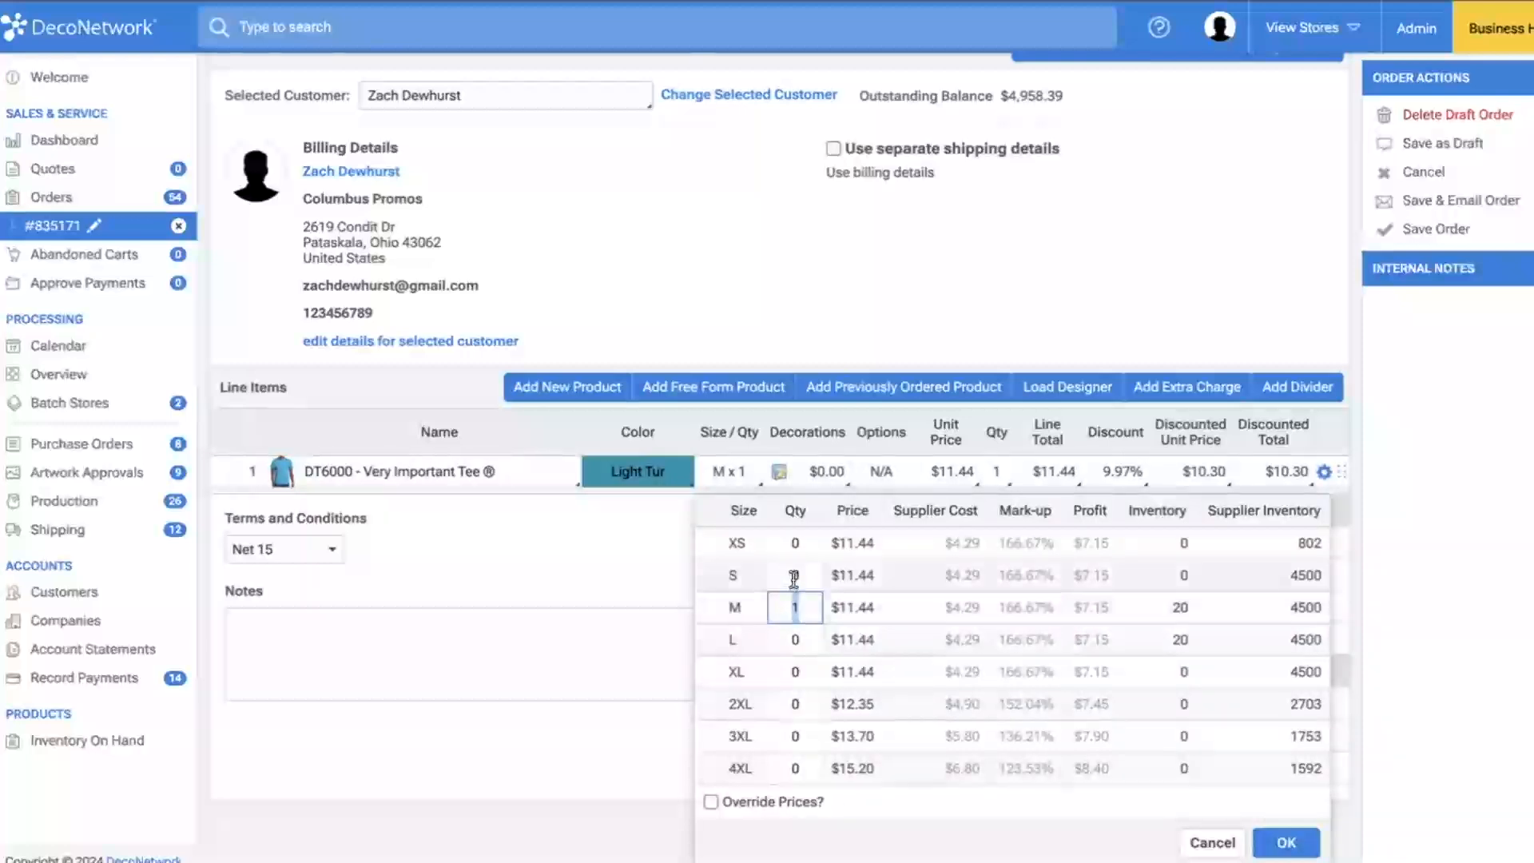
{"action": "left_click", "coordinate": [795, 610]}
{"action": "type", "text": "10"}
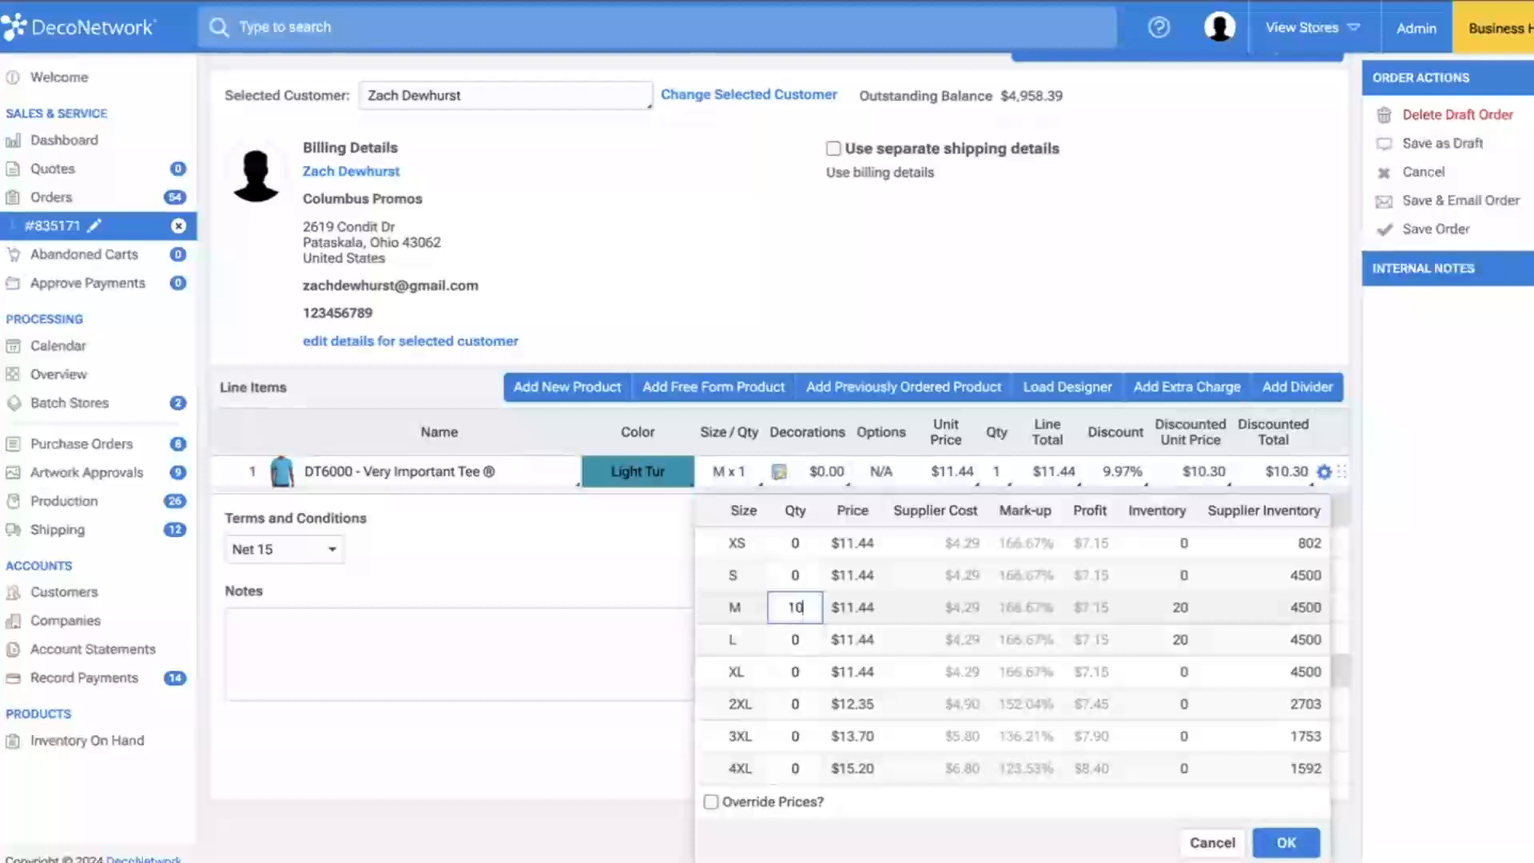
{"action": "left_click", "coordinate": [795, 639]}
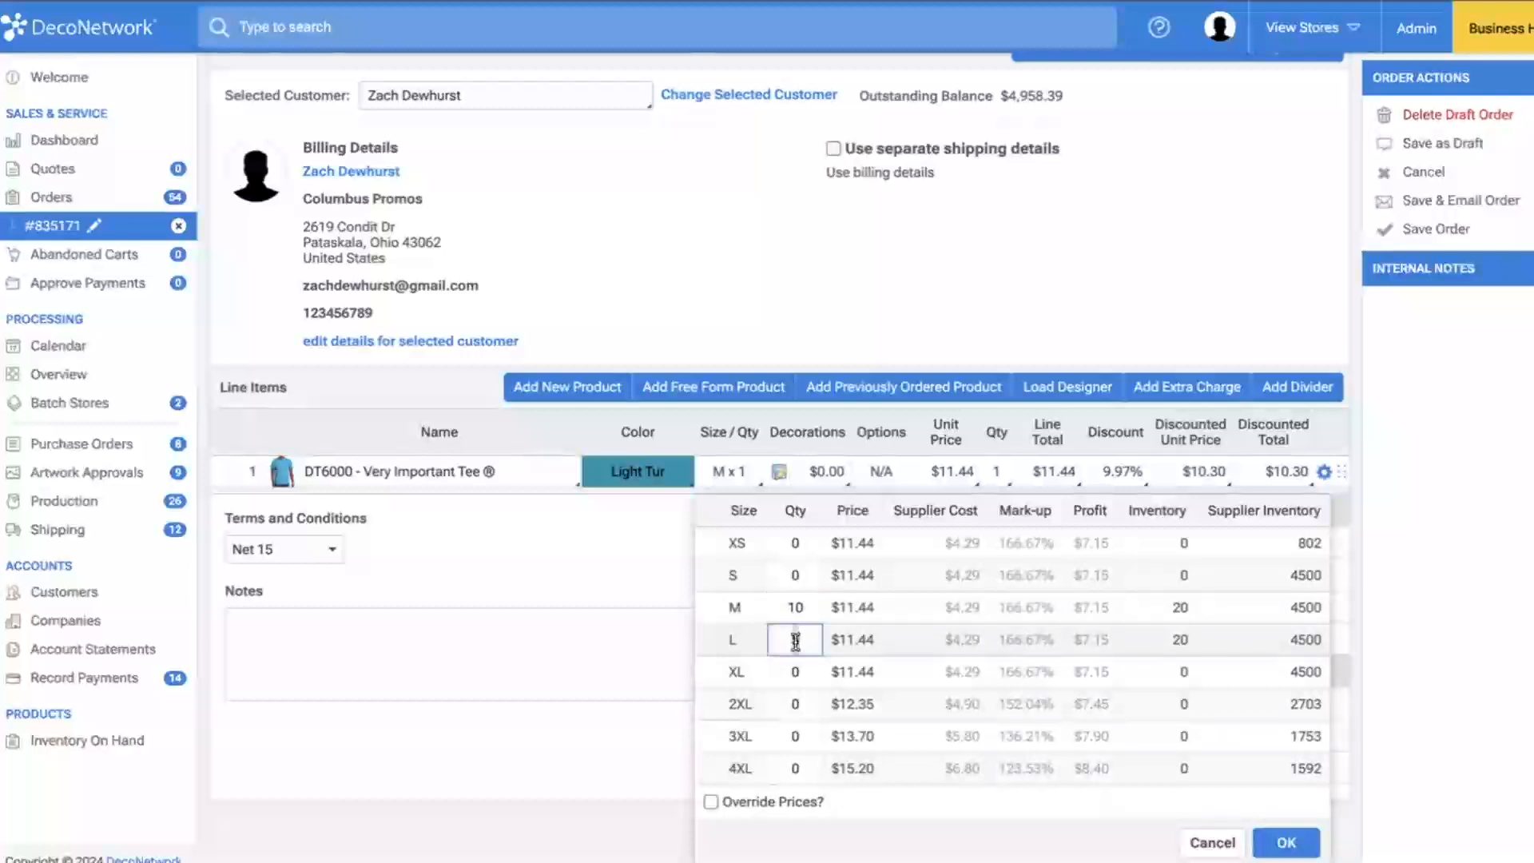
{"action": "type", "text": "25"}
{"action": "left_click", "coordinate": [796, 671]}
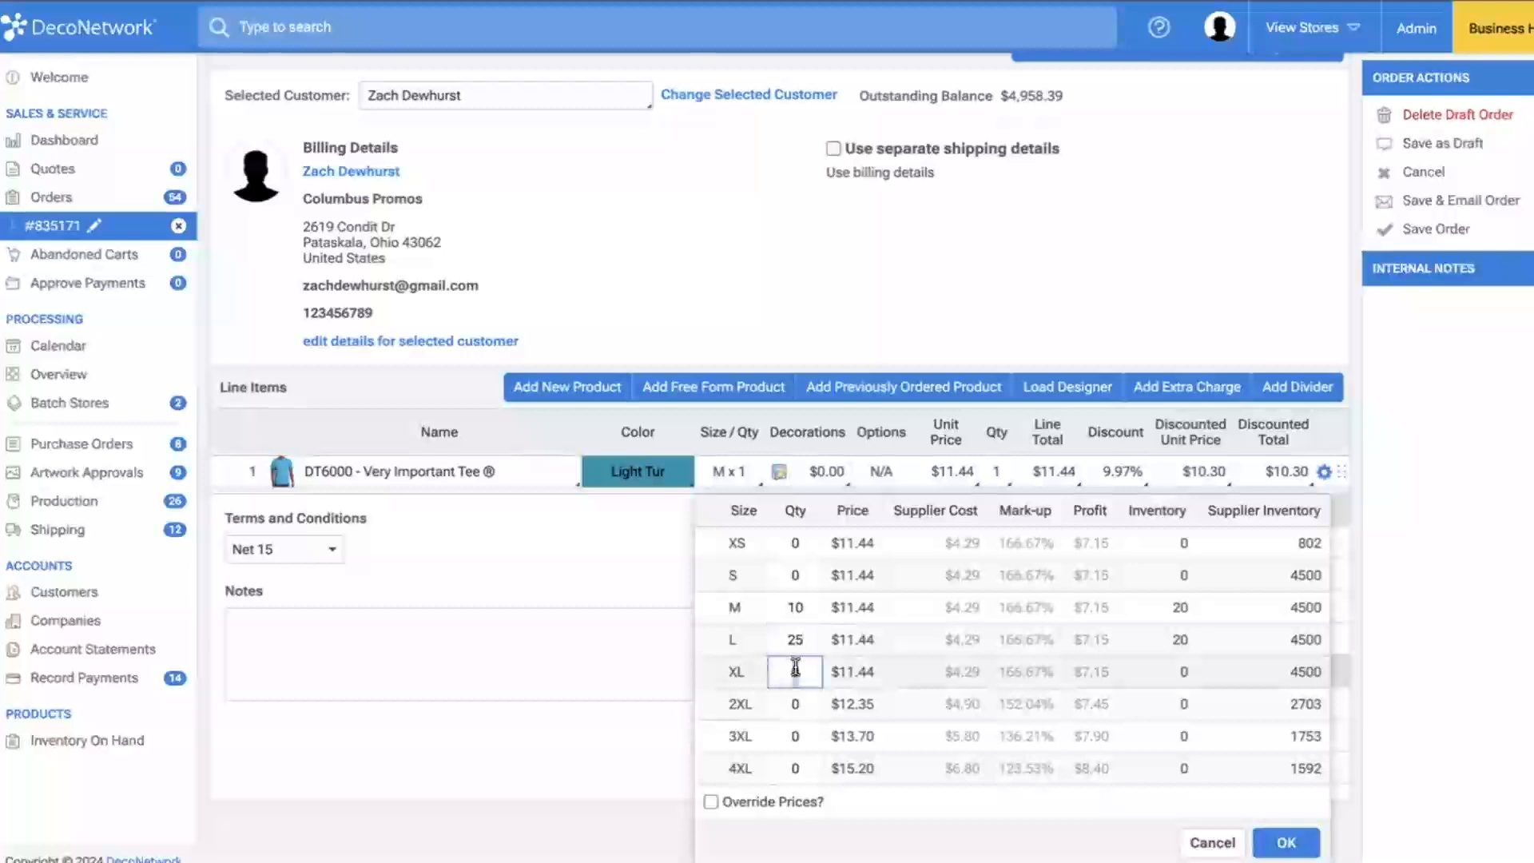
{"action": "type", "text": "5"}
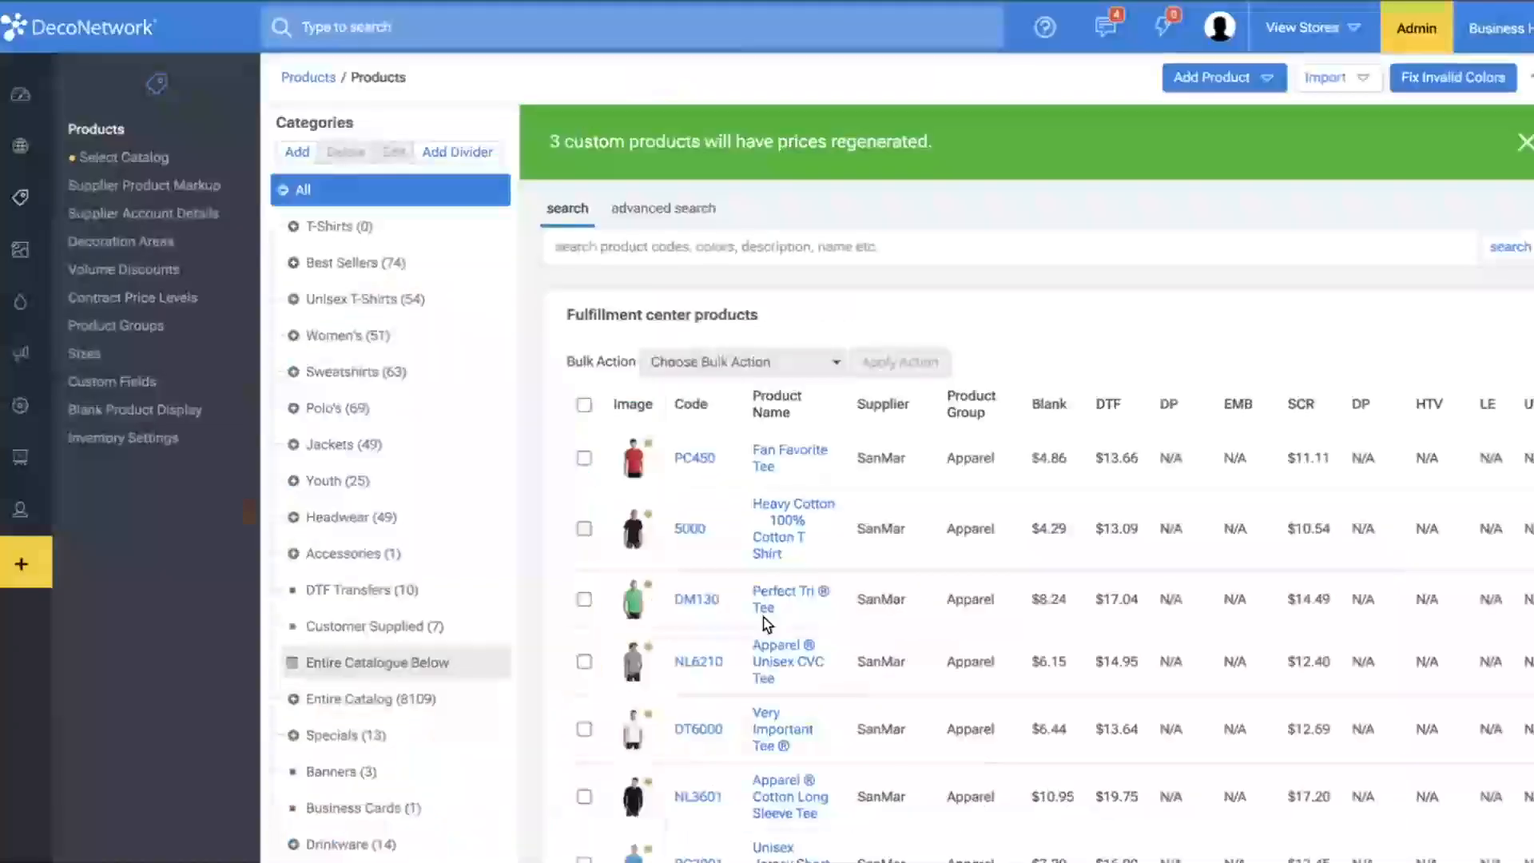
- Open DT6000 in the admin product list and check the Light Turquoise inventory, low stock and reorder levels in its SKU table
{"action": "left_click", "coordinate": [782, 729]}
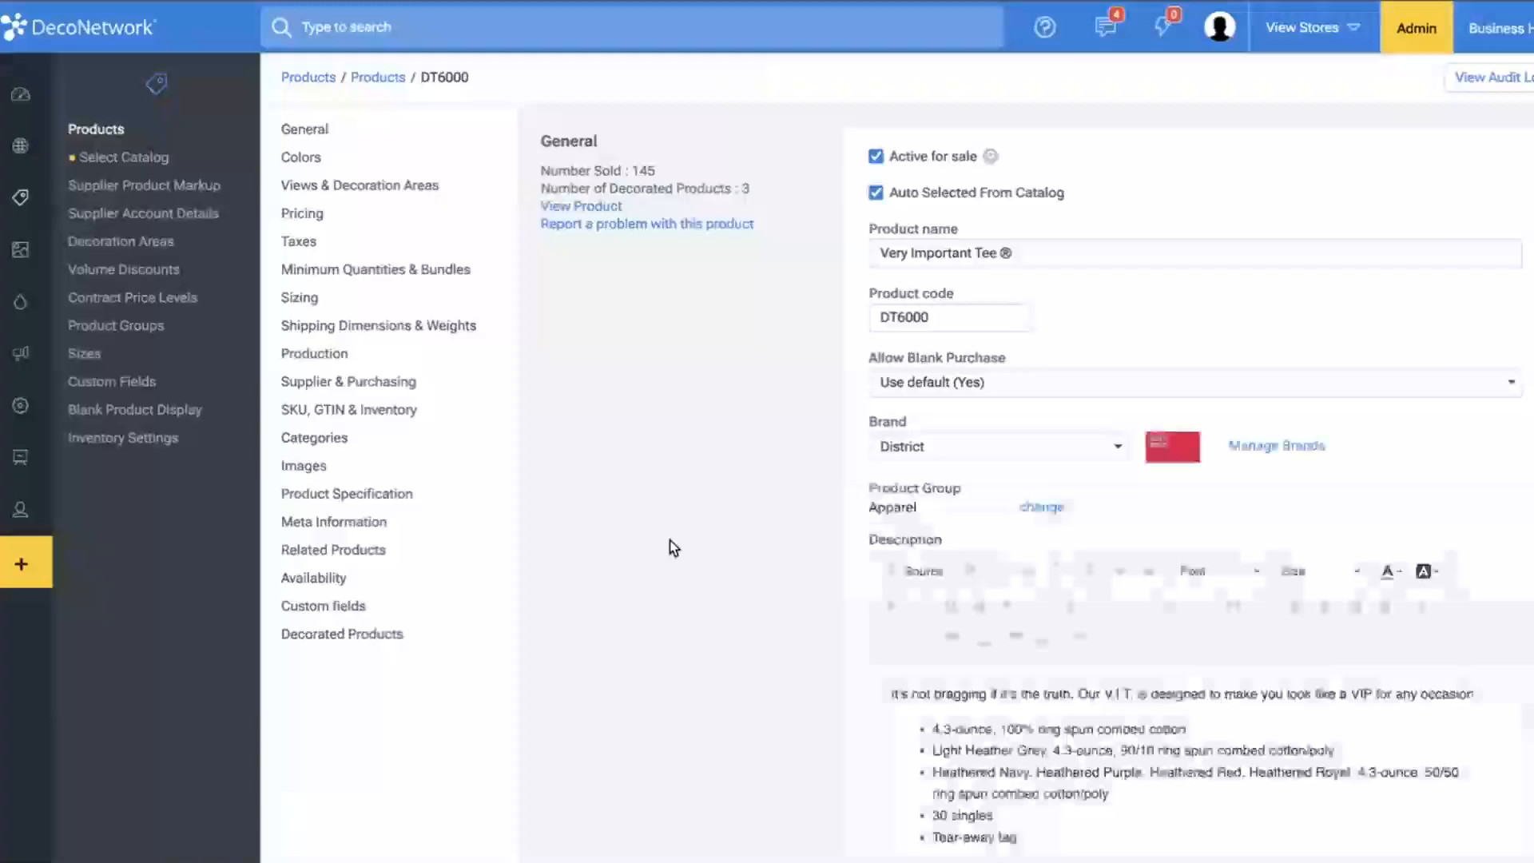
{"action": "scroll", "coordinate": [285, 688], "scroll_direction": "down", "scroll_amount": 2}
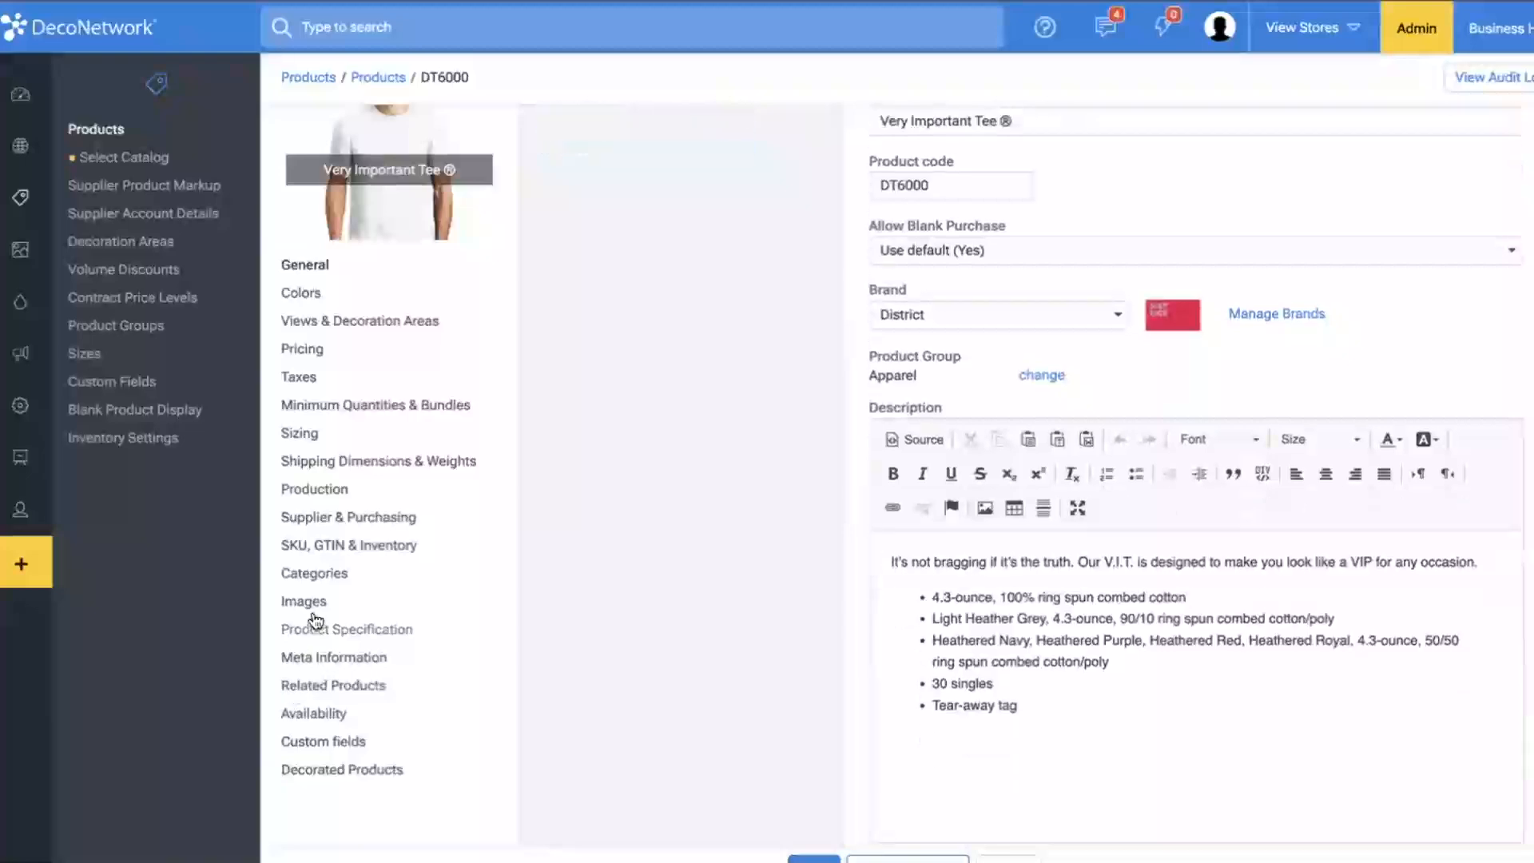
{"action": "left_click", "coordinate": [340, 548]}
{"action": "scroll", "coordinate": [928, 550], "scroll_direction": "down", "scroll_amount": 15}
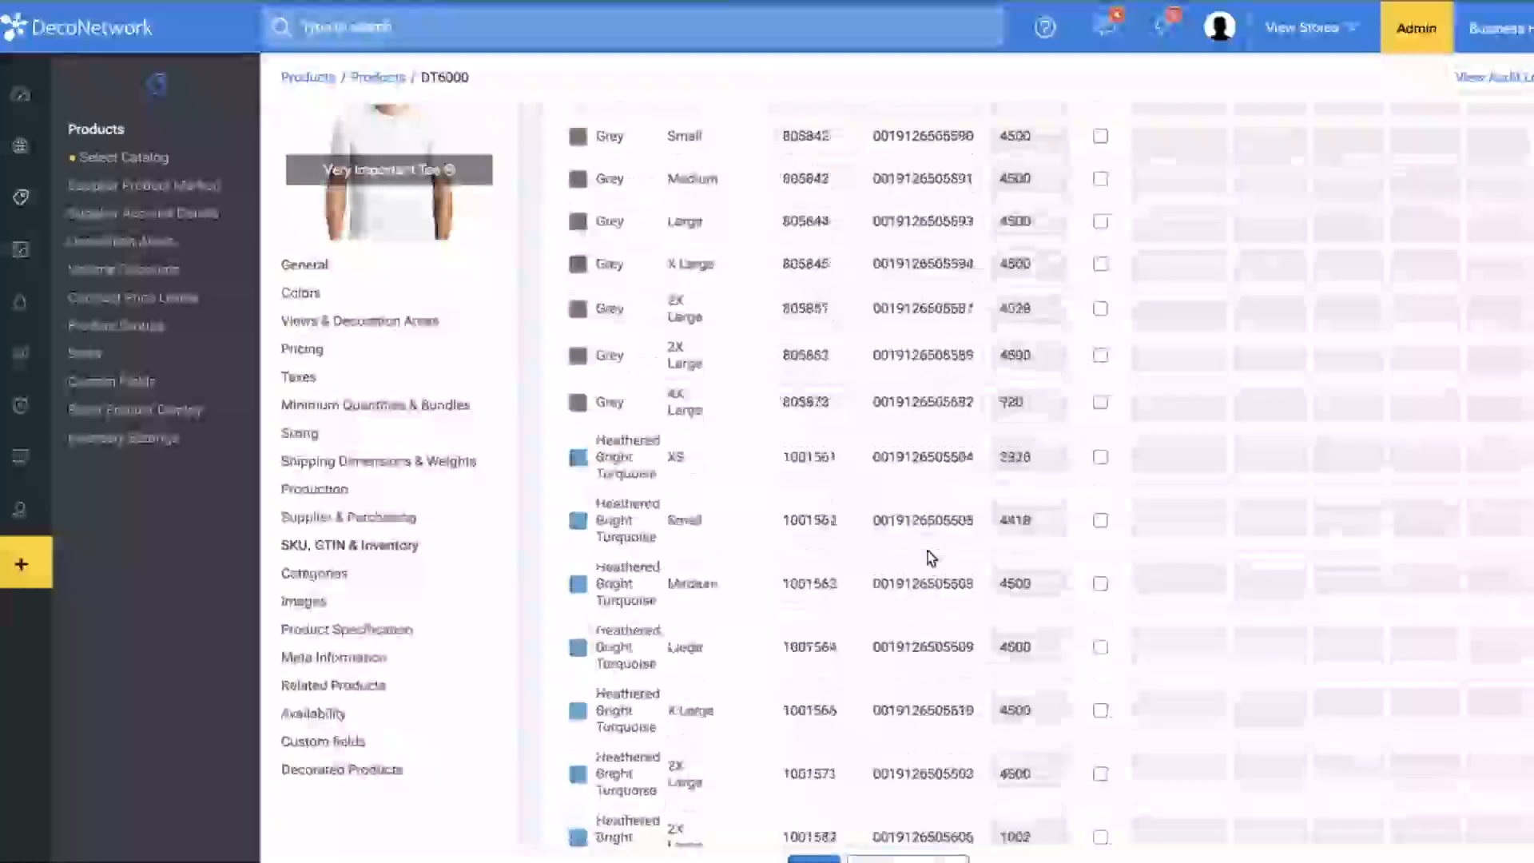
{"action": "scroll", "coordinate": [928, 550], "scroll_direction": "down", "scroll_amount": 10}
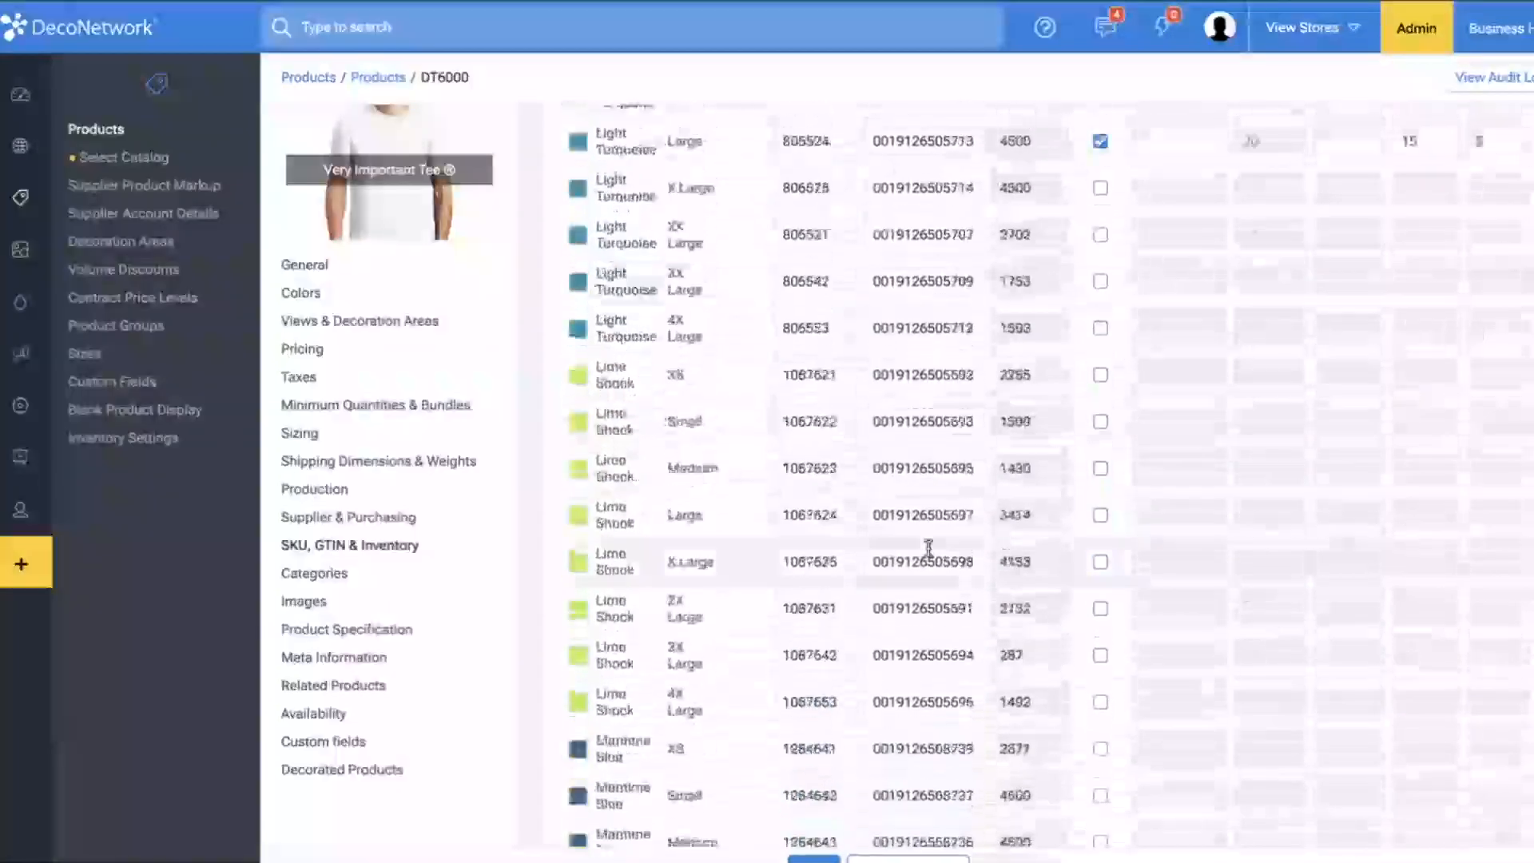
{"action": "scroll", "coordinate": [1216, 492], "scroll_direction": "right", "scroll_amount": 3}
{"action": "scroll", "coordinate": [1215, 492], "scroll_direction": "up", "scroll_amount": 3}
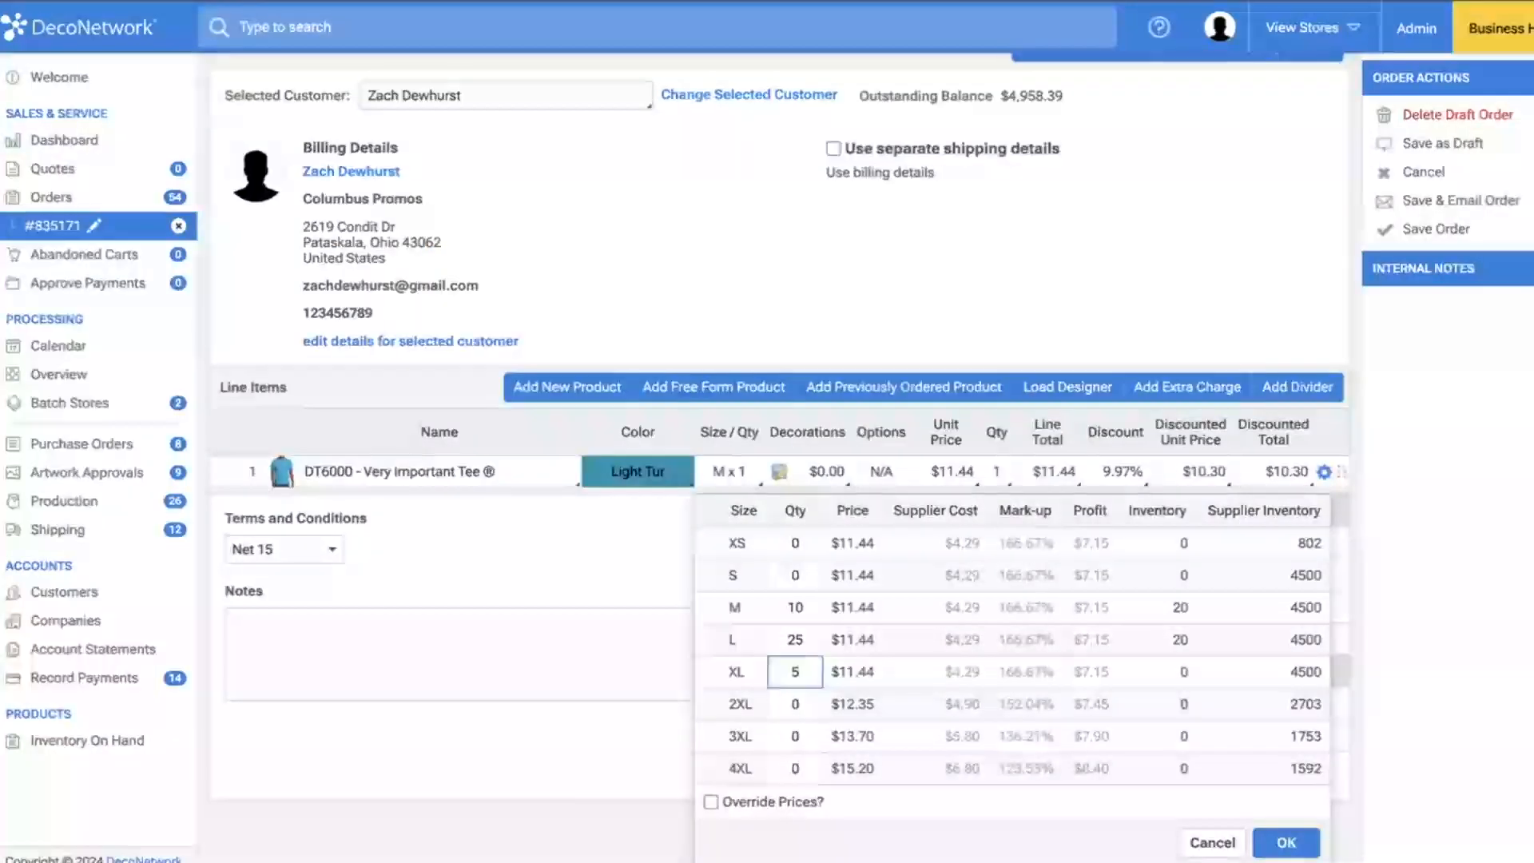
- Apply the entered size quantities to the Very Important Tee line item and save the order once shipping has updated
{"action": "double_click", "coordinate": [798, 638]}
{"action": "double_click", "coordinate": [803, 608]}
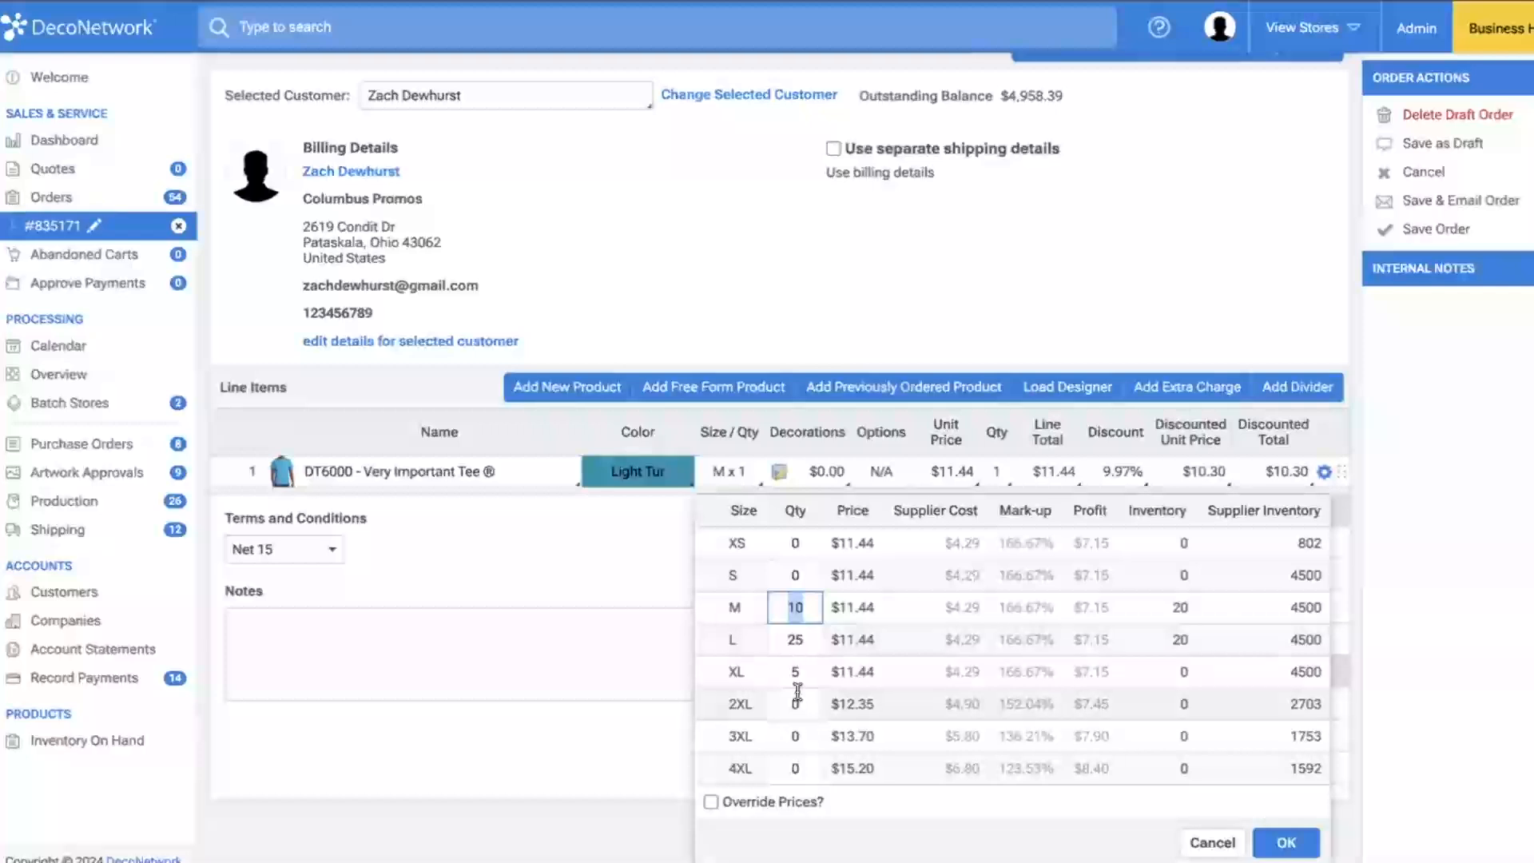
{"action": "left_click", "coordinate": [1284, 843]}
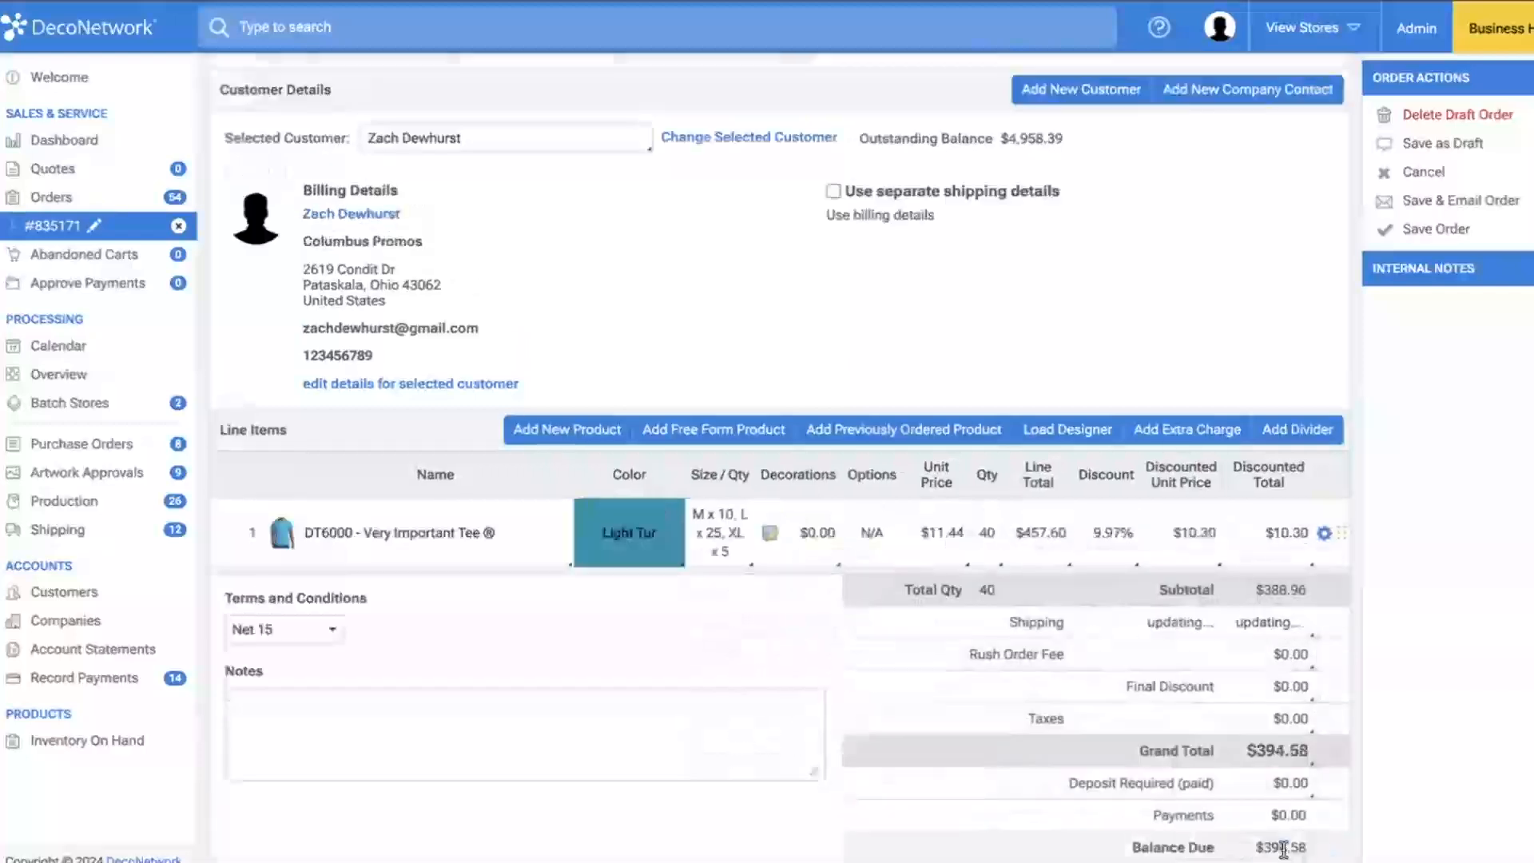
{"action": "left_click", "coordinate": [1438, 230]}
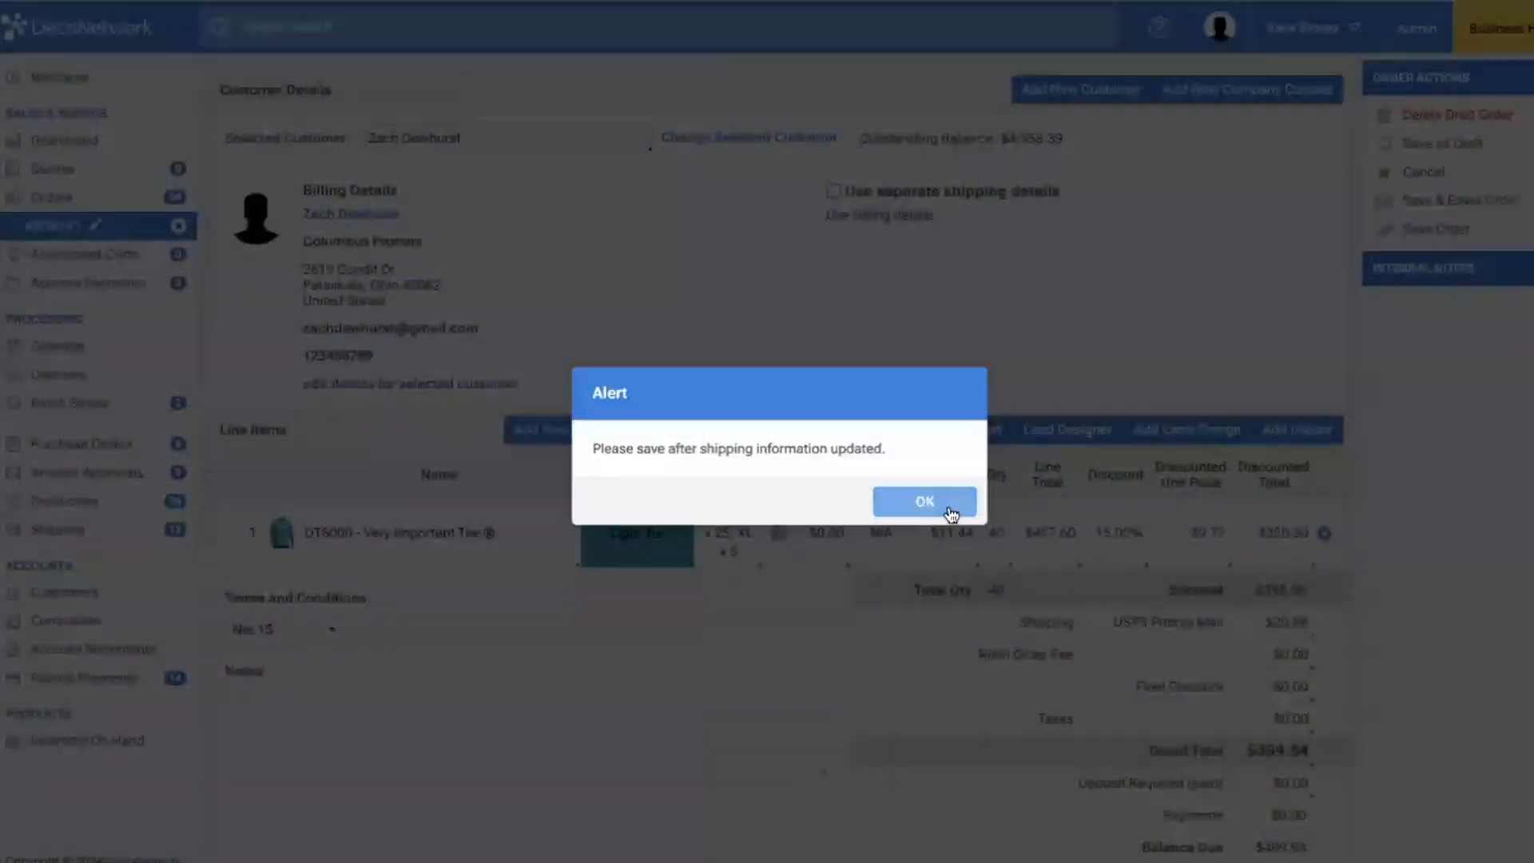
{"action": "left_click", "coordinate": [943, 502]}
{"action": "left_click", "coordinate": [1438, 229]}
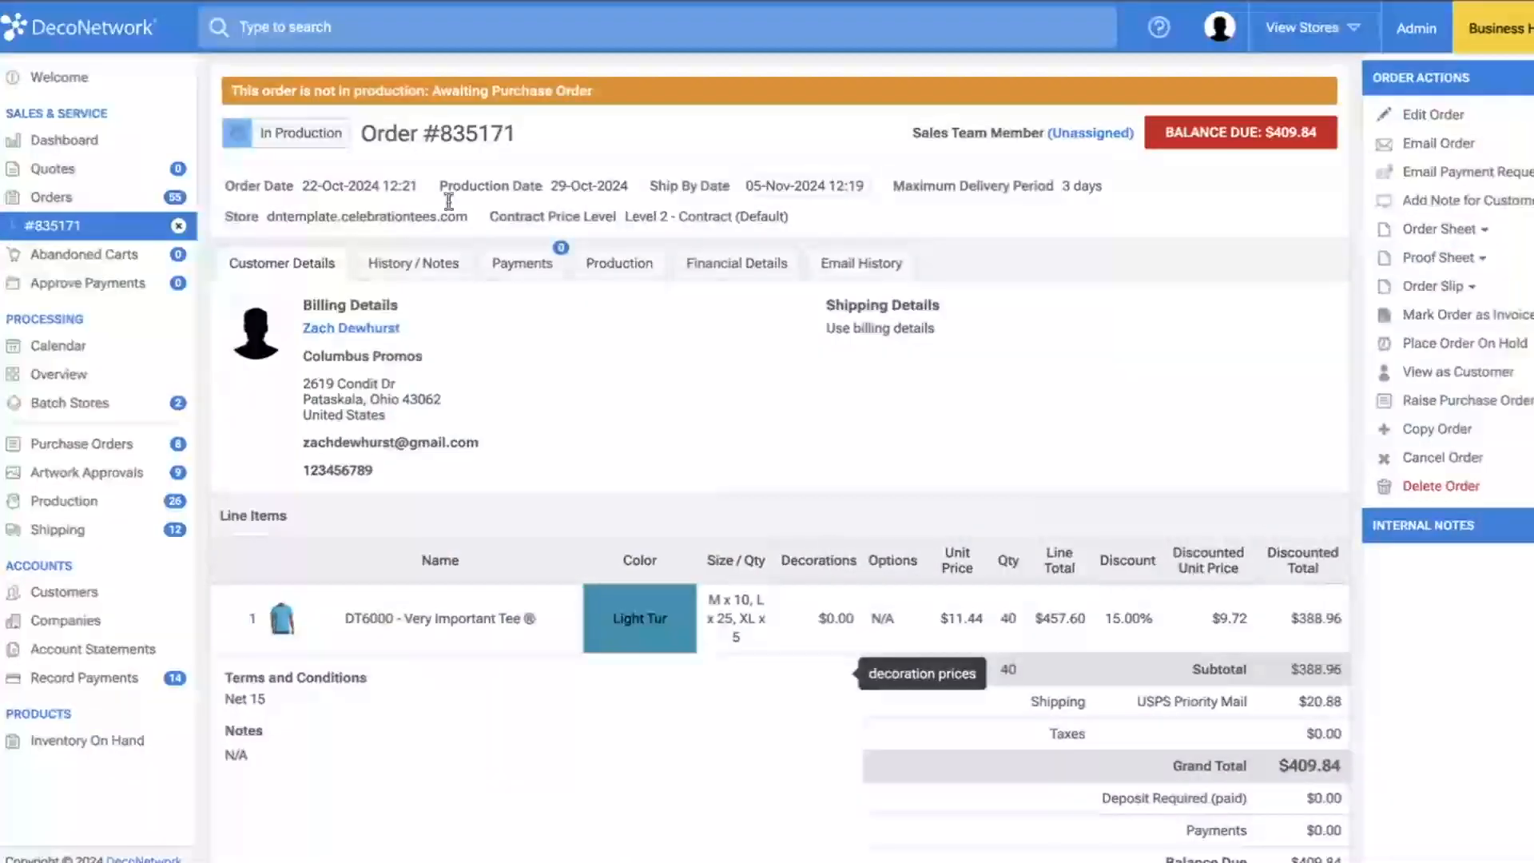
- Raise a SanMar purchase order from the saved order and review the sizes and quantities in its line items
{"action": "left_click", "coordinate": [1450, 403]}
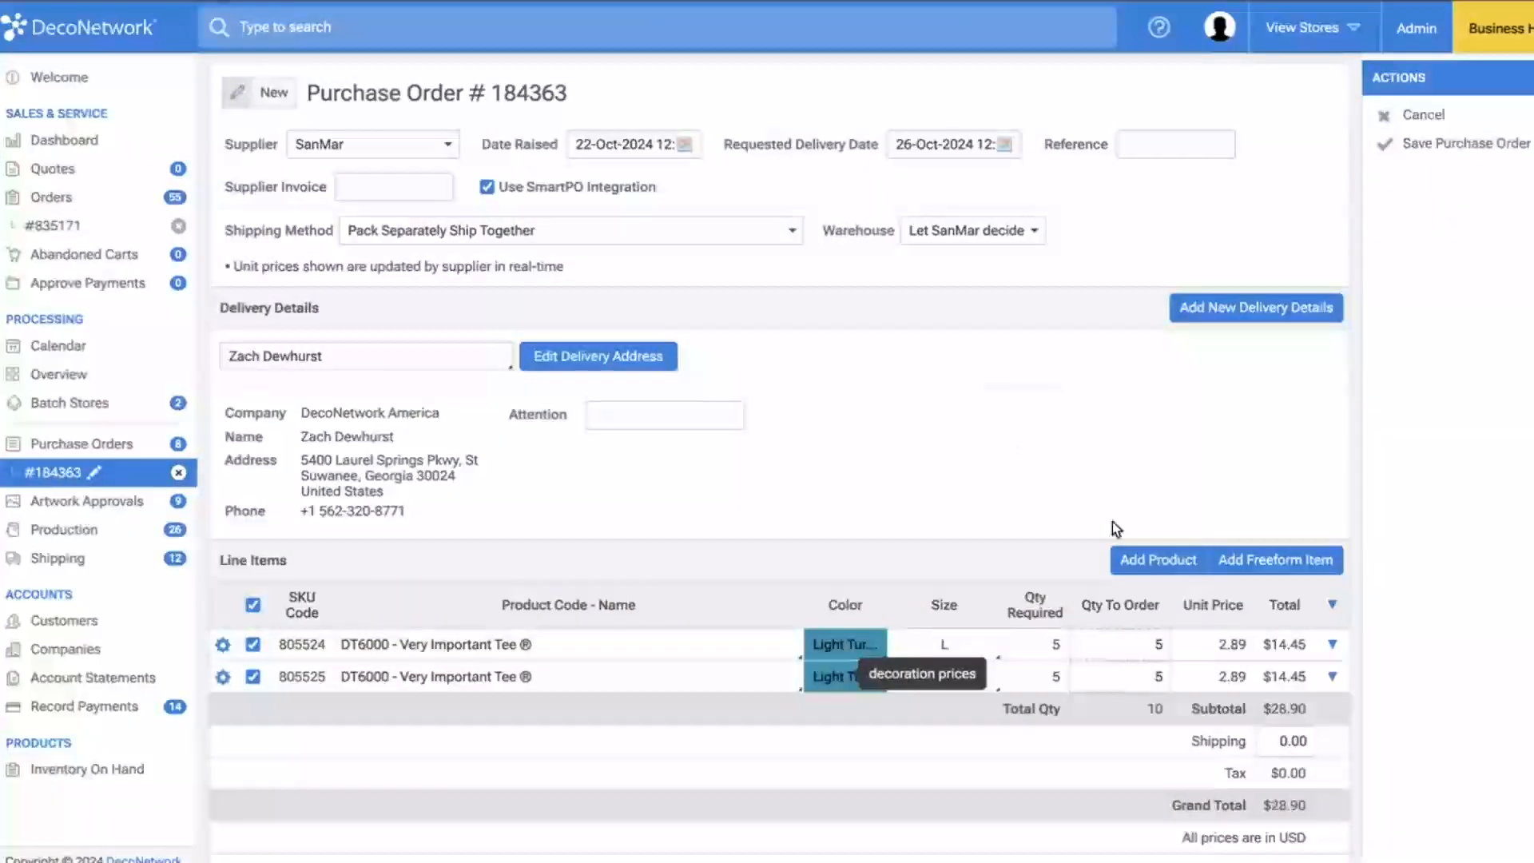
{"action": "scroll", "coordinate": [1023, 775], "scroll_direction": "down", "scroll_amount": 1}
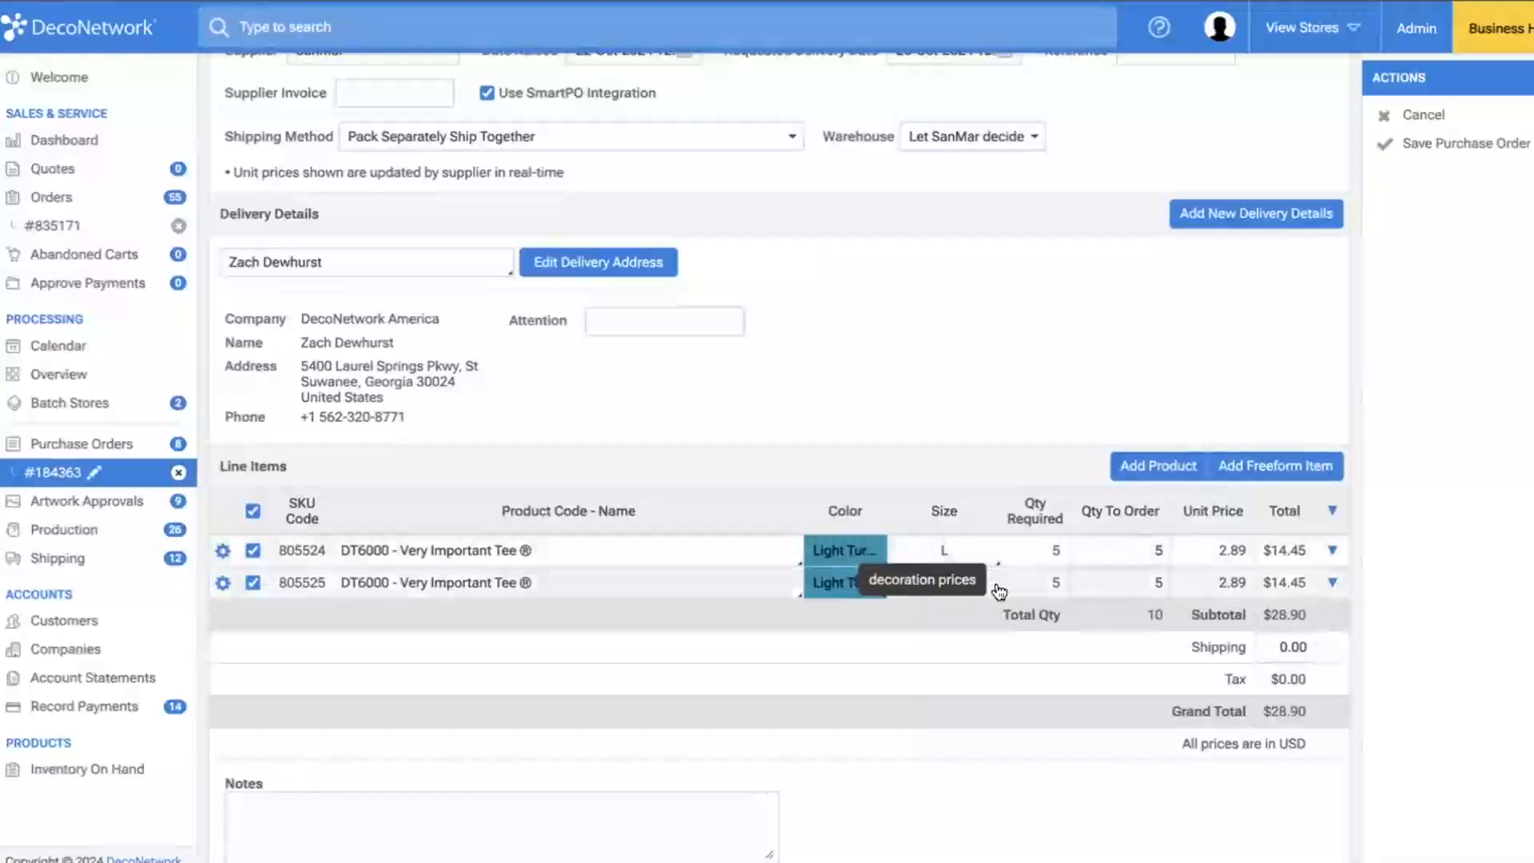
{"action": "left_click_drag", "start_coordinate": [973, 589], "coordinate": [927, 445]}
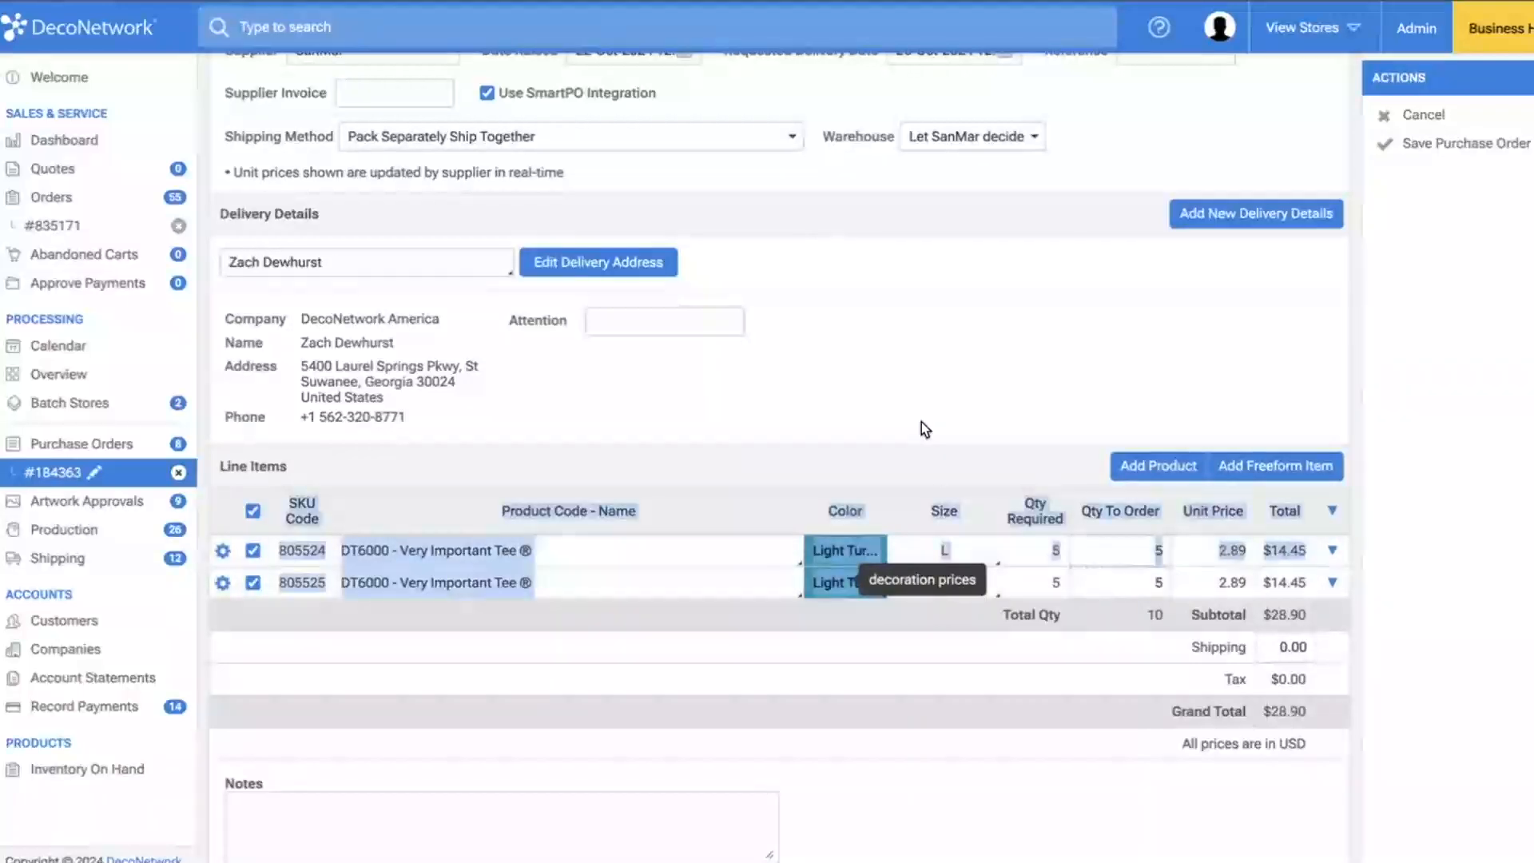
{"action": "left_click", "coordinate": [919, 425]}
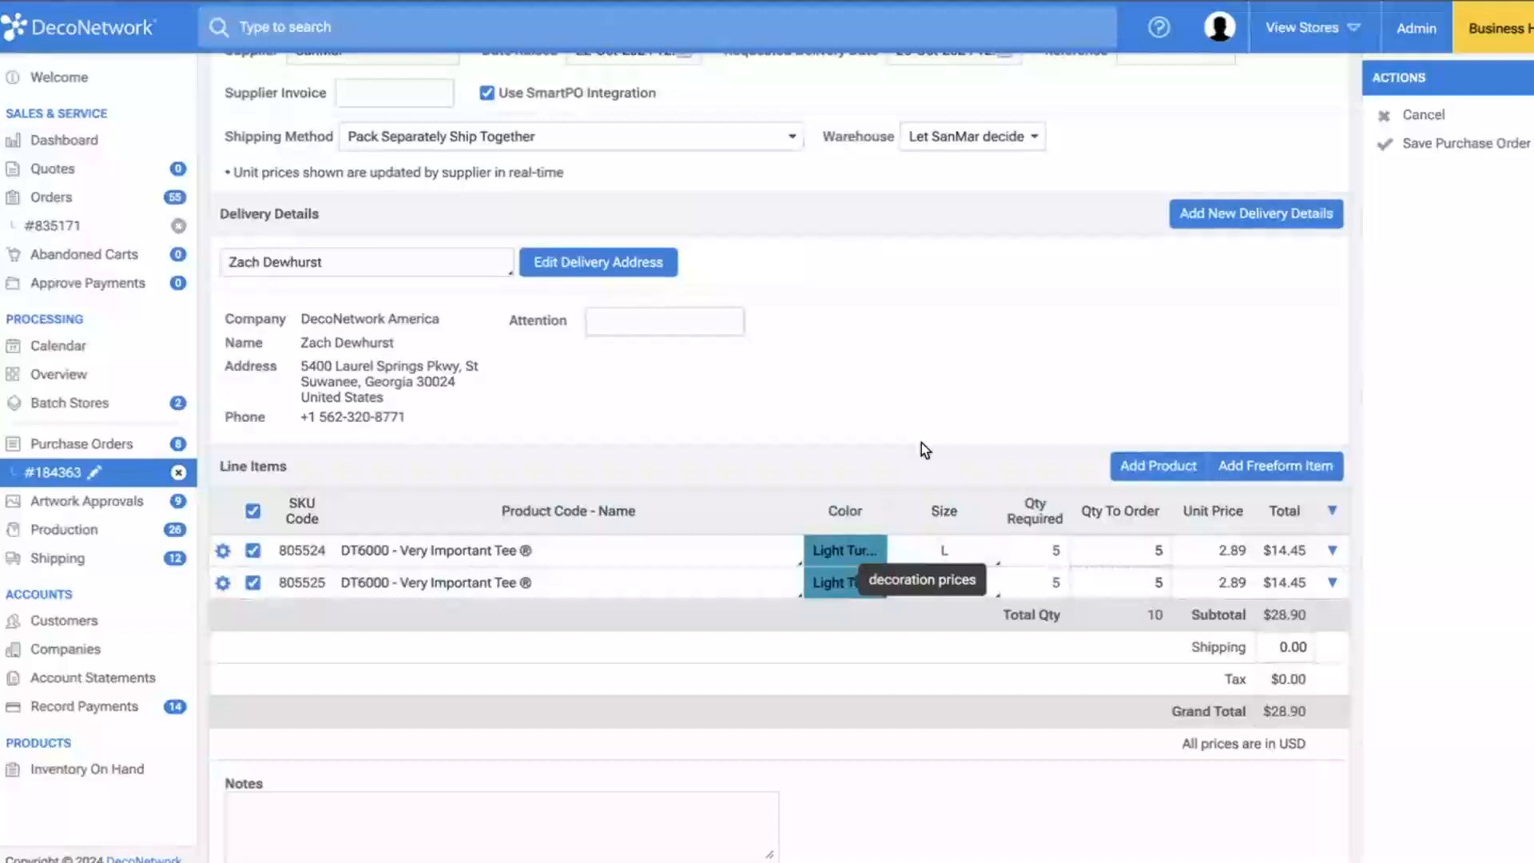
- Reopen the sales order for editing and examine the allocated inventory in the Very Important Tee's size and quantity breakdown
{"action": "left_click", "coordinate": [80, 232]}
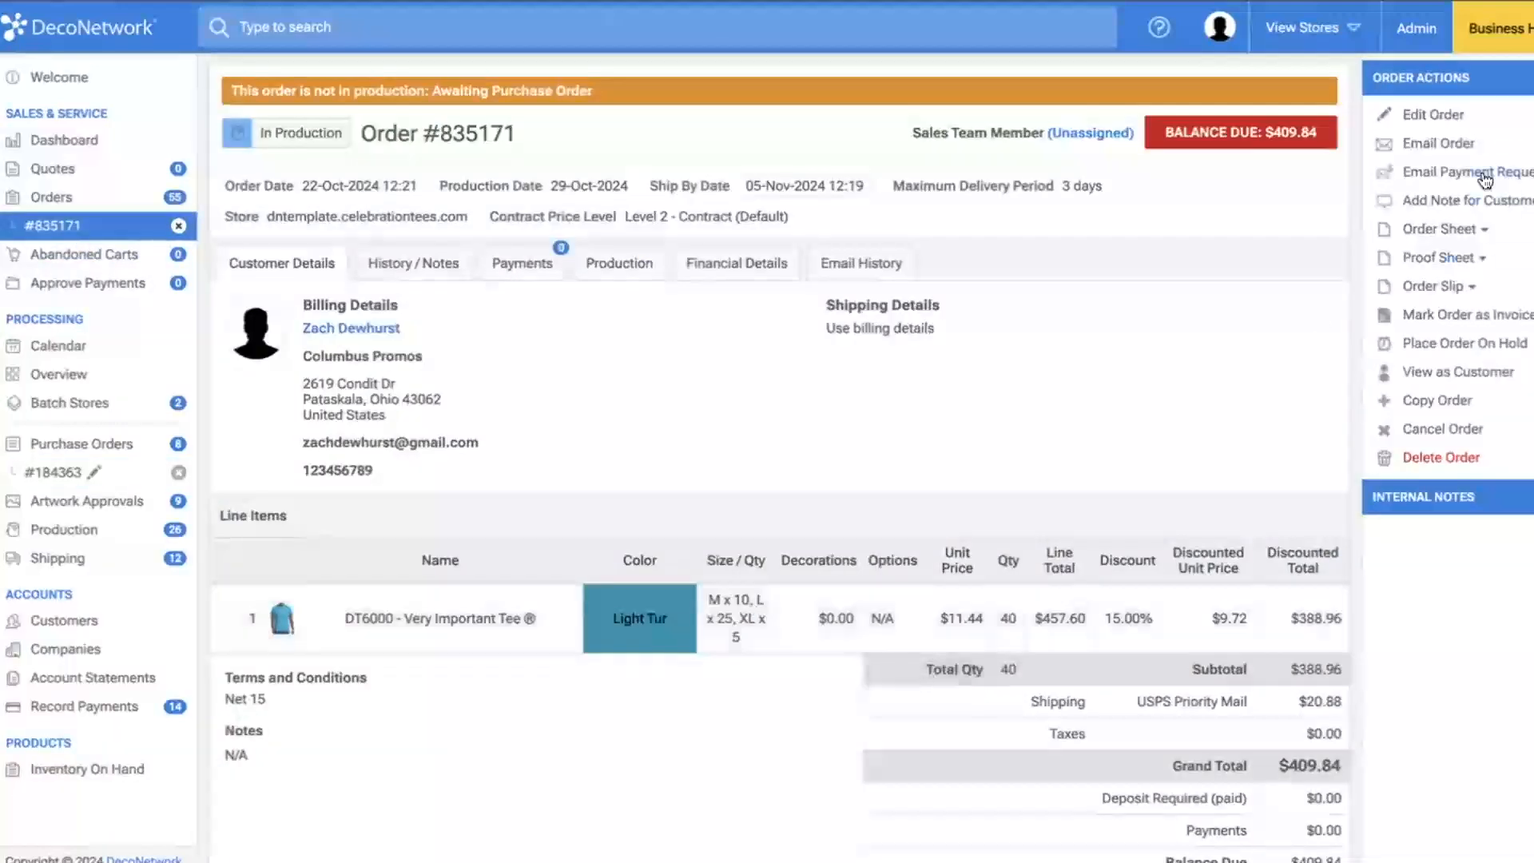
{"action": "left_click", "coordinate": [1419, 114]}
{"action": "left_click", "coordinate": [742, 677]}
{"action": "scroll", "coordinate": [726, 637], "scroll_direction": "down", "scroll_amount": 2}
{"action": "scroll", "coordinate": [723, 633], "scroll_direction": "down", "scroll_amount": 1}
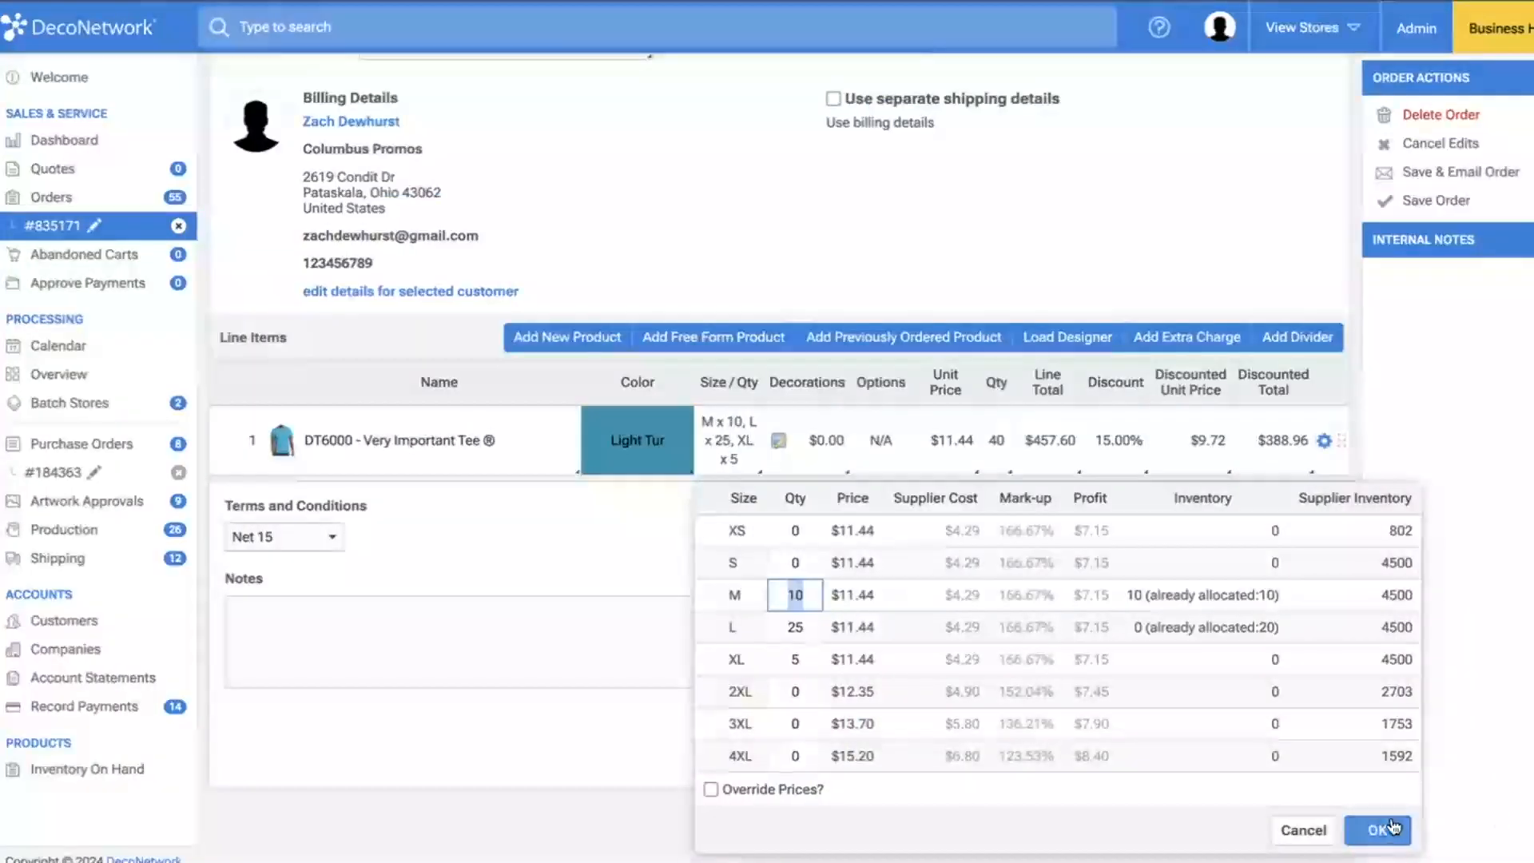
{"action": "left_click", "coordinate": [1374, 829]}
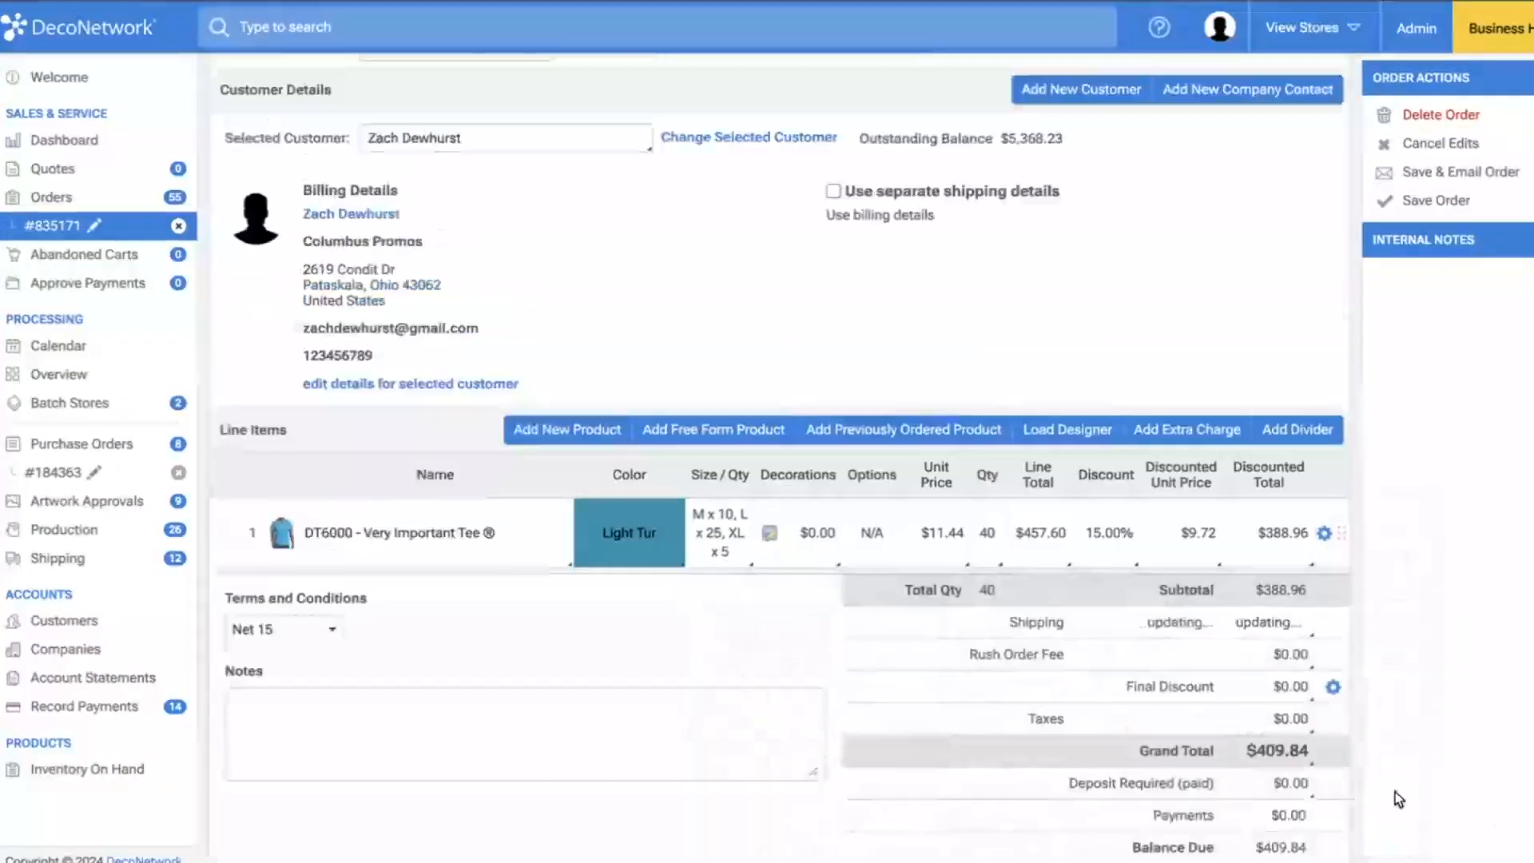
- Check the purchase orders overview and save the edited sales order with the customer note left blank
{"action": "left_click", "coordinate": [1438, 200]}
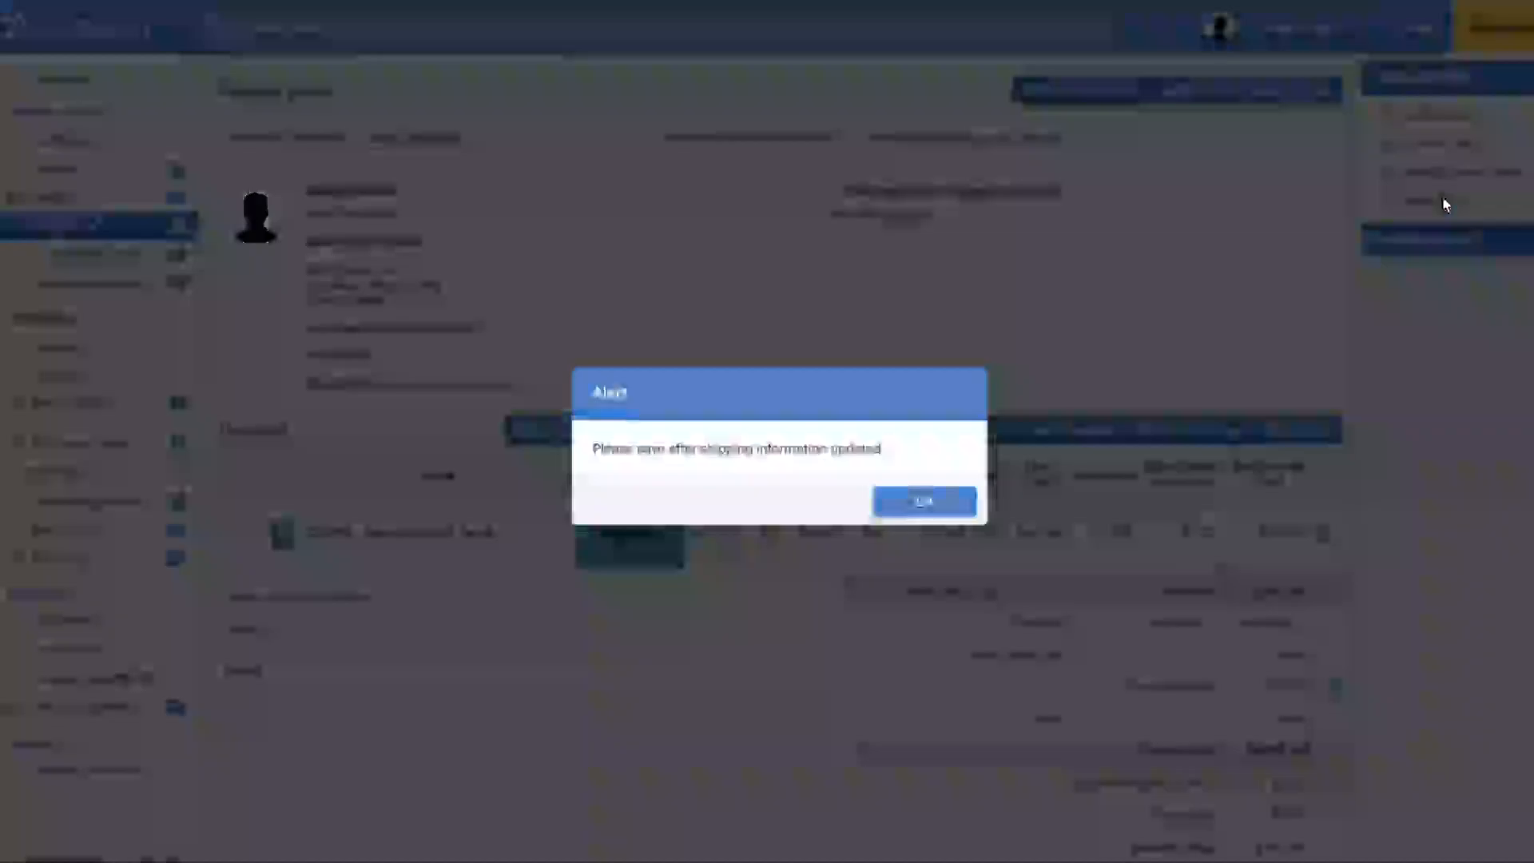
{"action": "left_click", "coordinate": [949, 515]}
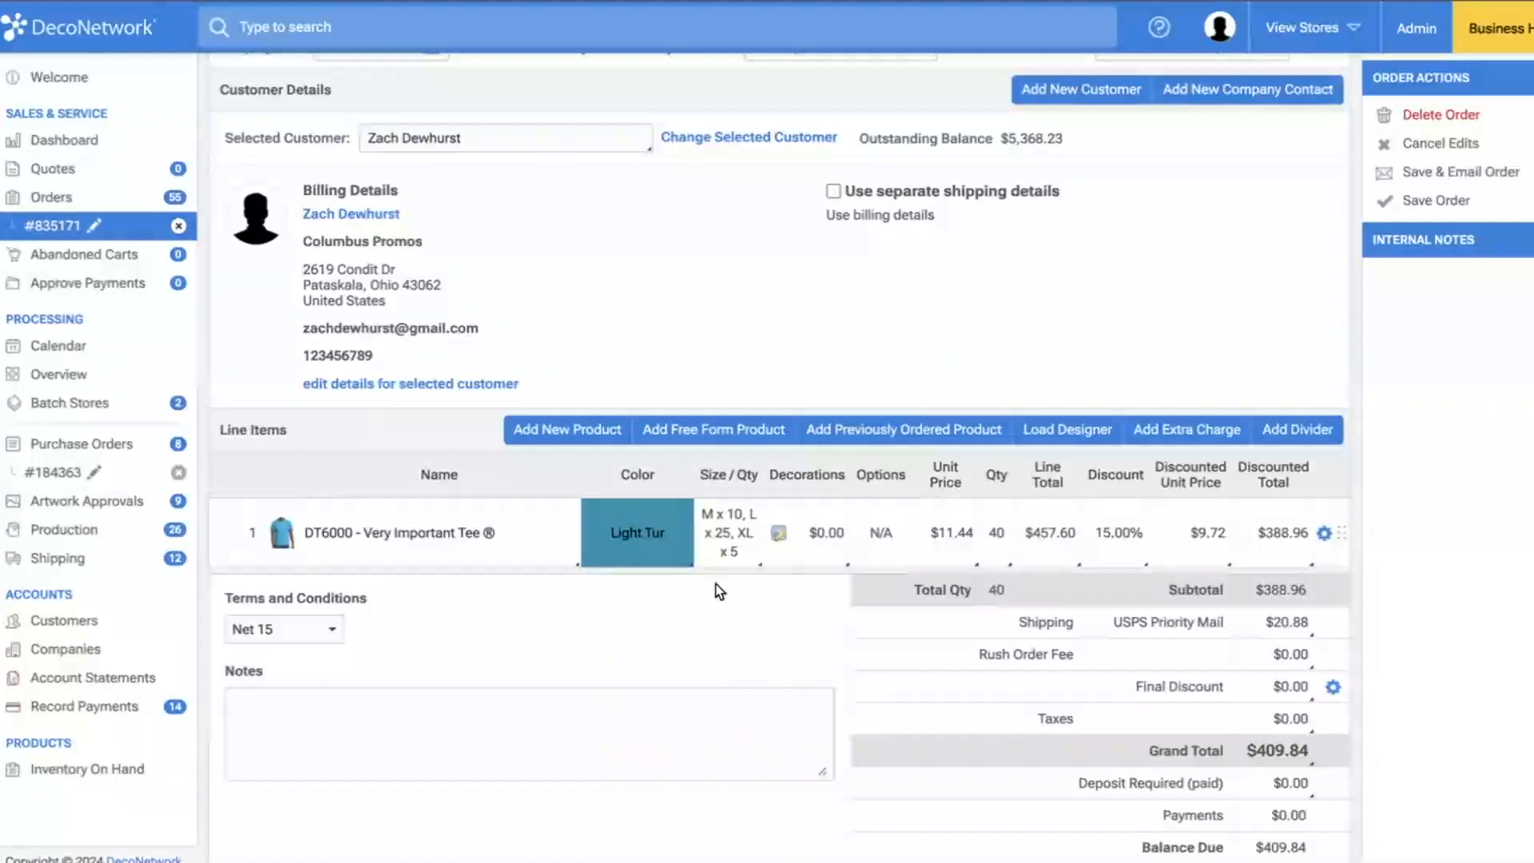
{"action": "scroll", "coordinate": [675, 552], "scroll_direction": "up", "scroll_amount": 2}
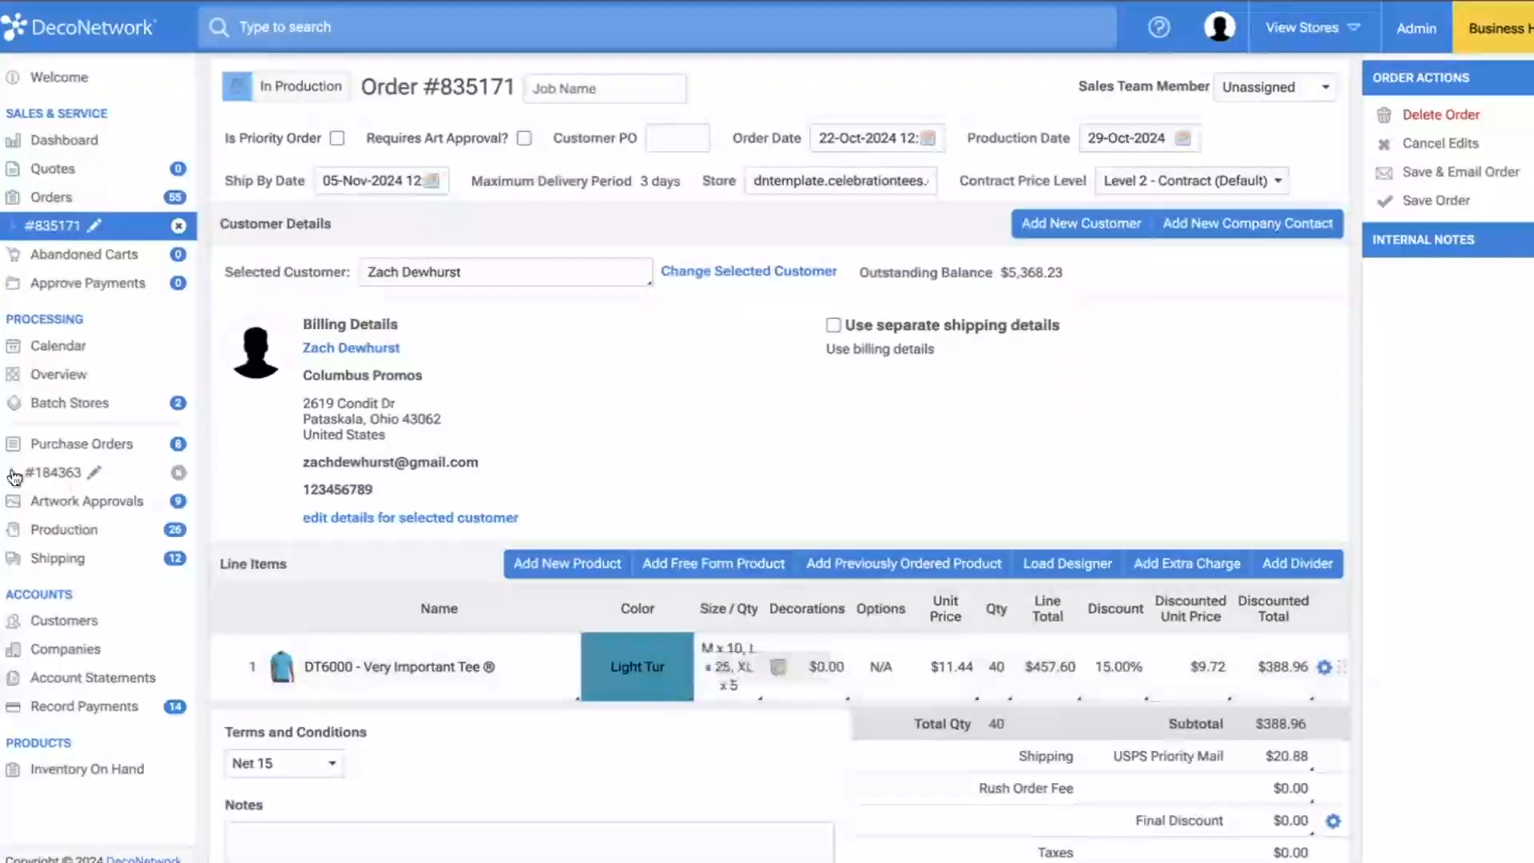
{"action": "left_click", "coordinate": [51, 442]}
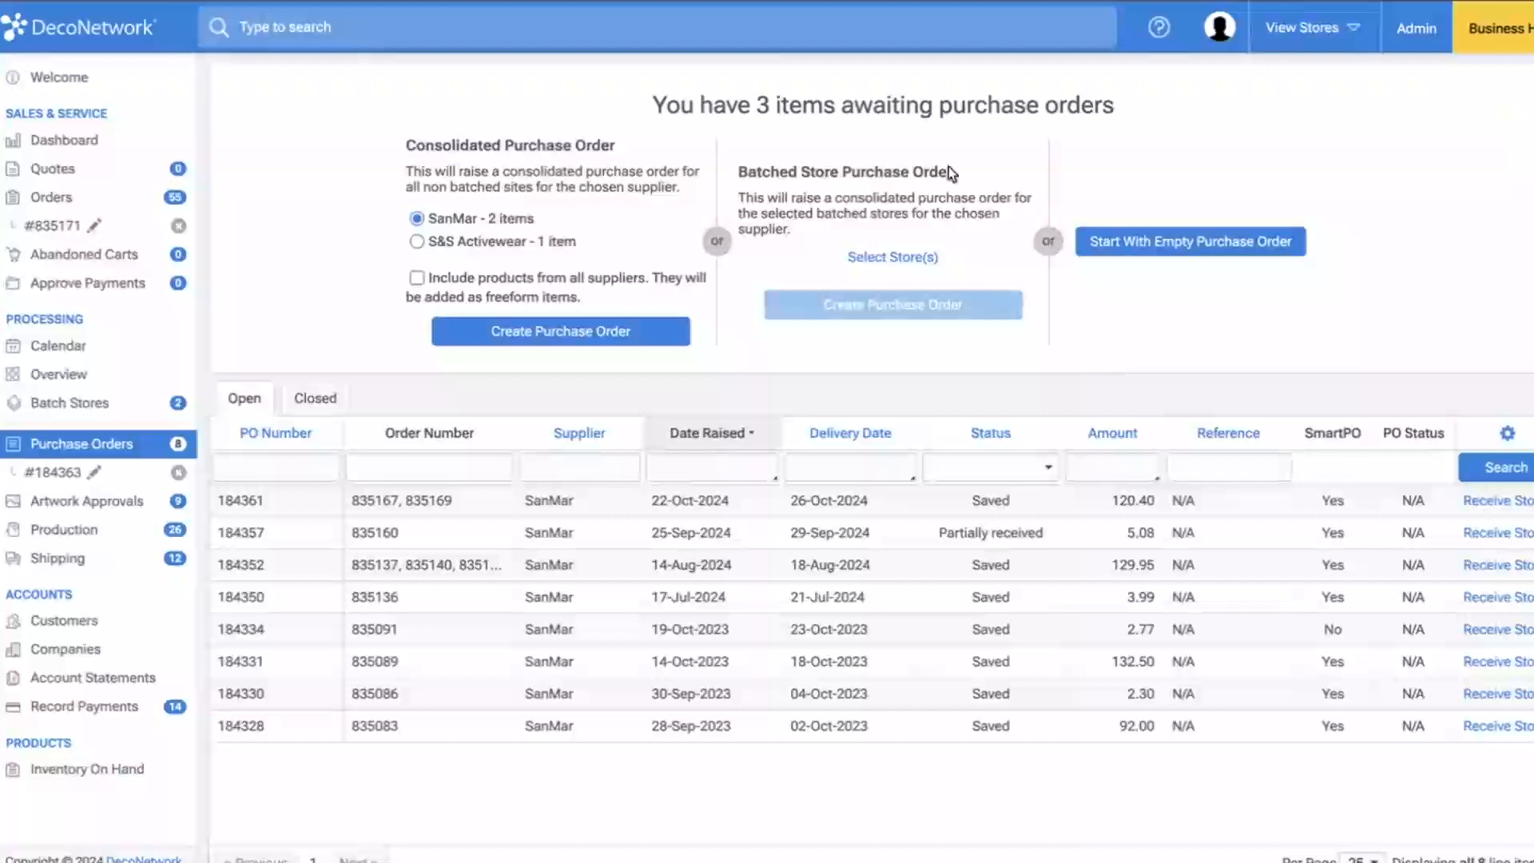
{"action": "left_click", "coordinate": [75, 226]}
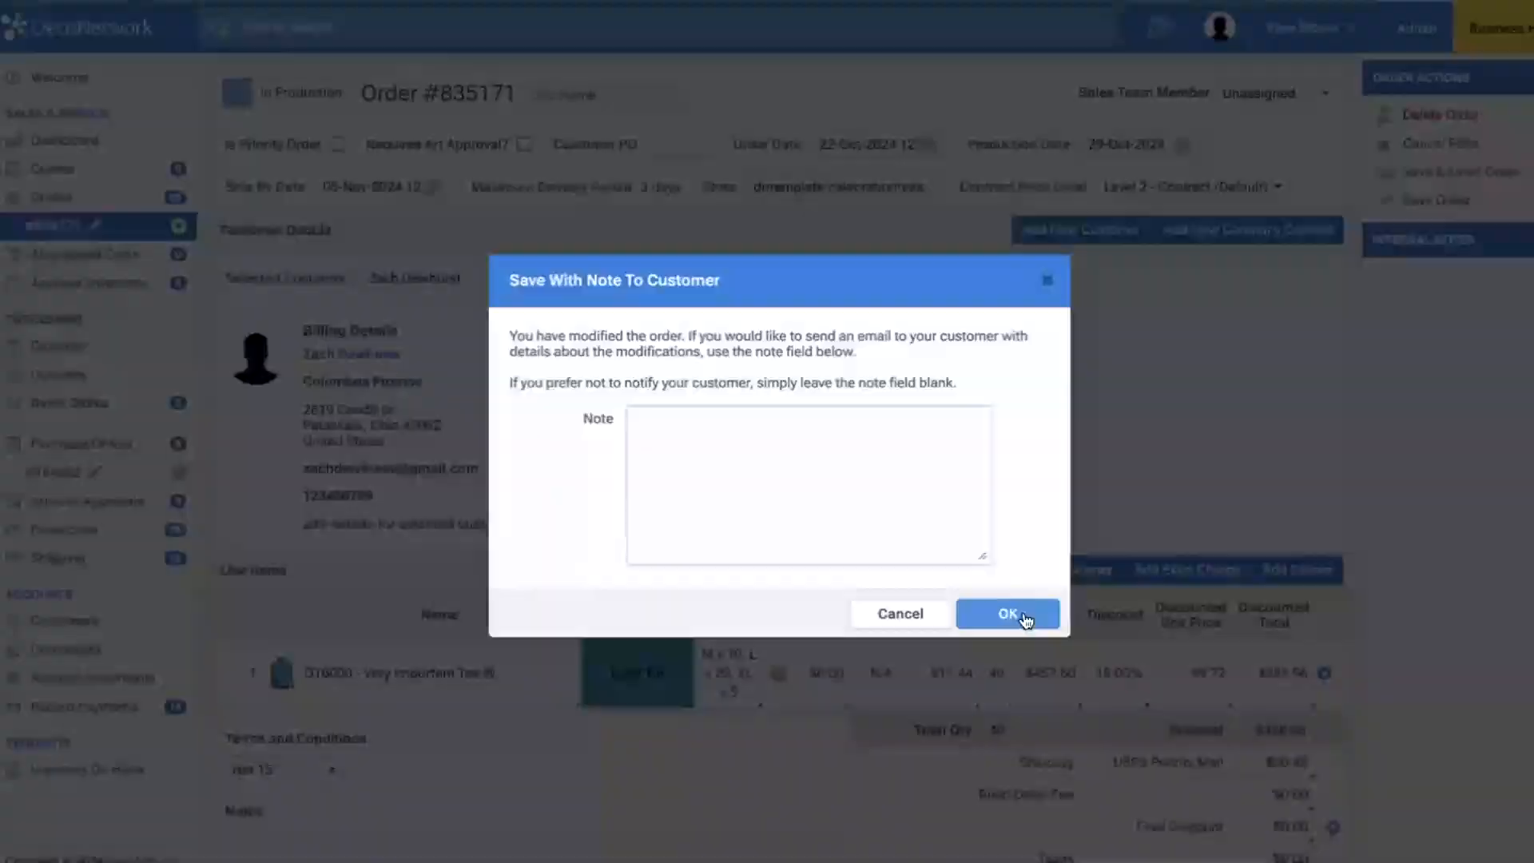
{"action": "left_click", "coordinate": [1002, 613]}
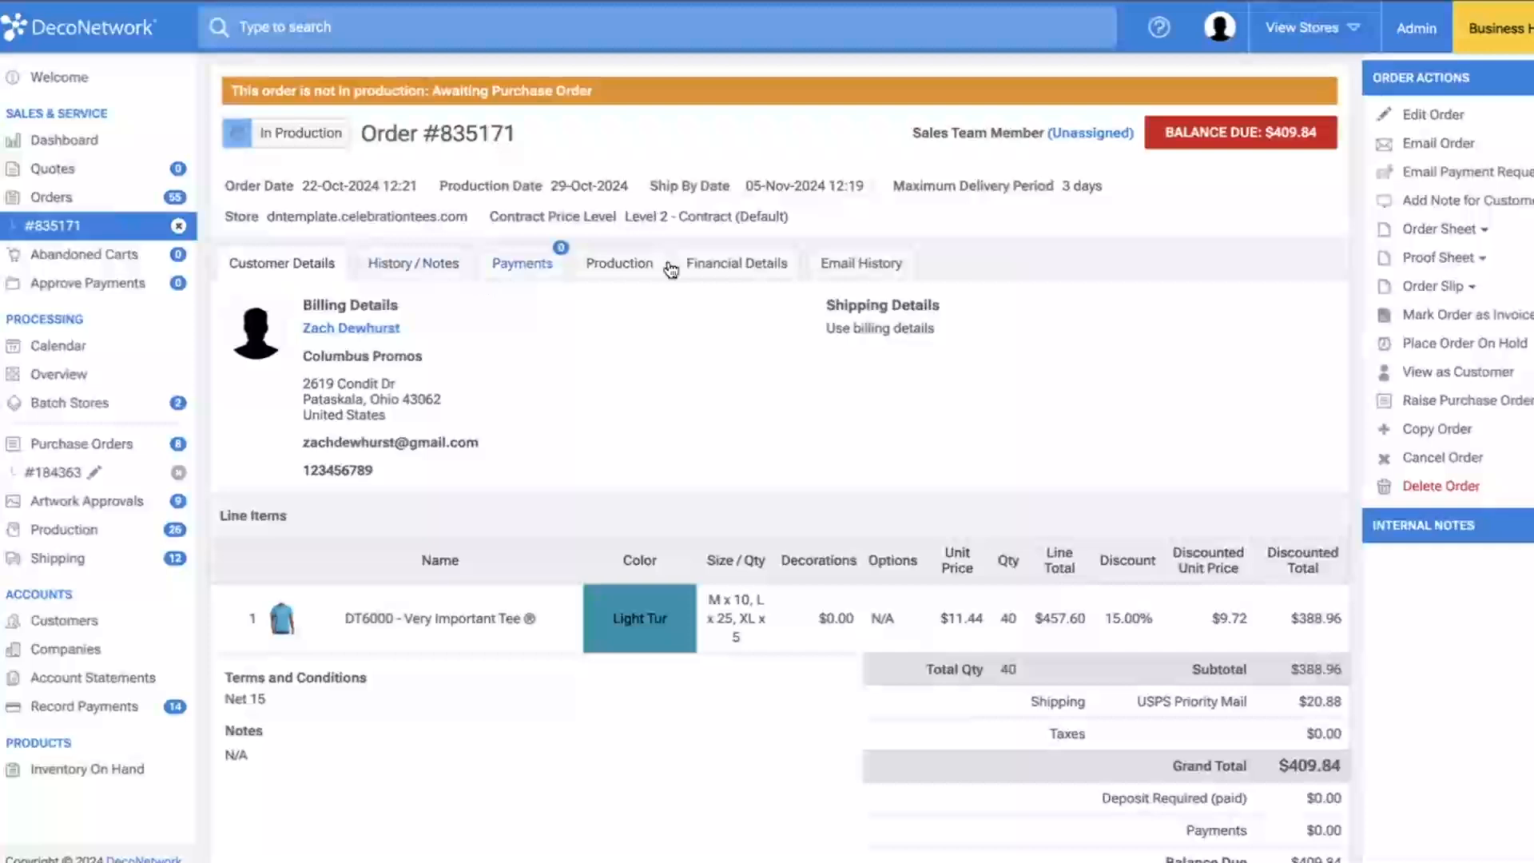
- View the order's Inventory Pull Sheet from its production details, check the allocated quantities, and close it
{"action": "left_click", "coordinate": [628, 262]}
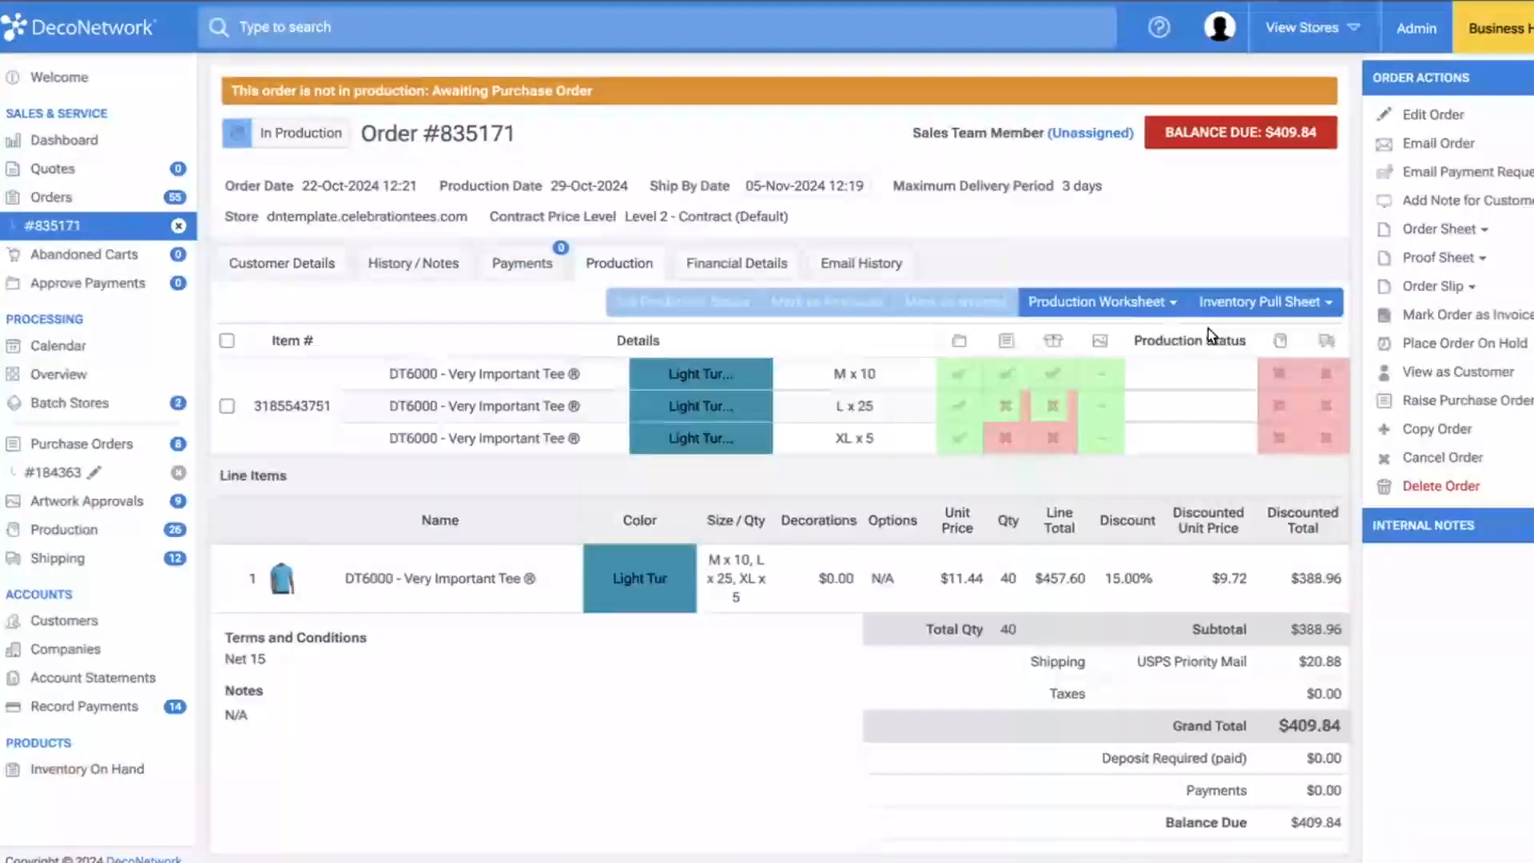
{"action": "left_click", "coordinate": [1269, 303]}
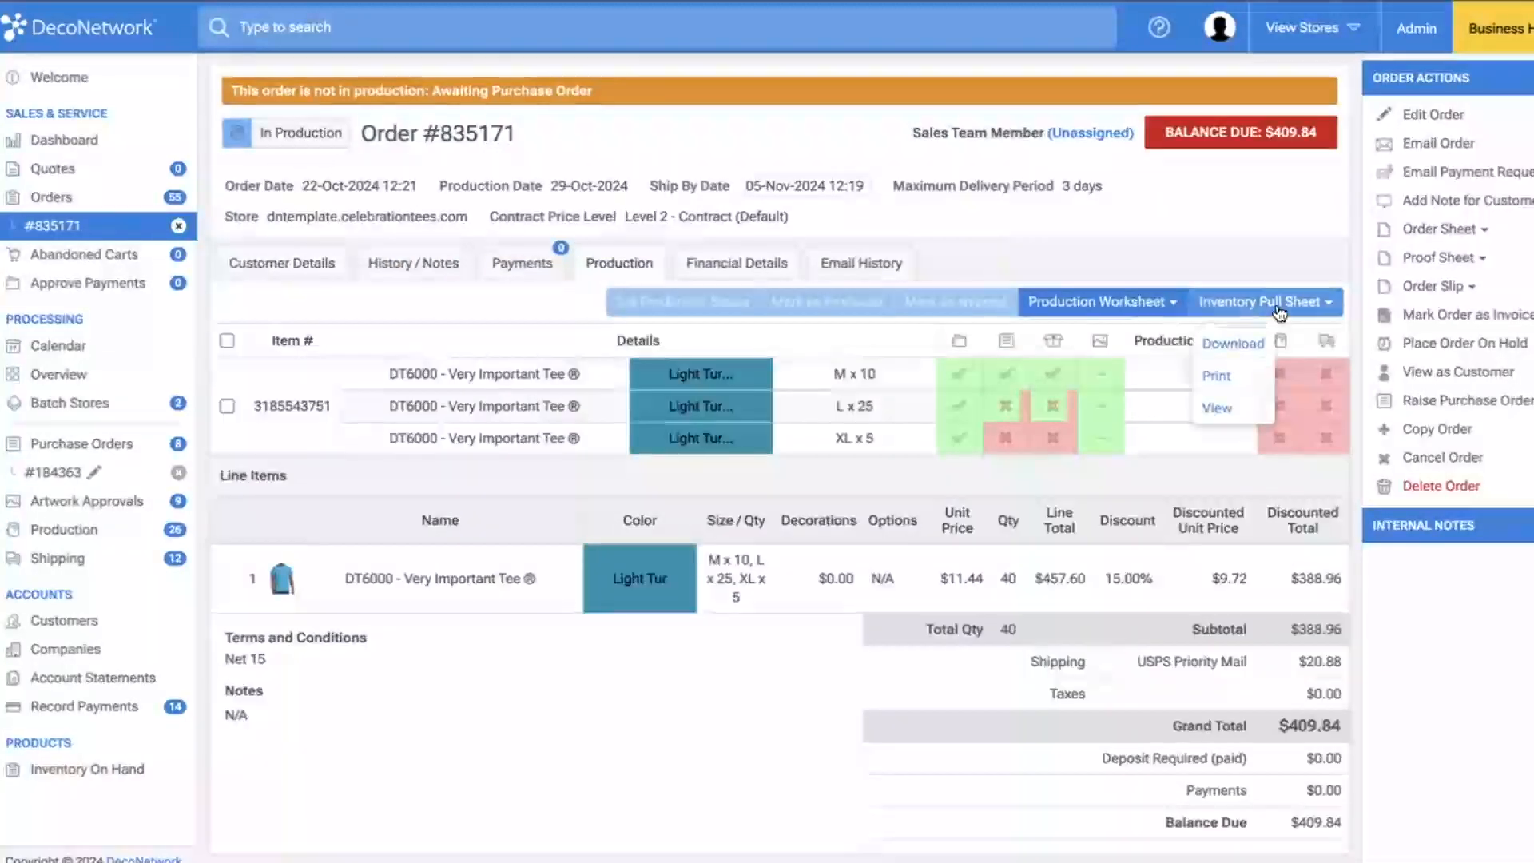
{"action": "left_click", "coordinate": [1223, 411]}
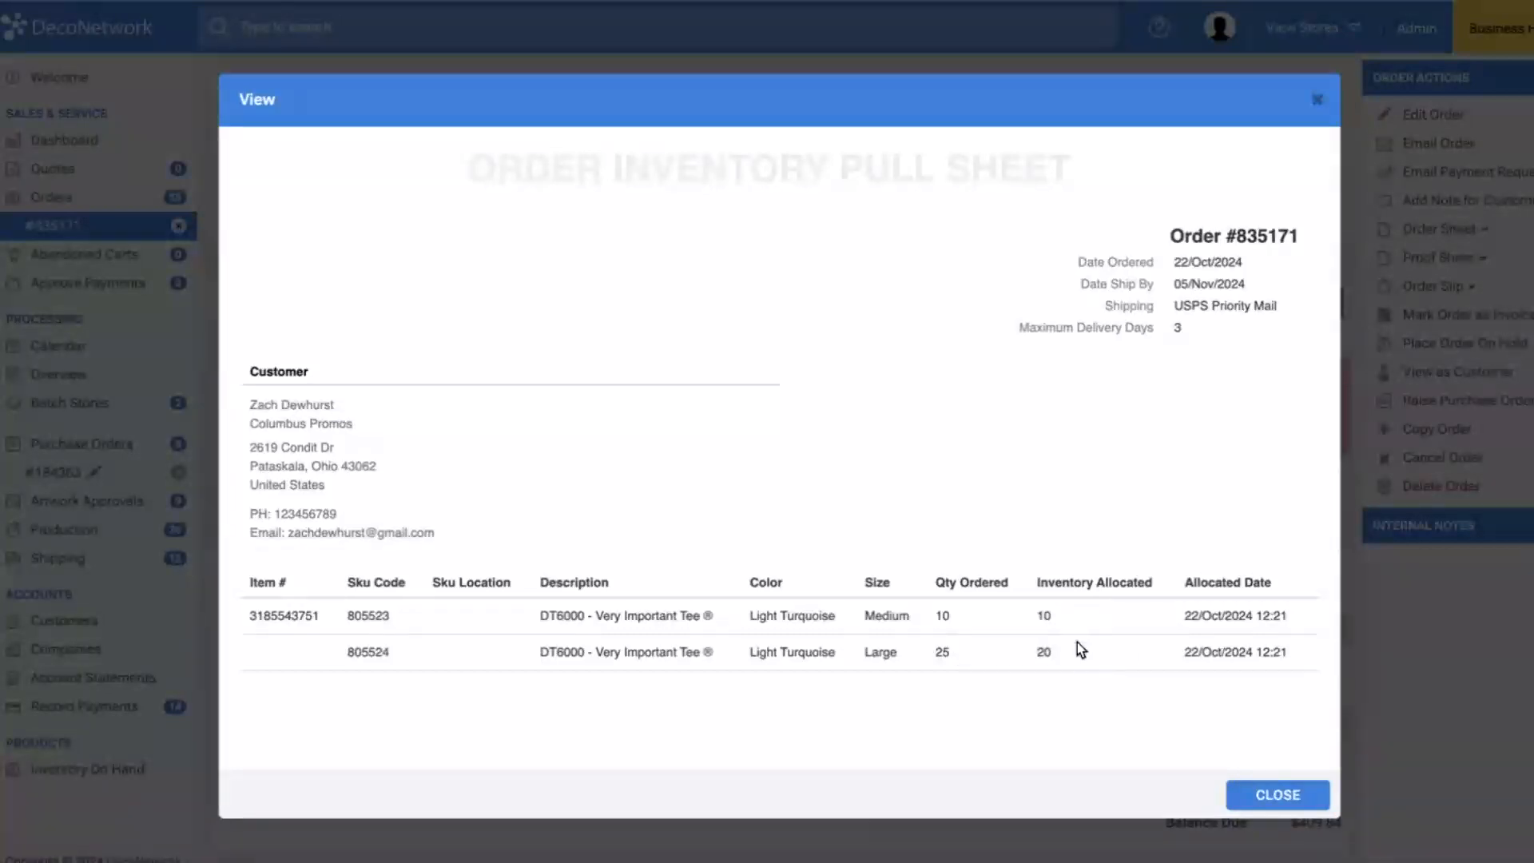
{"action": "left_click", "coordinate": [1265, 791]}
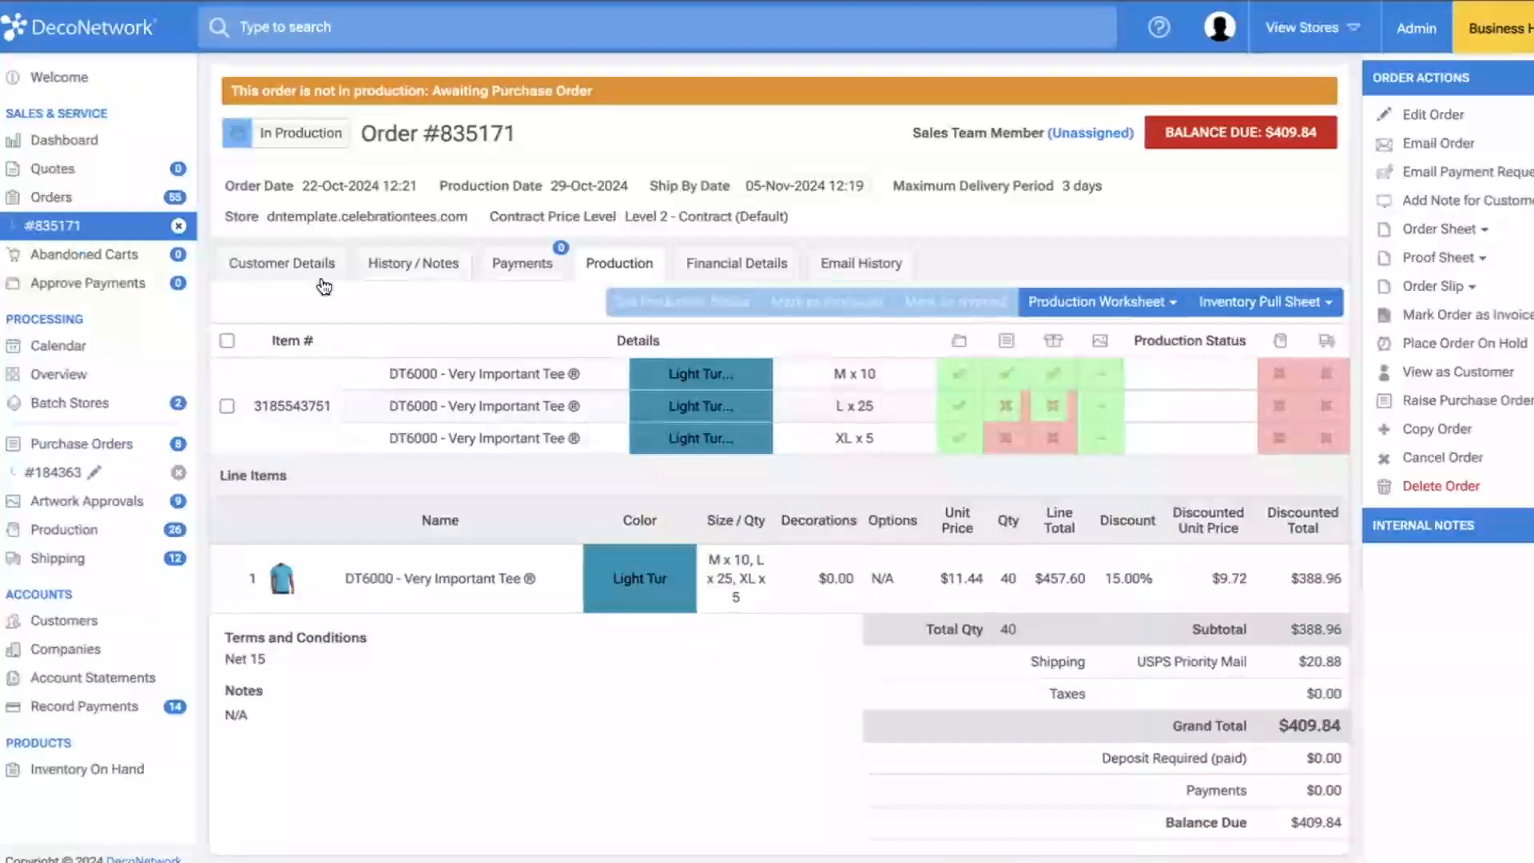
- Start a new draft order, then return to the unsaved SanMar purchase order for the large and XL tees and save it
{"action": "left_click", "coordinate": [70, 196]}
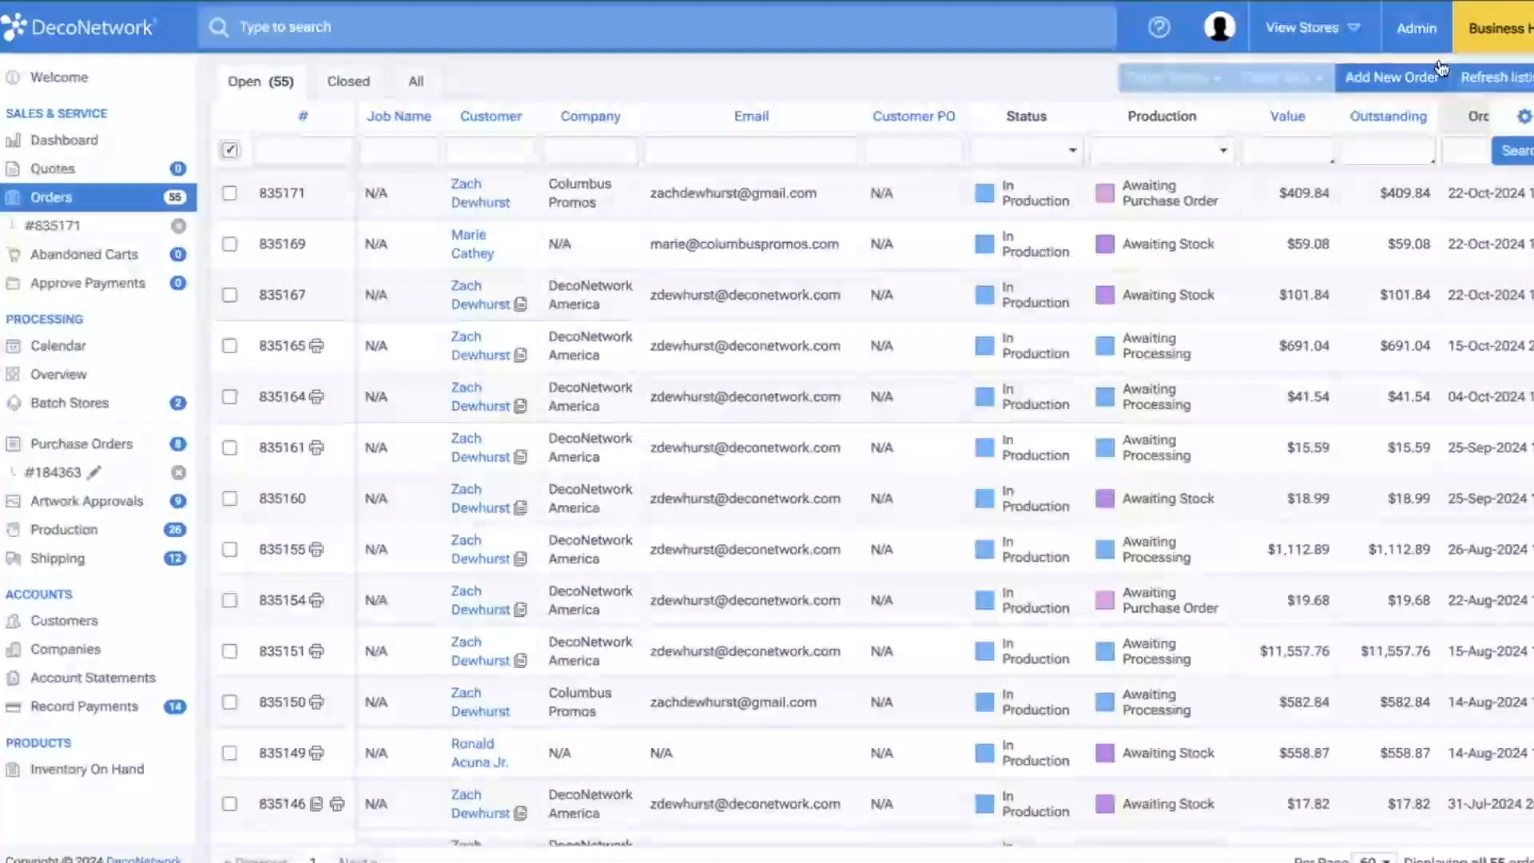
{"action": "left_click", "coordinate": [1407, 78]}
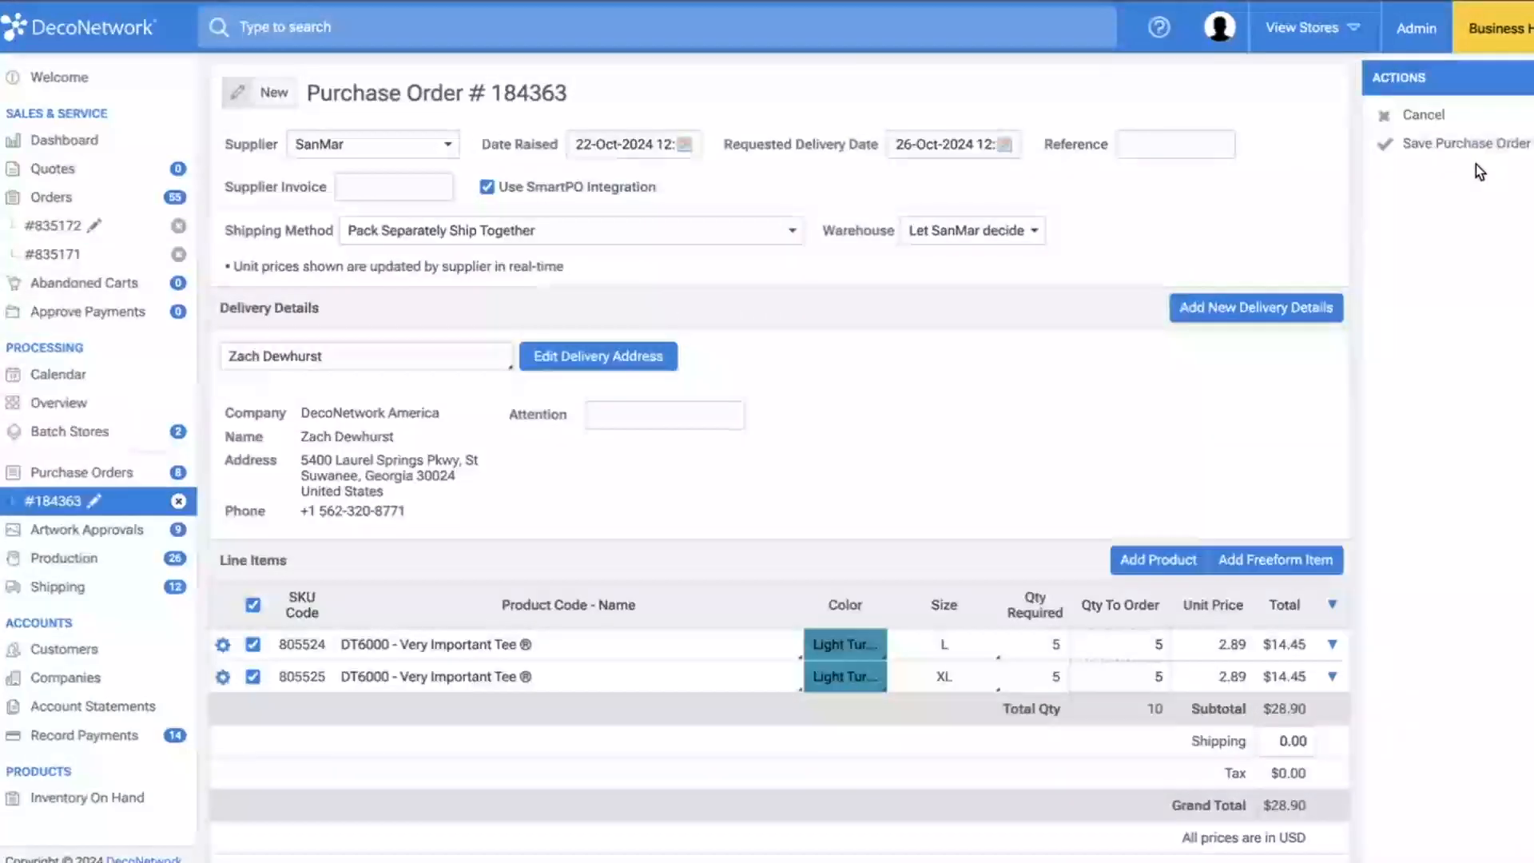
{"action": "left_click", "coordinate": [1471, 147]}
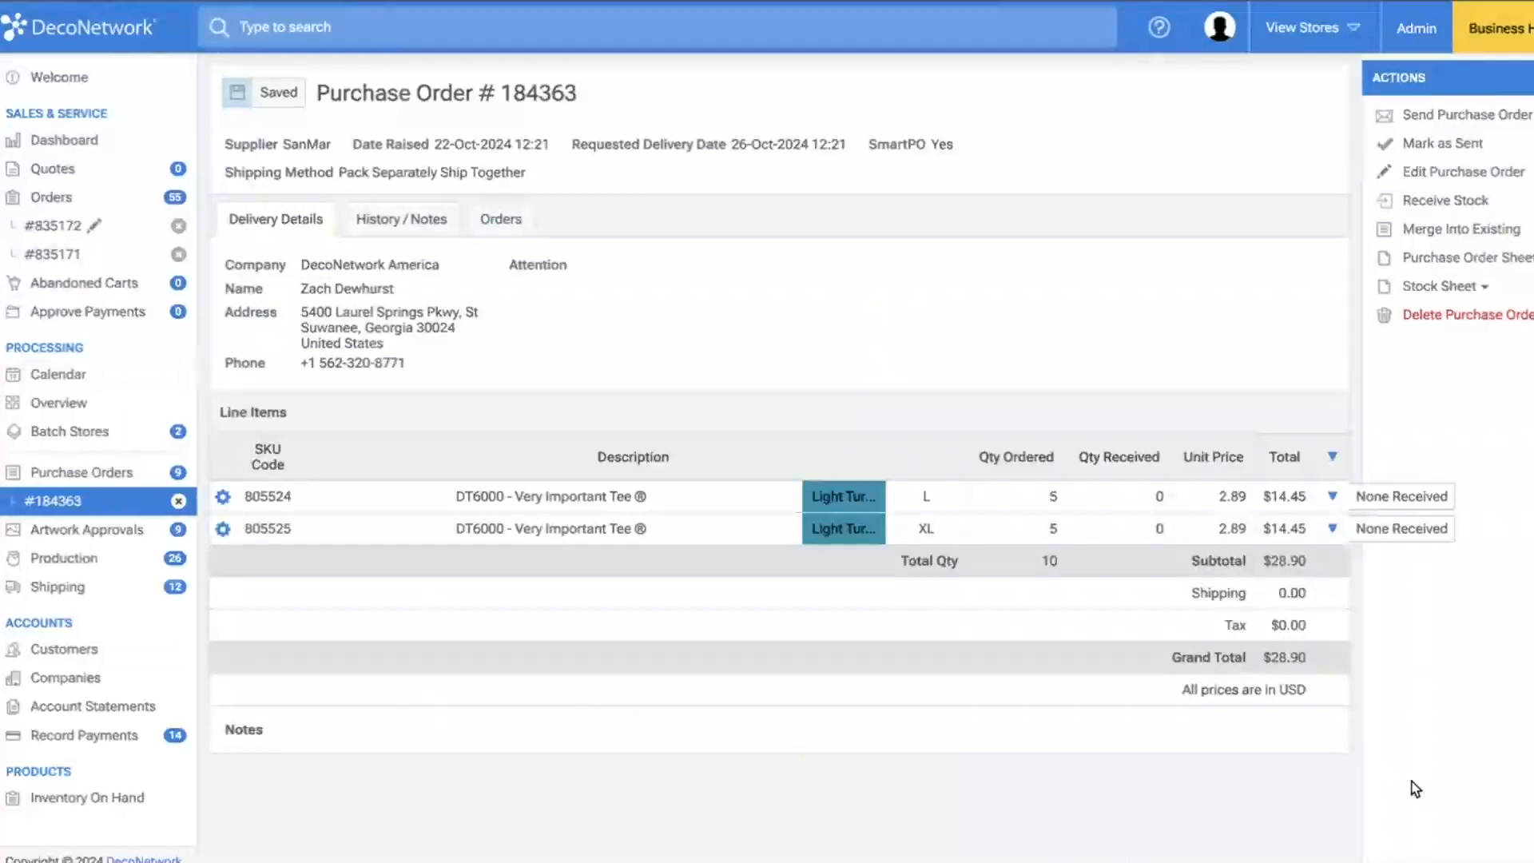
- Look up DT6000 - Very Important Tee from SanMar in Inventory On Hand
{"action": "left_click", "coordinate": [45, 795]}
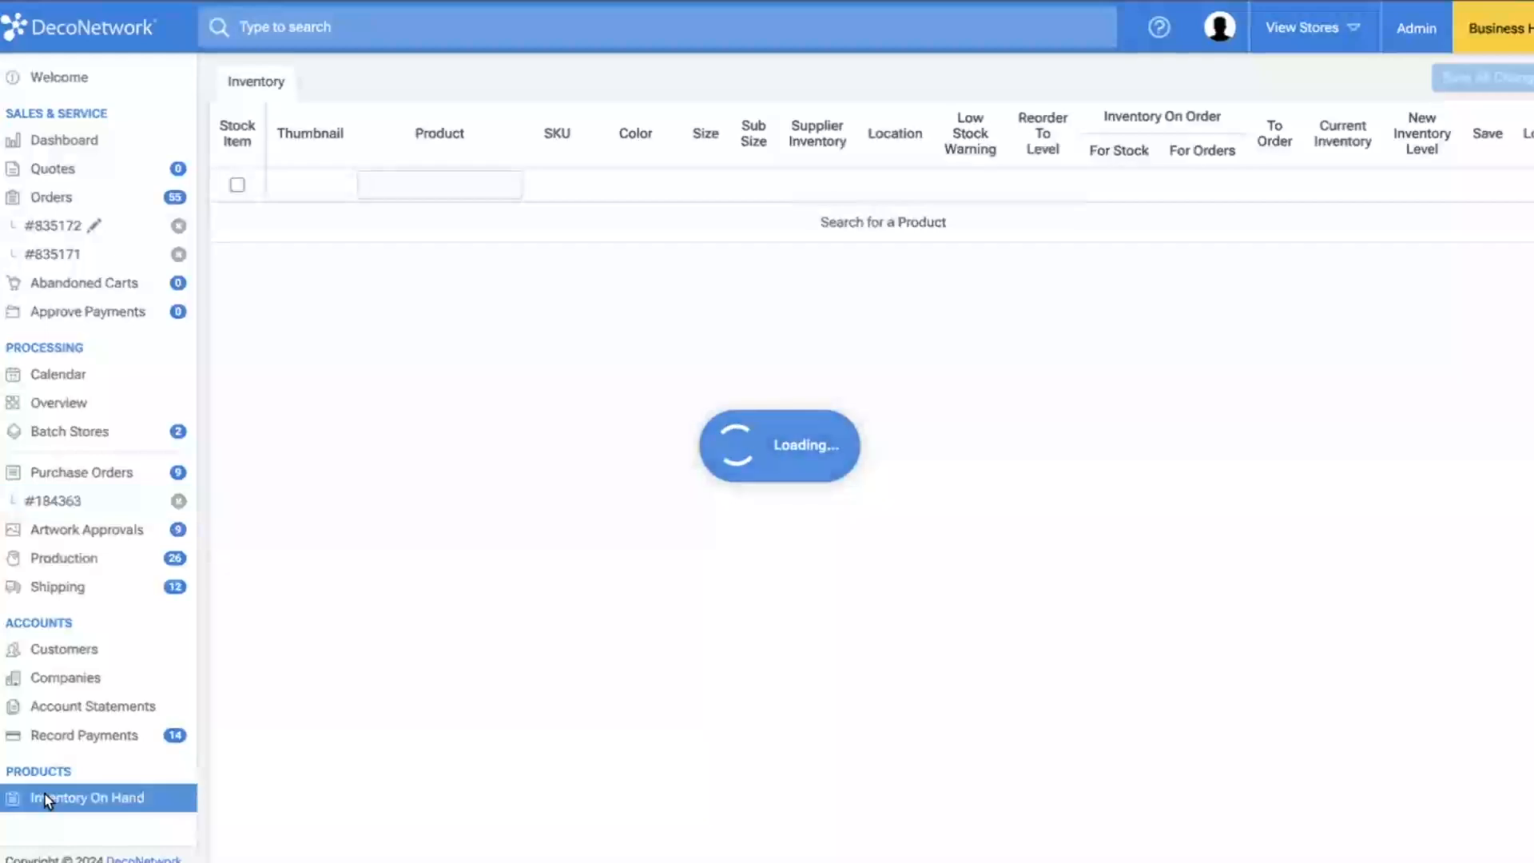
{"action": "left_click", "coordinate": [372, 186]}
{"action": "type", "text": "dt"}
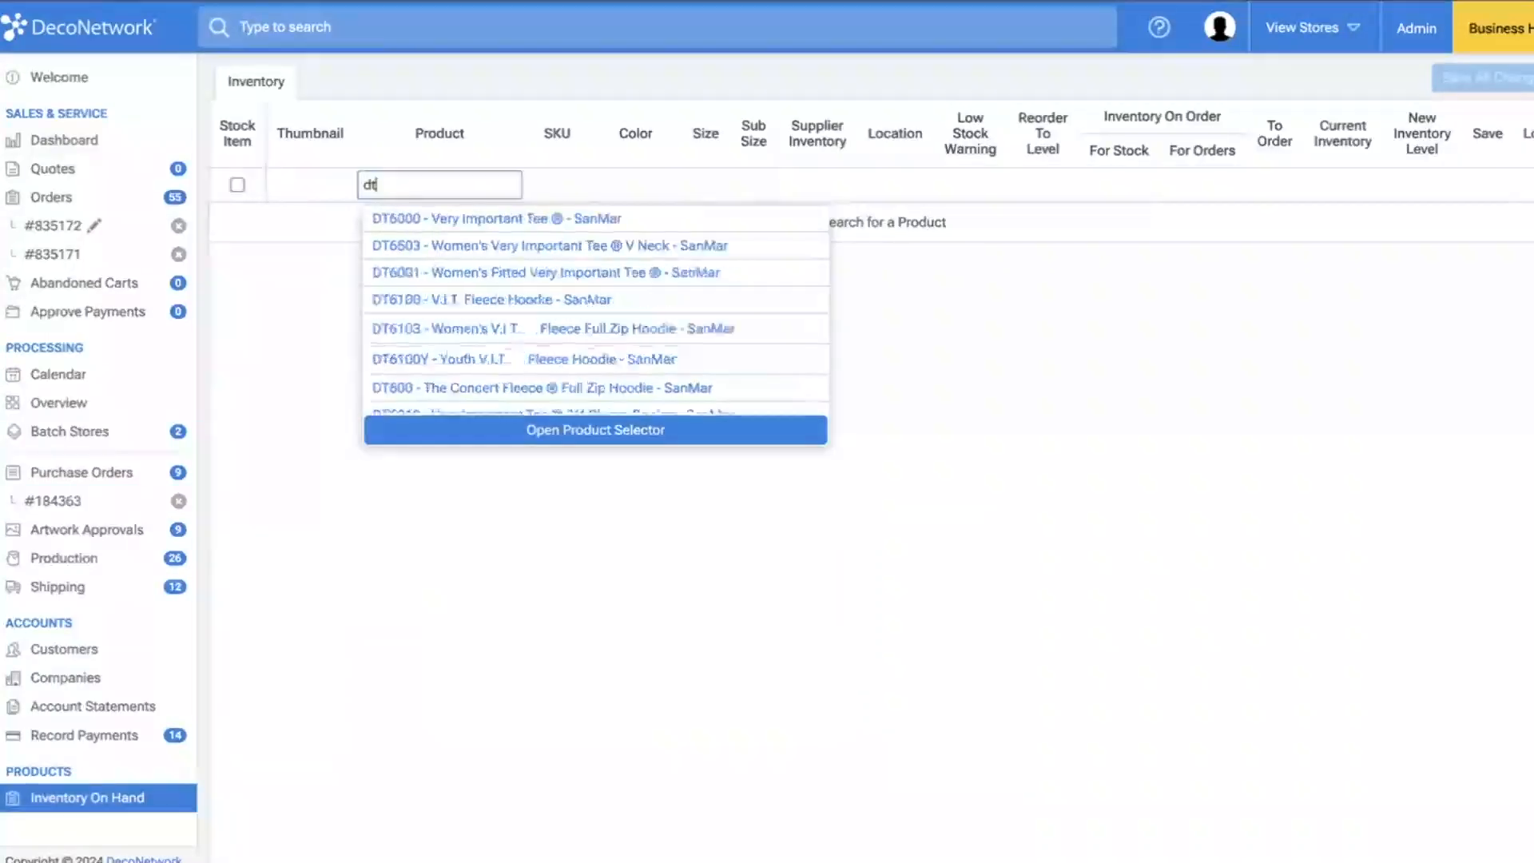
{"action": "type", "text": "6000"}
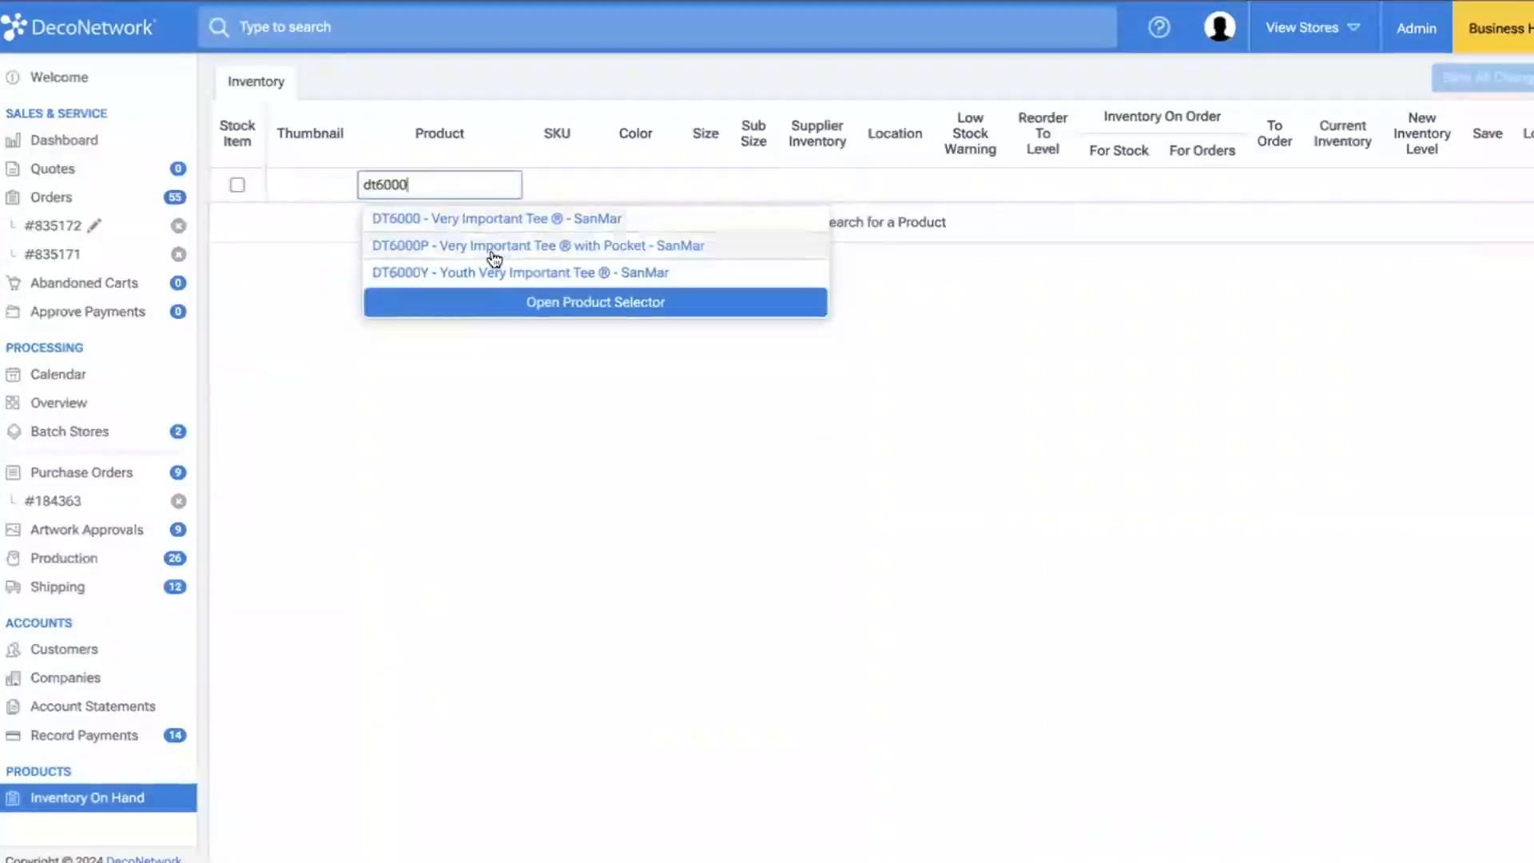
{"action": "left_click", "coordinate": [449, 225]}
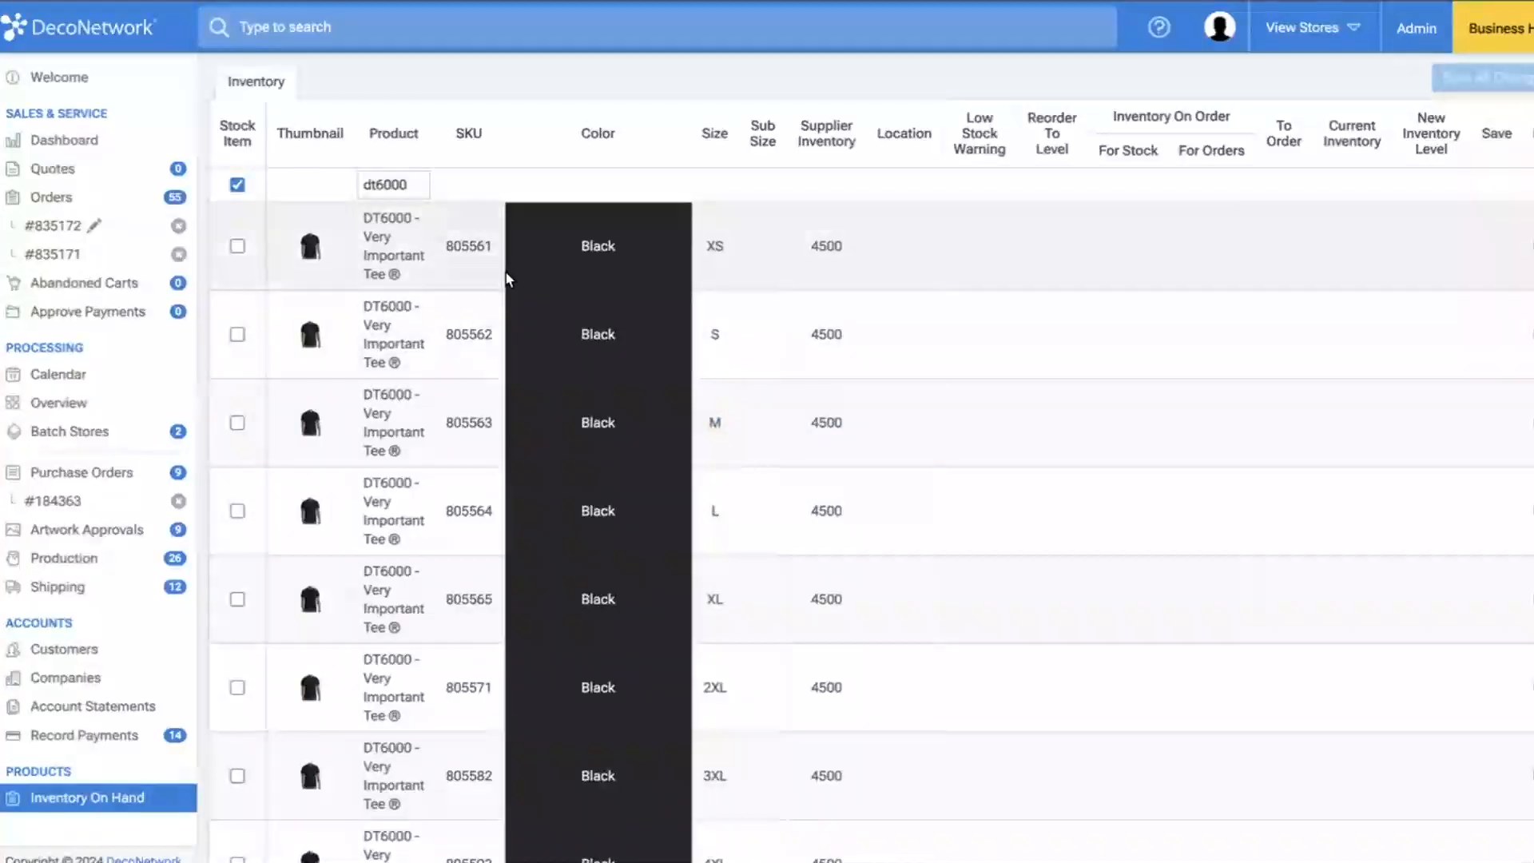
- Make the black XS tee a stock item with inventory level 10, low stock warning 5 and reorder-to level 20, and save it
{"action": "left_click", "coordinate": [237, 249]}
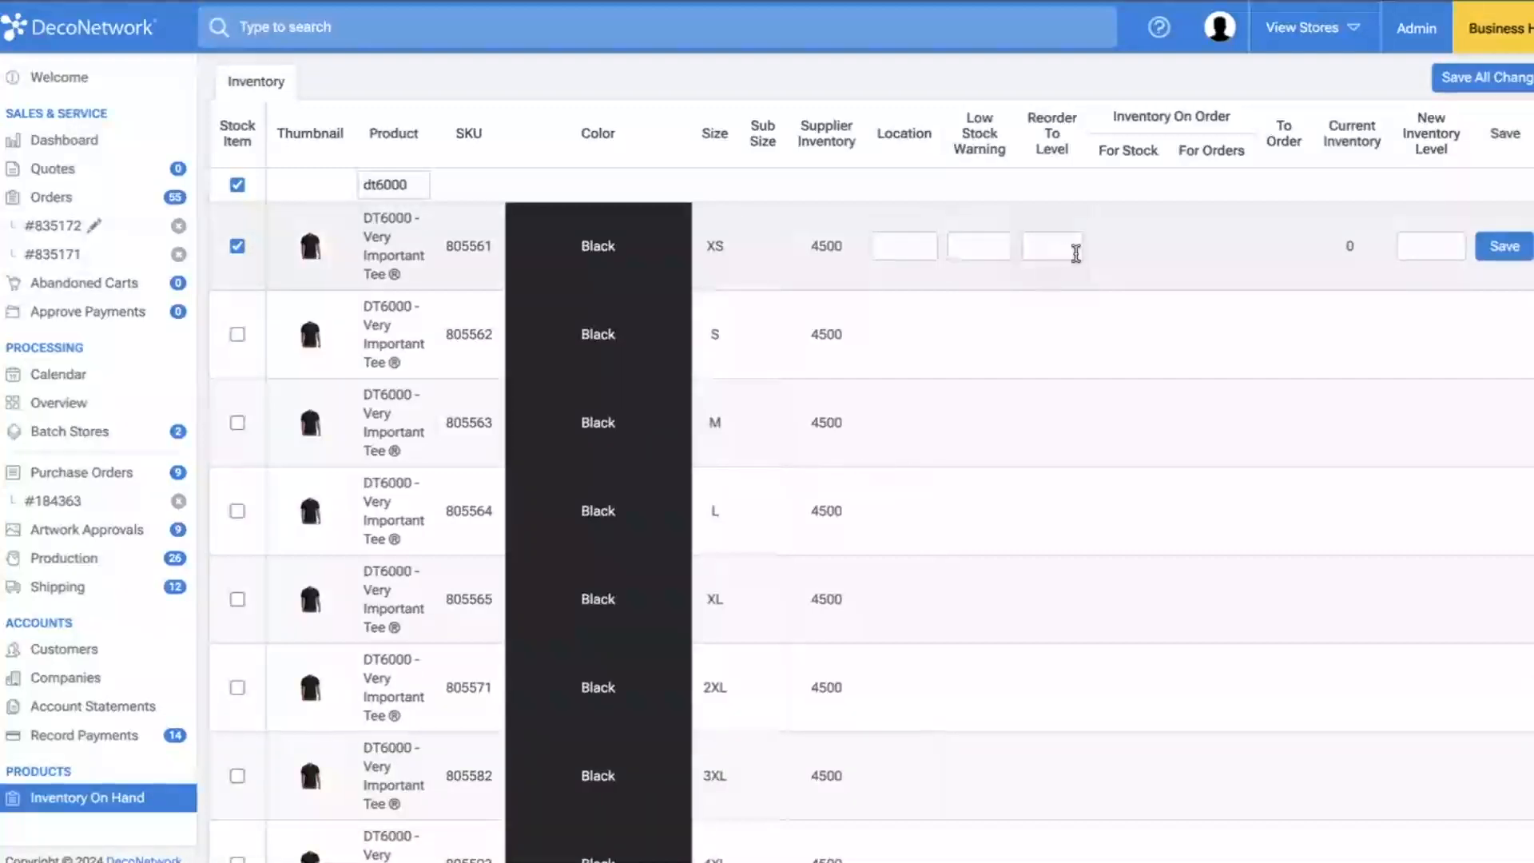
{"action": "left_click", "coordinate": [1419, 242]}
{"action": "type", "text": "10"}
{"action": "scroll", "coordinate": [899, 487], "scroll_direction": "right", "scroll_amount": 1}
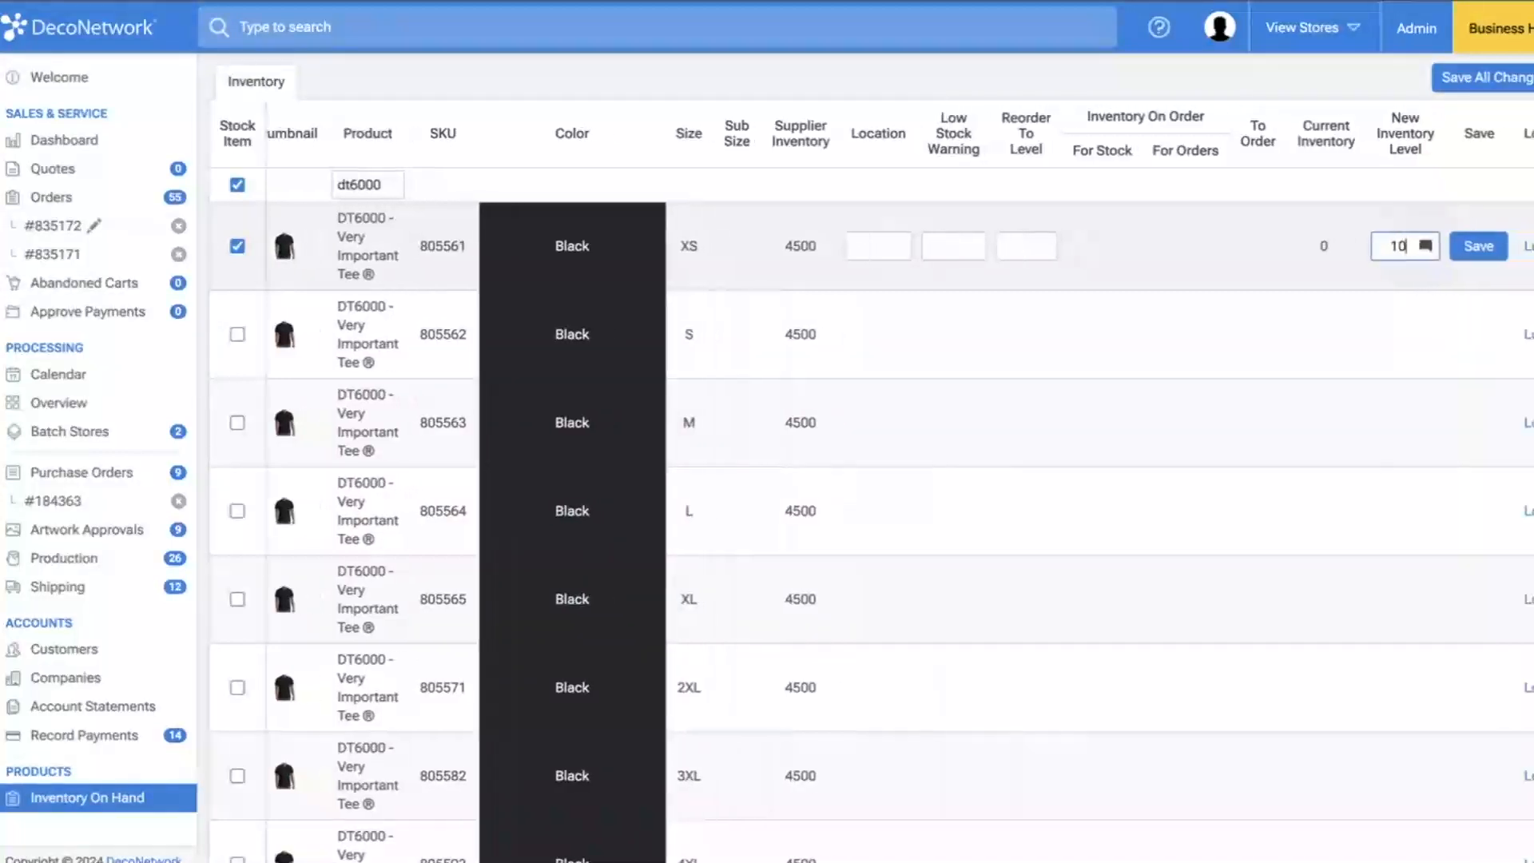
{"action": "left_click", "coordinate": [1021, 248]}
{"action": "left_click", "coordinate": [951, 248]}
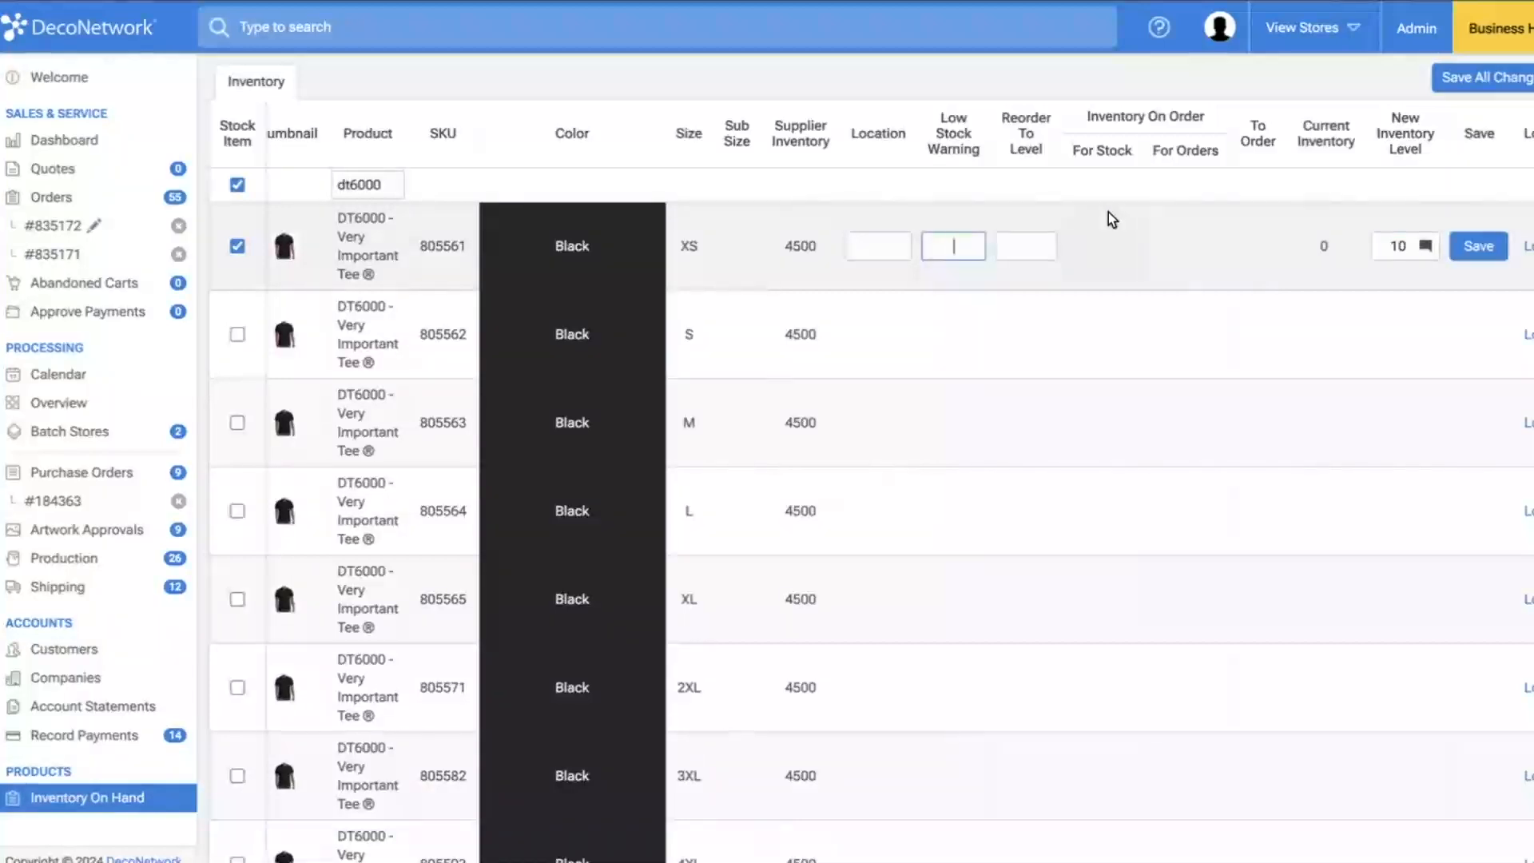
{"action": "left_click", "coordinate": [1028, 248]}
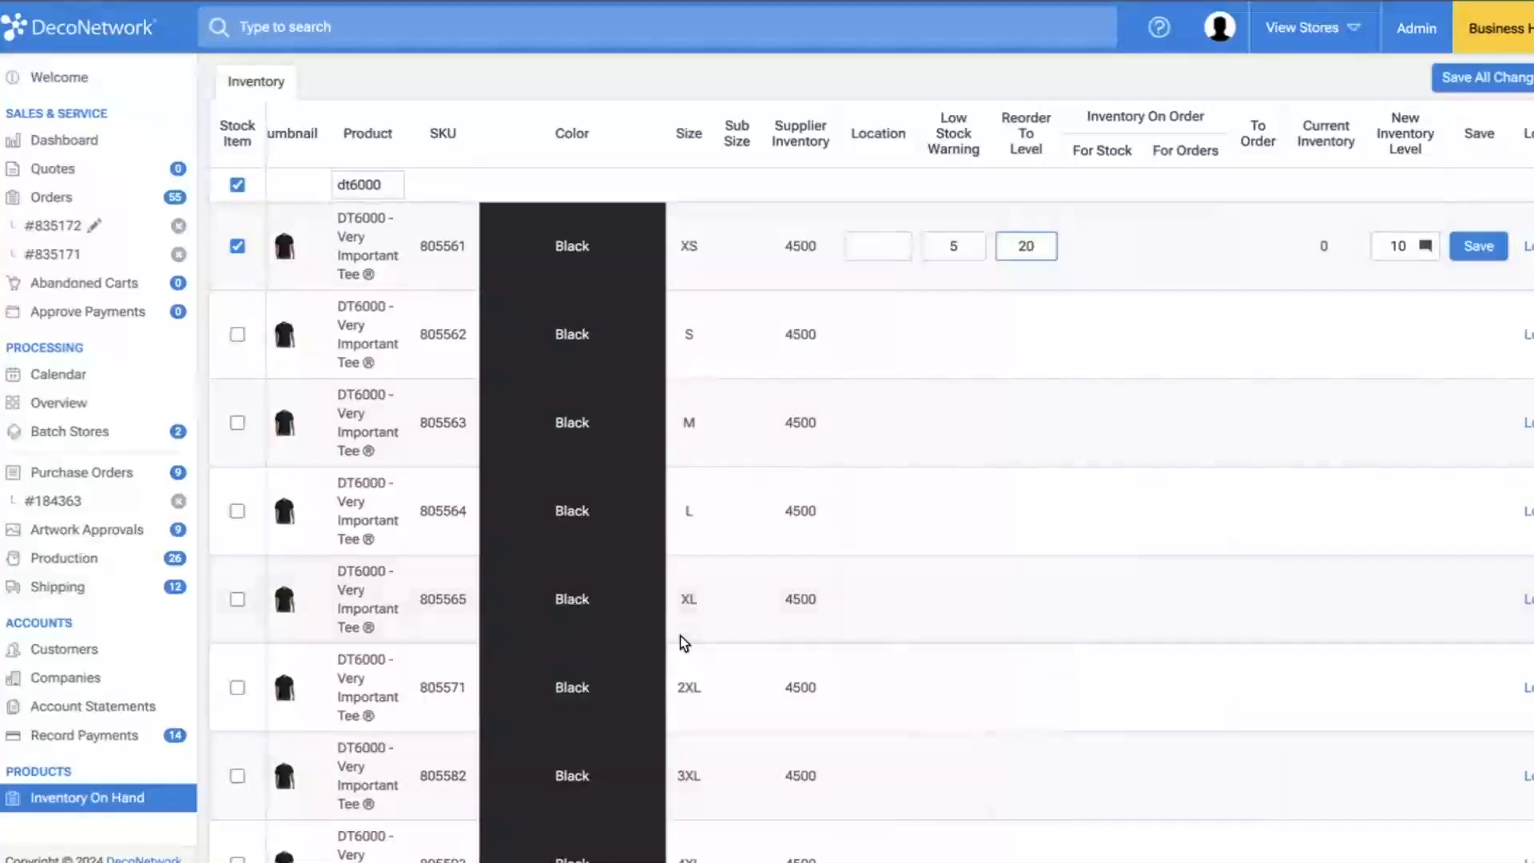
{"action": "left_click", "coordinate": [1480, 248]}
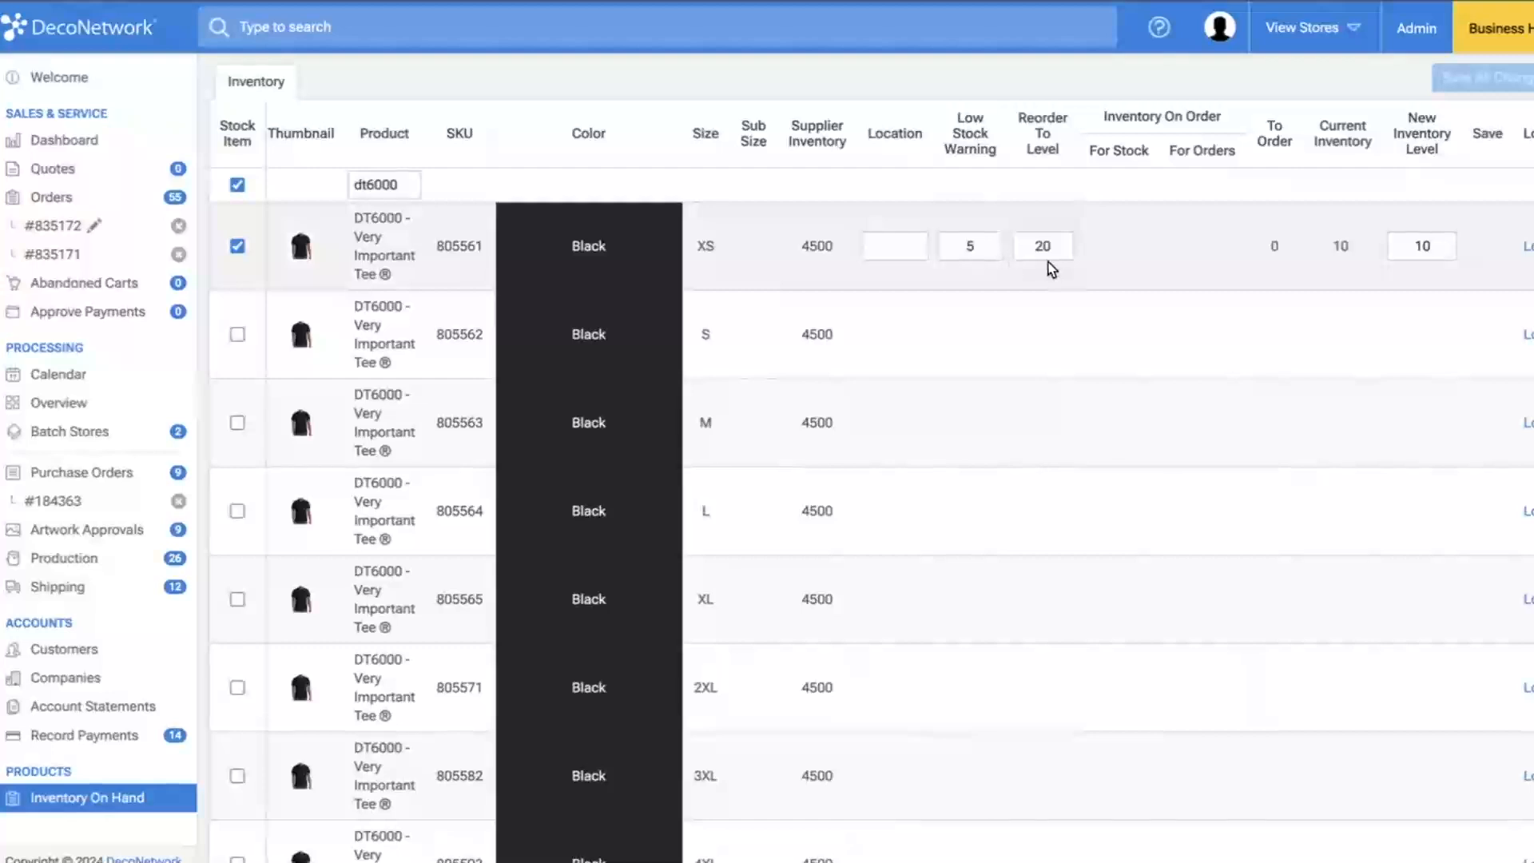
- Start a new order for the existing DecoNetwork America customer and acknowledge the customer's important notes
{"action": "left_click", "coordinate": [70, 197]}
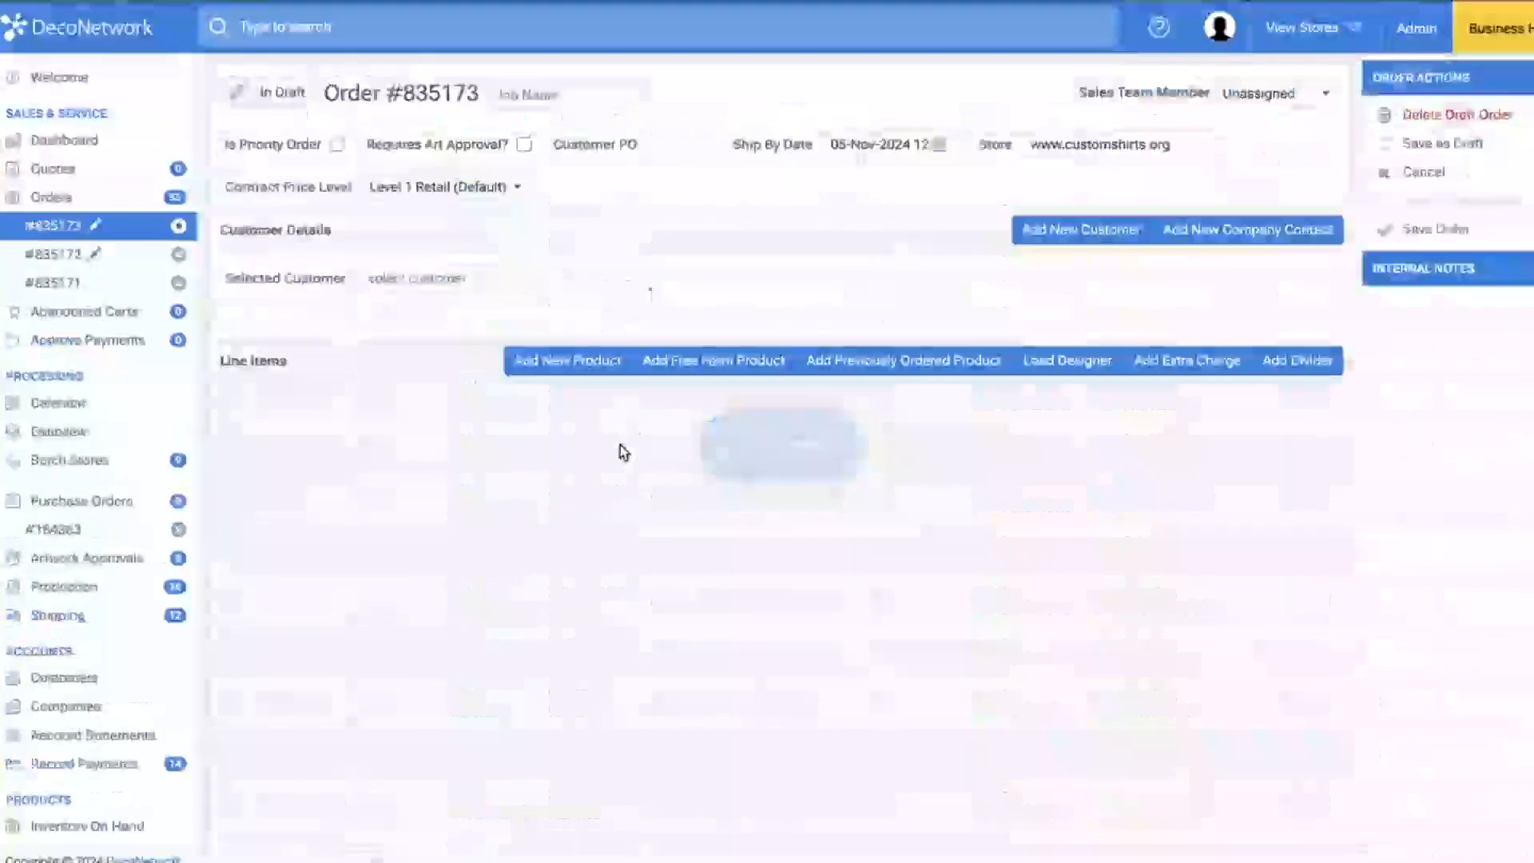
{"action": "left_click", "coordinate": [480, 281]}
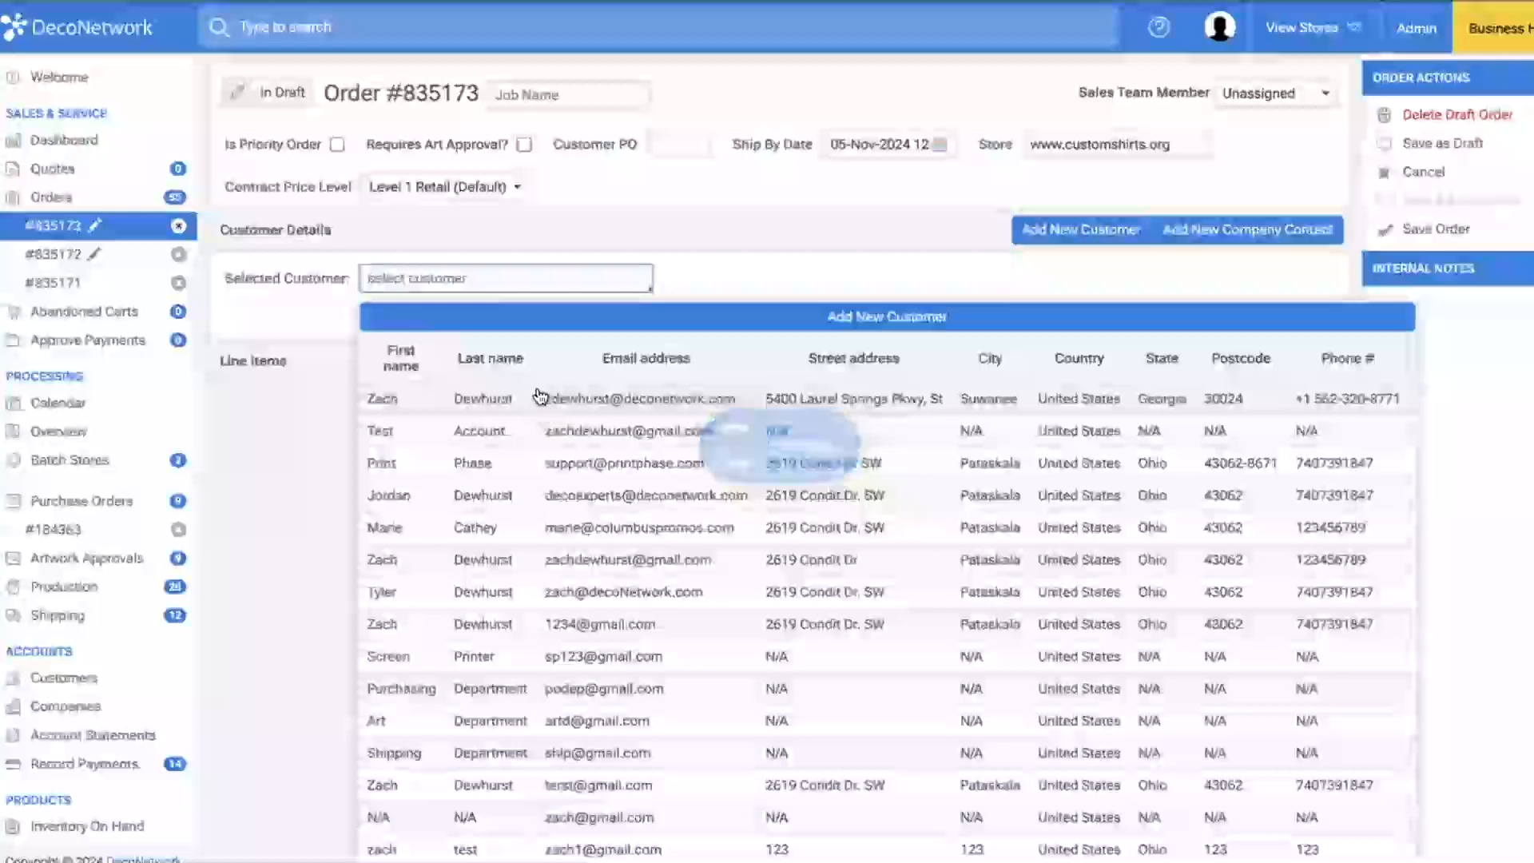
{"action": "left_click", "coordinate": [535, 400]}
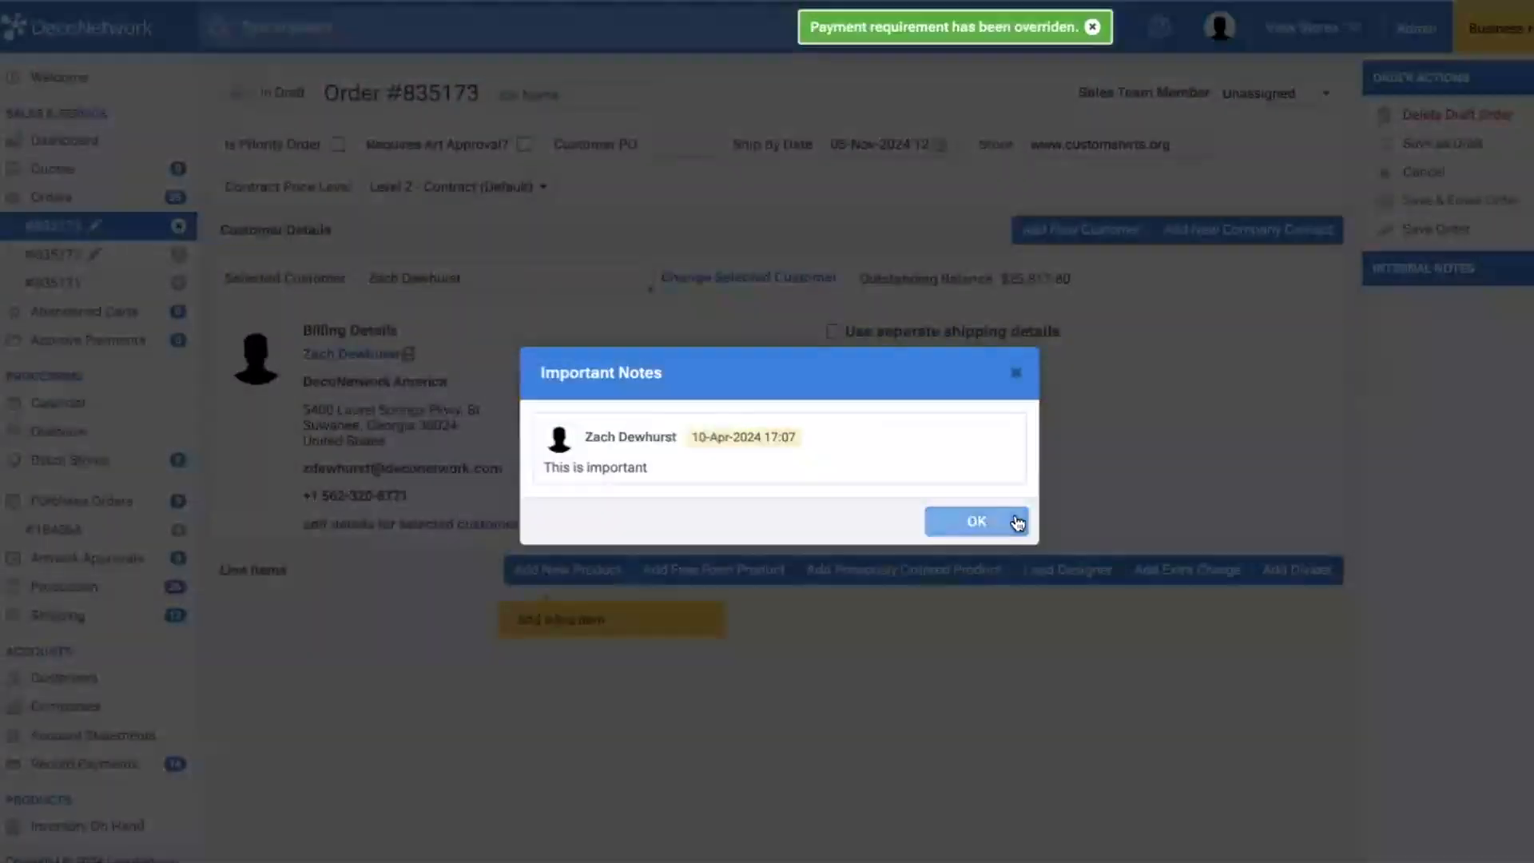
{"action": "left_click", "coordinate": [976, 521]}
- Add DT6000 - Very Important Tee from SanMar in Black to the draft order and view its size quantities and inventory
{"action": "left_click", "coordinate": [566, 569]}
{"action": "left_click", "coordinate": [370, 657]}
{"action": "type", "text": "dt6000"}
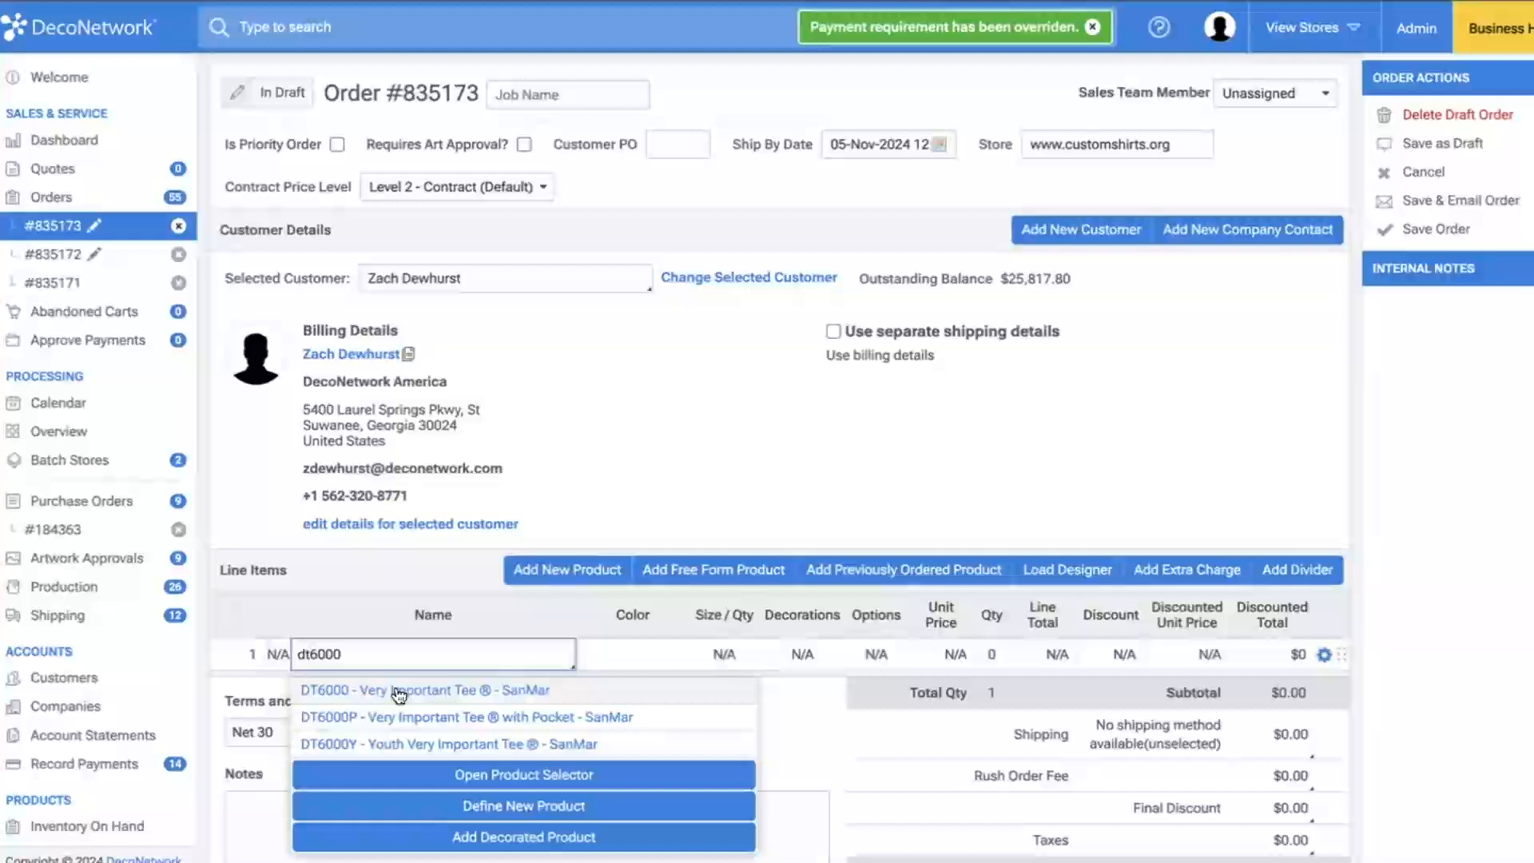
{"action": "left_click", "coordinate": [399, 692]}
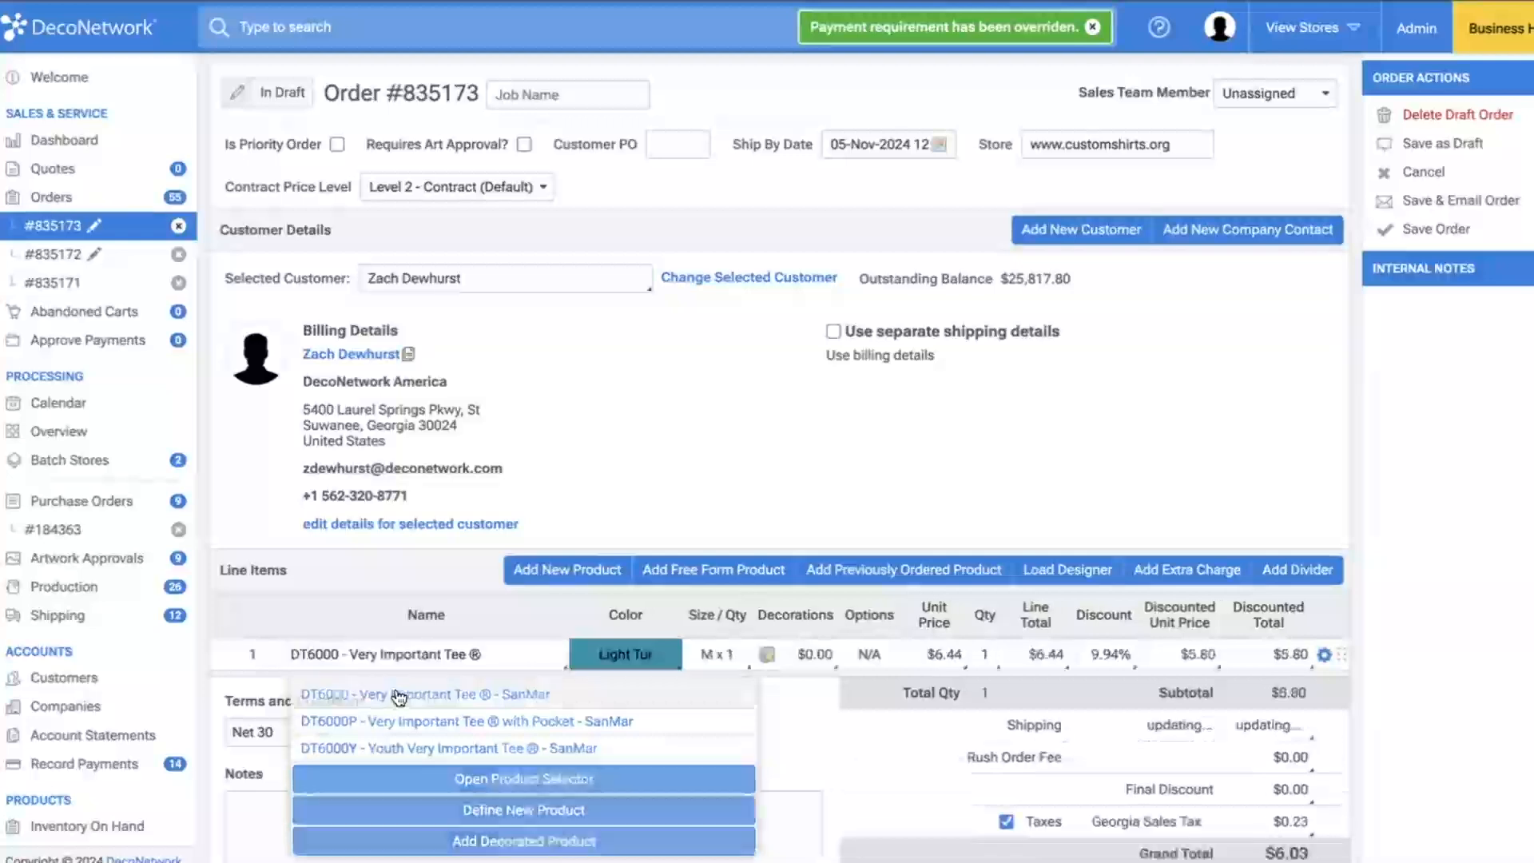
{"action": "left_click", "coordinate": [652, 662]}
{"action": "left_click", "coordinate": [637, 703]}
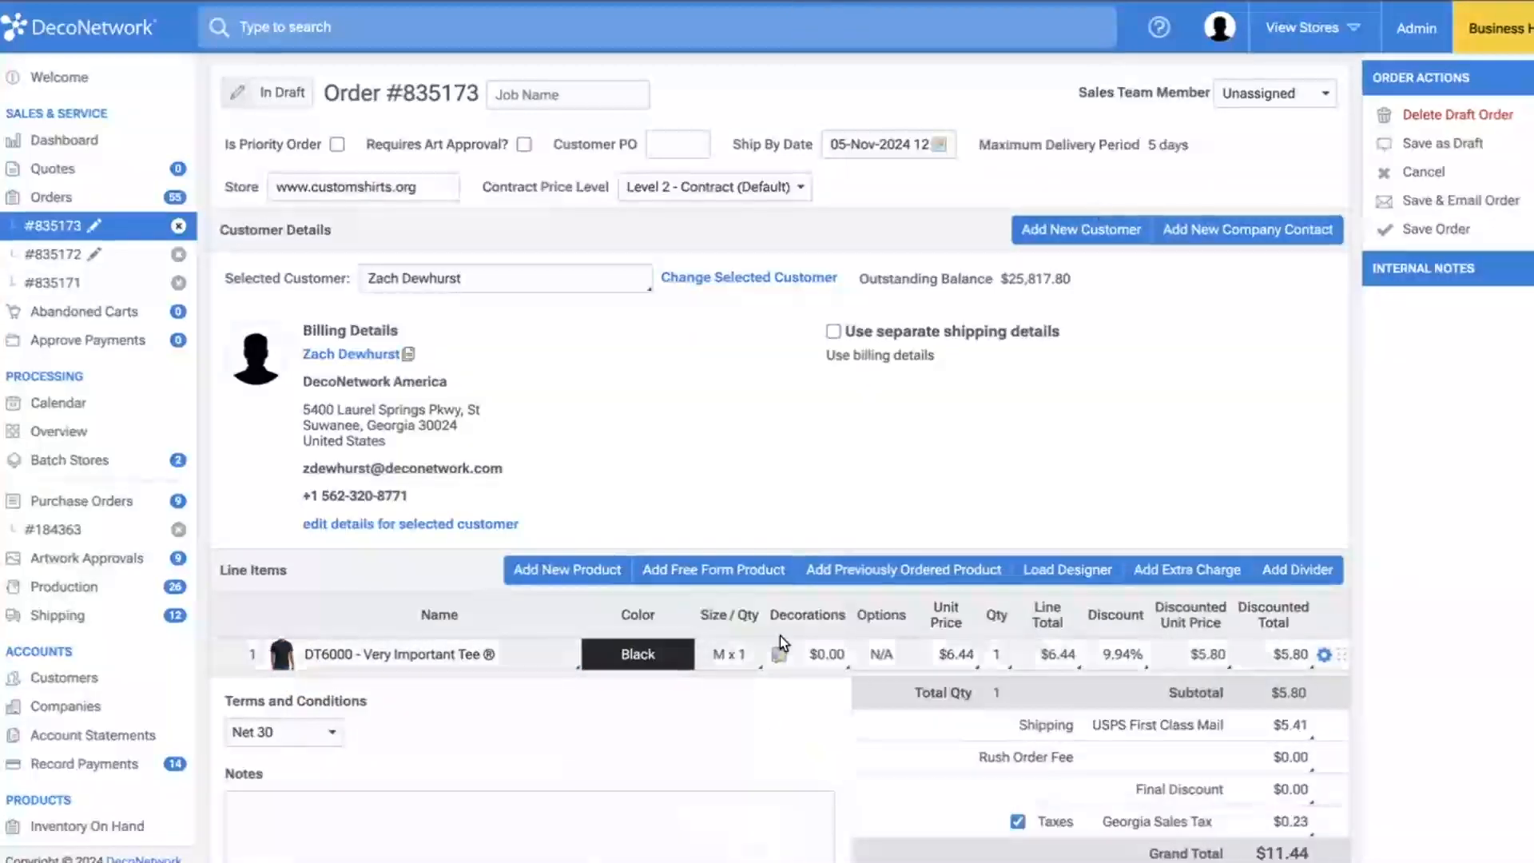
{"action": "left_click", "coordinate": [723, 654]}
{"action": "scroll", "coordinate": [866, 711], "scroll_direction": "down", "scroll_amount": 2}
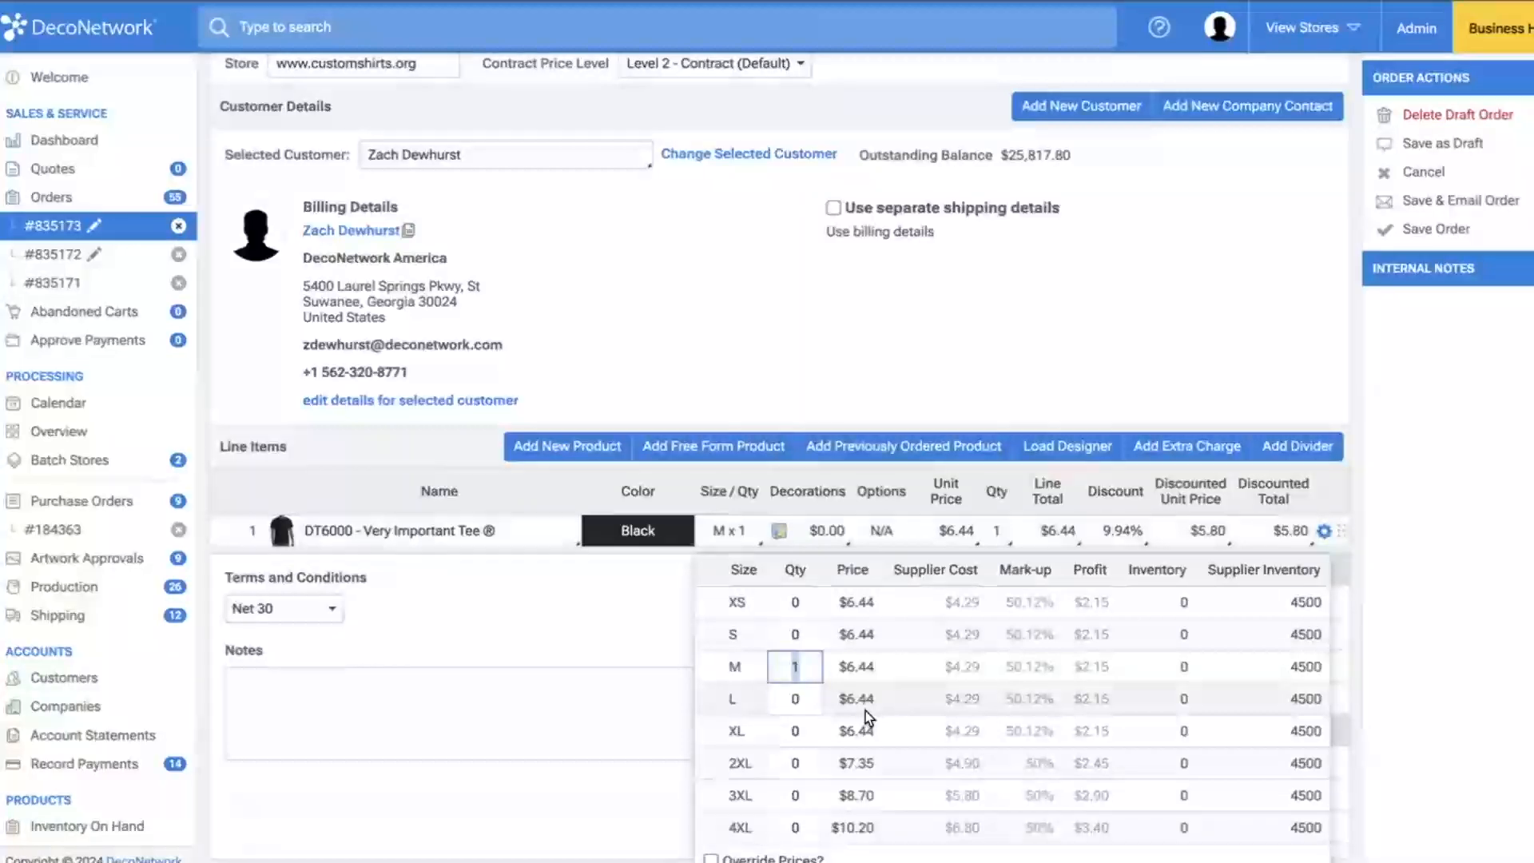
- Check the black XS tee's current inventory in Inventory On Hand, then return to the draft order's size quantities
{"action": "left_click", "coordinate": [72, 828]}
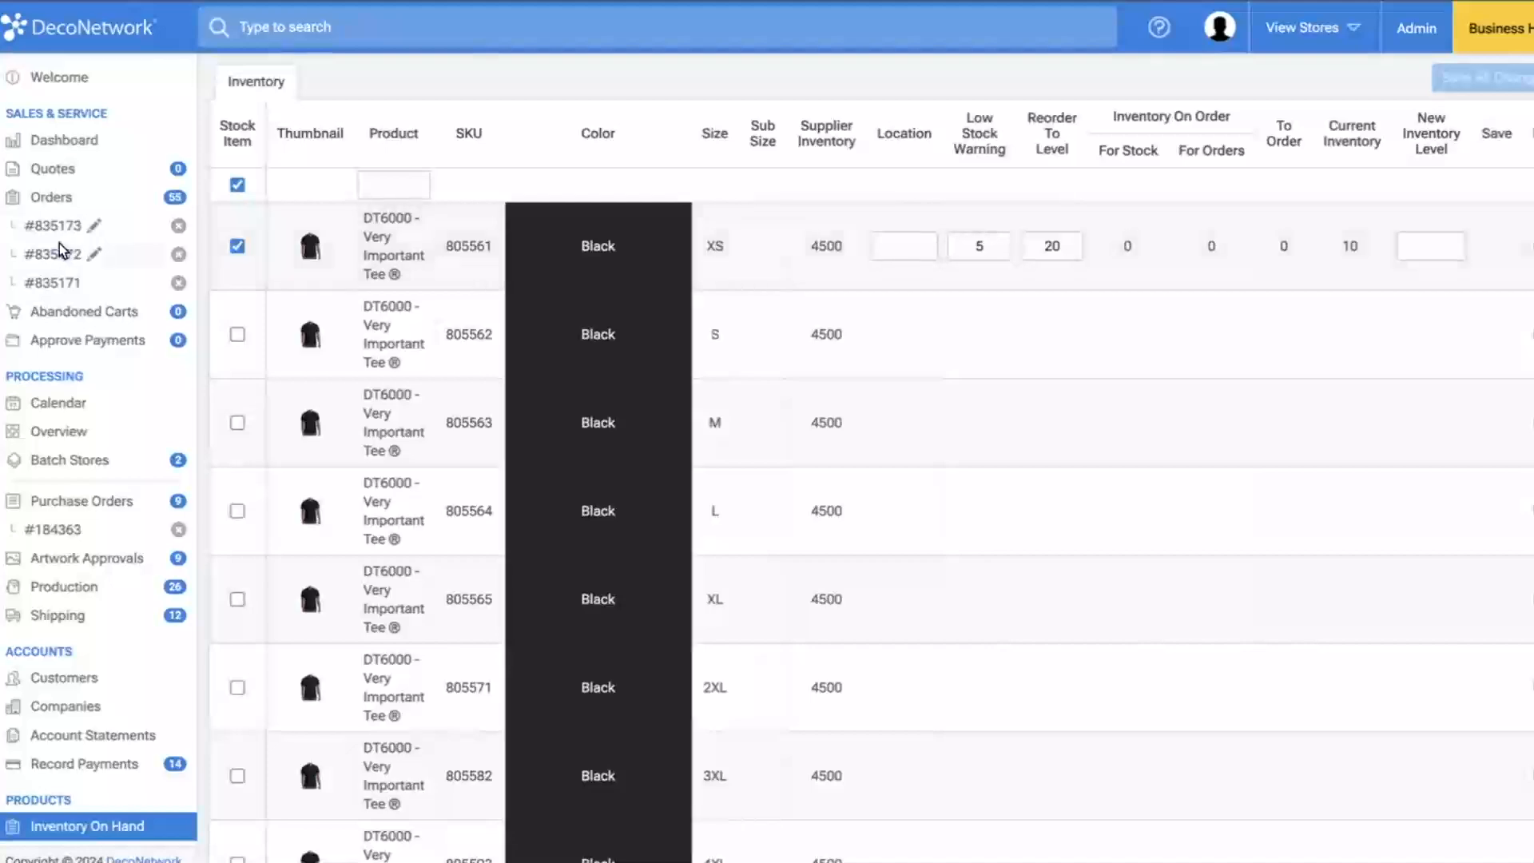
{"action": "left_click", "coordinate": [59, 286]}
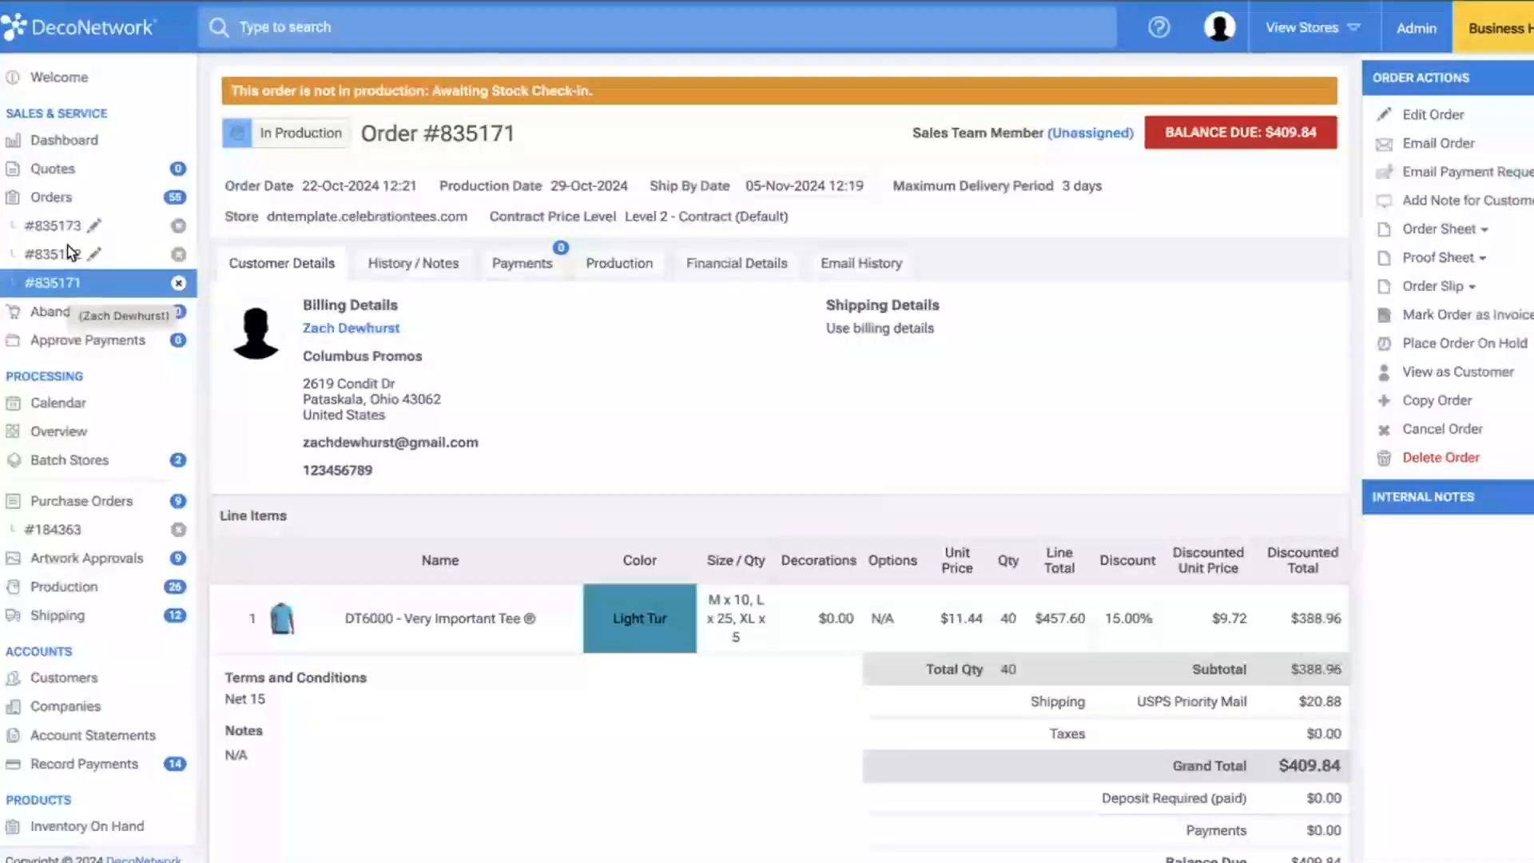
{"action": "left_click", "coordinate": [64, 214]}
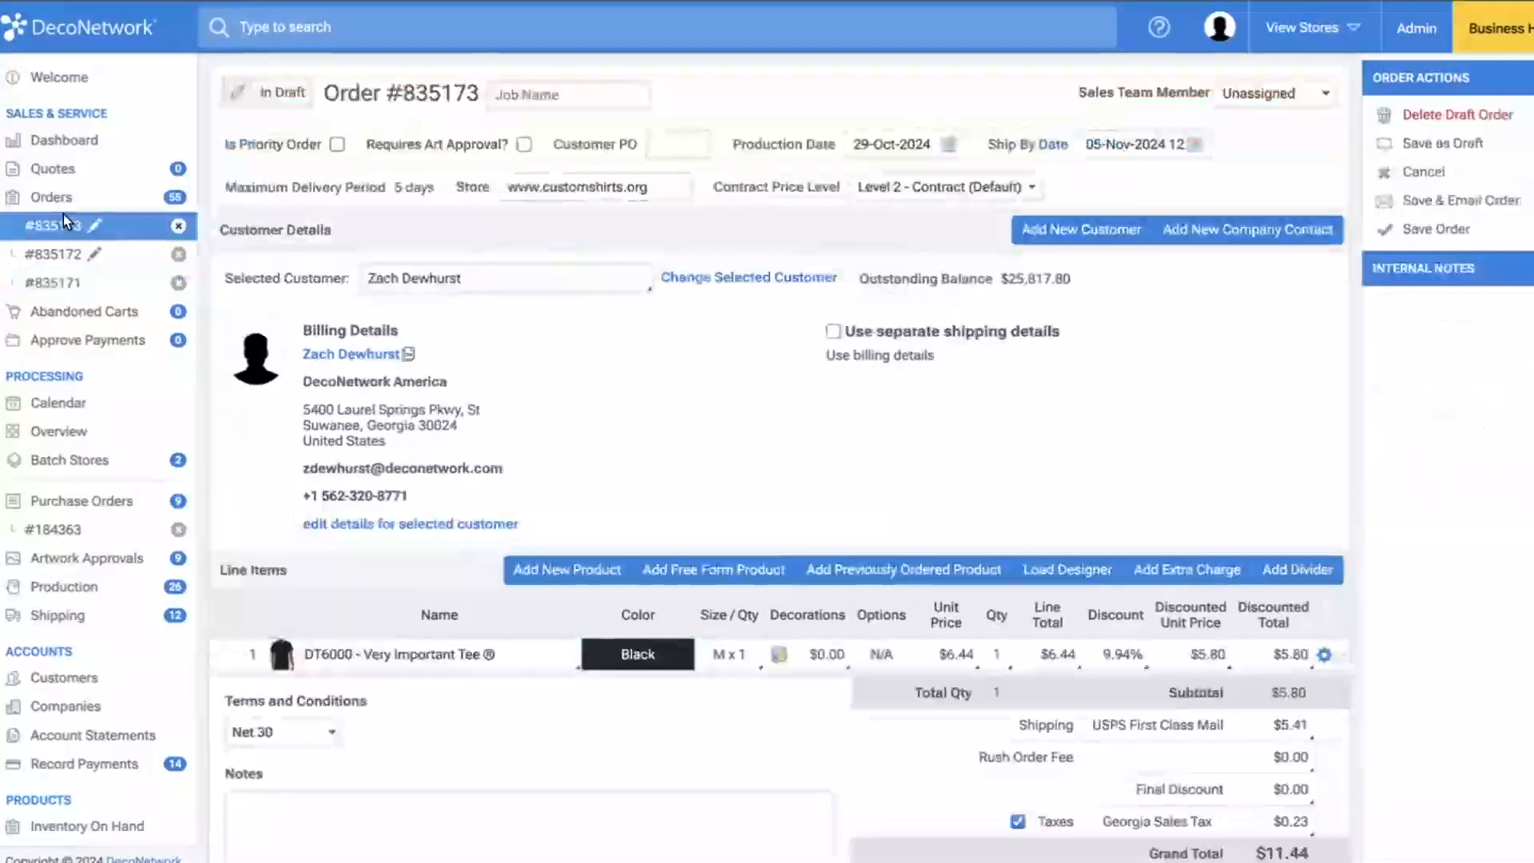
{"action": "left_click", "coordinate": [738, 659]}
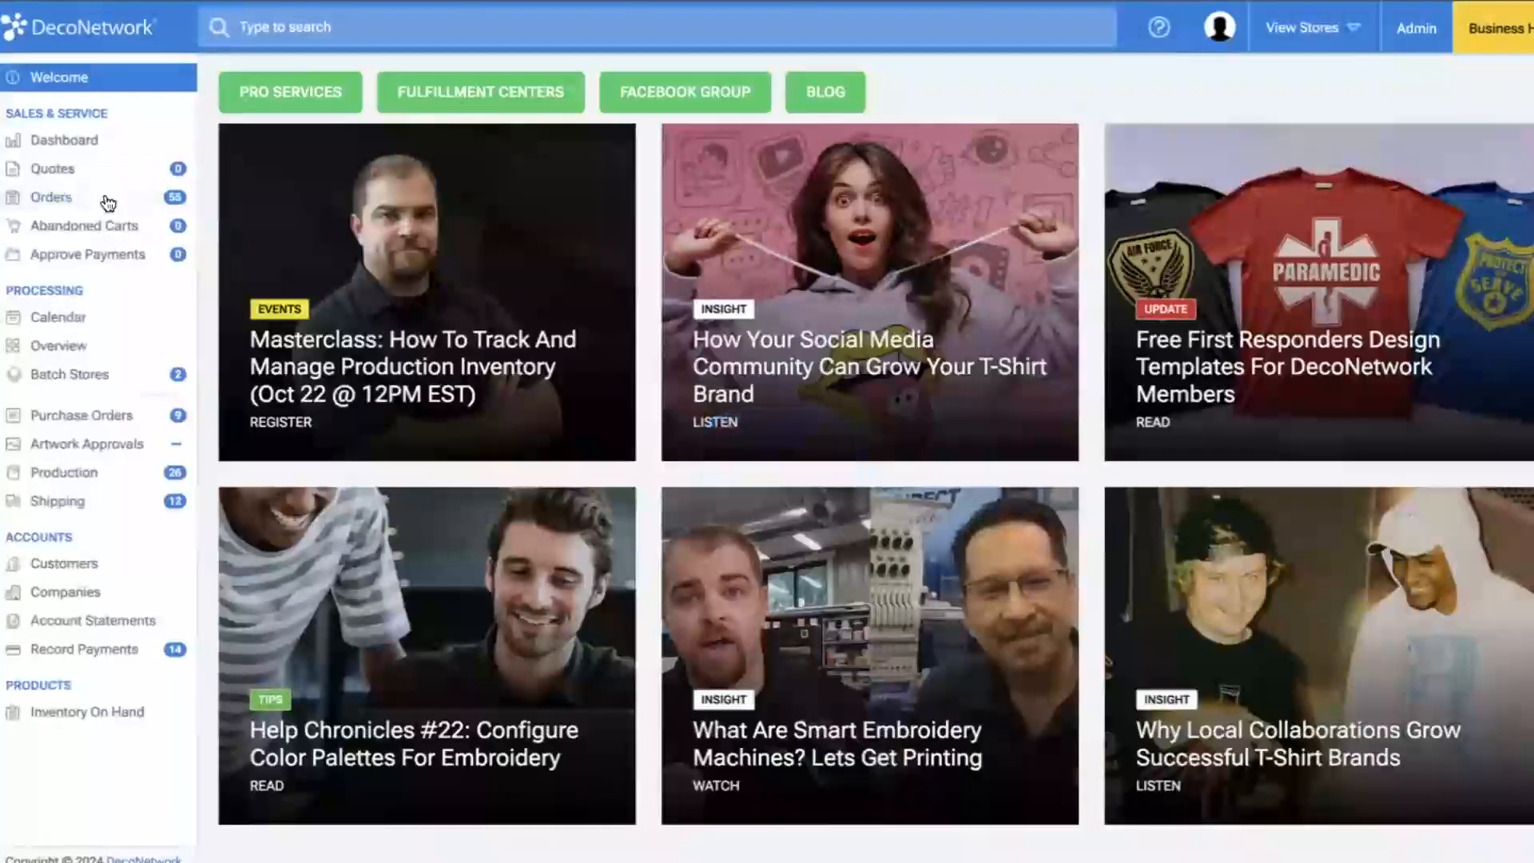
- Start another new order and select the existing customer belonging to the dntemp1.deco-apparel.com store
{"action": "left_click", "coordinate": [107, 200]}
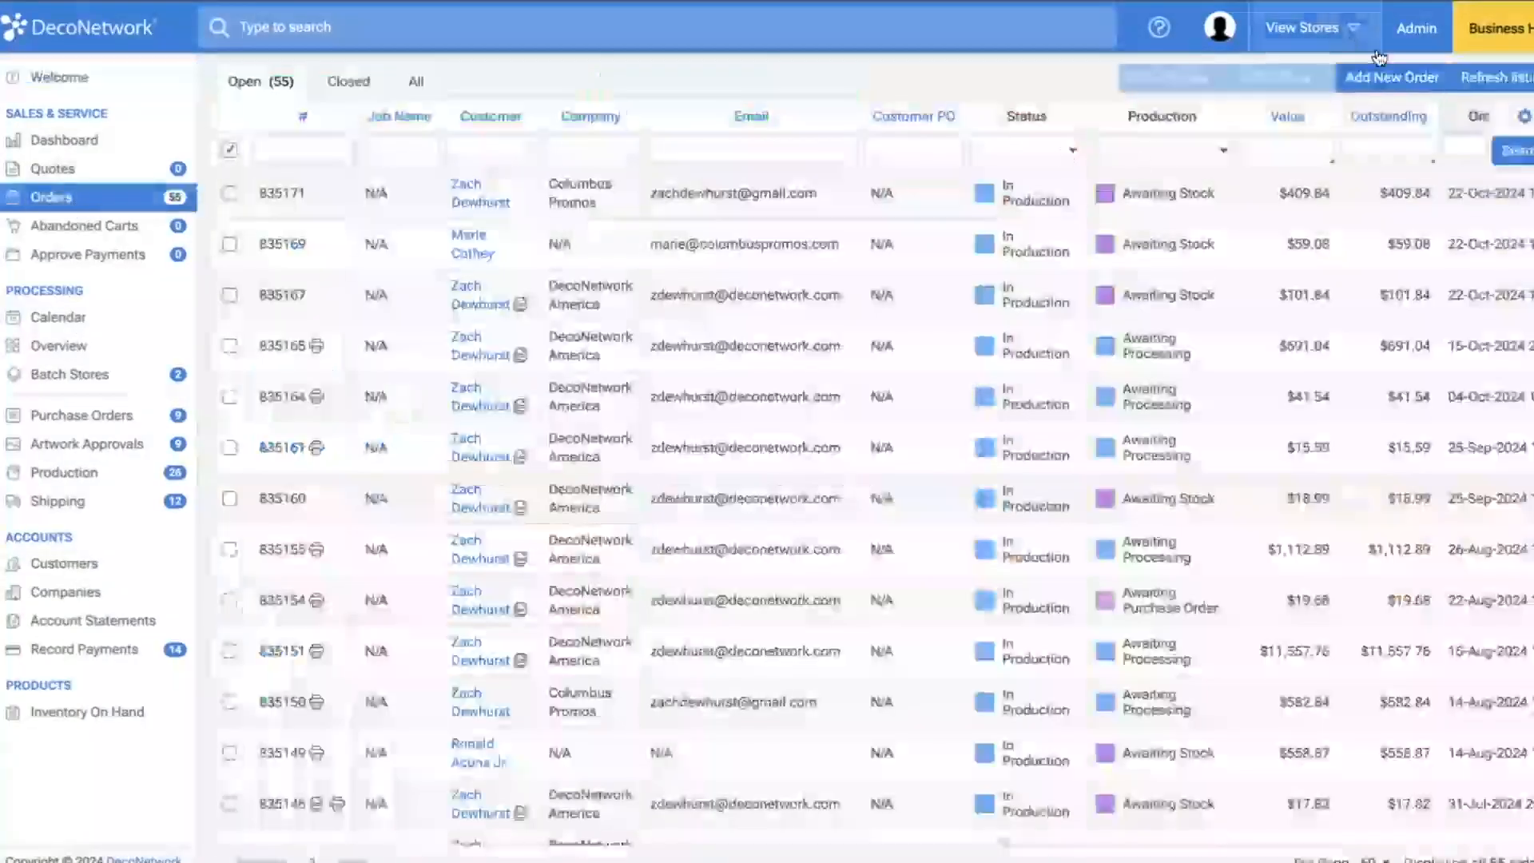
{"action": "left_click", "coordinate": [1394, 72]}
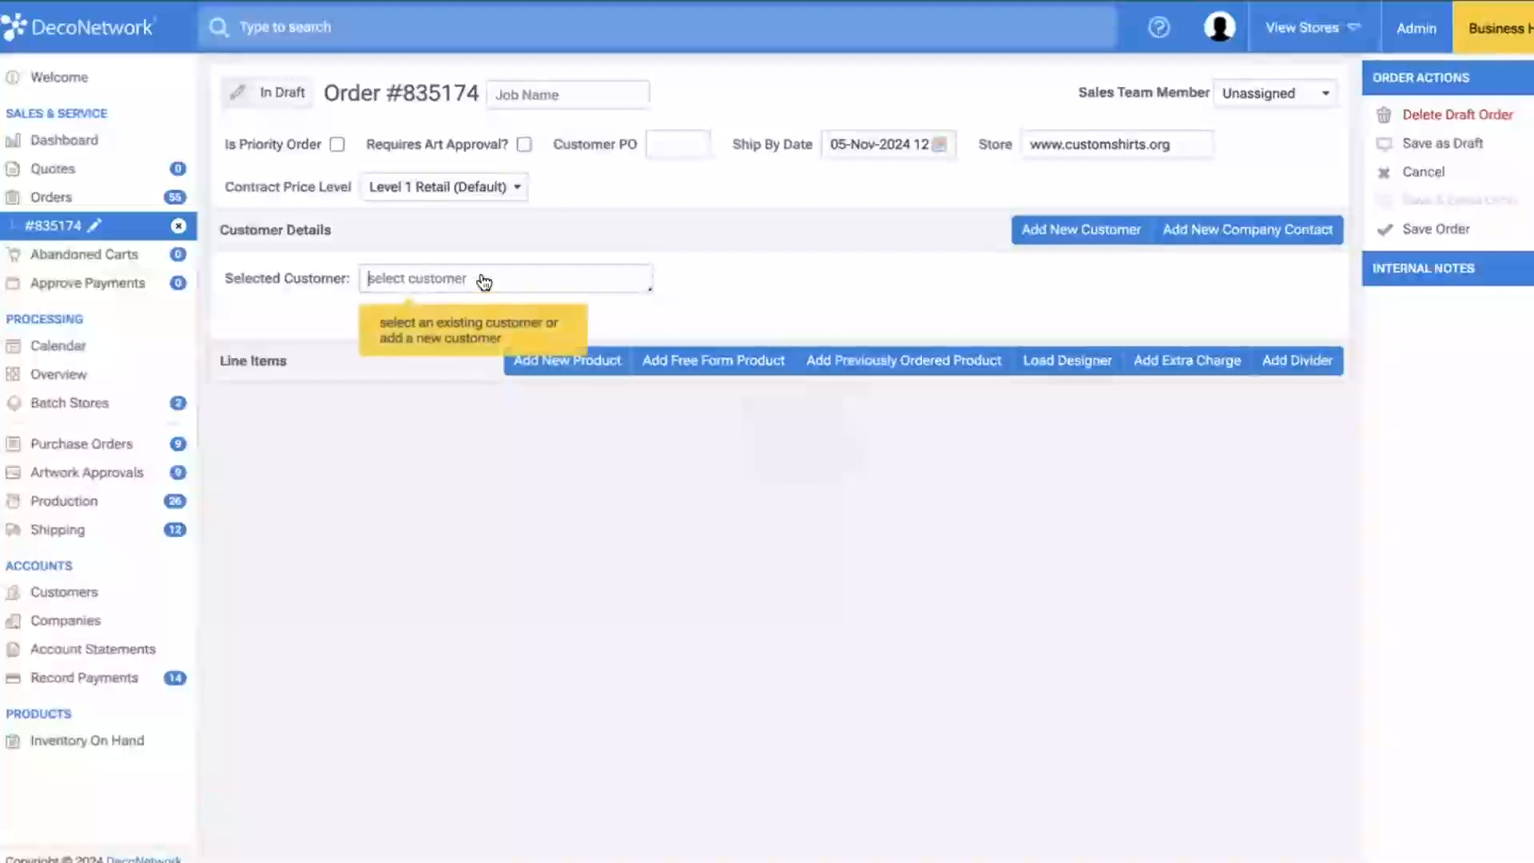
{"action": "left_click", "coordinate": [483, 281]}
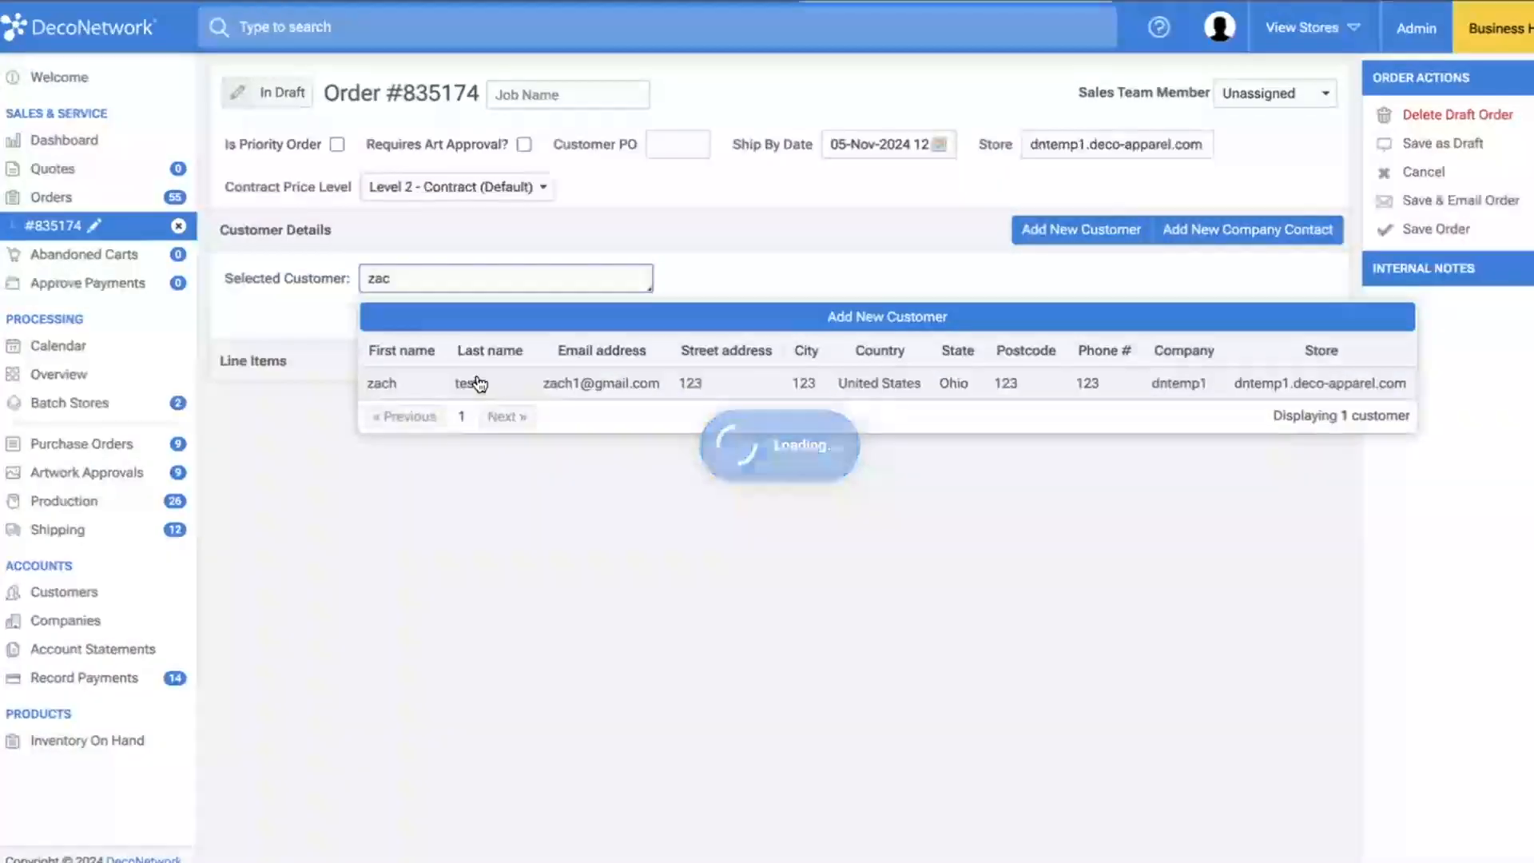
{"action": "left_click", "coordinate": [478, 383]}
- Add DT6000 - Very Important Tee from SanMar as a line item and set its color to Black
{"action": "left_click", "coordinate": [527, 564]}
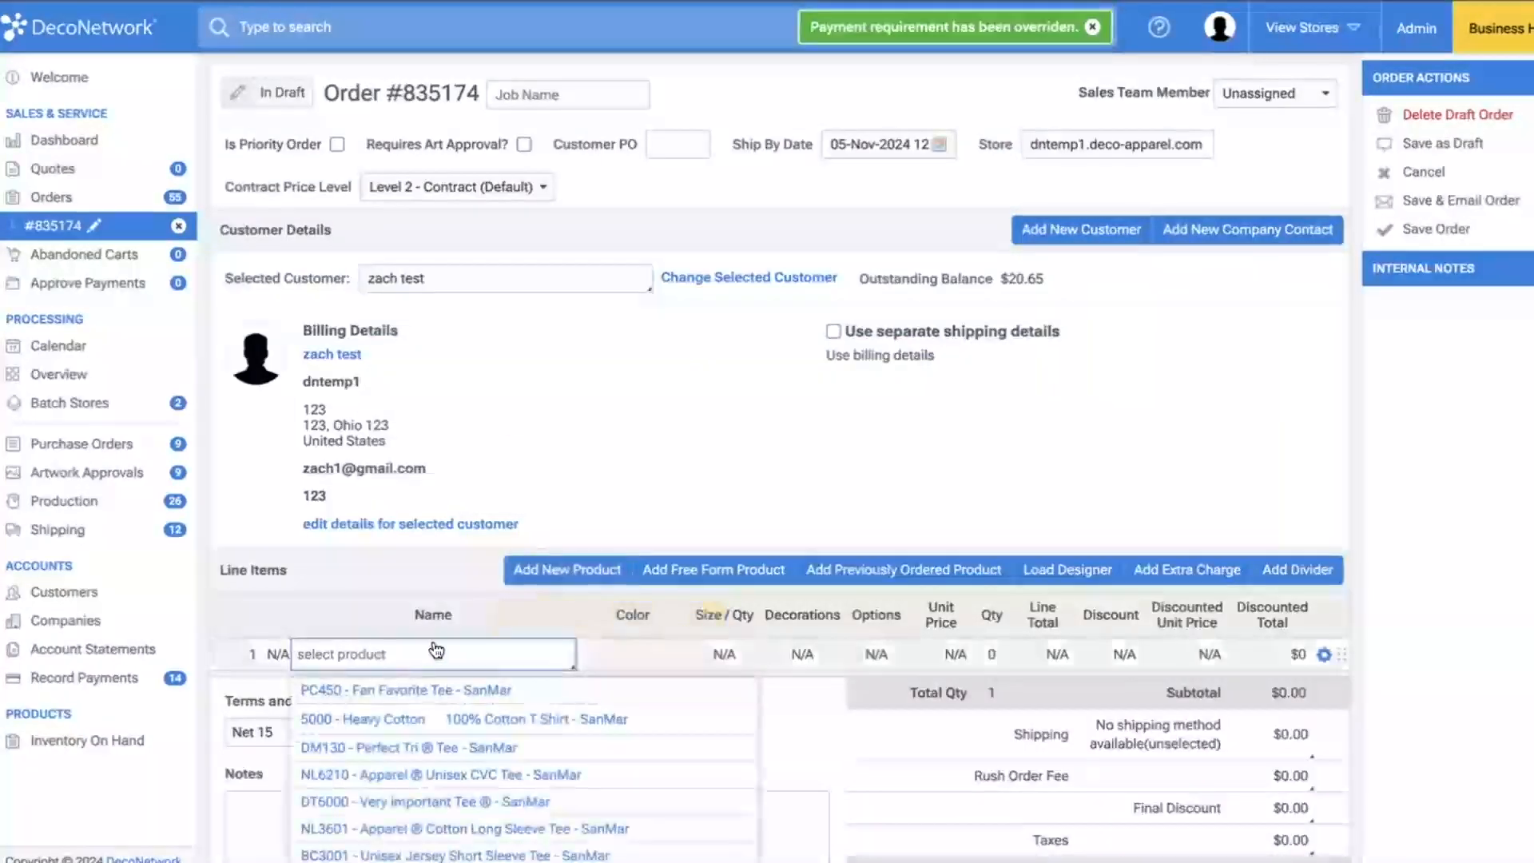
{"action": "type", "text": "dyt"}
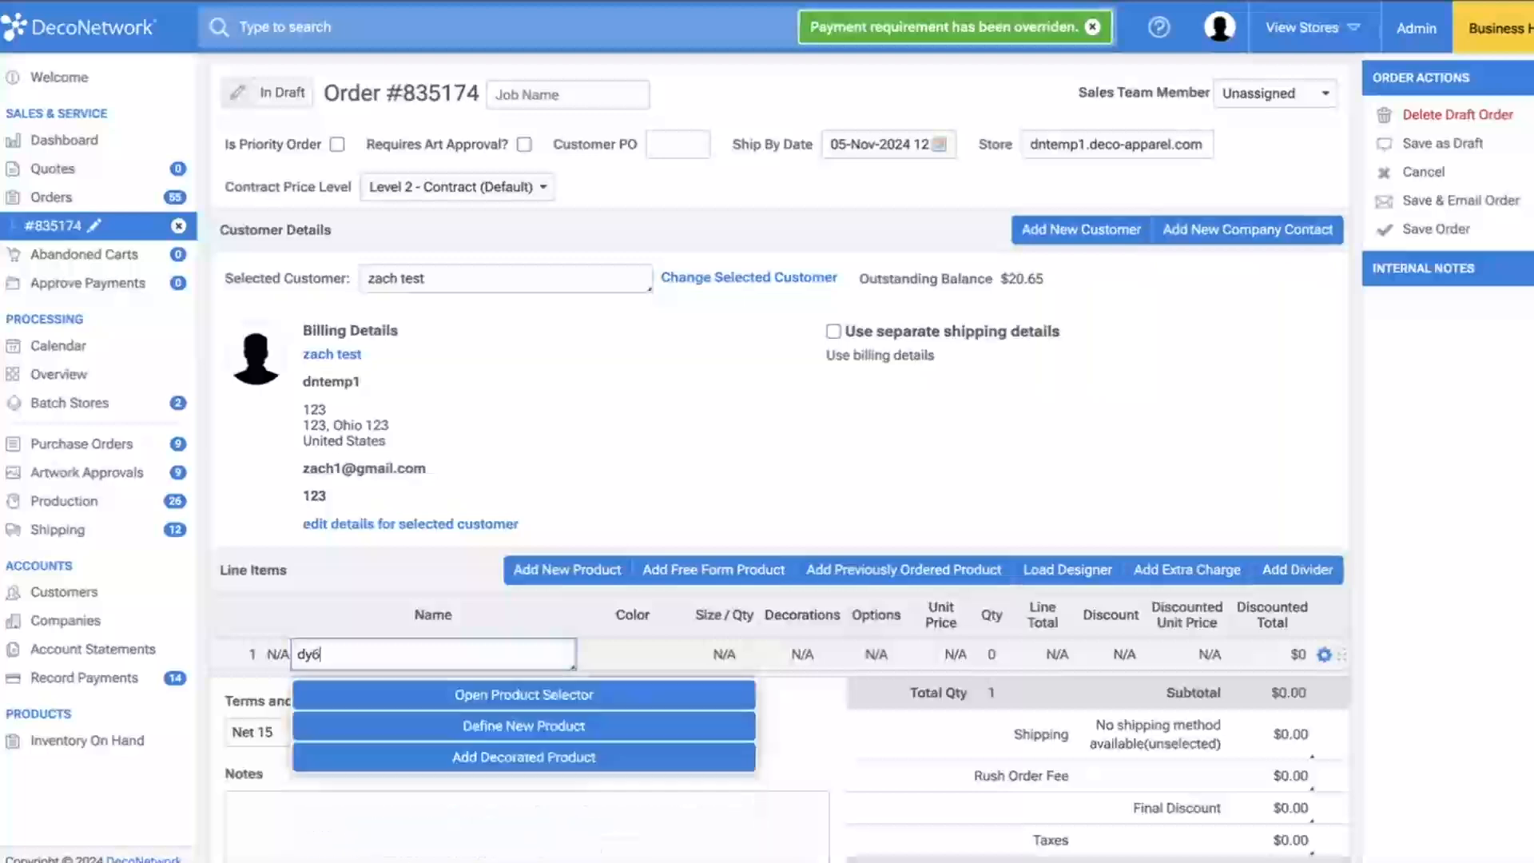
{"action": "key", "text": "BackSpace"}
{"action": "key", "text": "BackSpace"}
{"action": "type", "text": "t6000"}
{"action": "left_click", "coordinate": [464, 692]}
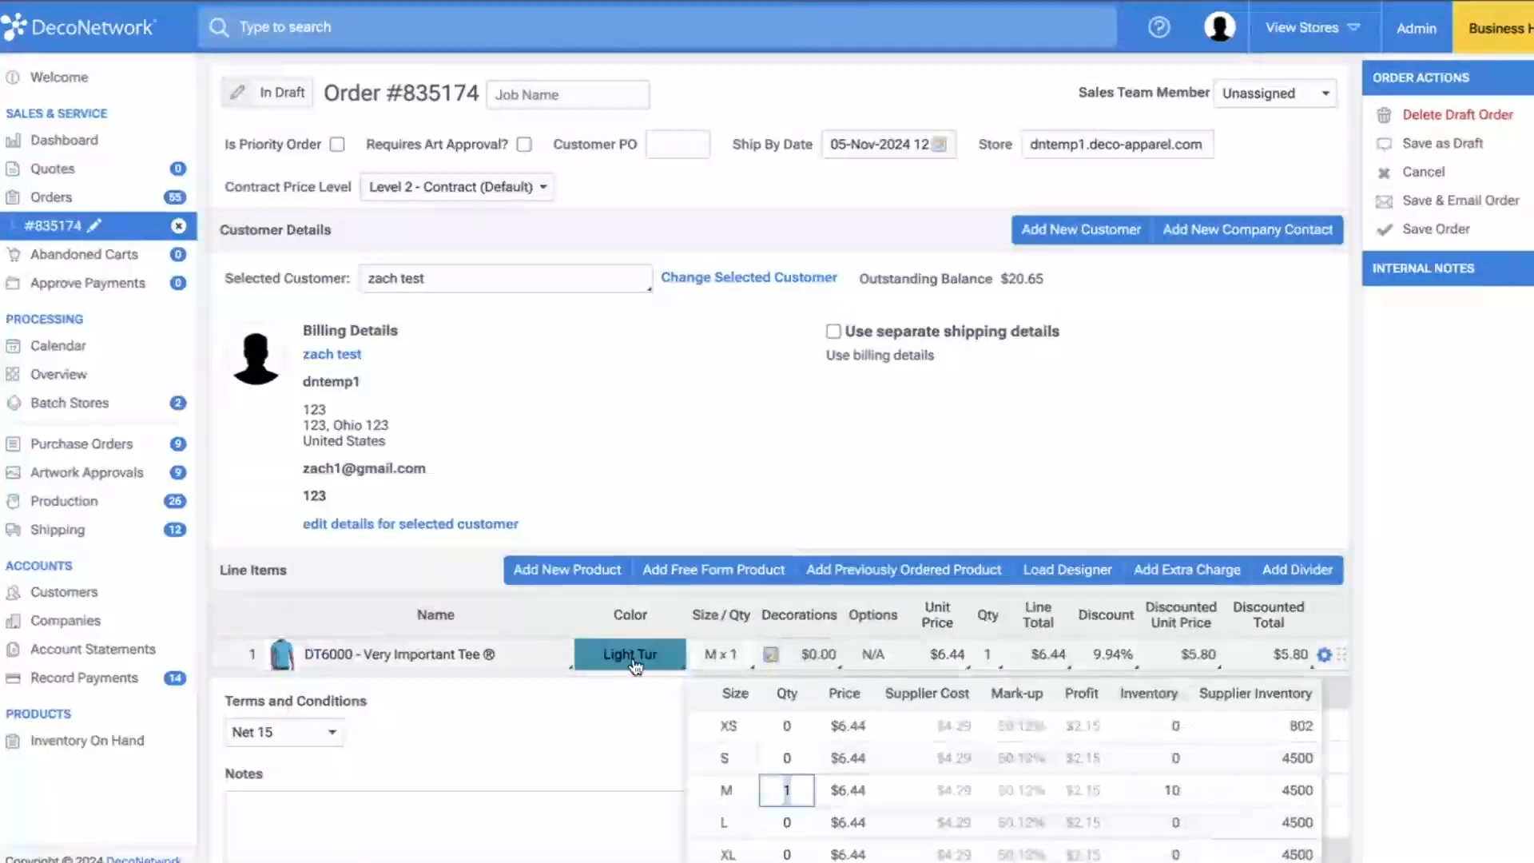
{"action": "left_click", "coordinate": [617, 661]}
{"action": "left_click", "coordinate": [607, 703]}
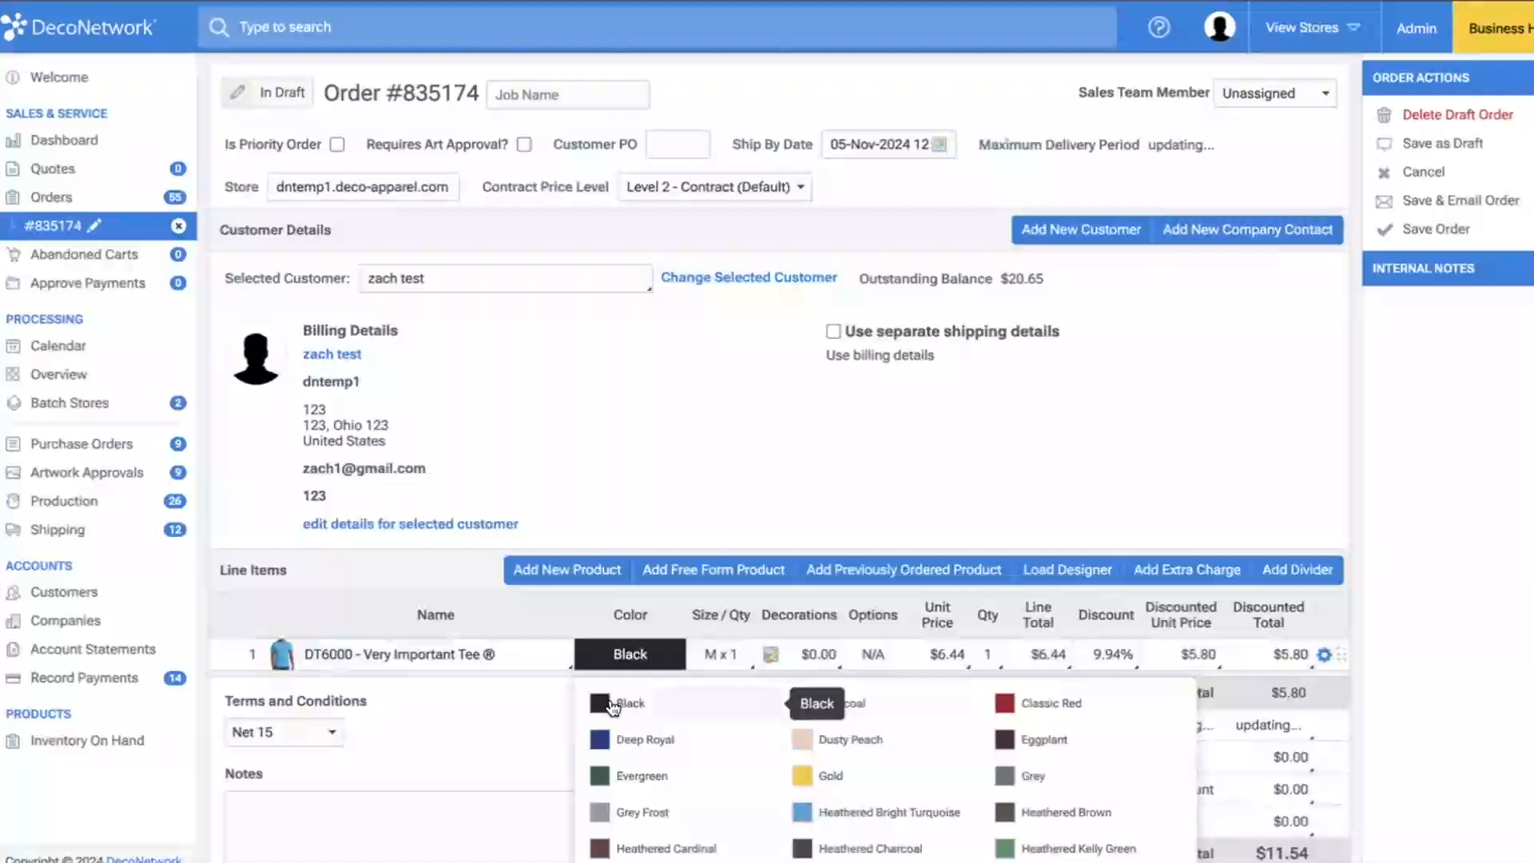
- Set the black tee's XS quantity to 6, keep one M, and save the order once shipping has updated
{"action": "left_click", "coordinate": [726, 653]}
{"action": "scroll", "coordinate": [1119, 692], "scroll_direction": "down", "scroll_amount": 2}
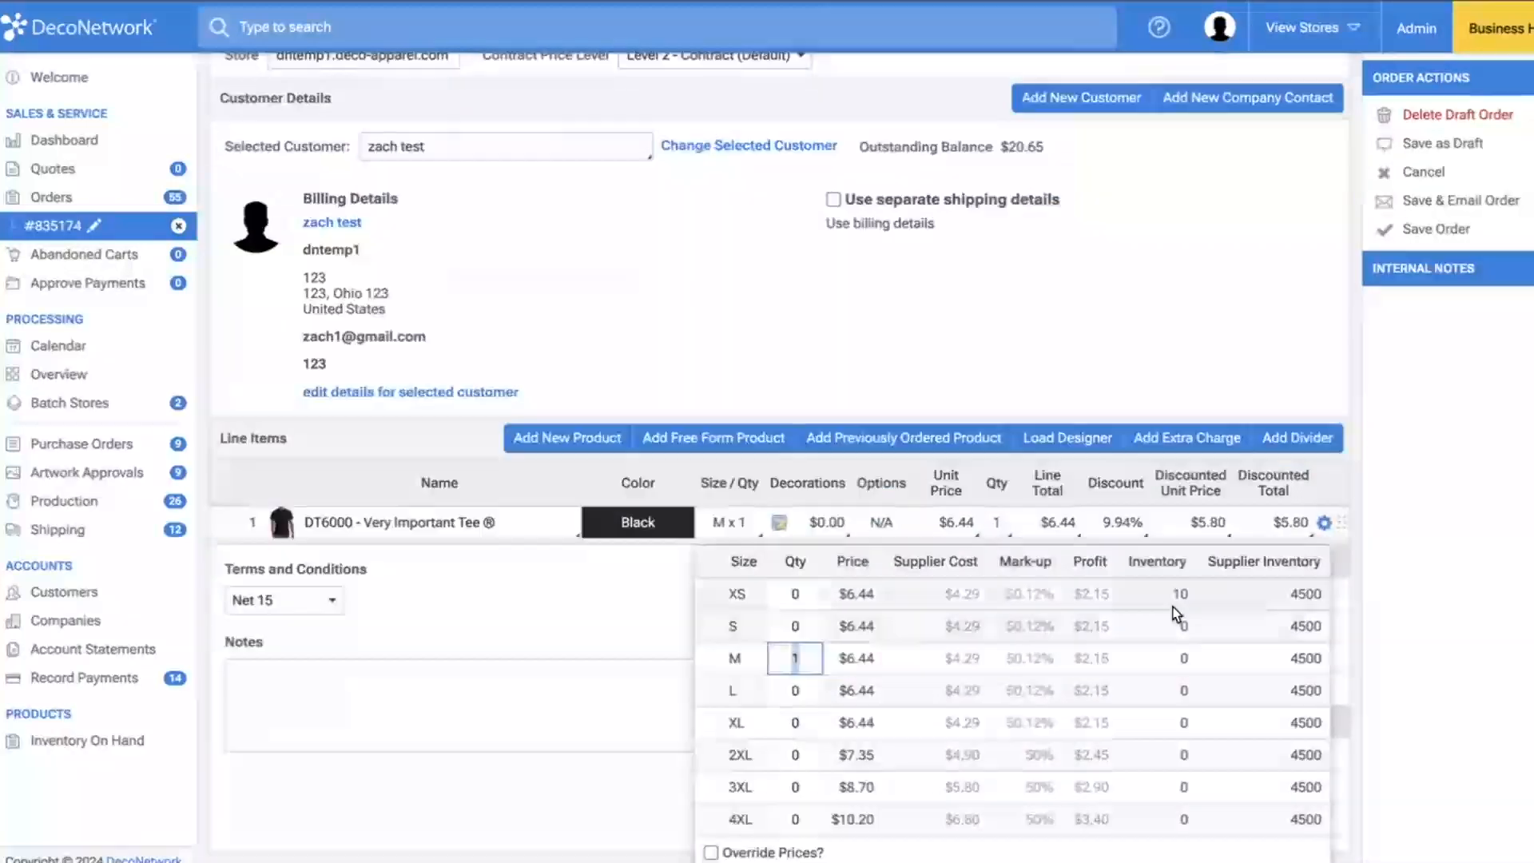
{"action": "left_click", "coordinate": [795, 656]}
{"action": "key", "text": "BackSpace"}
{"action": "type", "text": "6"}
{"action": "scroll", "coordinate": [1518, 408], "scroll_direction": "down", "scroll_amount": 2}
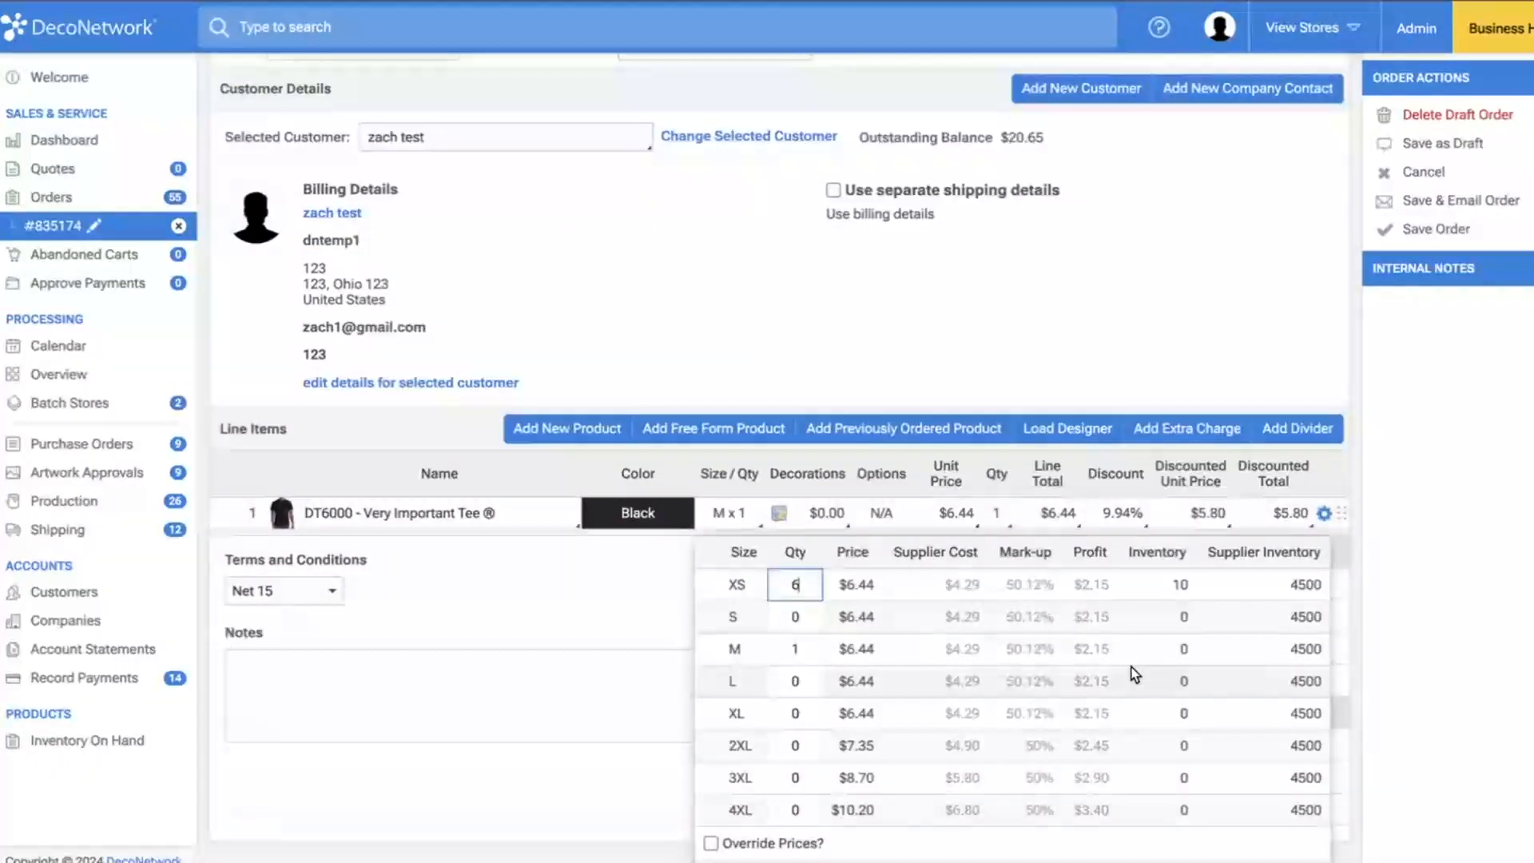
{"action": "scroll", "coordinate": [1143, 671], "scroll_direction": "up", "scroll_amount": 1}
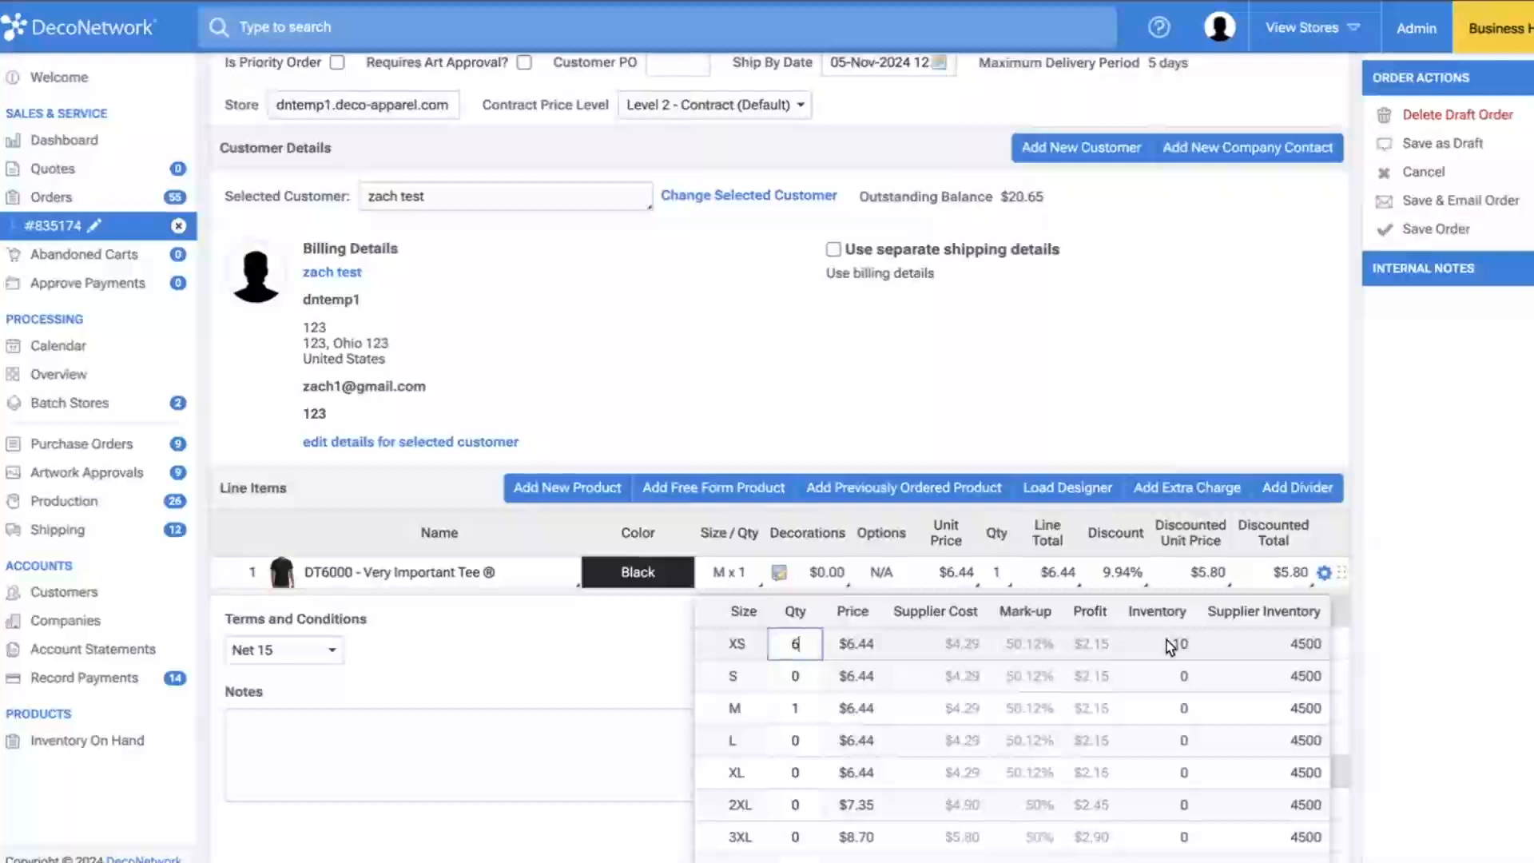
{"action": "scroll", "coordinate": [1169, 646], "scroll_direction": "down", "scroll_amount": 2}
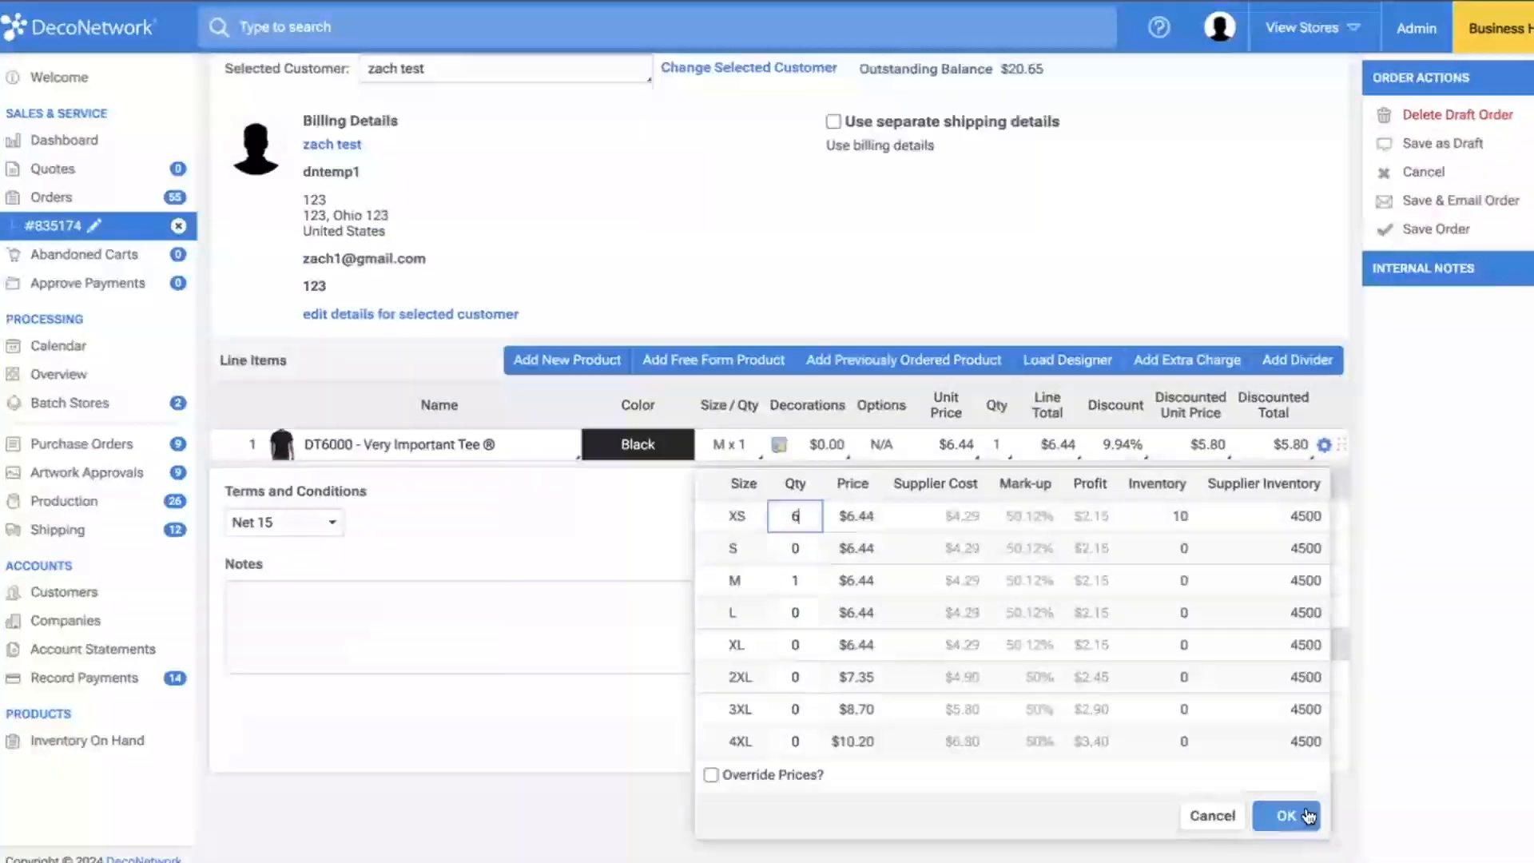
{"action": "left_click", "coordinate": [1282, 815]}
{"action": "left_click", "coordinate": [1446, 230]}
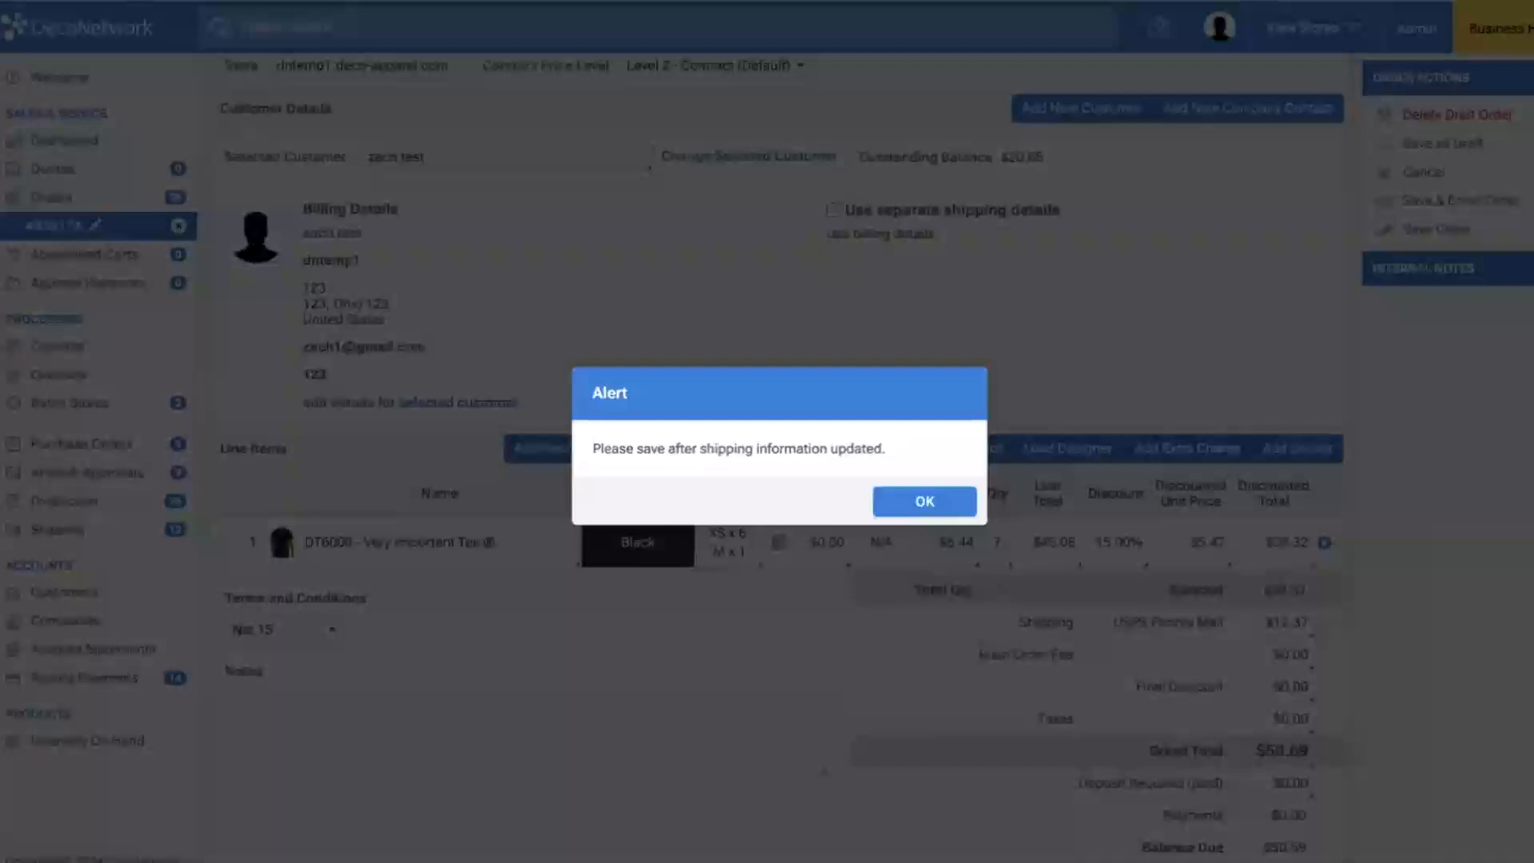
{"action": "left_click", "coordinate": [922, 499]}
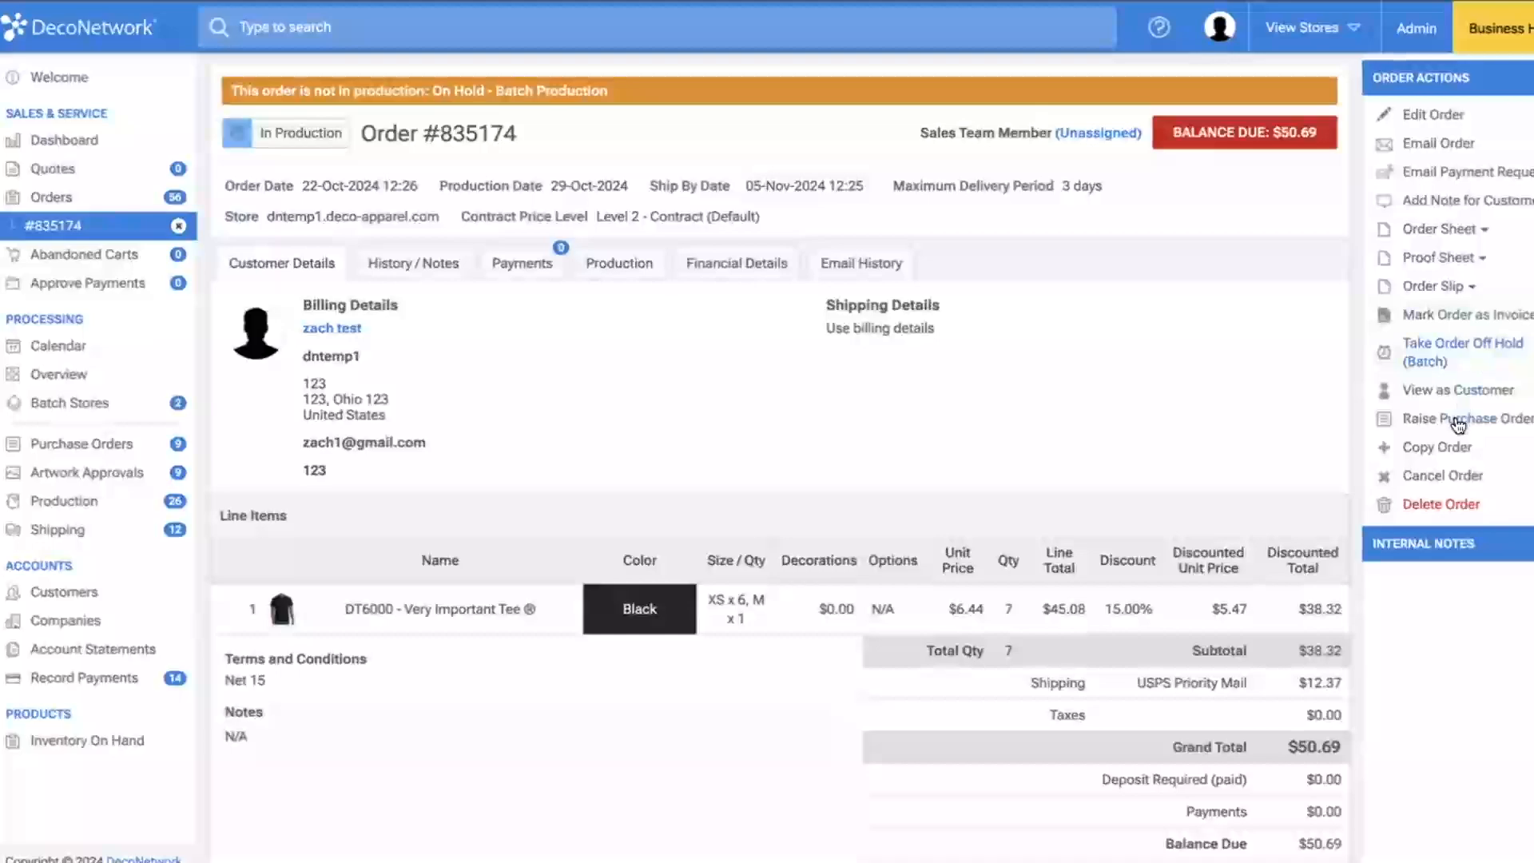
- Try to raise a new SanMar purchase order from the saved order, then check the order's production details
{"action": "left_click", "coordinate": [1455, 419]}
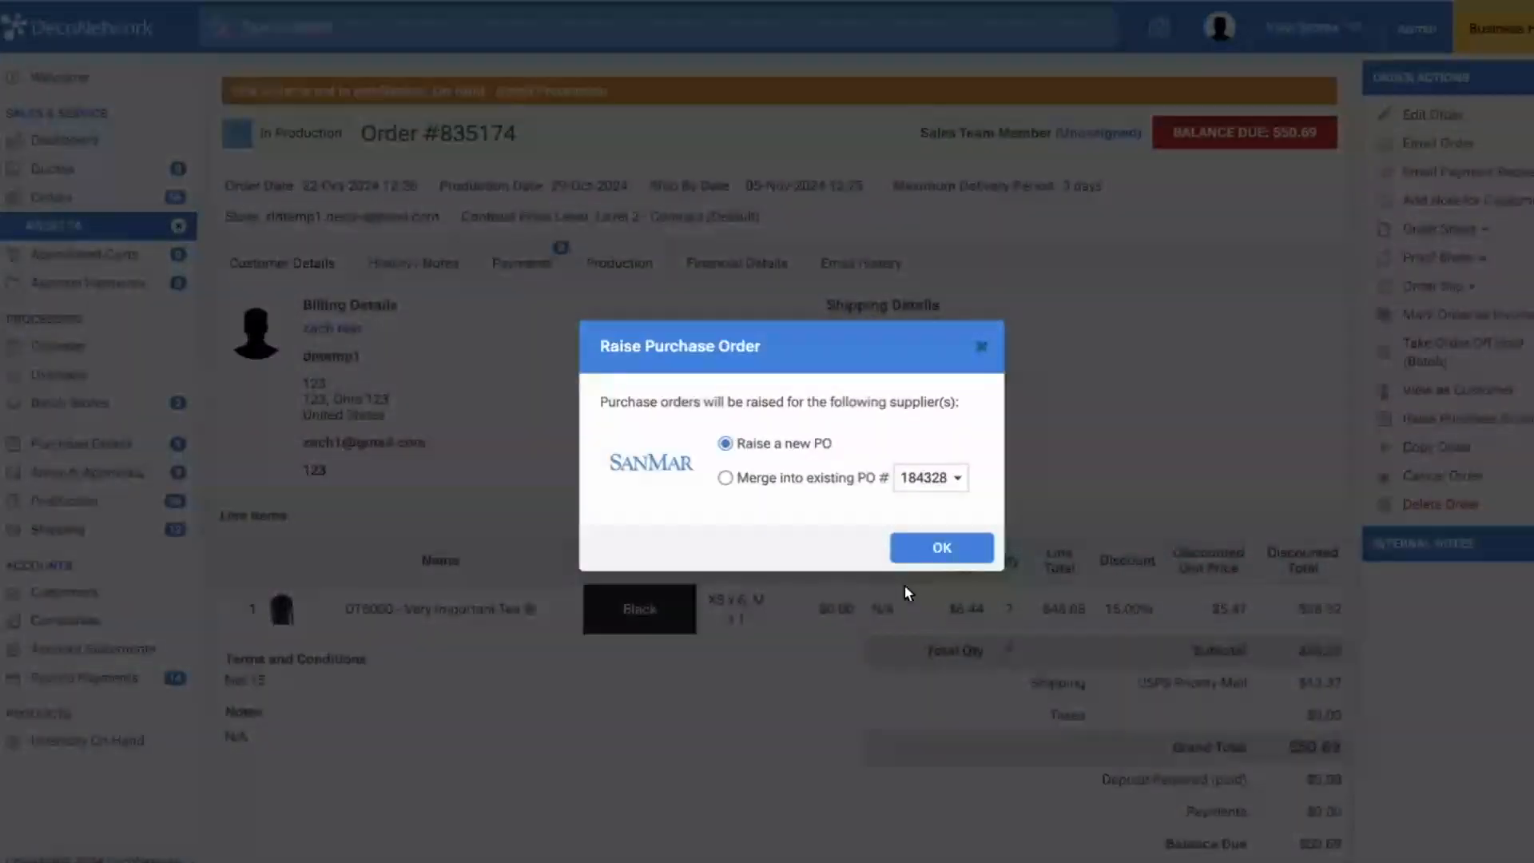
{"action": "left_click", "coordinate": [917, 552]}
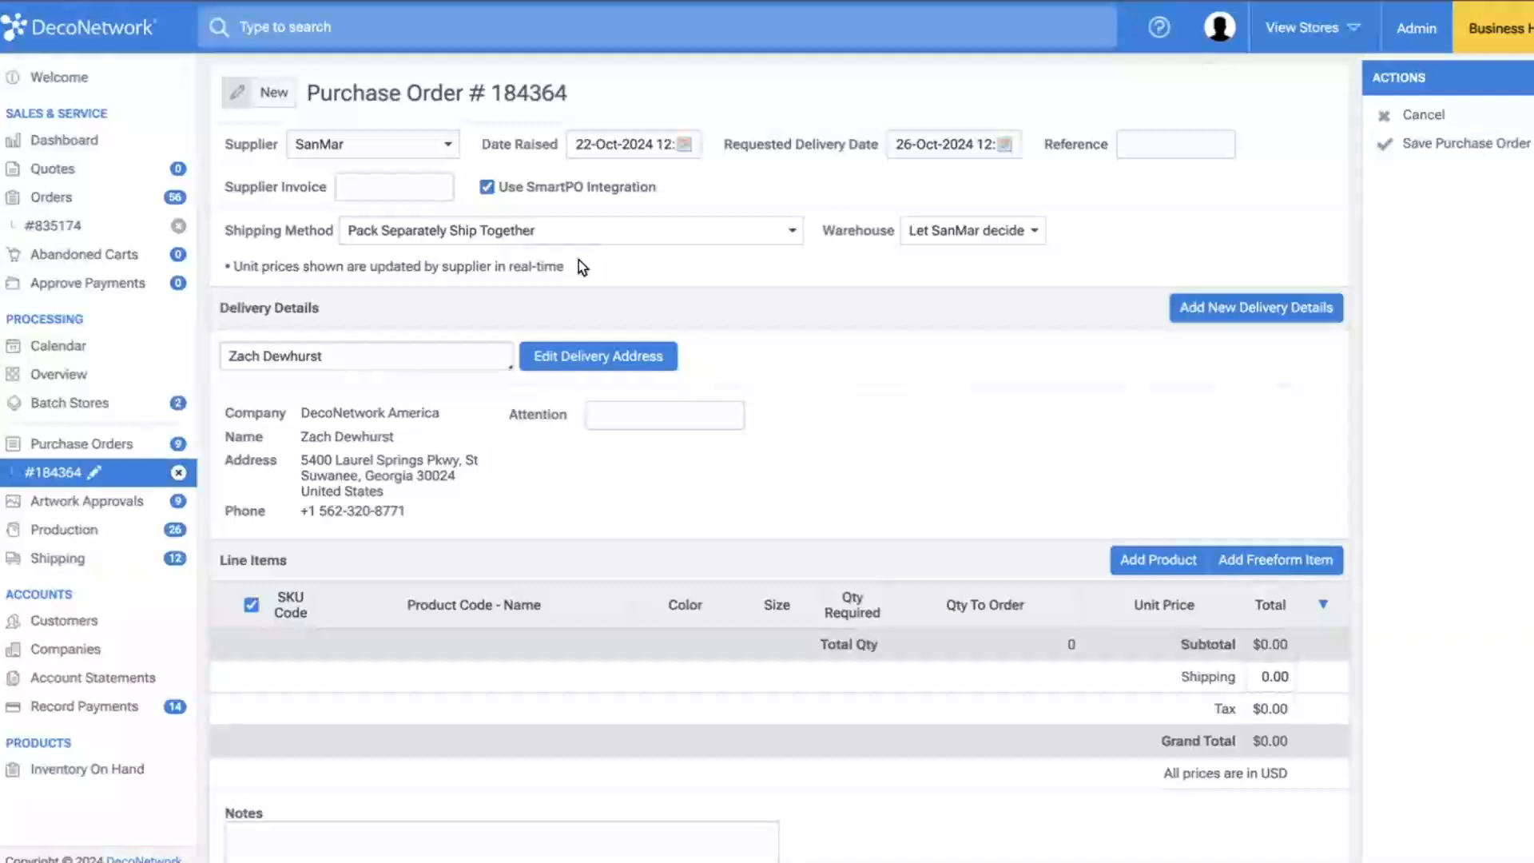
{"action": "left_click", "coordinate": [75, 226]}
{"action": "left_click", "coordinate": [621, 259]}
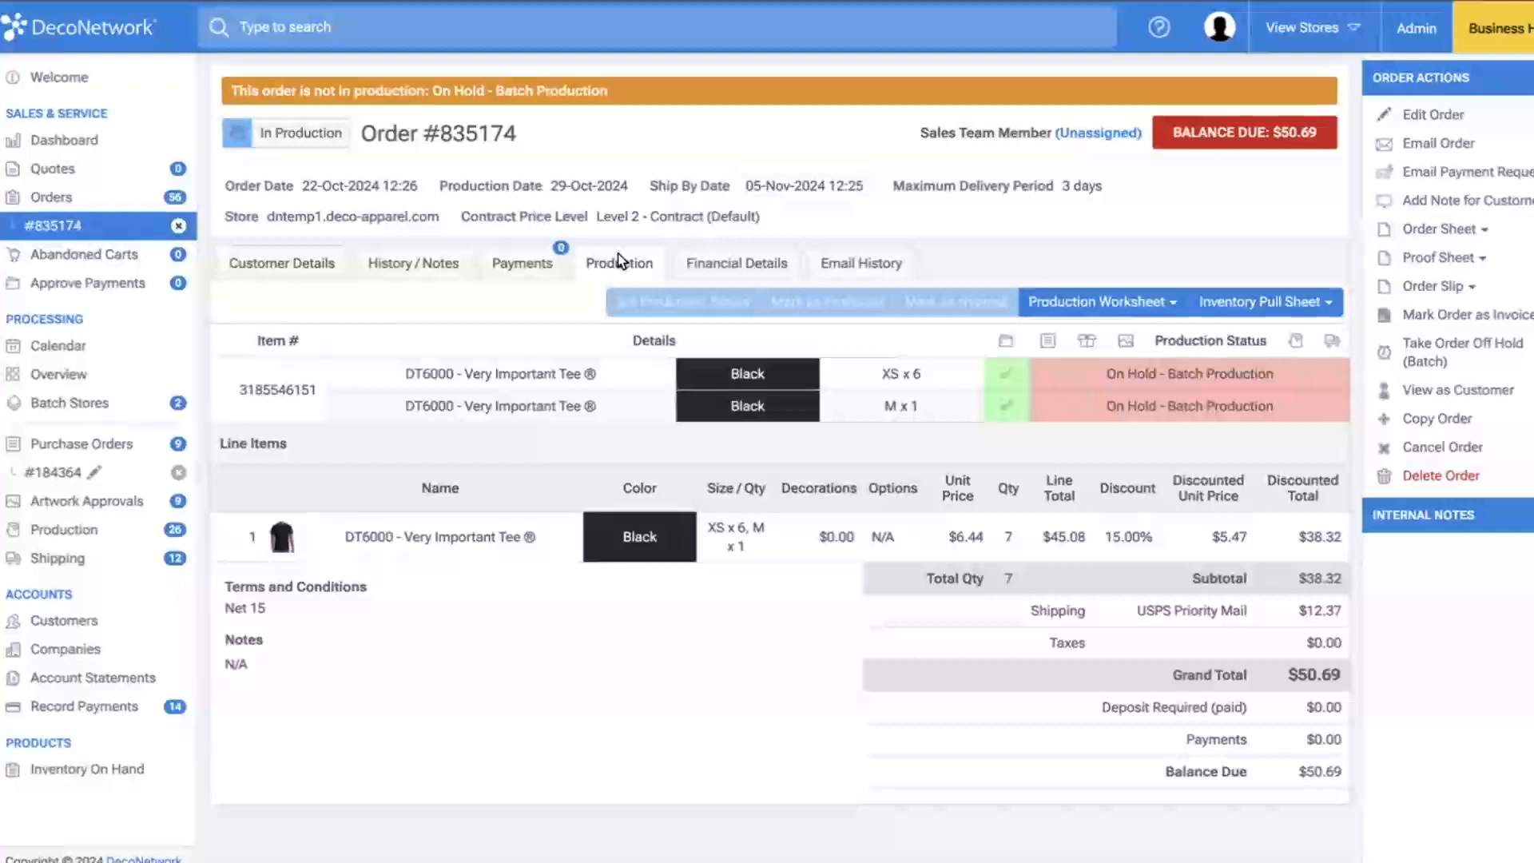
- Change the order's customer to the DecoNetwork America contact, revert the account terms to that customer's default, and save the order
{"action": "left_click", "coordinate": [283, 263]}
{"action": "left_click", "coordinate": [1436, 112]}
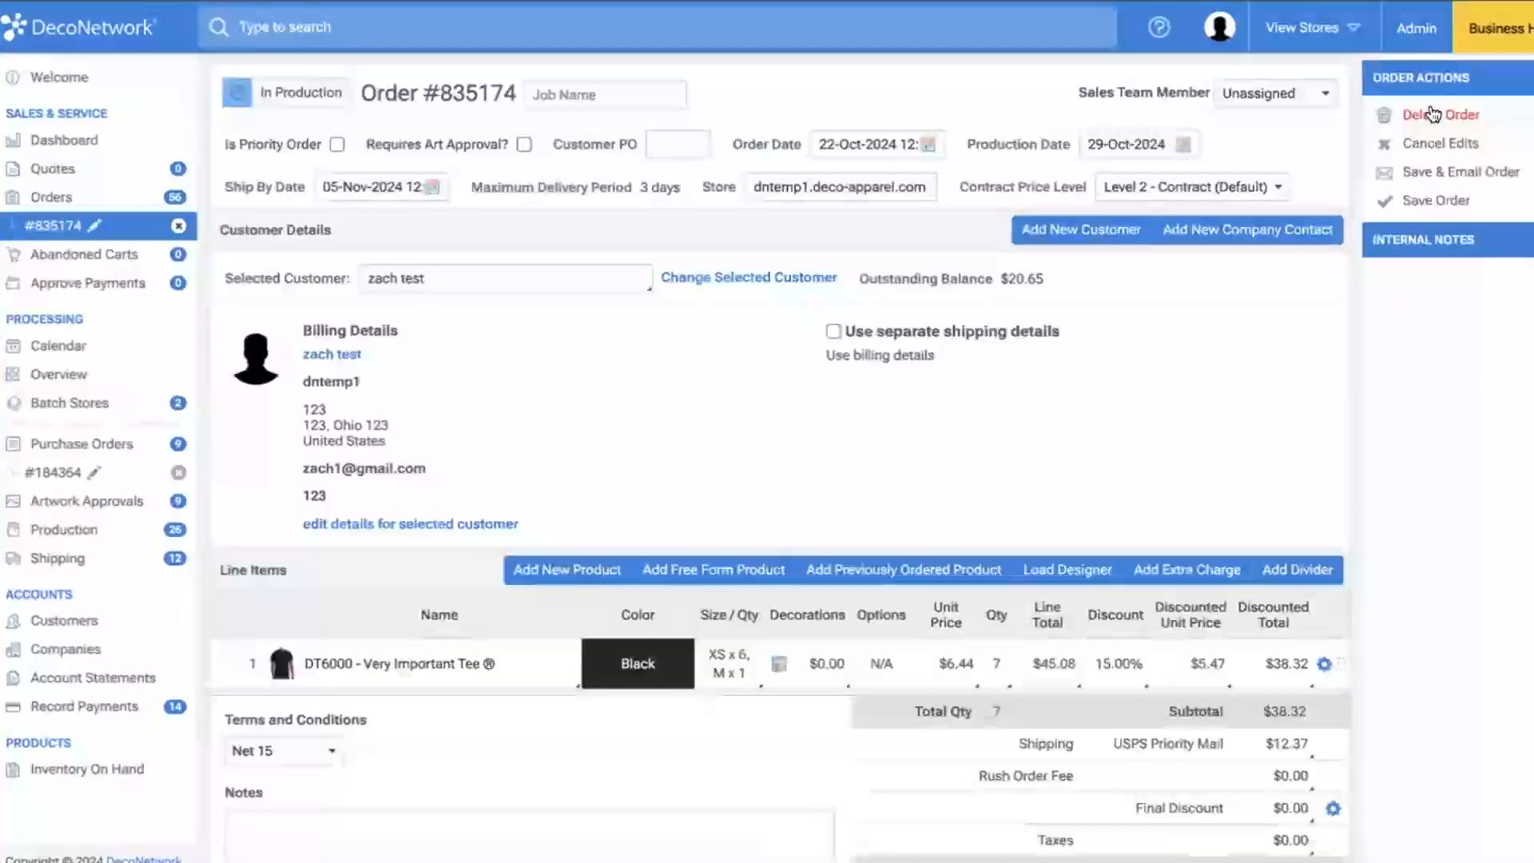
{"action": "left_click", "coordinate": [505, 281]}
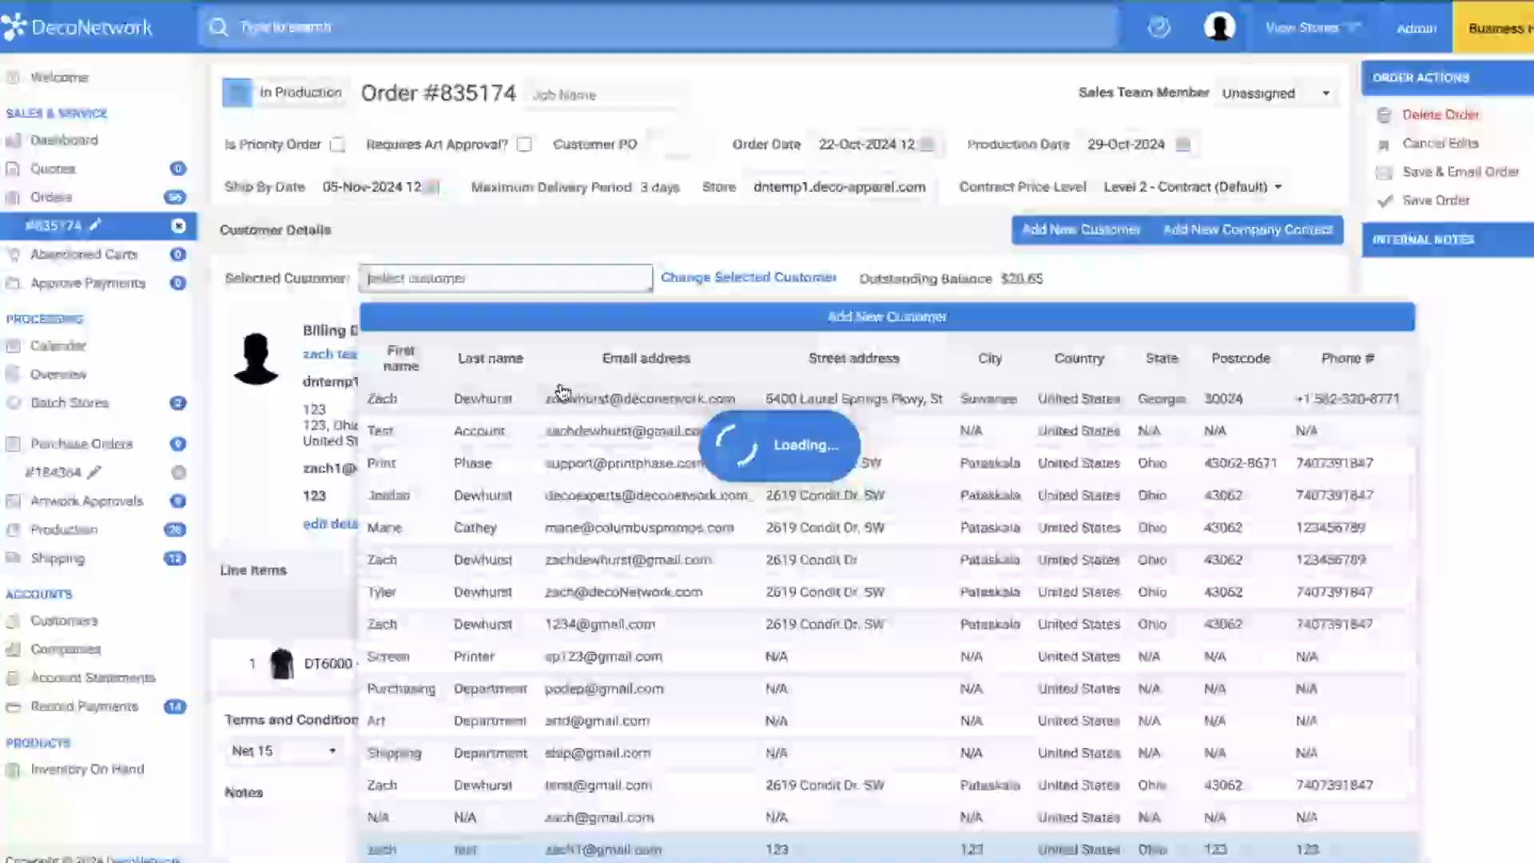
{"action": "left_click", "coordinate": [516, 393]}
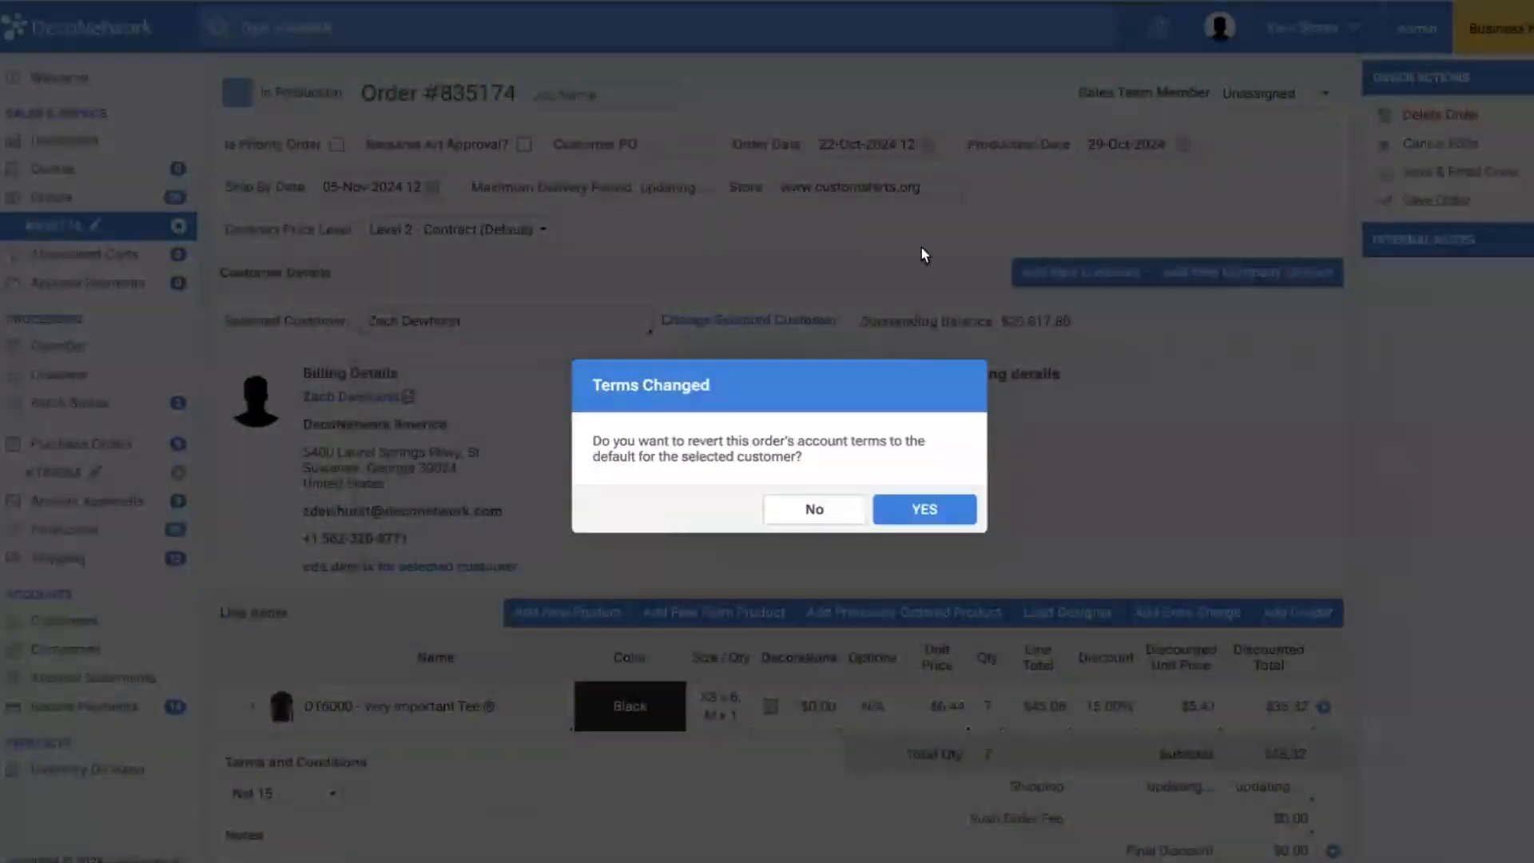
{"action": "left_click", "coordinate": [921, 508]}
{"action": "left_click", "coordinate": [973, 520]}
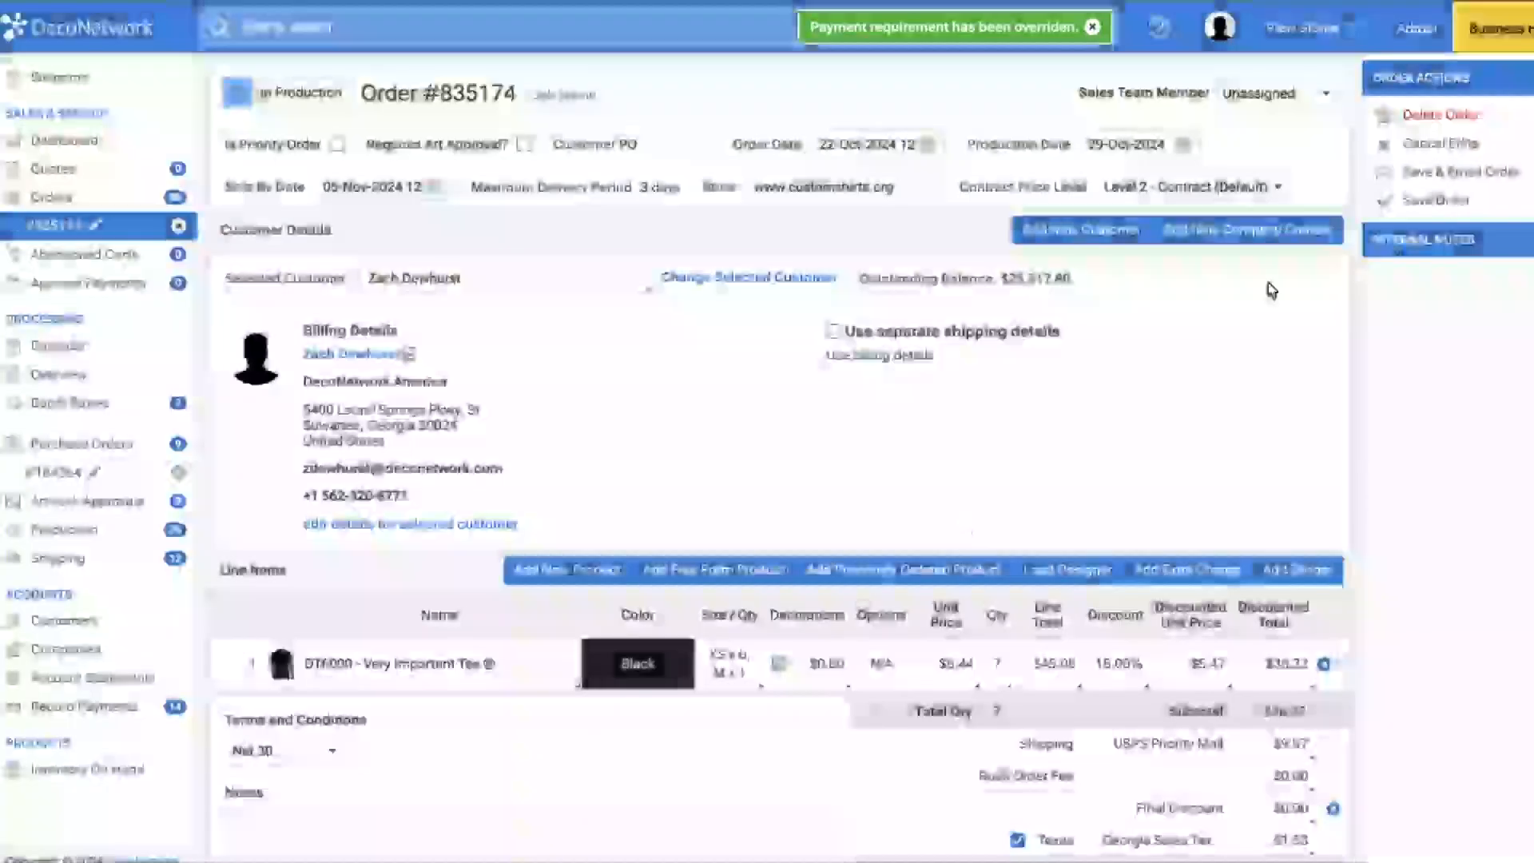
{"action": "left_click", "coordinate": [1431, 200]}
{"action": "left_click", "coordinate": [1005, 612]}
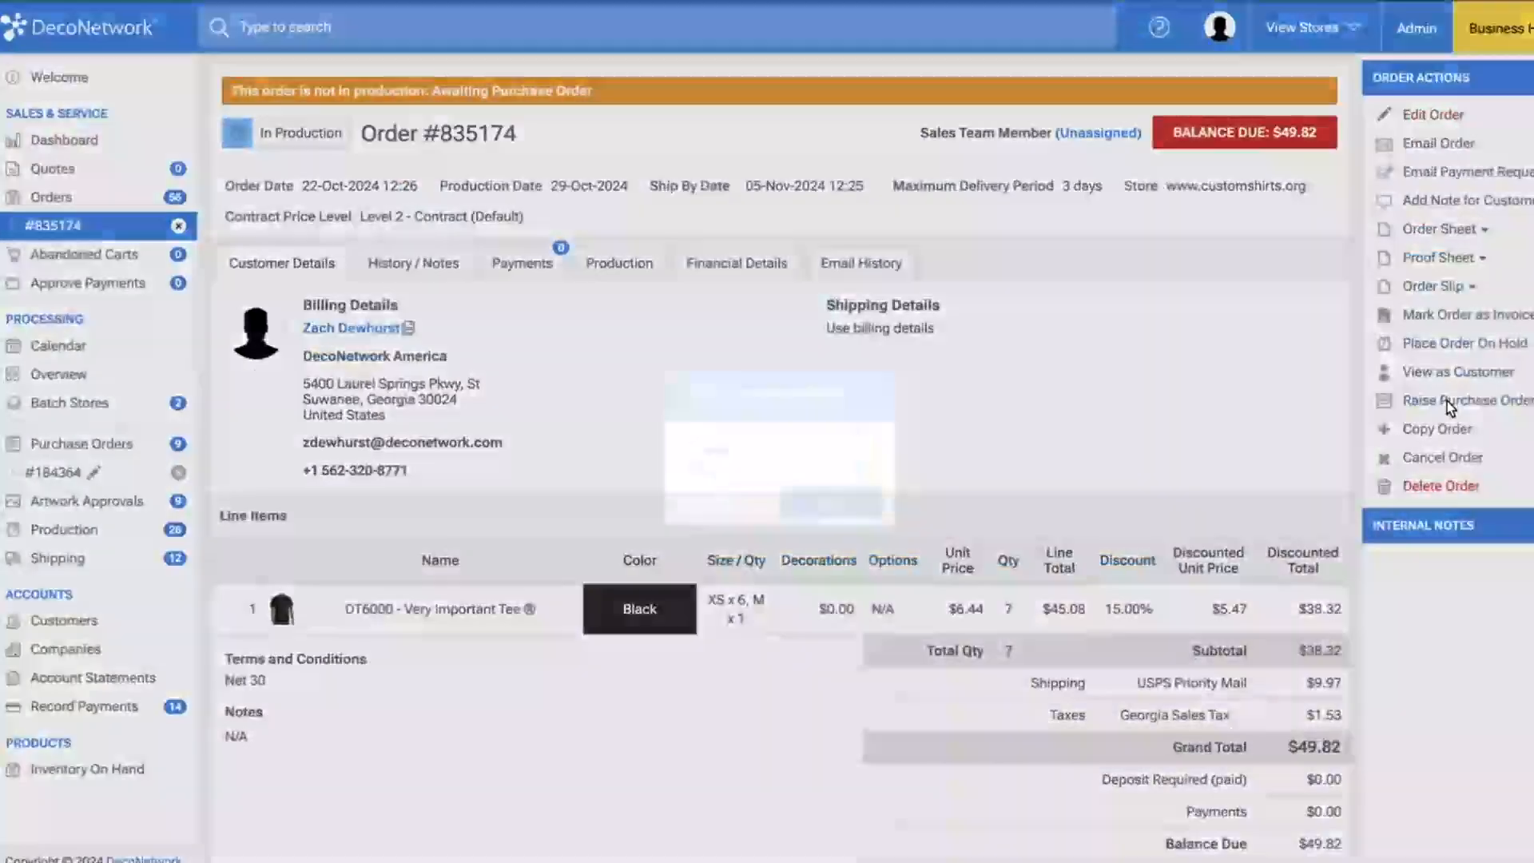
- Raise a new SanMar purchase order from the updated order, then check the production status of its XS and M tees
{"action": "left_click", "coordinate": [1447, 402]}
{"action": "left_click", "coordinate": [934, 548]}
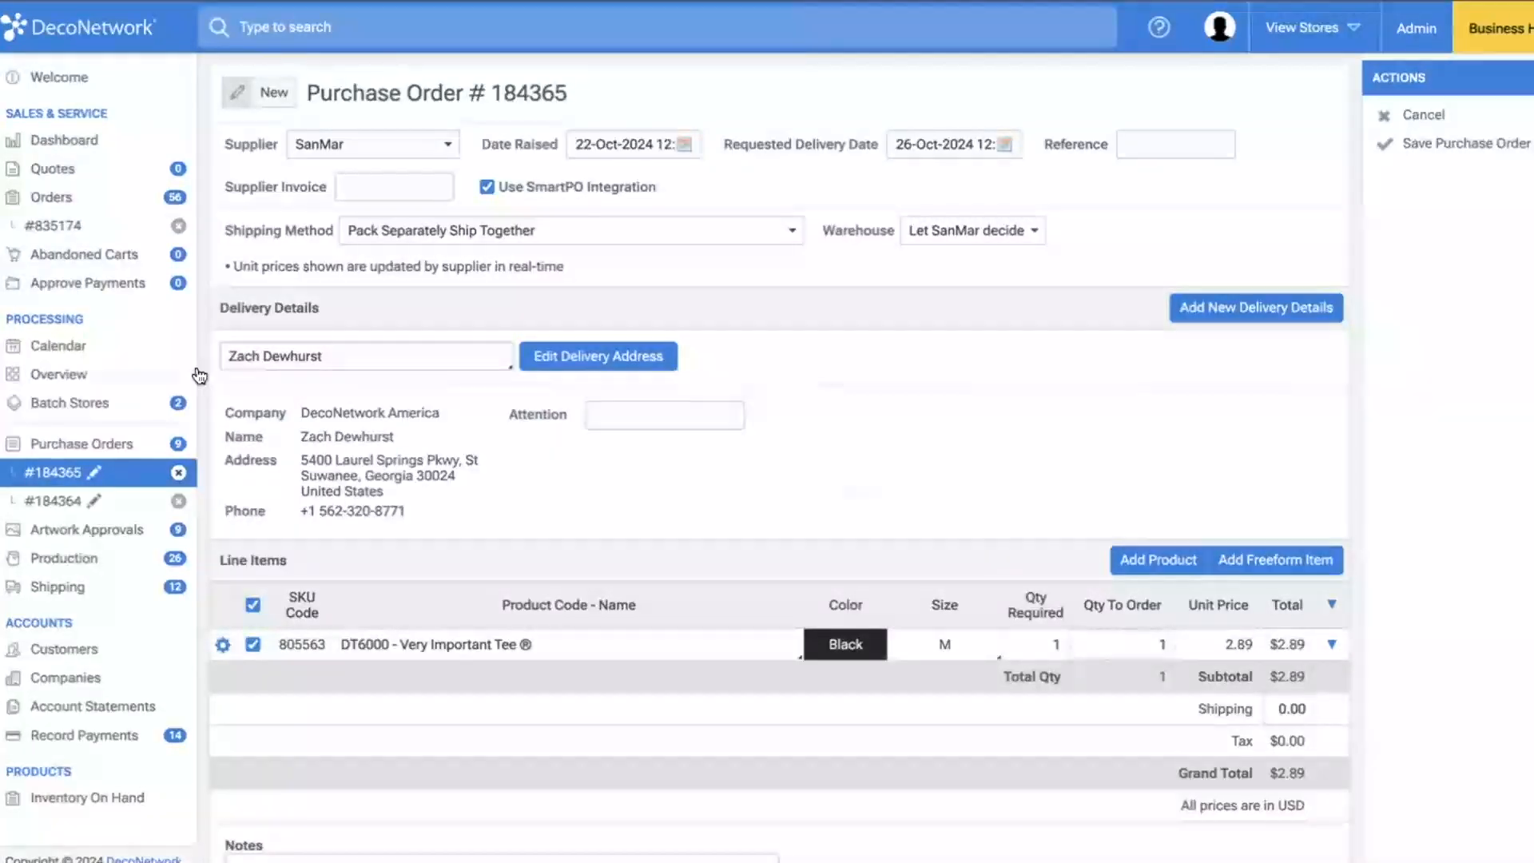
{"action": "left_click", "coordinate": [78, 232]}
{"action": "left_click", "coordinate": [638, 265]}
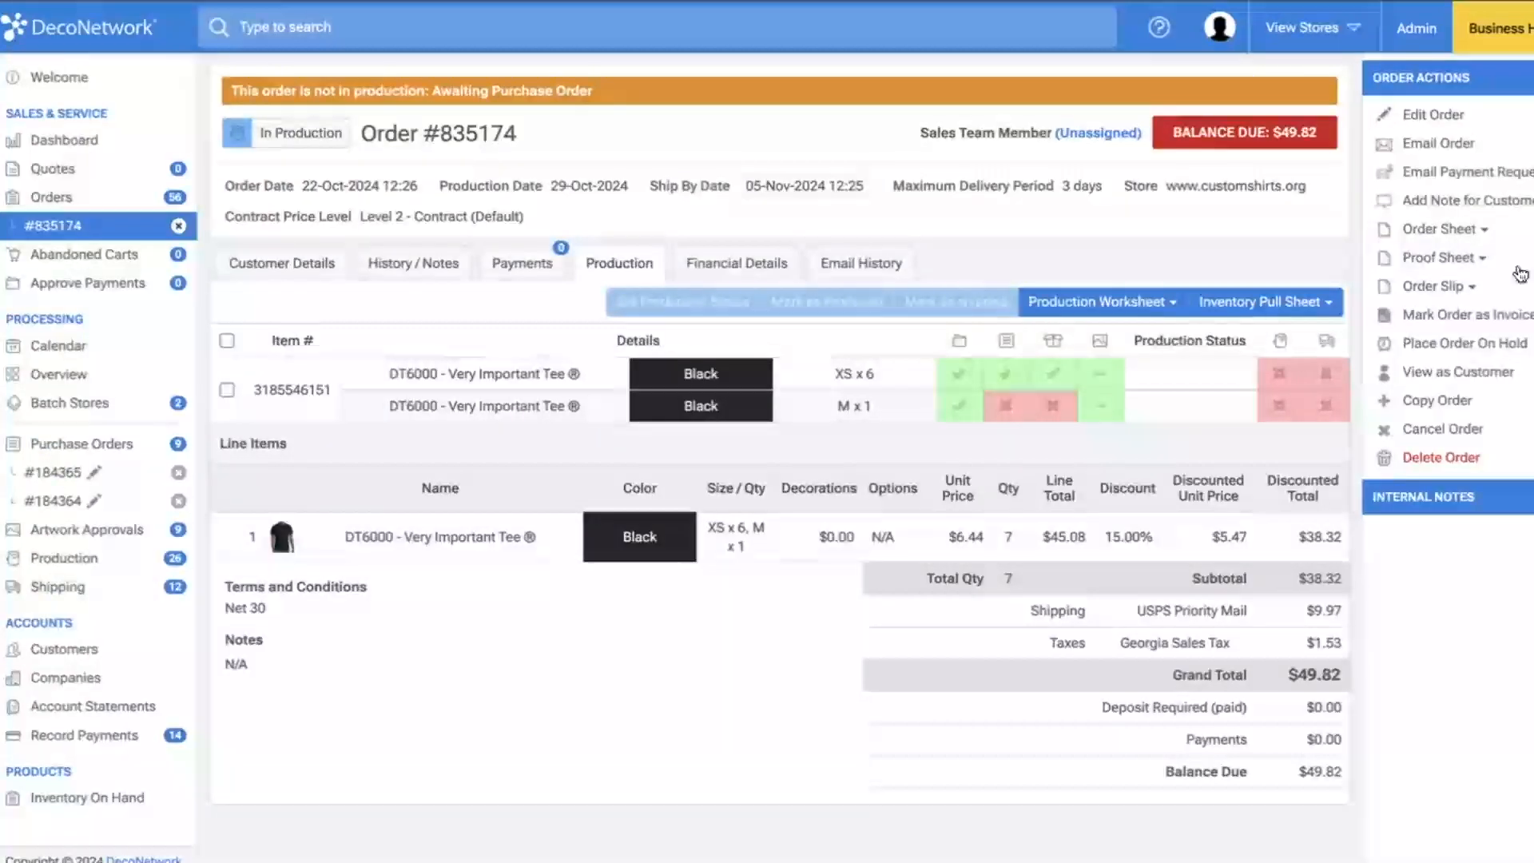
- Save the newly raised SanMar purchase order for one black M tee, then reopen the originating customer order
{"action": "left_click", "coordinate": [69, 452]}
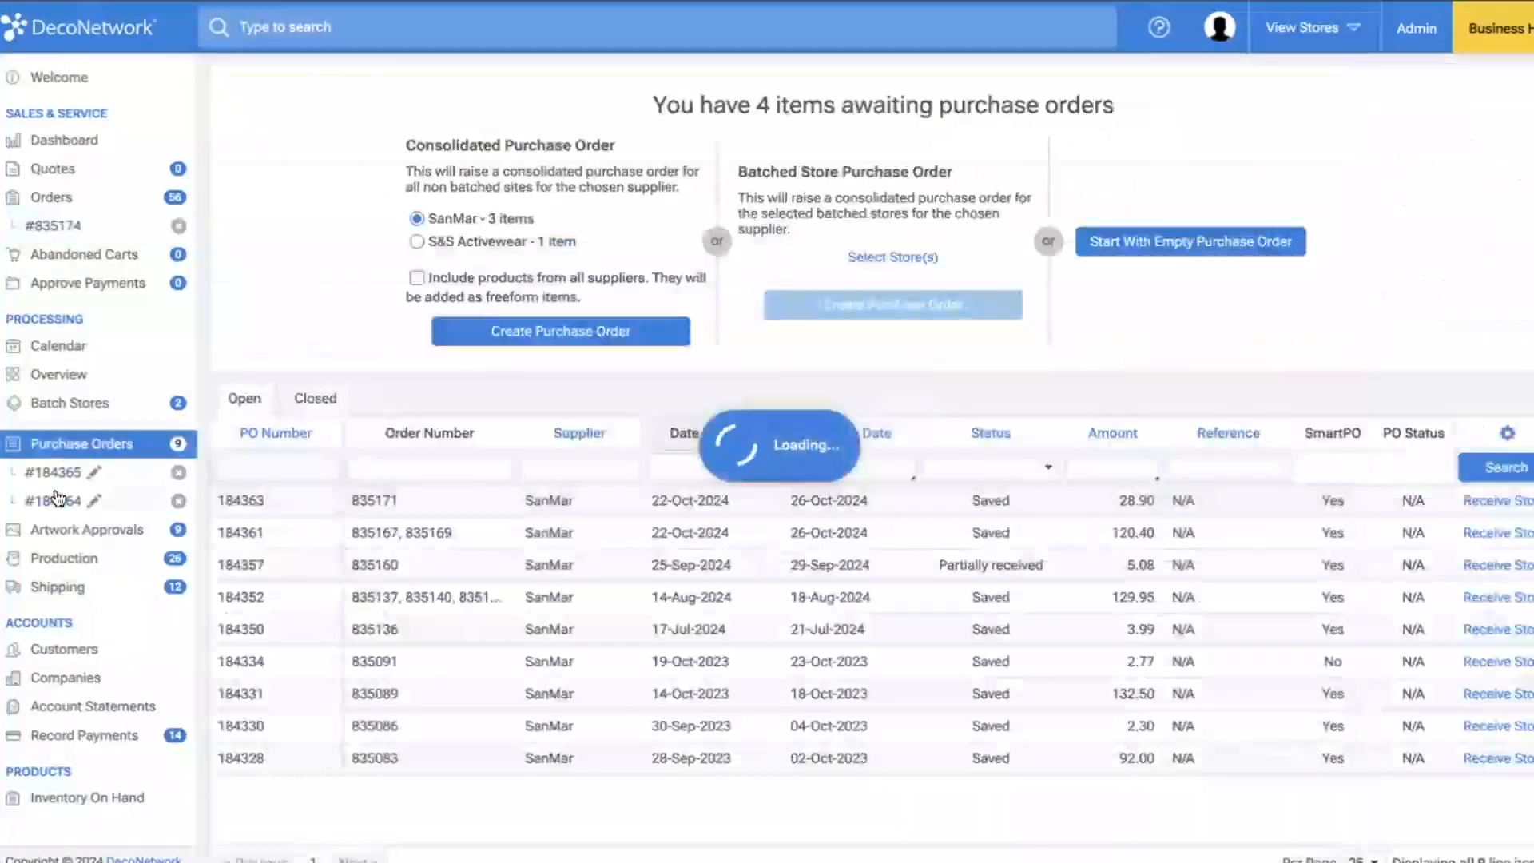
{"action": "left_click", "coordinate": [56, 473]}
{"action": "left_click", "coordinate": [1507, 143]}
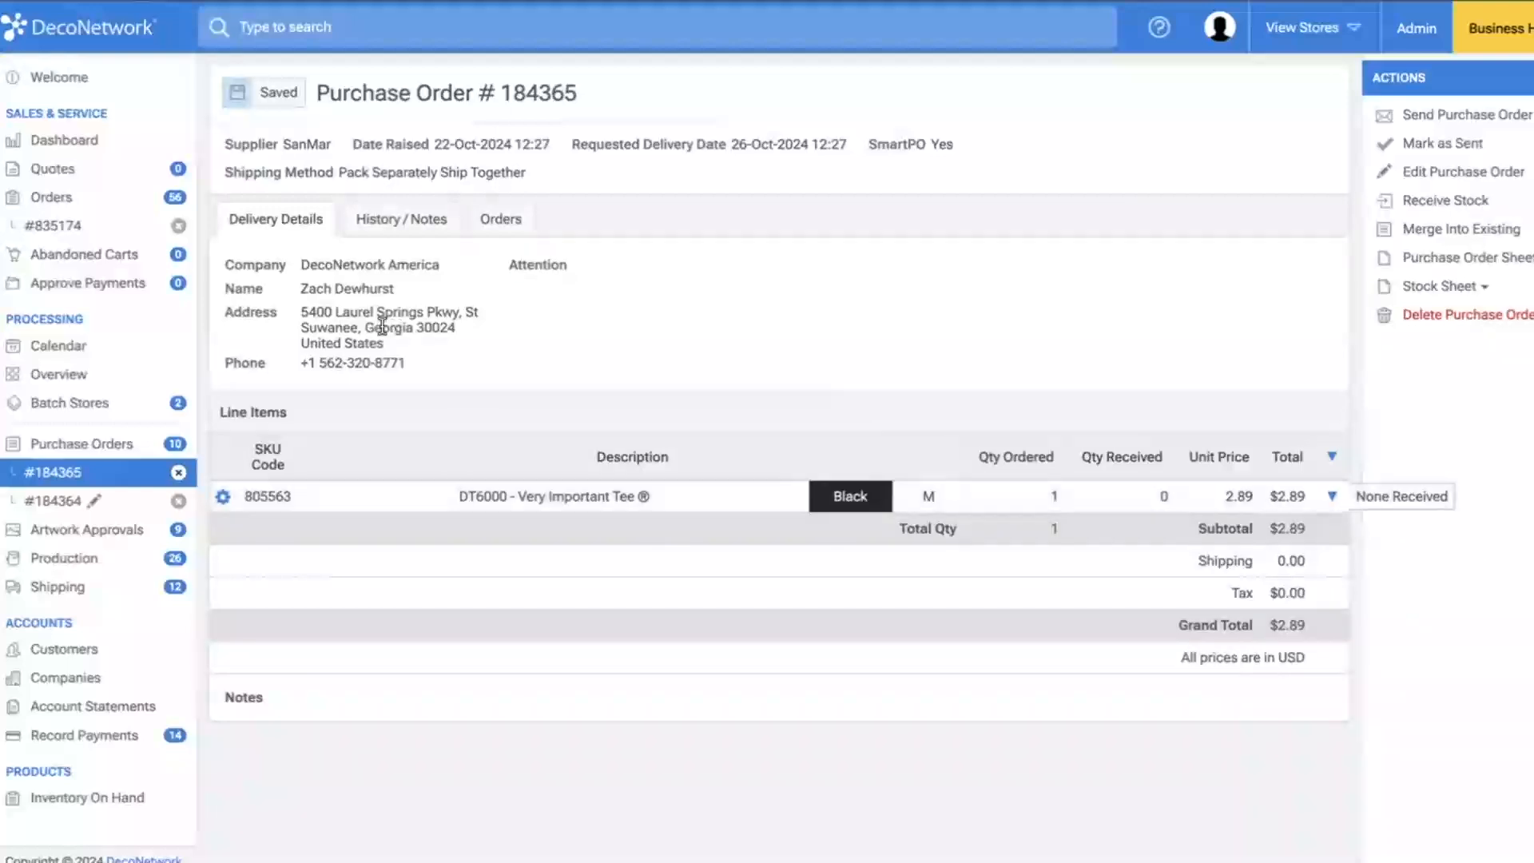
{"action": "left_click", "coordinate": [128, 231]}
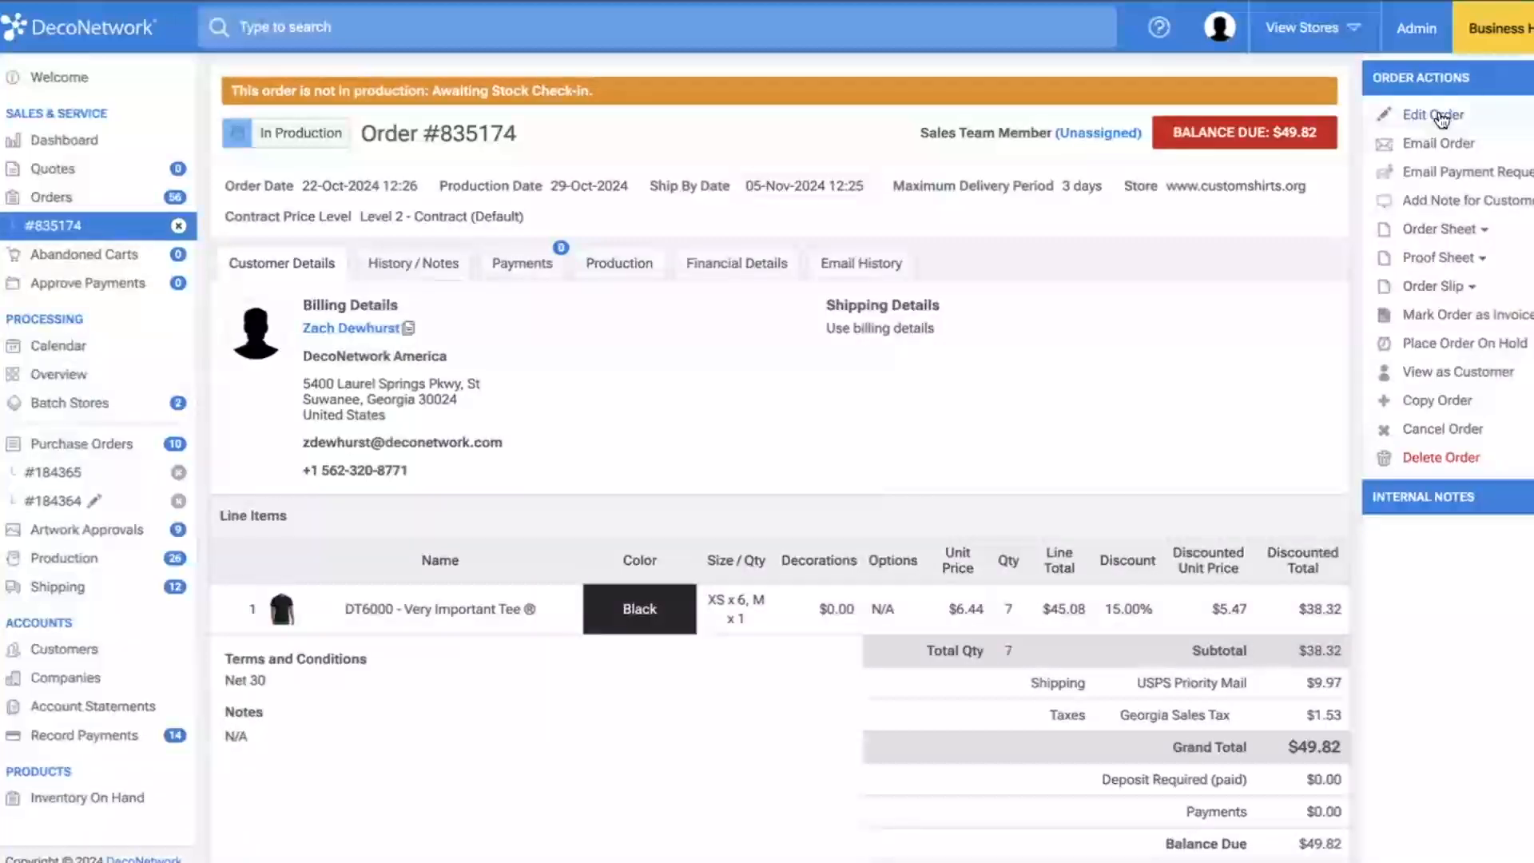
- Start an empty purchase order and choose SanMar as its supplier
{"action": "left_click", "coordinate": [101, 446]}
{"action": "left_click", "coordinate": [1183, 240]}
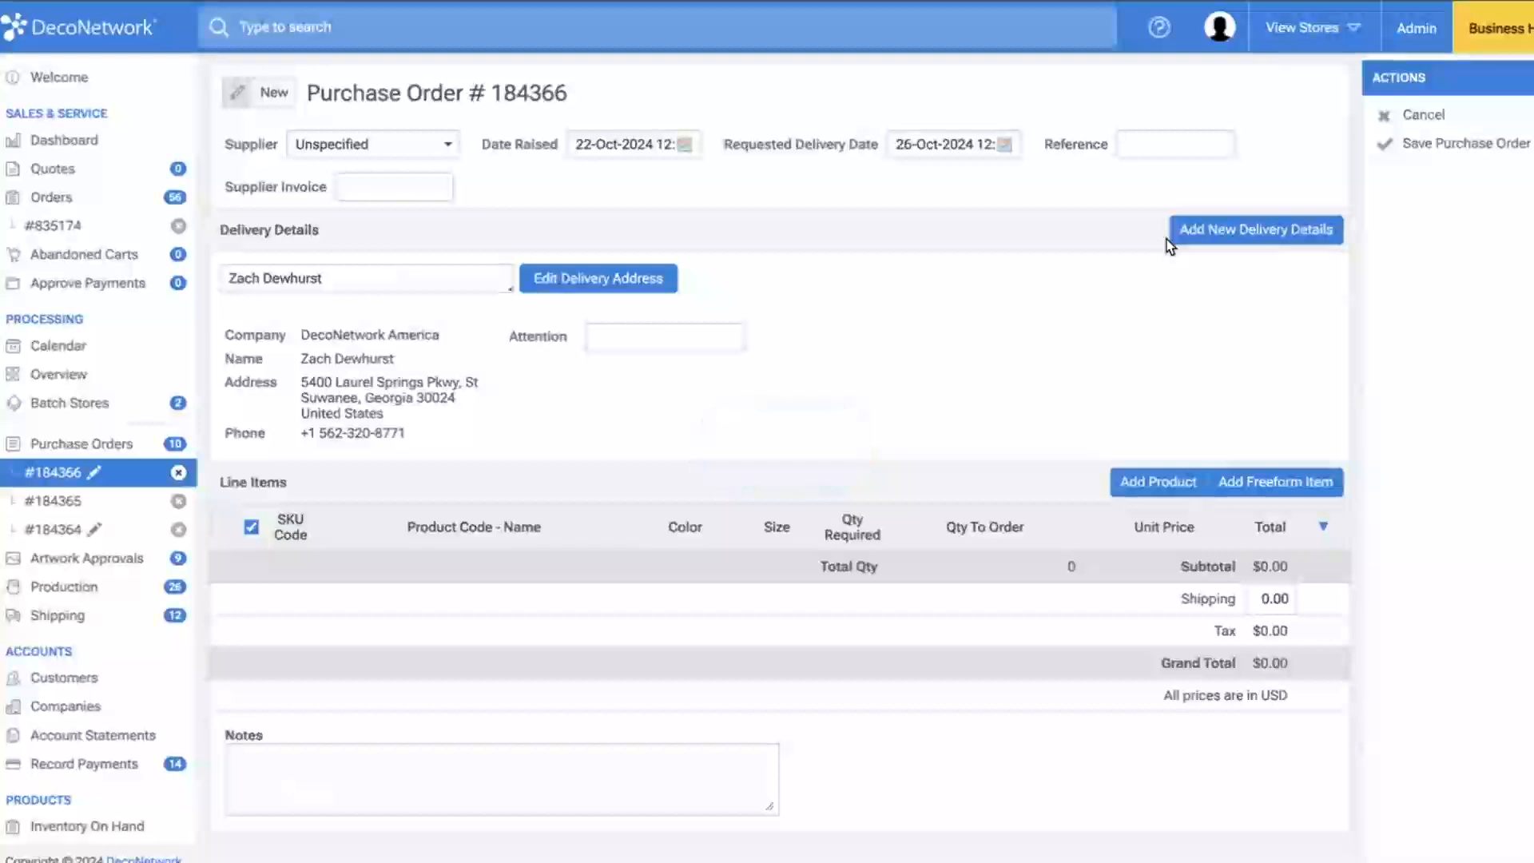
{"action": "left_click", "coordinate": [403, 140]}
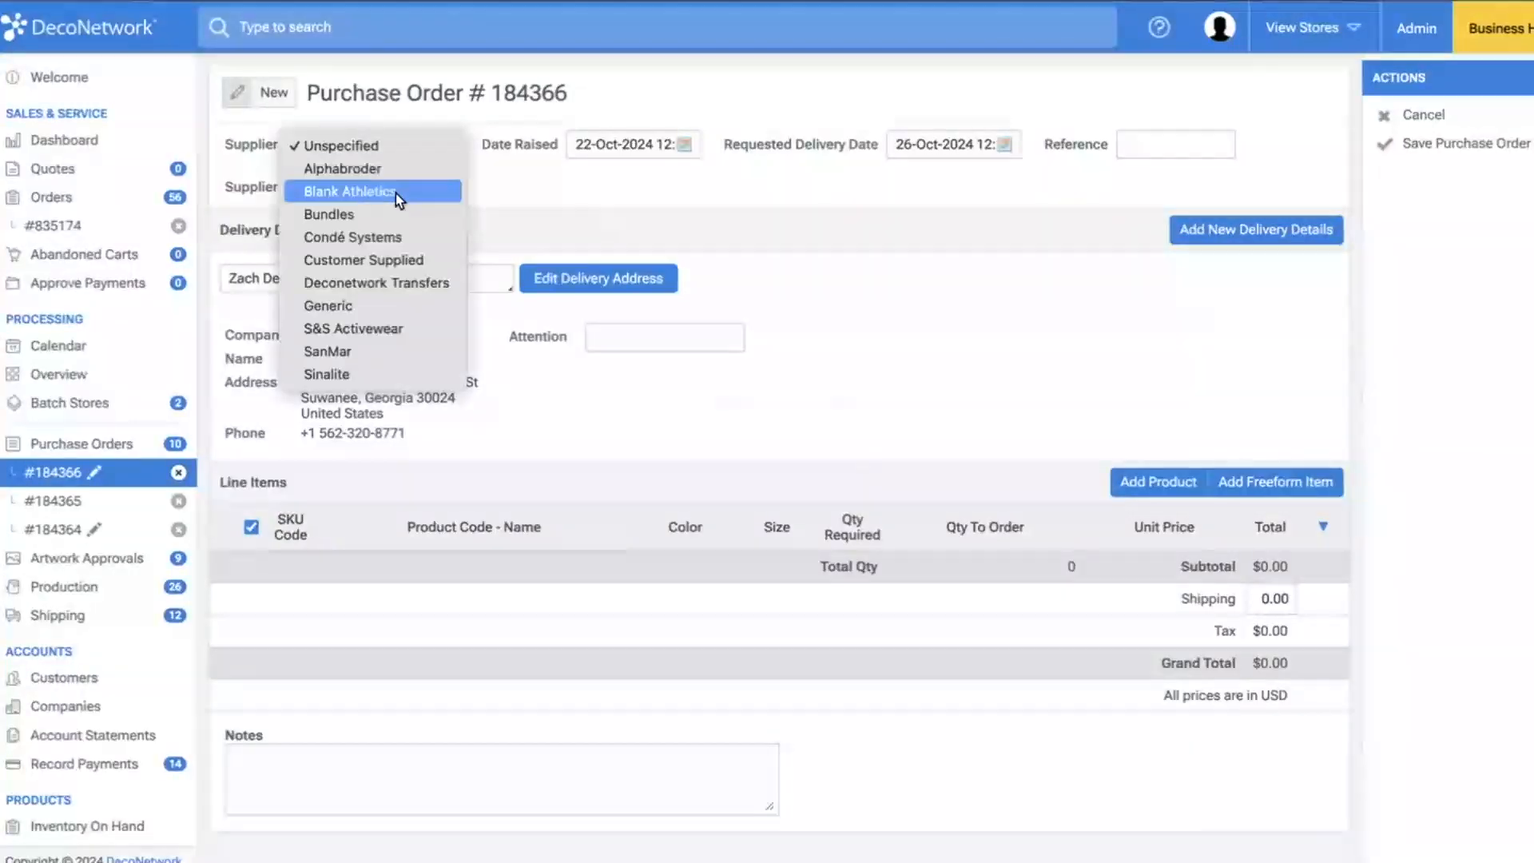
{"action": "type", "text": "san"}
- Merge the SanMar items awaiting purchase into the existing purchase order dated 28-Sep-2023, review its line items, and save it
{"action": "left_click", "coordinate": [117, 439]}
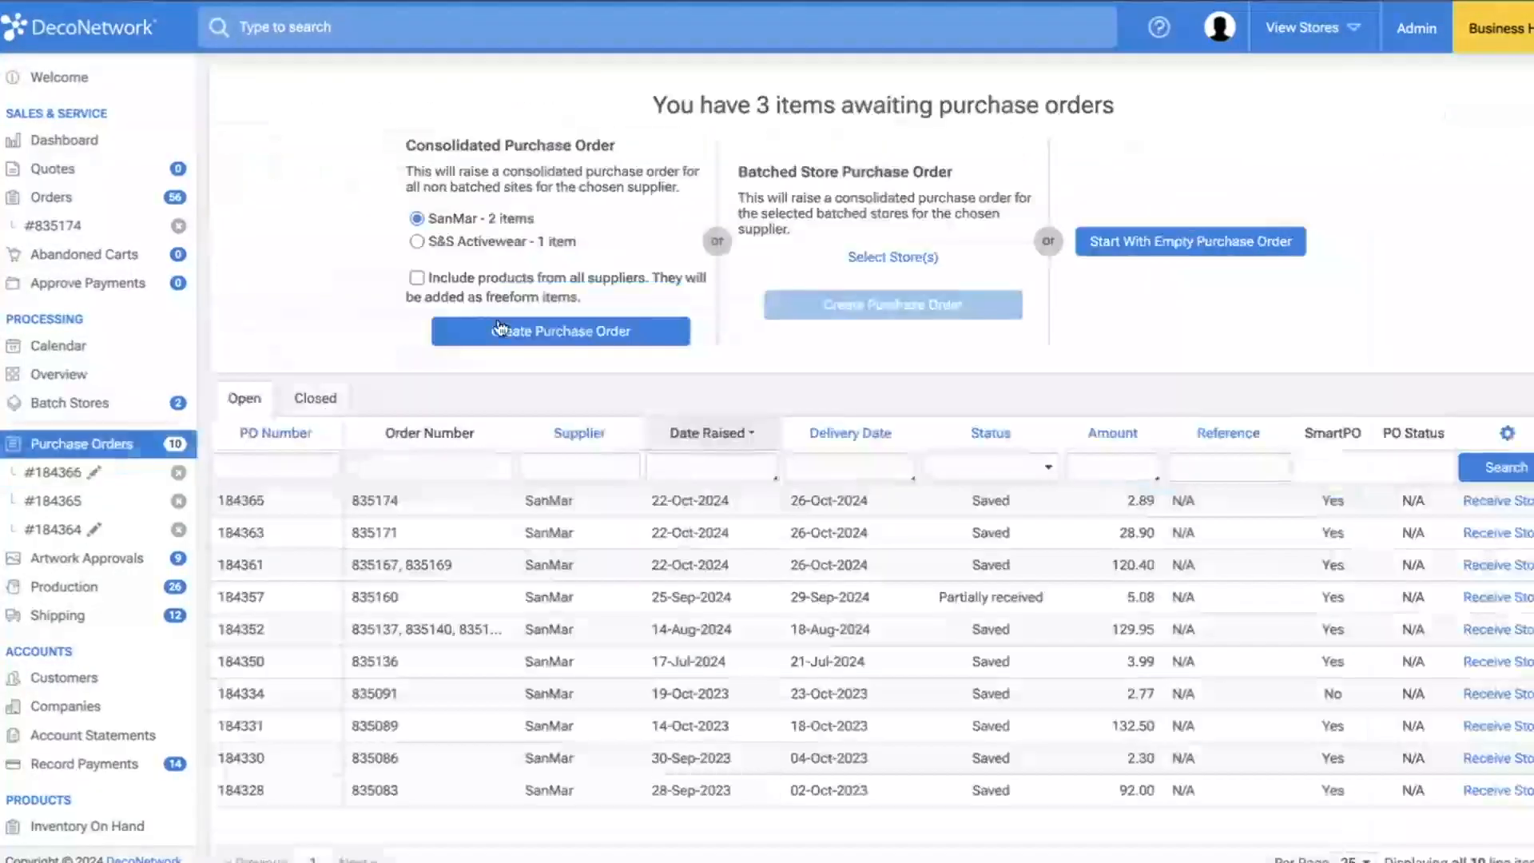
{"action": "left_click", "coordinate": [580, 331]}
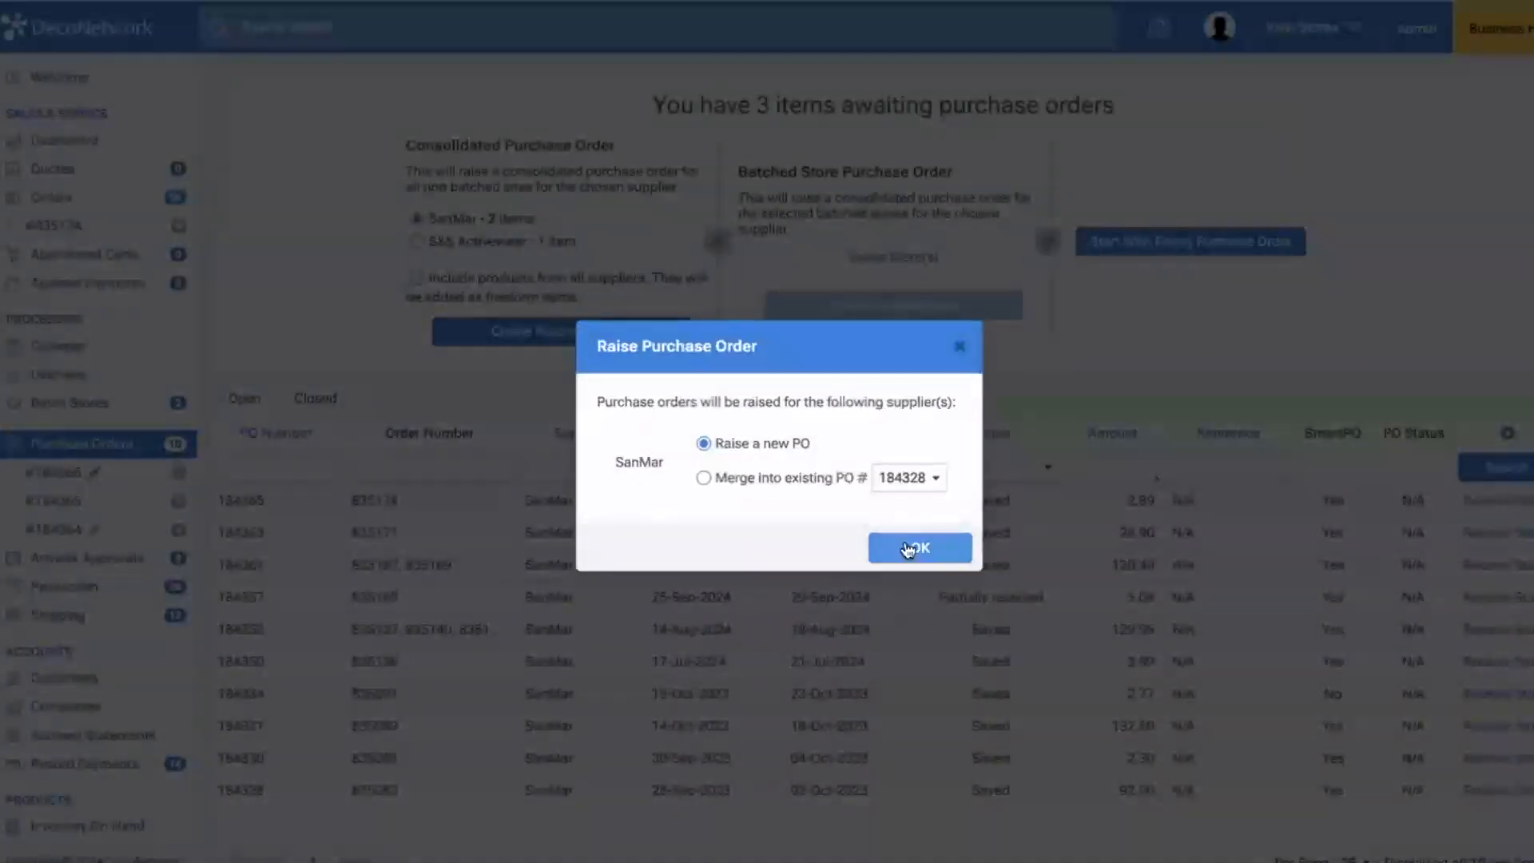
{"action": "left_click", "coordinate": [919, 548]}
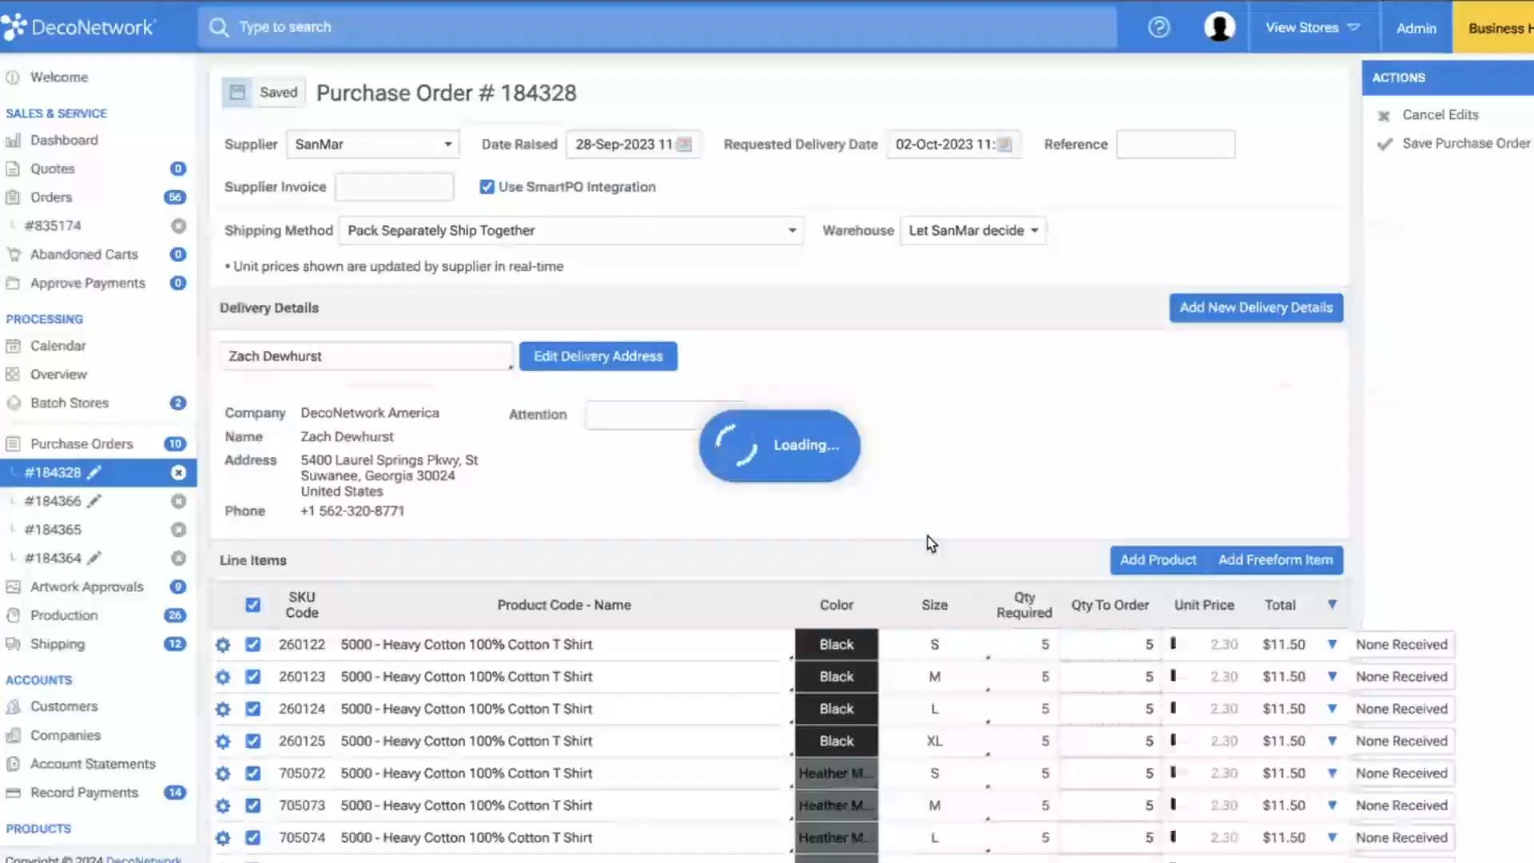
{"action": "scroll", "coordinate": [928, 536], "scroll_direction": "down", "scroll_amount": 3}
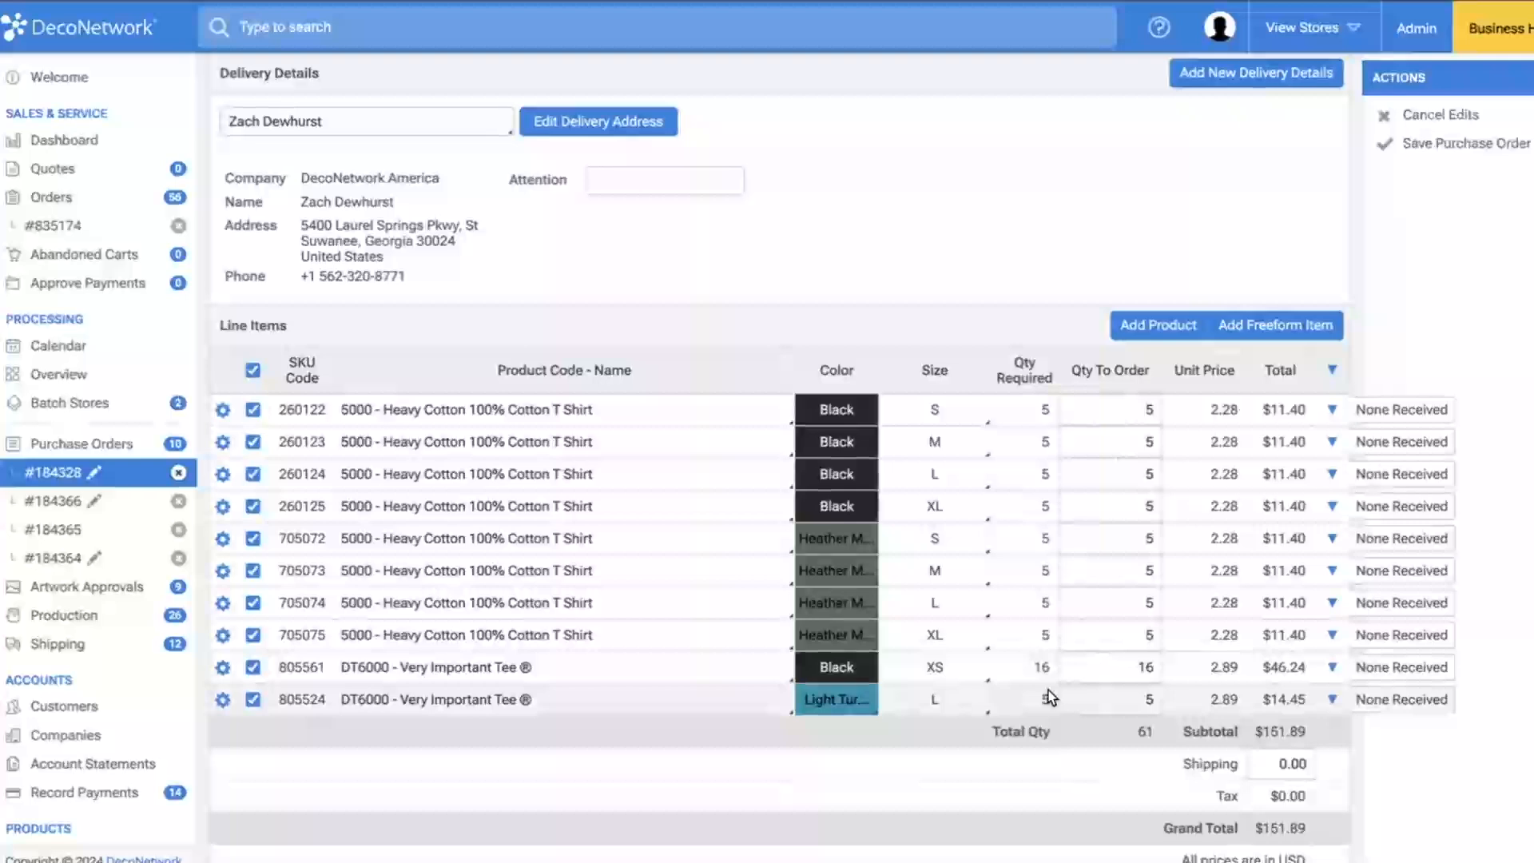
{"action": "left_click", "coordinate": [1488, 143]}
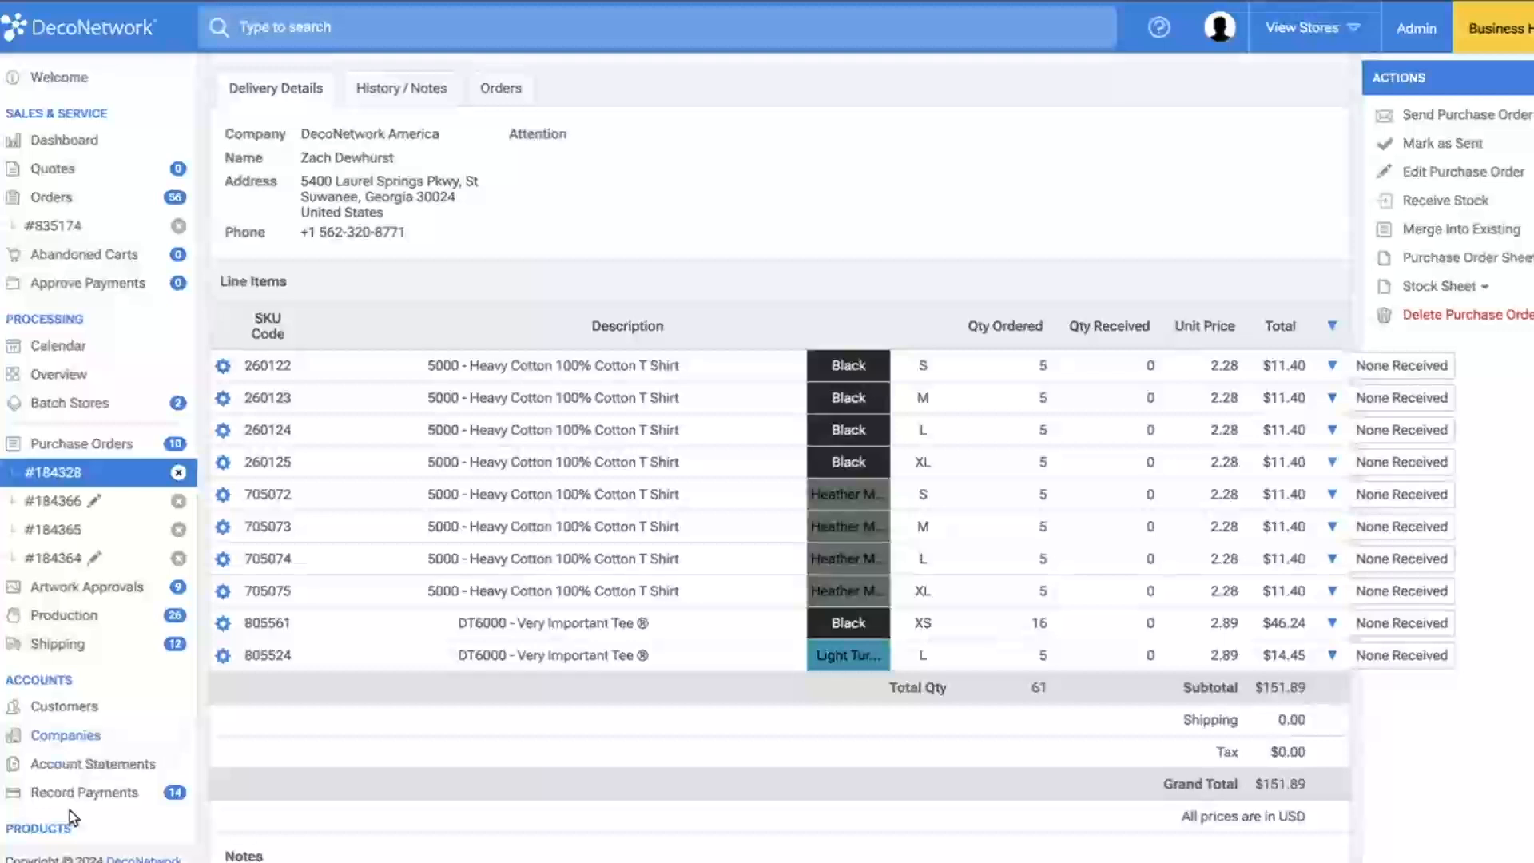
- Look up DT6000 in the inventory on hand and examine the black XS tee's on-order and current stock levels
{"action": "scroll", "coordinate": [70, 810], "scroll_direction": "down", "scroll_amount": 1}
{"action": "left_click", "coordinate": [75, 837]}
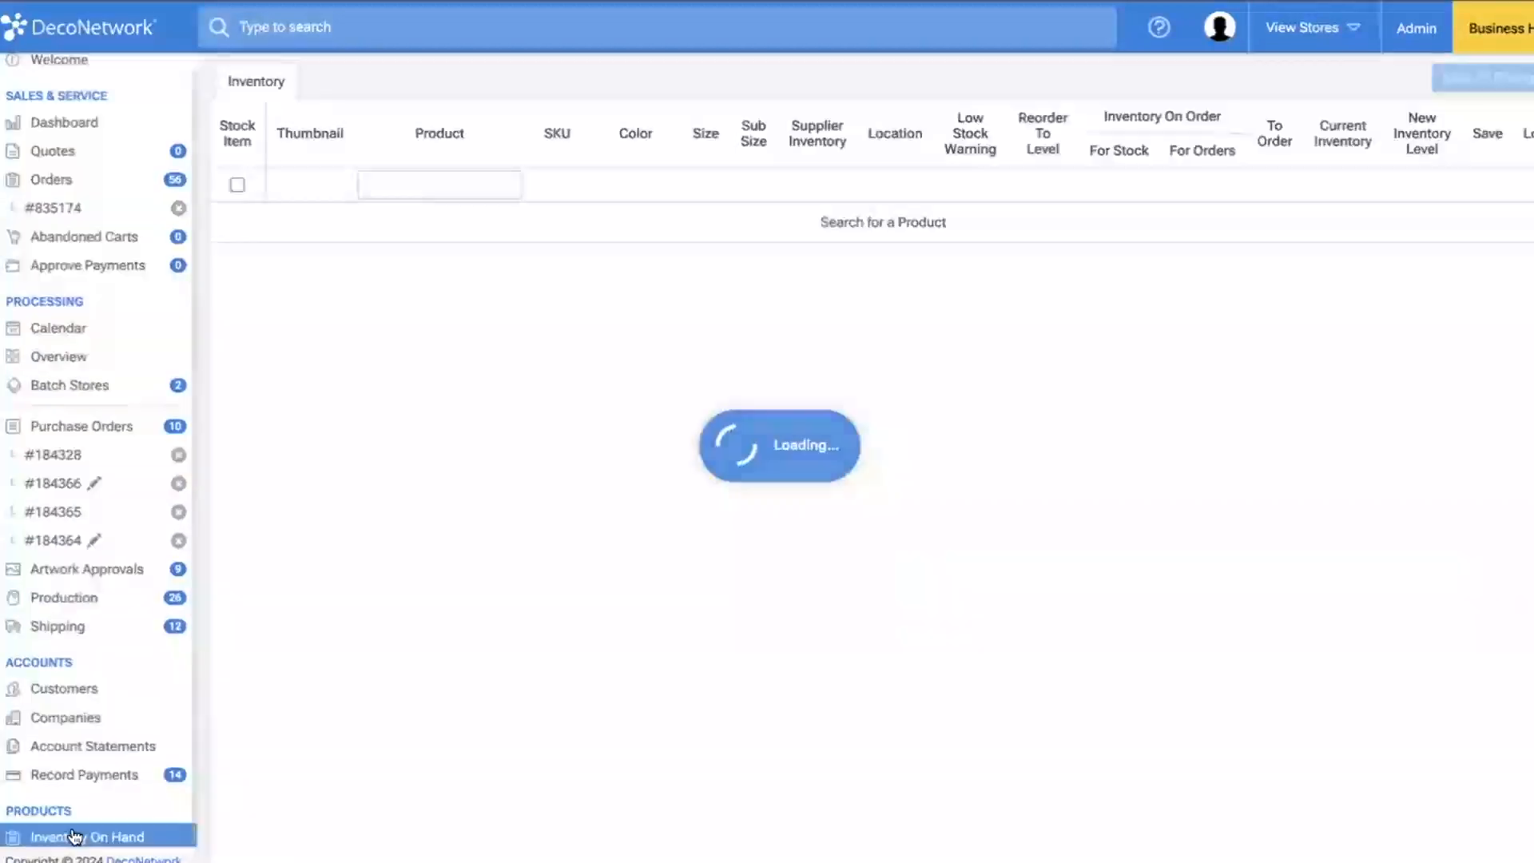
{"action": "left_click", "coordinate": [404, 186]}
{"action": "type", "text": "dt6000"}
{"action": "left_click", "coordinate": [448, 219]}
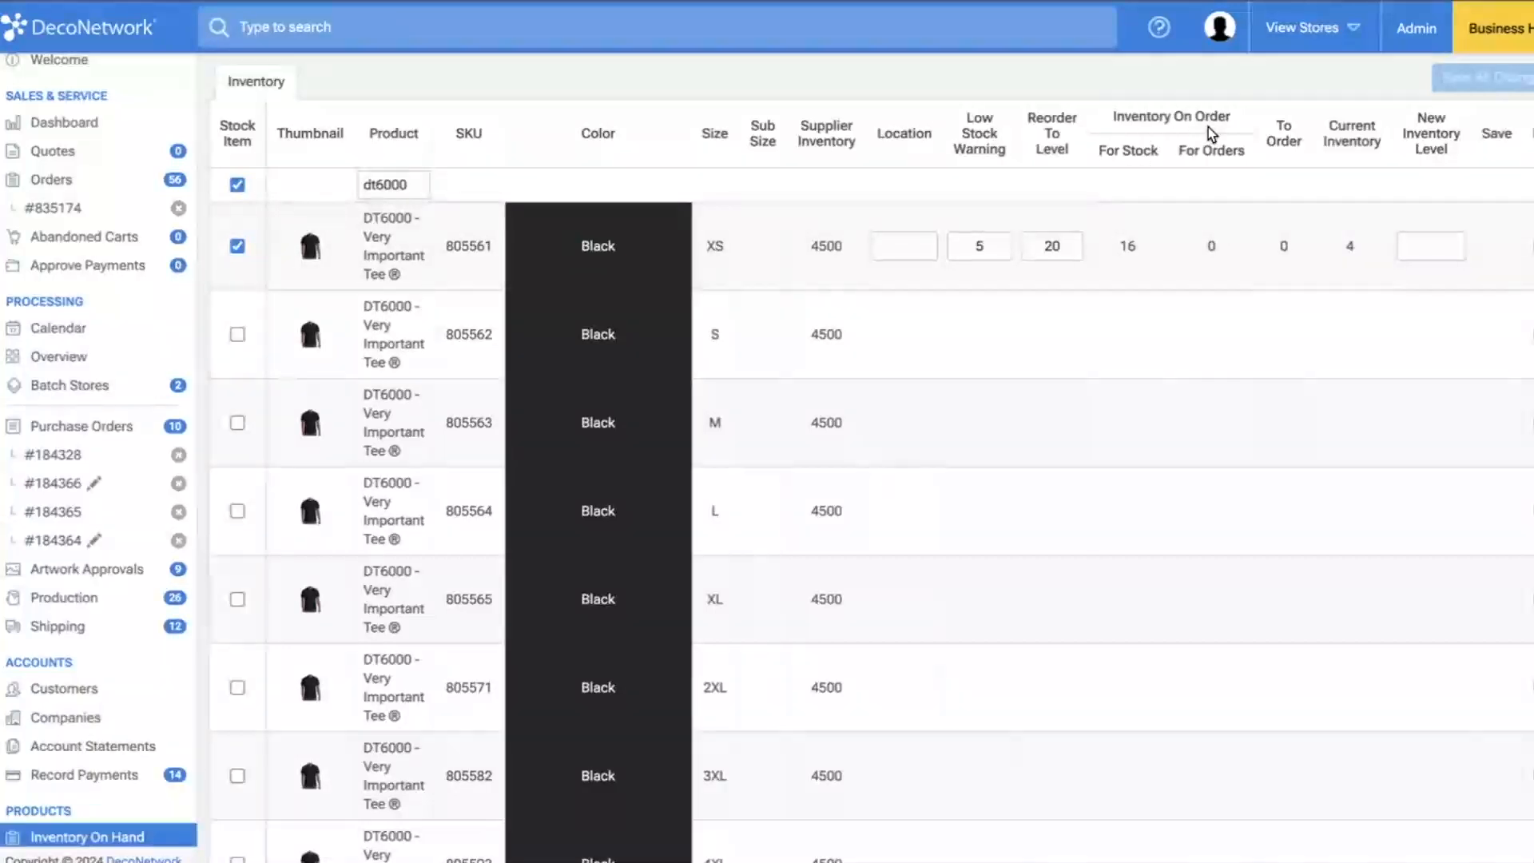
- Create a new order for the DecoNetwork America contact and dismiss the customer's important notes
{"action": "left_click", "coordinate": [97, 181]}
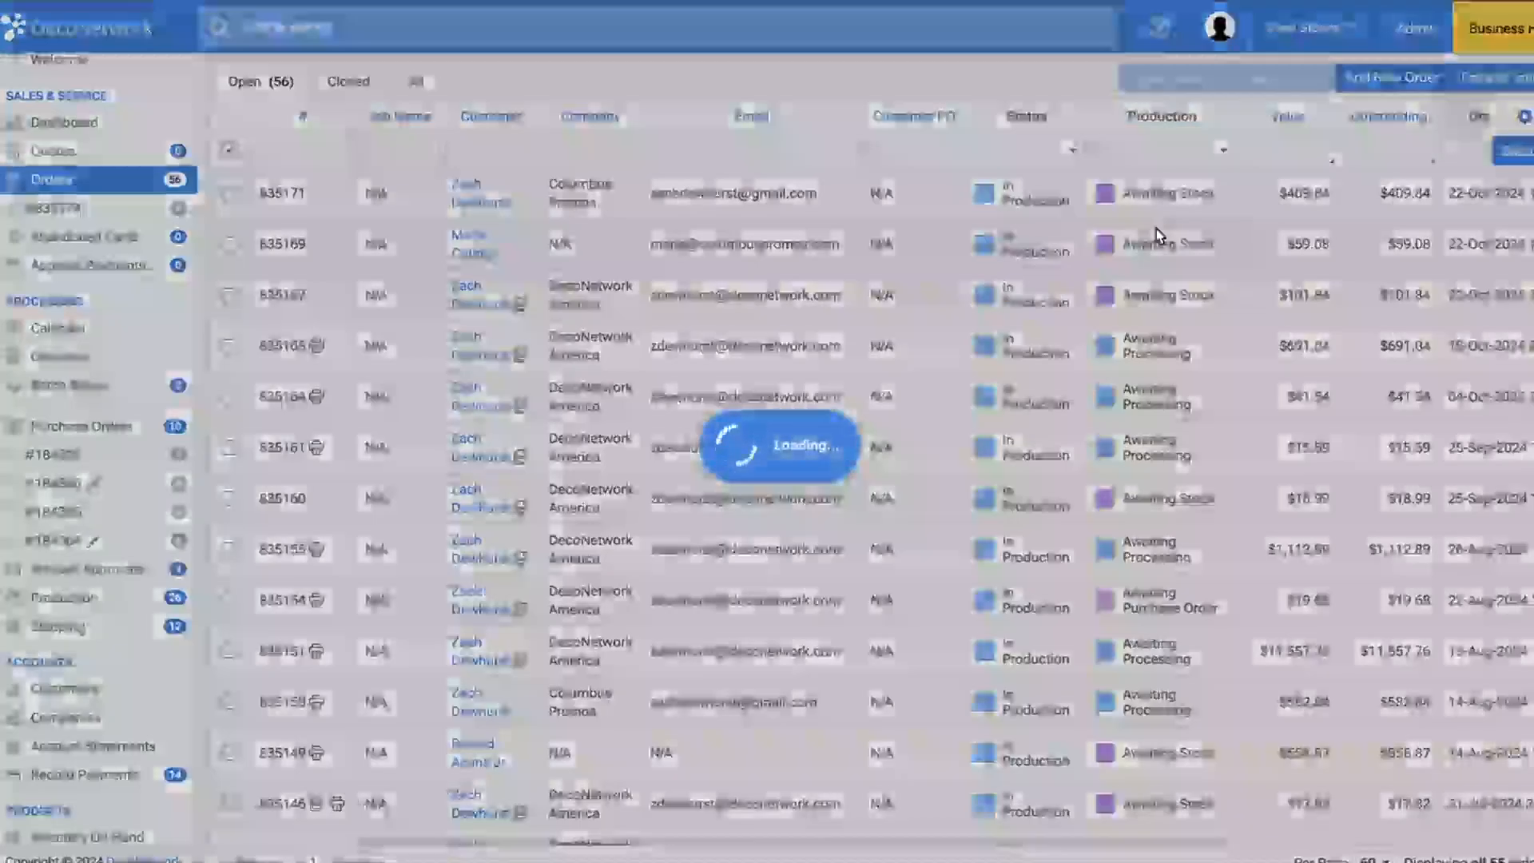
{"action": "left_click", "coordinate": [1390, 77]}
{"action": "left_click", "coordinate": [435, 278]}
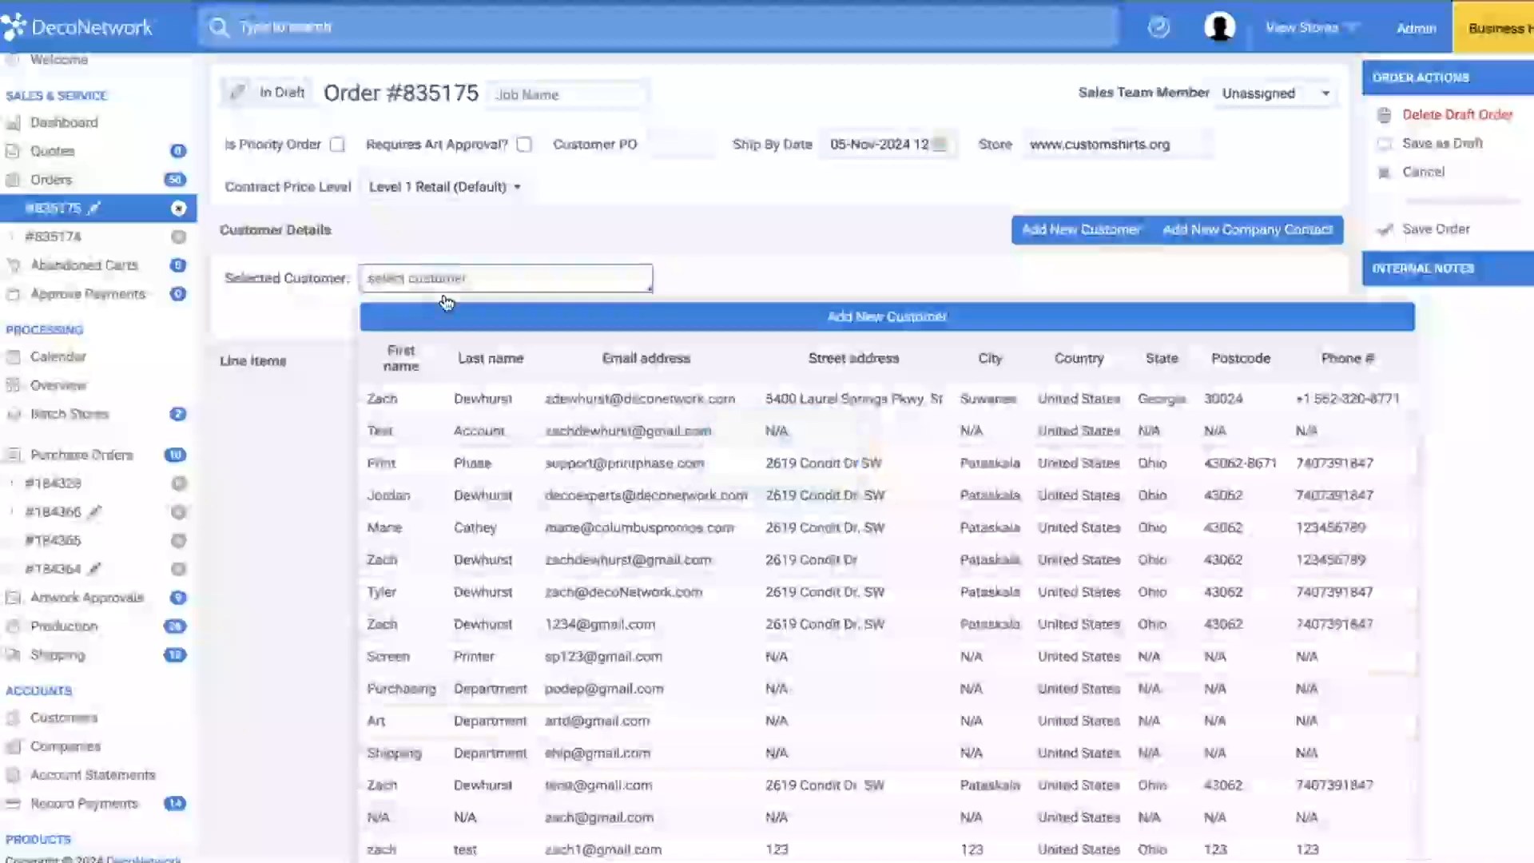
{"action": "left_click", "coordinate": [484, 398]}
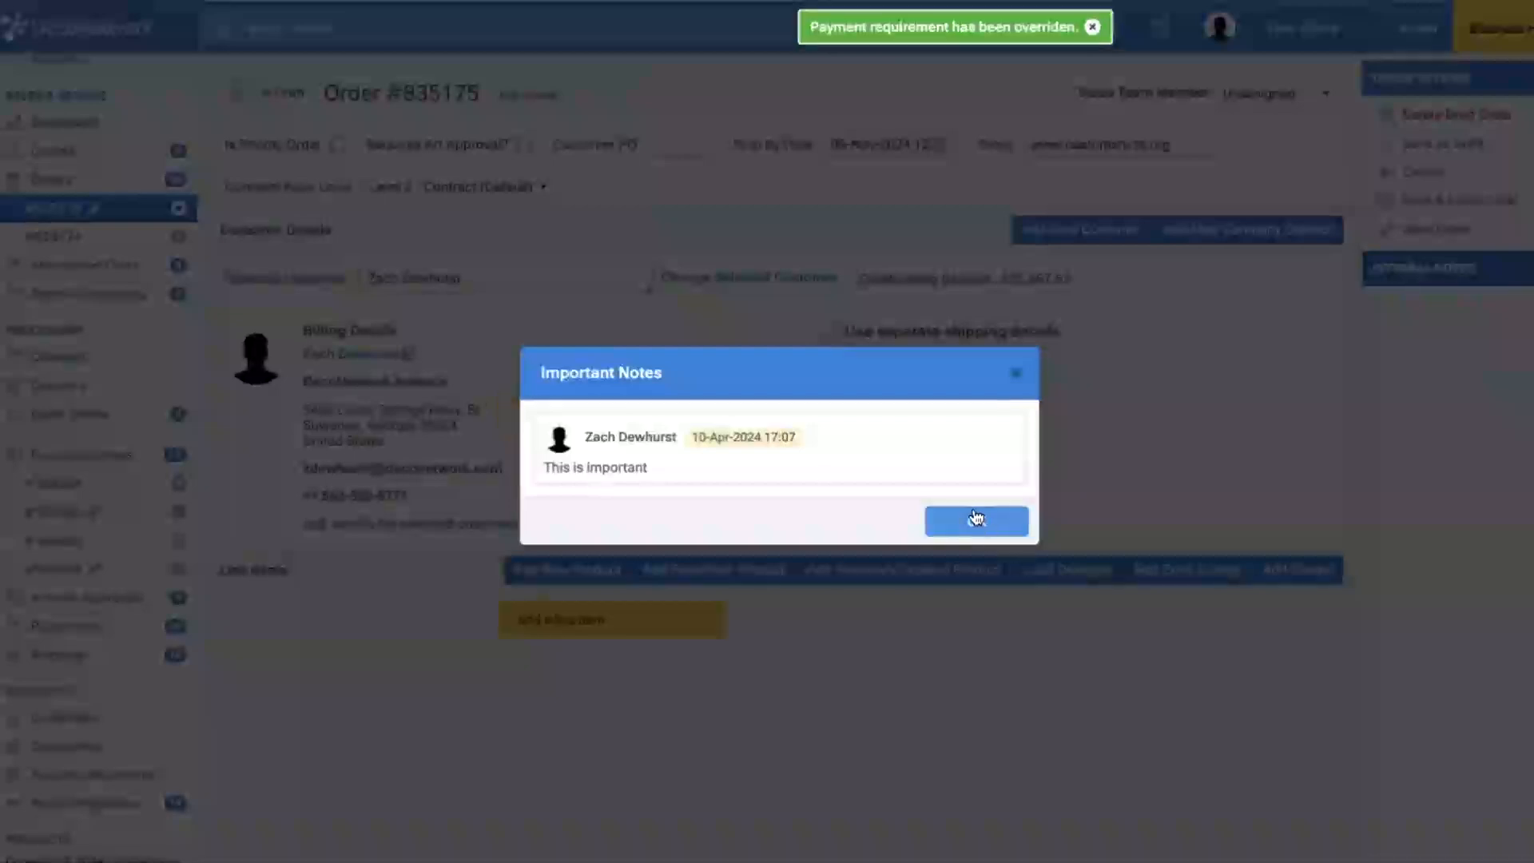
{"action": "left_click", "coordinate": [977, 520]}
- Add the SanMar DT6000 Very Important Tee to the order and set its color to Black
{"action": "left_click", "coordinate": [533, 575]}
{"action": "type", "text": "dt600"}
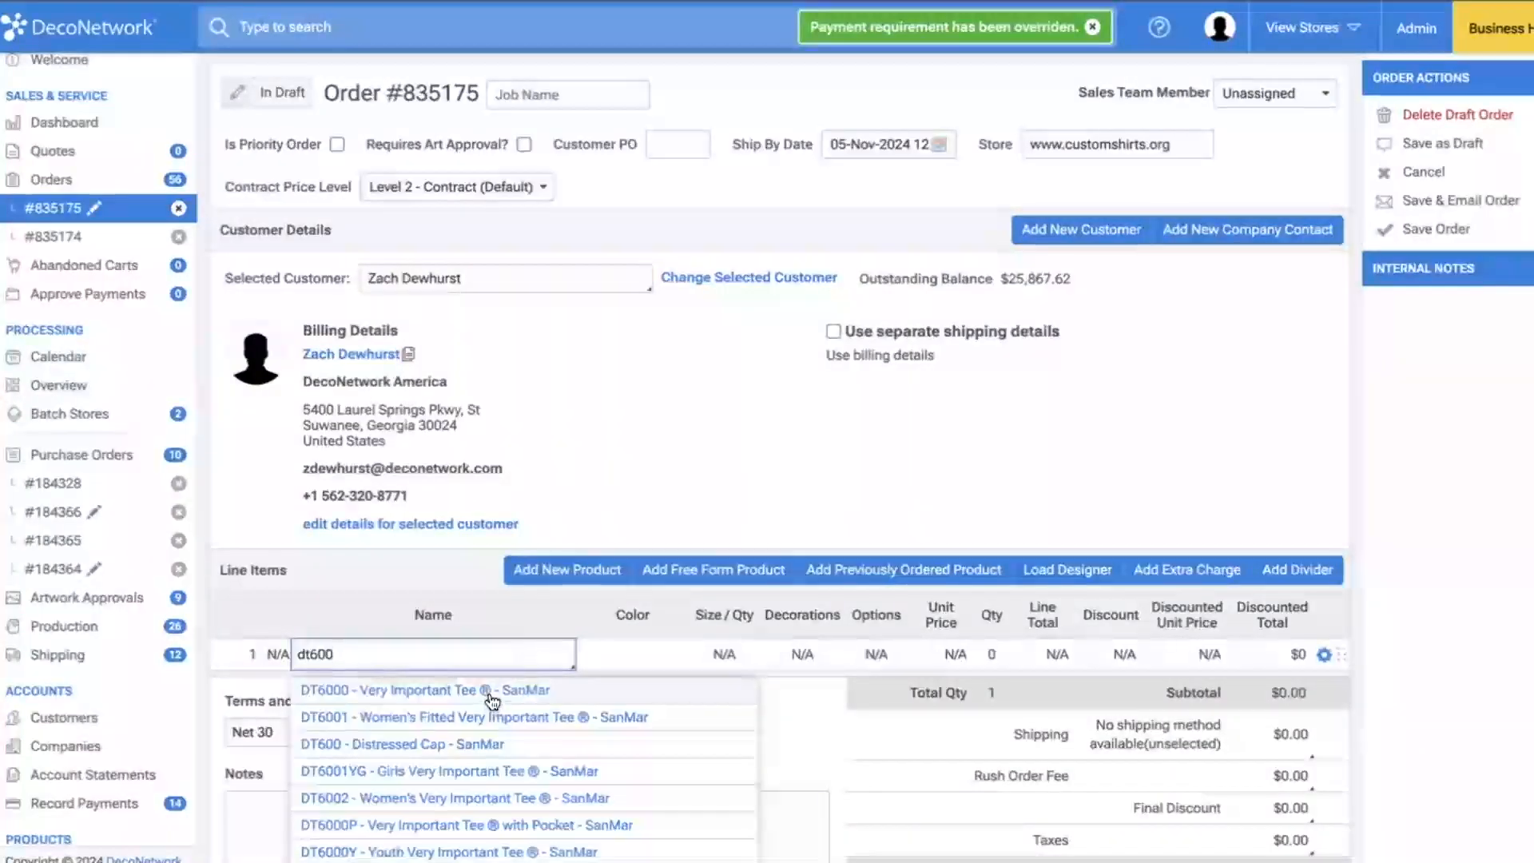
{"action": "left_click", "coordinate": [492, 702]}
{"action": "left_click", "coordinate": [620, 658]}
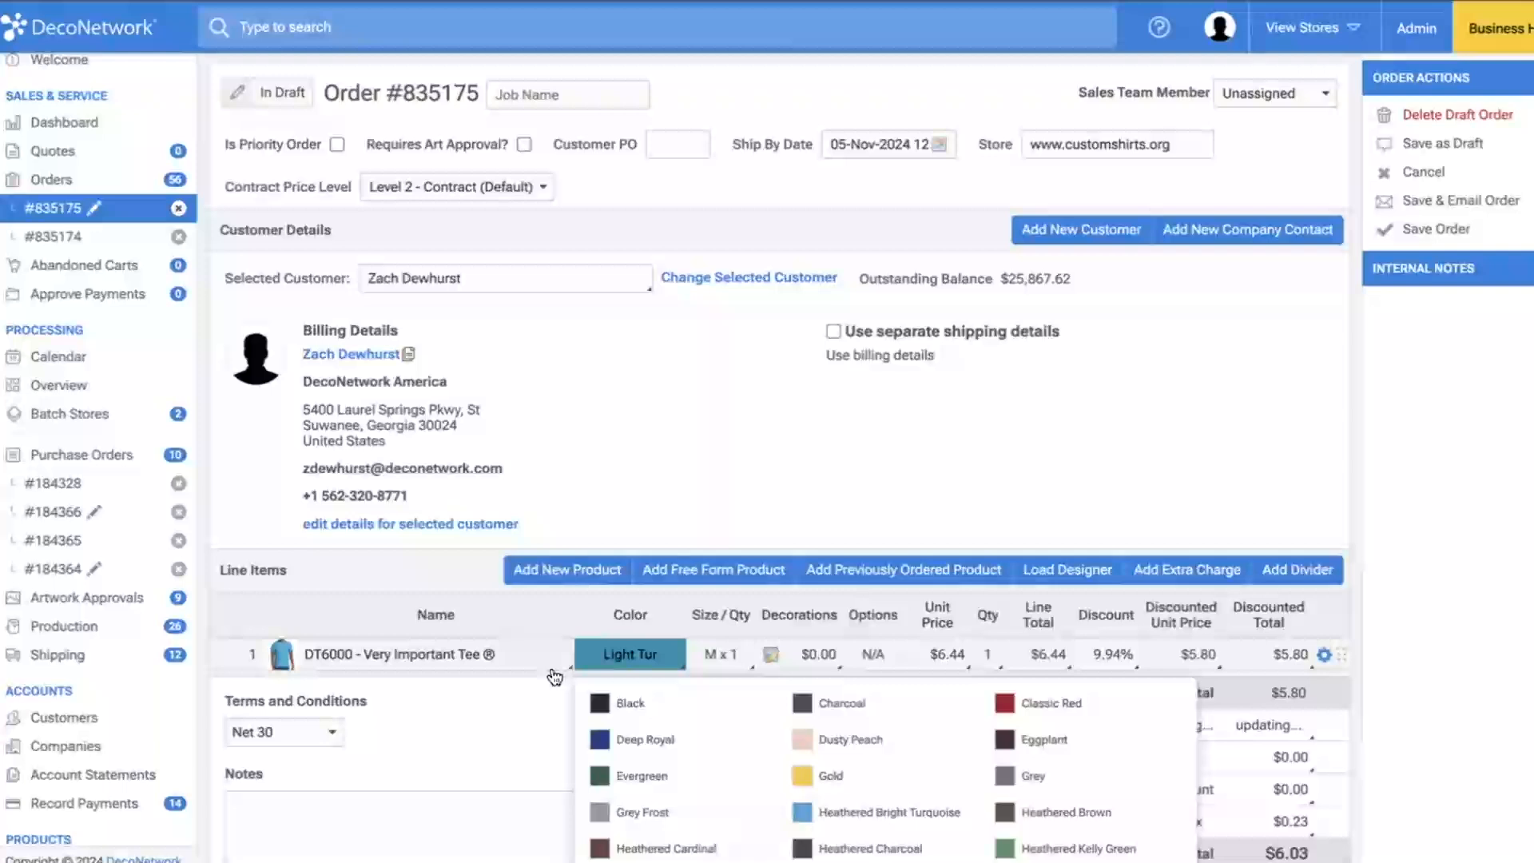
{"action": "left_click", "coordinate": [617, 707]}
- Set the black tee's size quantities to six XS and one M
{"action": "left_click", "coordinate": [724, 654]}
{"action": "scroll", "coordinate": [784, 738], "scroll_direction": "down", "scroll_amount": 1}
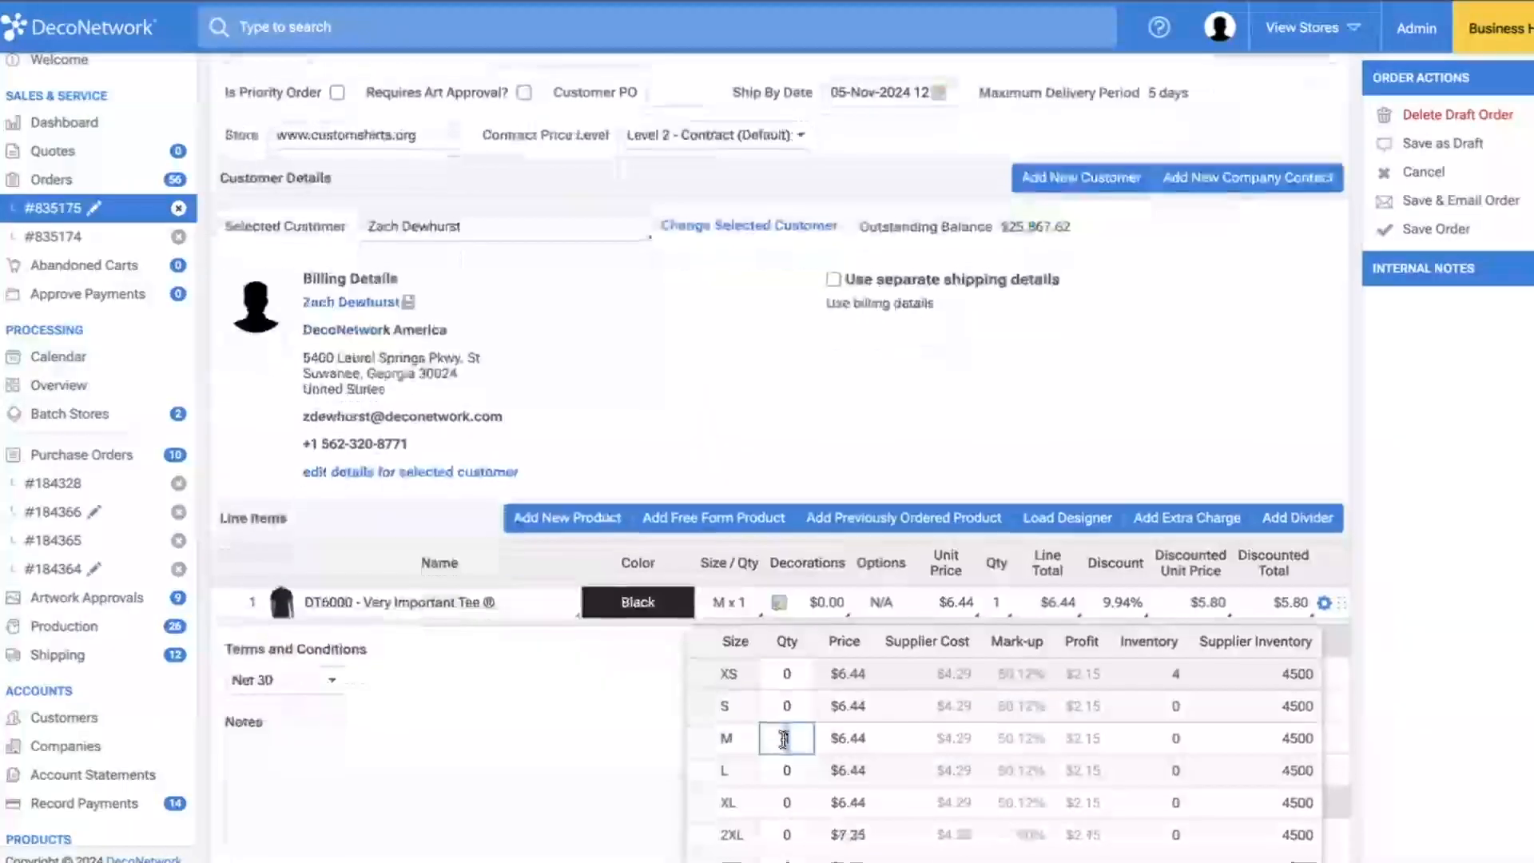
{"action": "left_click", "coordinate": [790, 673]}
{"action": "type", "text": "4"}
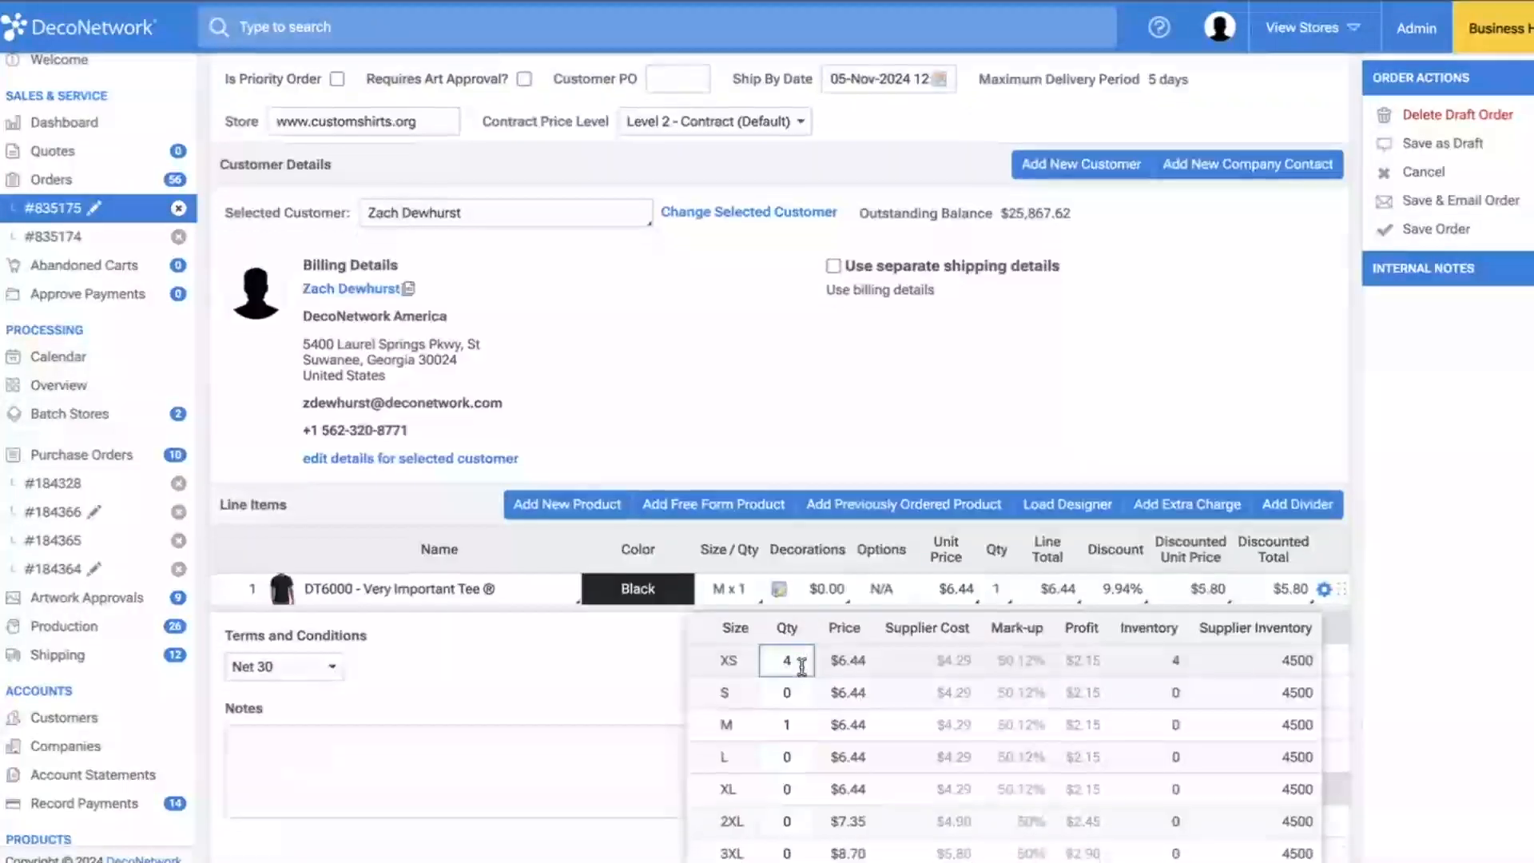
{"action": "scroll", "coordinate": [801, 666], "scroll_direction": "down", "scroll_amount": 1}
{"action": "type", "text": "6"}
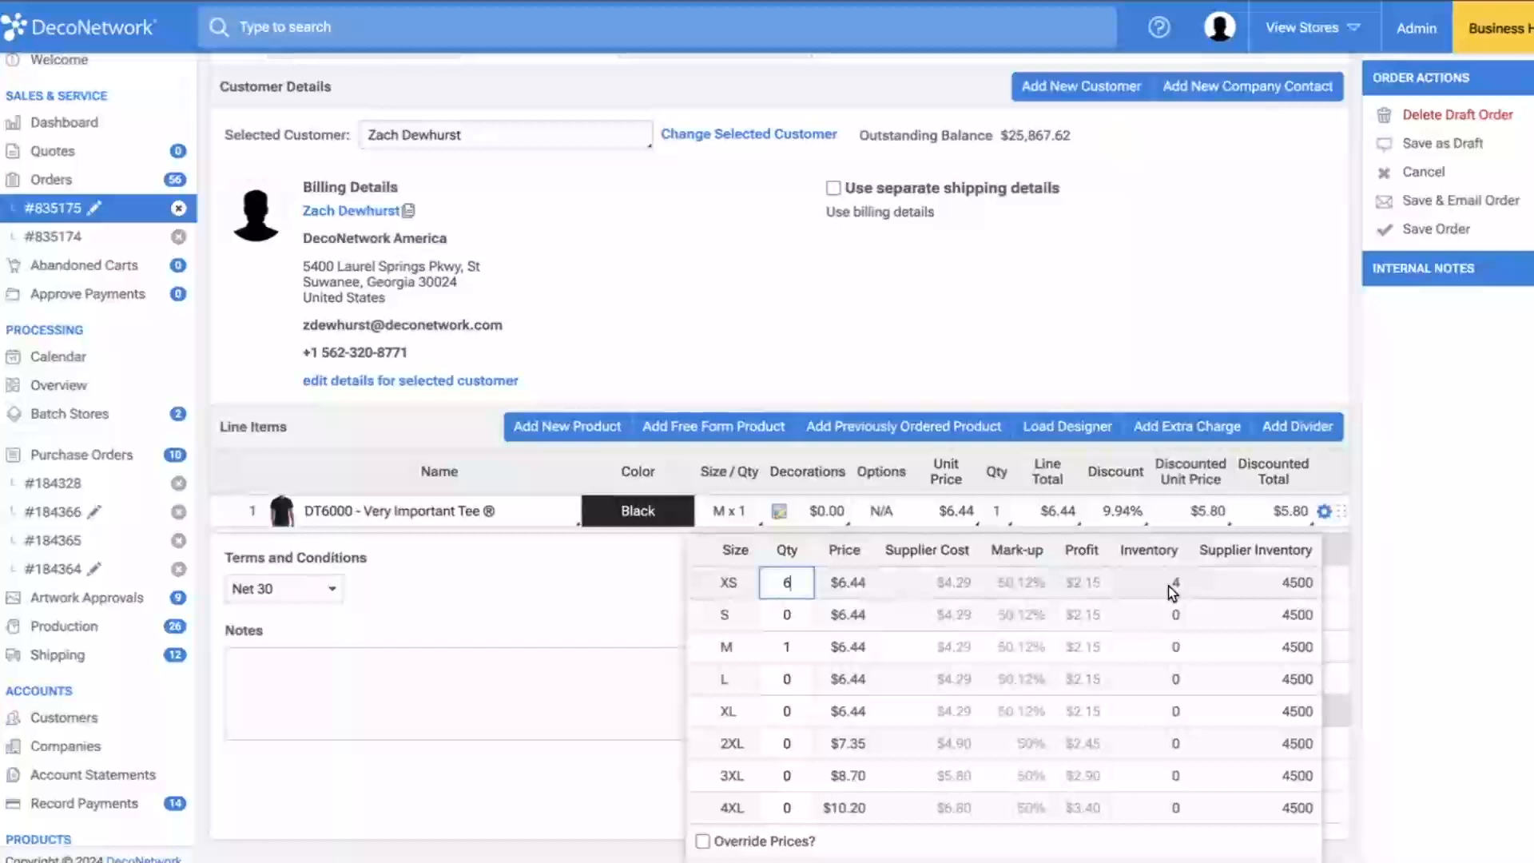
{"action": "scroll", "coordinate": [1169, 587], "scroll_direction": "down", "scroll_amount": 1}
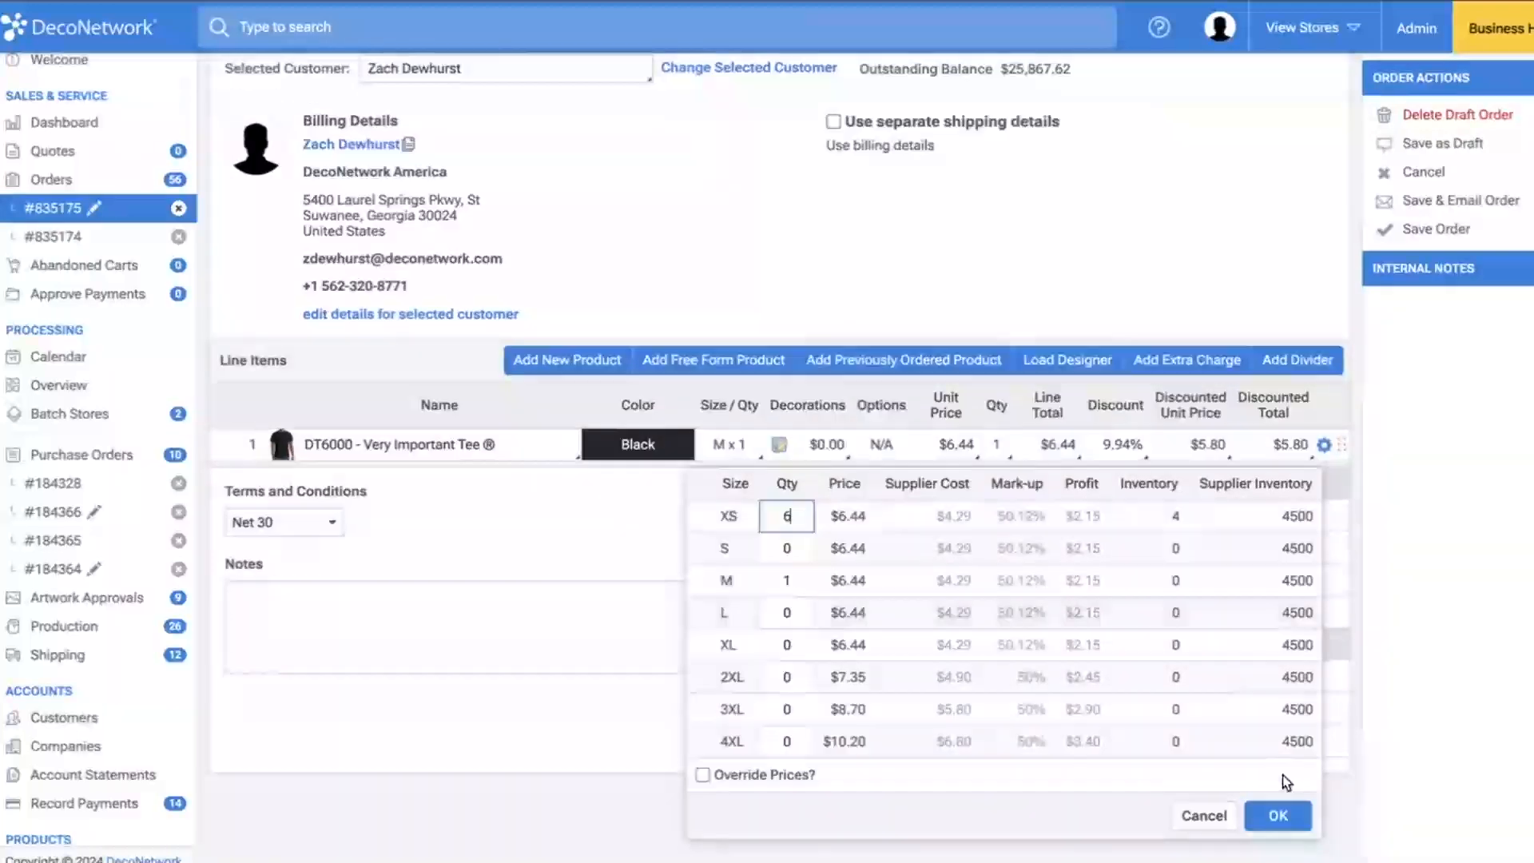
{"action": "left_click", "coordinate": [1278, 816]}
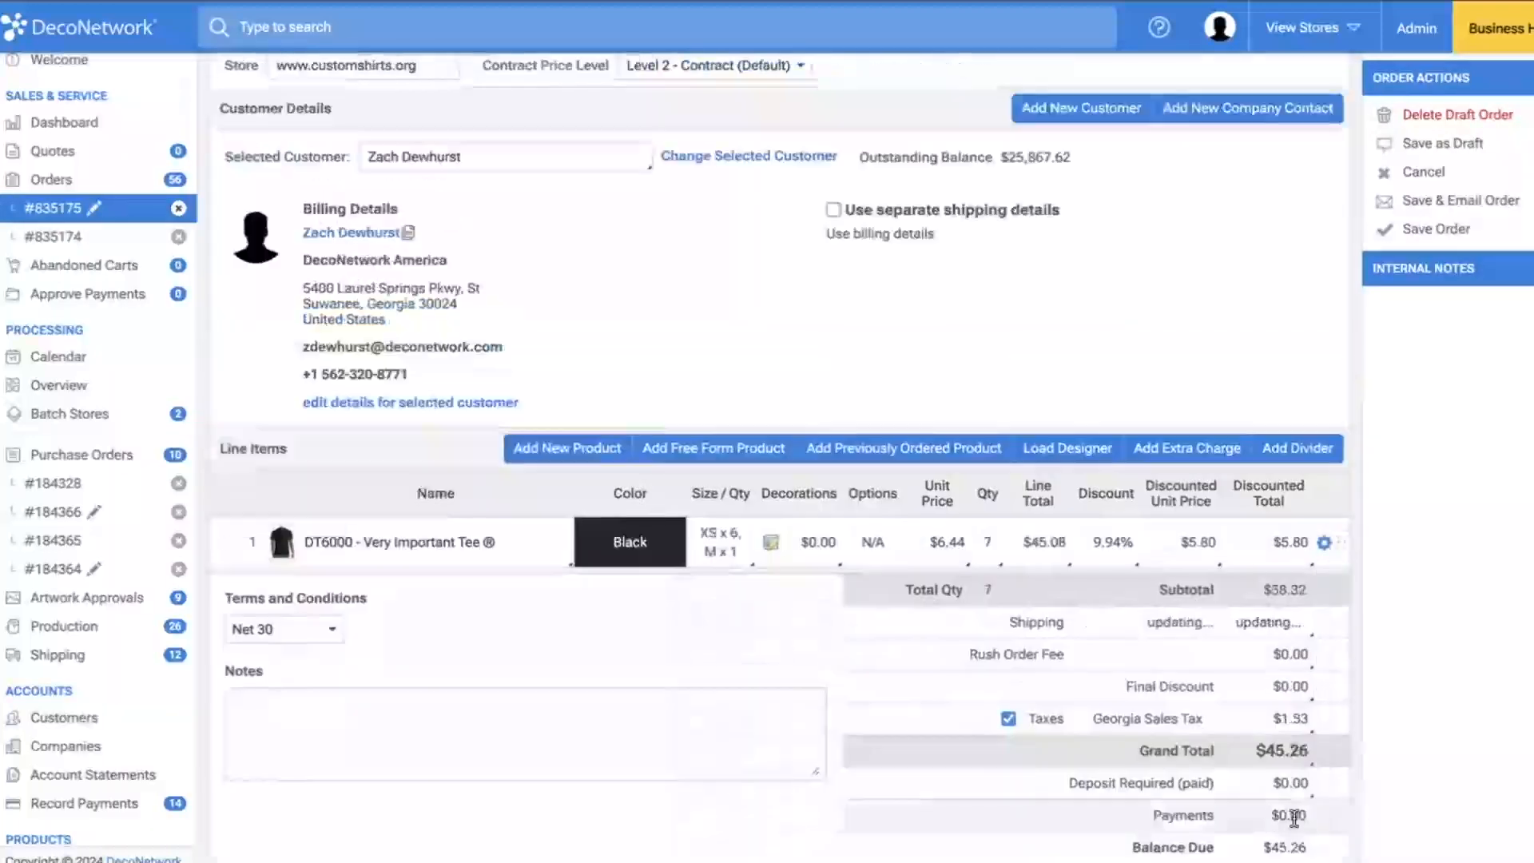
- Save the new order after dismissing the shipping alert, then check its tees' production details
{"action": "left_click", "coordinate": [1439, 225]}
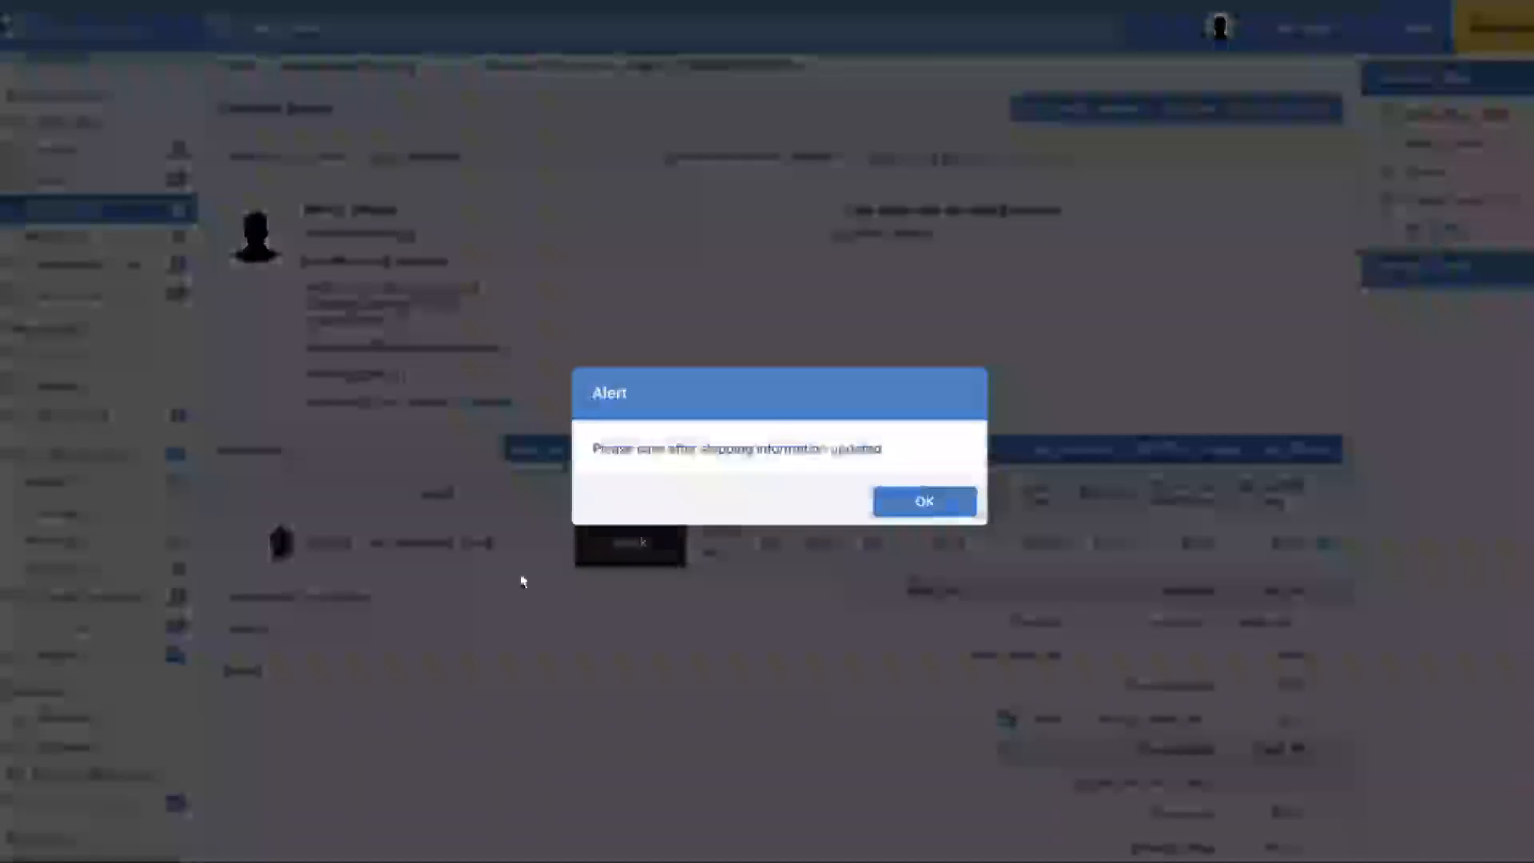
{"action": "left_click", "coordinate": [926, 504]}
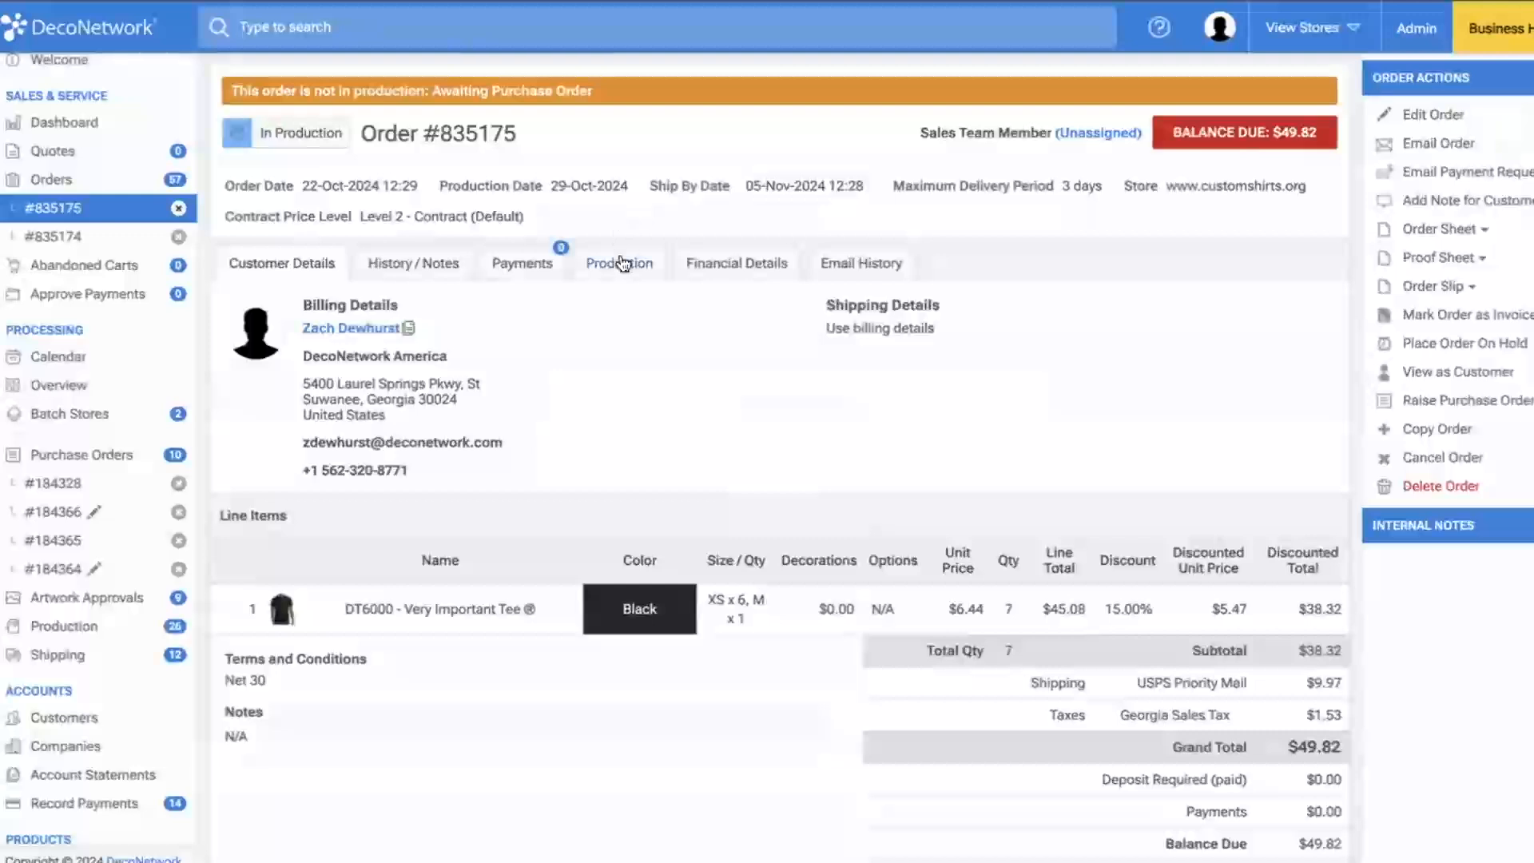
{"action": "left_click", "coordinate": [622, 264]}
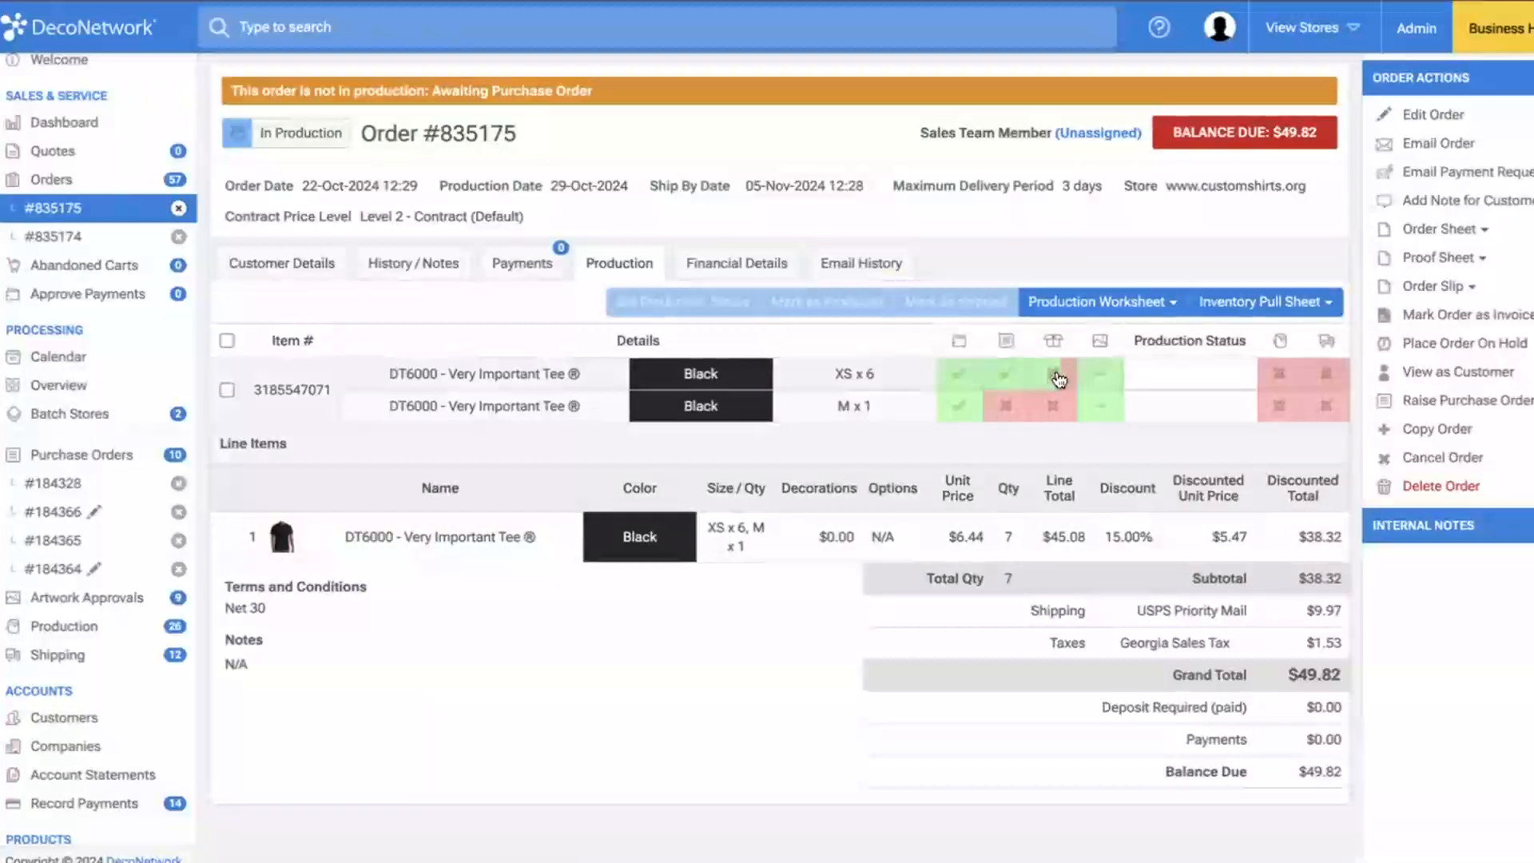
- Find the merged SanMar purchase order dated 28-Sep-2023, receive stock for all its line items, and save the receipt
{"action": "left_click", "coordinate": [76, 459]}
{"action": "left_click", "coordinate": [93, 569]}
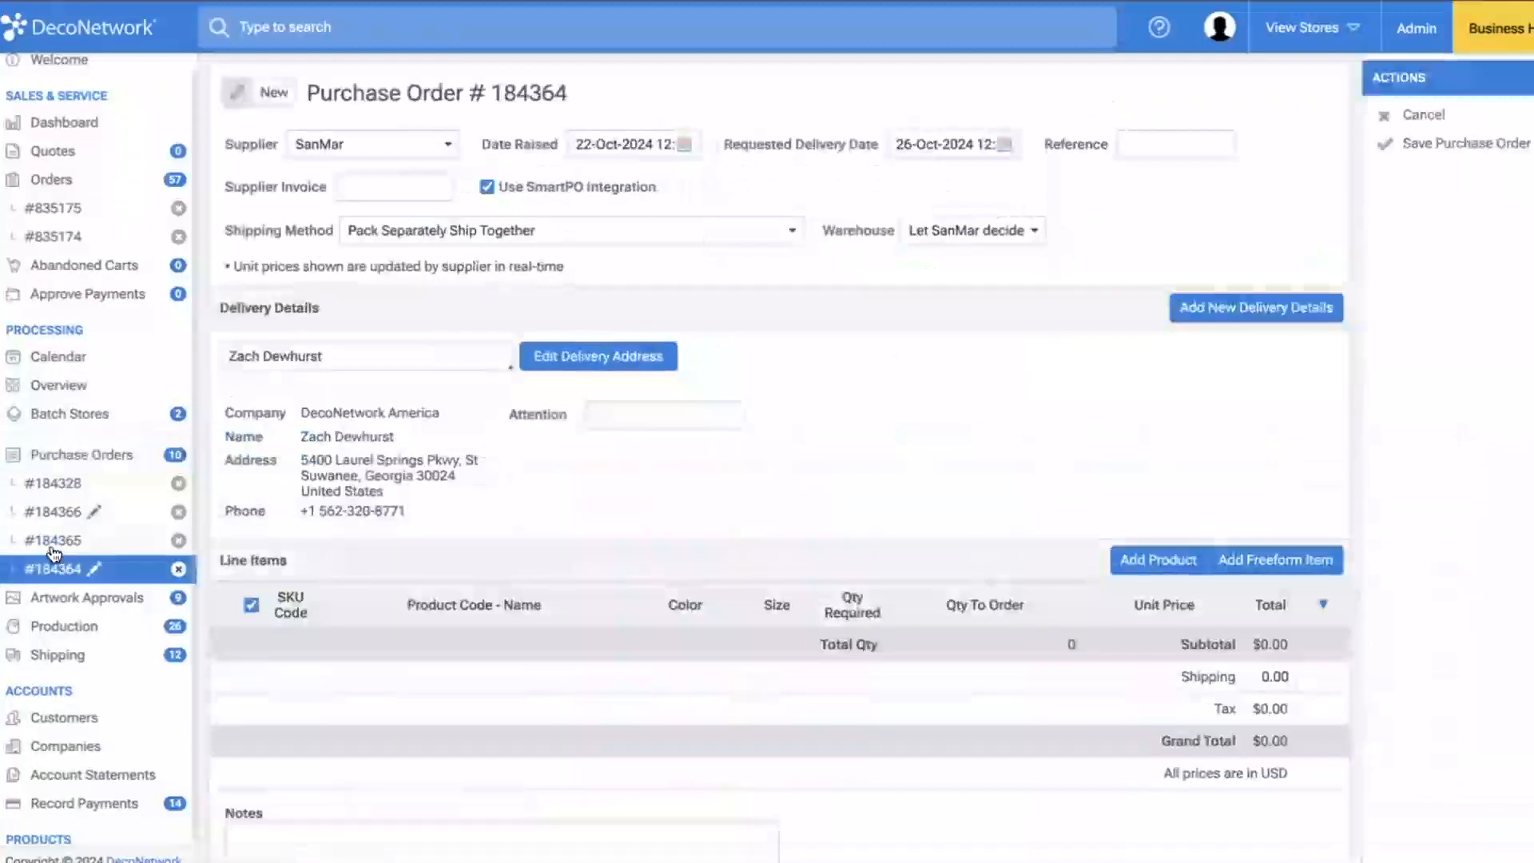
{"action": "left_click", "coordinate": [53, 516]}
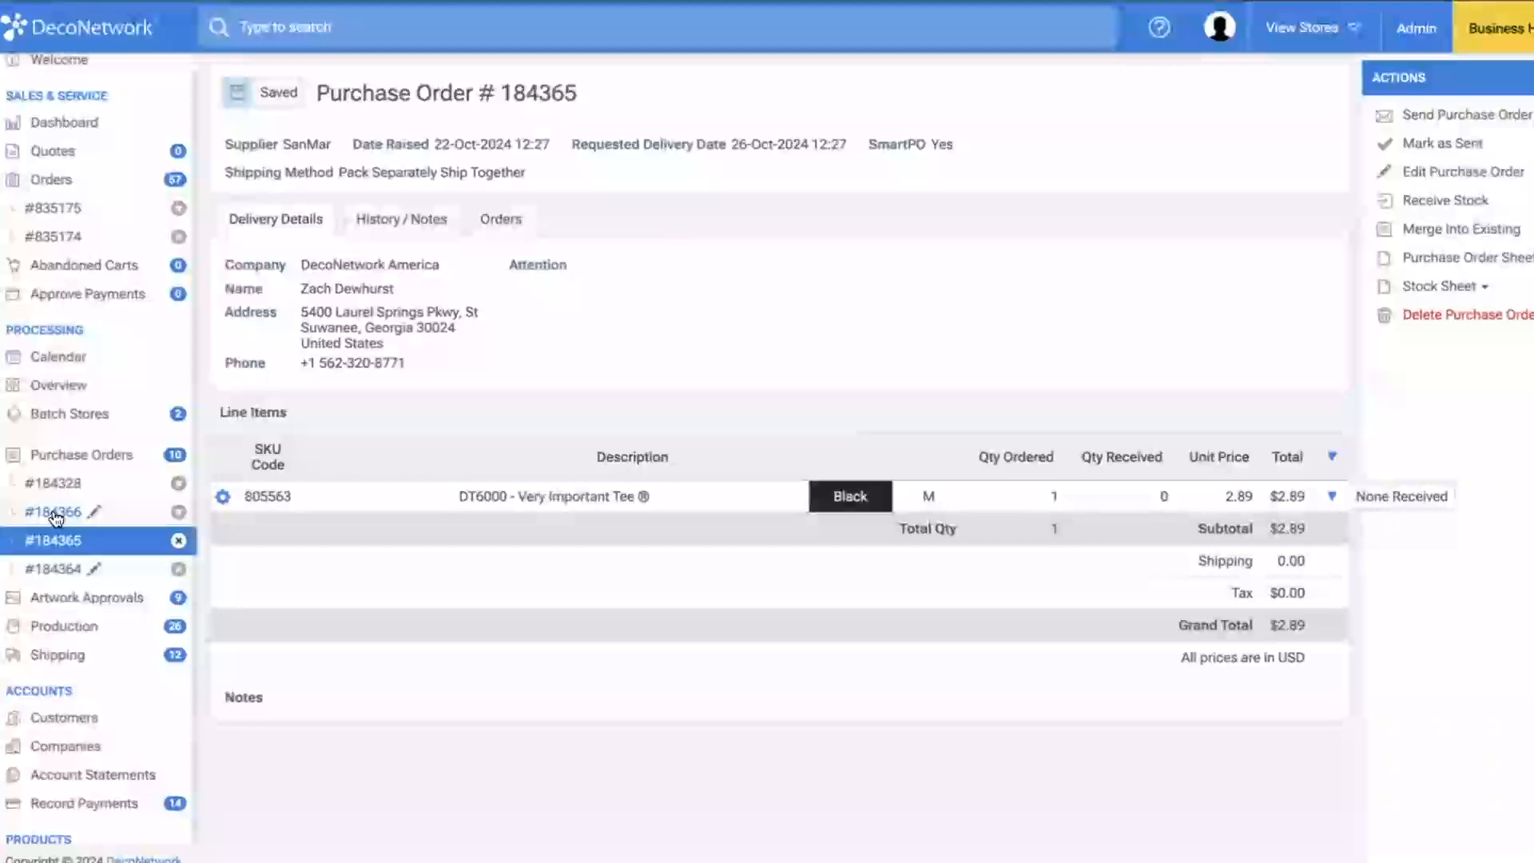
{"action": "left_click", "coordinate": [55, 512]}
{"action": "left_click", "coordinate": [52, 485]}
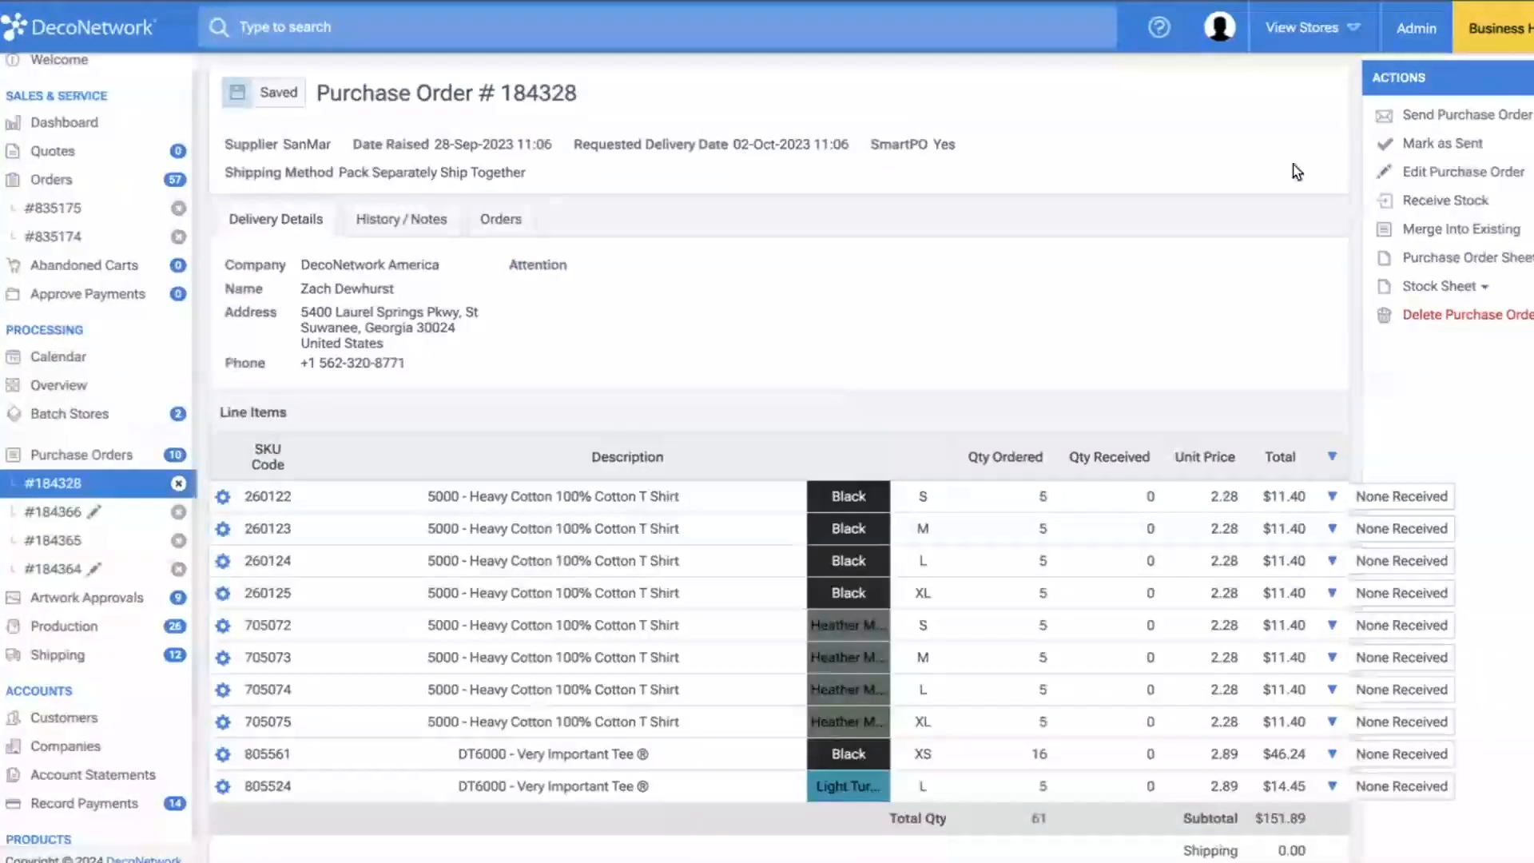
{"action": "left_click", "coordinate": [1443, 201]}
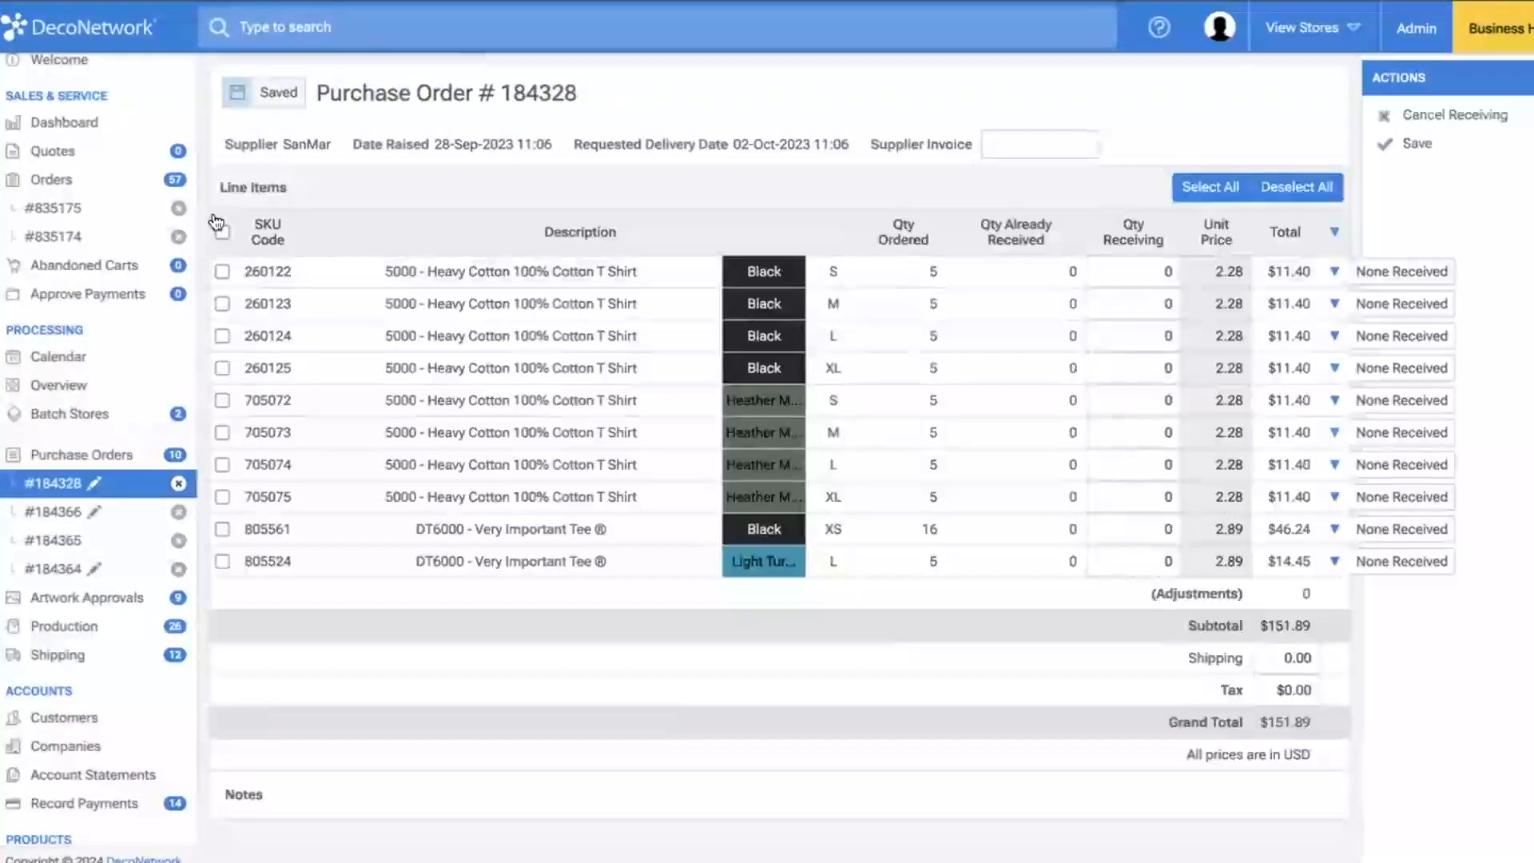
{"action": "left_click", "coordinate": [1211, 186]}
{"action": "left_click", "coordinate": [1416, 149]}
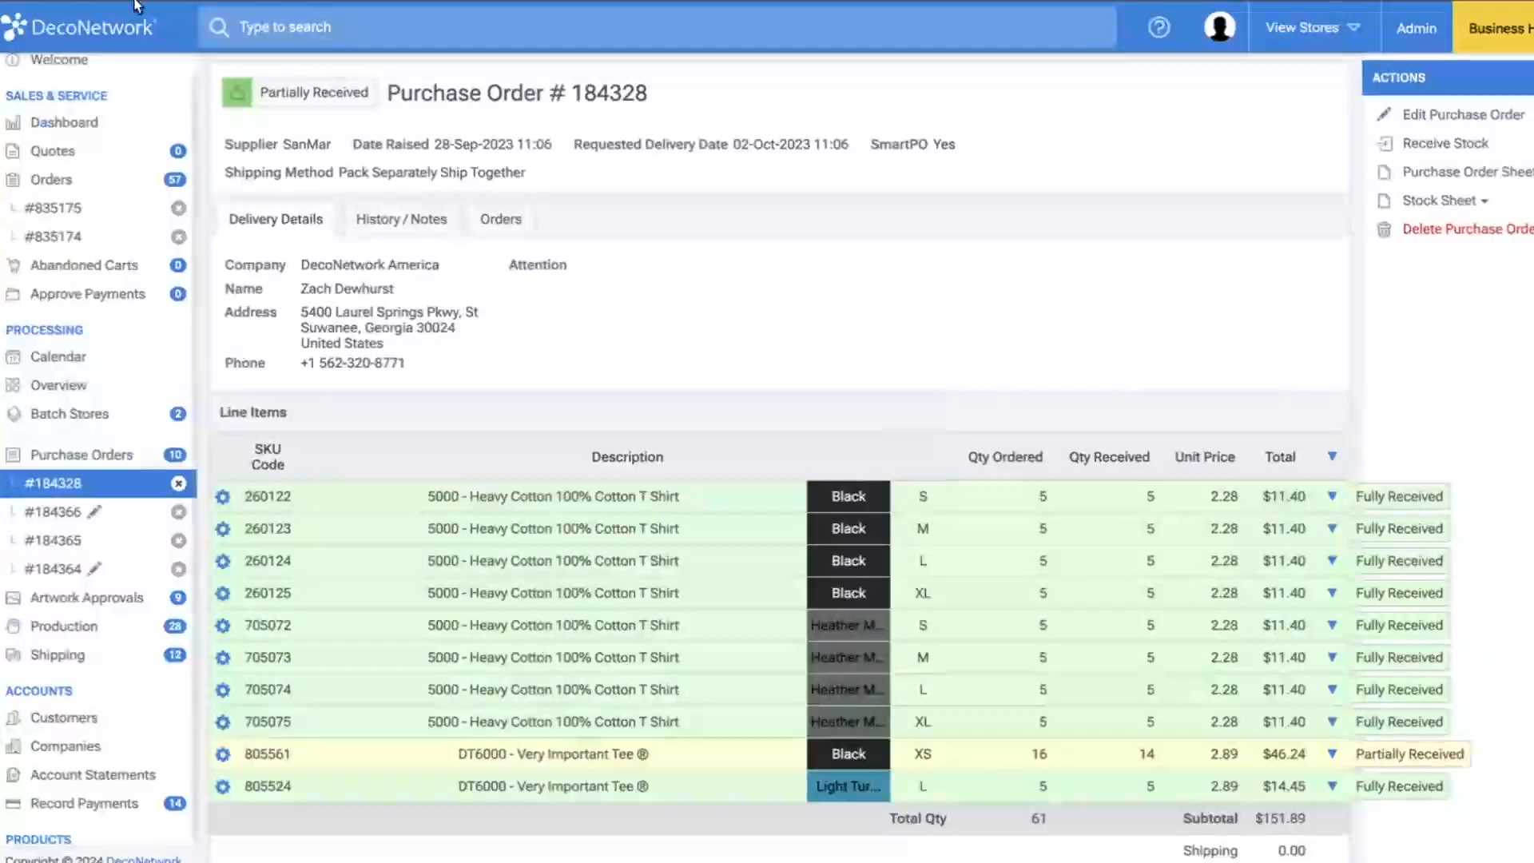
- Return to the new order and check how receiving the stock affected its XS and M production status
{"action": "left_click", "coordinate": [114, 188]}
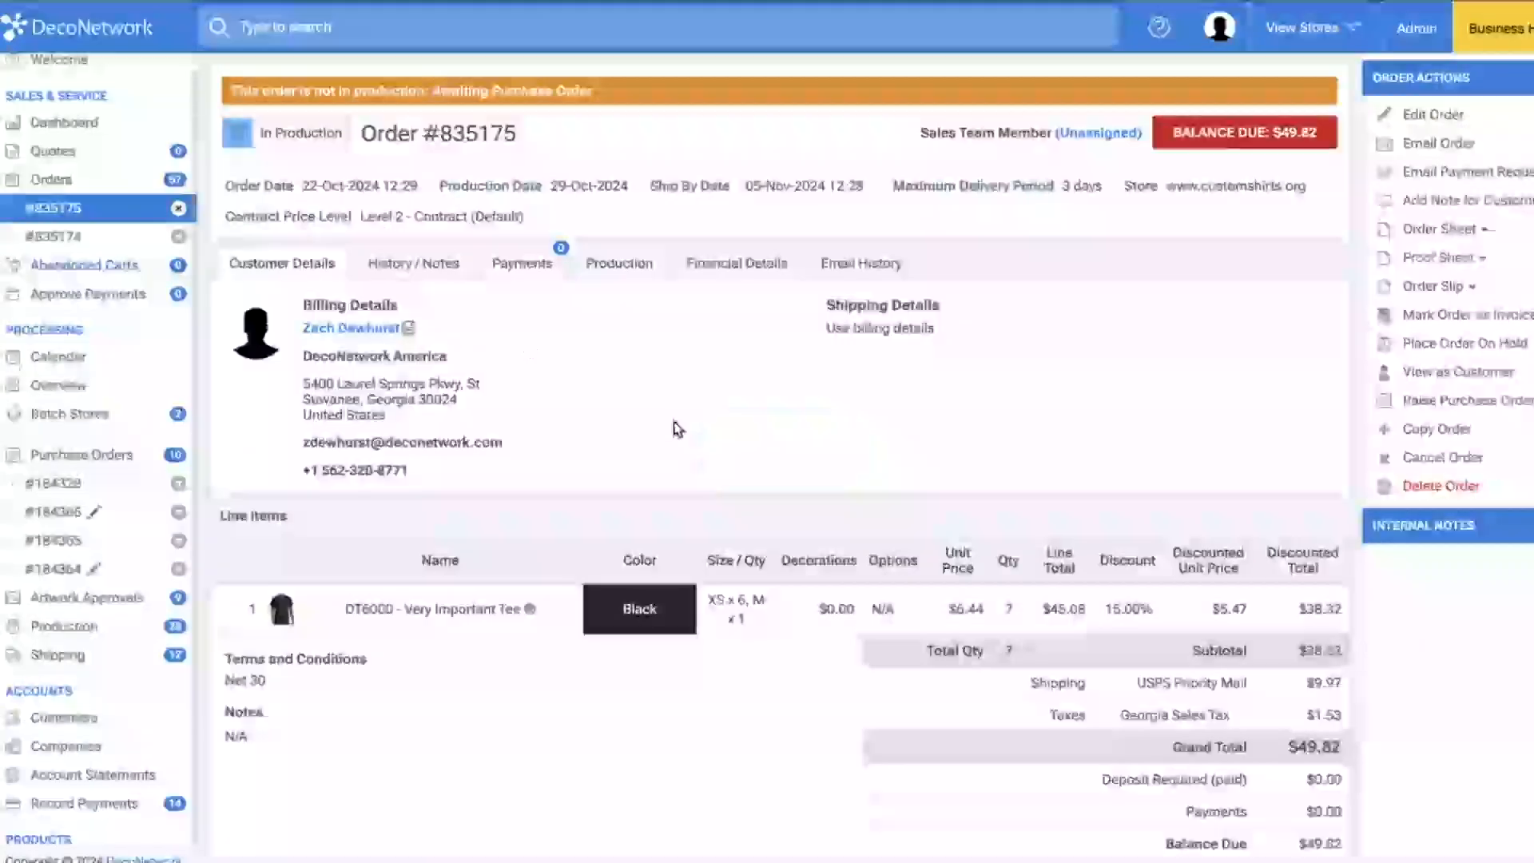
{"action": "left_click", "coordinate": [539, 256]}
{"action": "left_click", "coordinate": [612, 262]}
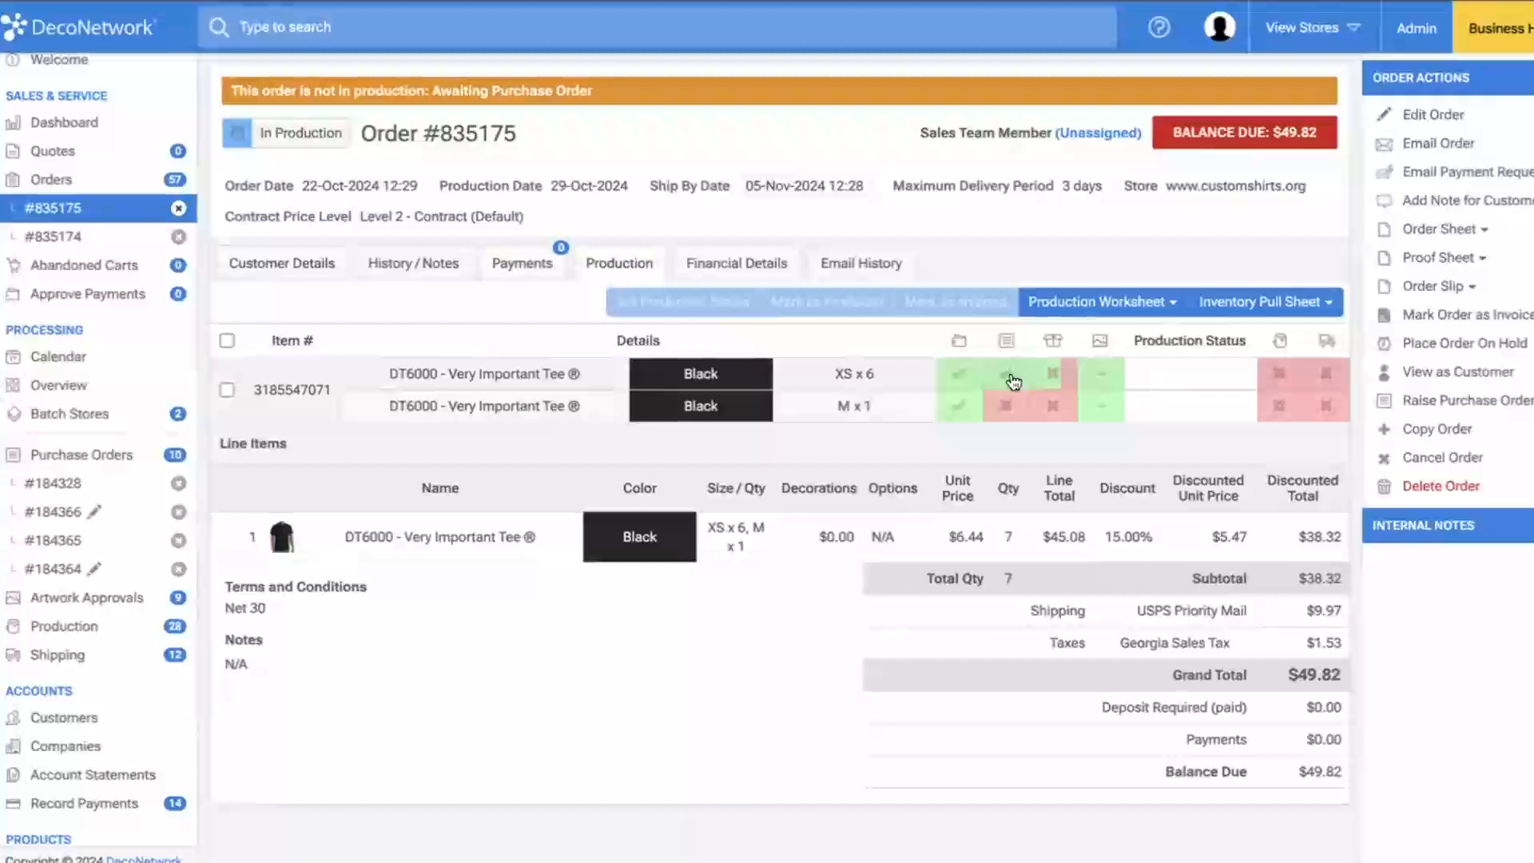
- Close the open purchase orders
{"action": "left_click", "coordinate": [180, 483]}
{"action": "left_click", "coordinate": [181, 484]}
{"action": "left_click", "coordinate": [182, 485]}
{"action": "left_click", "coordinate": [181, 485]}
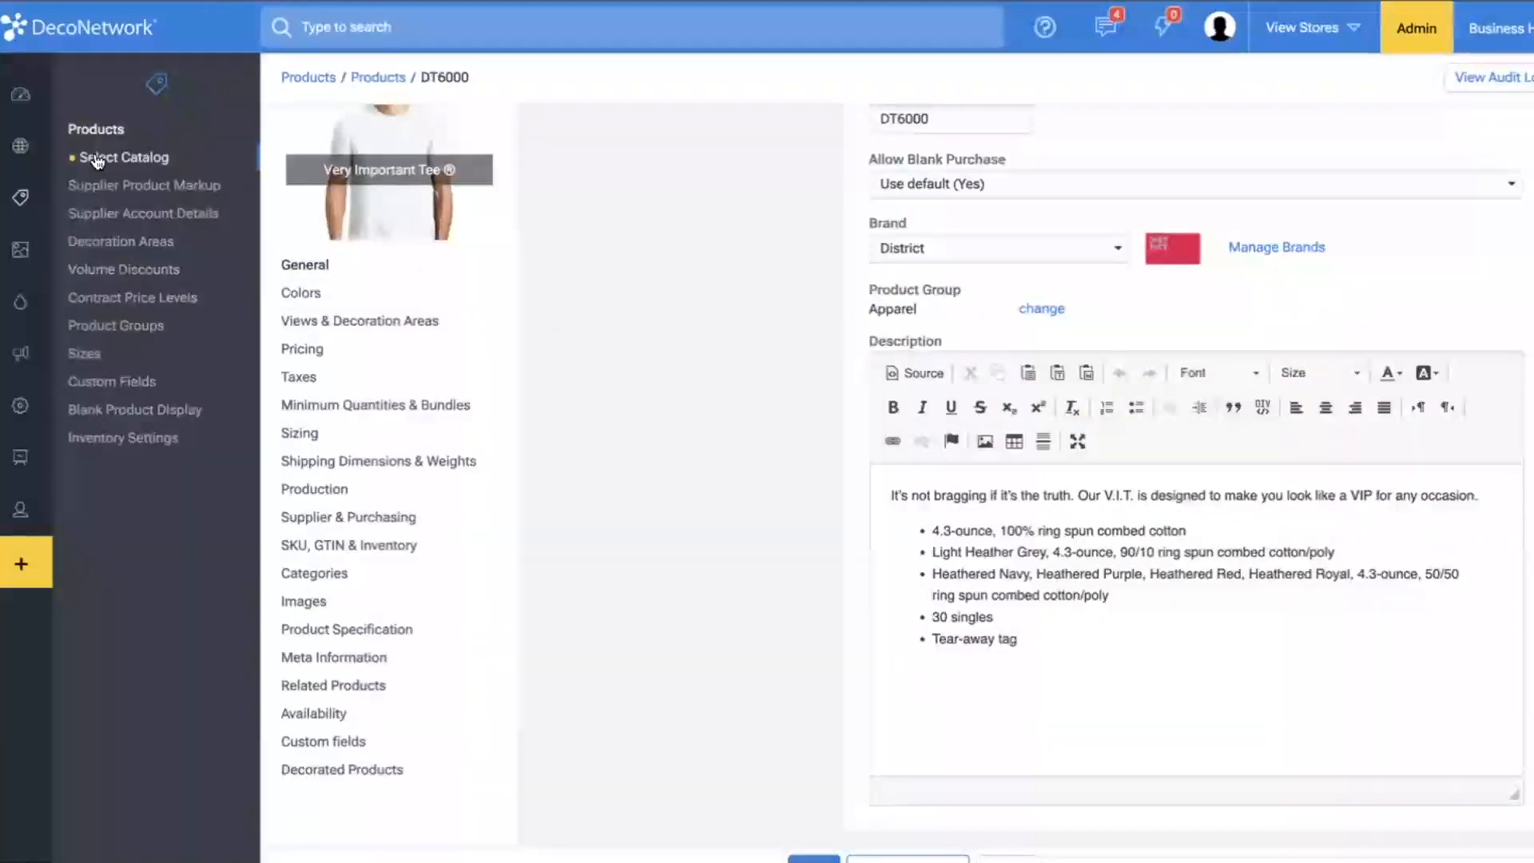
- Leave the product for the full product list, and open the Purchase Order Settings to review them
{"action": "left_click", "coordinate": [82, 132]}
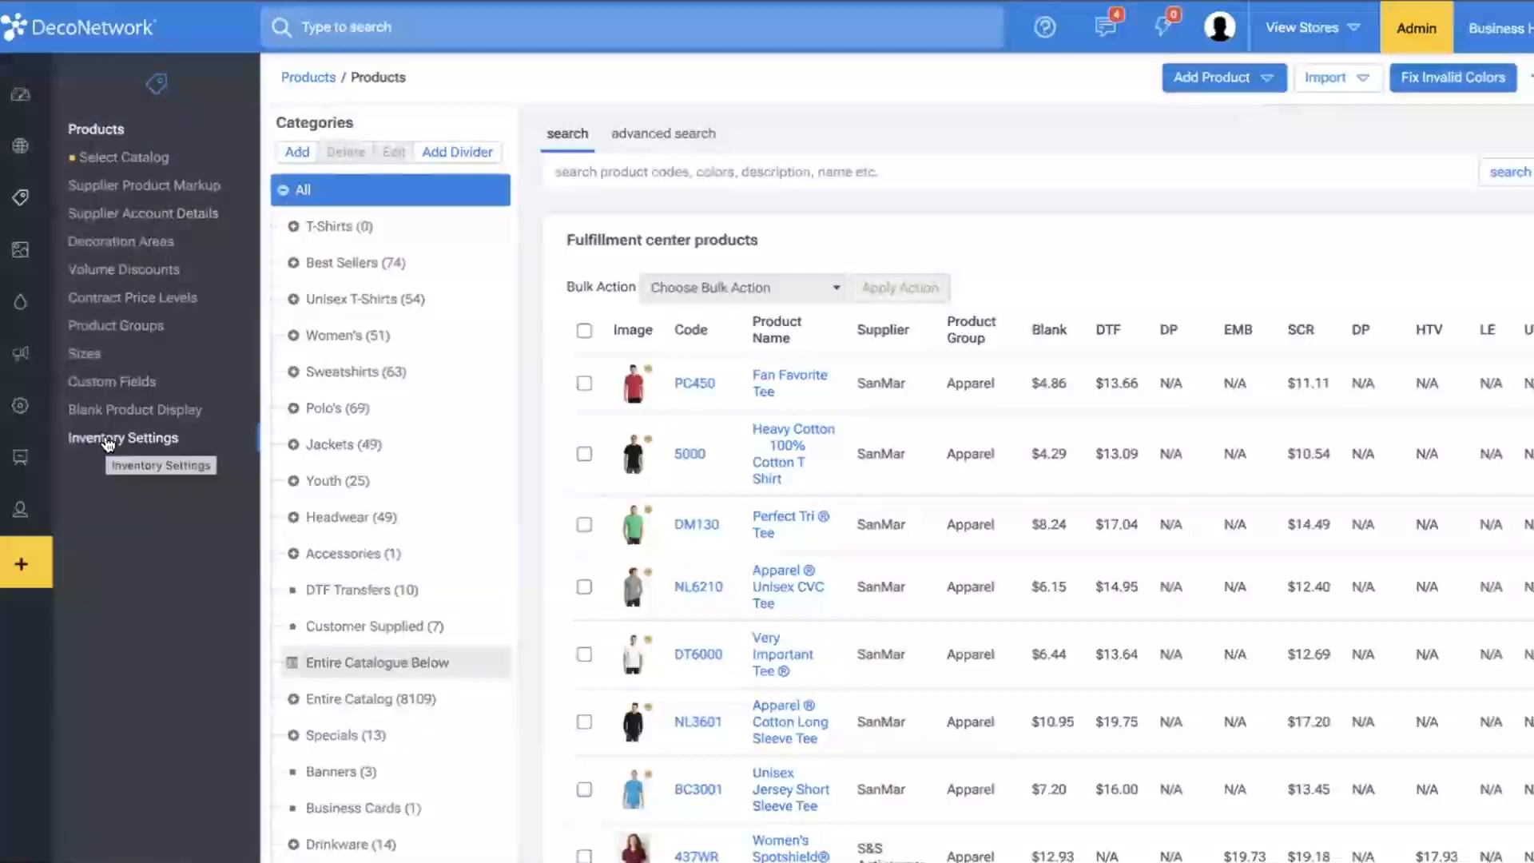
{"action": "mouse_move", "coordinate": [60, 432]}
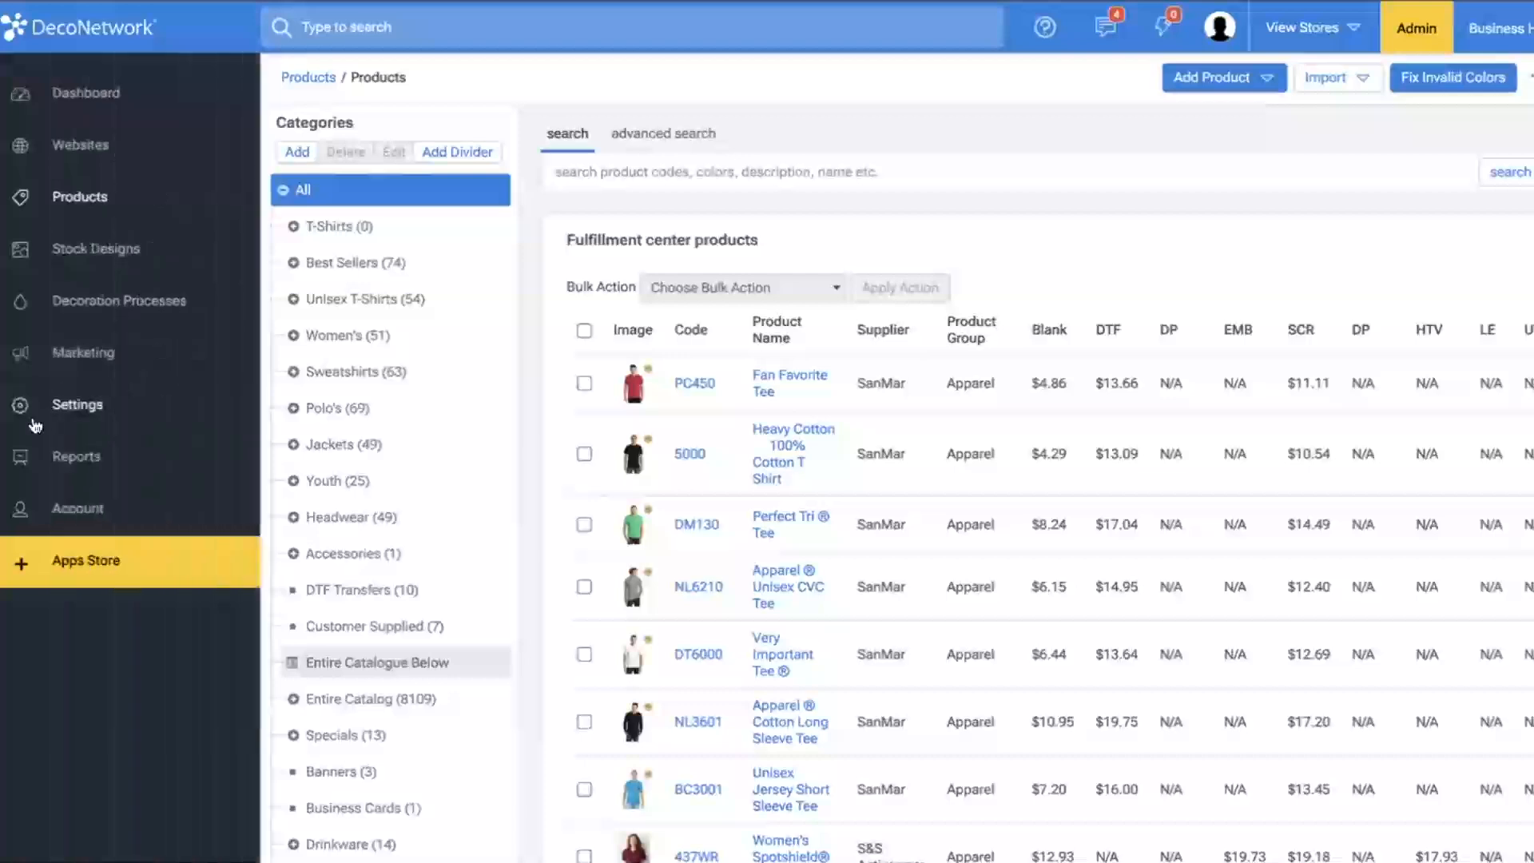
{"action": "left_click", "coordinate": [56, 416]}
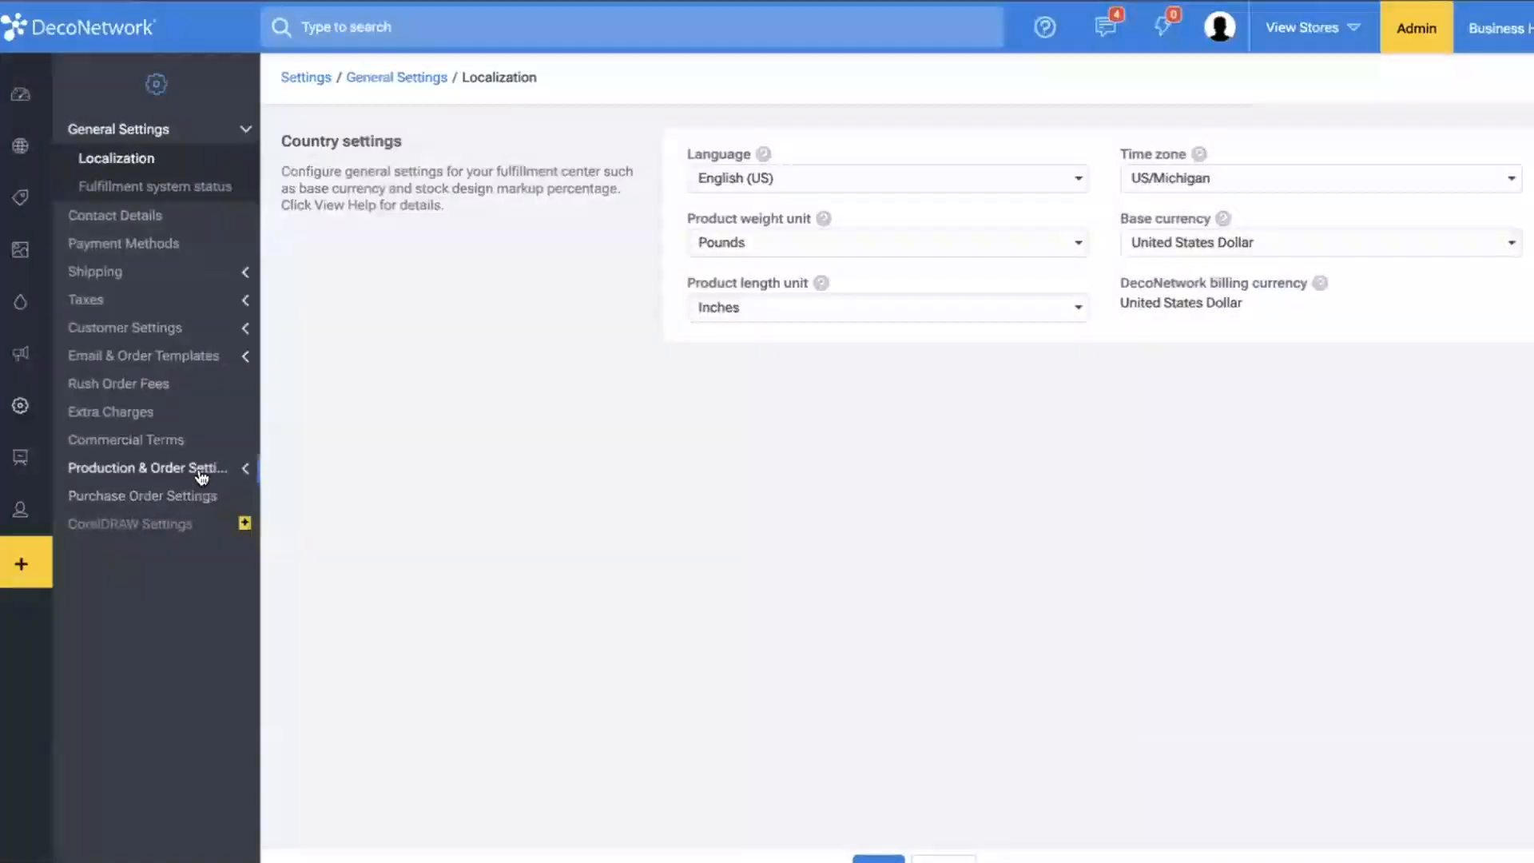
{"action": "left_click", "coordinate": [191, 497]}
{"action": "scroll", "coordinate": [625, 655], "scroll_direction": "down", "scroll_amount": 1}
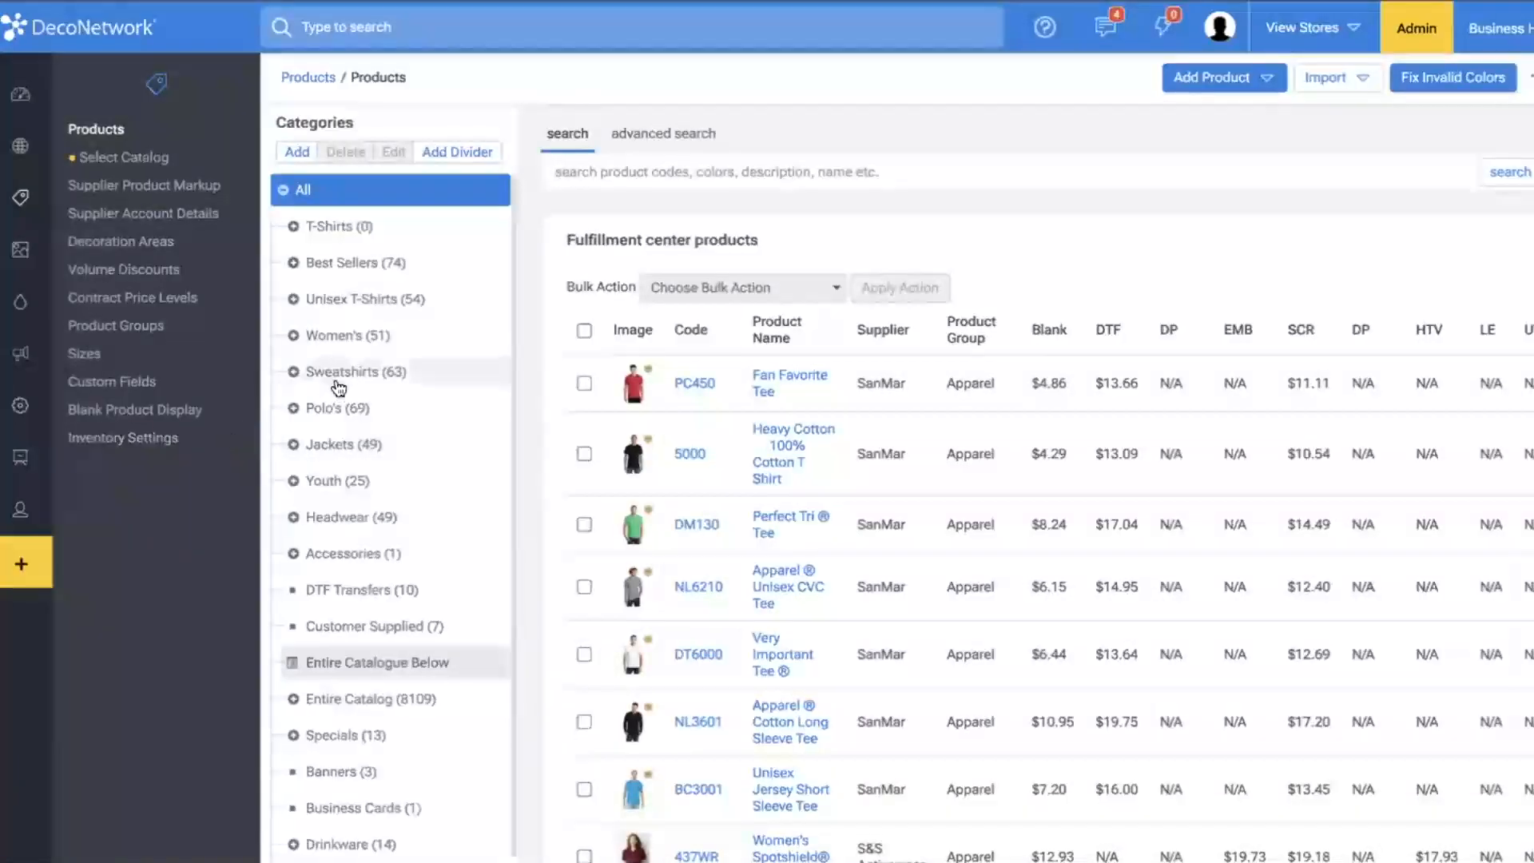
- Filter the product list with an advanced search for products that have inventory tracking enabled
{"action": "left_click", "coordinate": [704, 136]}
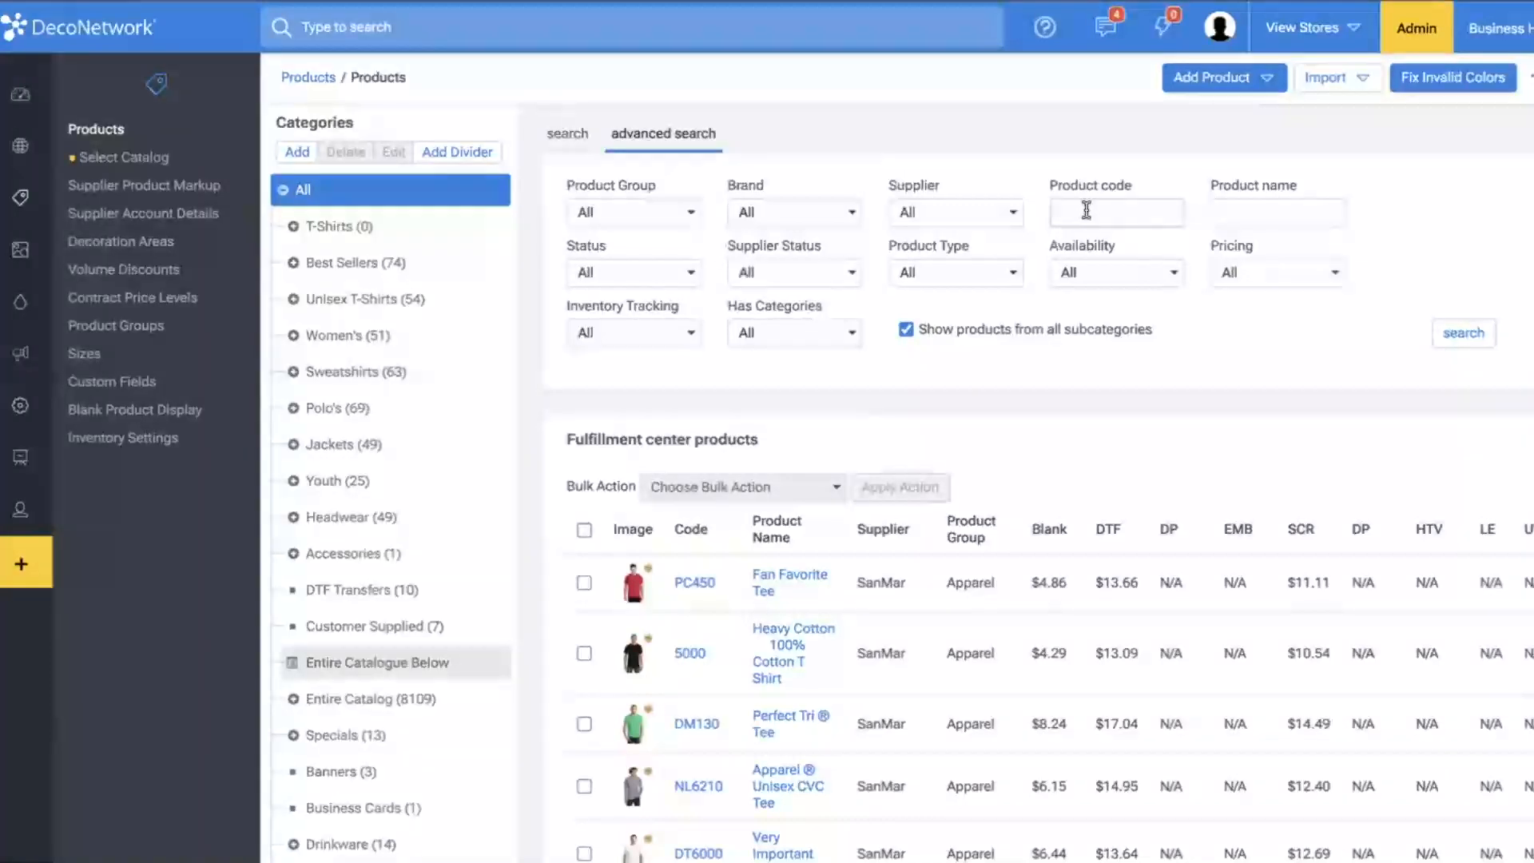
{"action": "left_click", "coordinate": [676, 333]}
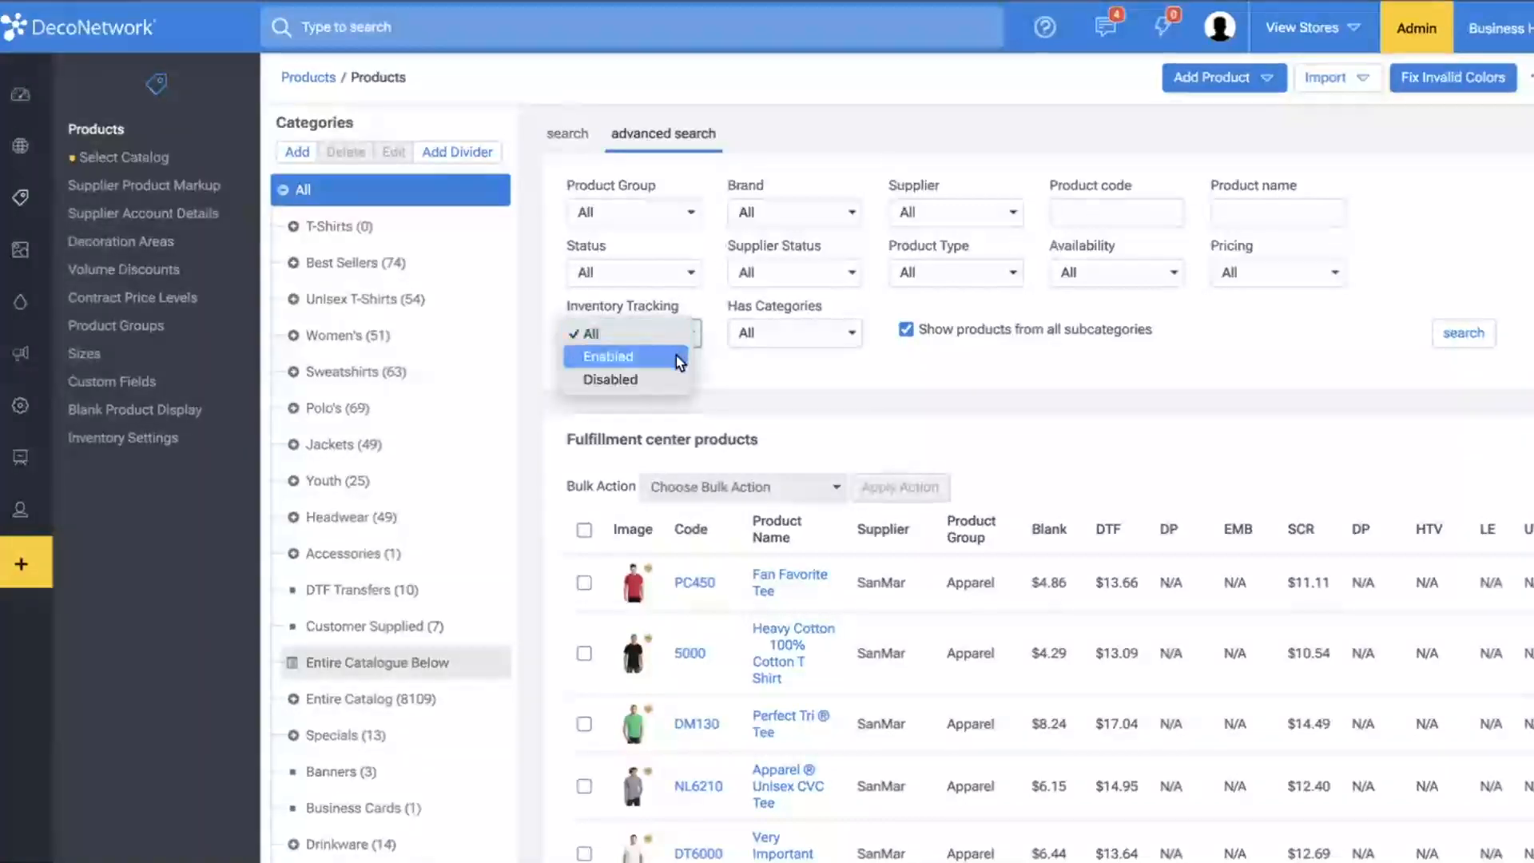
{"action": "left_click", "coordinate": [676, 357]}
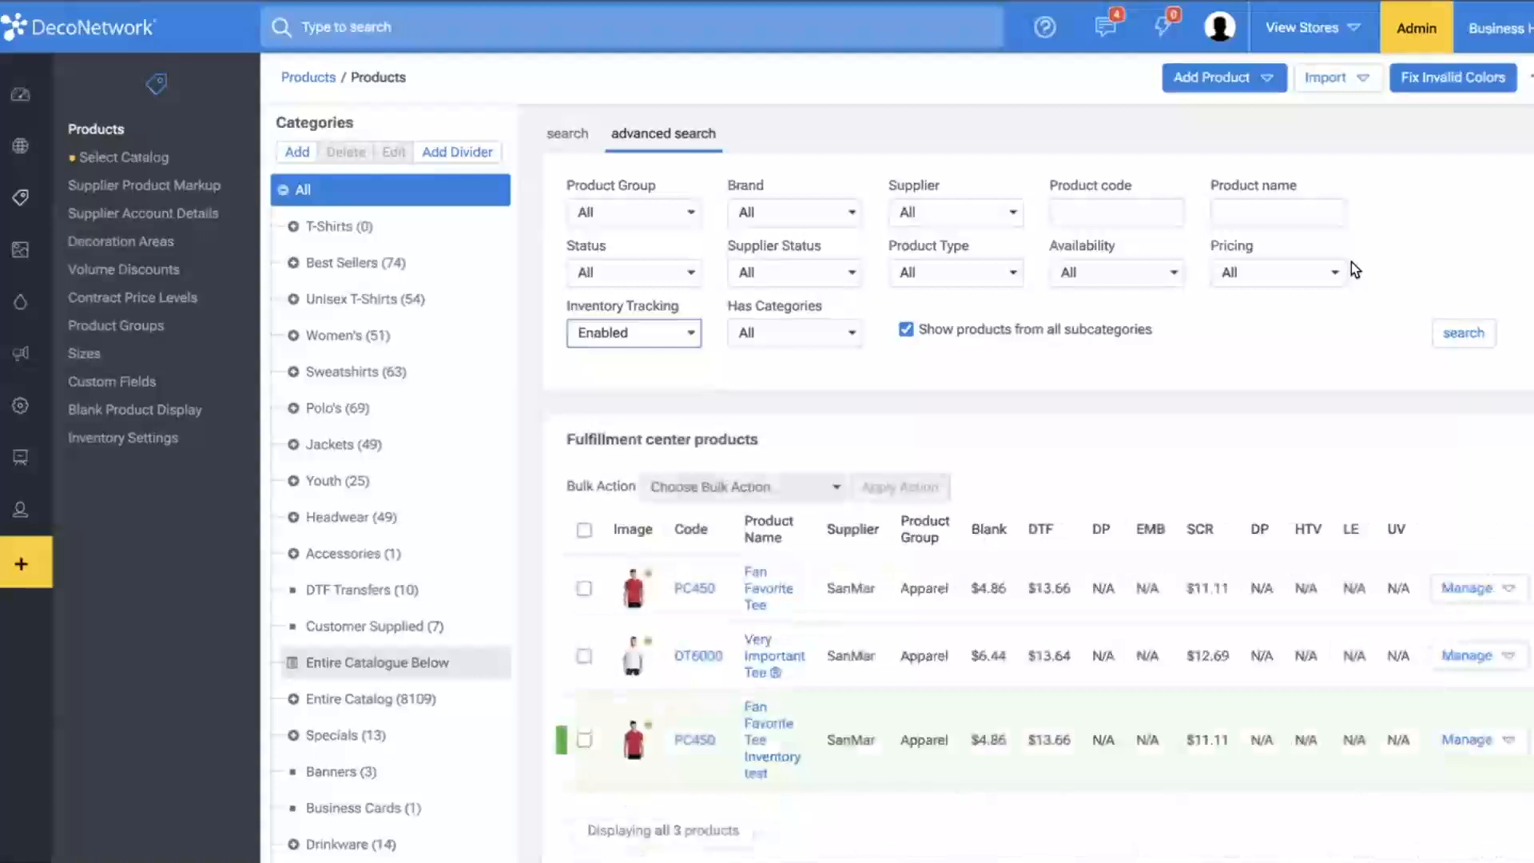
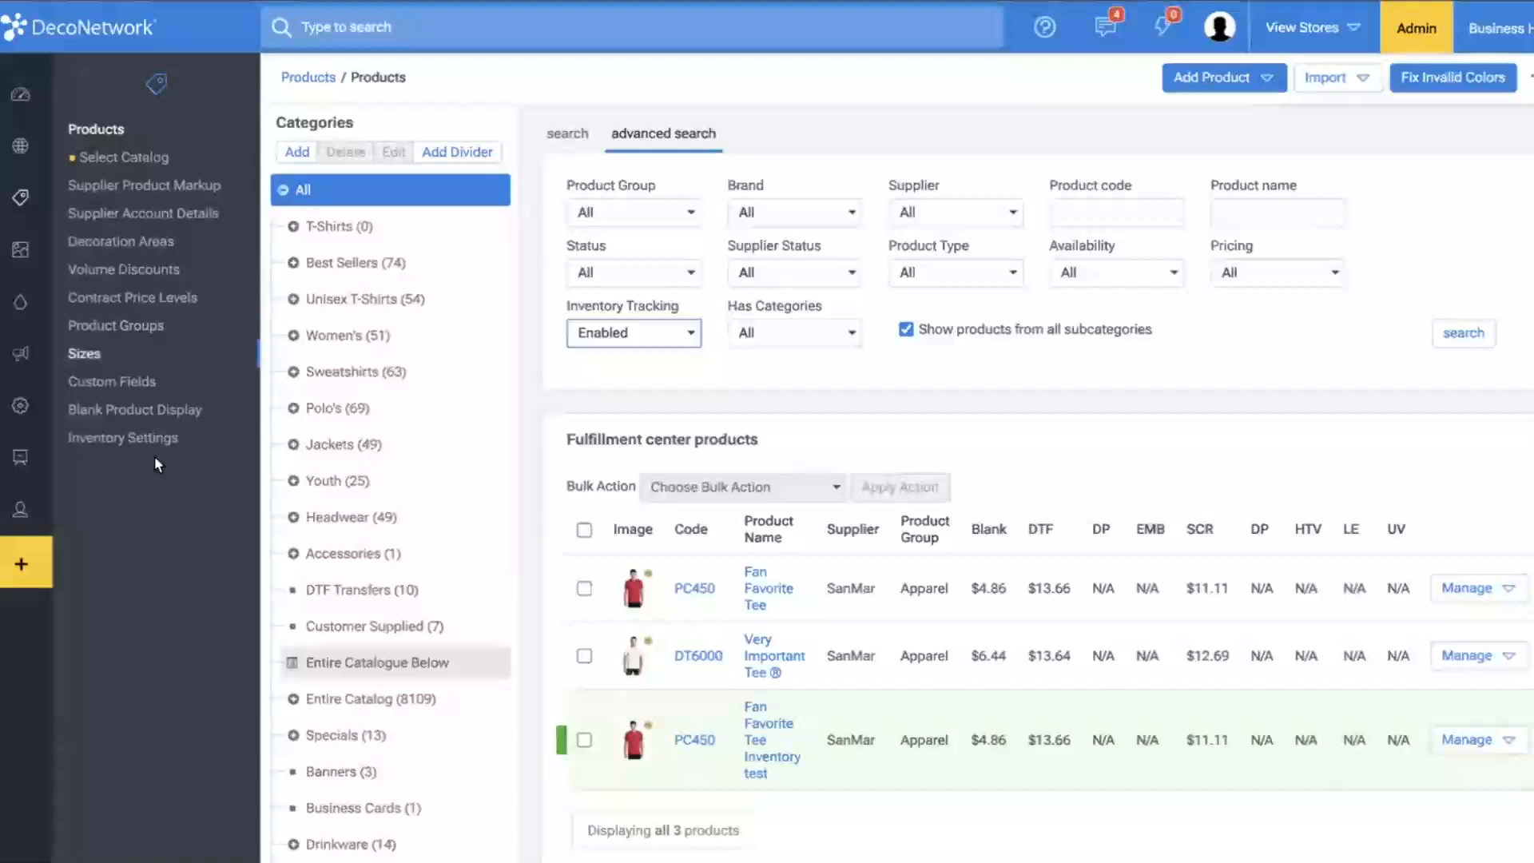
- Open the Purchase Order Settings and review the available purchase order overage behaviors
{"action": "mouse_move", "coordinate": [82, 448]}
{"action": "left_click", "coordinate": [76, 405]}
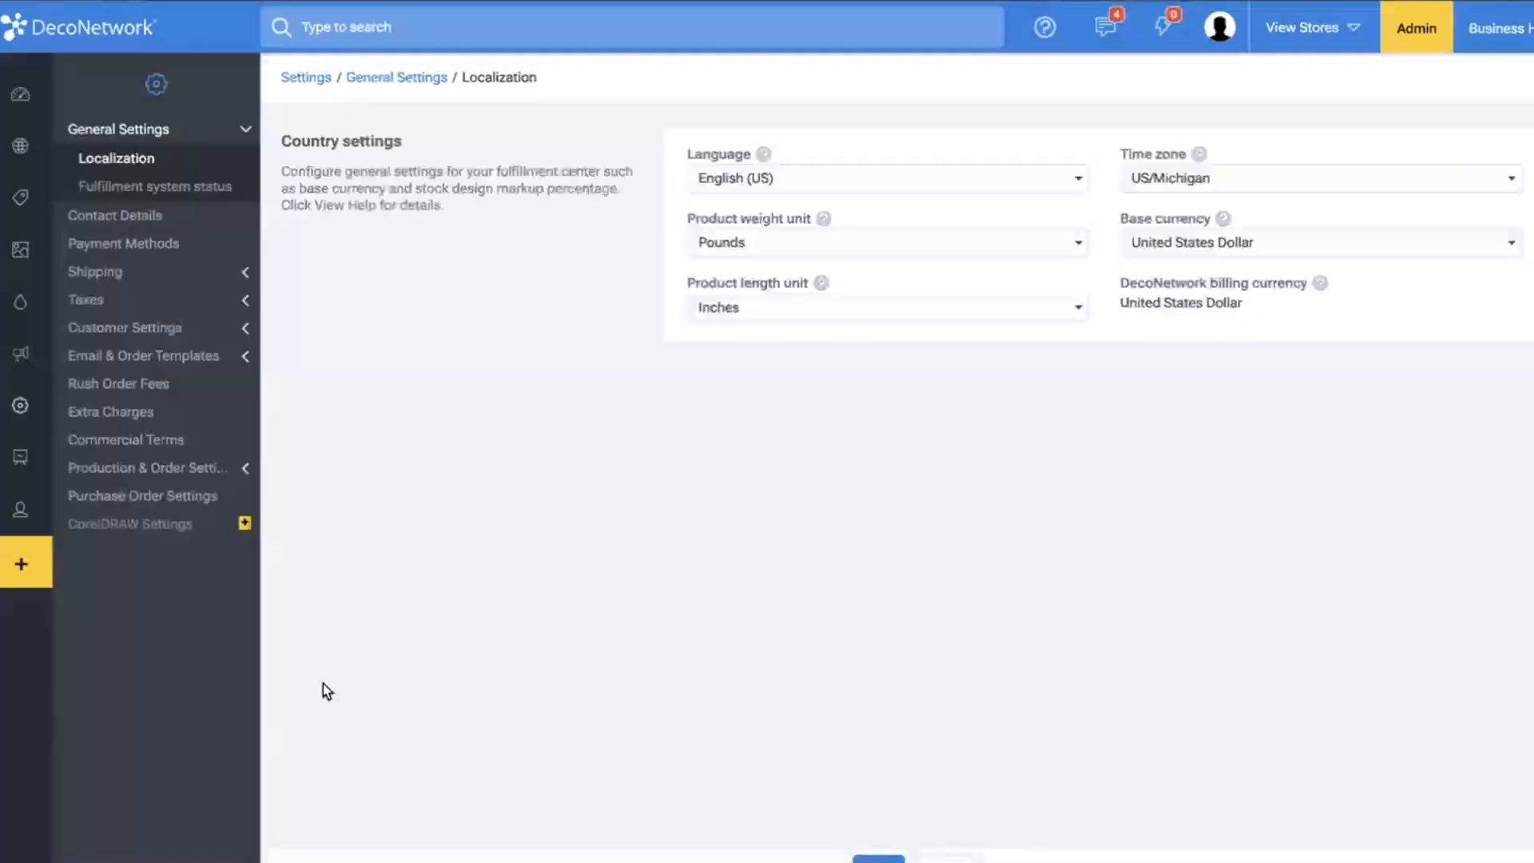
{"action": "left_click", "coordinate": [161, 497]}
{"action": "scroll", "coordinate": [531, 563], "scroll_direction": "down", "scroll_amount": 1}
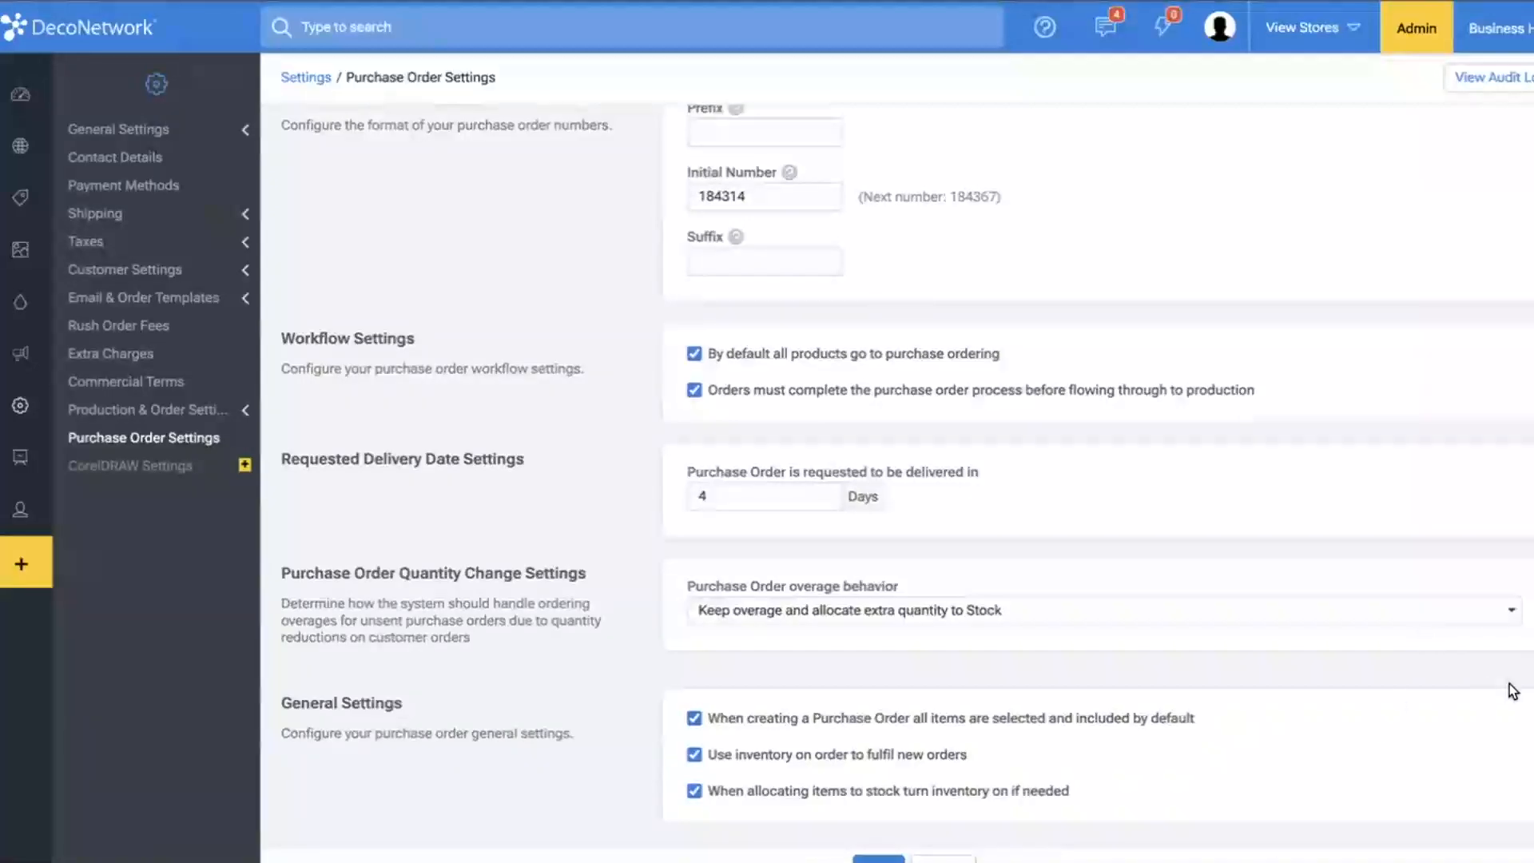
{"action": "left_click", "coordinate": [1375, 596]}
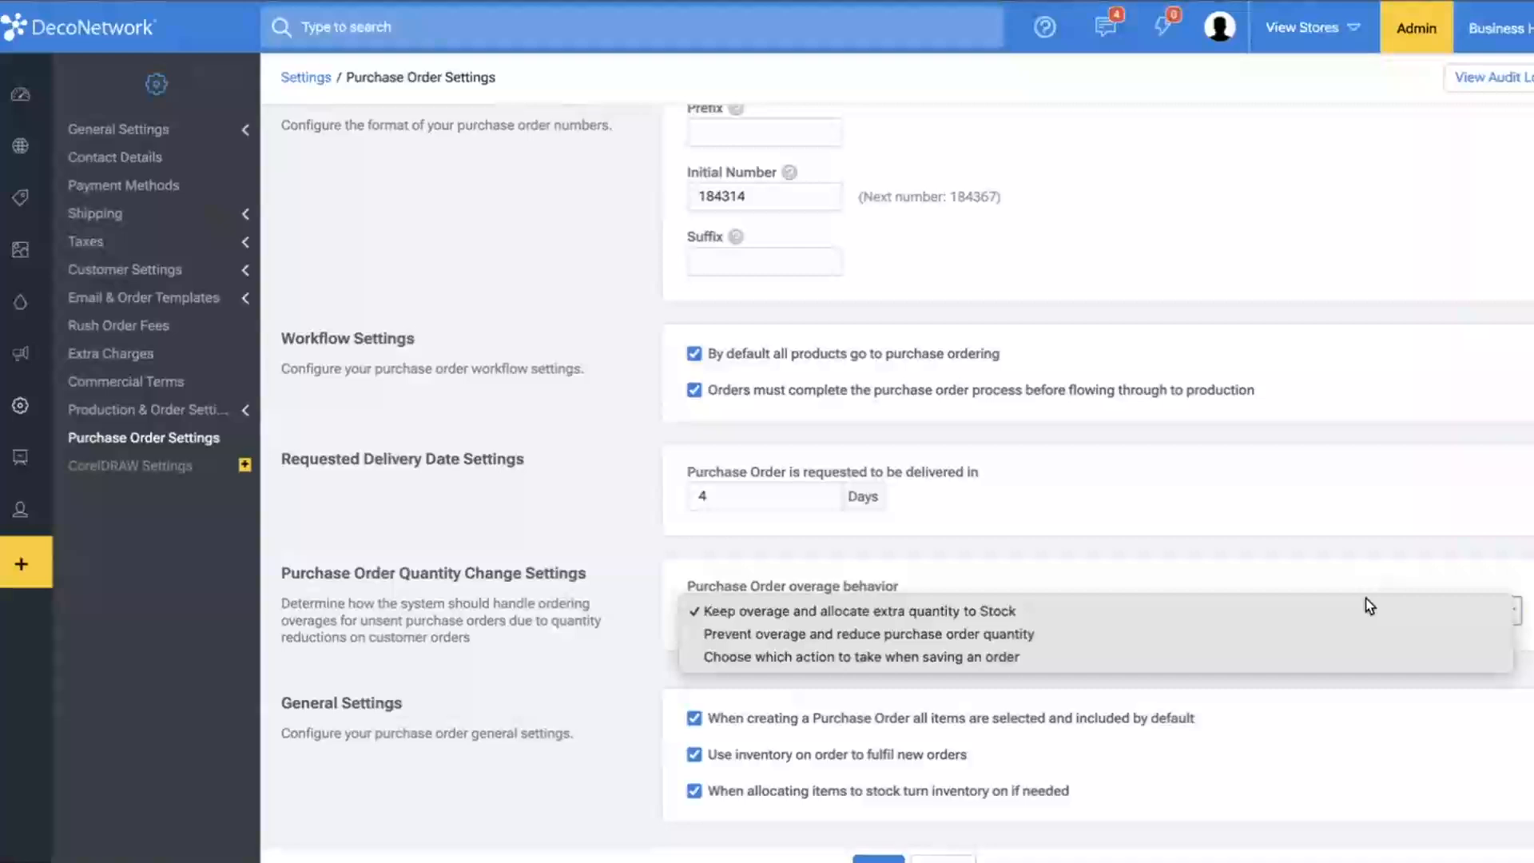
{"action": "left_click", "coordinate": [1367, 605]}
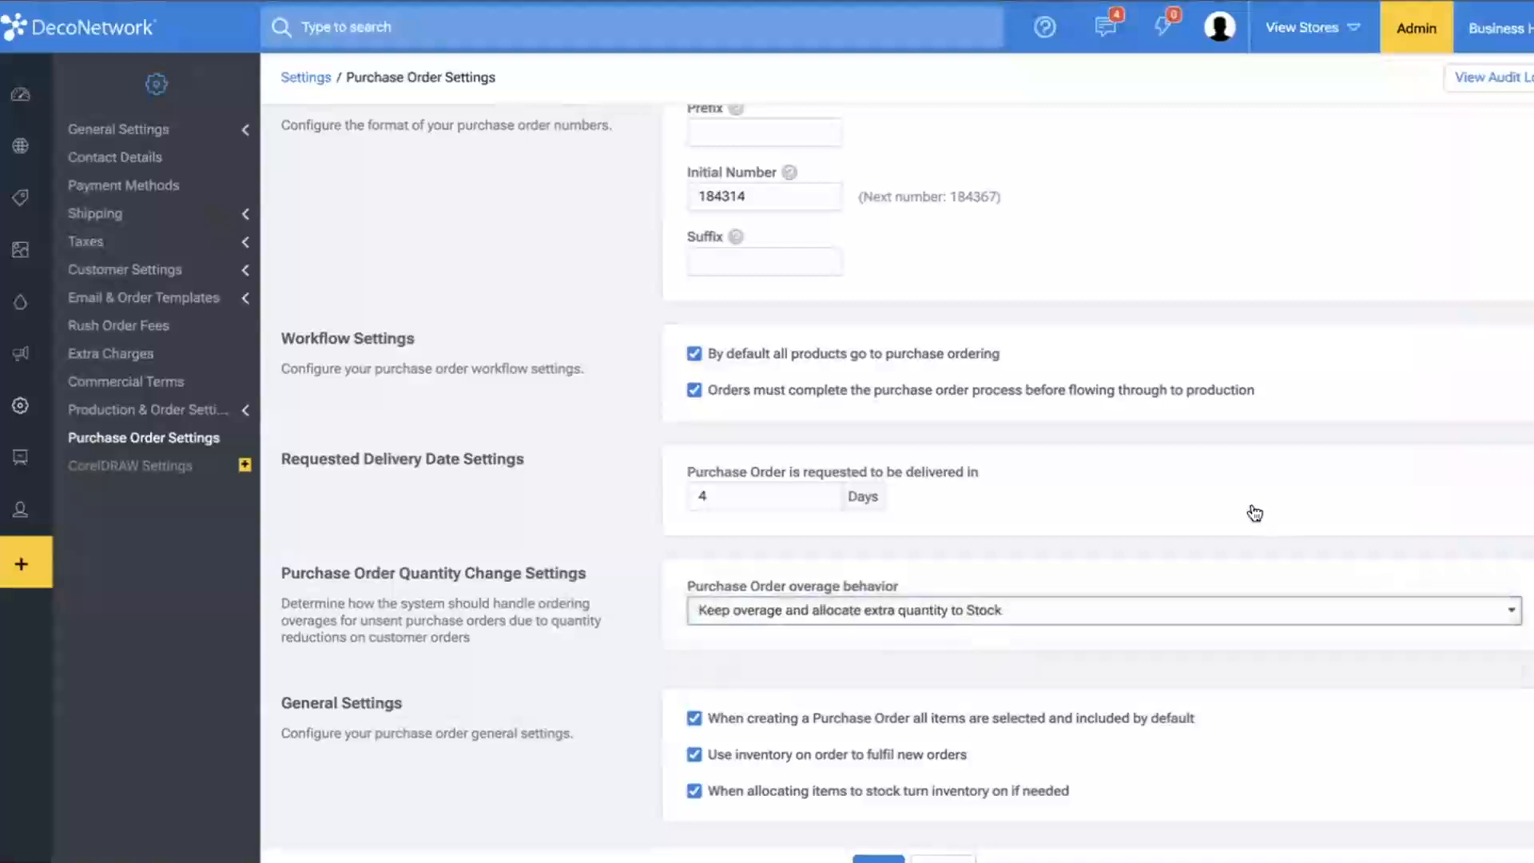
- Disable turning inventory on when allocating items to stock, and recheck the overage behavior choices without changing the selection
{"action": "left_click", "coordinate": [898, 795]}
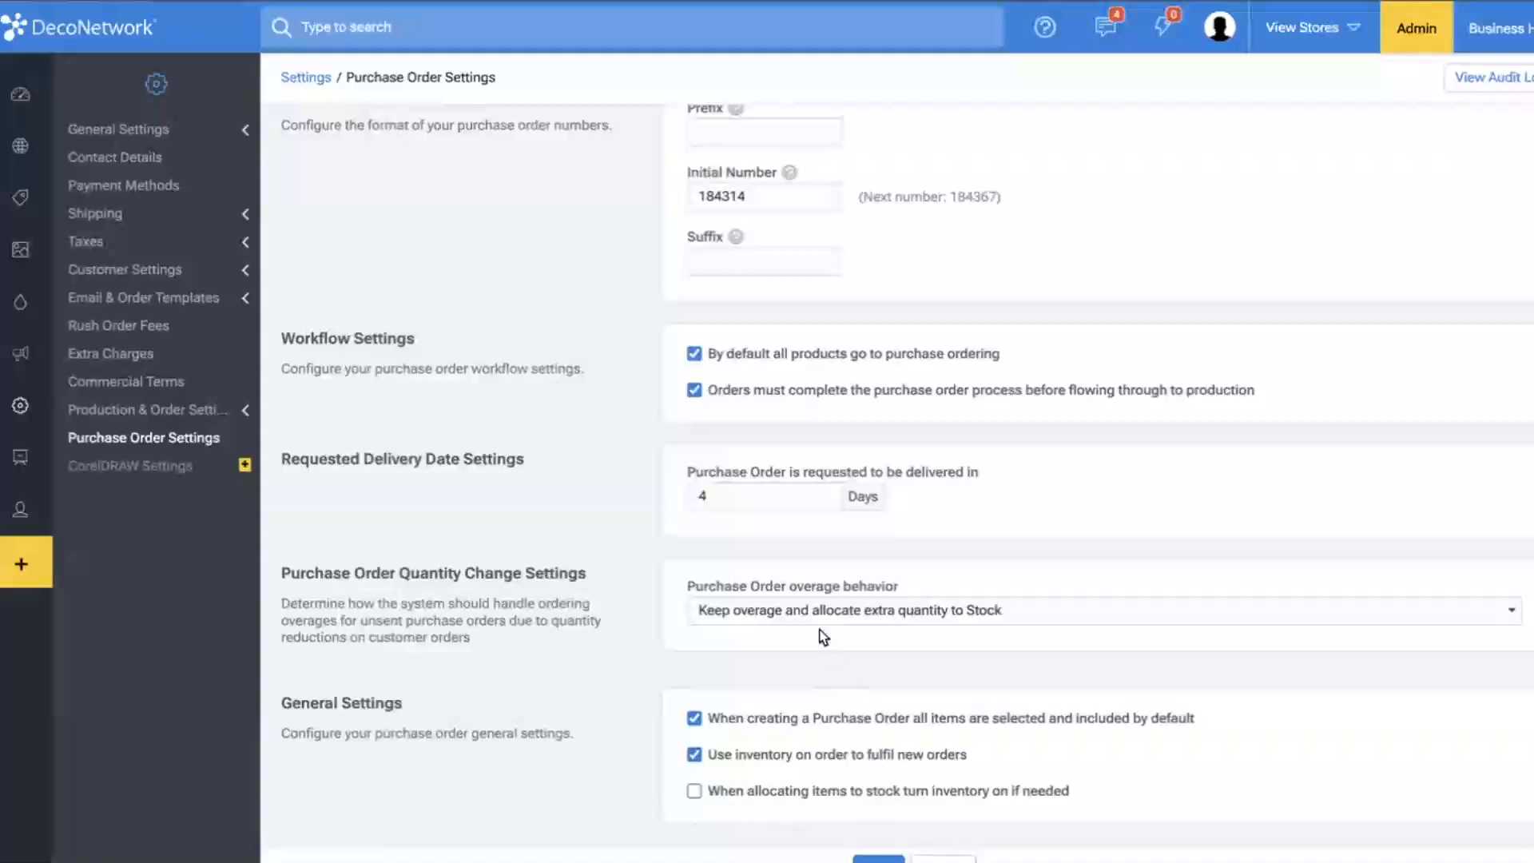
{"action": "left_click", "coordinate": [849, 610]}
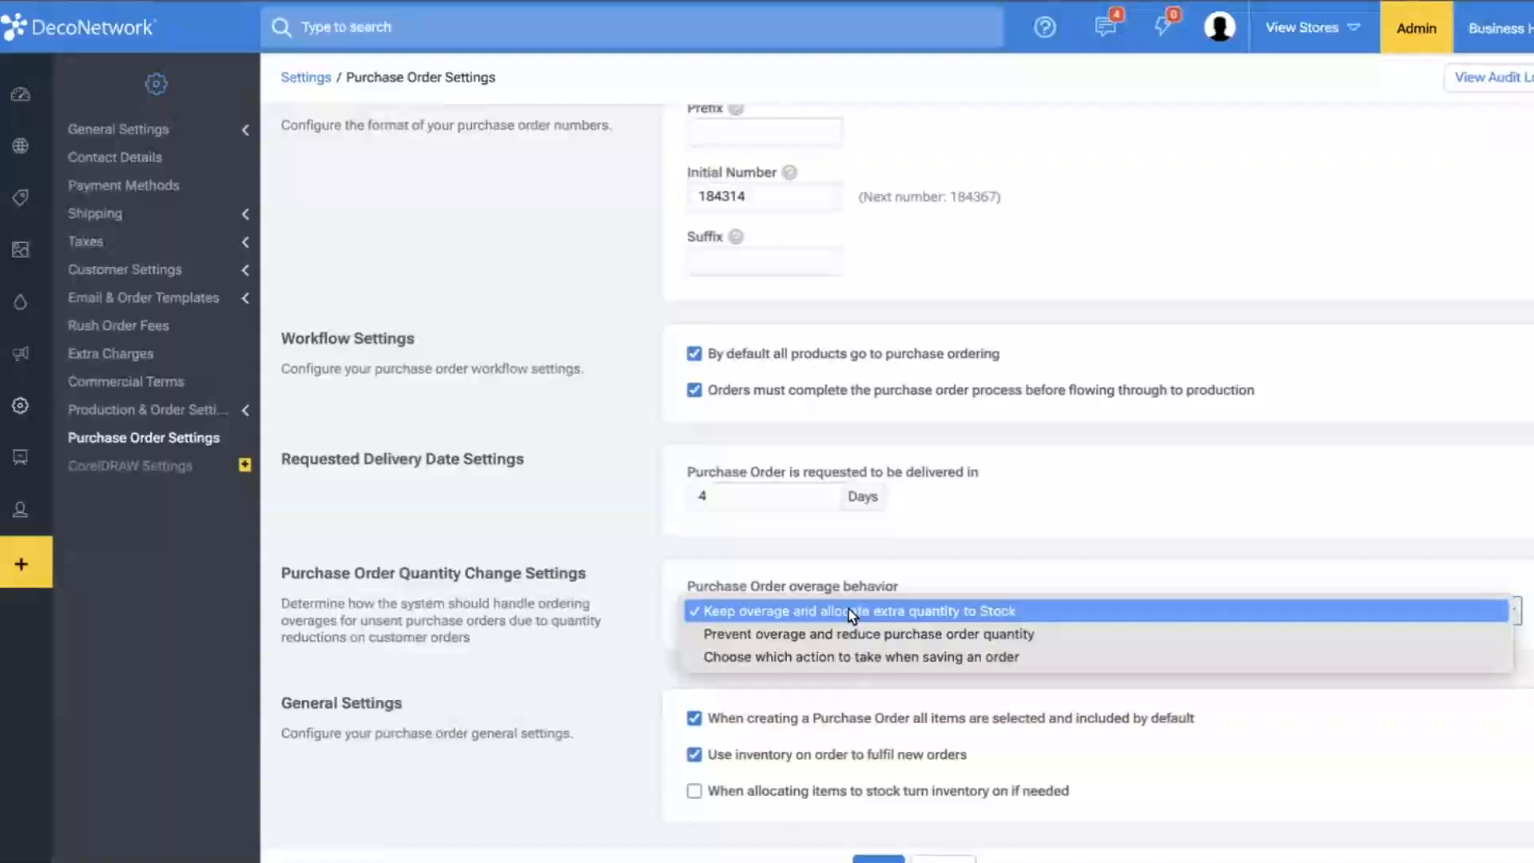
{"action": "left_click", "coordinate": [1057, 831]}
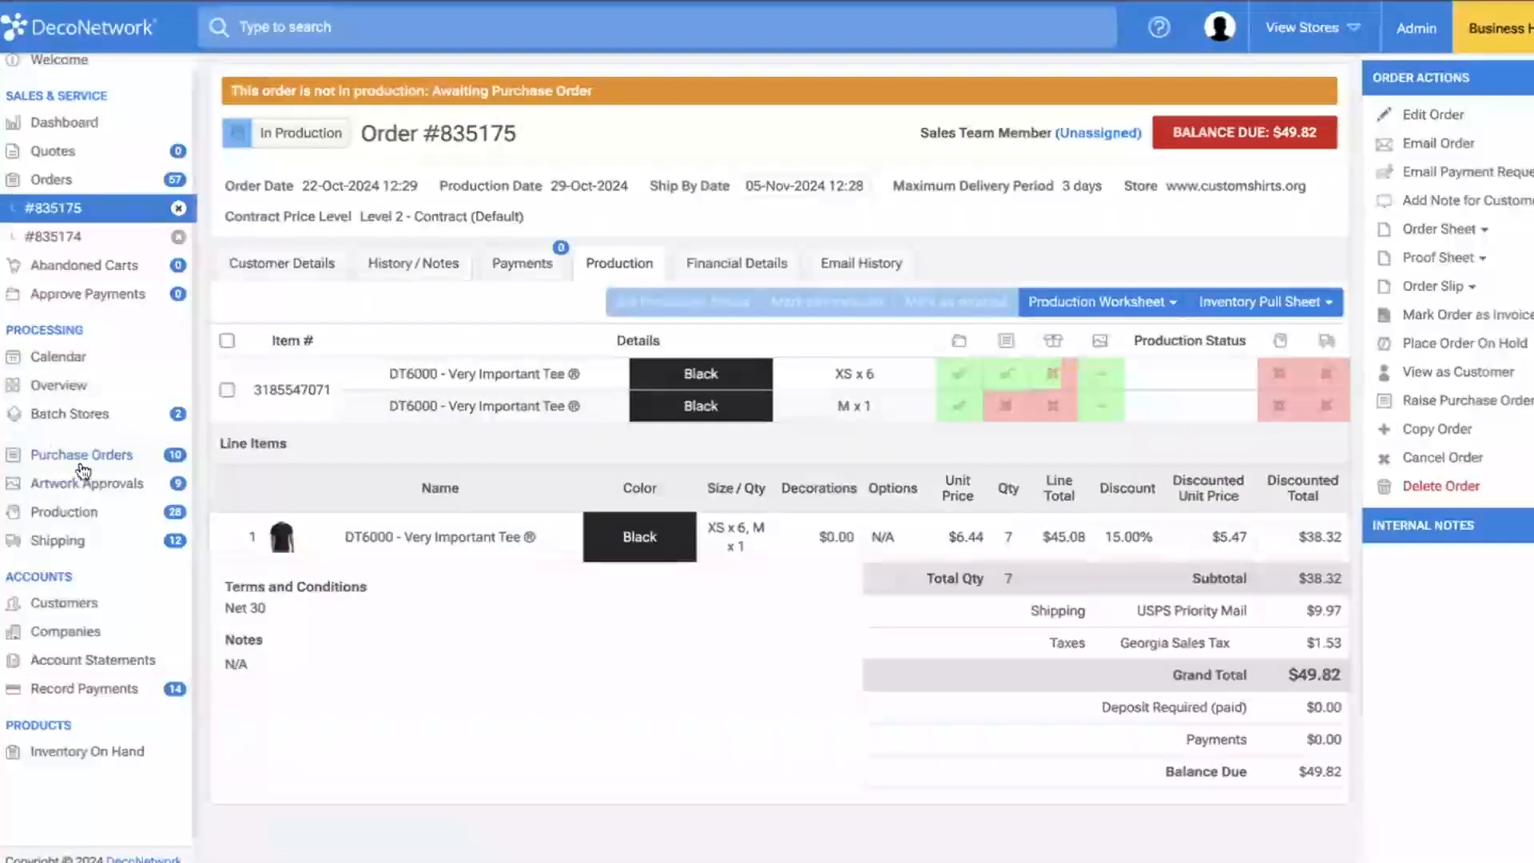
- Open the saved SanMar purchase order for $28.90 raised 22-Oct-2024 and examine the order and stock allocation of its size L tees
{"action": "left_click", "coordinate": [82, 460]}
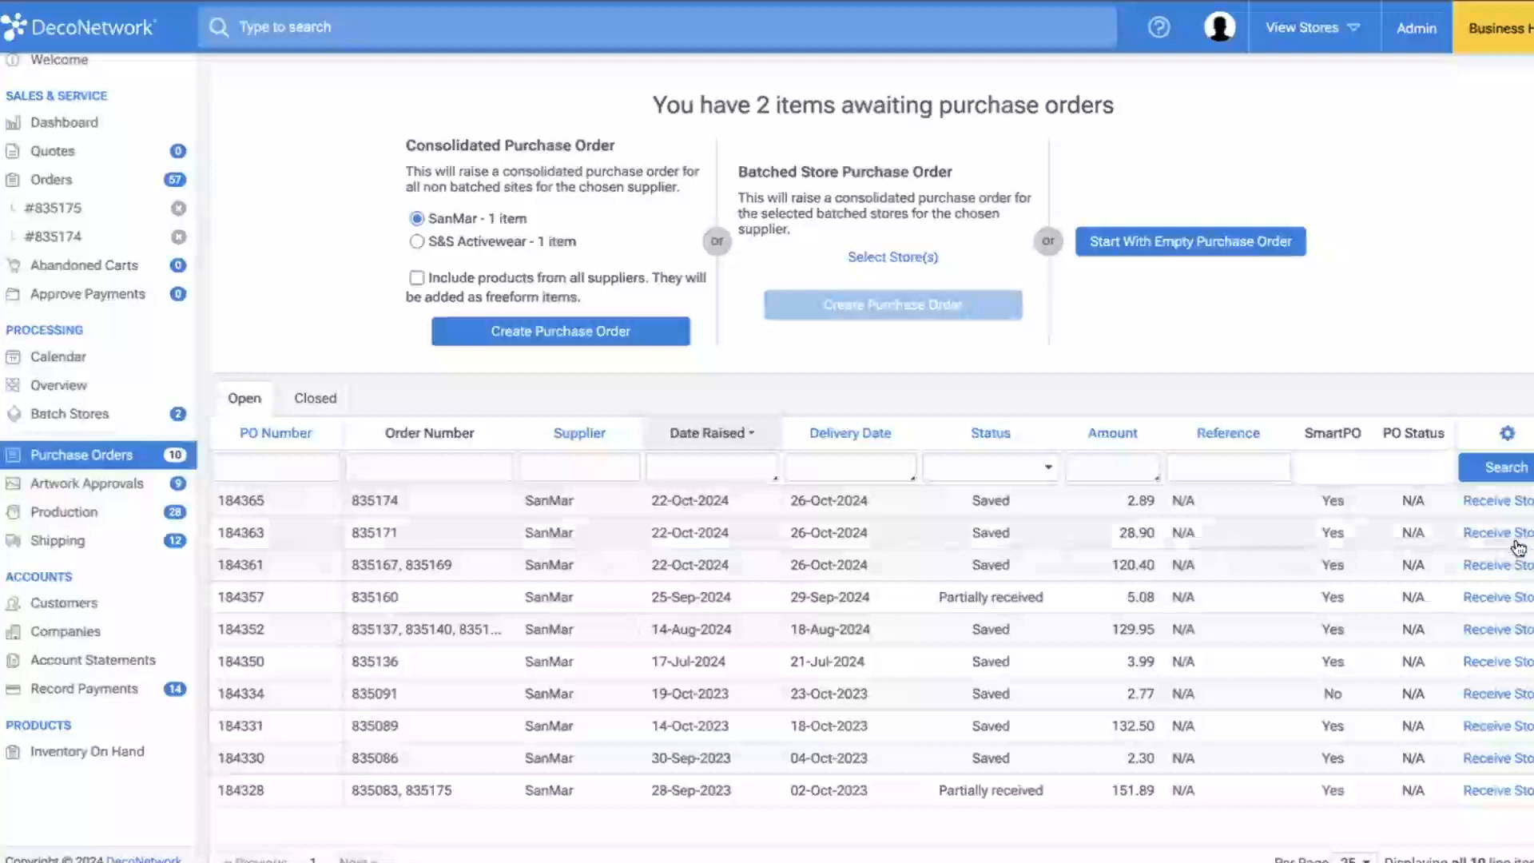
{"action": "left_click", "coordinate": [1400, 529]}
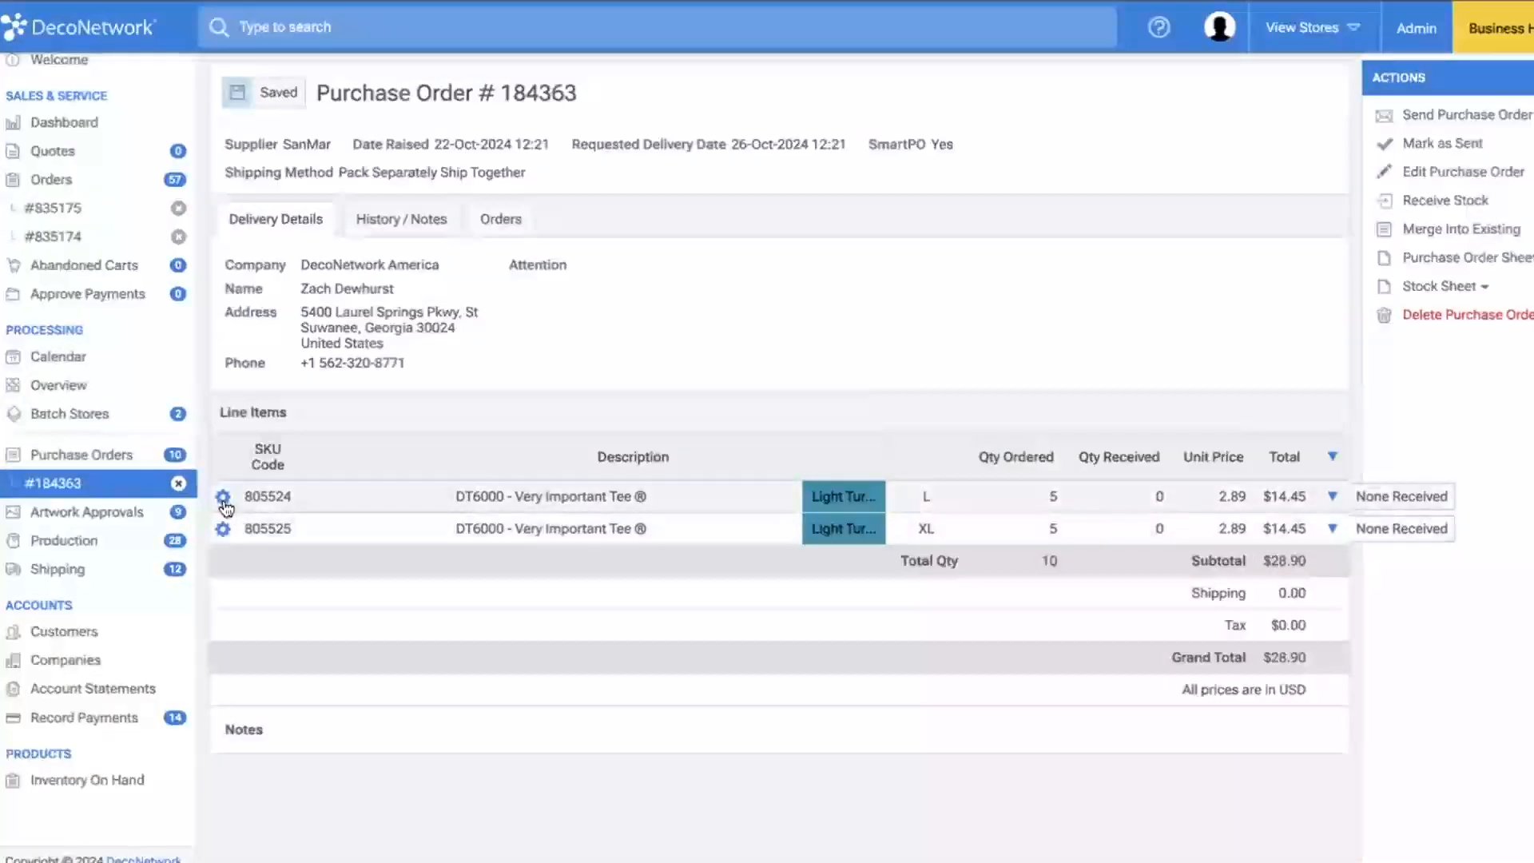
{"action": "left_click", "coordinate": [224, 501]}
{"action": "left_click", "coordinate": [1332, 496]}
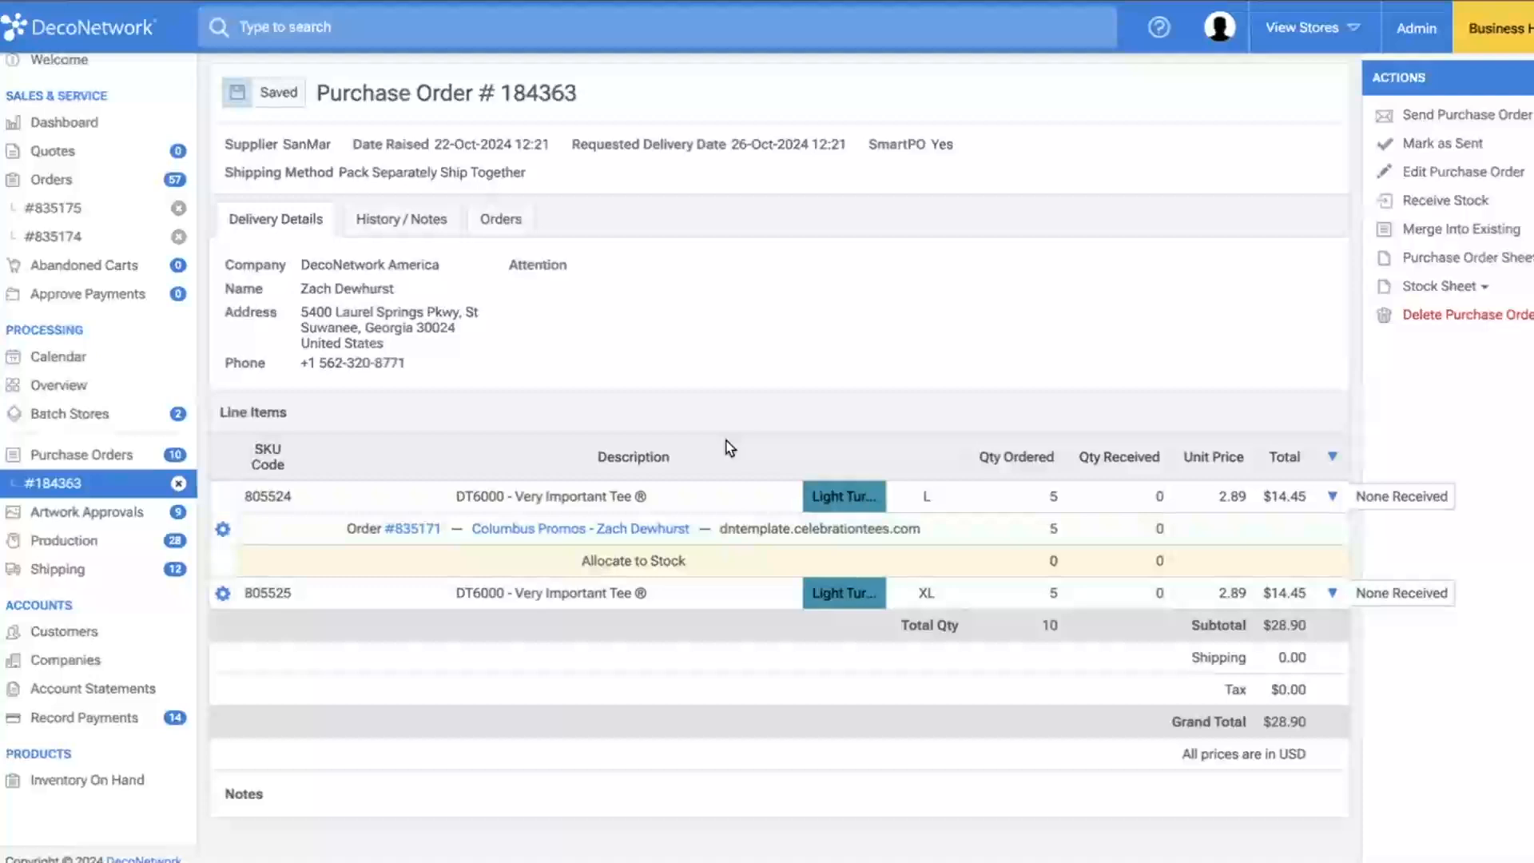
- Select all items awaiting production and check the option to download their worksheets as one PDF, without downloading them
{"action": "left_click", "coordinate": [56, 544]}
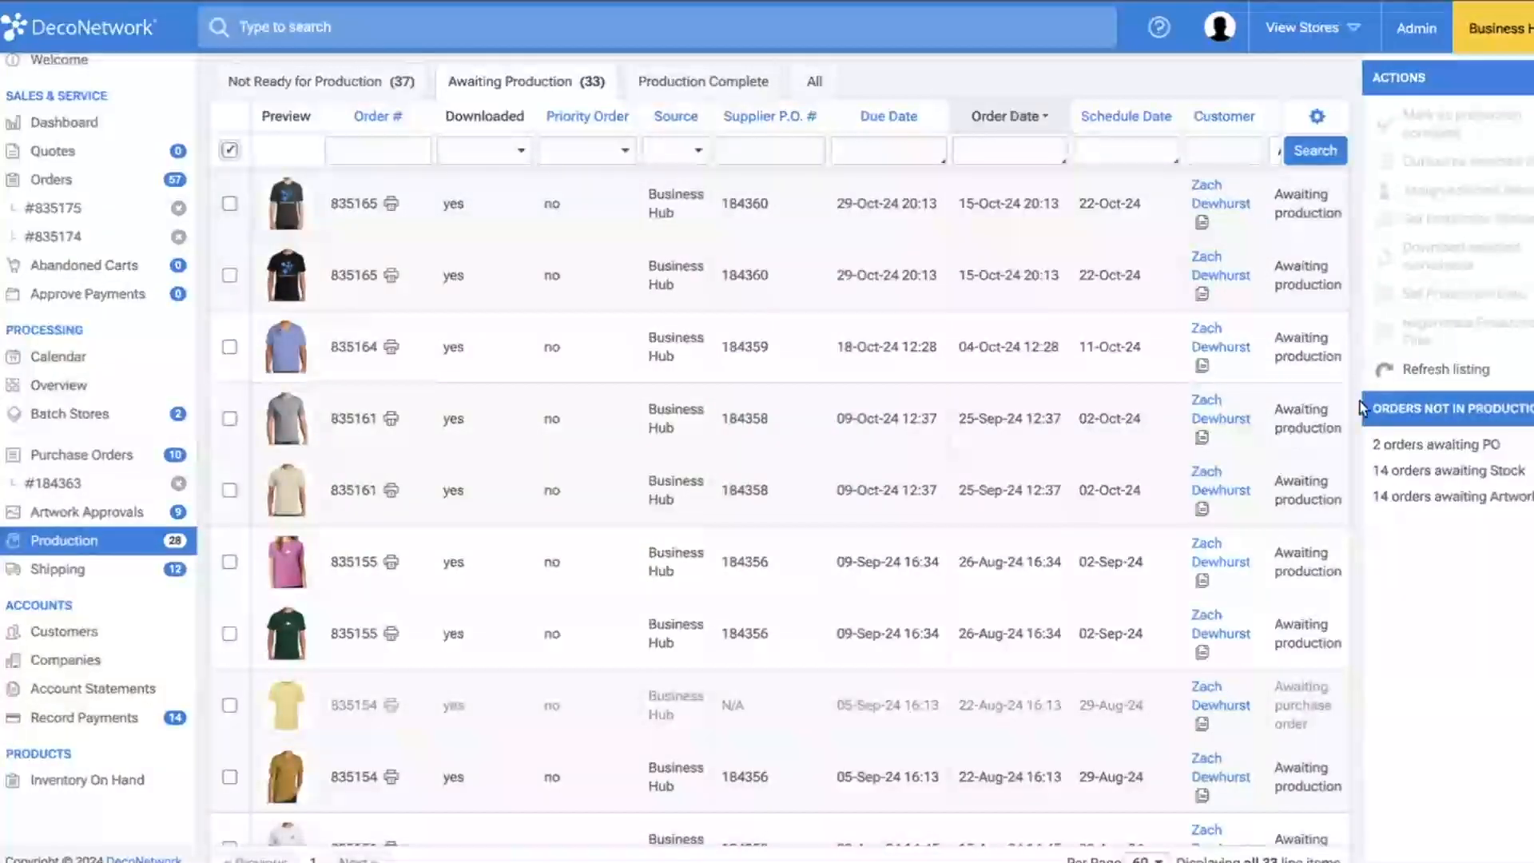
{"action": "left_click", "coordinate": [230, 150]}
{"action": "left_click", "coordinate": [543, 157]}
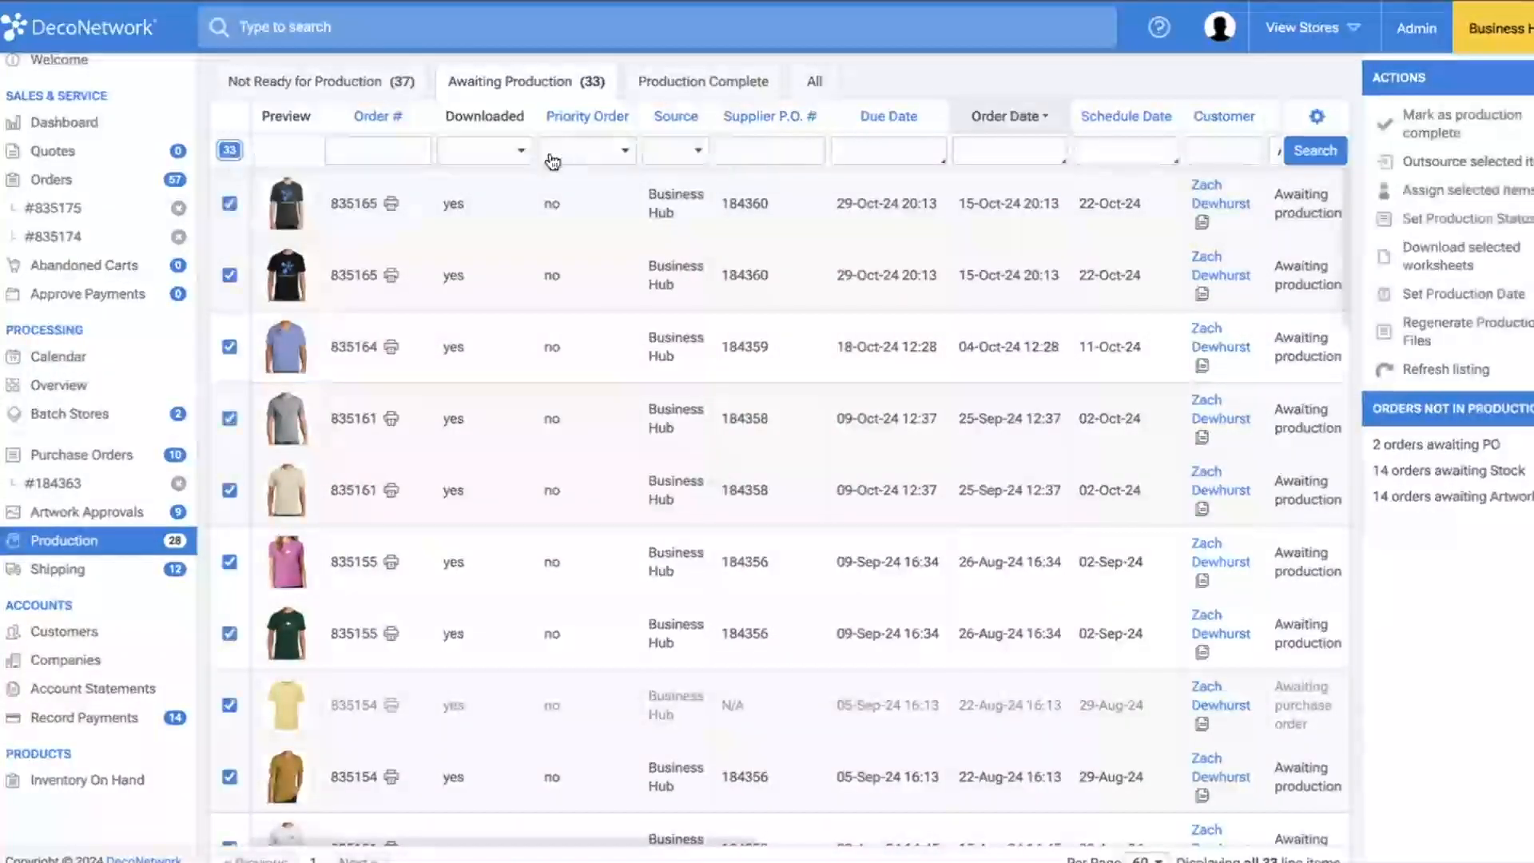
{"action": "left_click", "coordinate": [1450, 267]}
{"action": "left_click", "coordinate": [1315, 399]}
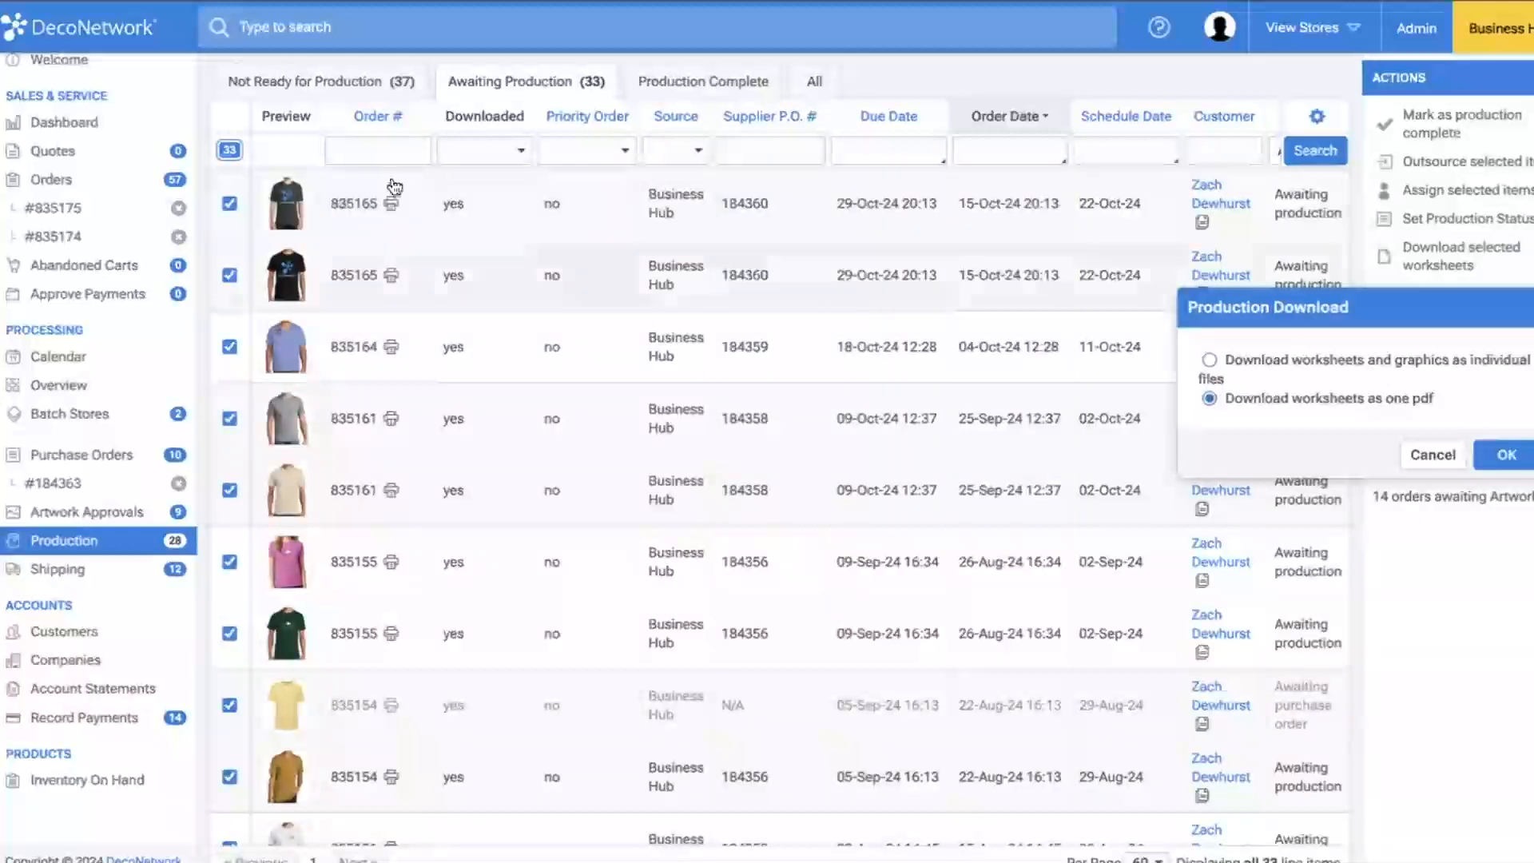
{"action": "left_click", "coordinate": [786, 157]}
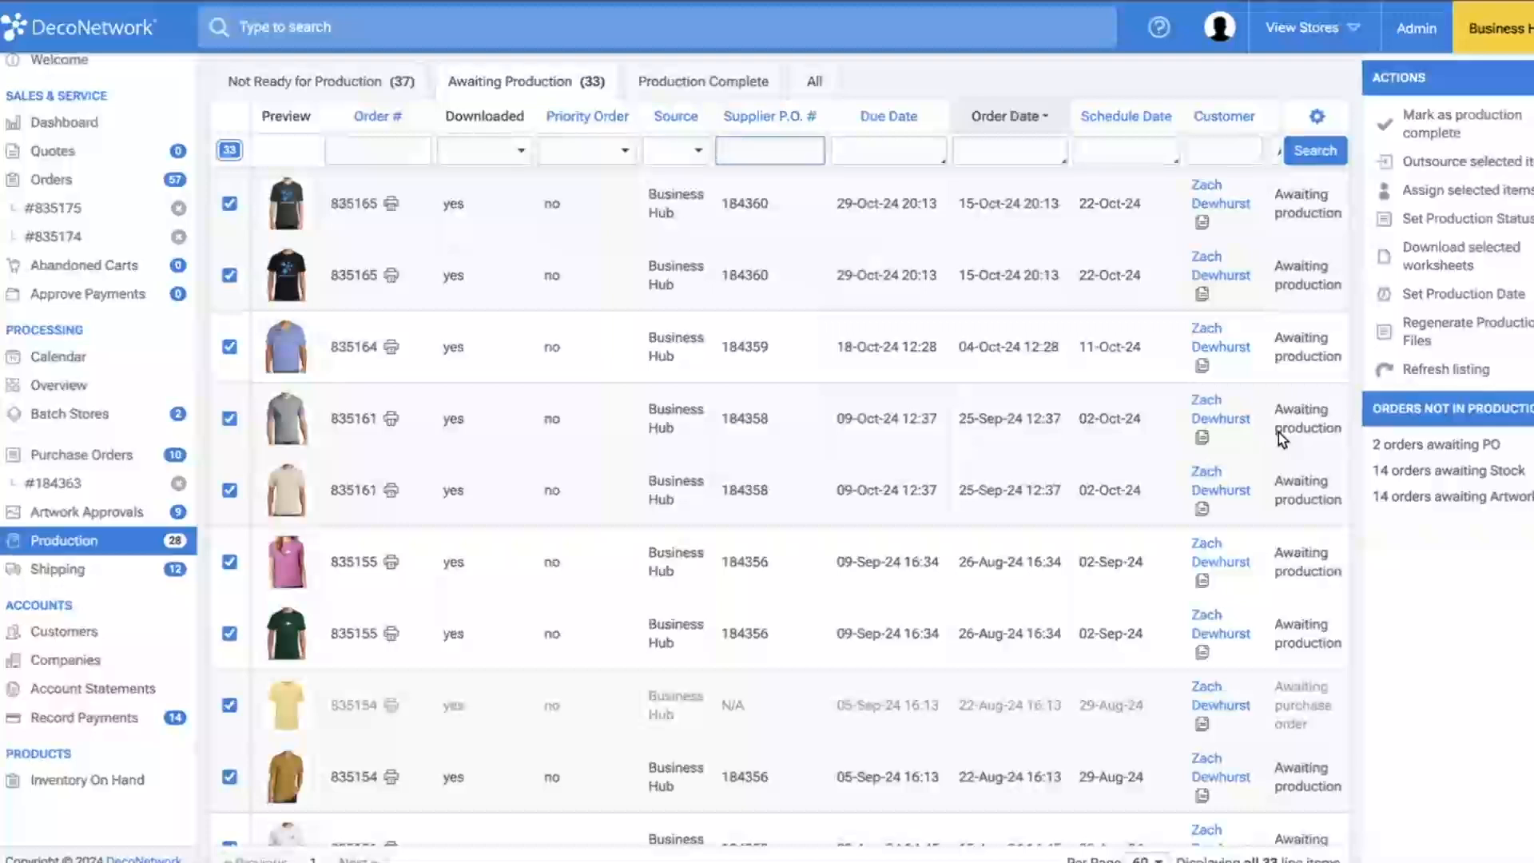
{"action": "mouse_move", "coordinate": [287, 275]}
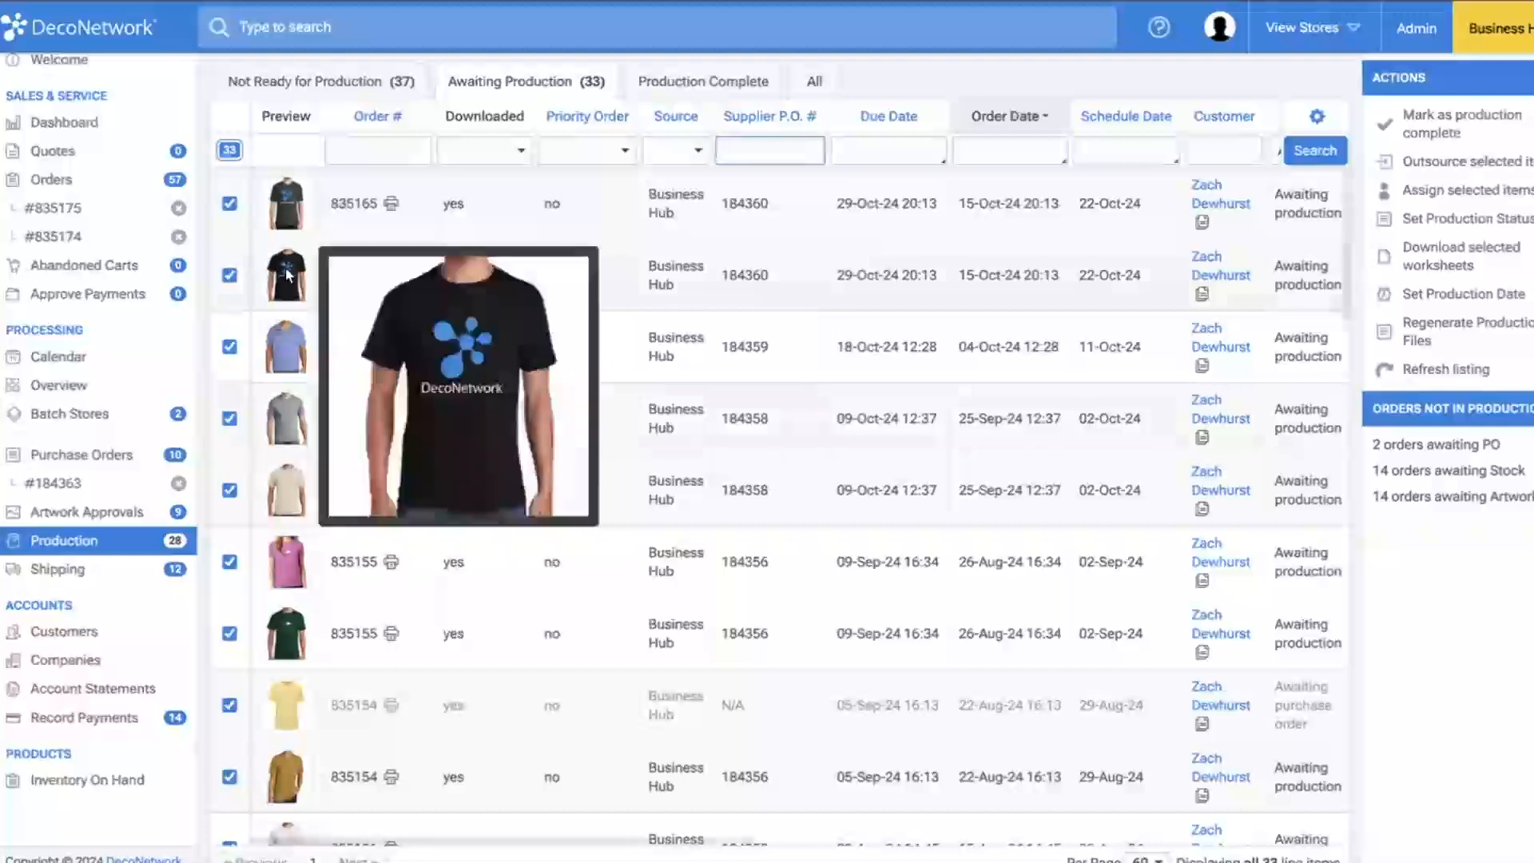
- Open the black DT6000 order awaiting stock check-in, view its inventory pull sheet from the production details, and close the sheet
{"action": "left_click", "coordinate": [127, 234]}
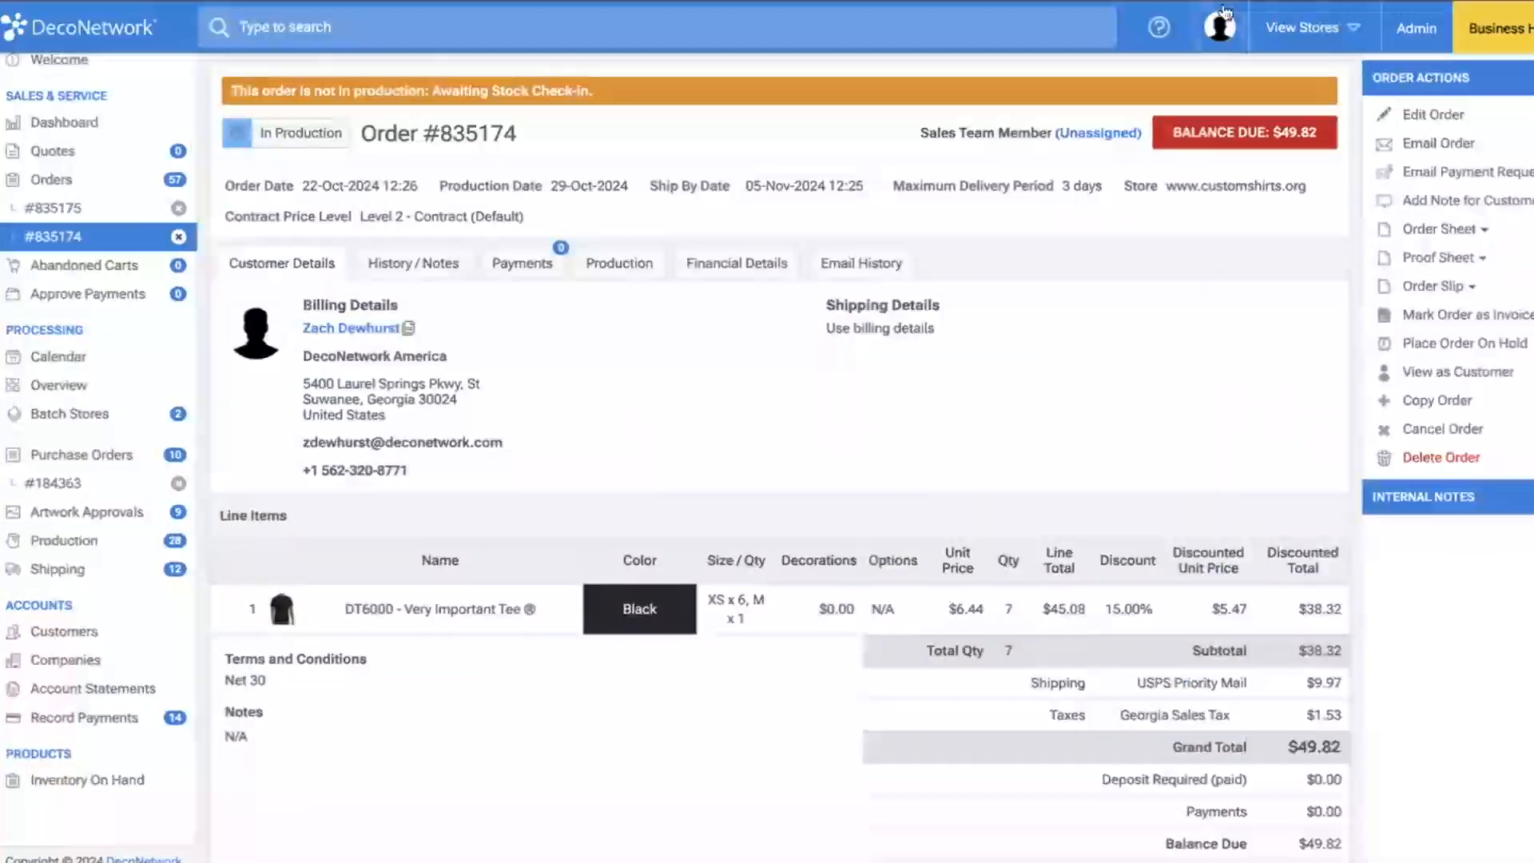
{"action": "left_click", "coordinate": [641, 257]}
{"action": "left_click", "coordinate": [1114, 301]}
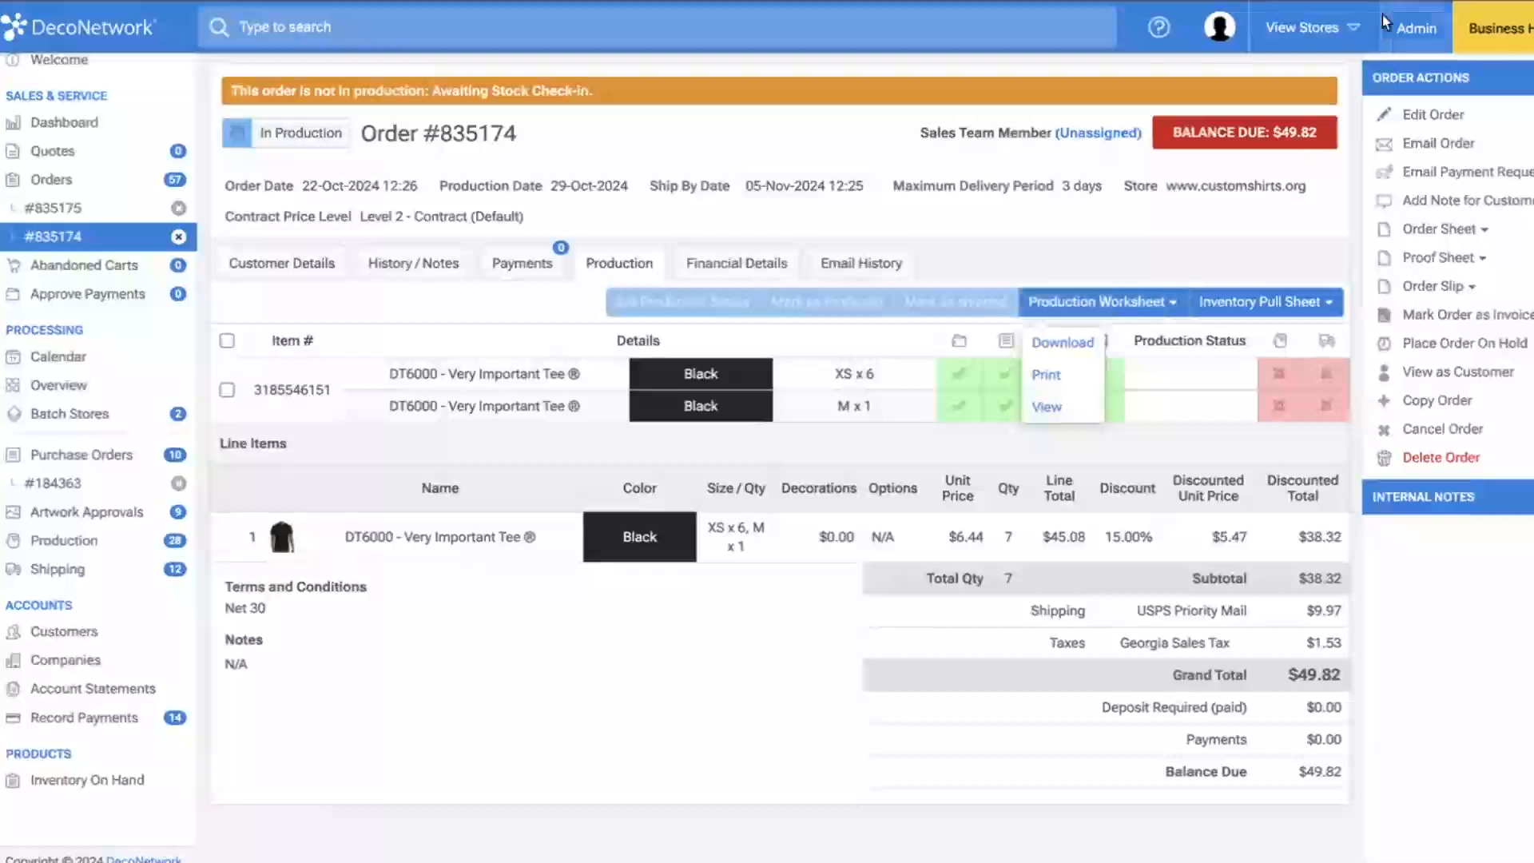
{"action": "left_click", "coordinate": [1245, 304]}
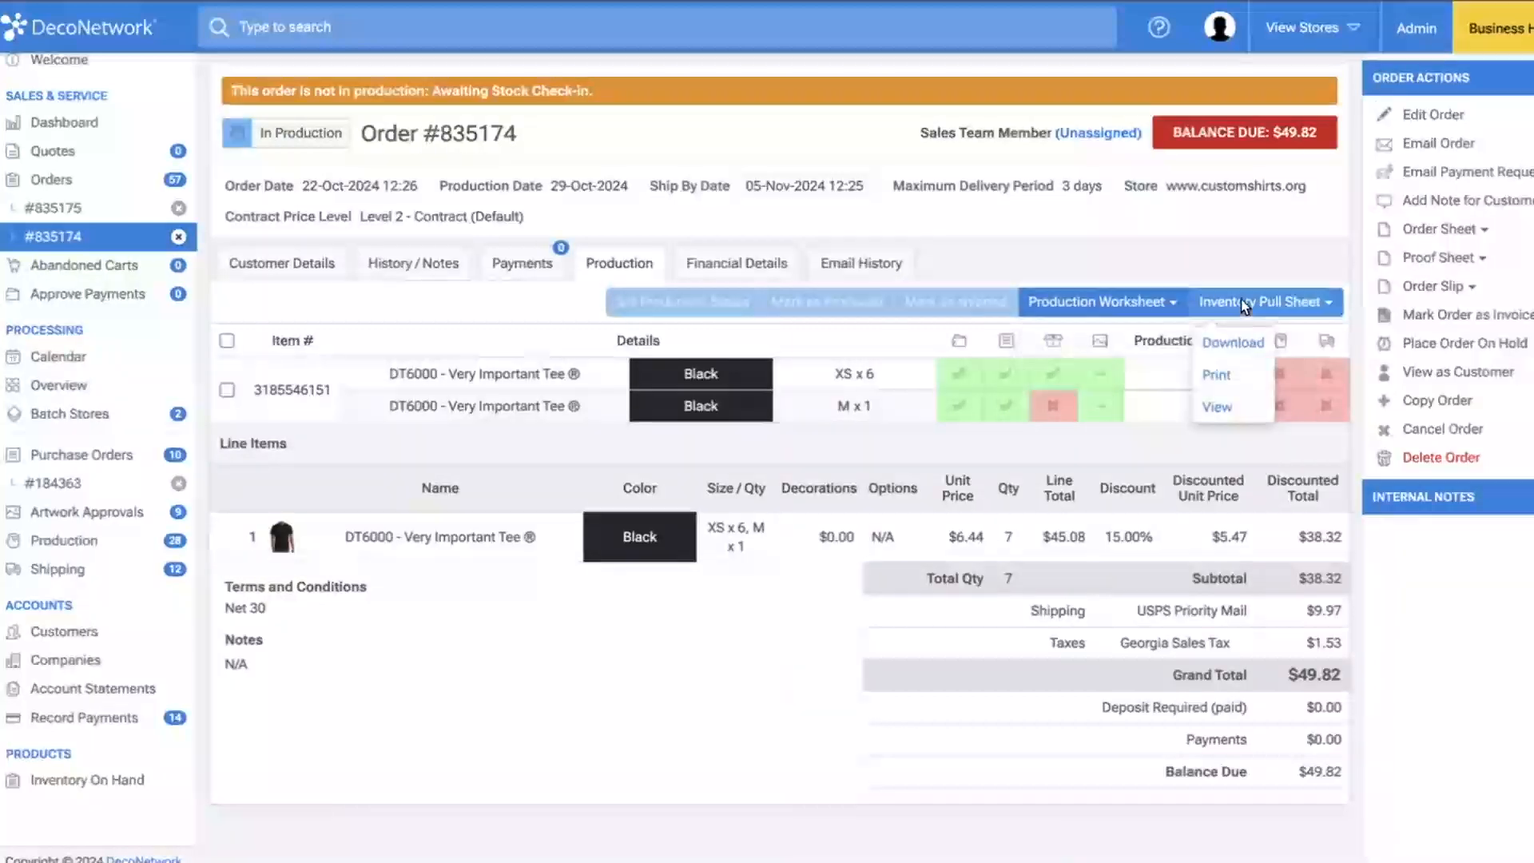
{"action": "left_click", "coordinate": [1219, 407]}
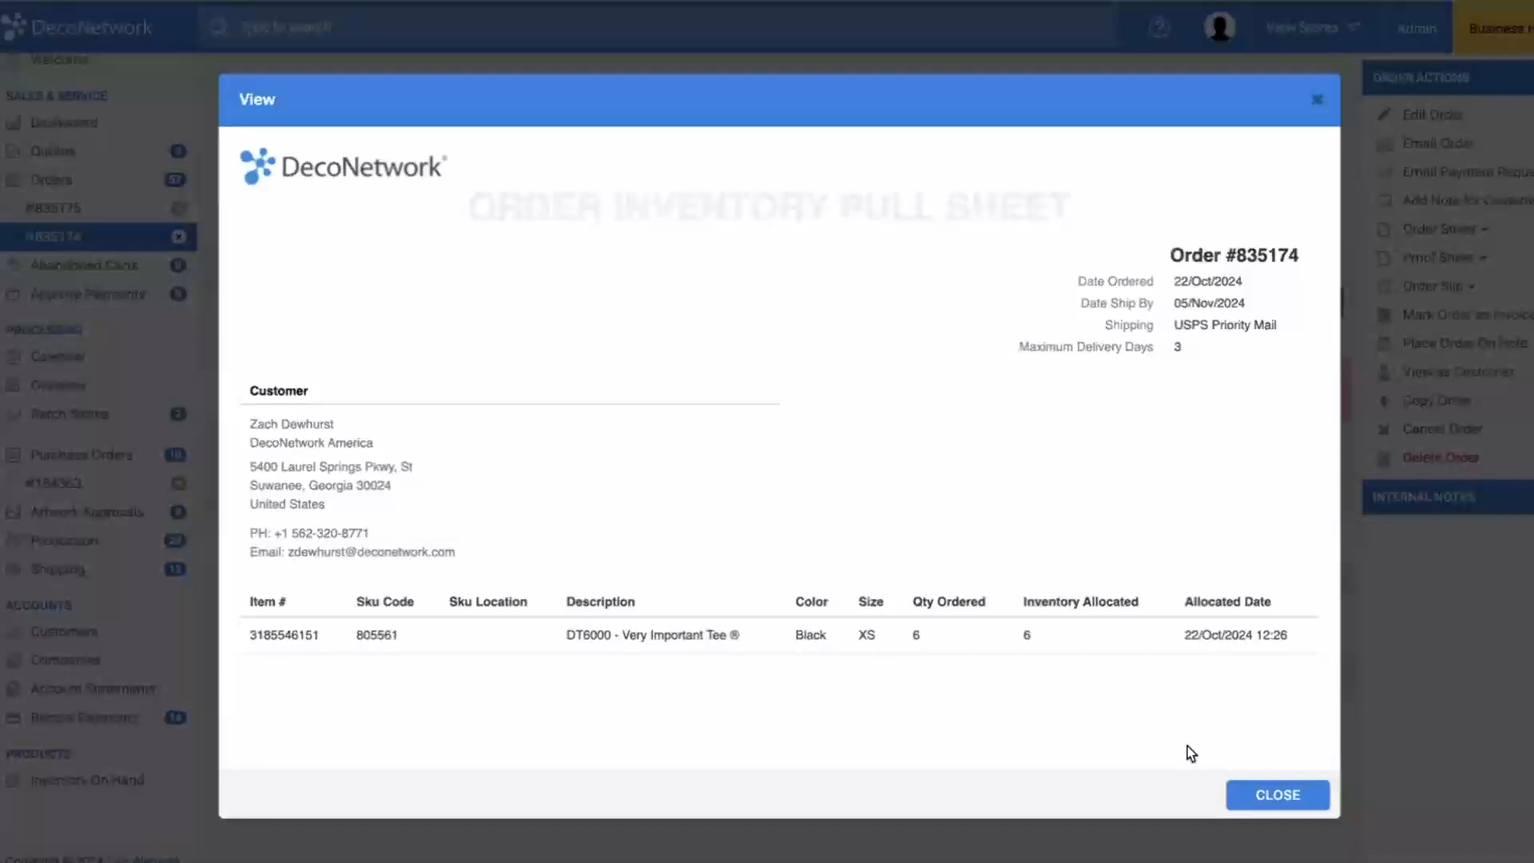
{"action": "left_click", "coordinate": [1279, 795]}
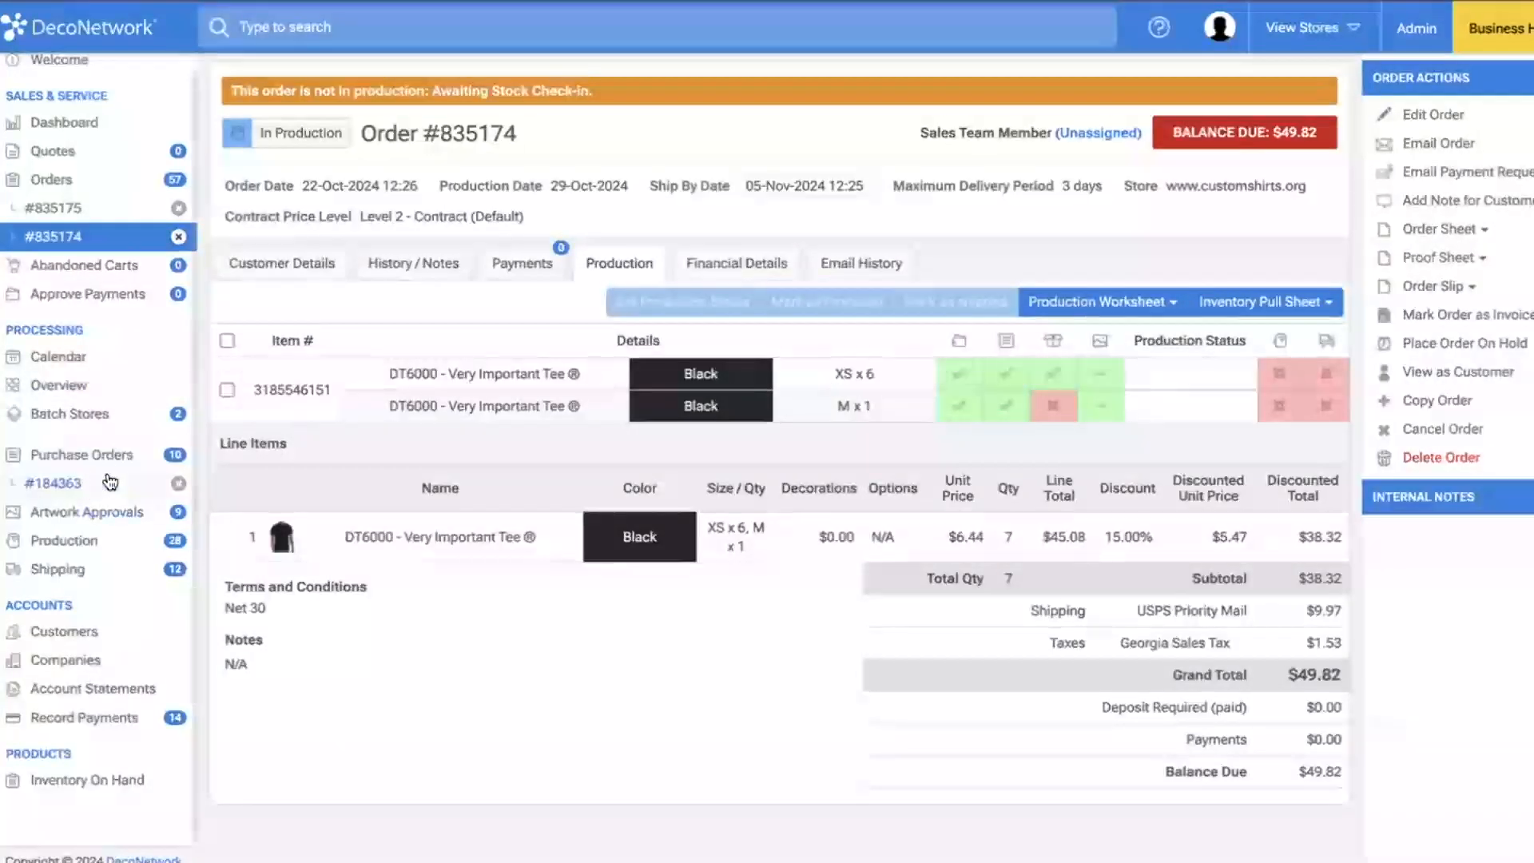
- View the same order's production worksheet, including its sizes and quantities
{"action": "left_click", "coordinate": [1075, 303]}
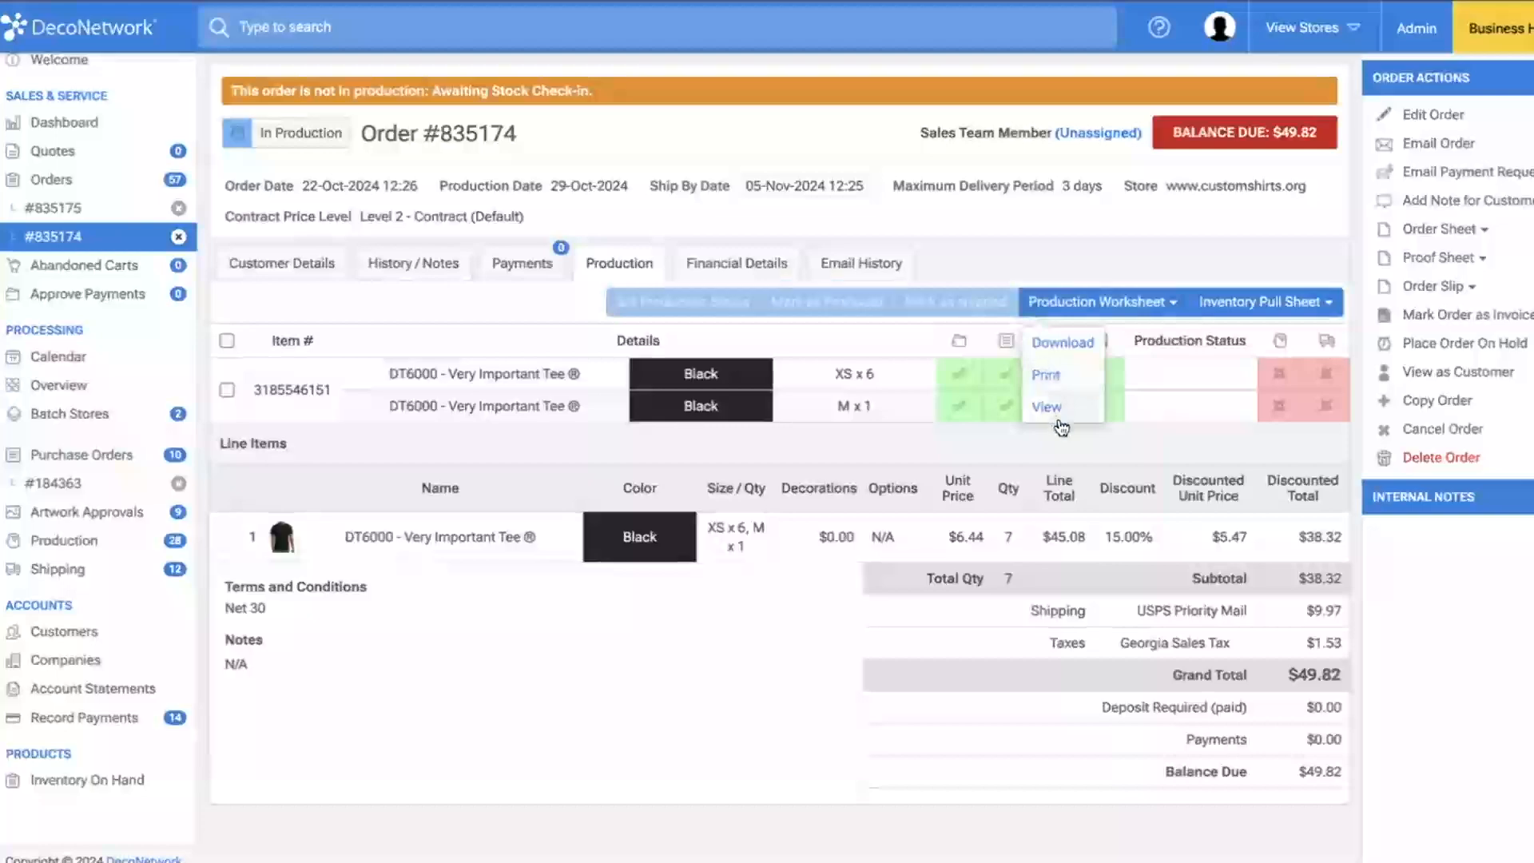
{"action": "left_click", "coordinate": [1055, 406]}
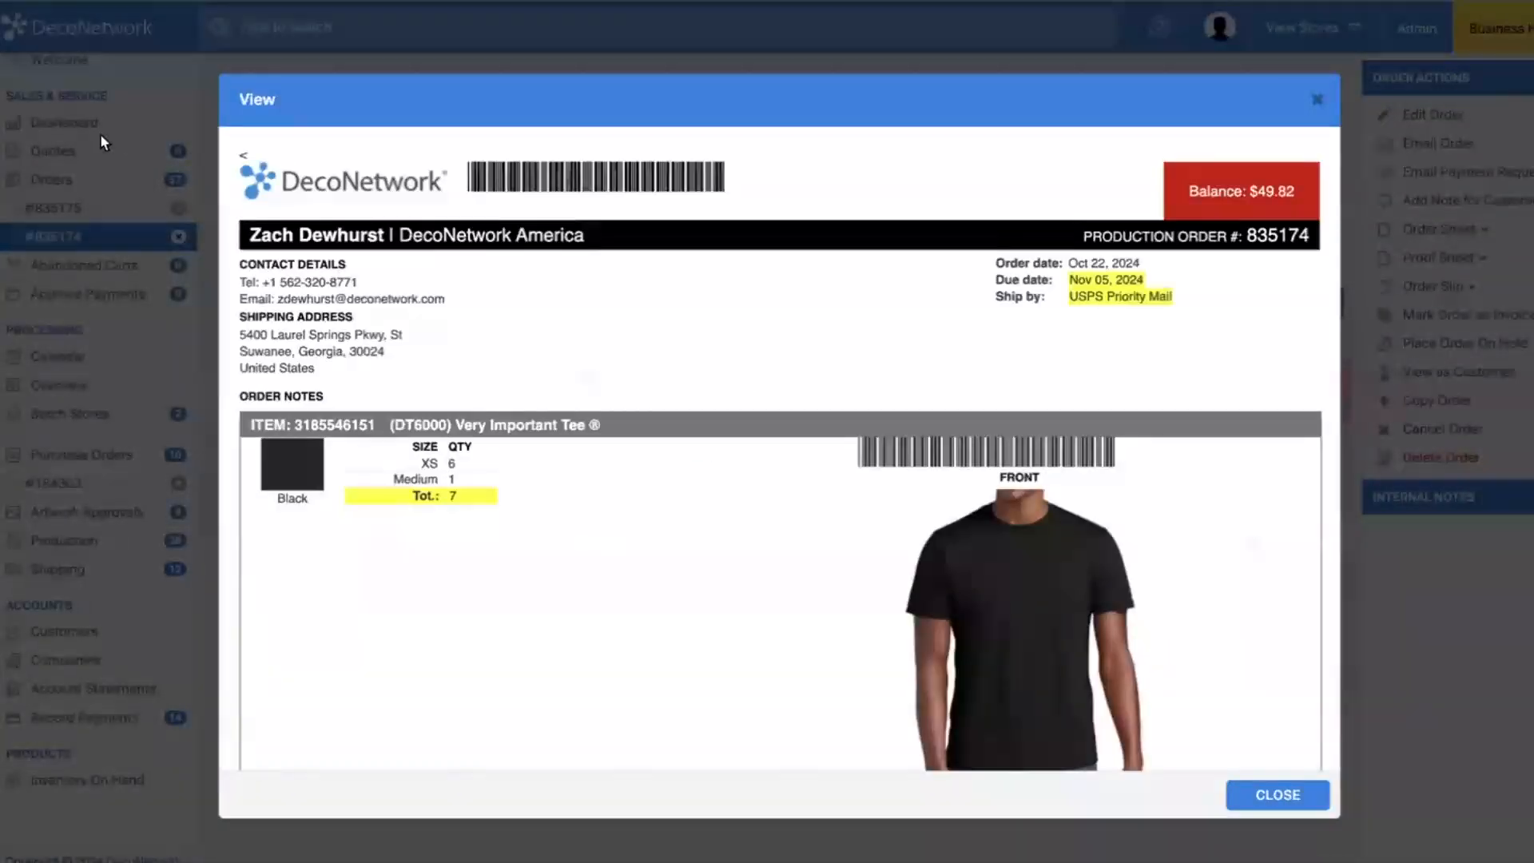
{"action": "scroll", "coordinate": [357, 453], "scroll_direction": "down", "scroll_amount": 1}
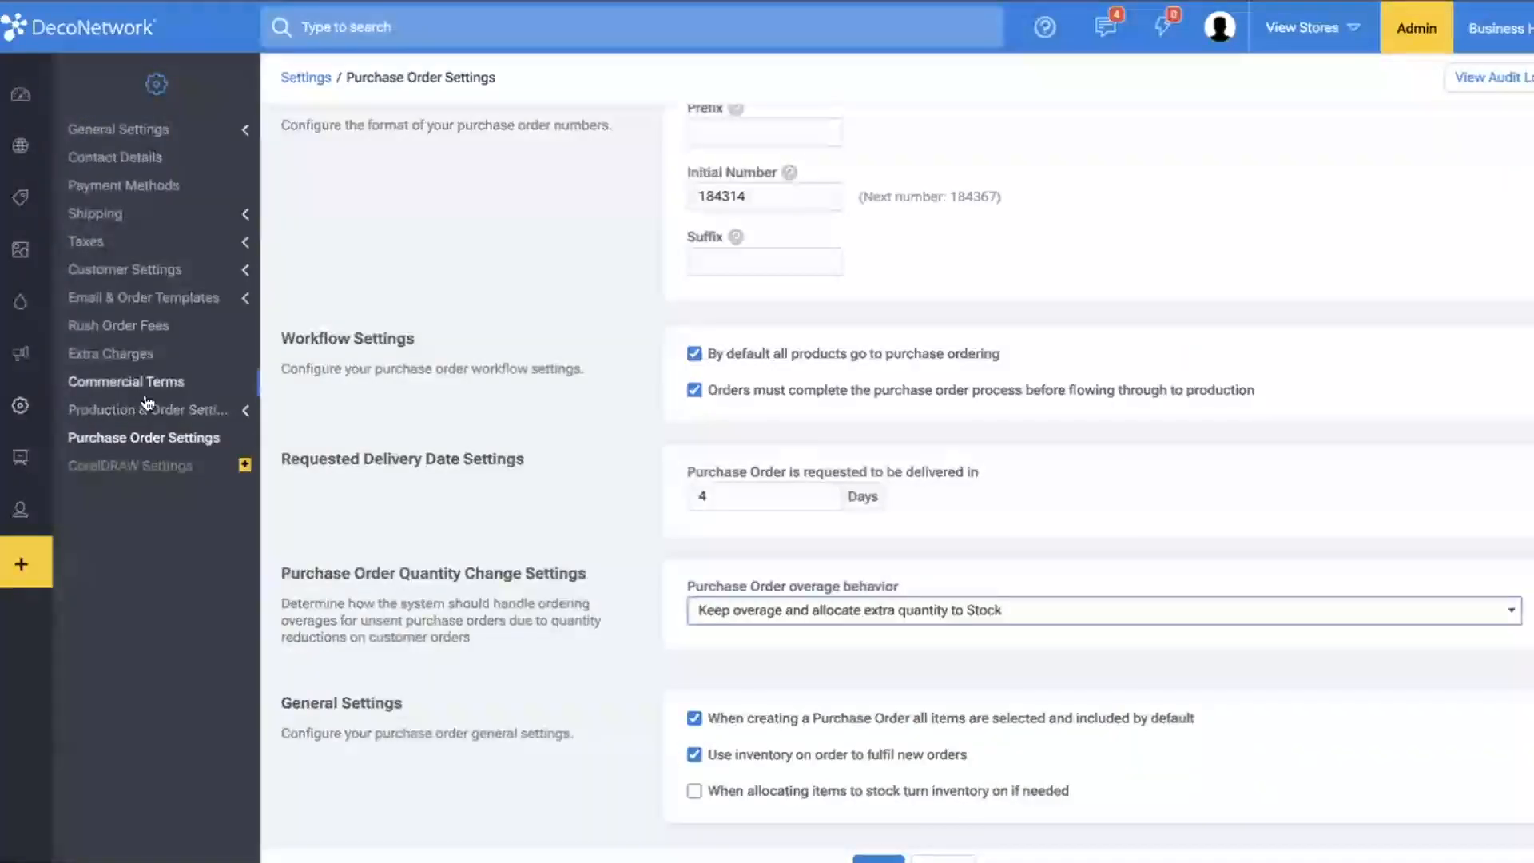
- Open the Order Inventory Pull Sheet template in the order template settings, and switch its message's default option off and back on
{"action": "left_click", "coordinate": [214, 299]}
{"action": "left_click", "coordinate": [184, 344]}
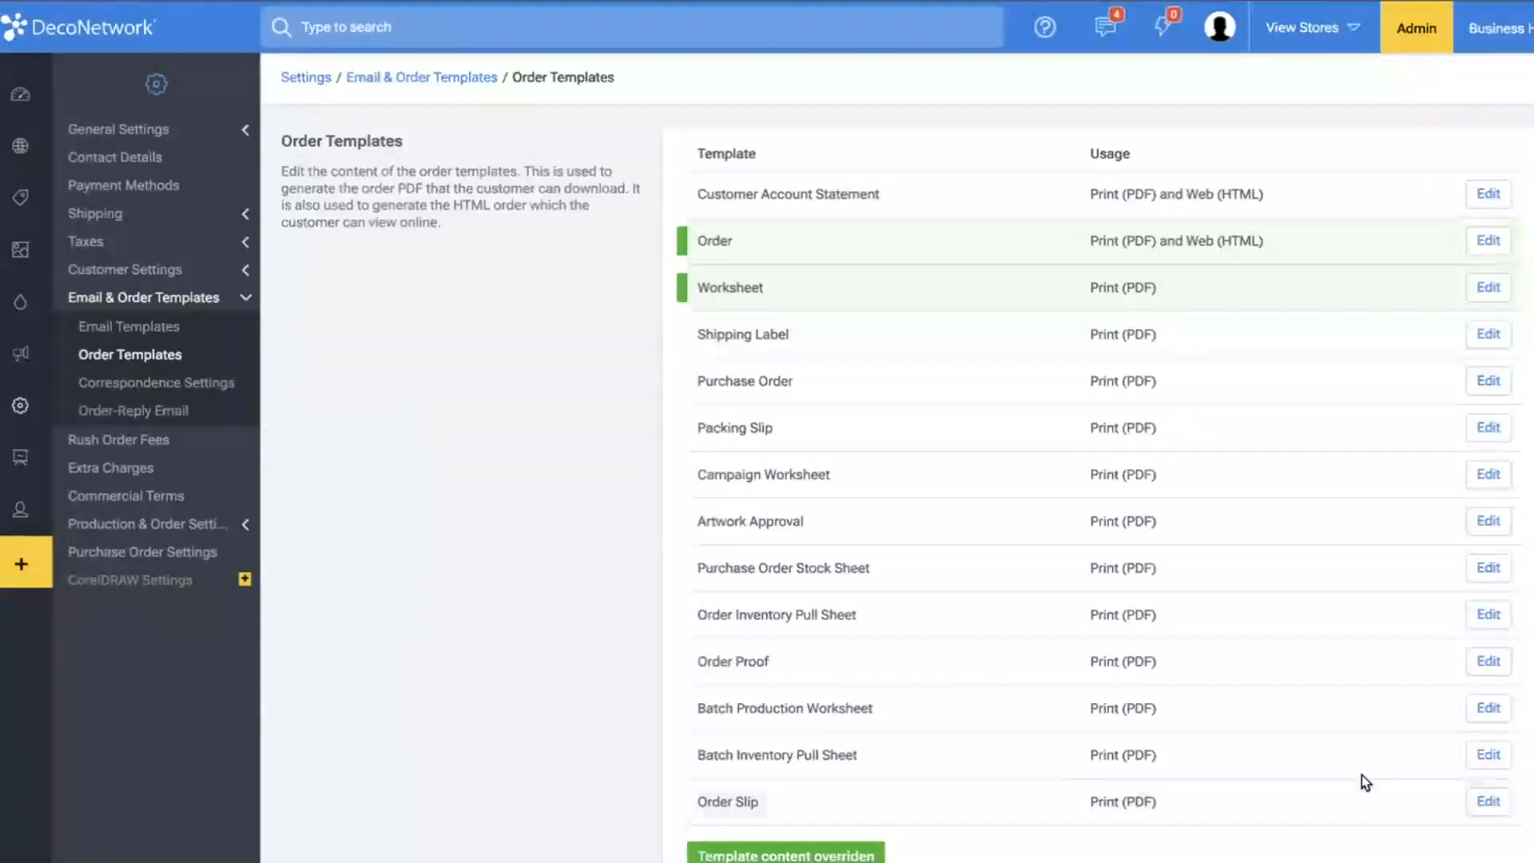
{"action": "left_click", "coordinate": [1496, 620]}
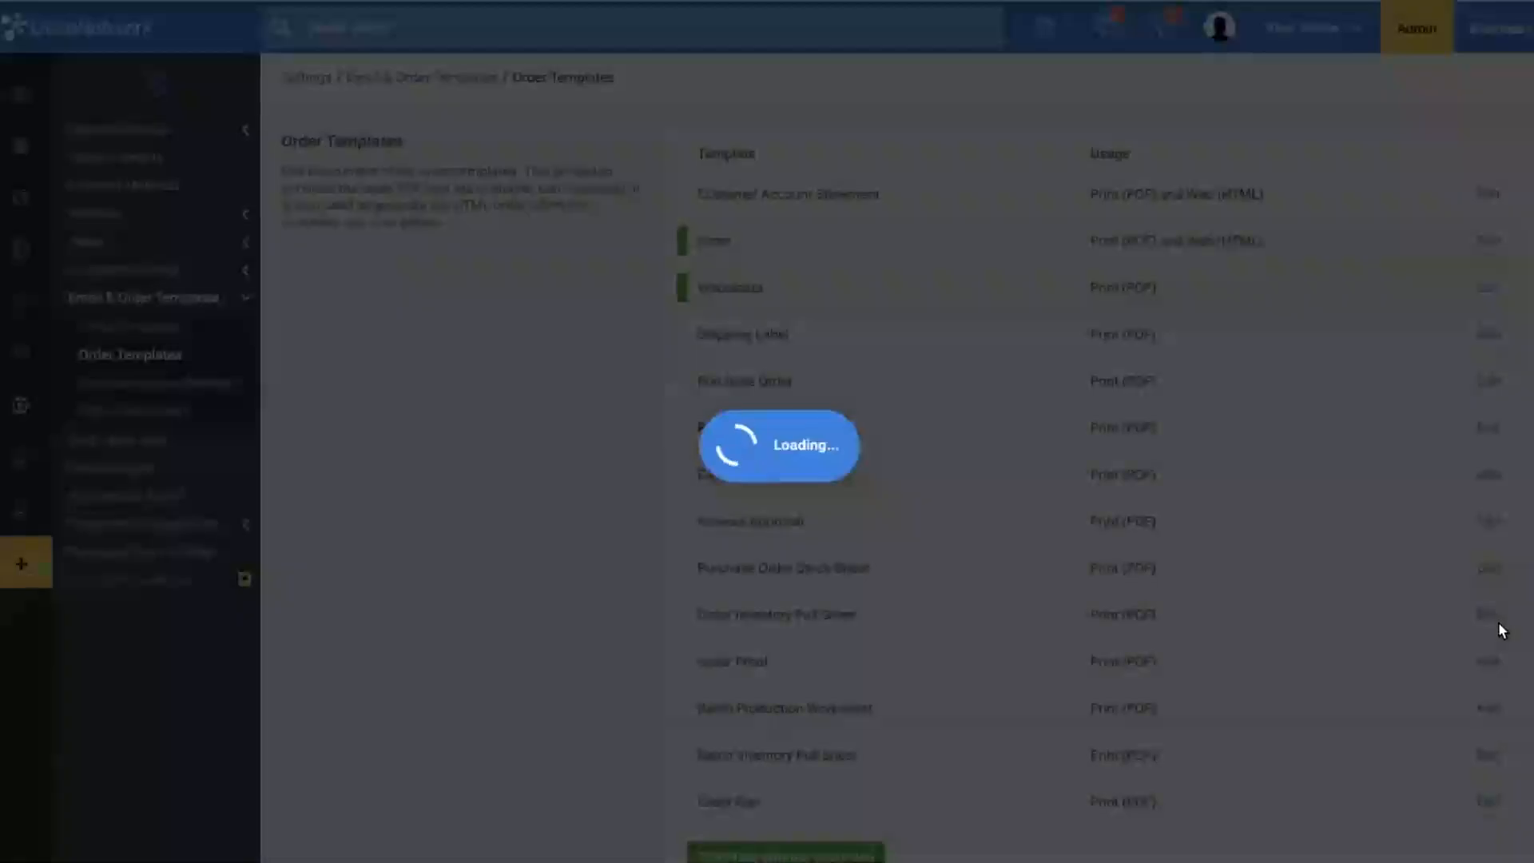
{"action": "left_click", "coordinate": [917, 190]}
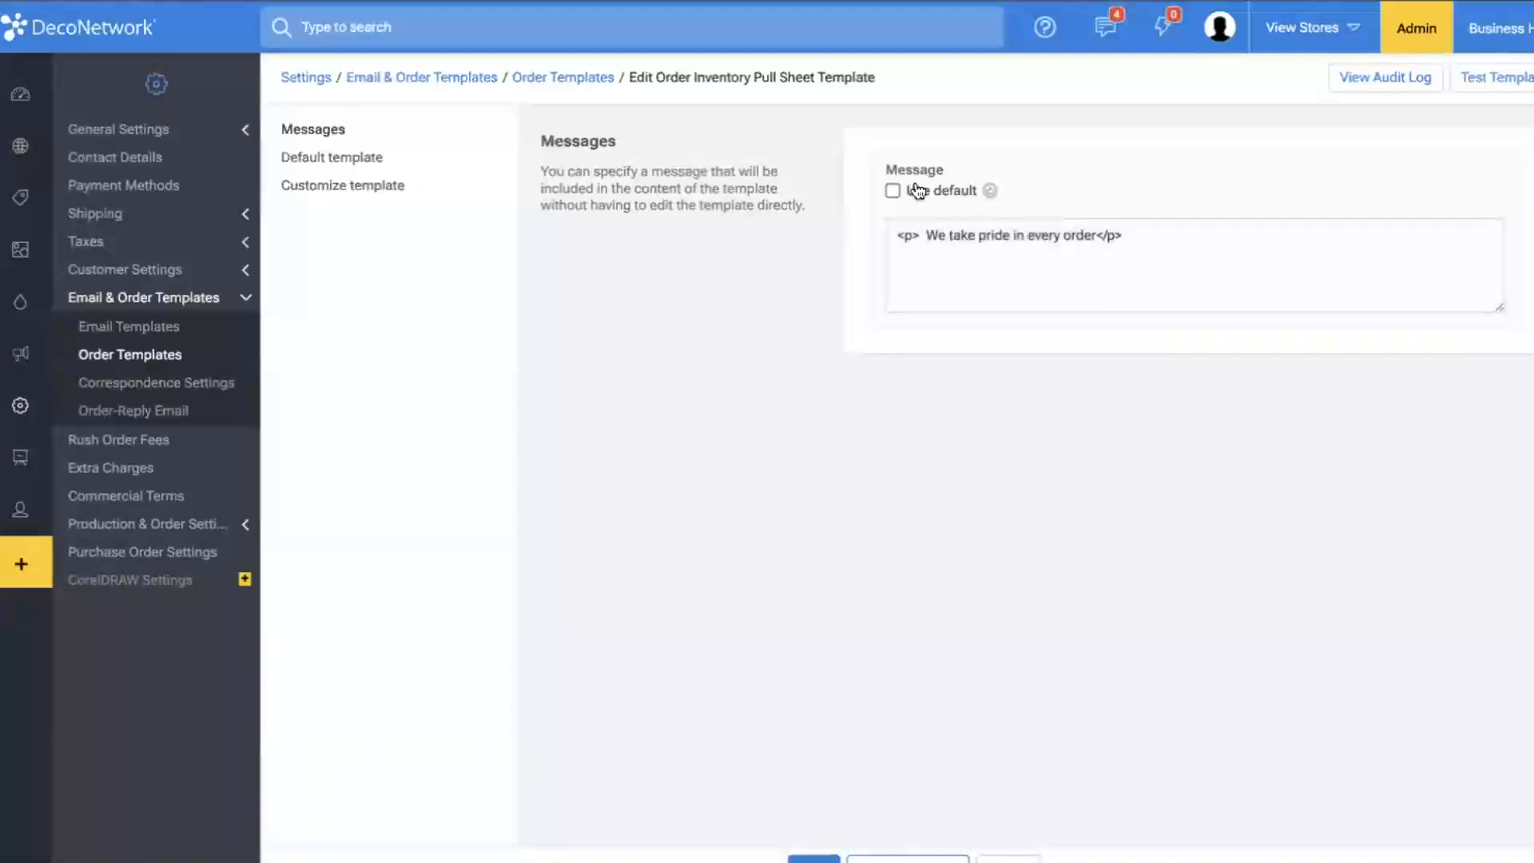
{"action": "left_click", "coordinate": [917, 191]}
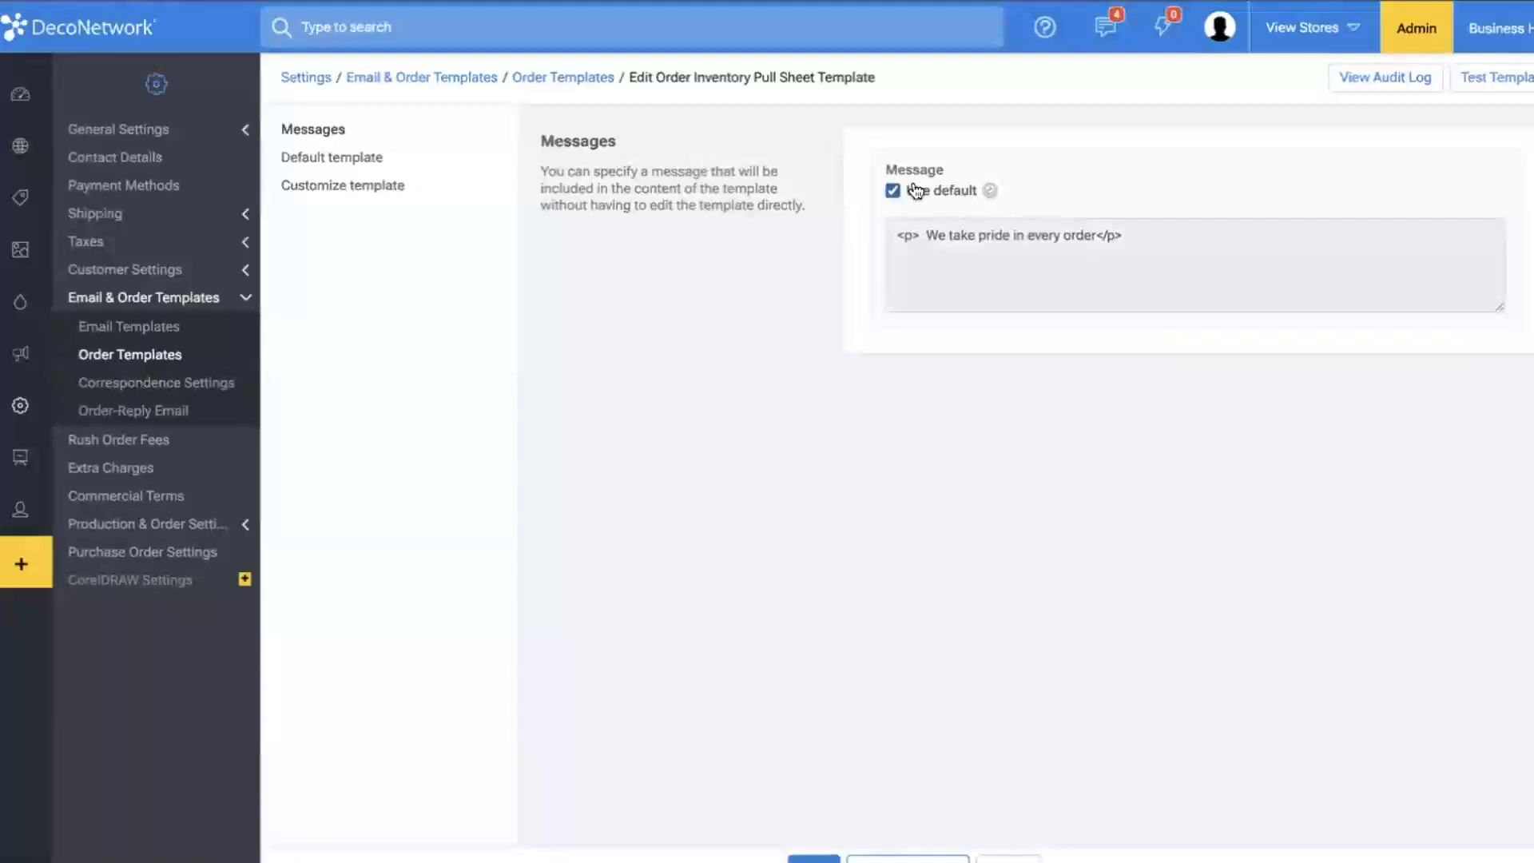
- Open the customization code of the Order Inventory Pull Sheet template and examine its customer section and item table columns, including SKU location
{"action": "left_click", "coordinate": [313, 190]}
{"action": "left_click", "coordinate": [599, 188]}
{"action": "scroll", "coordinate": [695, 429], "scroll_direction": "down", "scroll_amount": 15}
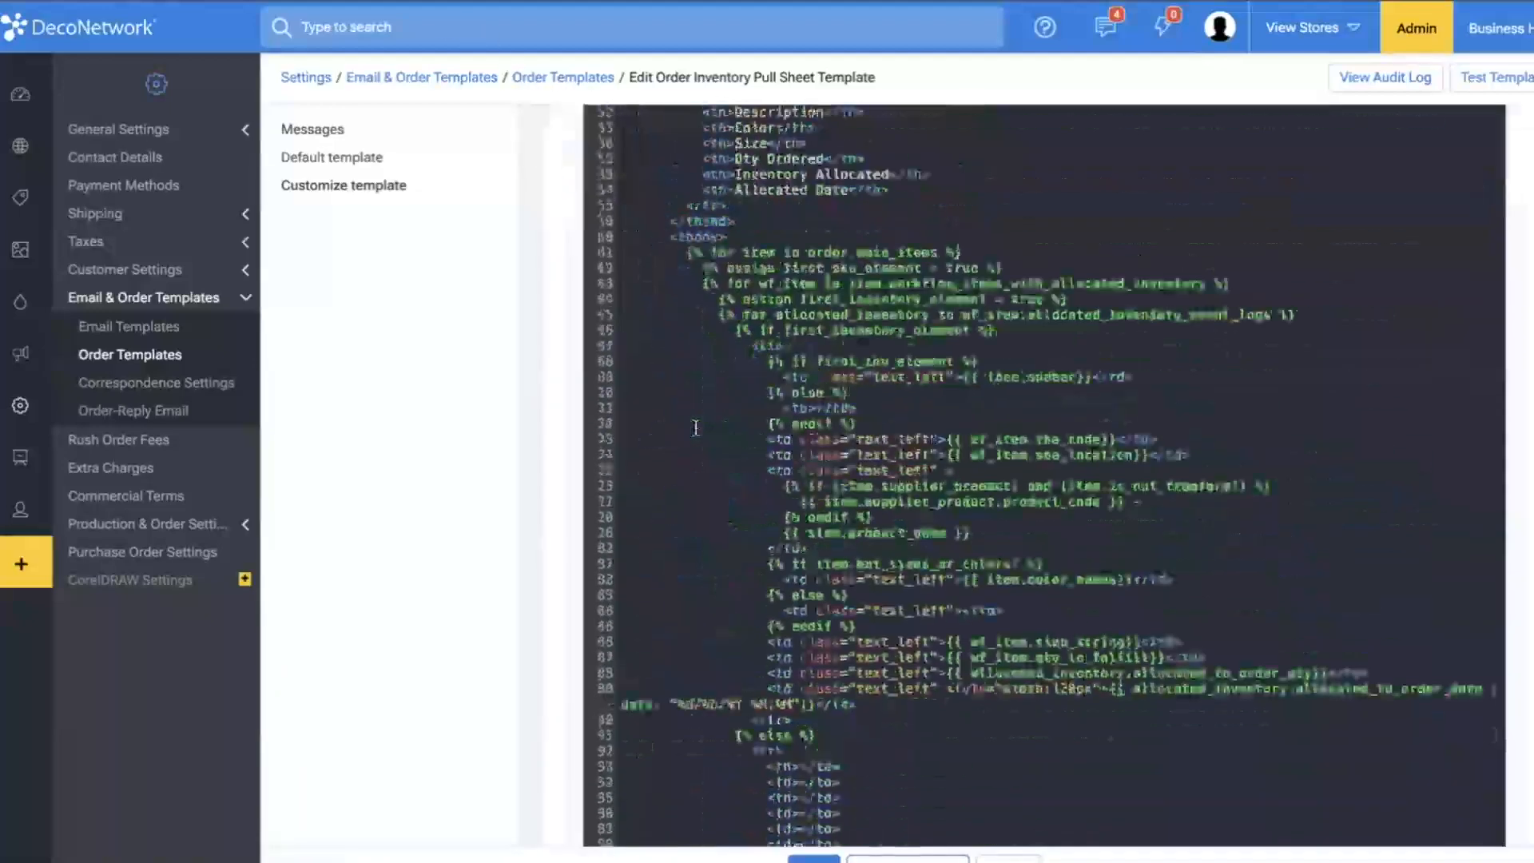
{"action": "scroll", "coordinate": [695, 429], "scroll_direction": "up", "scroll_amount": 12}
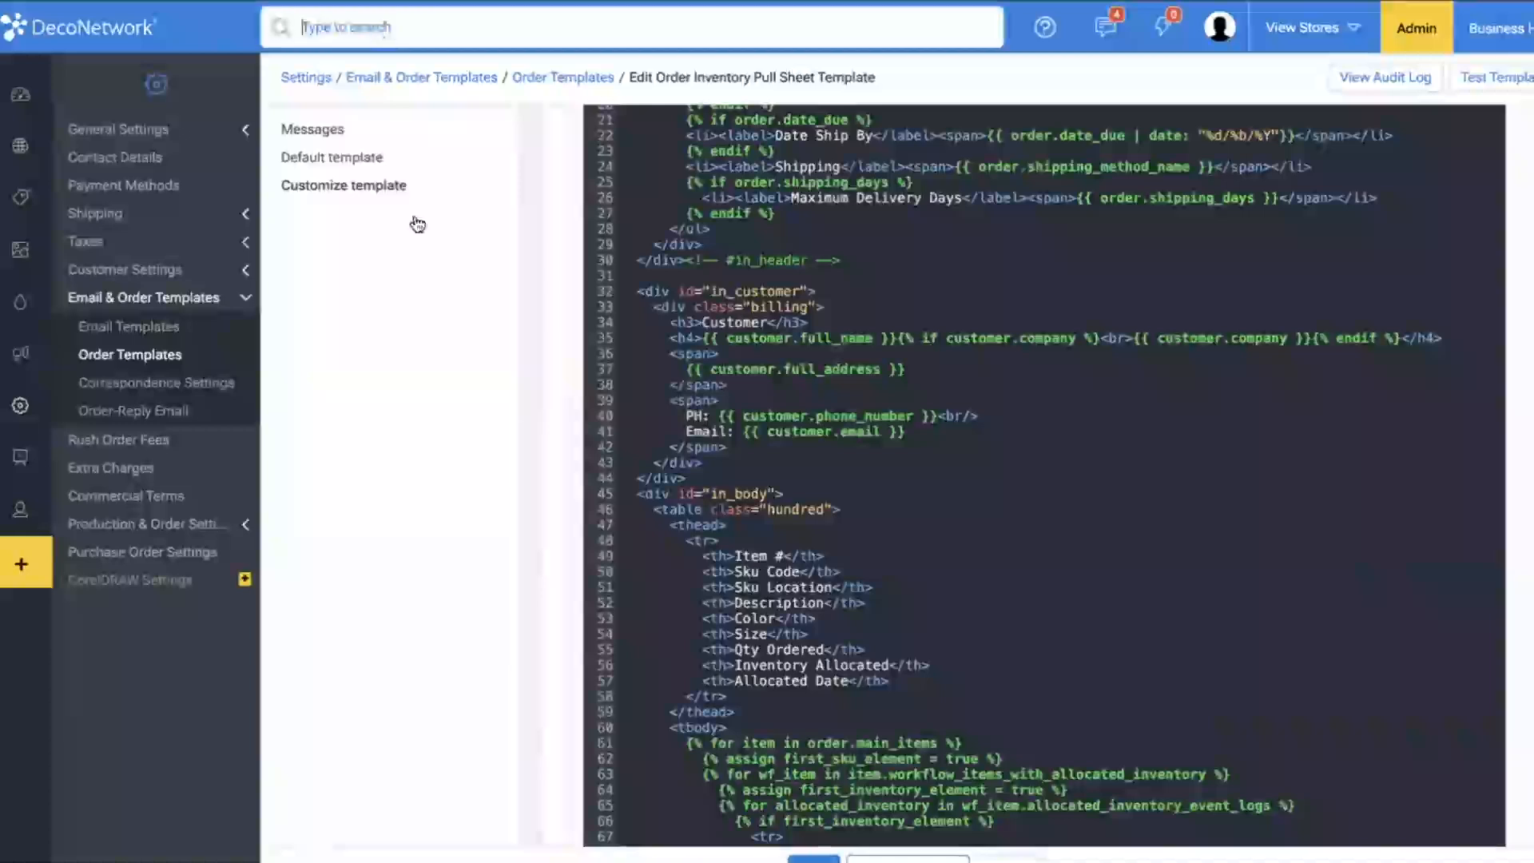
{"action": "scroll", "coordinate": [767, 667], "scroll_direction": "down", "scroll_amount": 3}
{"action": "scroll", "coordinate": [769, 665], "scroll_direction": "down", "scroll_amount": 8}
{"action": "scroll", "coordinate": [769, 664], "scroll_direction": "up", "scroll_amount": 8}
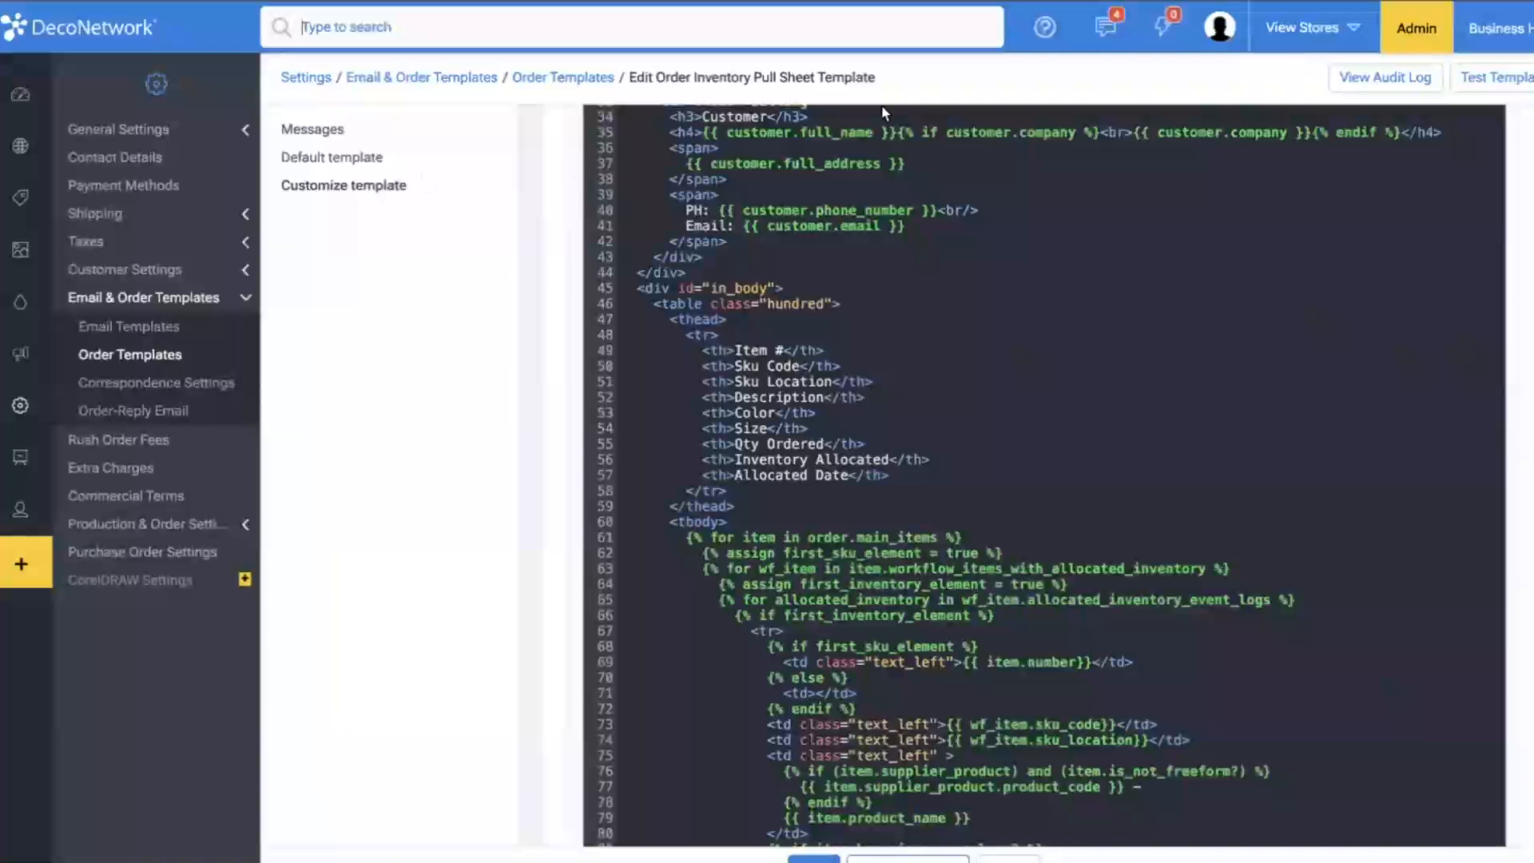
{"action": "left_click", "coordinate": [818, 381]}
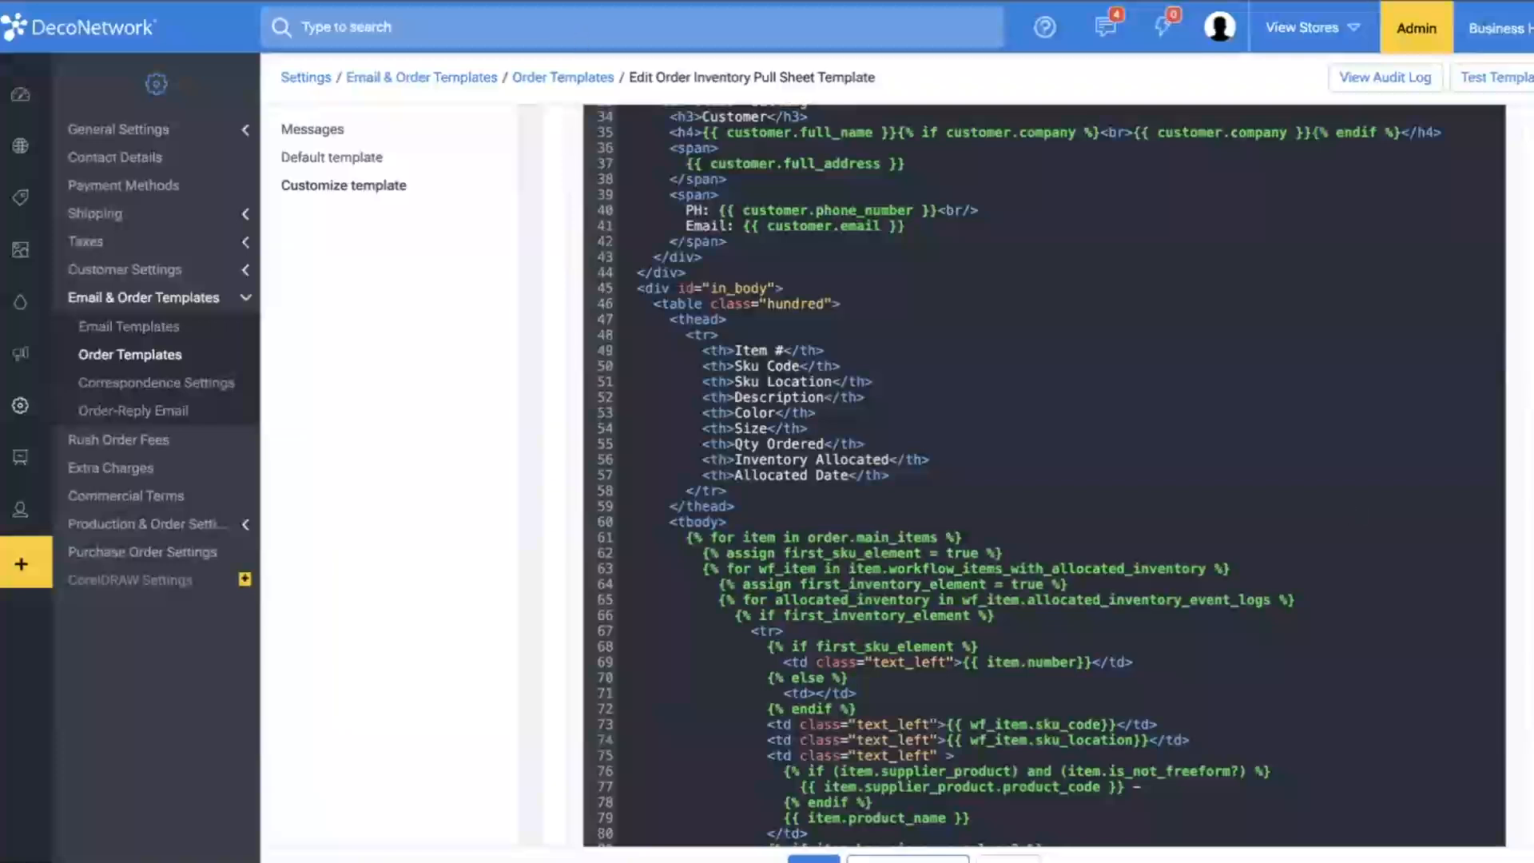
- Switch to the Custom Shirts store's Very Important Tee page, view its inventory availability by color and size, and close the table
{"action": "left_click", "coordinate": [160, 2]}
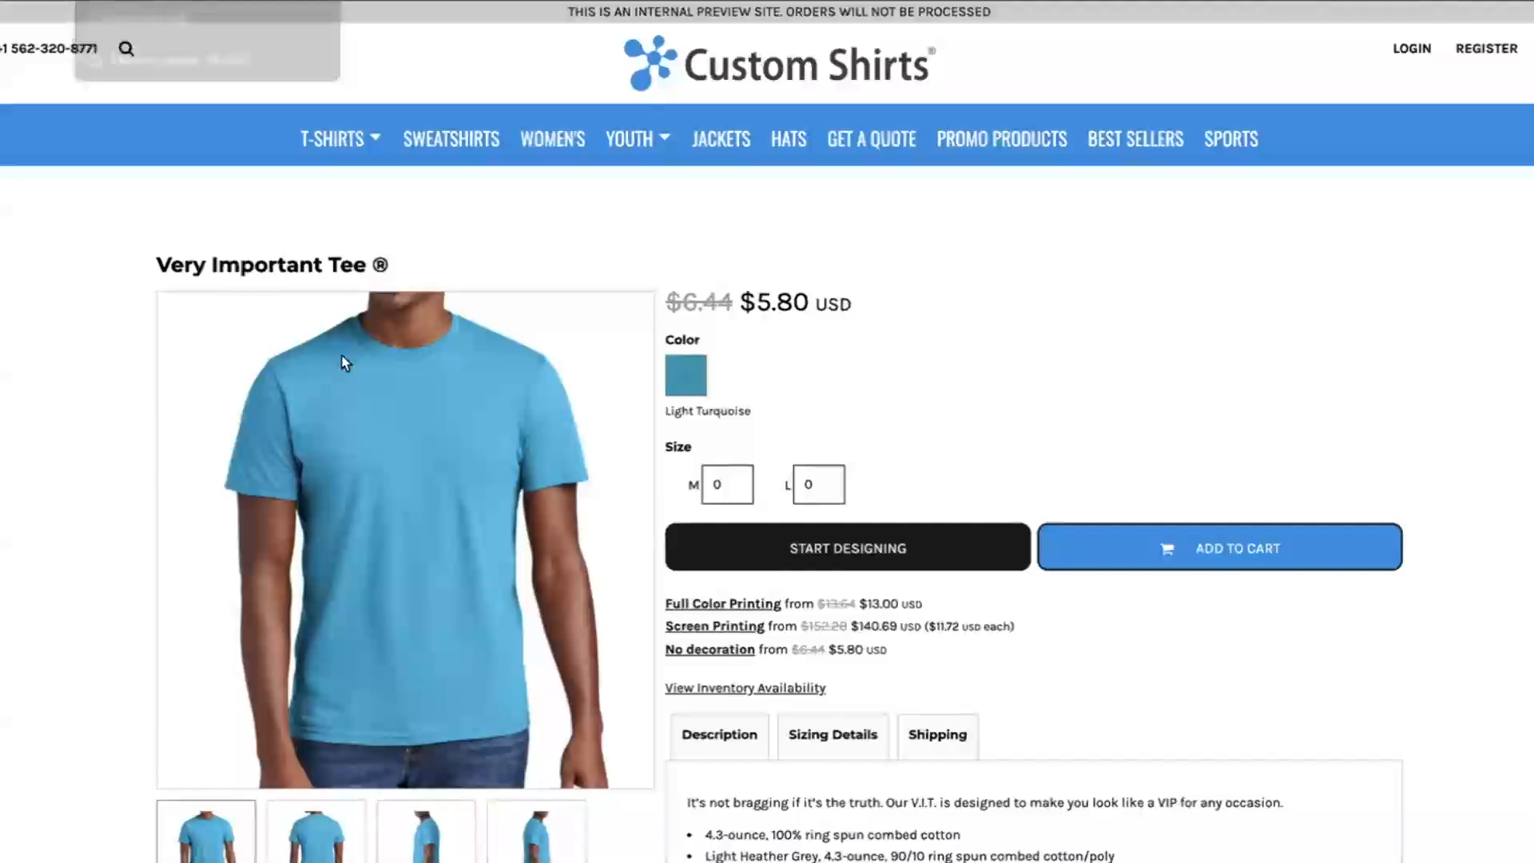
{"action": "left_click", "coordinate": [772, 689]}
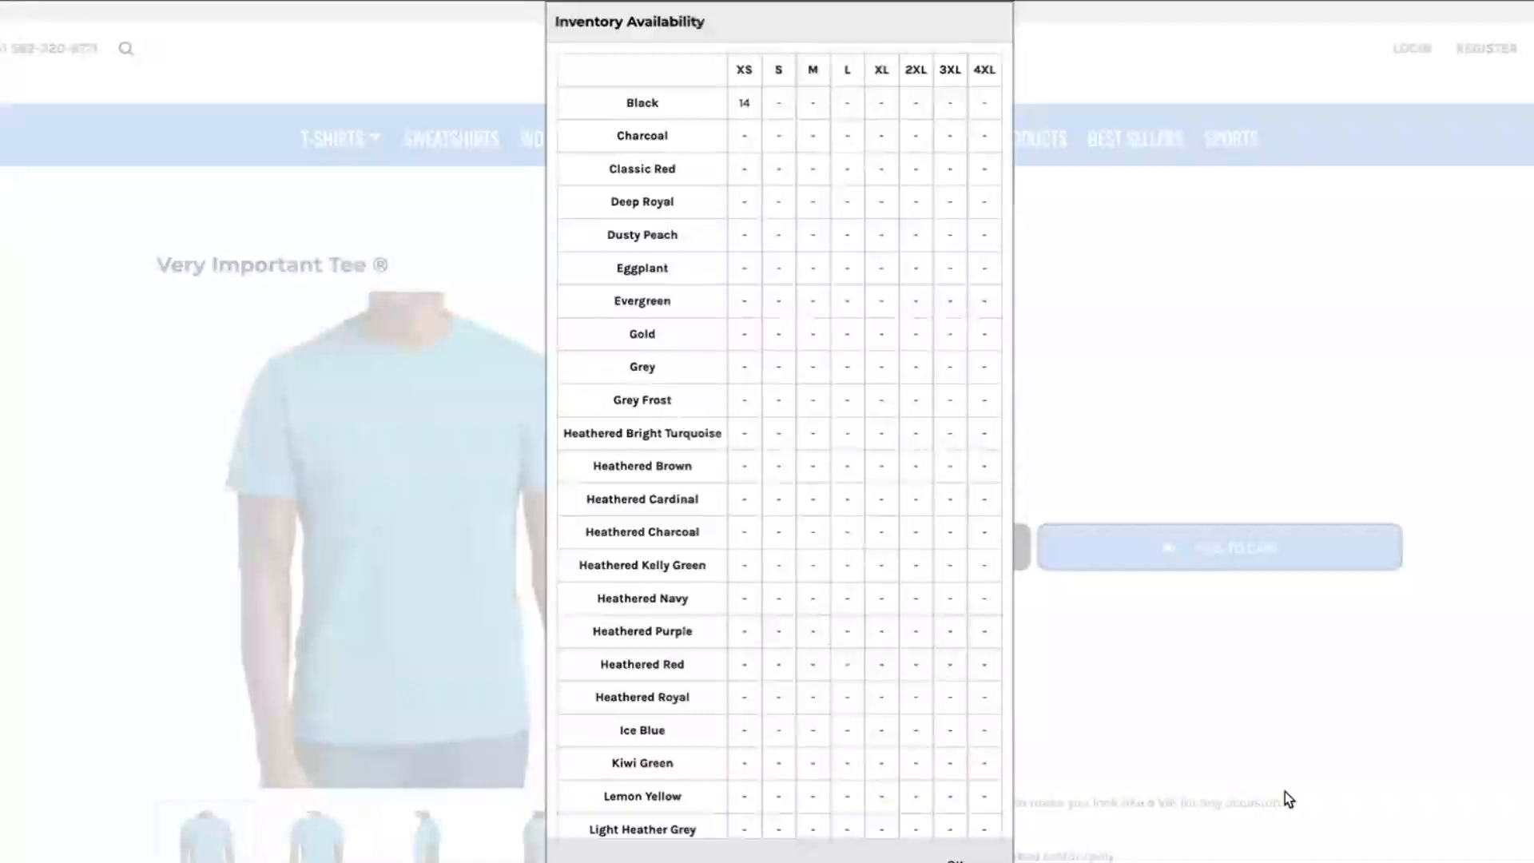
{"action": "left_click", "coordinate": [953, 858]}
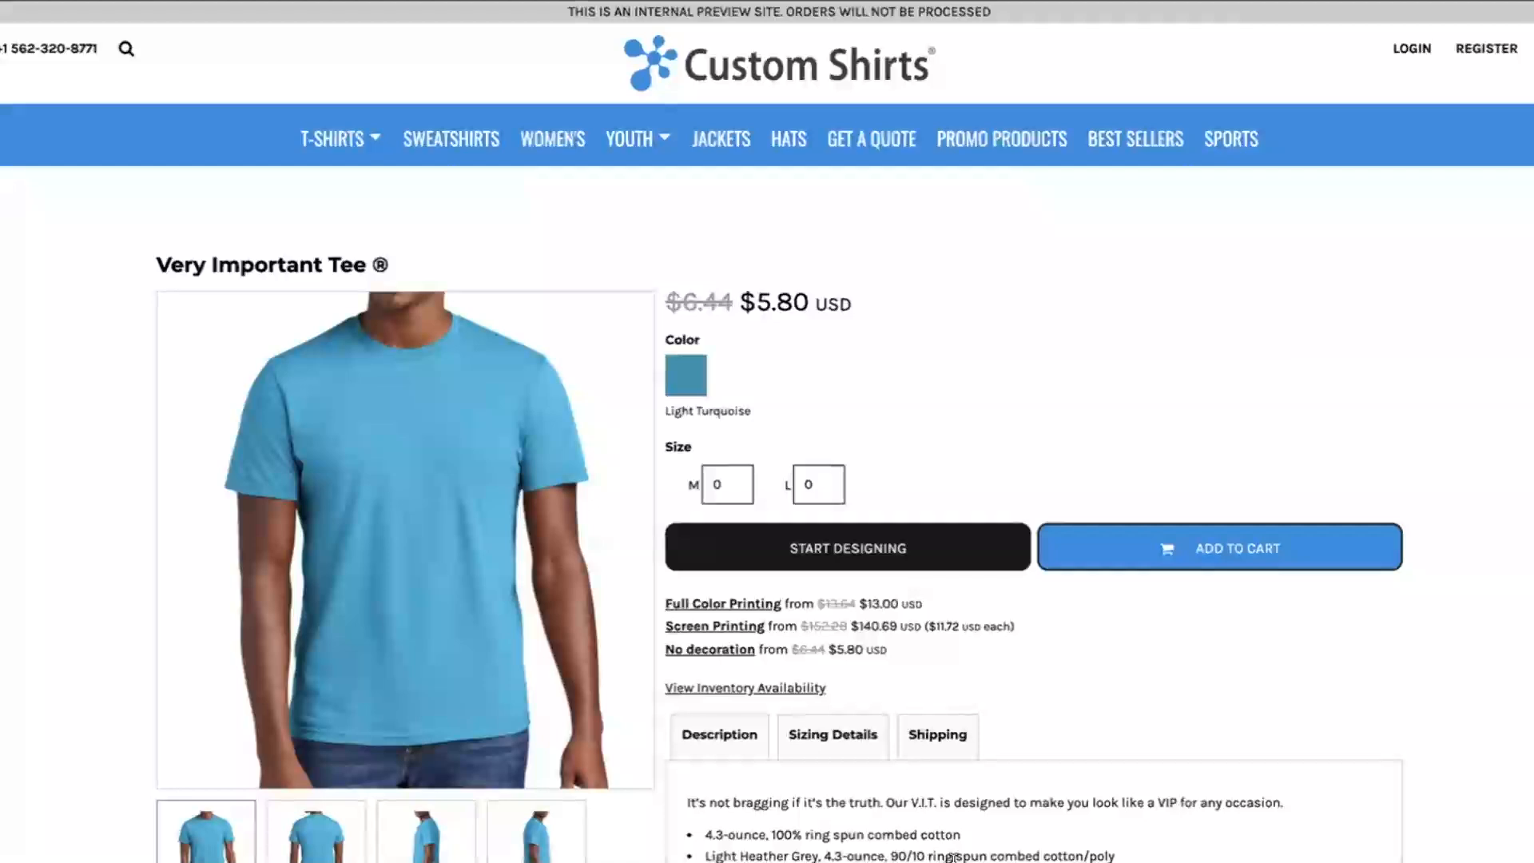
{"action": "key", "text": "XF86AudioRaiseVolume"}
{"action": "key", "text": "XF86AudioRaiseVolume"}
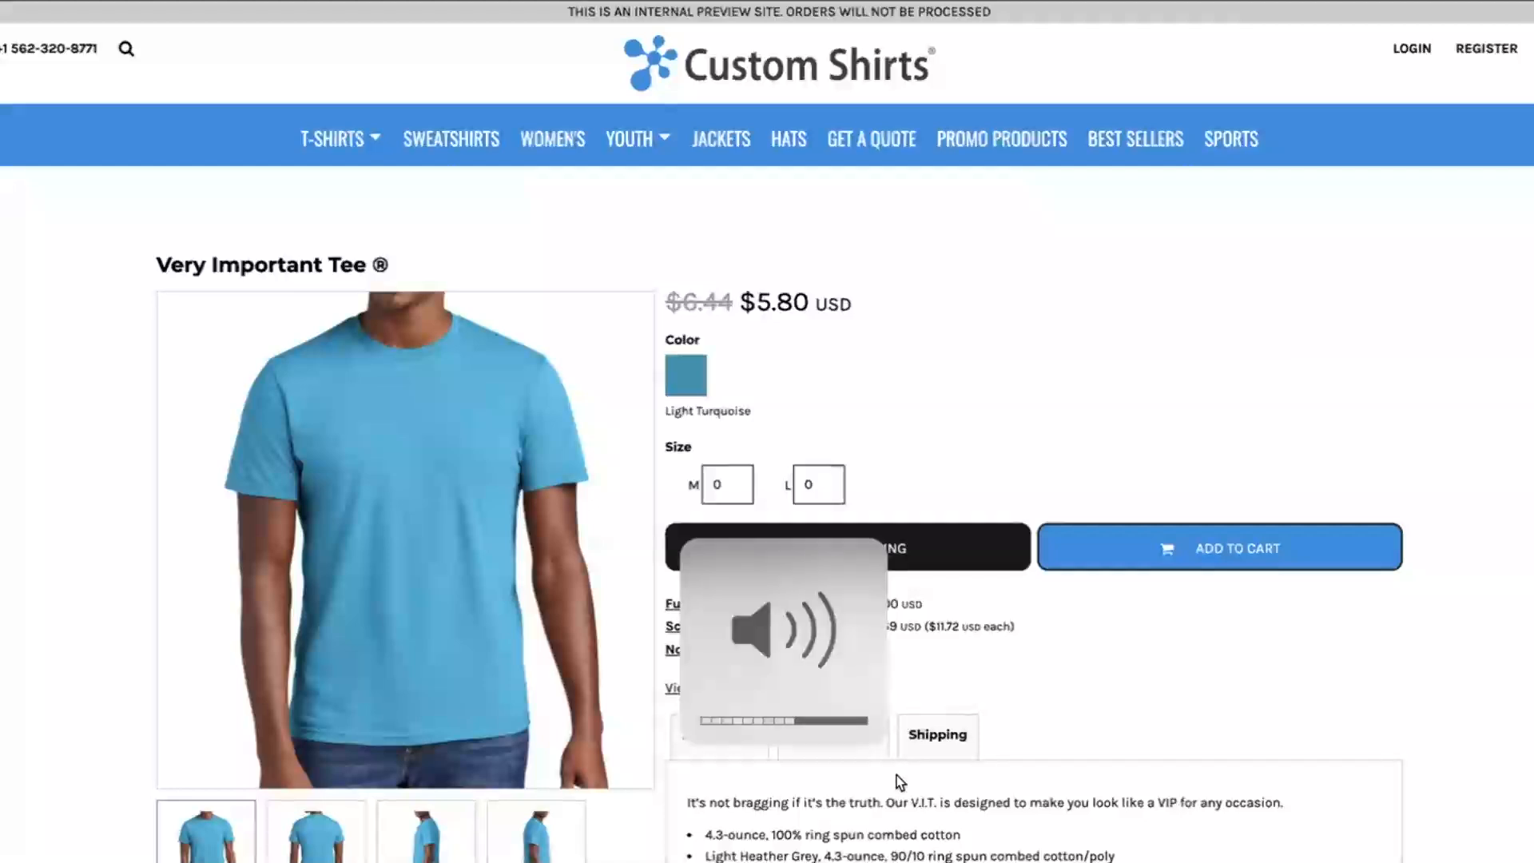